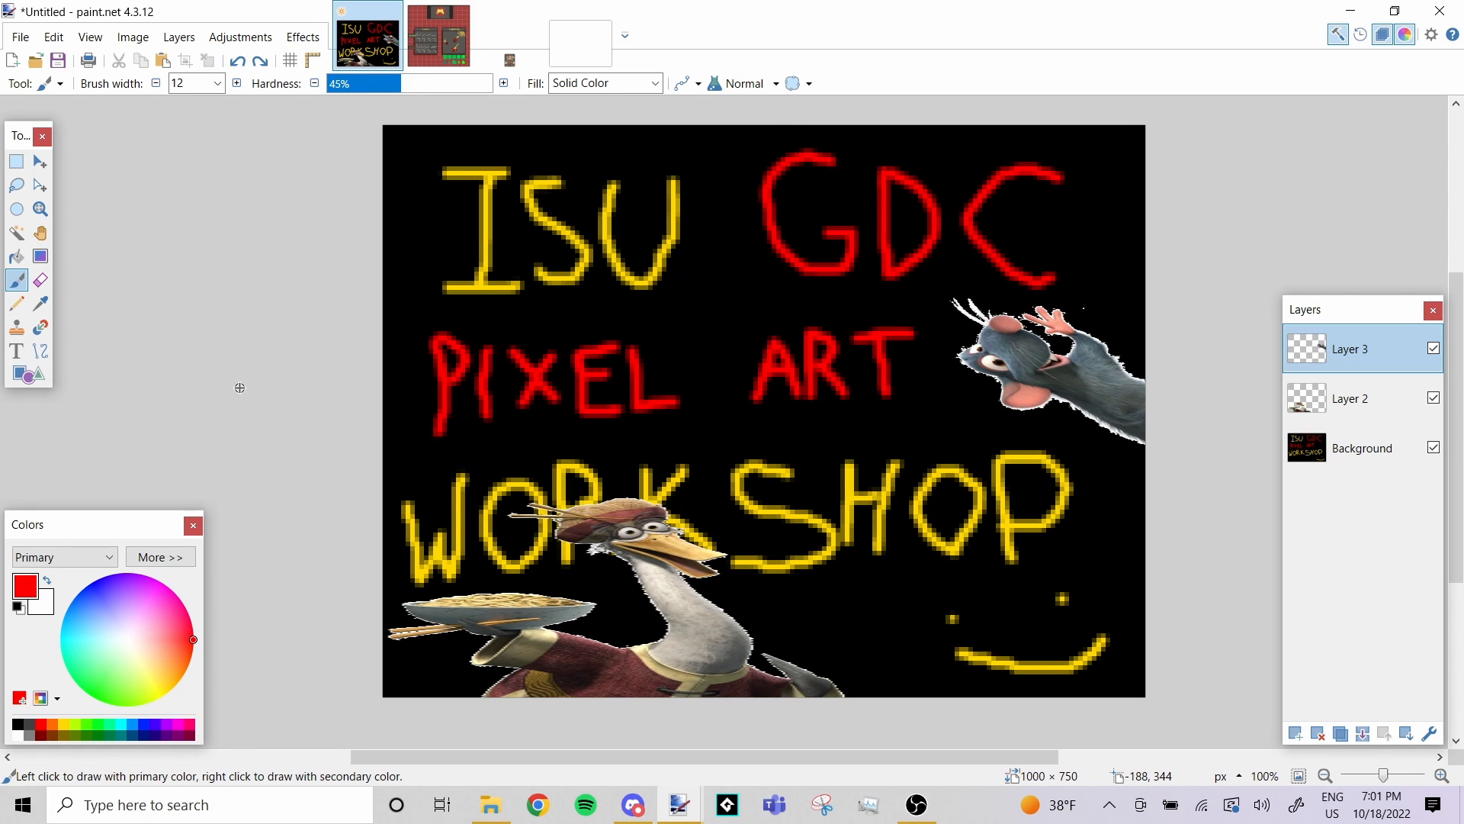
Draw a small red pixel smiley face on the blank untitled canvas with the Pencil tool
click(599, 59)
scroll(615, 399, up, 4)
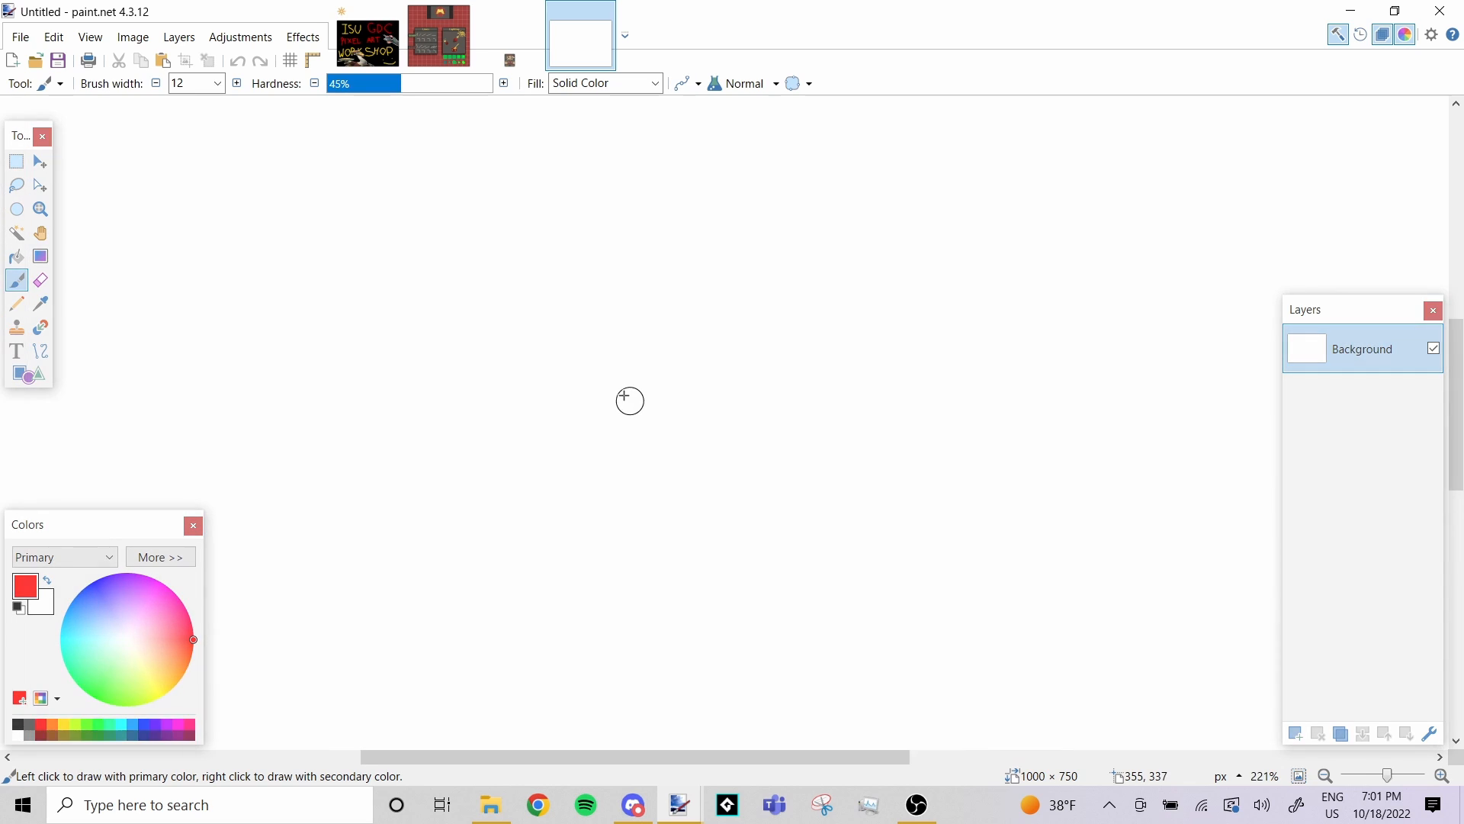
scroll(630, 401, up, 6)
click(17, 303)
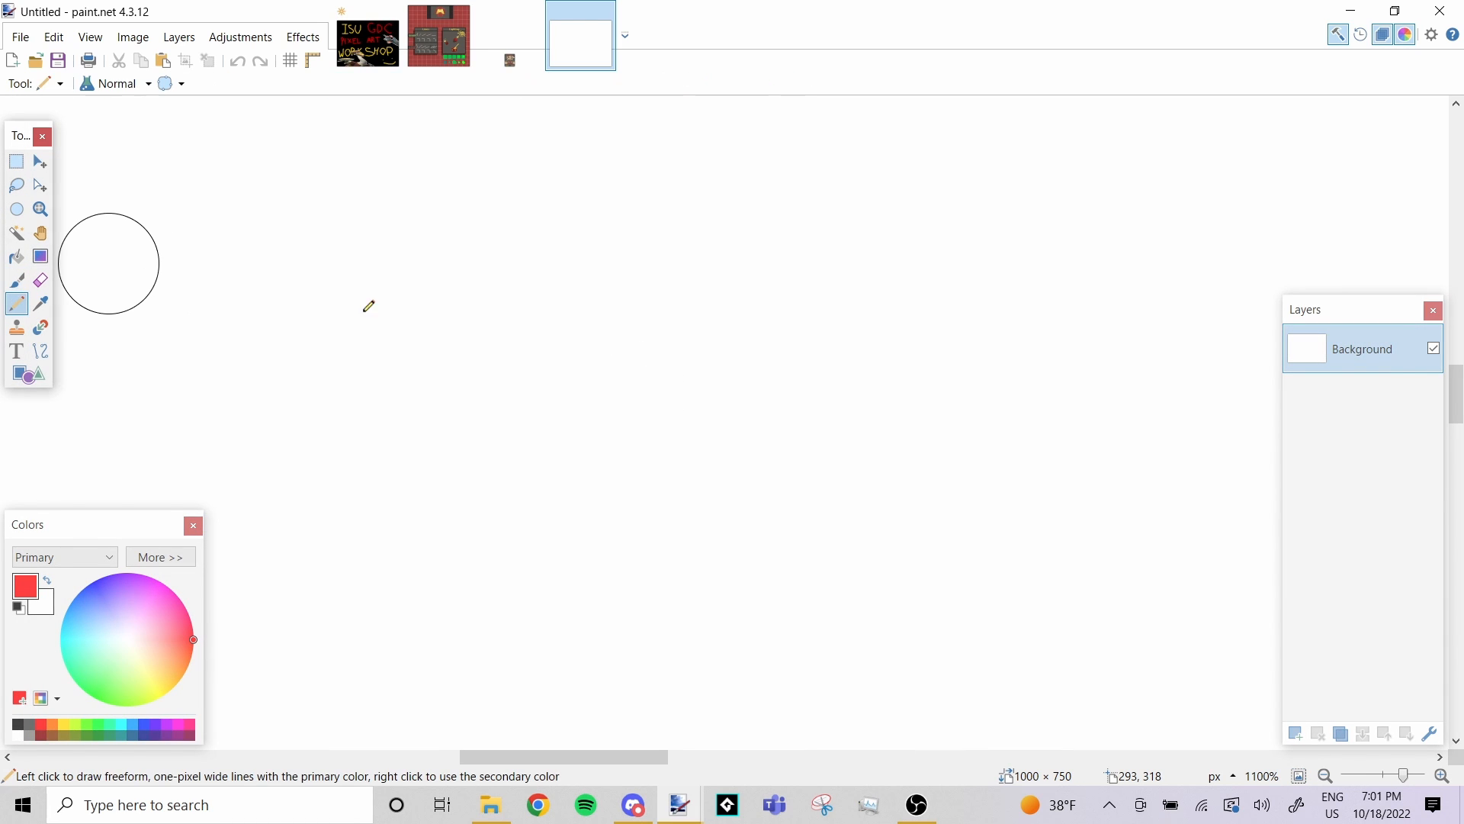
click(566, 336)
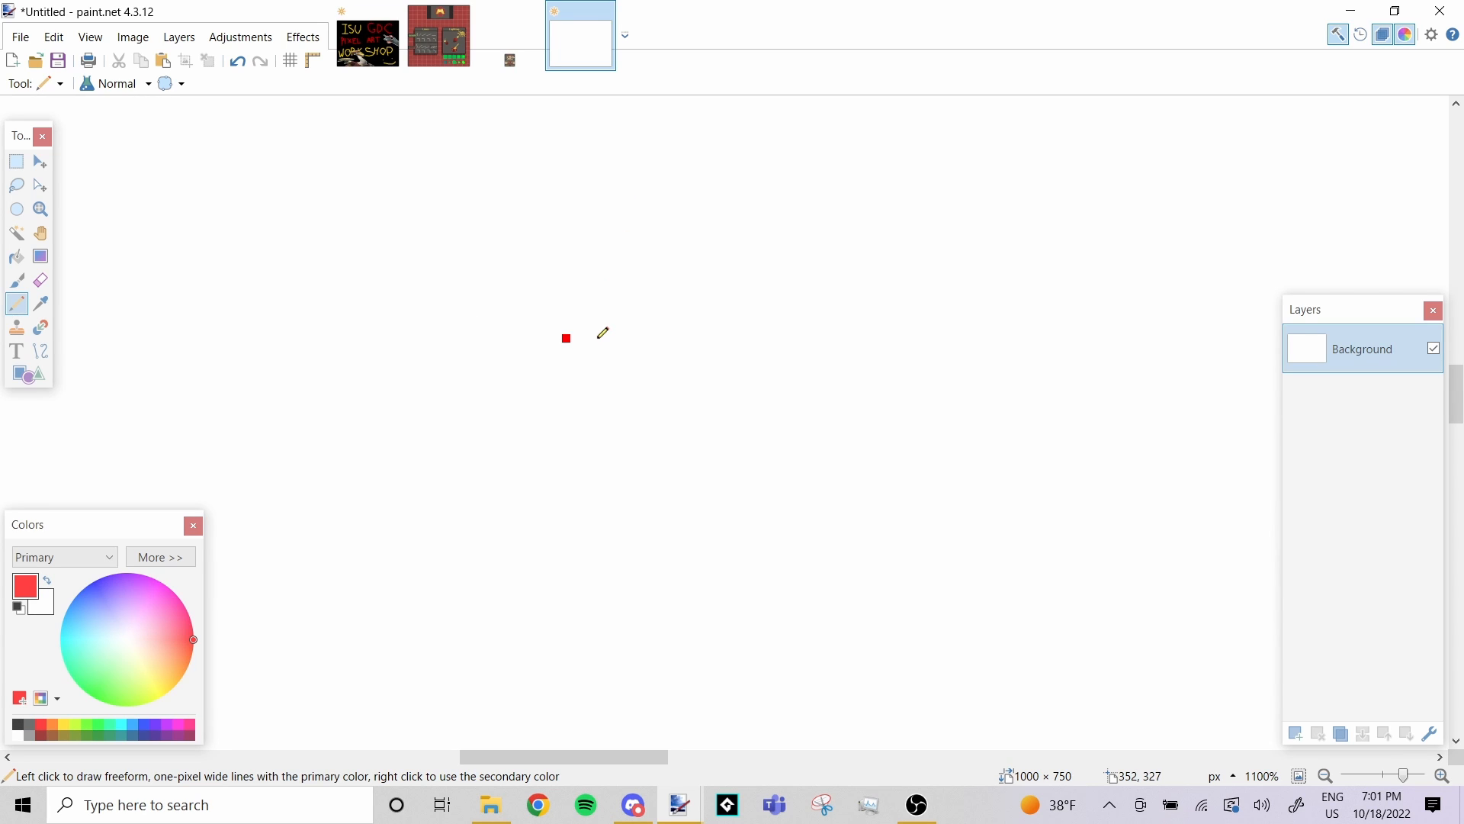
mouse_move(568, 358)
mouse_down()
mouse_move(598, 378)
mouse_move(603, 359)
mouse_up()
Examine the Lines and Lighting panels and the green shading samples in lecture.pdn
click(439, 46)
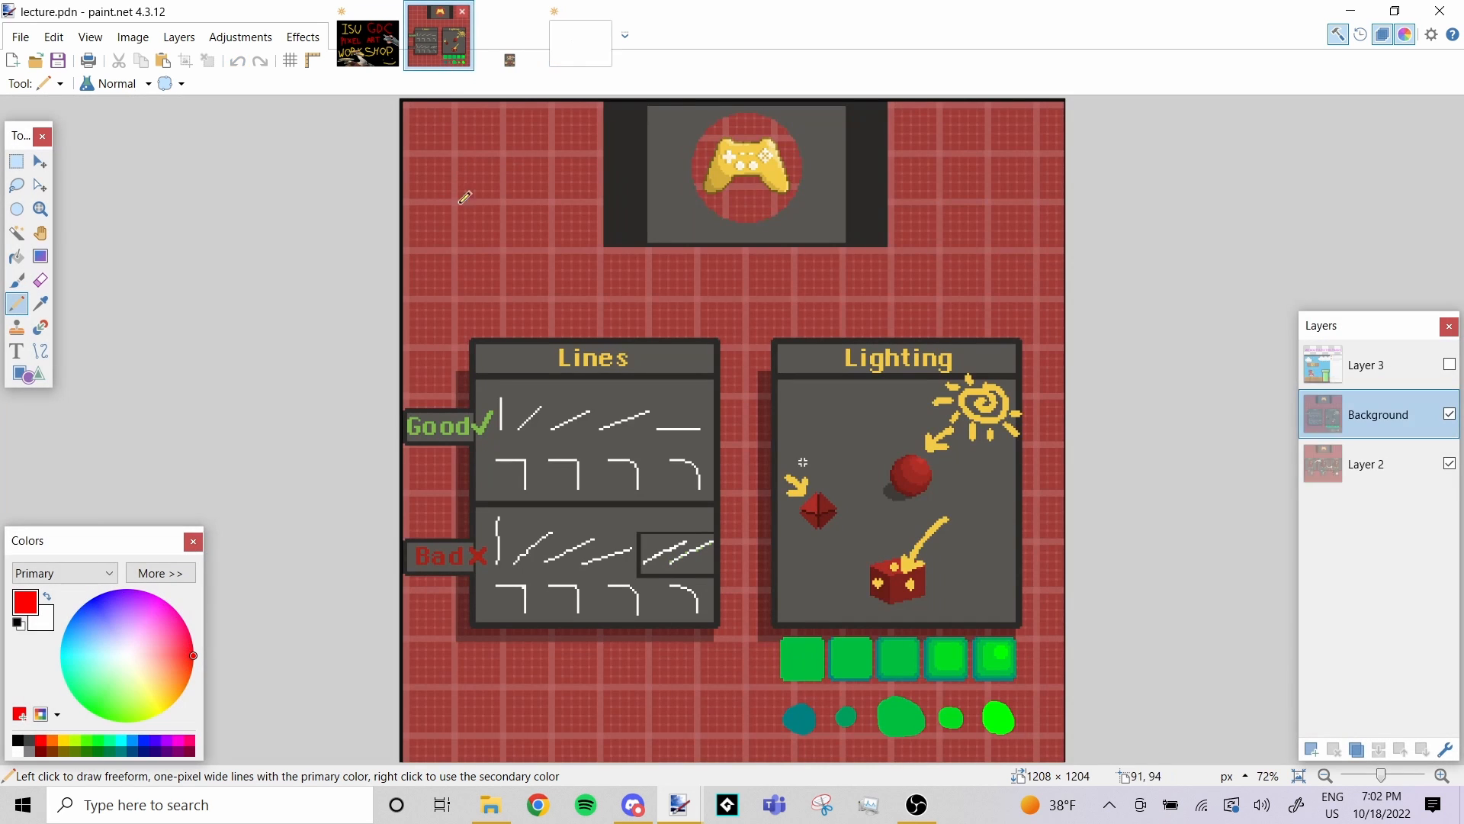
scroll(549, 557, up, 3)
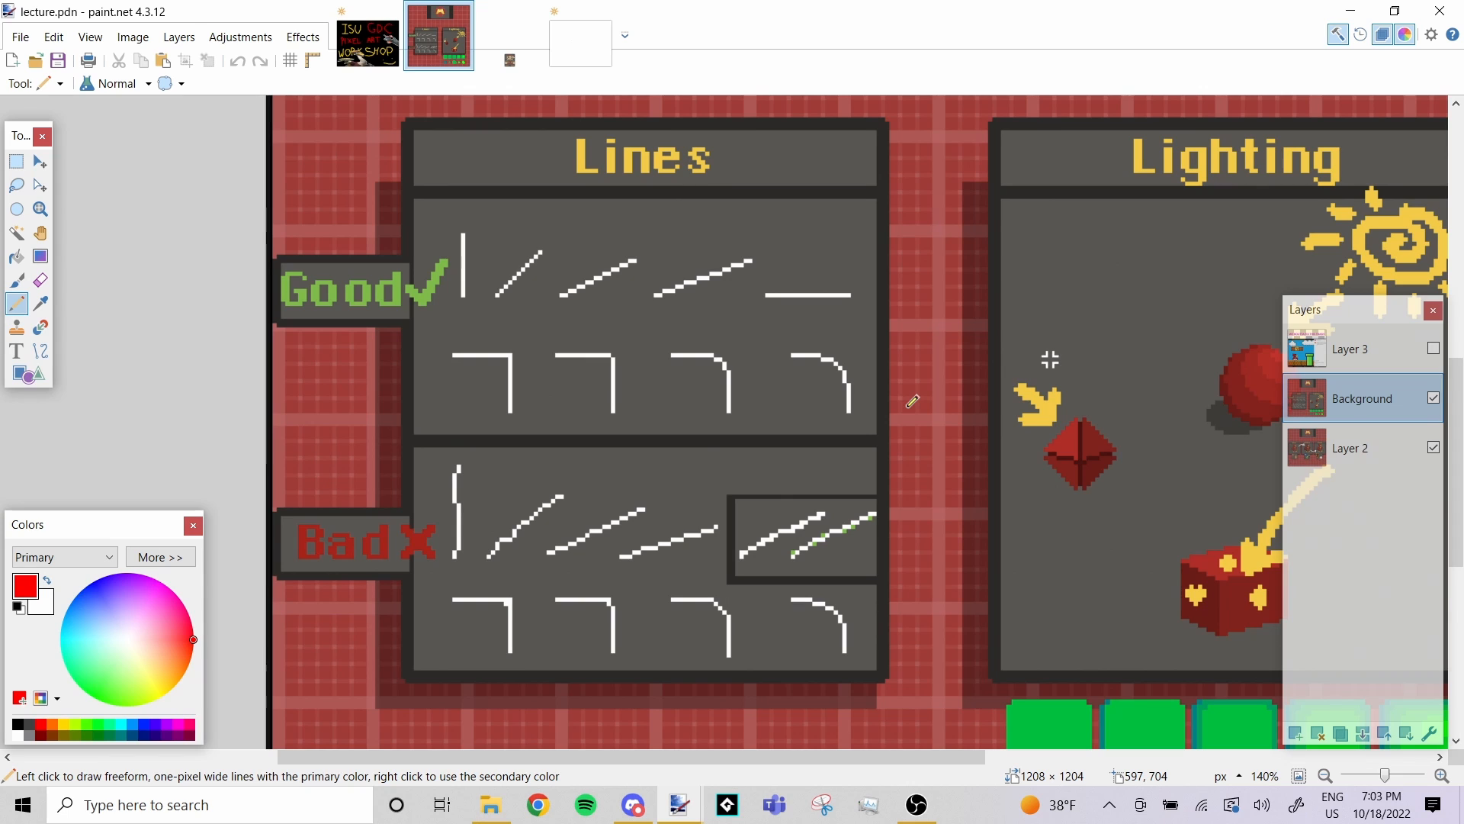
scroll(1050, 358, right, 6)
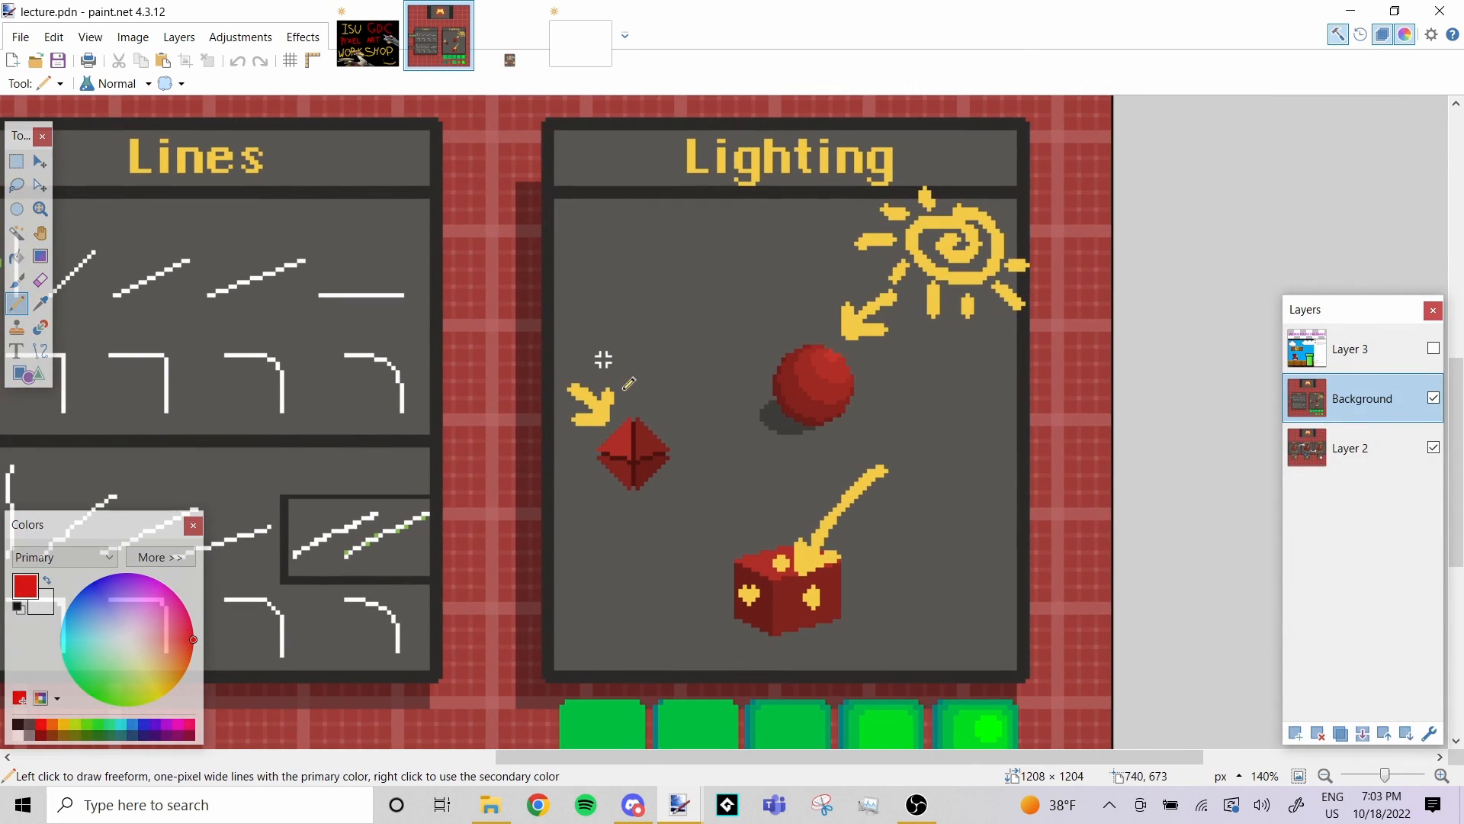
scroll(603, 361, down, 4)
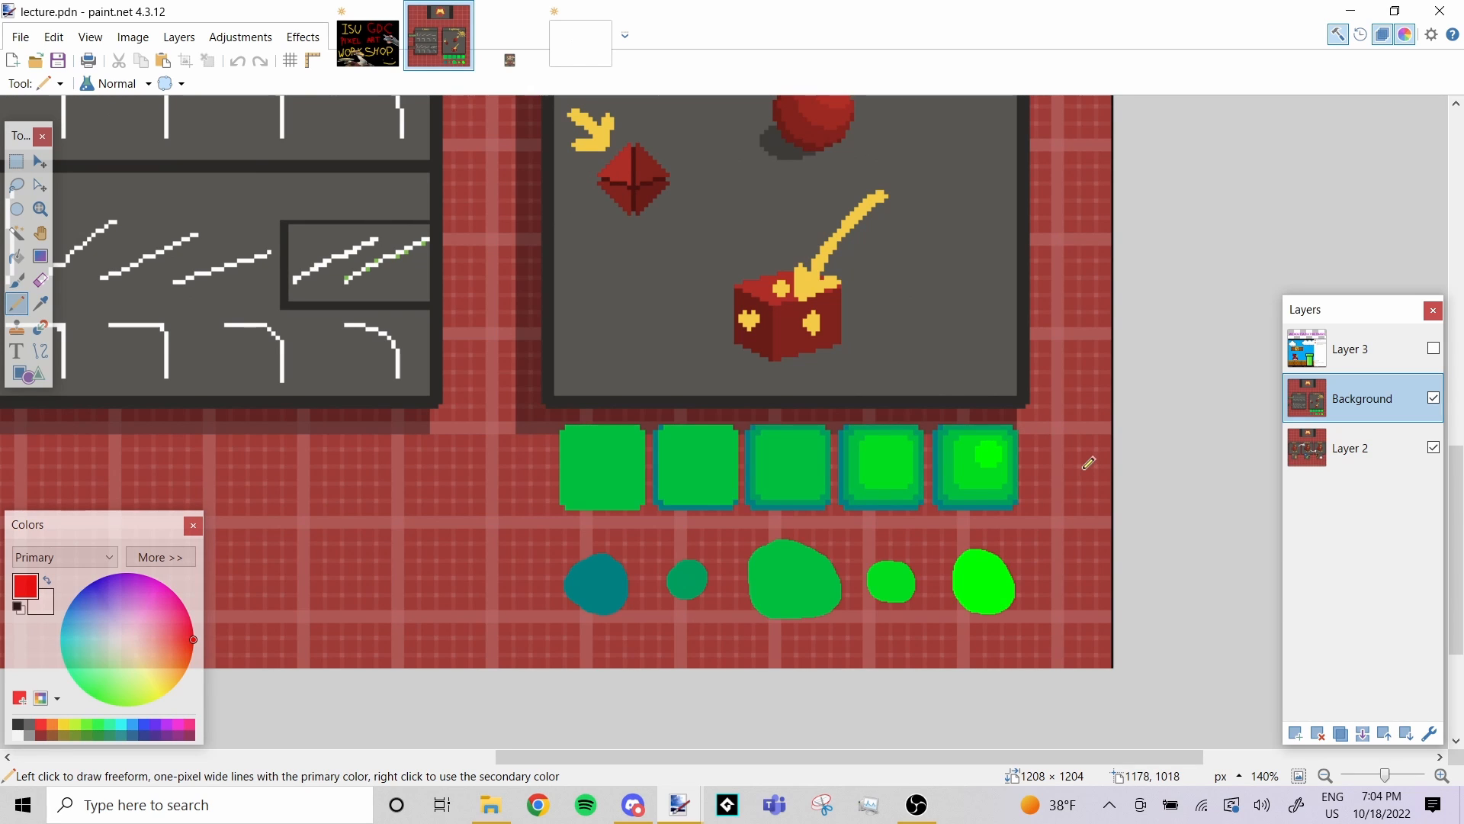
scroll(1088, 462, up, 1)
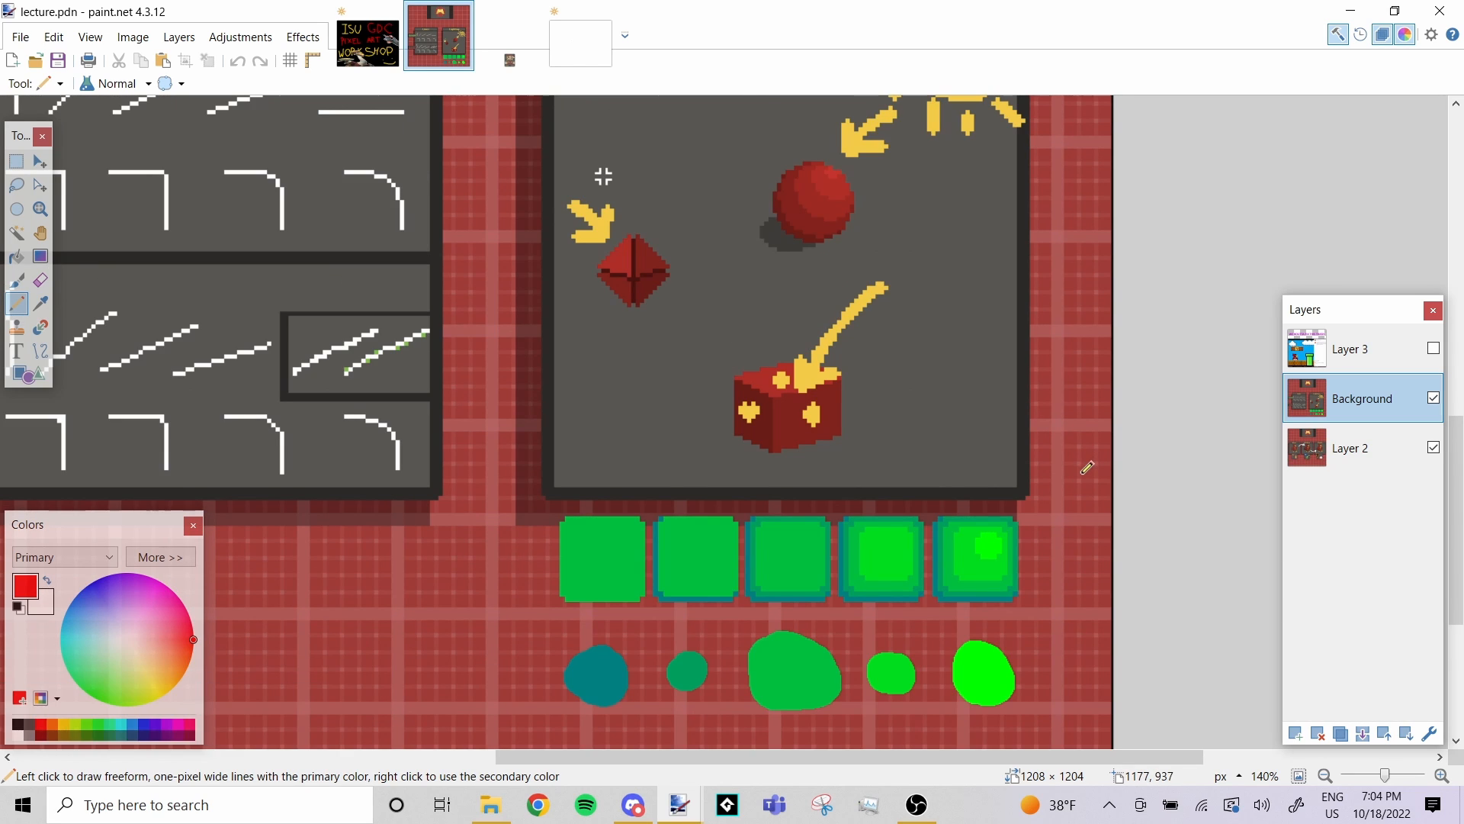
scroll(1089, 462, up, 2)
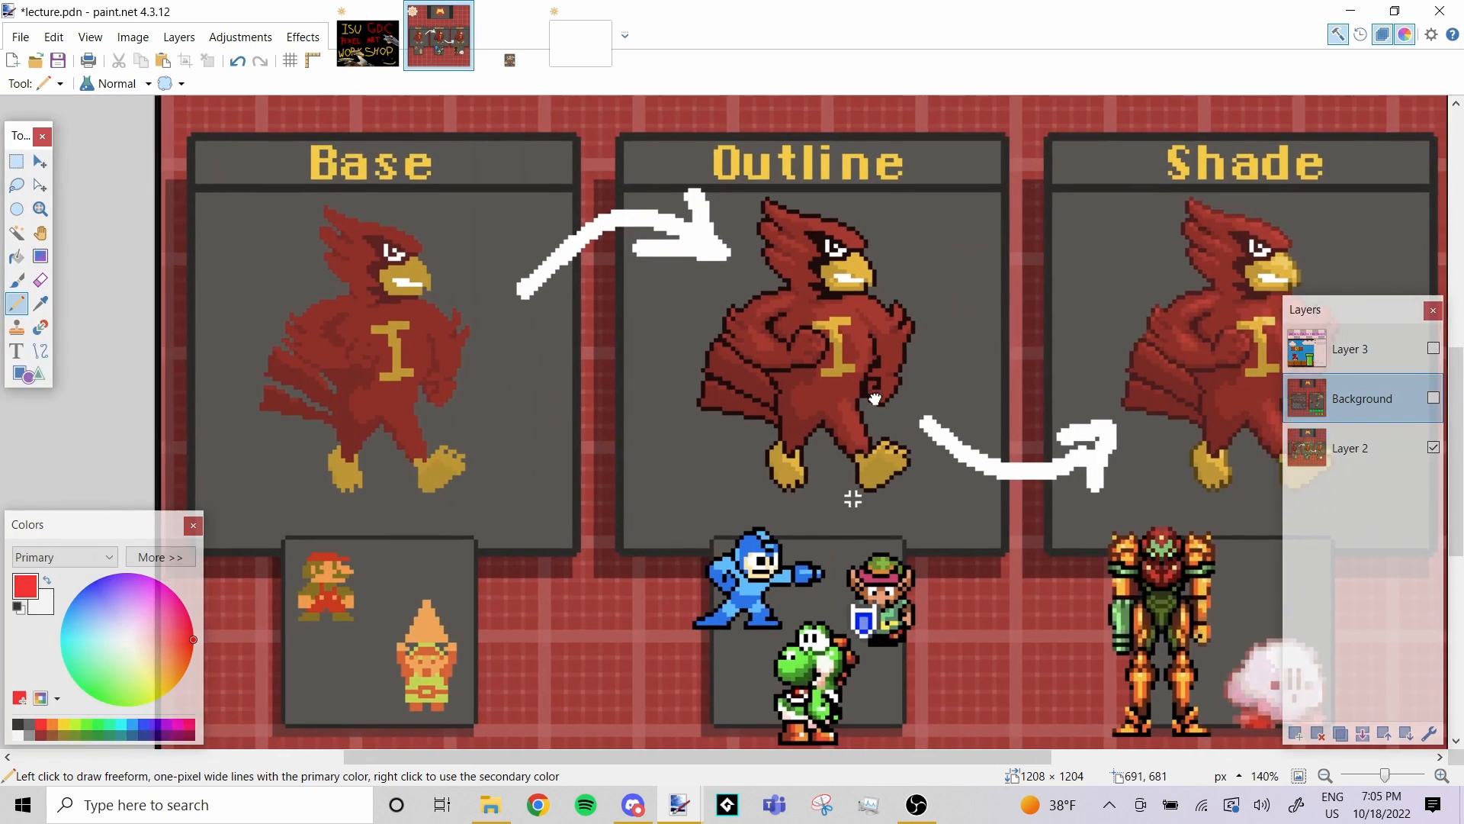
Examine the Base, Outline and Shade versions of the bird mascot and the game-character examples beneath them
drag(898, 419, 875, 399)
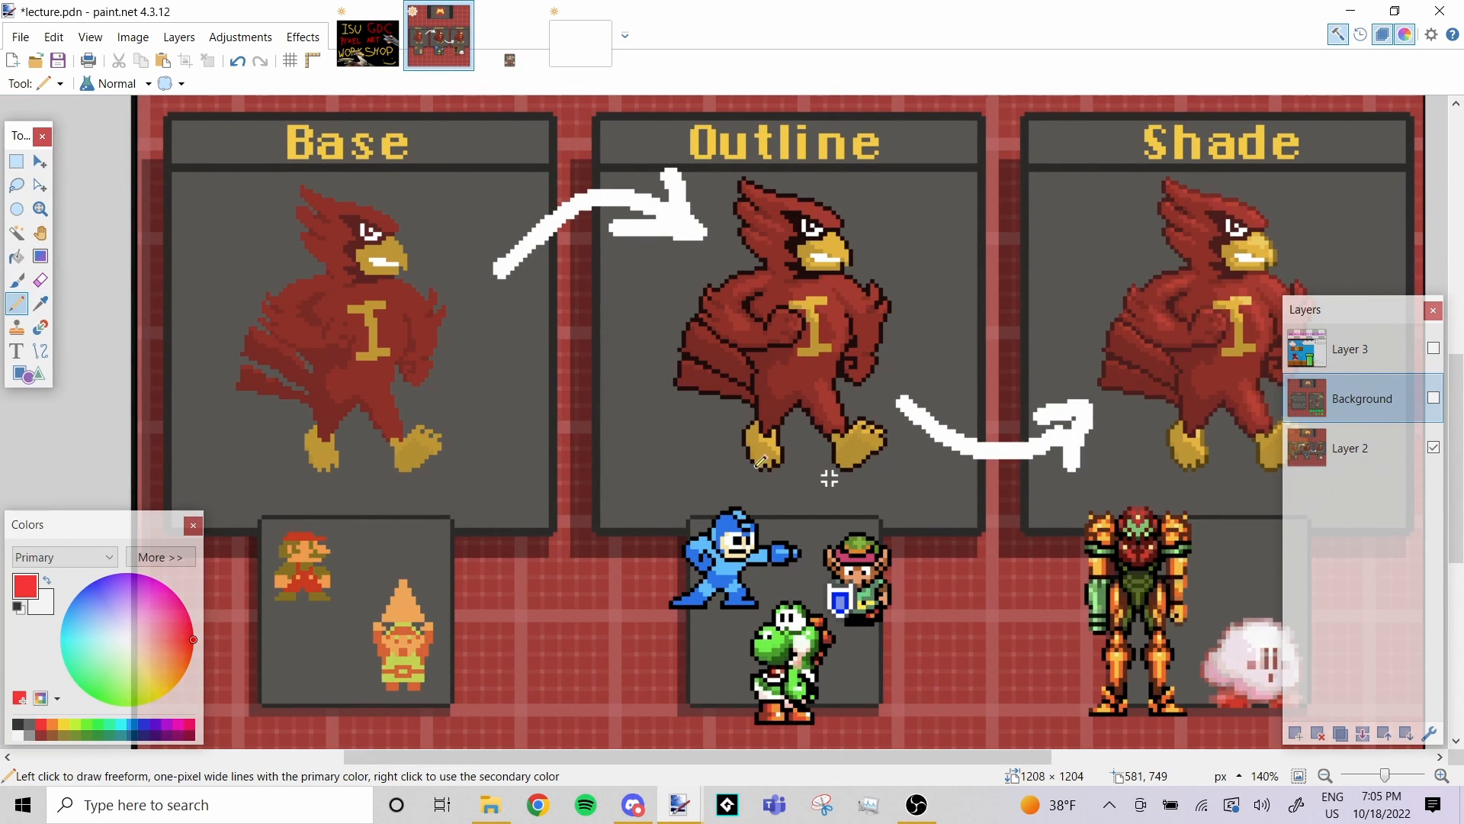
drag(539, 458, 793, 341)
scroll(737, 470, up, 1)
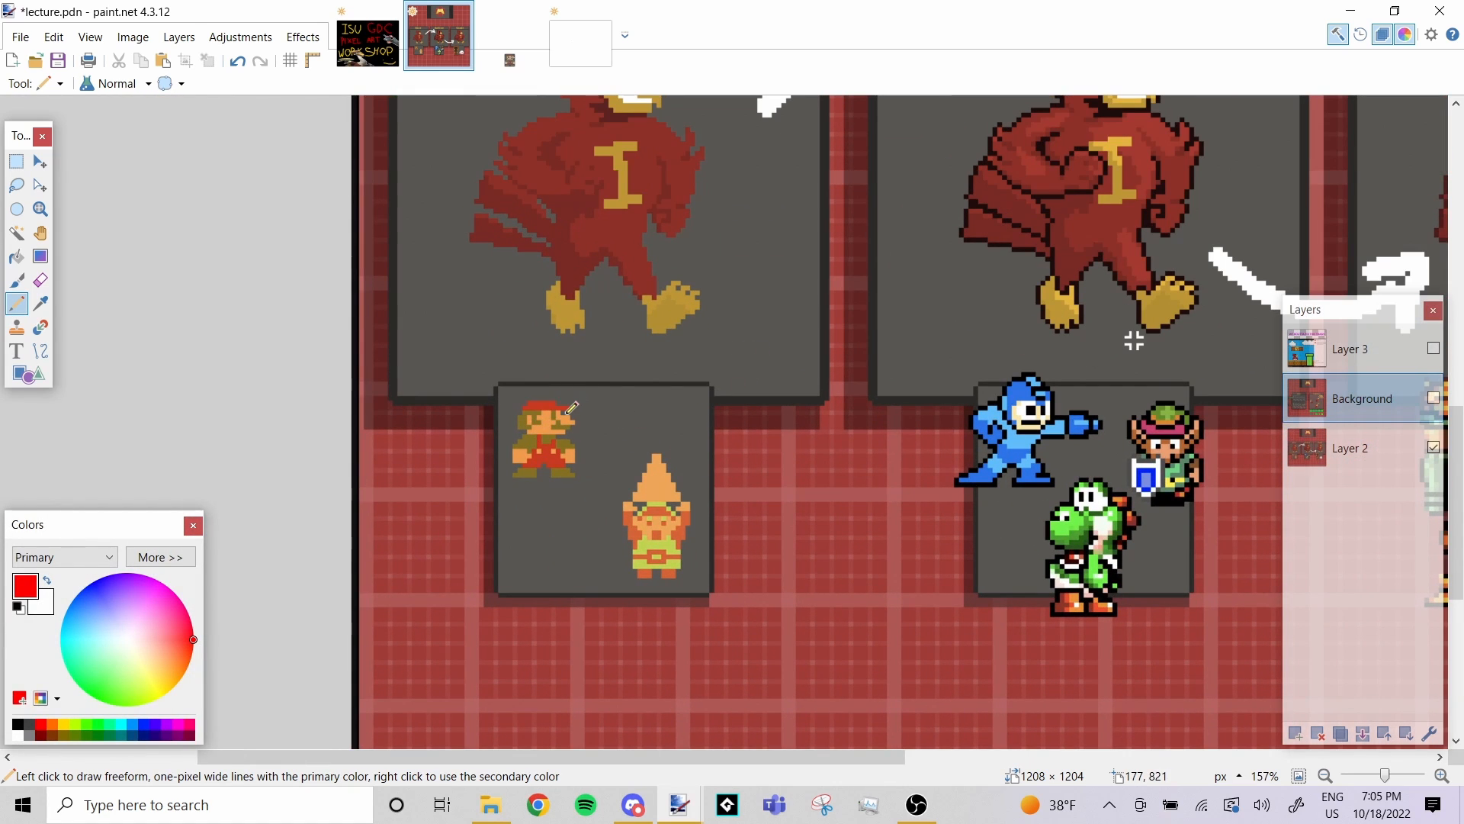
scroll(570, 406, right, 5)
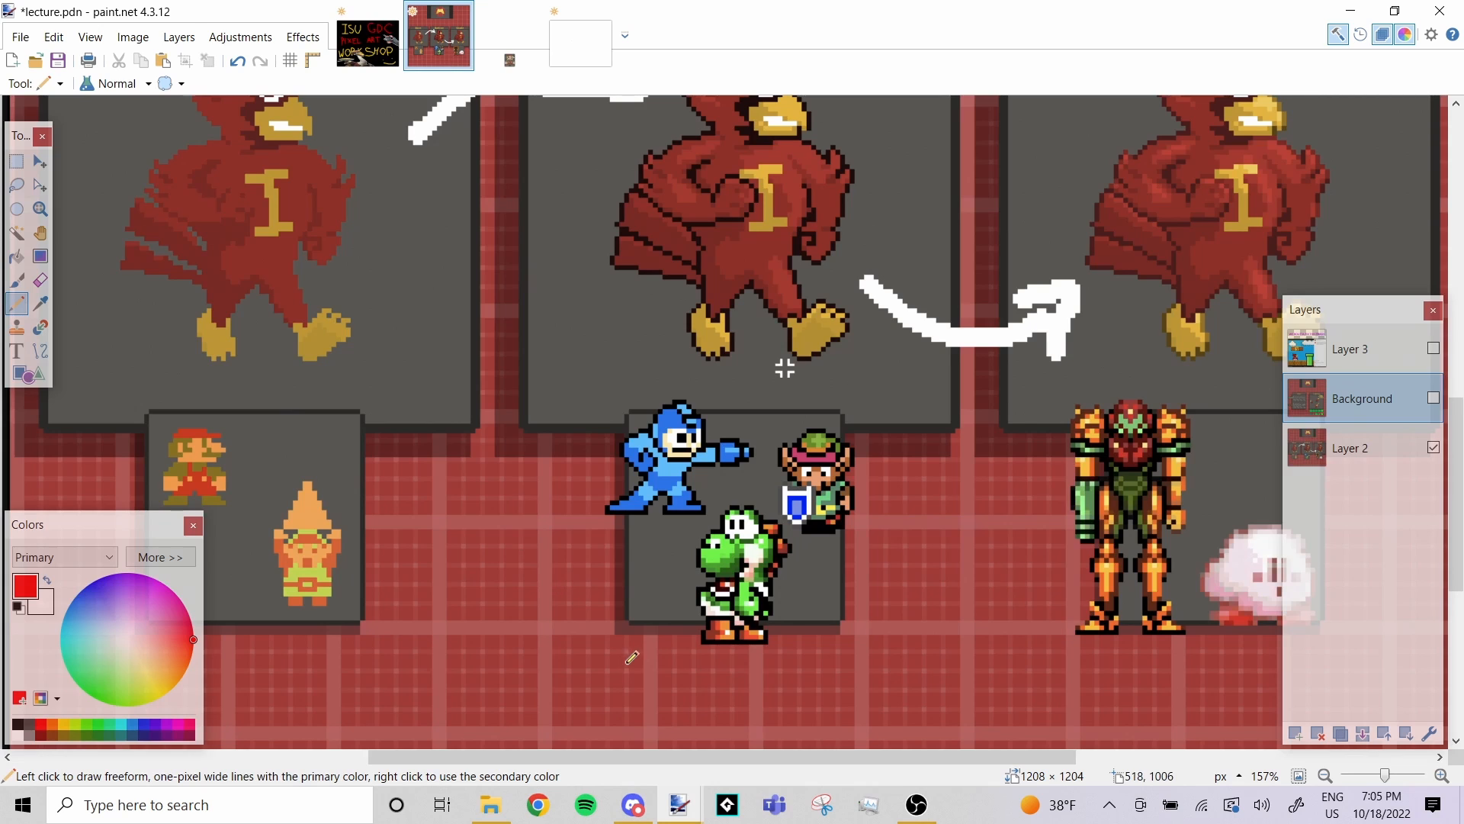
drag(898, 429, 593, 499)
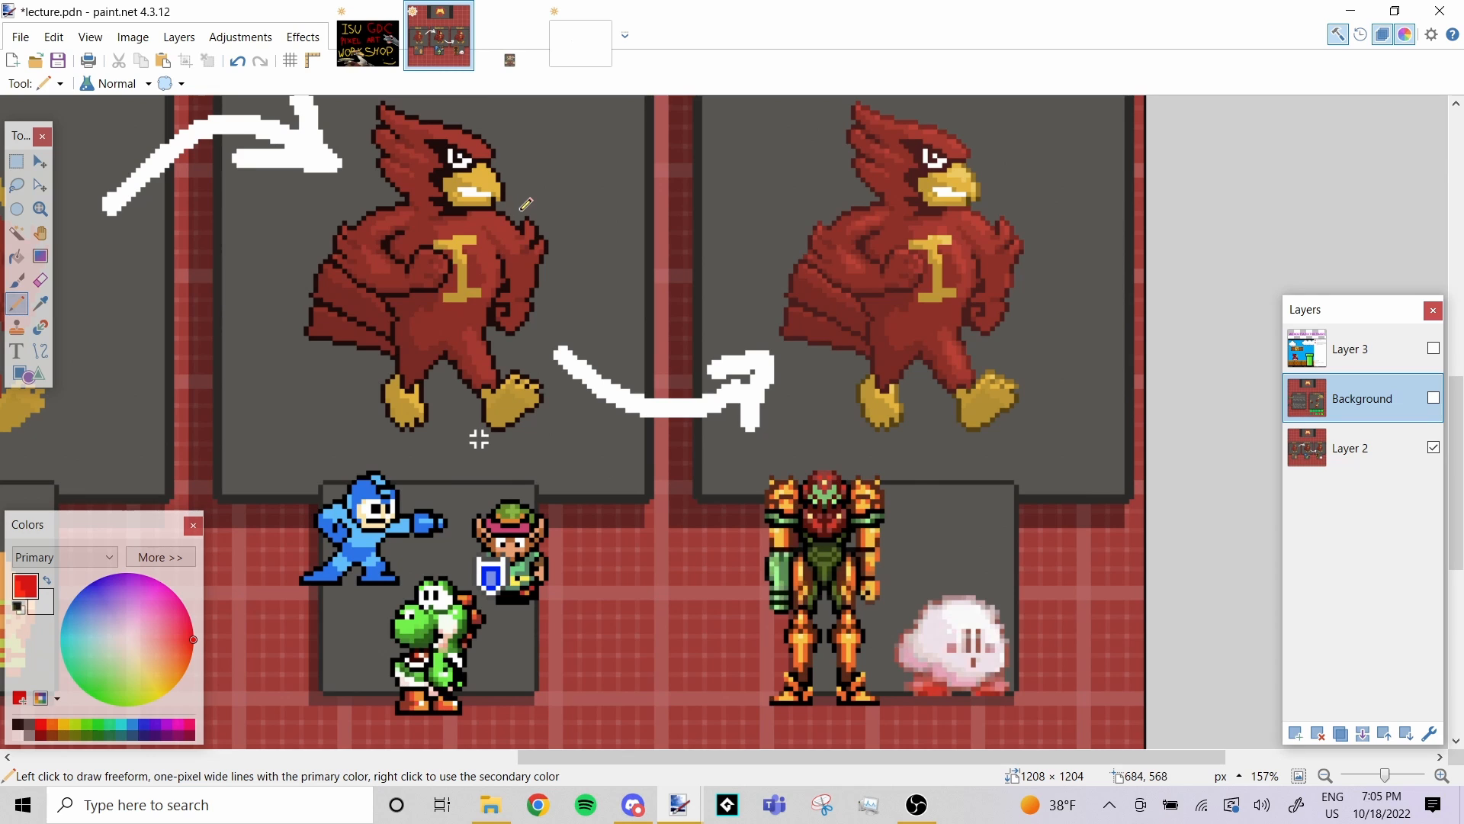
scroll(526, 204, up, 1)
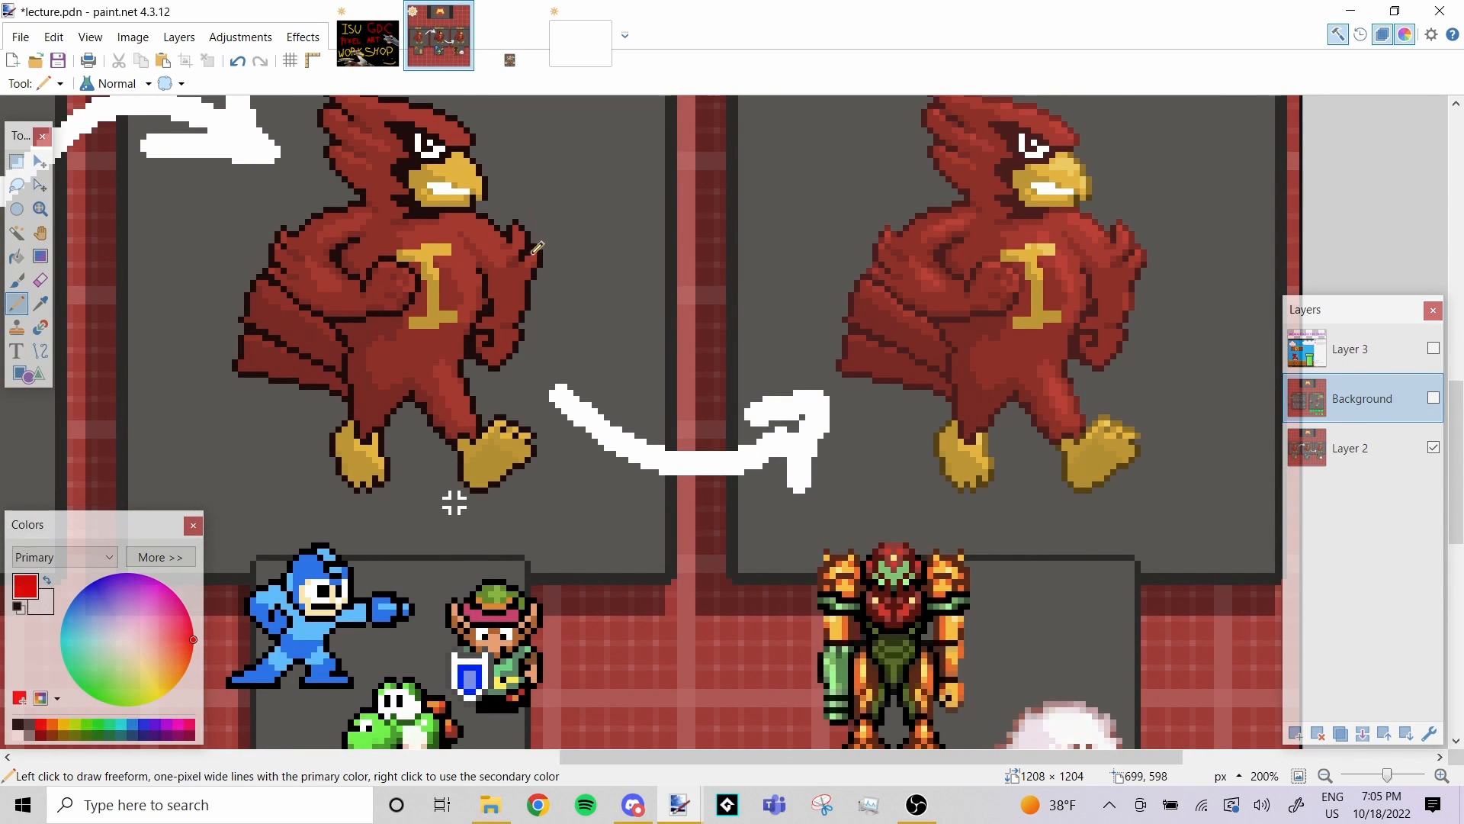
scroll(1174, 212, up, 1)
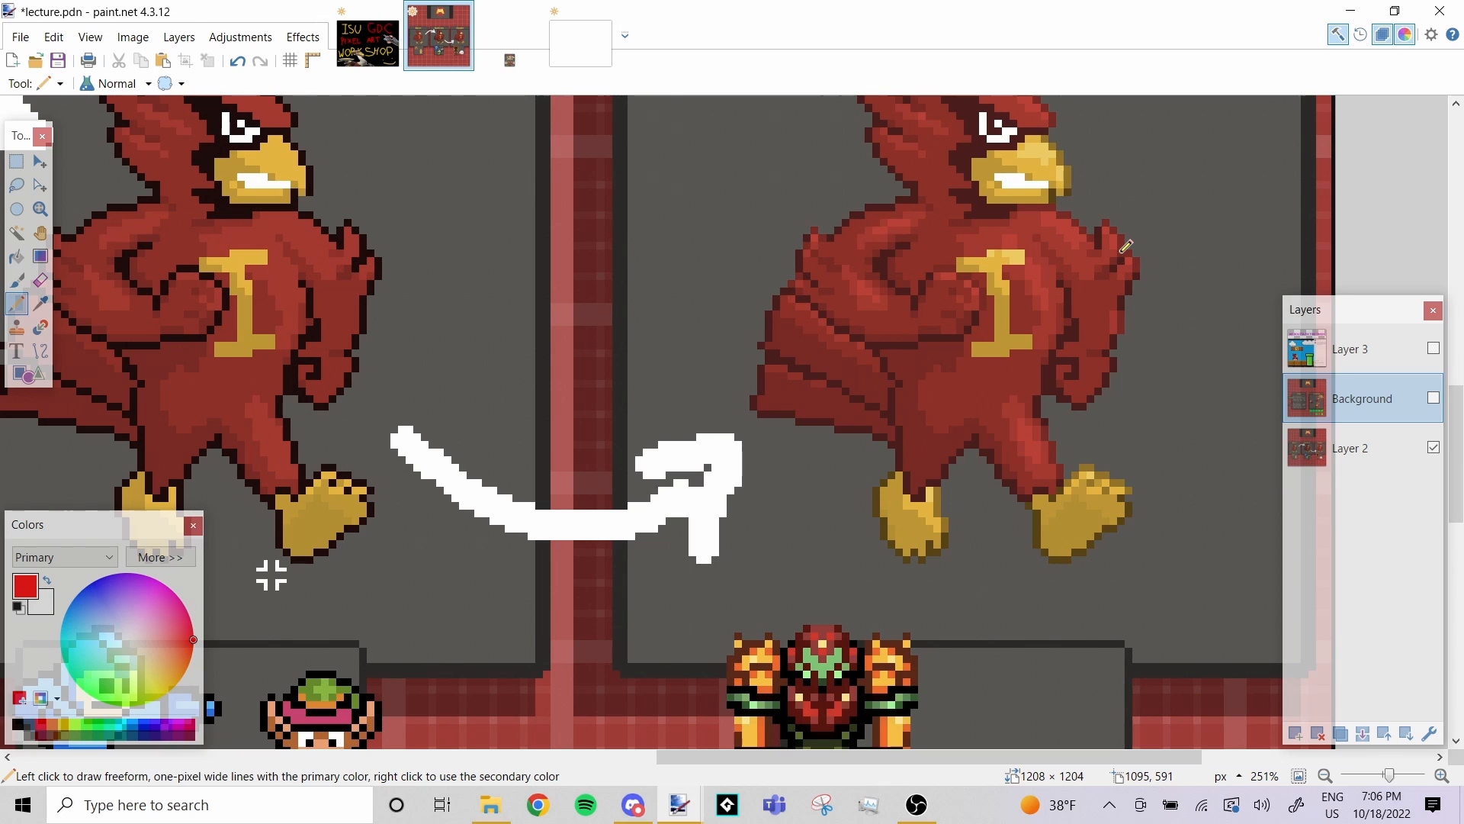
Switch back to the untitled image containing the red smiley
click(566, 60)
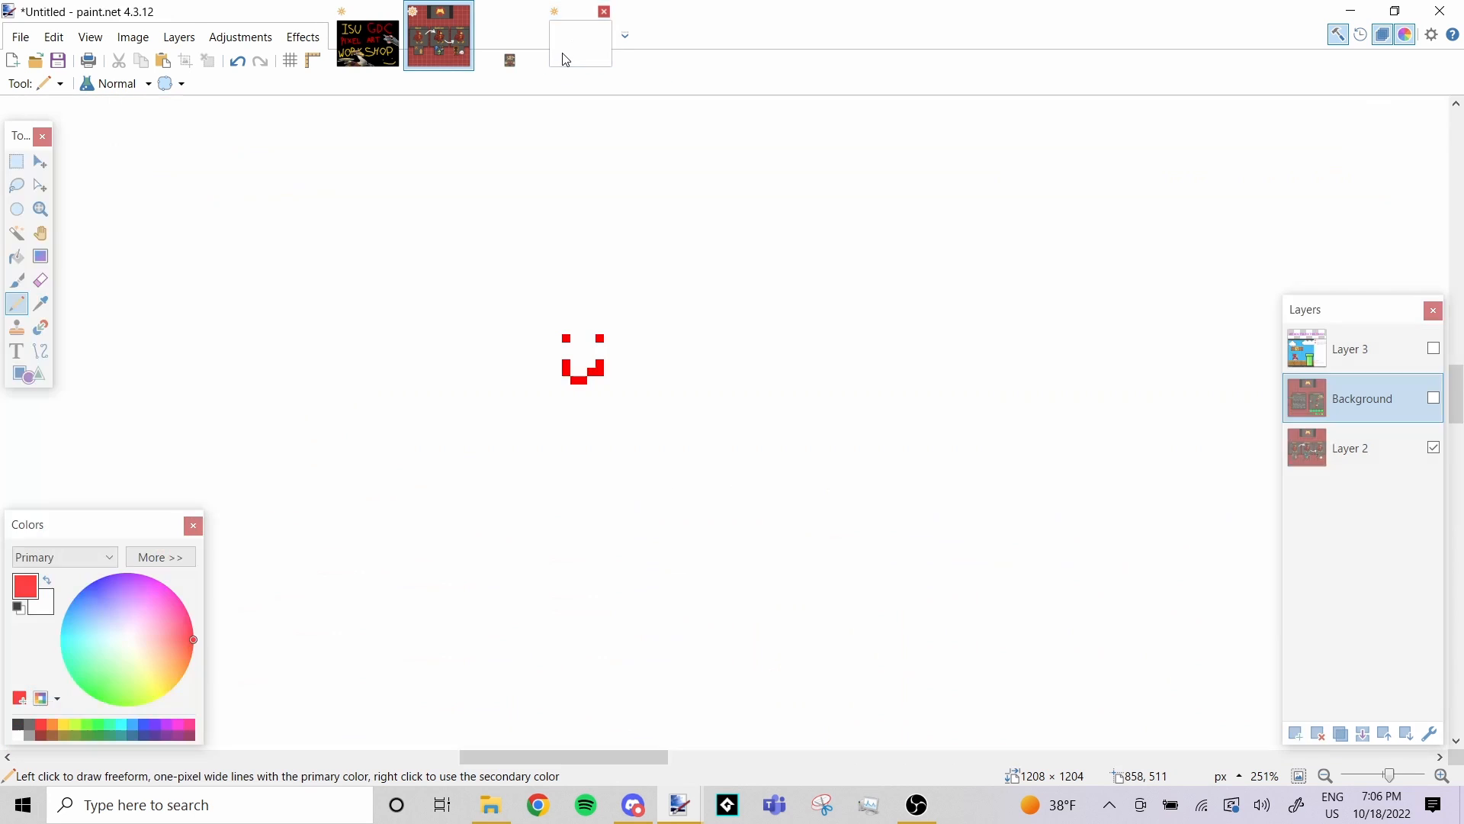
Try an Eraser stroke beside the red smiley and undo it
click(41, 280)
drag(616, 353, 658, 356)
key(ctrl+z)
scroll(706, 398, down, 2)
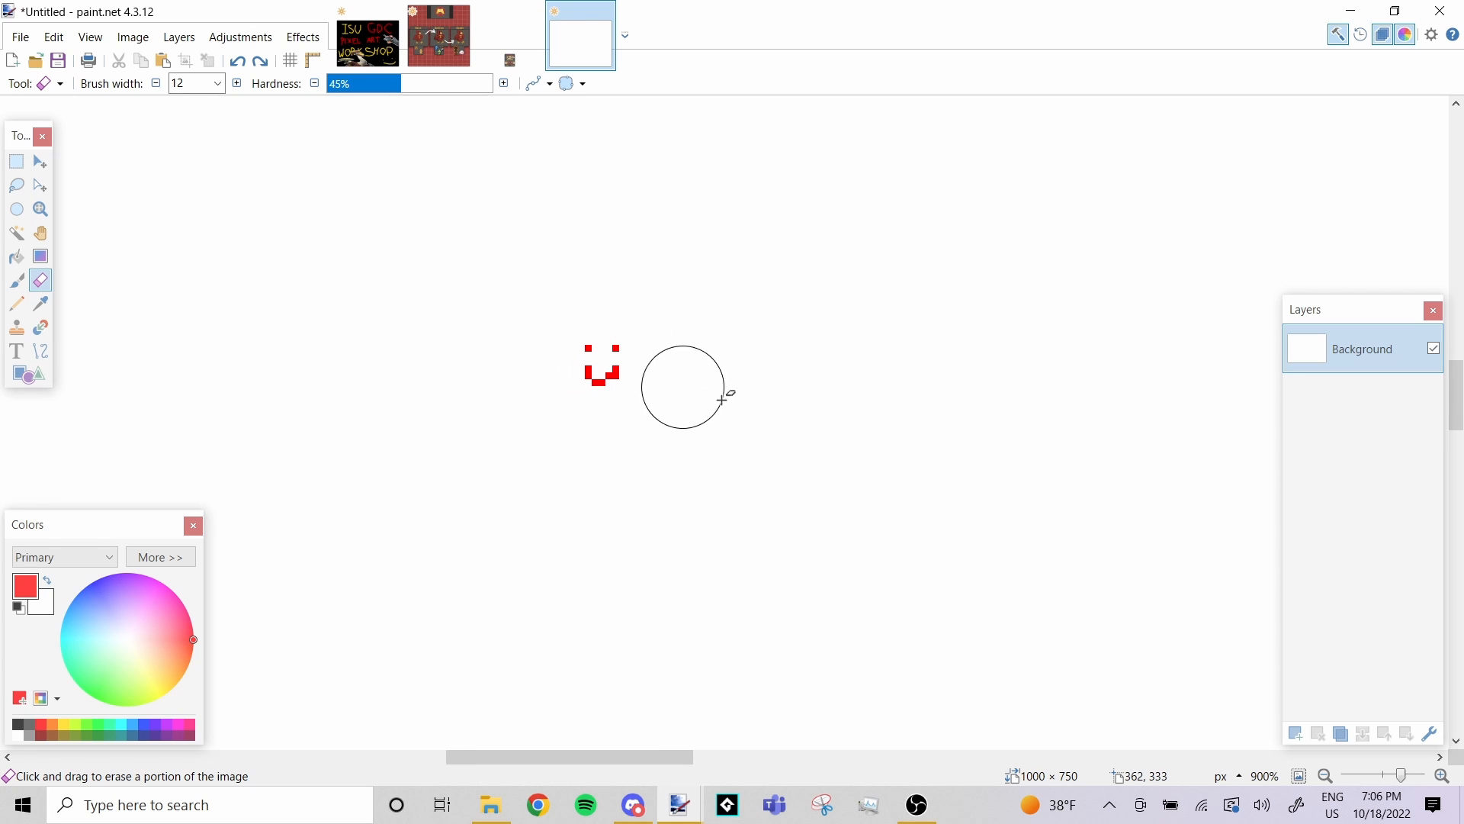
Add a new layer, and select a rectangle about 44 × 41 pixels around the smiley on the Background layer
click(1302, 733)
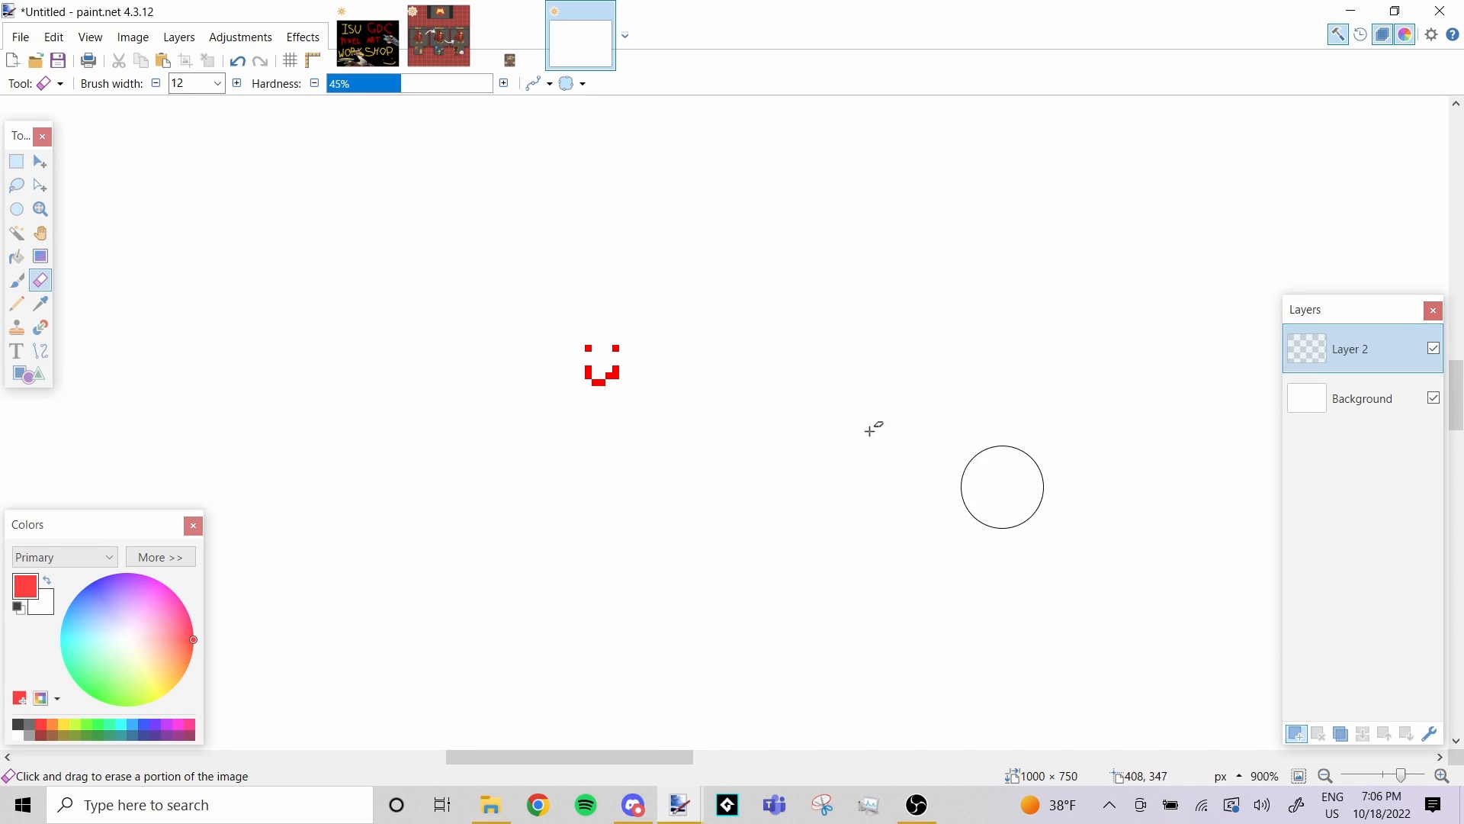
click(16, 161)
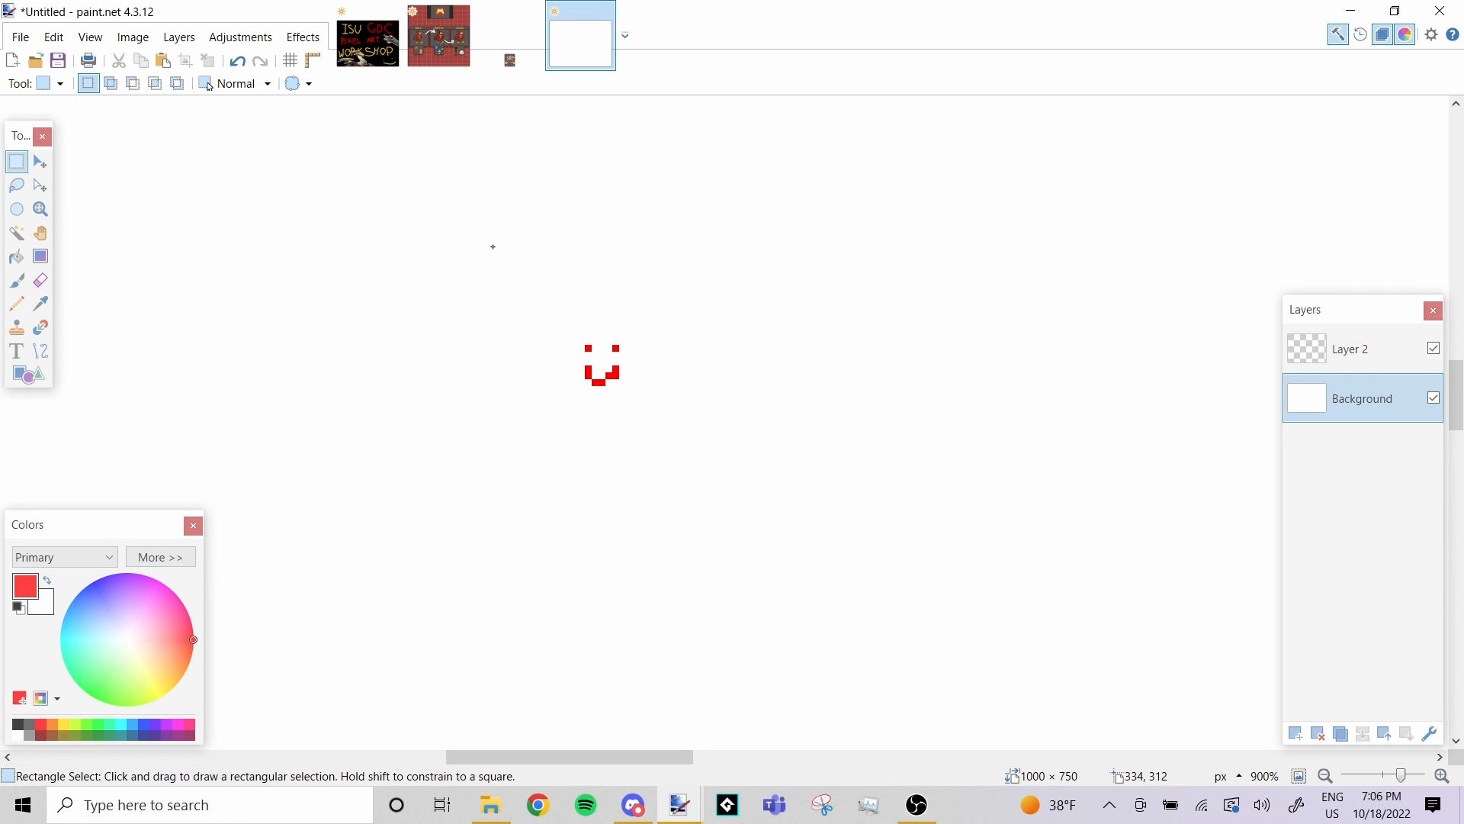
drag(490, 244, 788, 517)
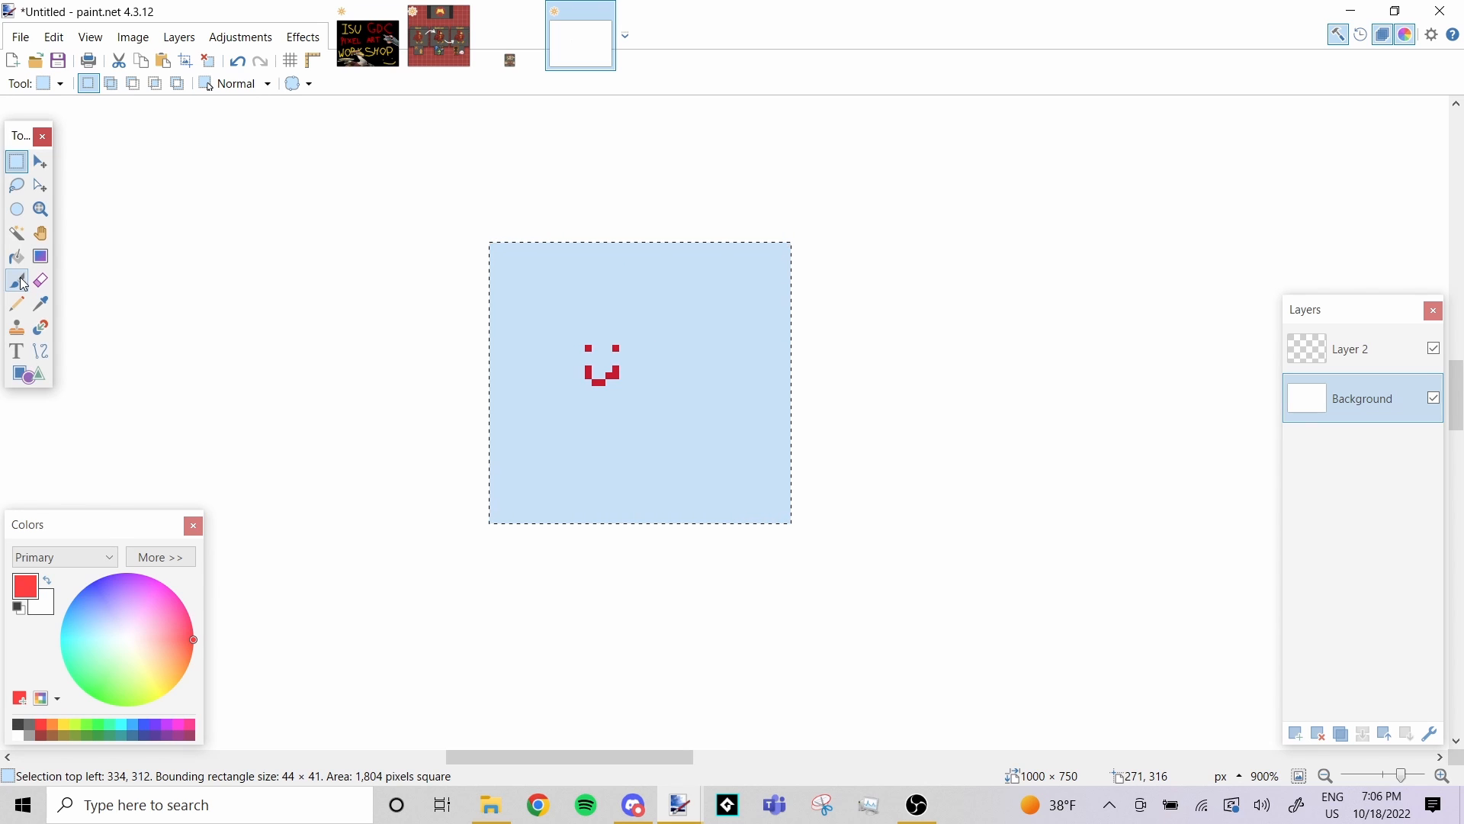
Try a red Paintbrush stroke across the upper-left corner of the selection and undo it
click(16, 280)
mouse_move(501, 343)
mouse_down()
mouse_move(586, 213)
mouse_move(679, 148)
mouse_up()
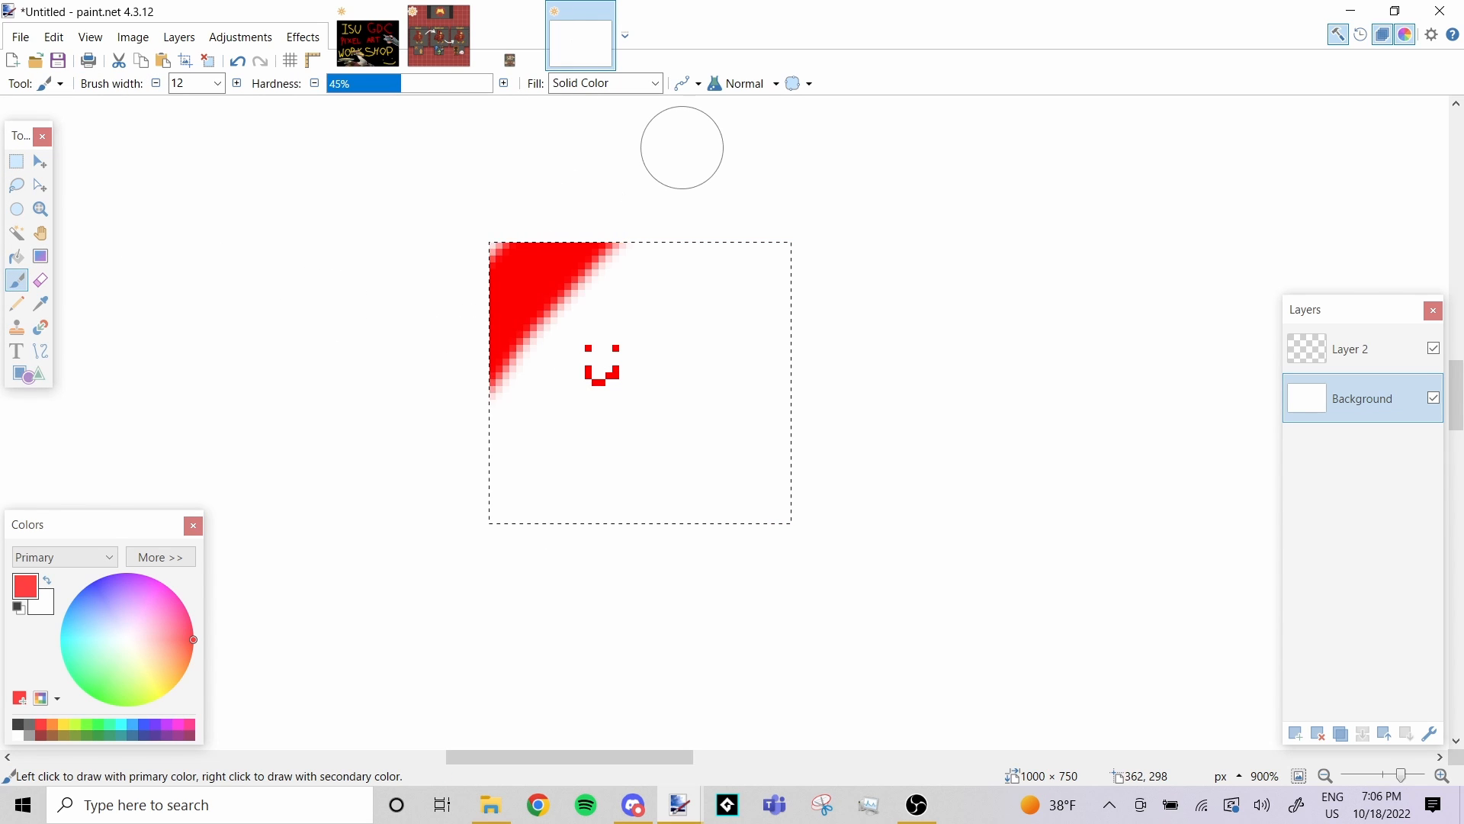
key(ctrl+z)
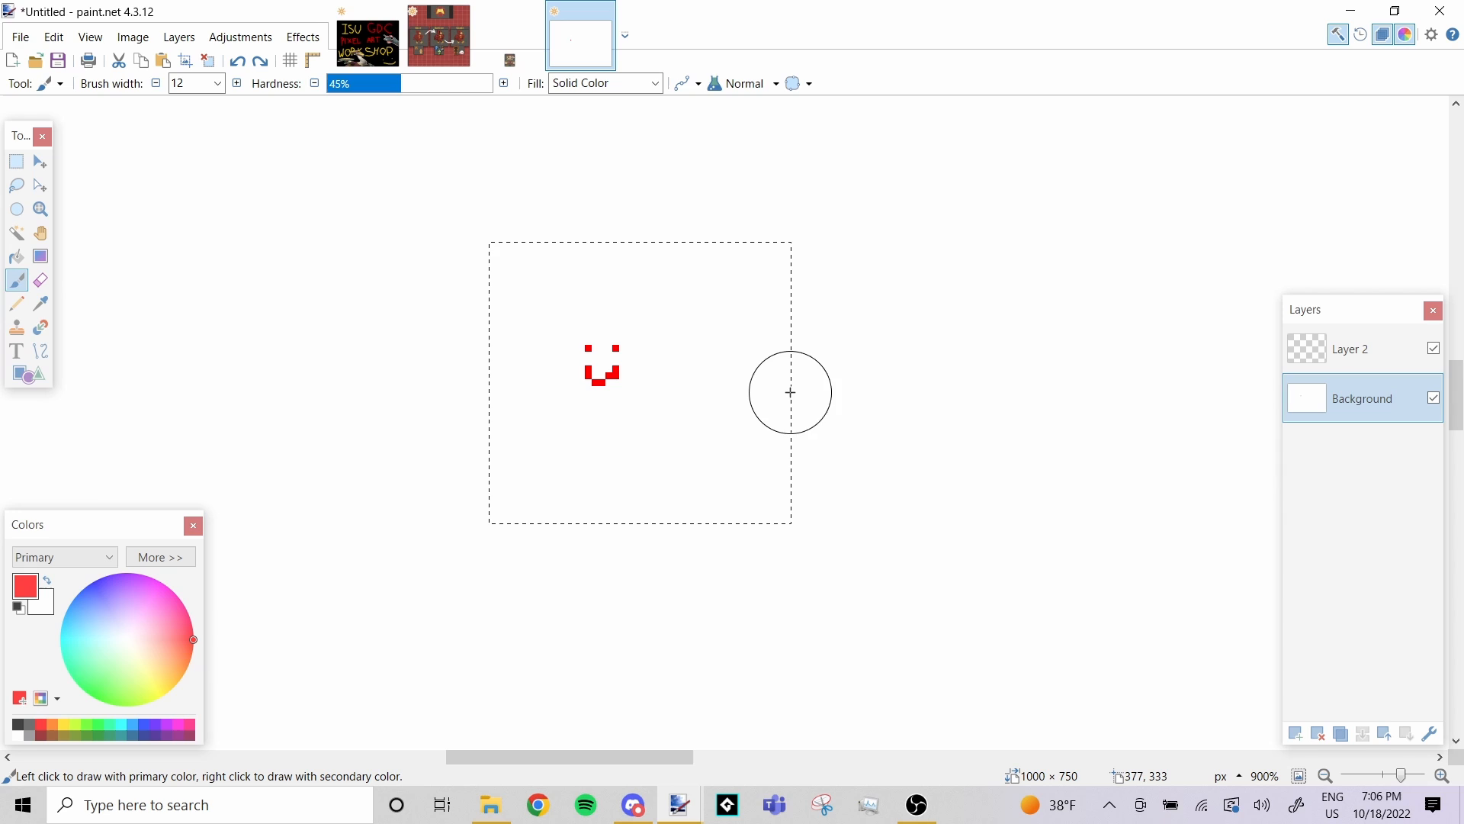
Move the selected pixels with the smiley up and to the right, placing the selection's top-left corner at about 367, 300
click(47, 166)
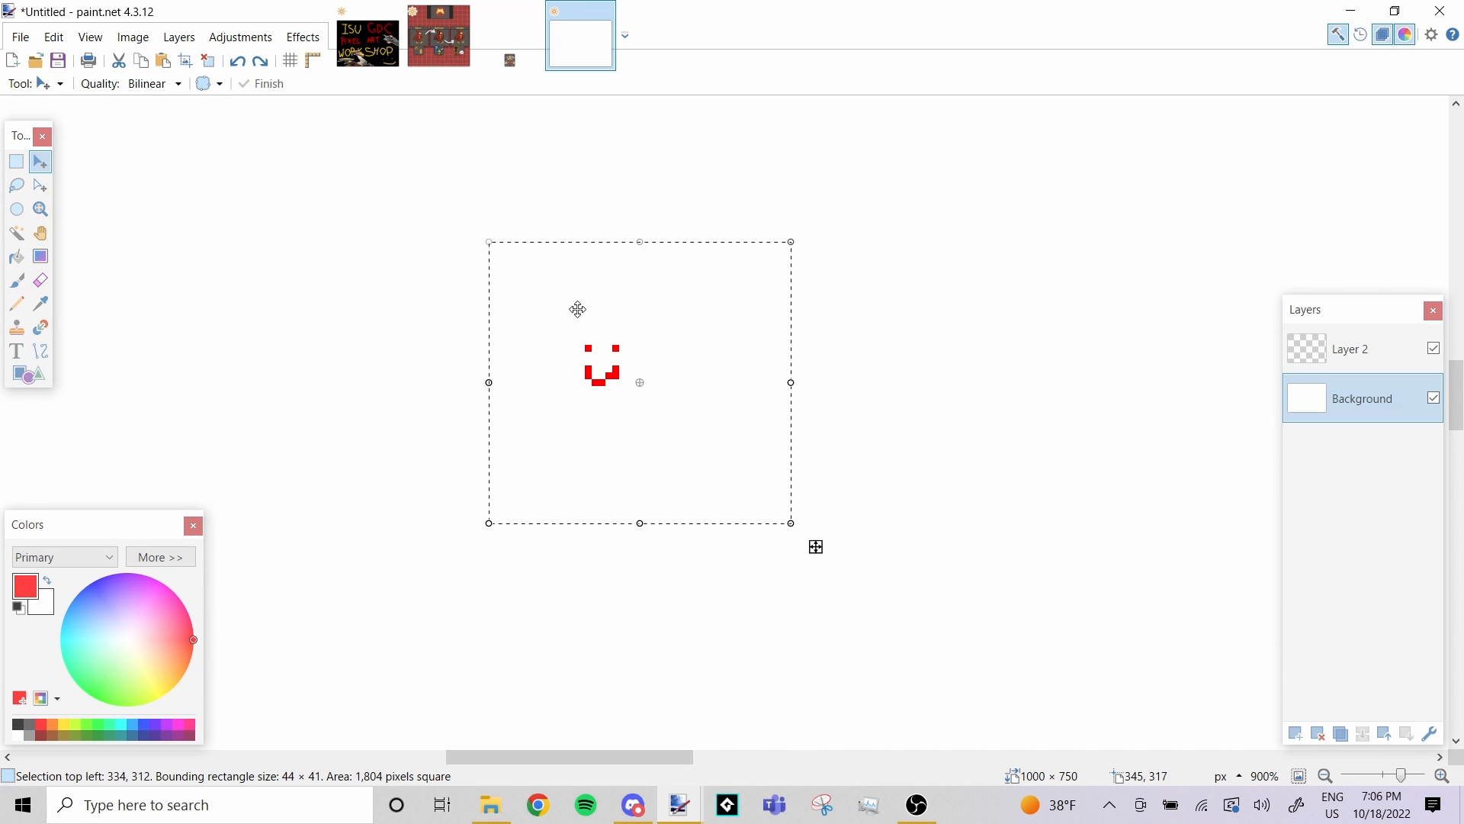
drag(578, 311, 788, 234)
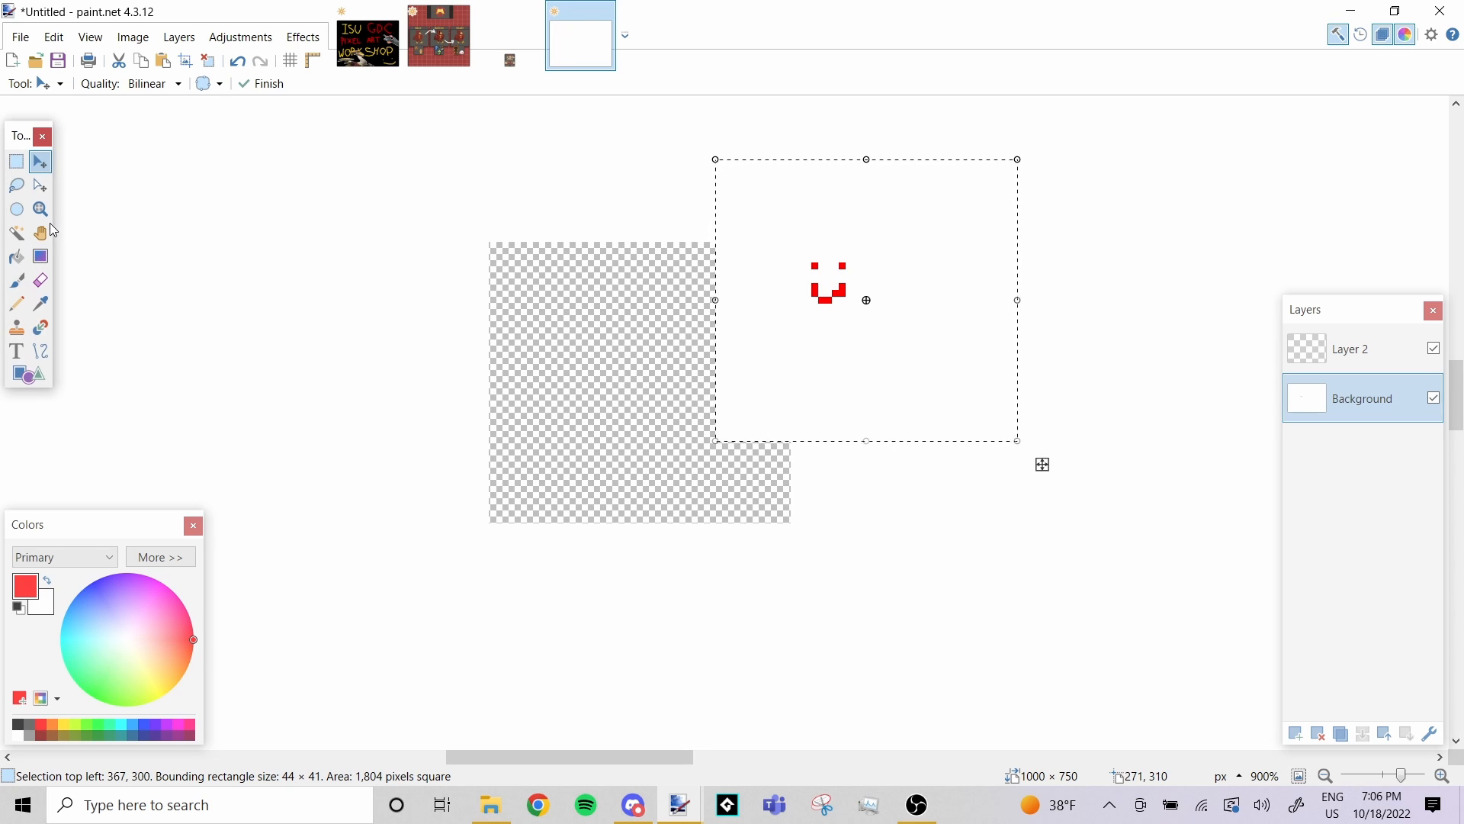
Replace the selection with a rectangle about 29 × 21 pixels in the blank area left of the cutout, and deselect it
click(19, 189)
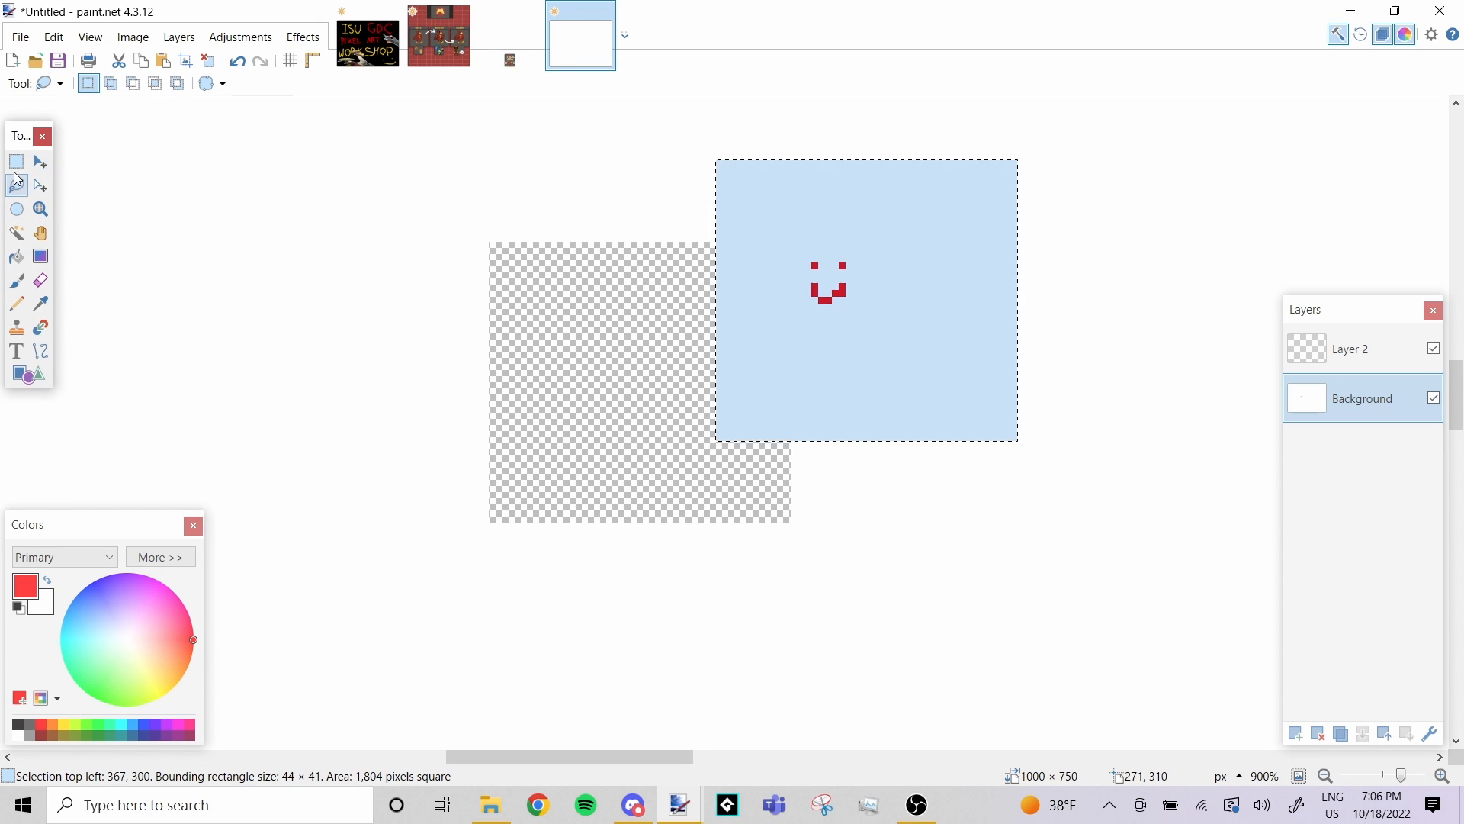
click(18, 167)
drag(173, 194, 373, 337)
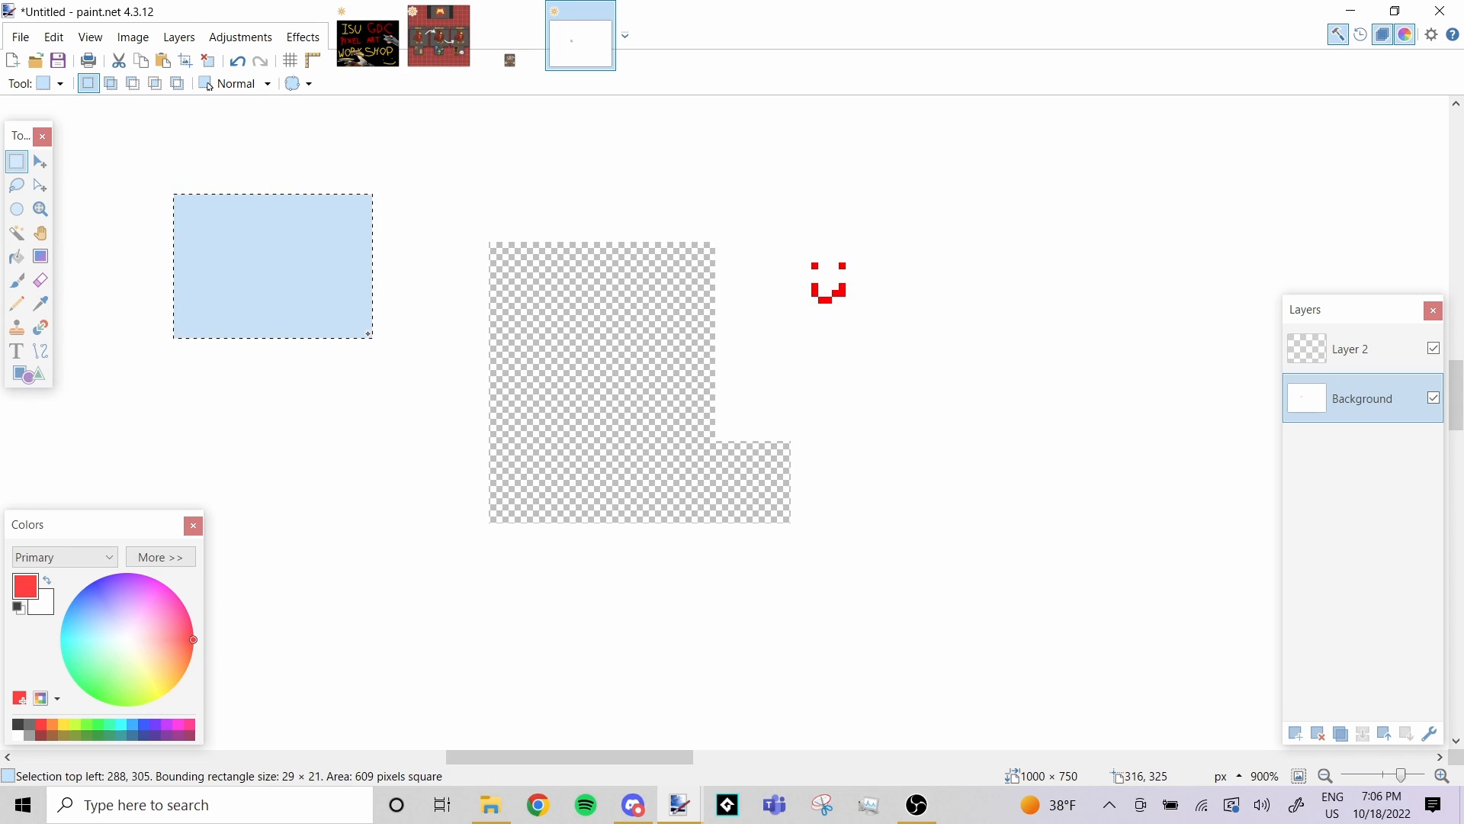
click(482, 338)
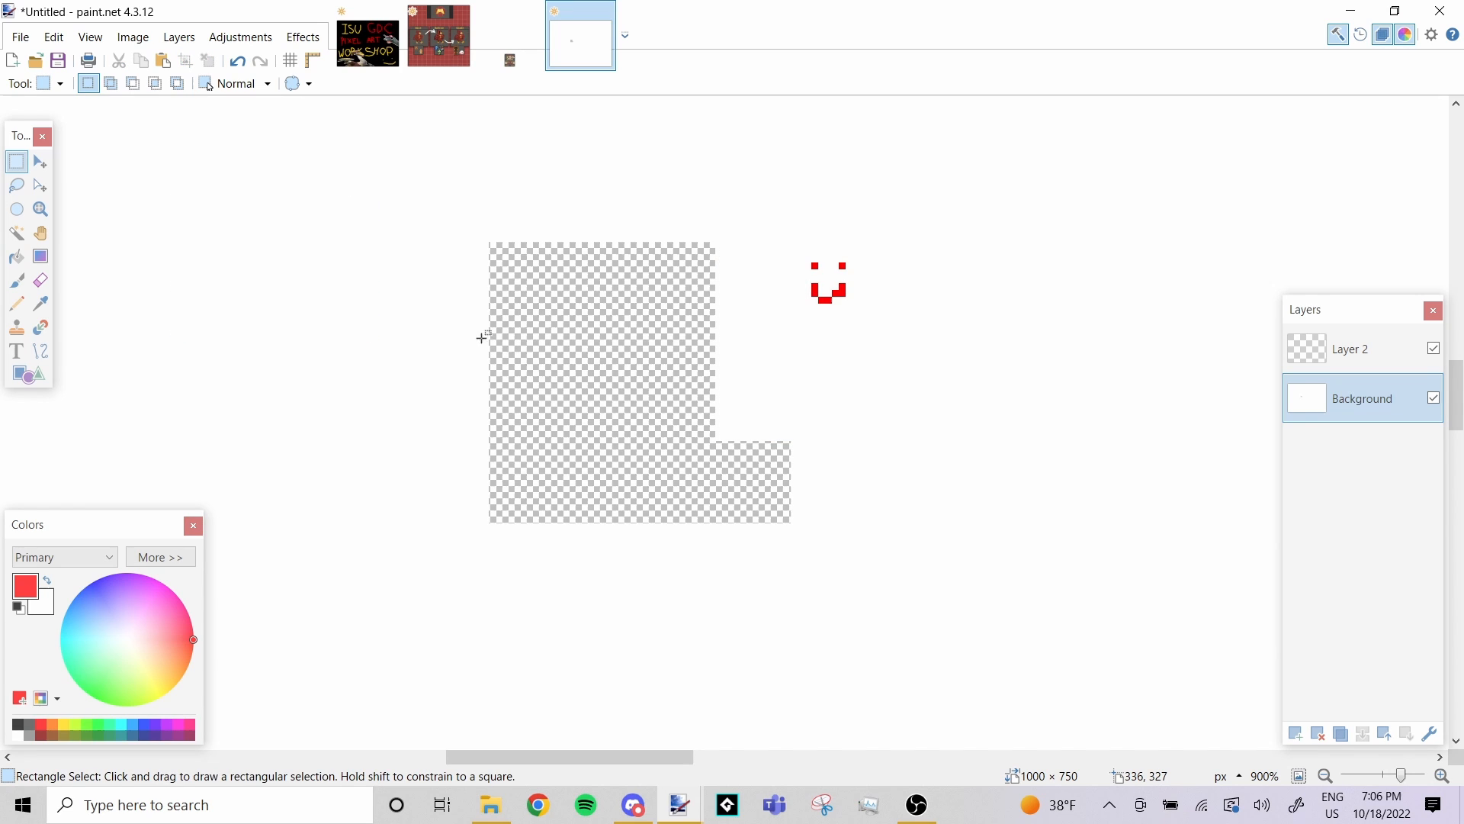
Try a freehand Lasso selection about 49 × 57 pixels left of the transparent cutout and undo it
click(17, 186)
mouse_move(180, 279)
mouse_down()
mouse_move(179, 171)
mouse_move(258, 145)
mouse_move(375, 148)
mouse_move(424, 223)
mouse_move(409, 347)
mouse_move(323, 412)
mouse_up()
mouse_move(324, 478)
mouse_down()
mouse_move(318, 492)
mouse_move(95, 340)
mouse_move(174, 273)
mouse_up()
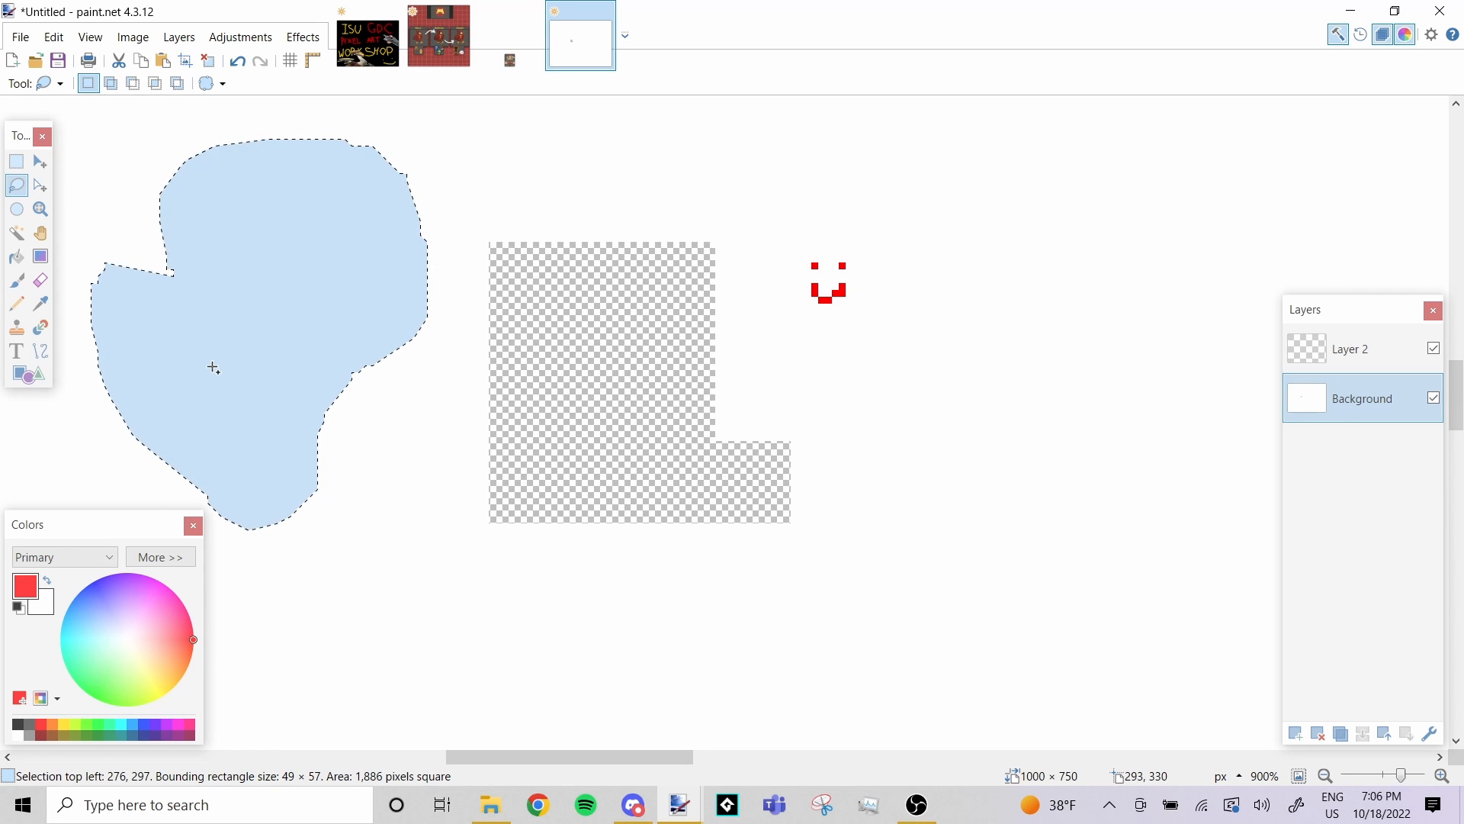
key(ctrl+z)
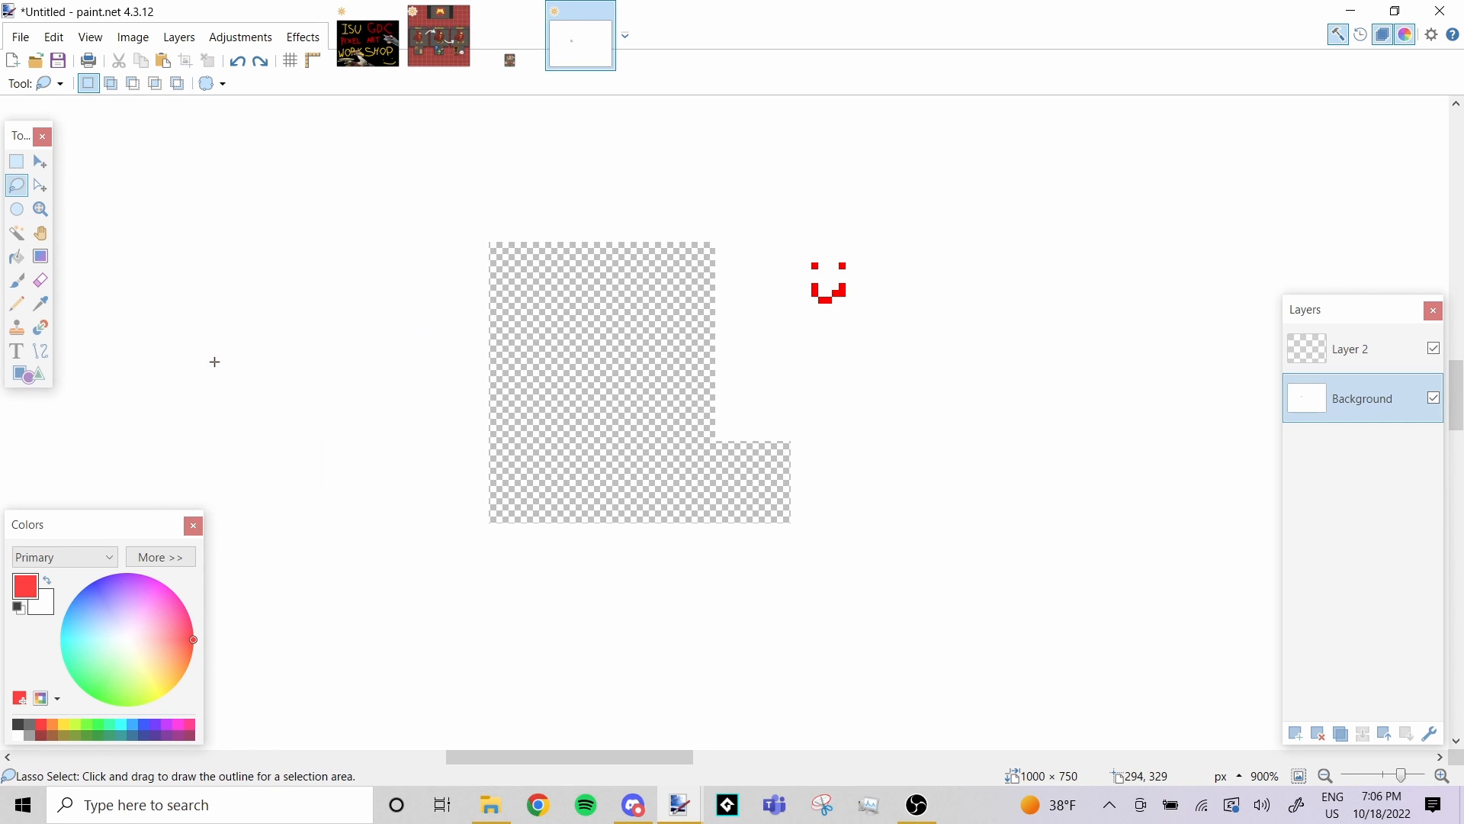
Try an elliptical selection in the blank area left of the transparent cutout and clear it
click(17, 209)
drag(180, 187, 384, 380)
click(382, 383)
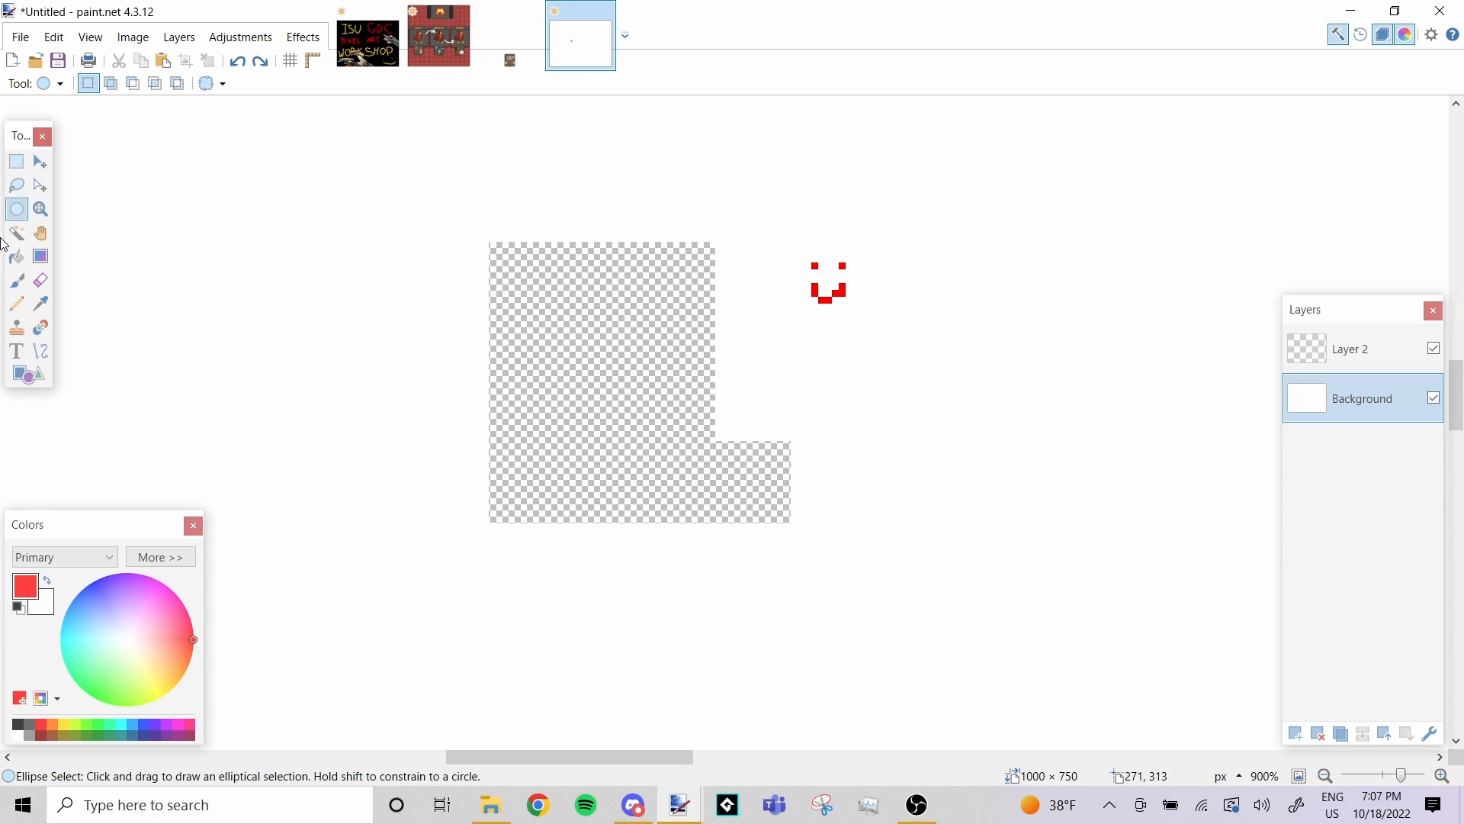
Paint a long curved red stroke around the cutout with a width-12 Paintbrush, and select the stroke with the Magic Wand at 51% tolerance
click(18, 235)
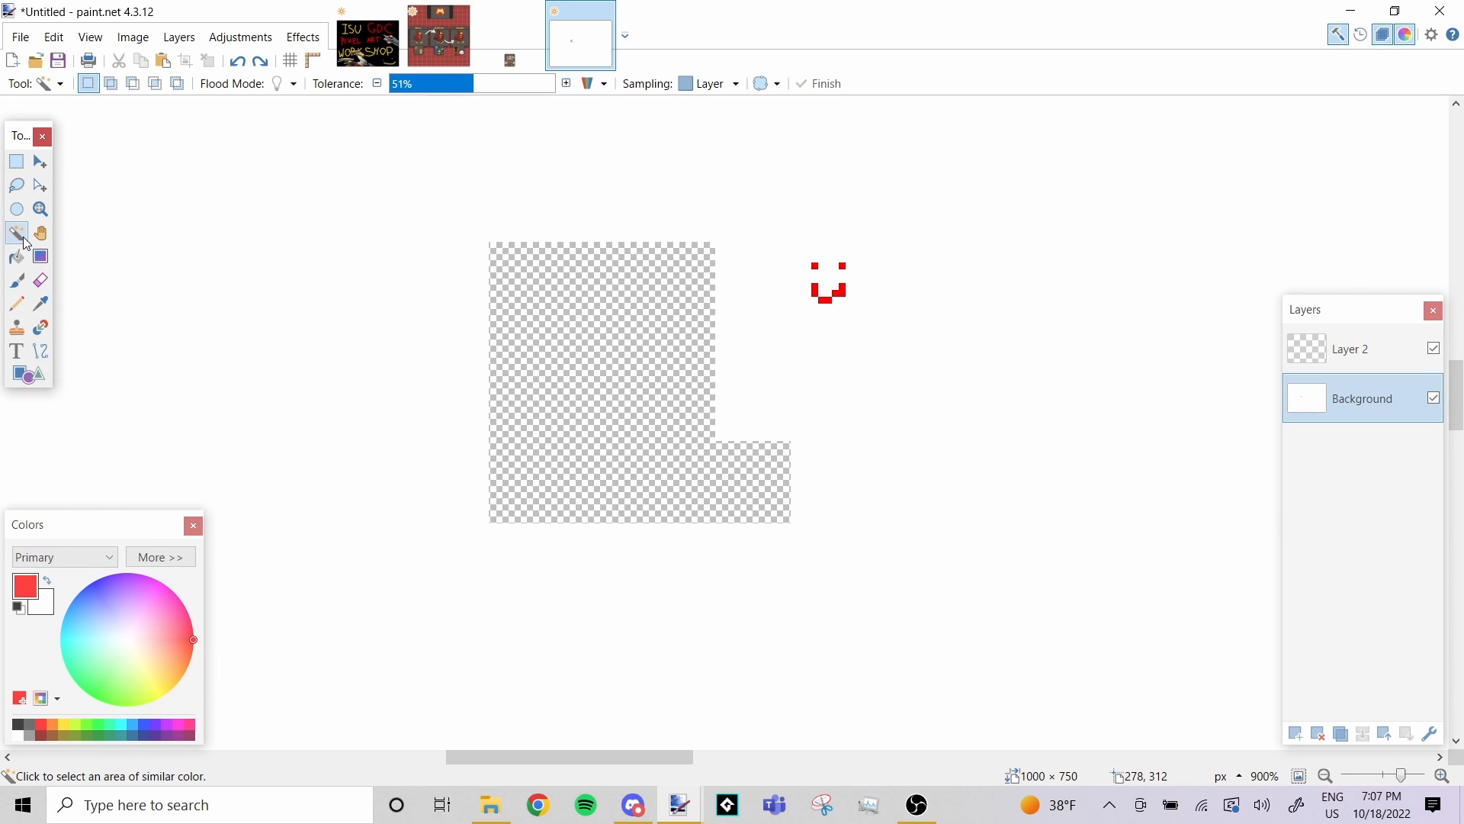
click(17, 280)
scroll(630, 396, down, 2)
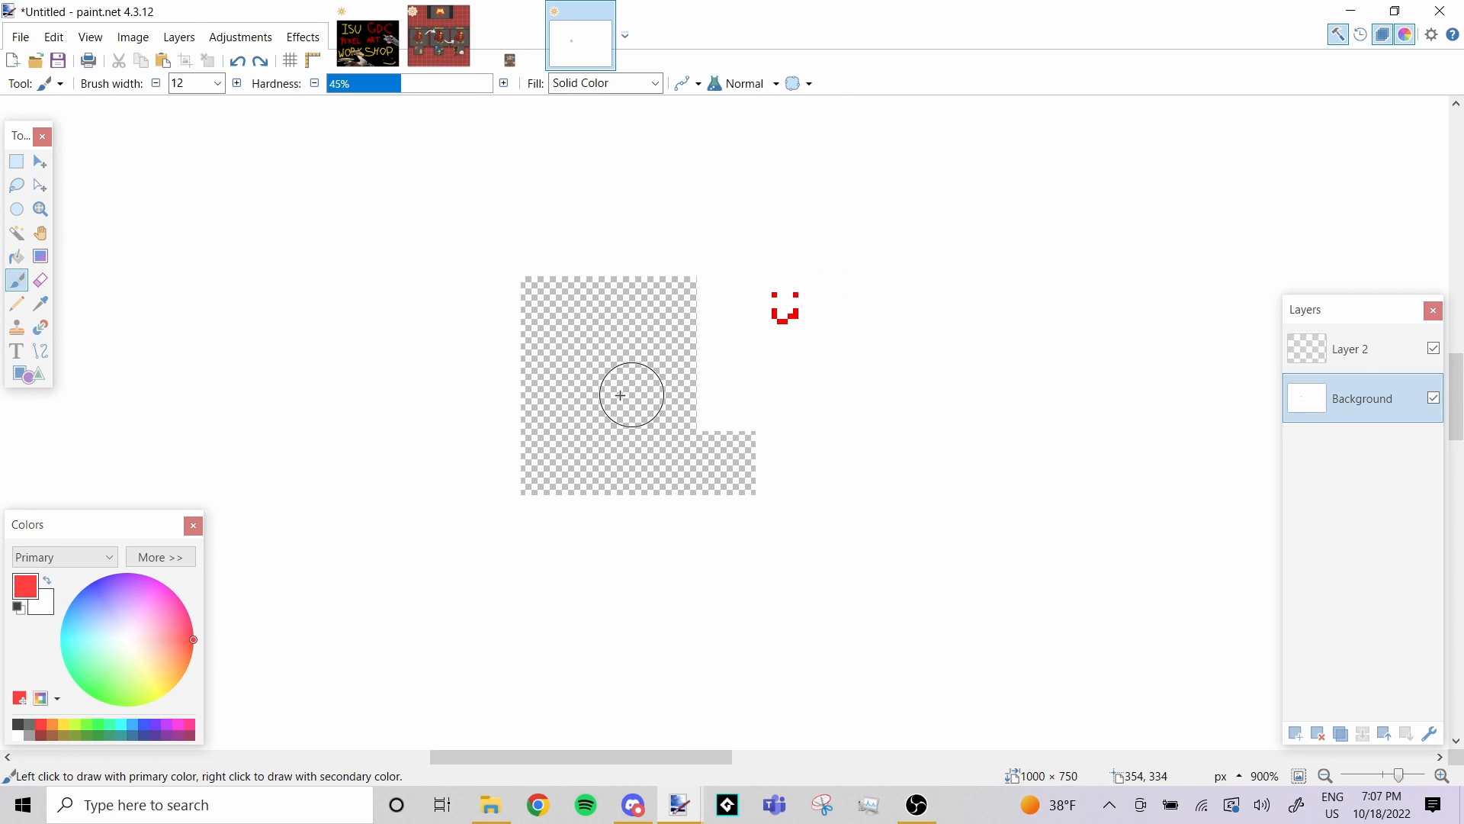
mouse_move(283, 317)
mouse_down()
mouse_move(359, 293)
mouse_move(501, 215)
mouse_move(638, 184)
mouse_move(840, 209)
mouse_move(982, 275)
mouse_move(1087, 524)
mouse_move(884, 641)
mouse_up()
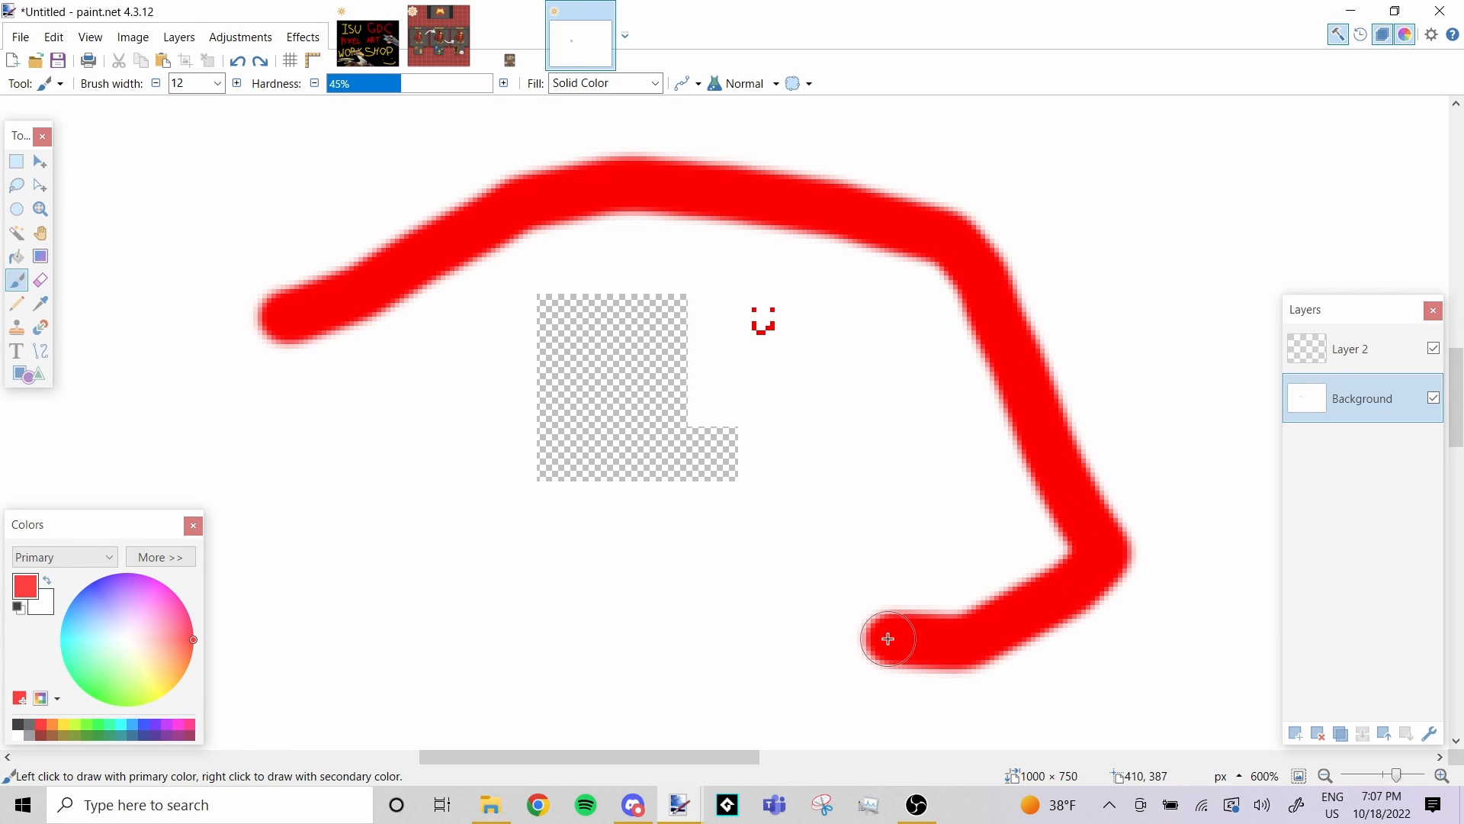
click(17, 235)
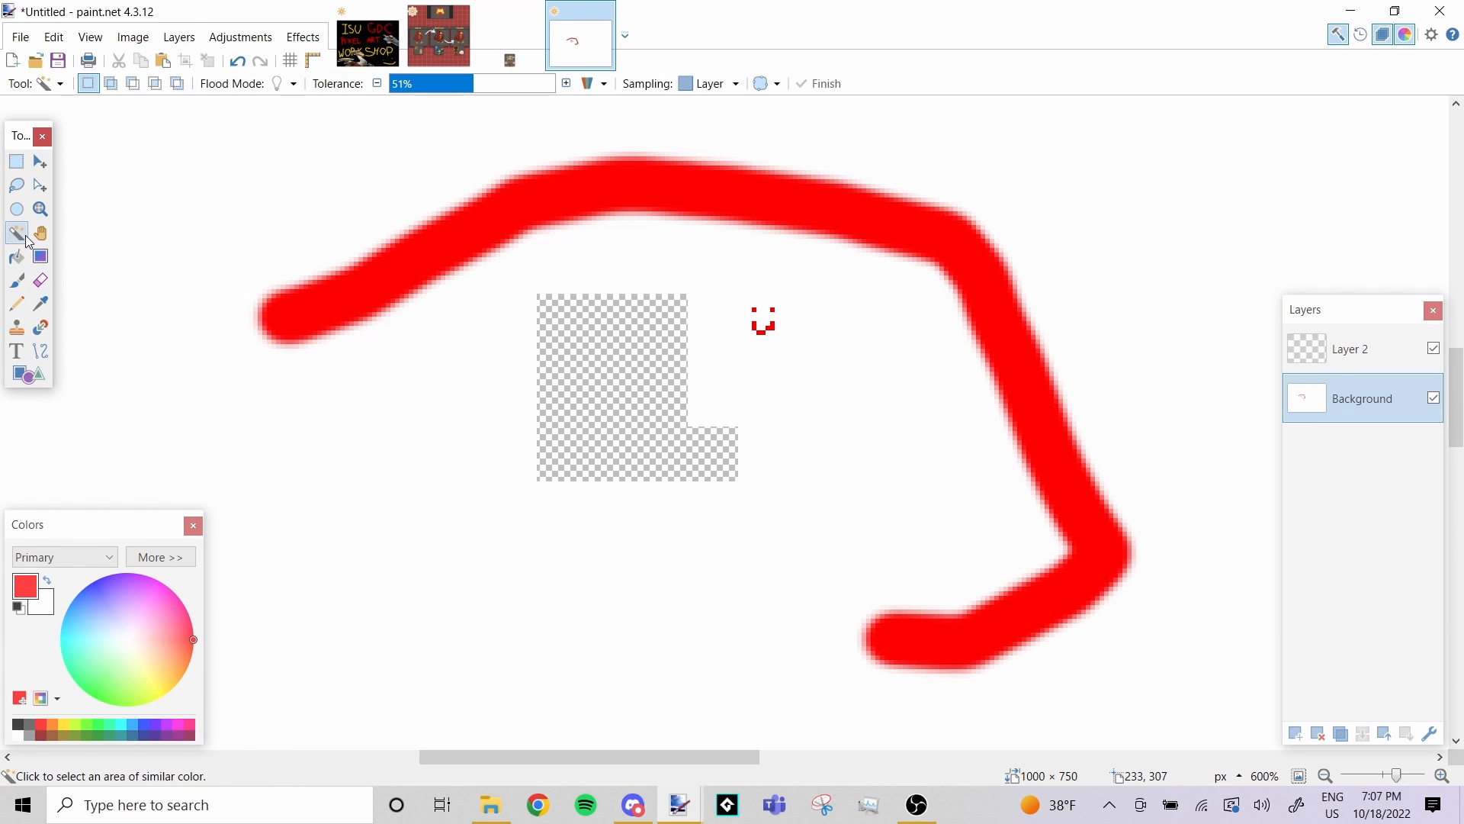
click(412, 257)
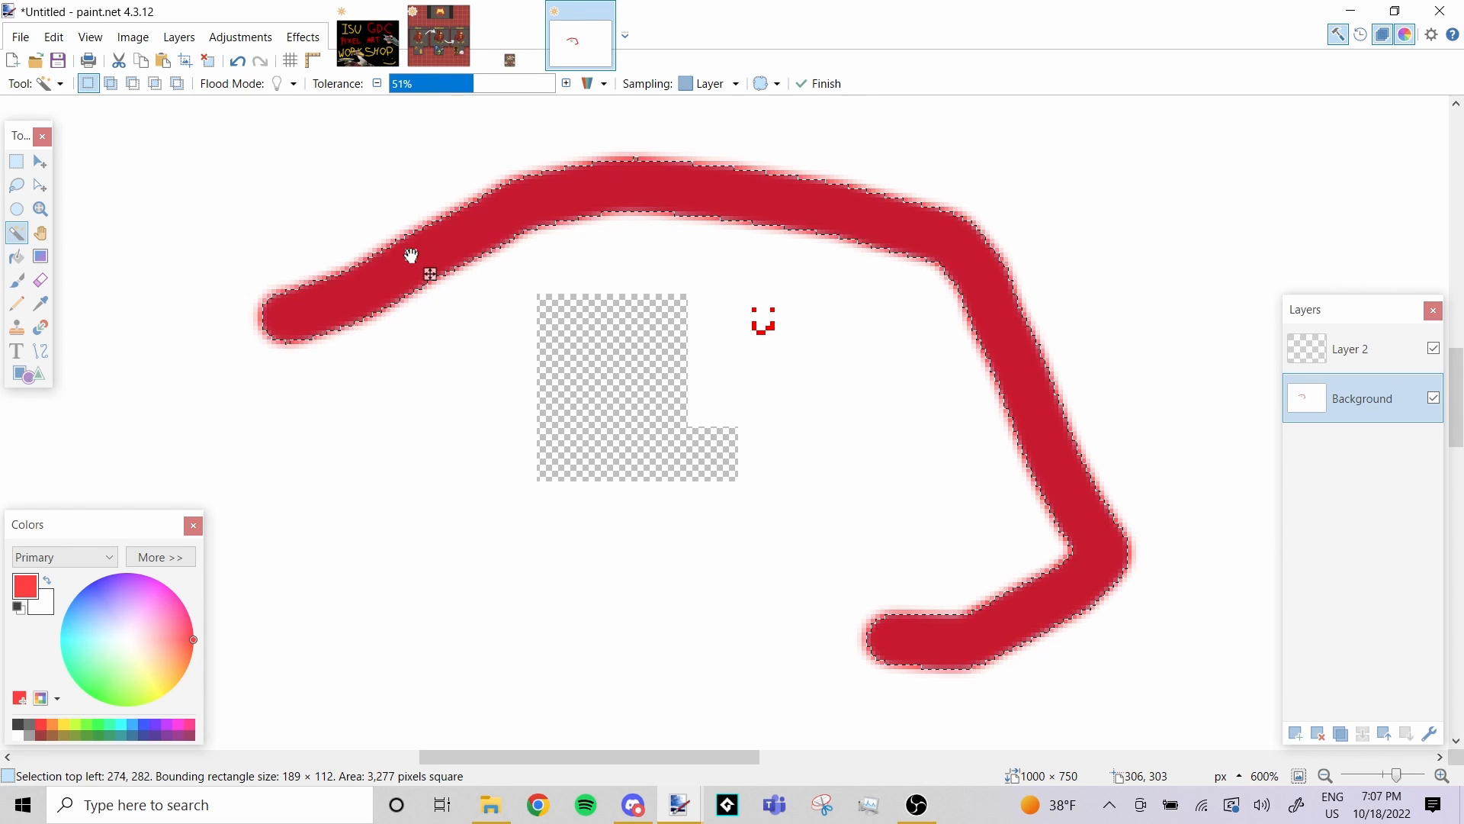
Undo the Magic Wand selection and the long curved red brush stroke
key(ctrl+z)
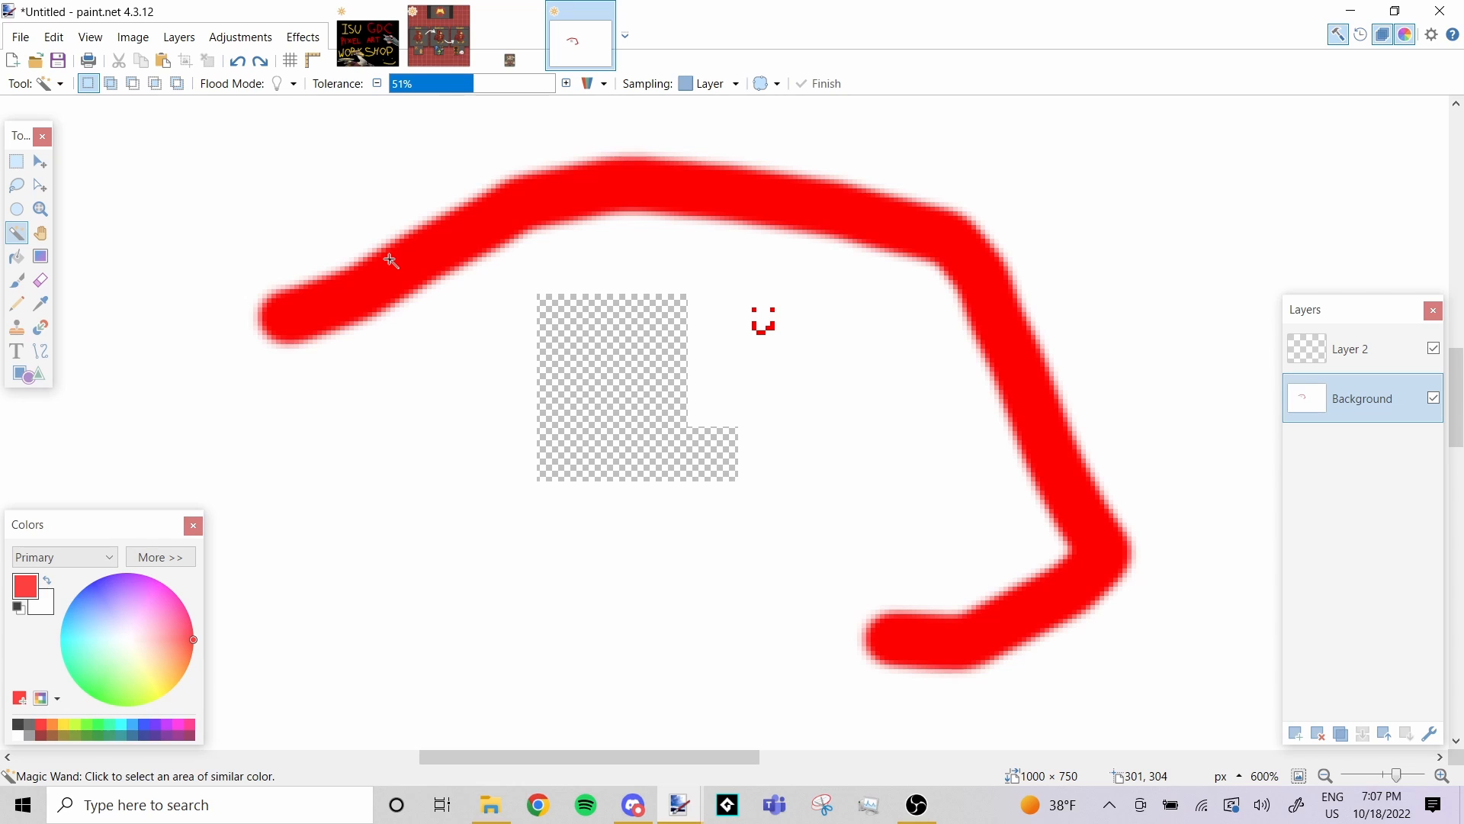
key(ctrl+z)
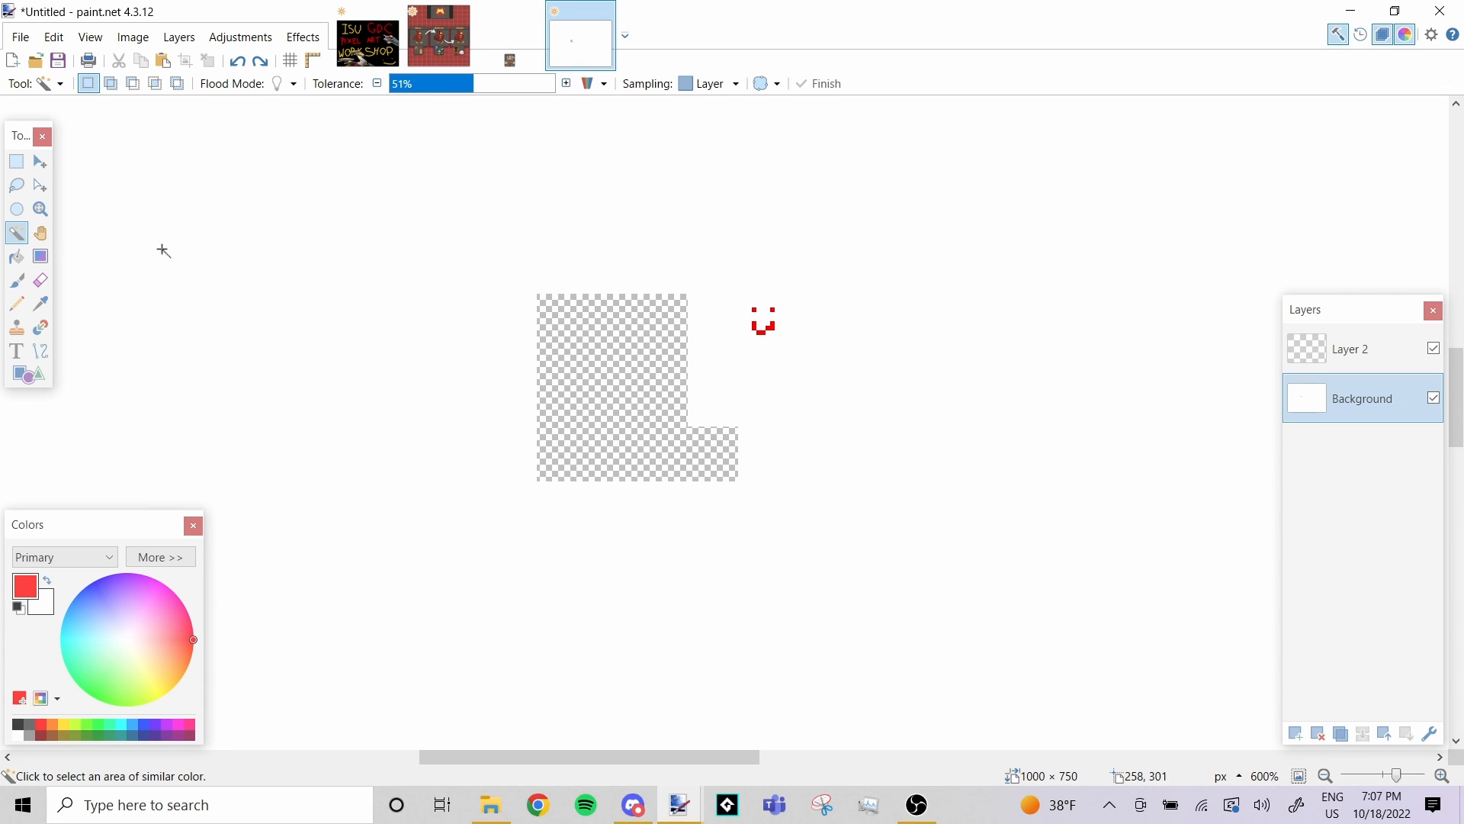
Try a Paintbrush width of 65 over the canvas, and set the width to 3
click(17, 280)
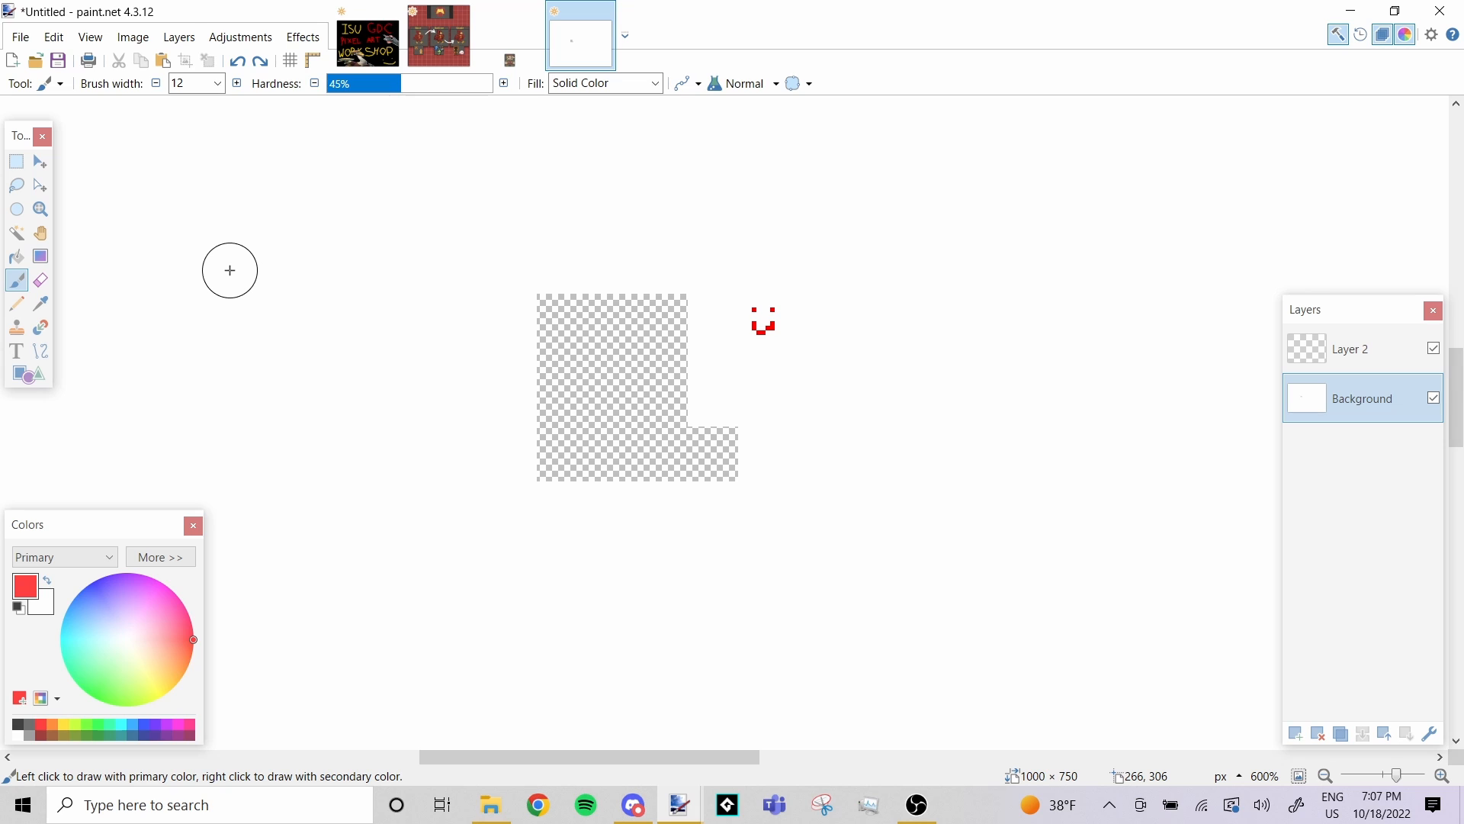
click(218, 84)
click(195, 315)
drag(195, 311, 569, 300)
click(218, 83)
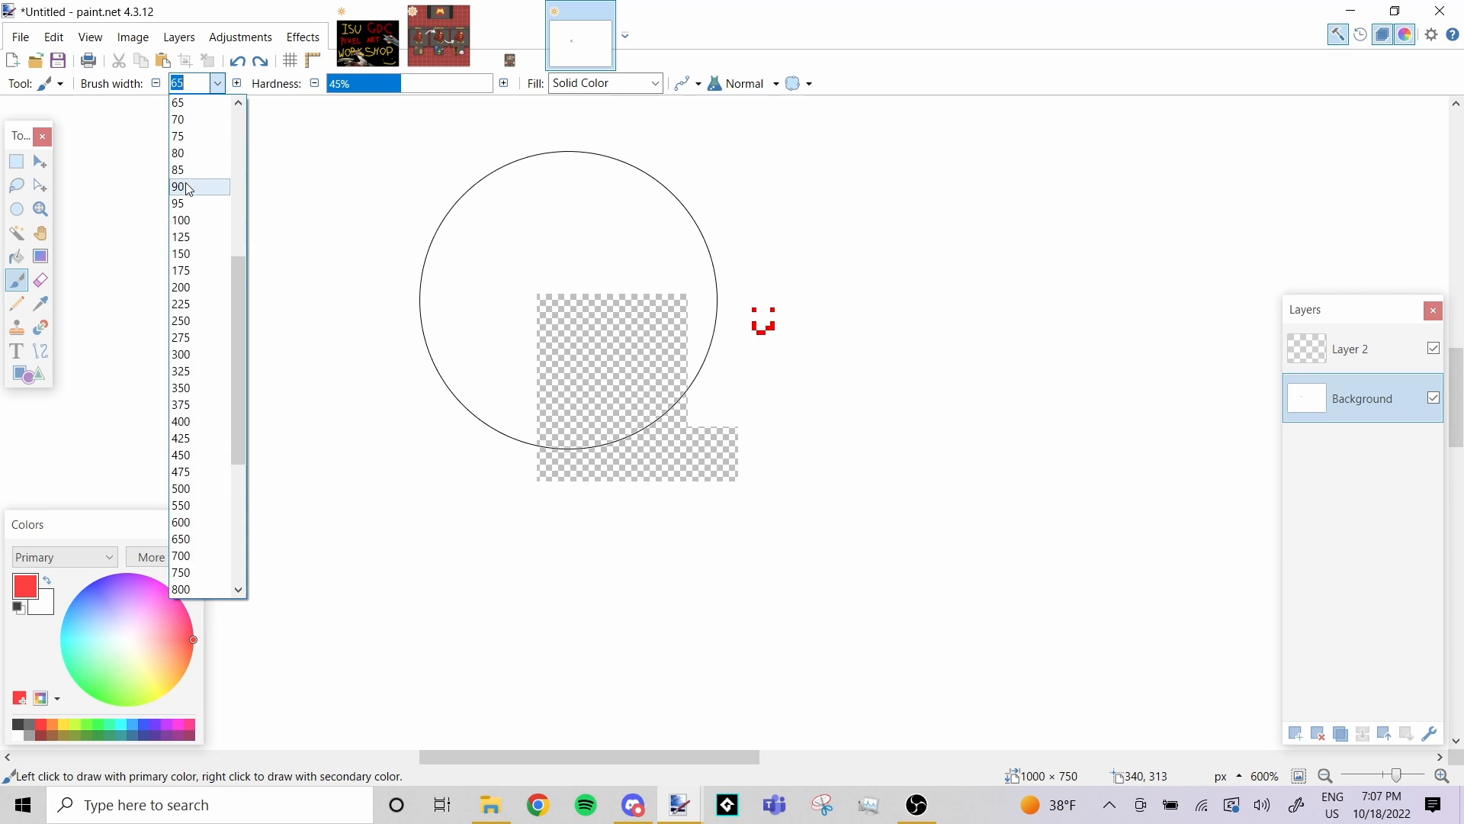
scroll(191, 194, up, 8)
click(188, 137)
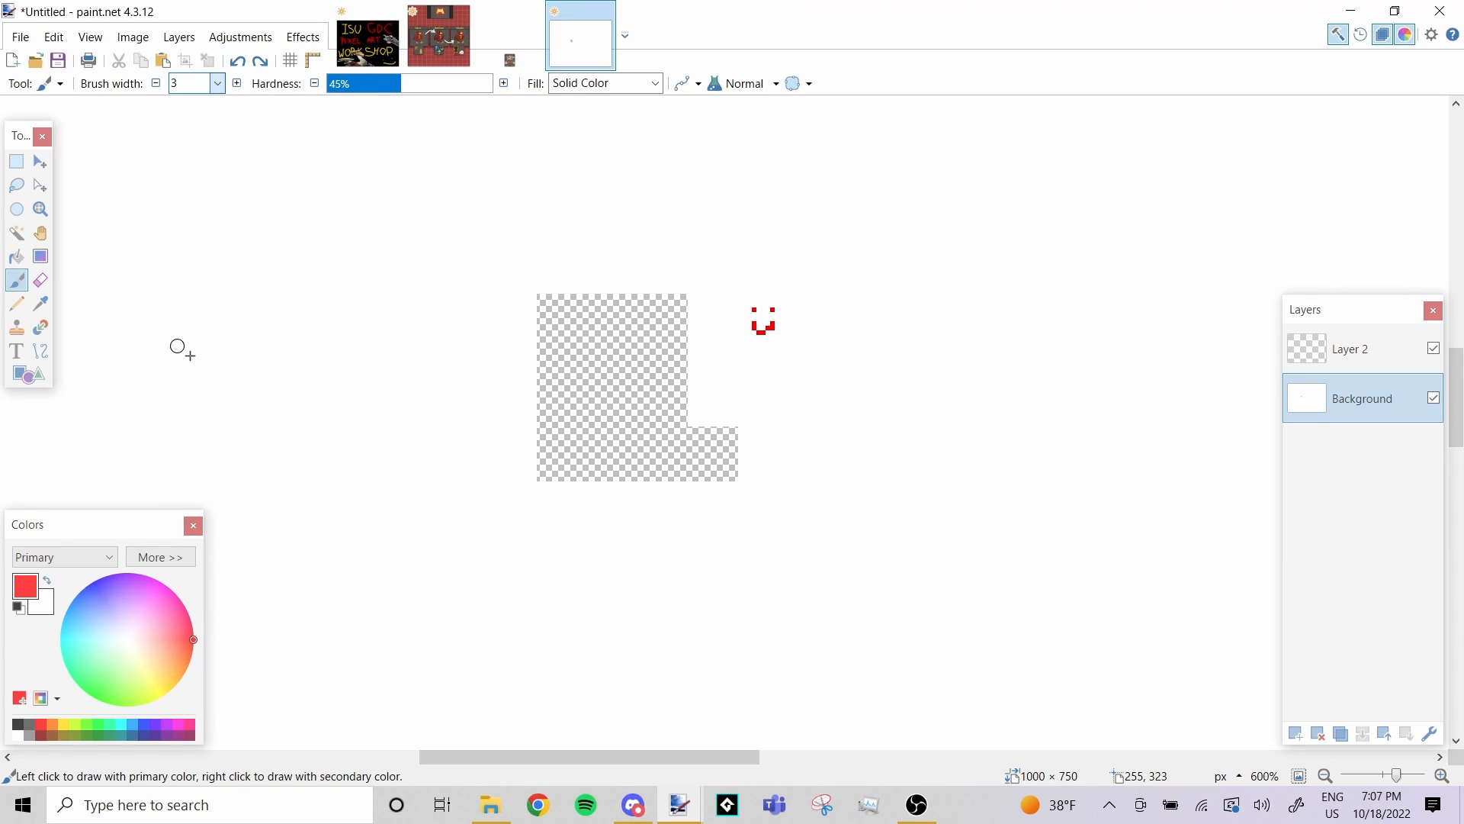
Paint a thin antialiased red stroke in the blank area above and left of the cutout, and undo it
mouse_move(187, 357)
mouse_down()
mouse_move(209, 325)
mouse_move(387, 205)
mouse_move(571, 181)
mouse_up()
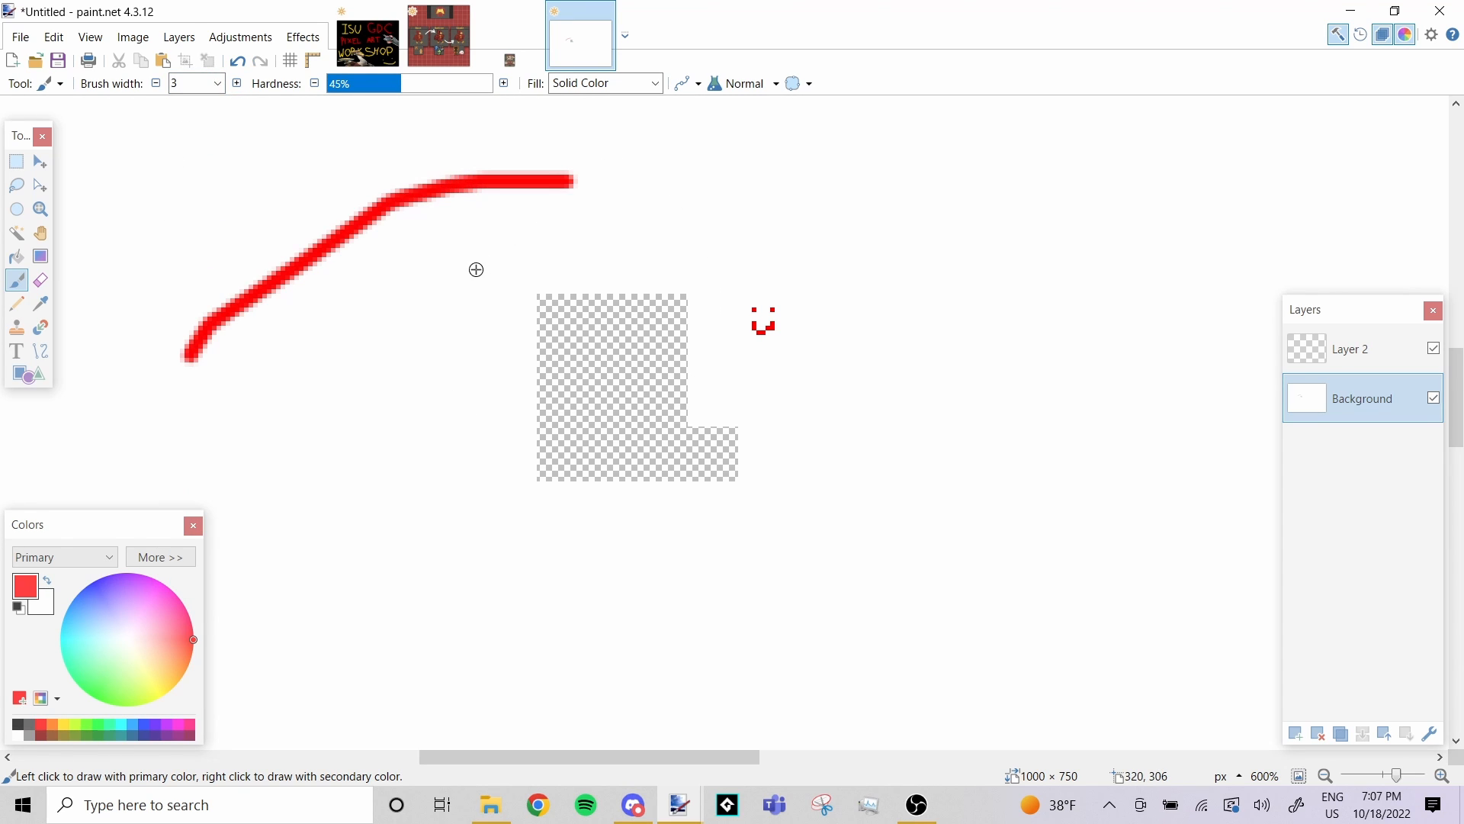
ctrl+scroll(311, 227, up, 5)
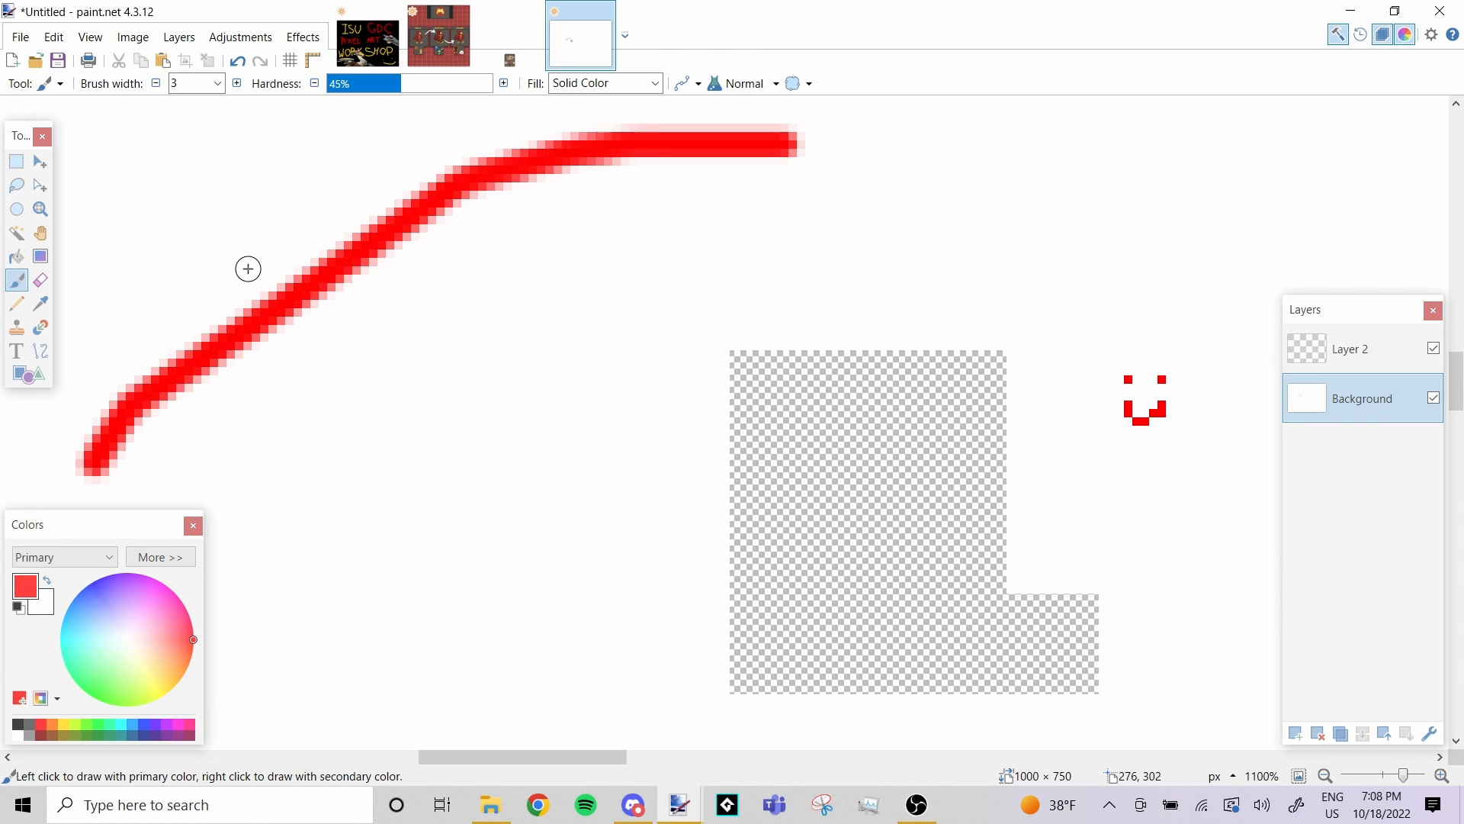
key(ctrl+z)
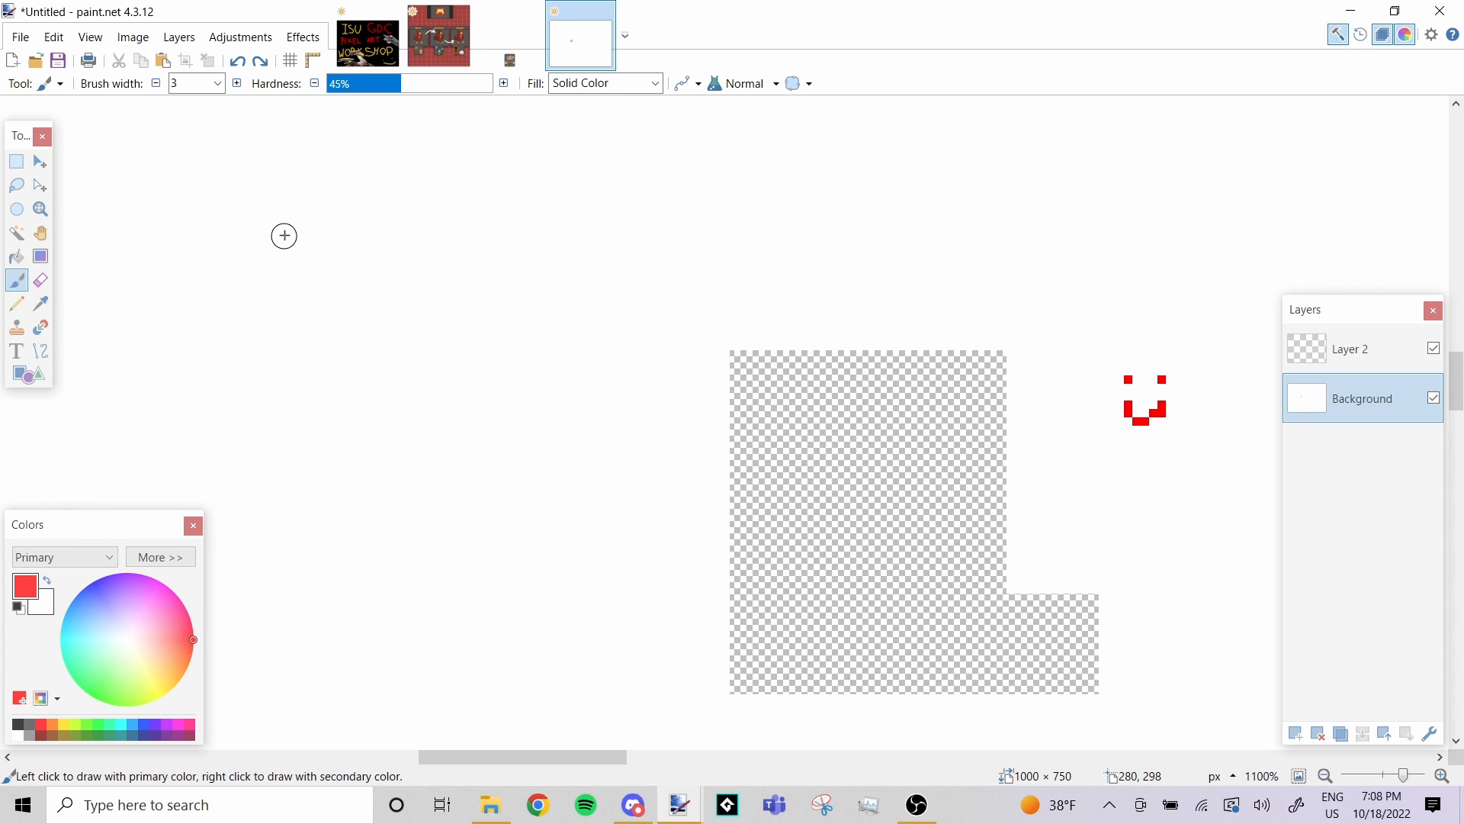
Disable antialiasing for the Paintbrush, and try a hard-edged red stroke above and left of the cutout before undoing it
click(701, 86)
click(701, 86)
click(701, 86)
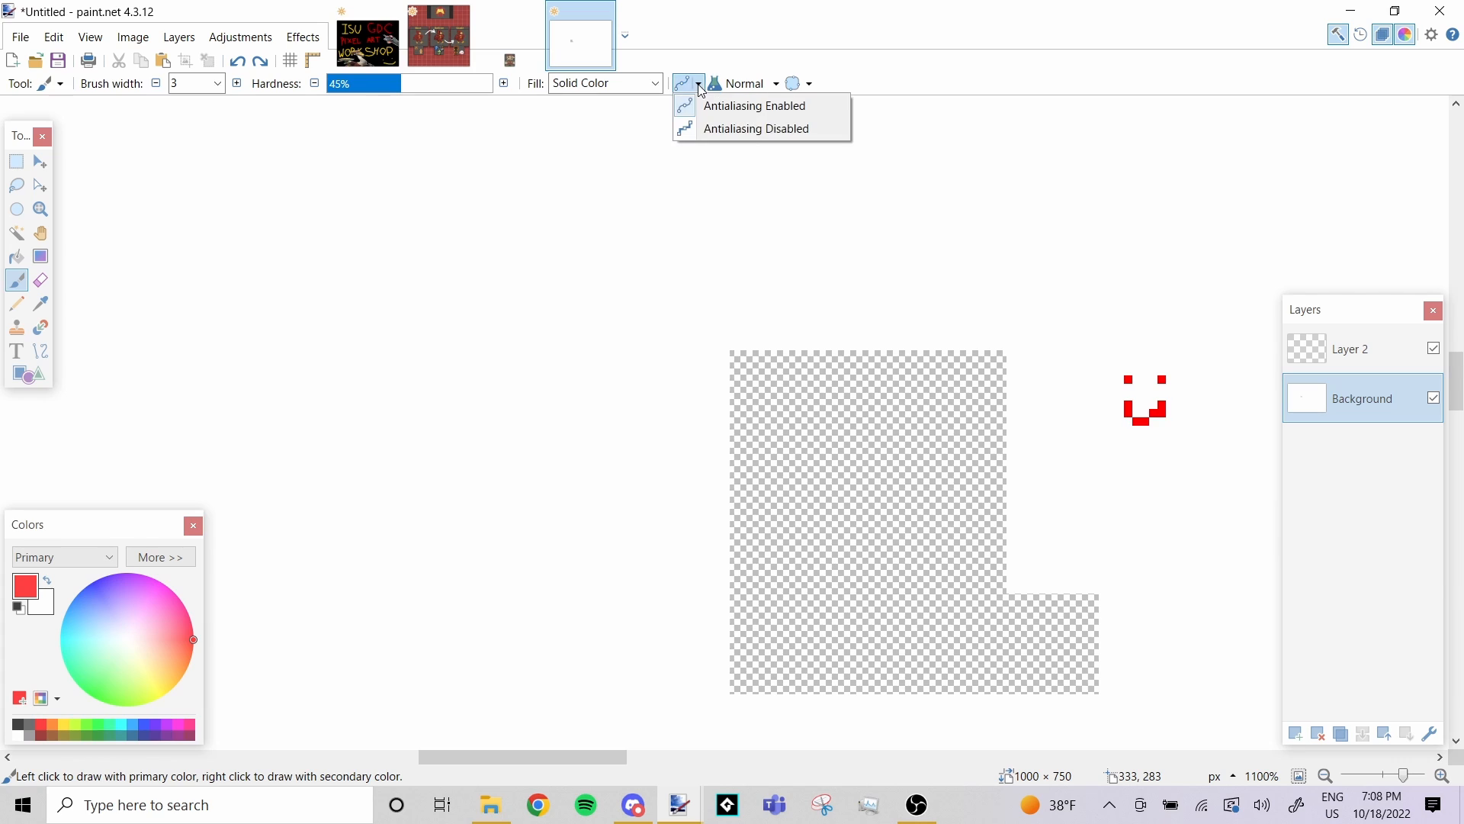
click(756, 130)
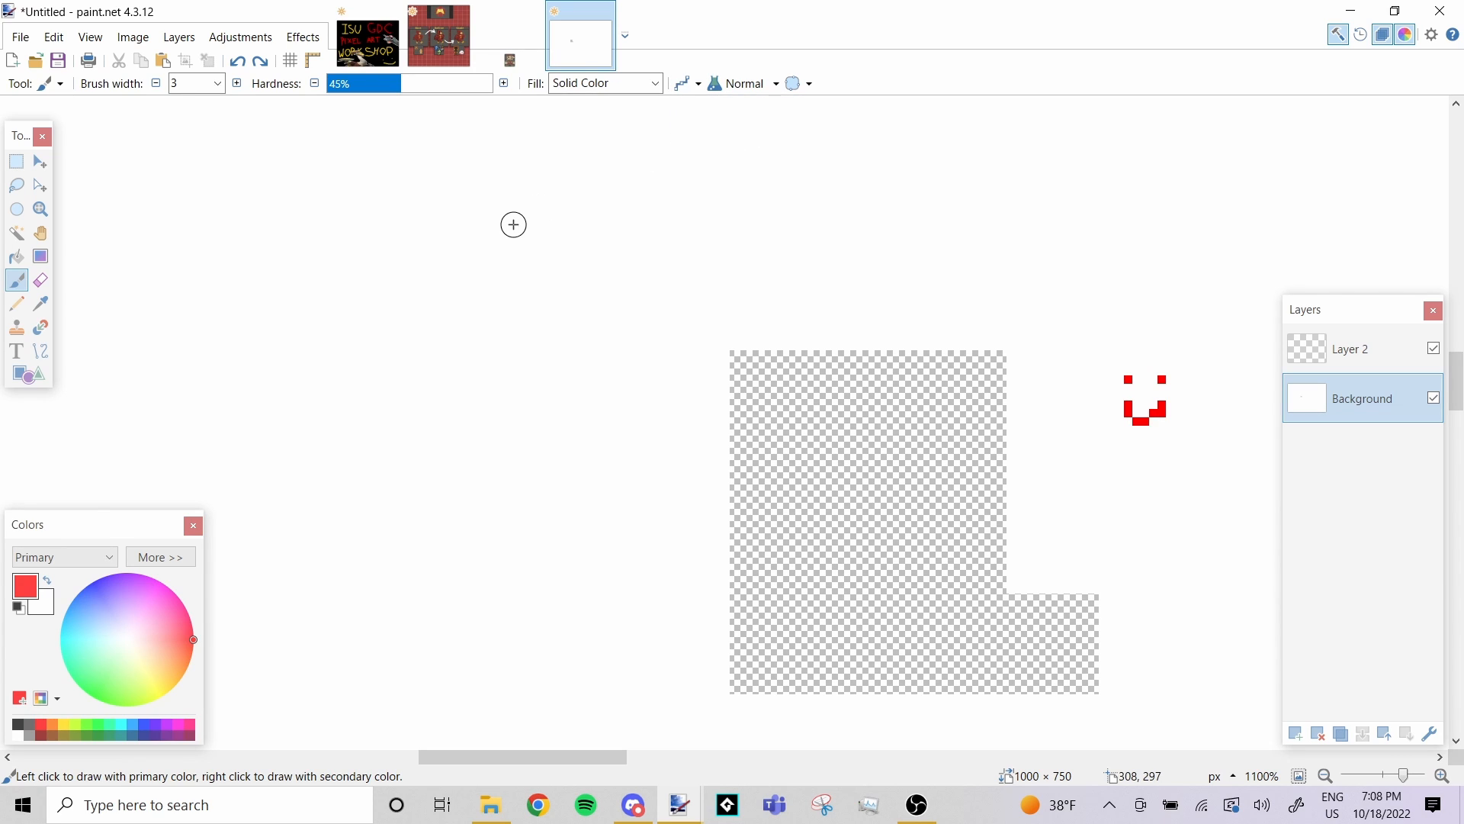
mouse_move(297, 295)
mouse_down()
mouse_move(405, 216)
mouse_move(616, 186)
mouse_move(690, 192)
mouse_up()
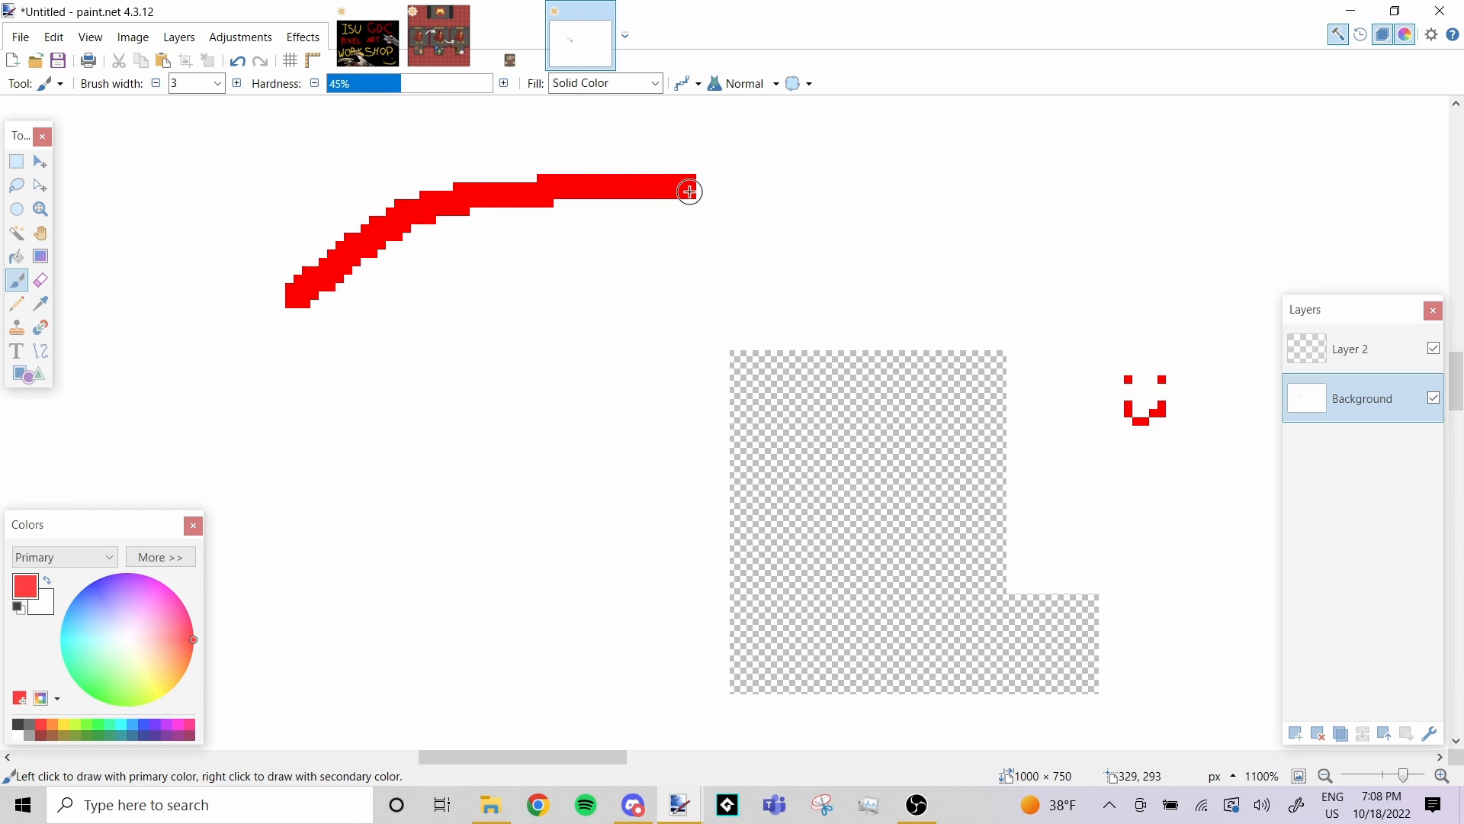
key(ctrl+z)
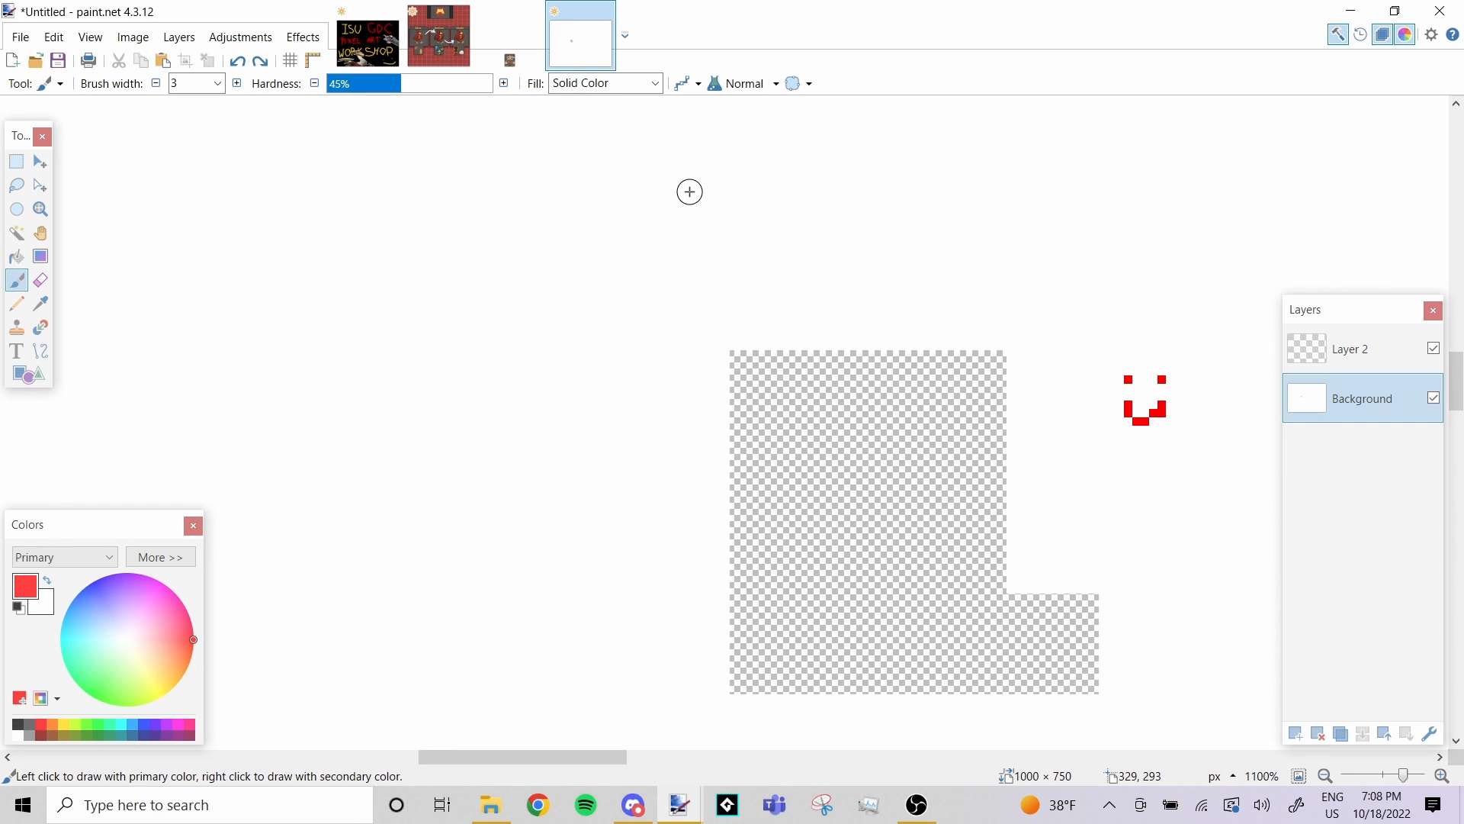
Set the selection quality to pixelated, and test a rectangular selection about 37 × 19 pixels left of the cutout before clearing it
click(812, 85)
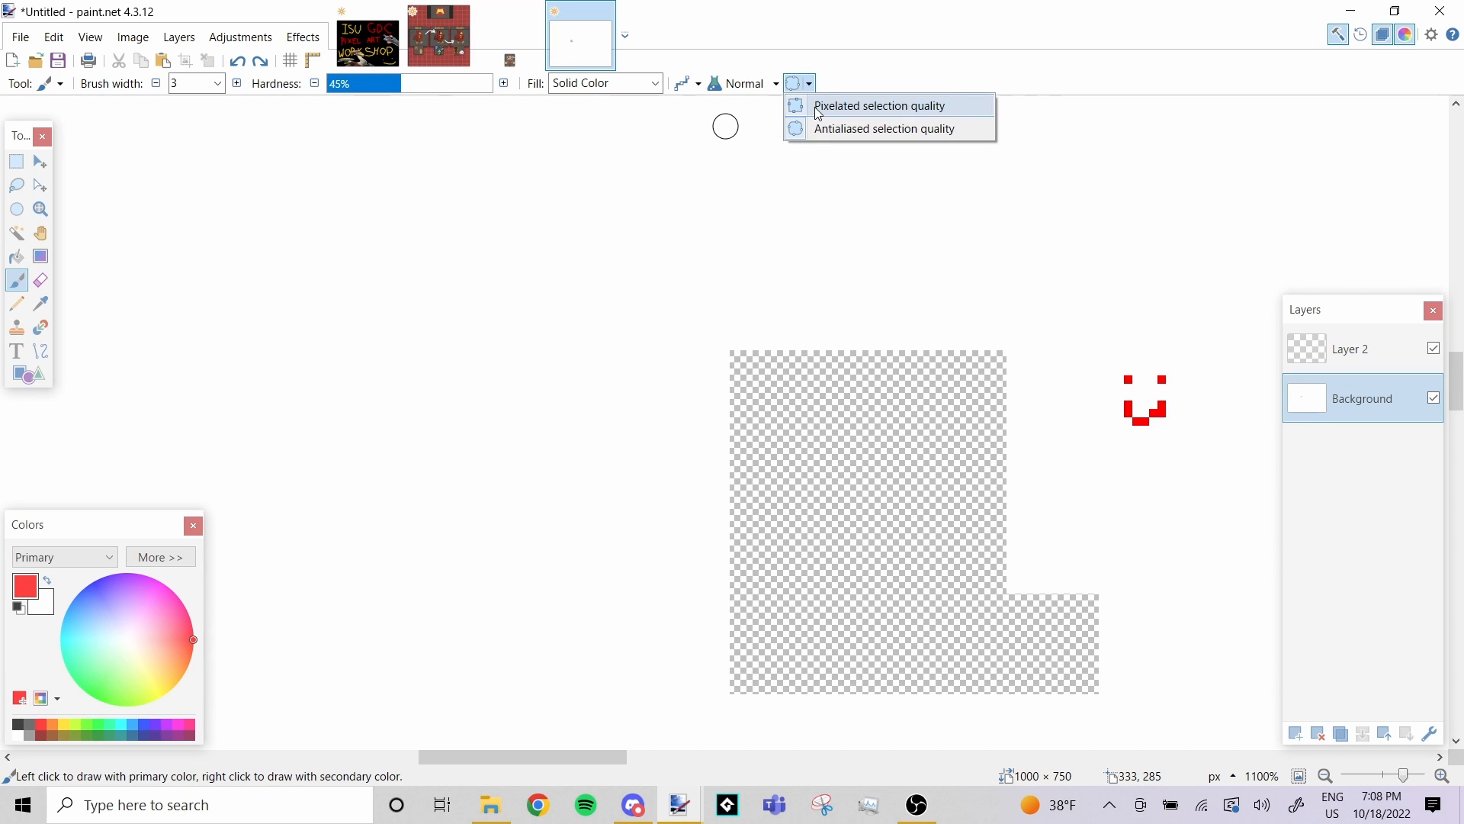
click(819, 113)
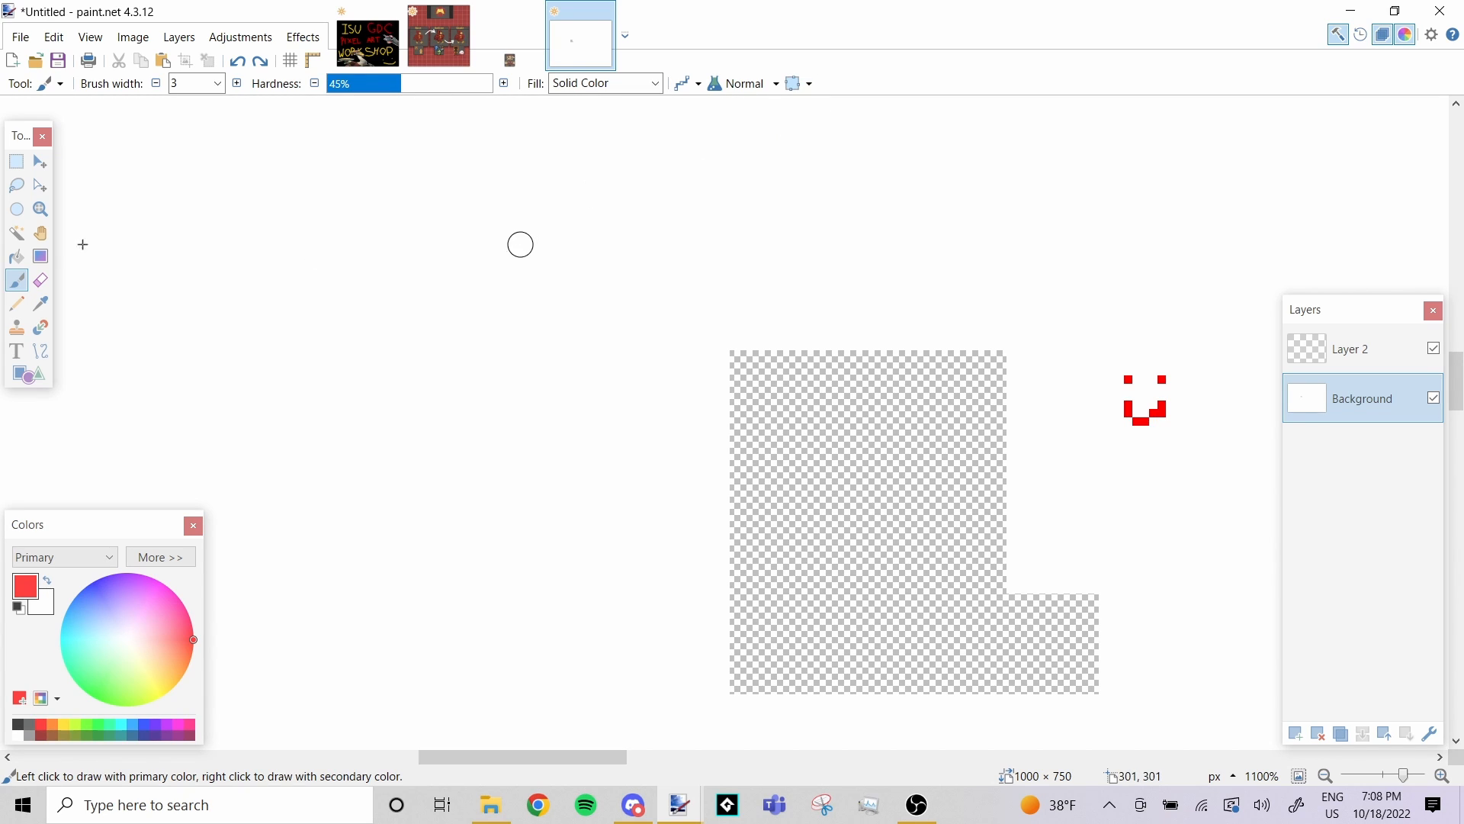
click(16, 162)
drag(369, 283, 678, 440)
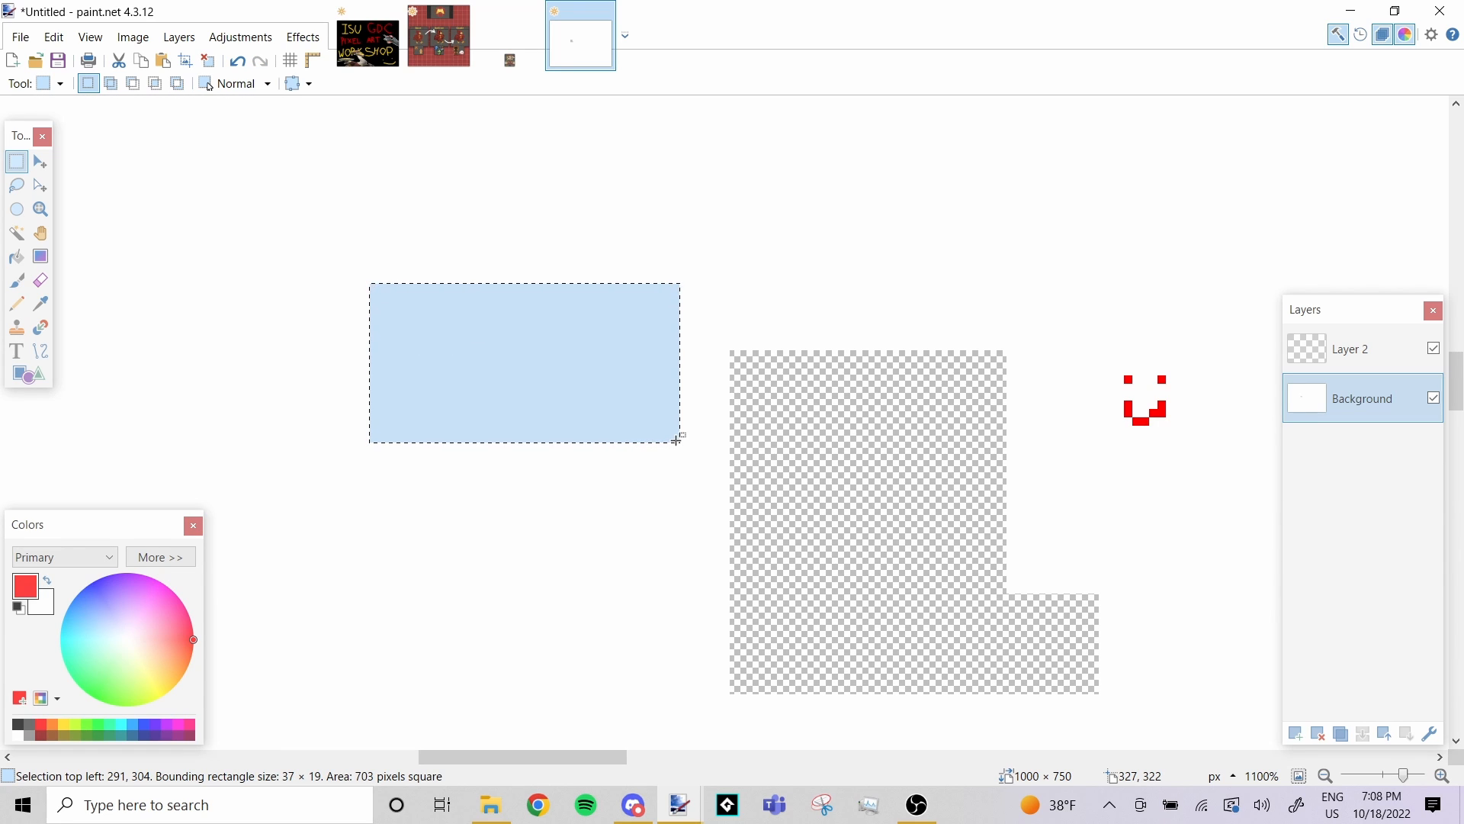
click(674, 395)
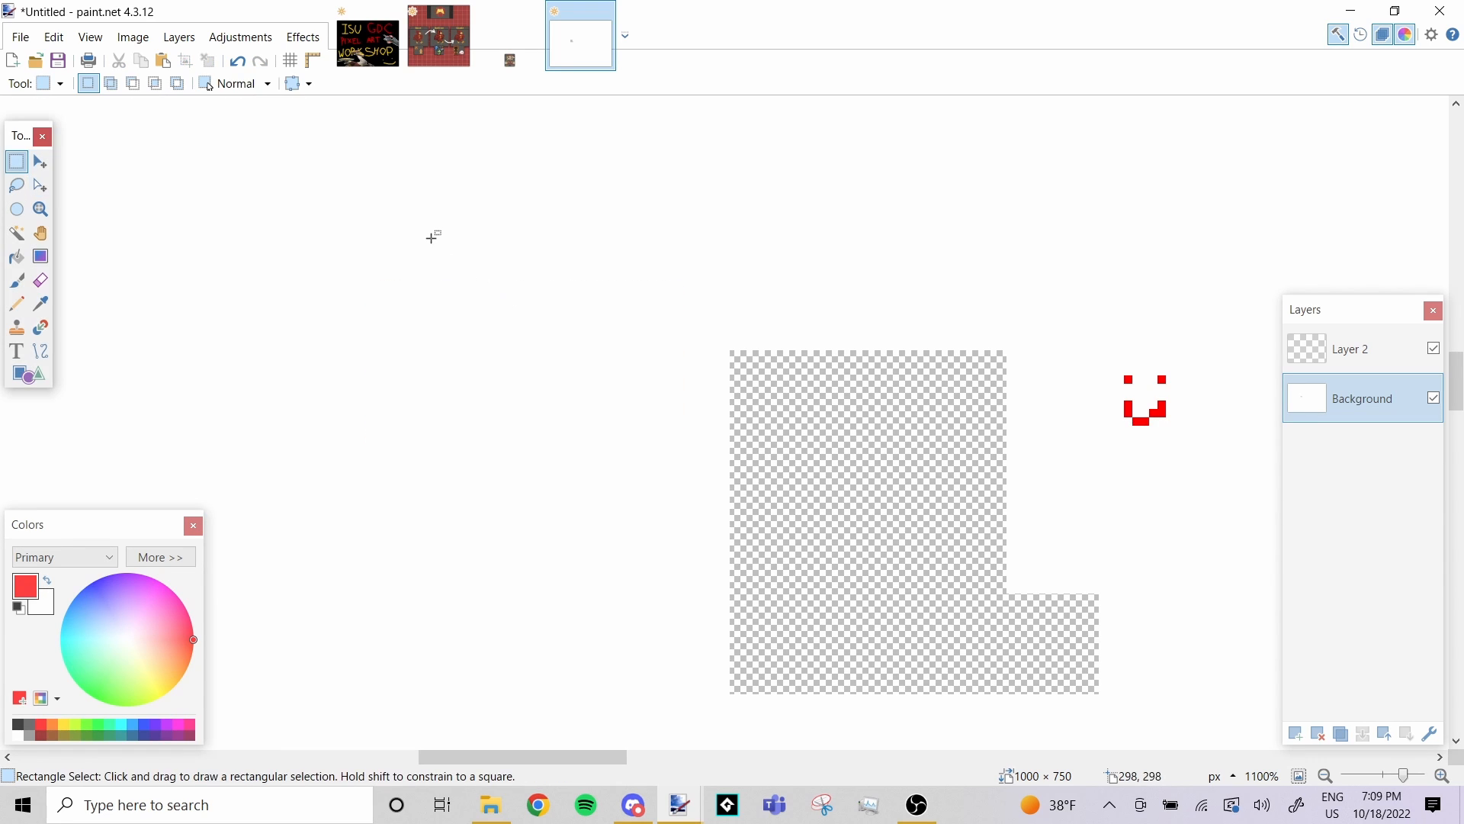
Select a rectangle about 25 × 20 pixels left of the cutout, and replace it with one about 25 × 17 pixels around the red smiley
drag(425, 229, 631, 394)
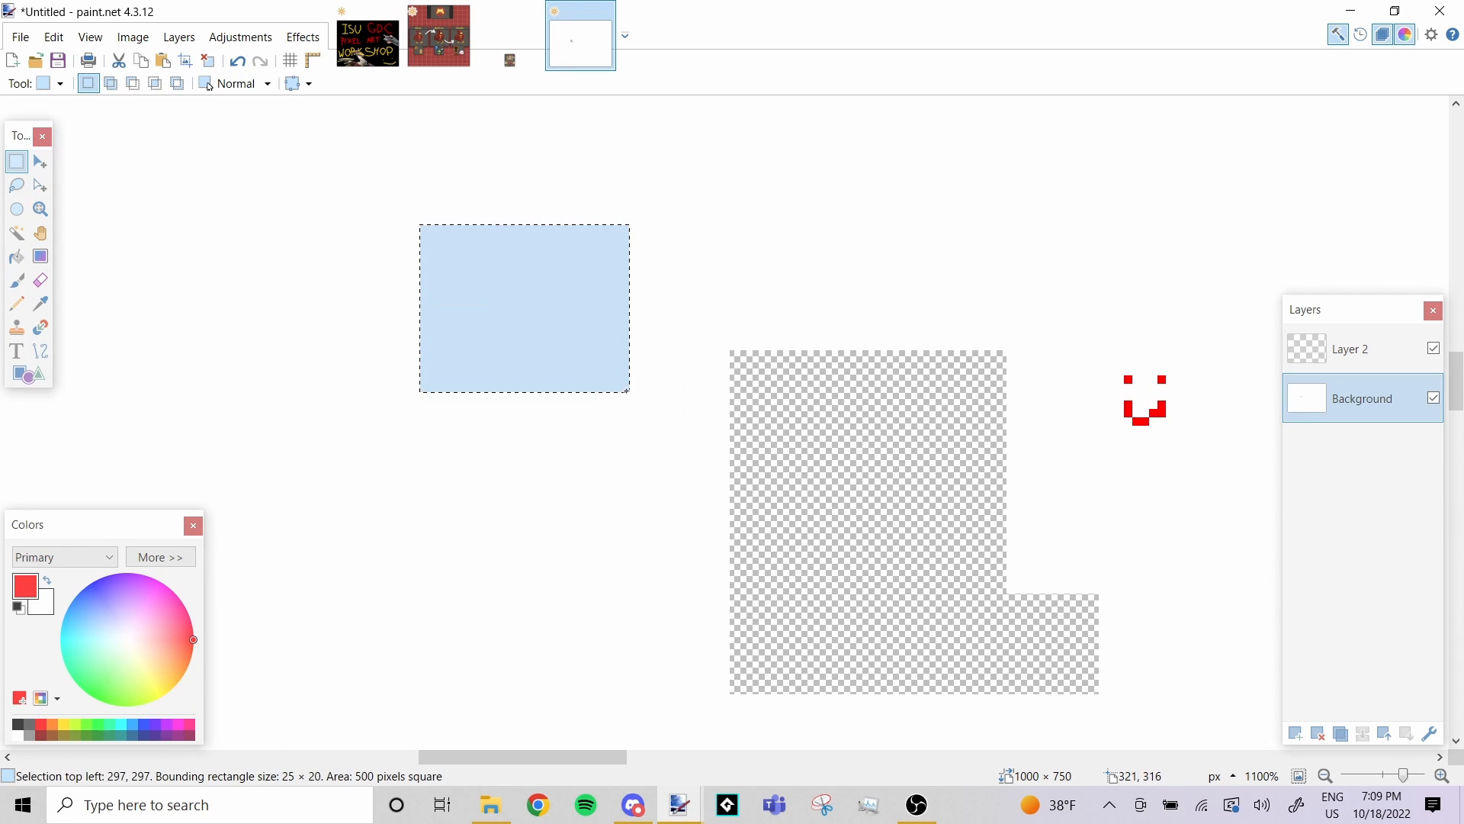
click(41, 185)
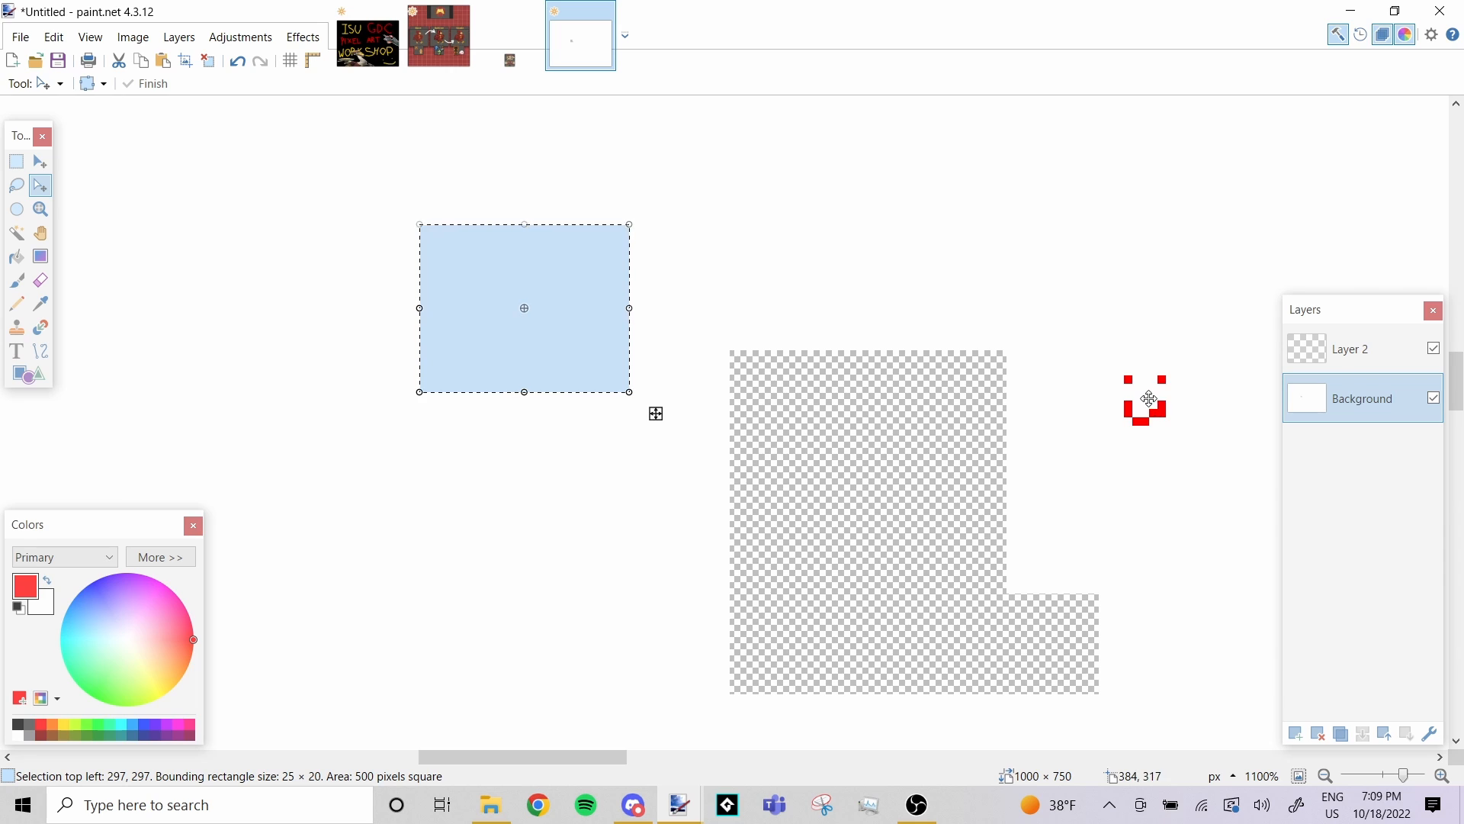
drag(1149, 402, 1023, 360)
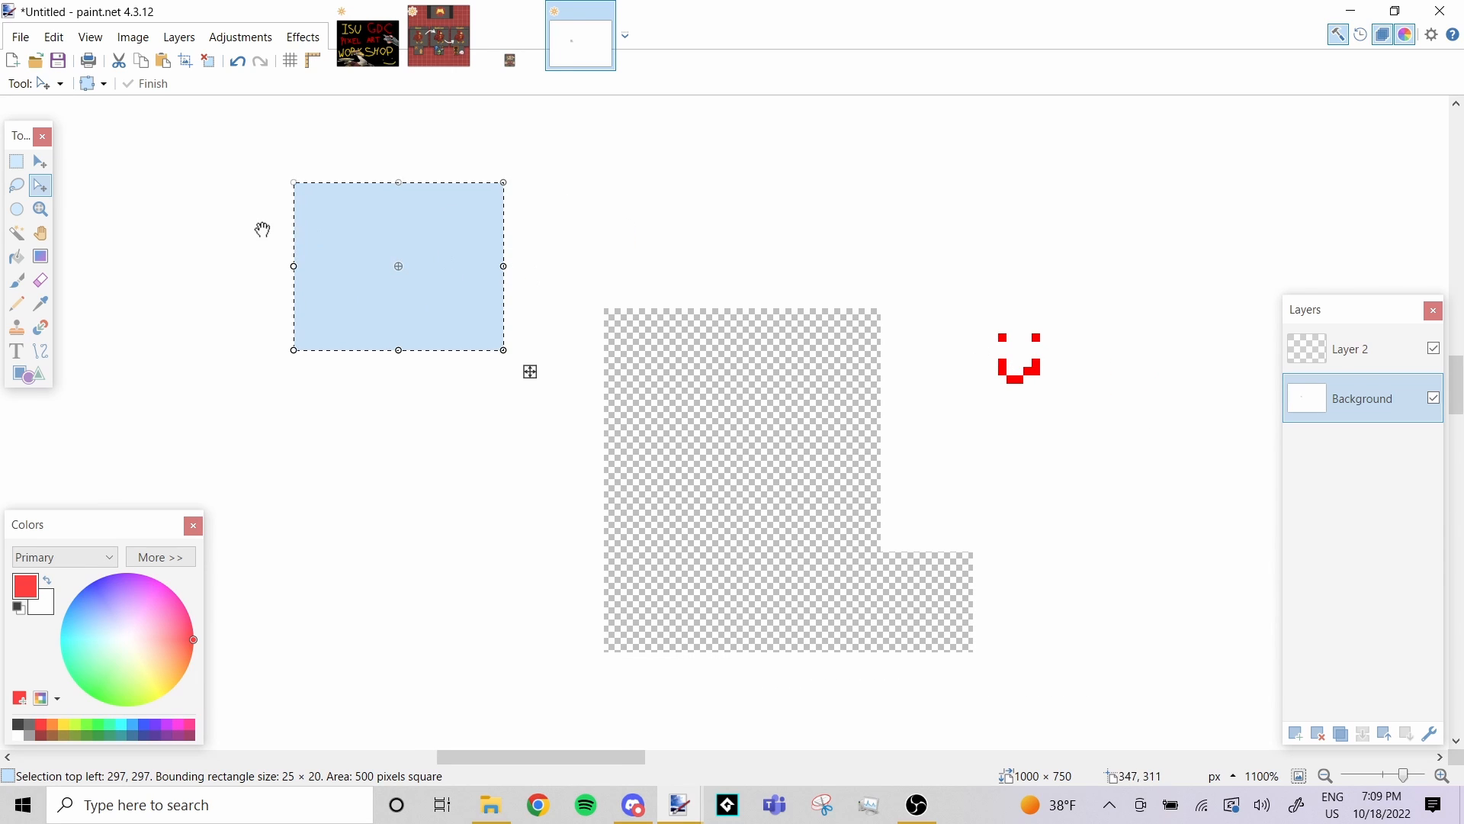
click(42, 183)
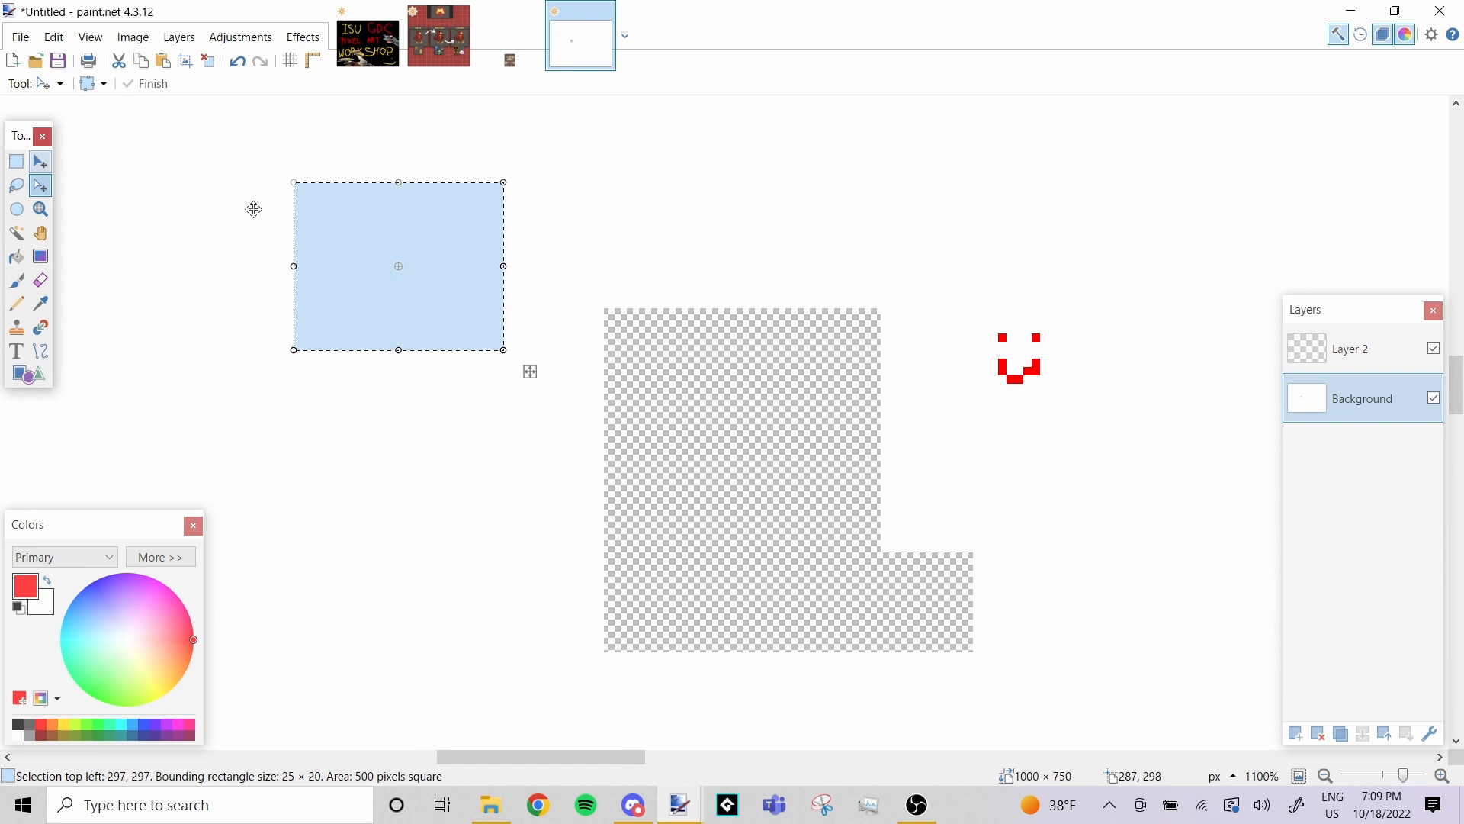
key(s)
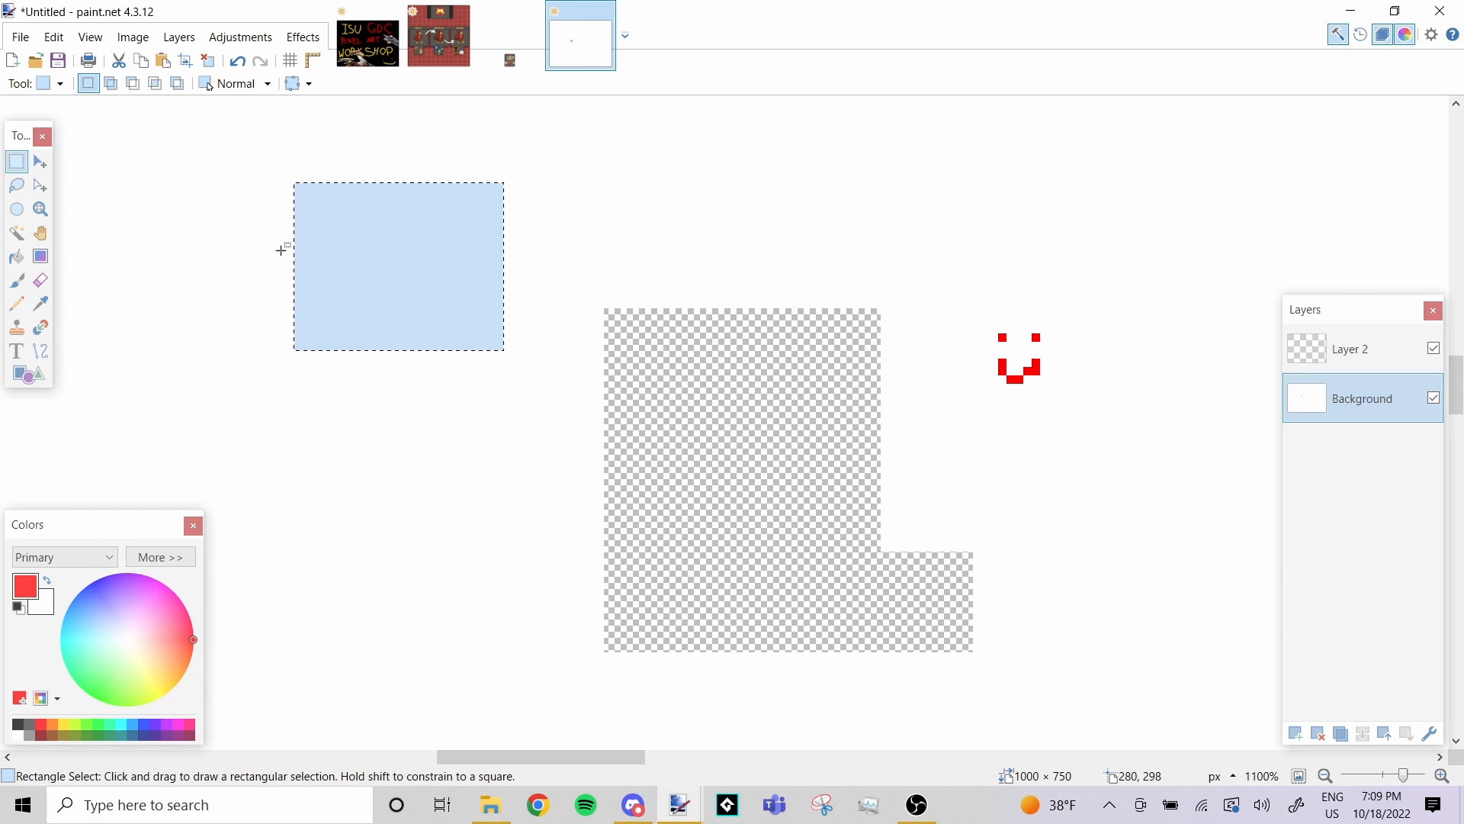
drag(923, 283, 1134, 425)
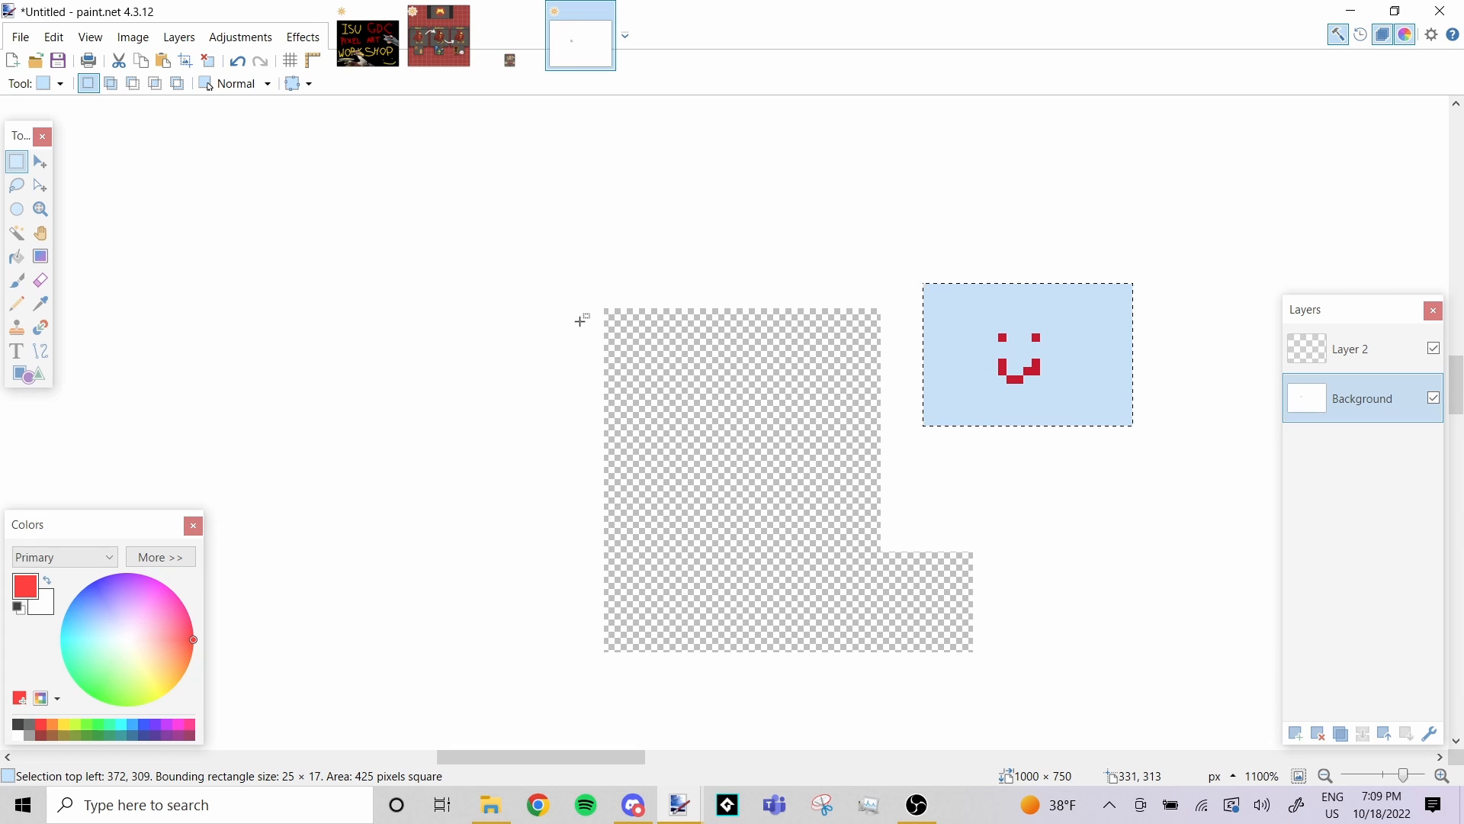
Select a rectangle about 33 × 26 pixels in the blank area left of the cutout, and try moving its pixels
drag(252, 165, 526, 381)
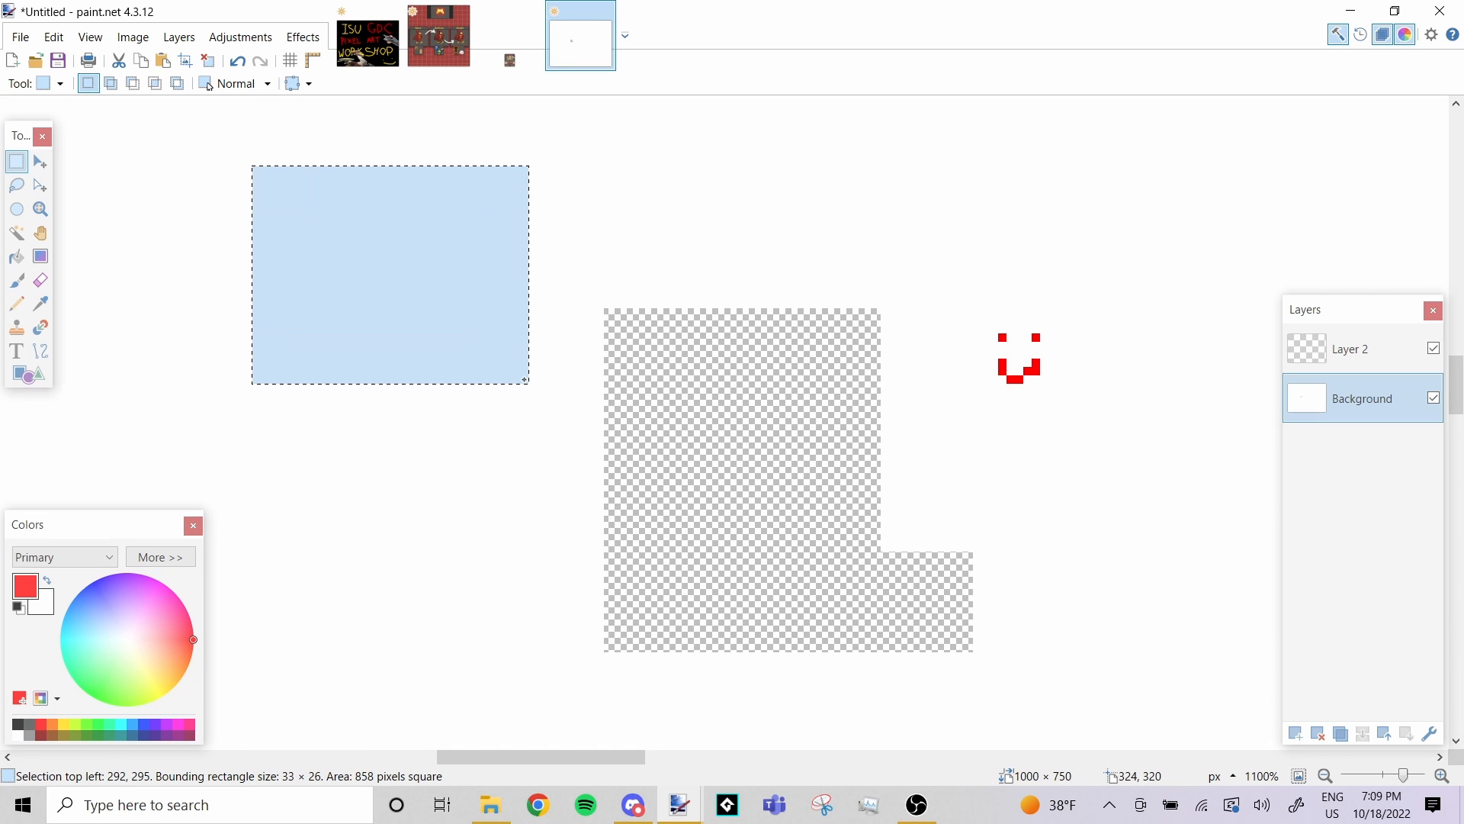
click(39, 184)
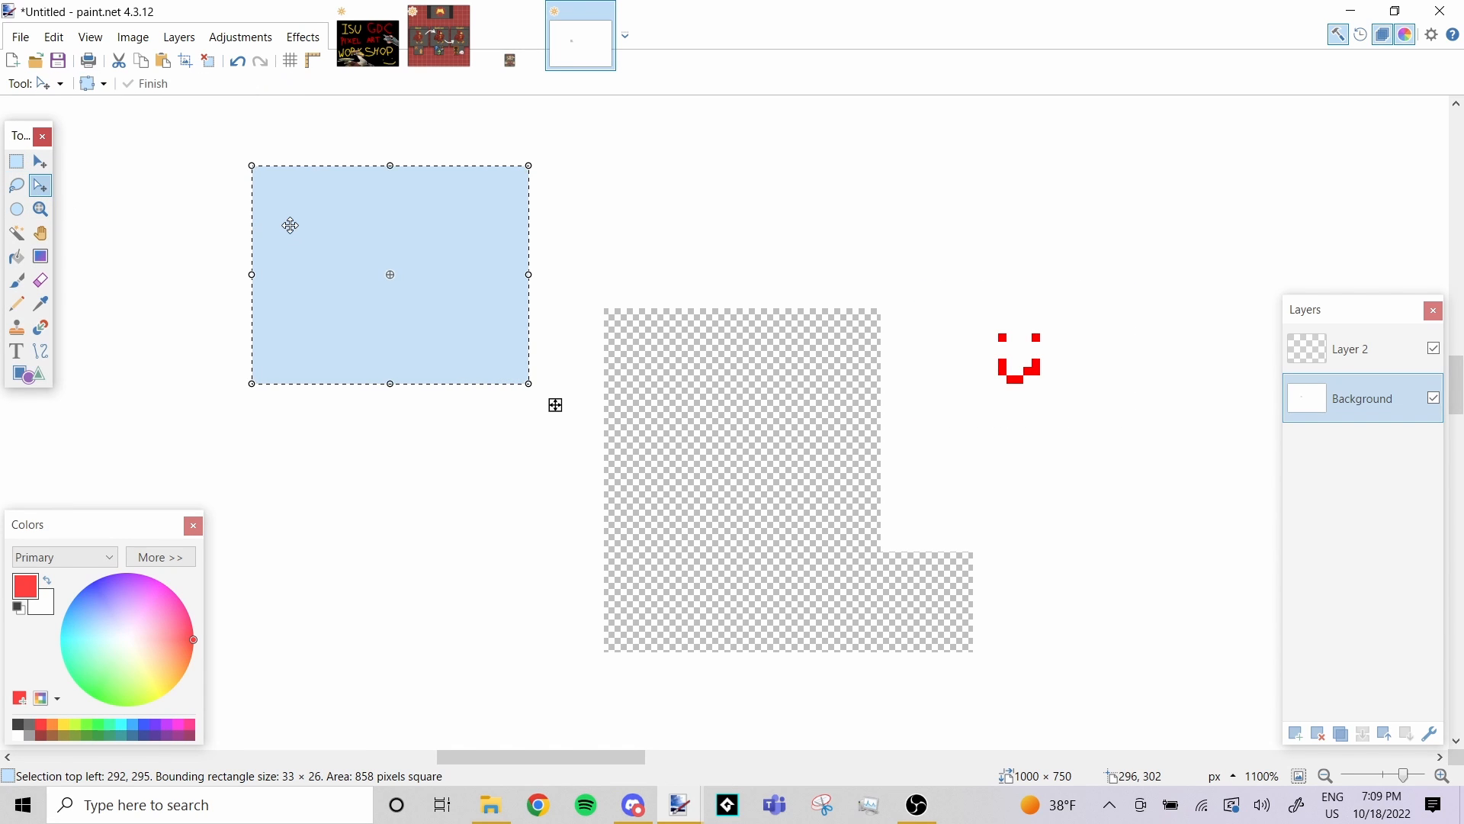
click(40, 160)
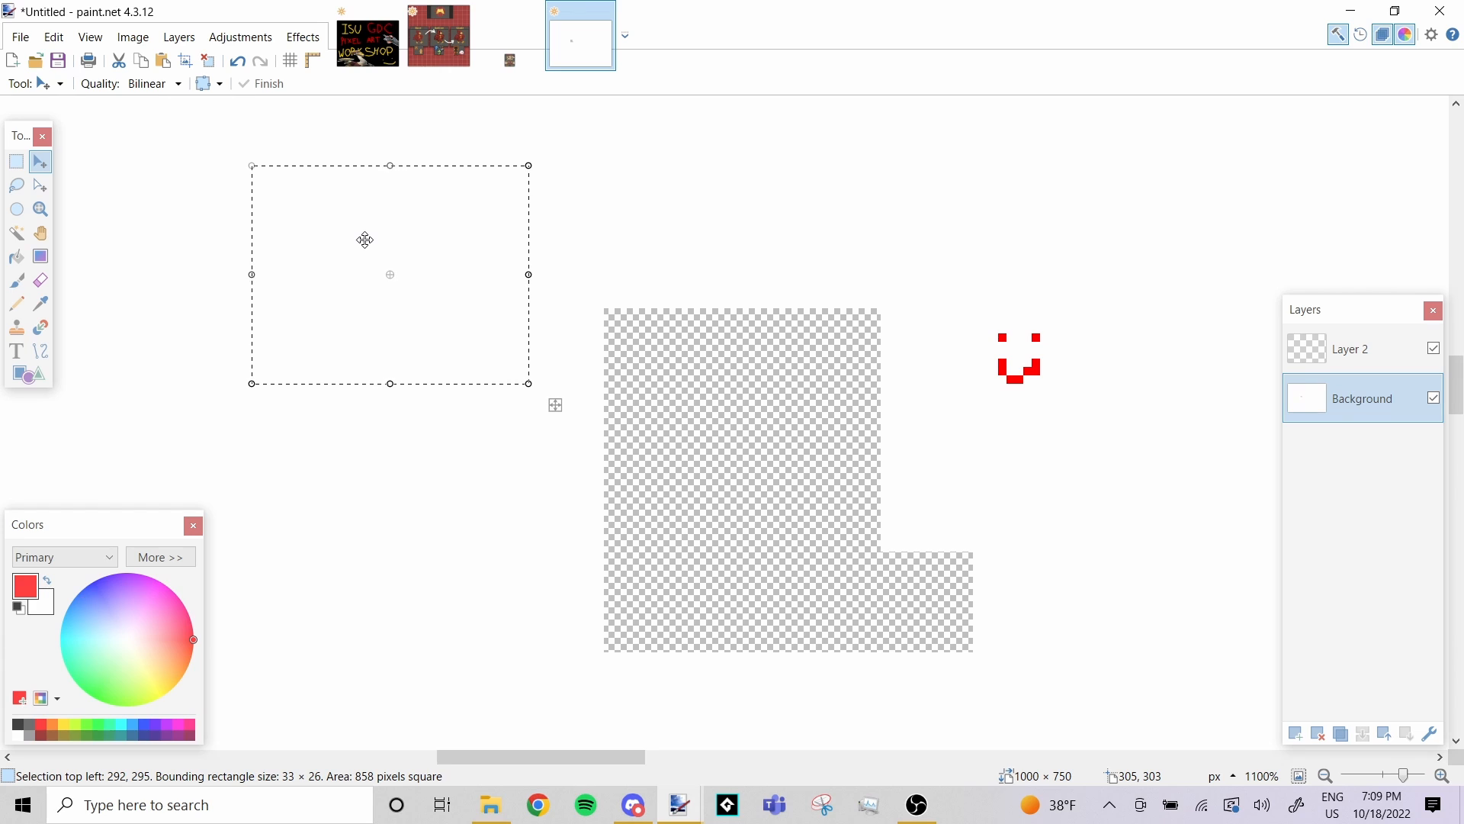
drag(365, 240, 314, 225)
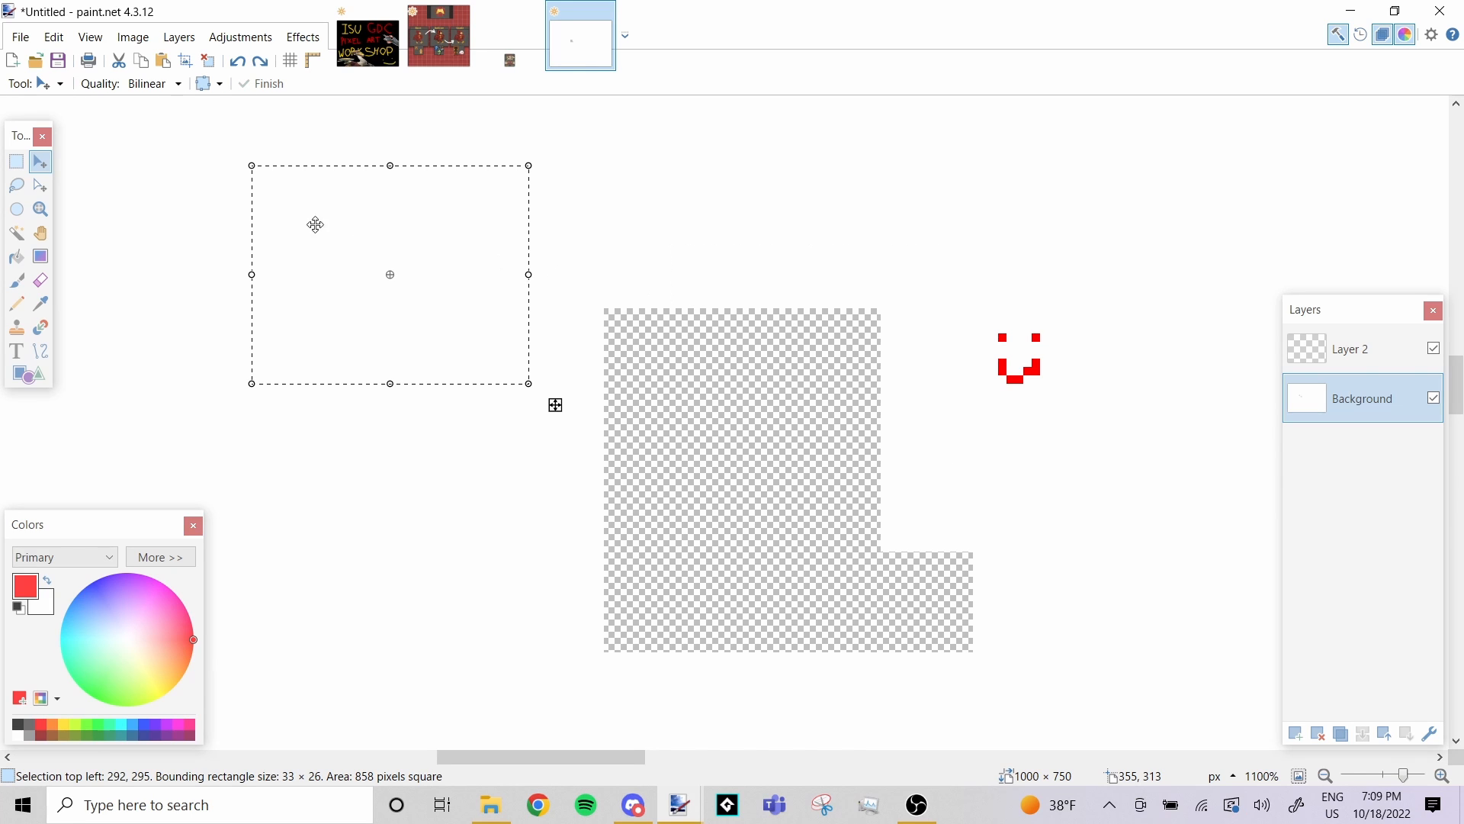
Move the selection outline over the red smiley, and shift the selected pixels left so they partly cover the cutout
click(42, 186)
drag(555, 405, 682, 413)
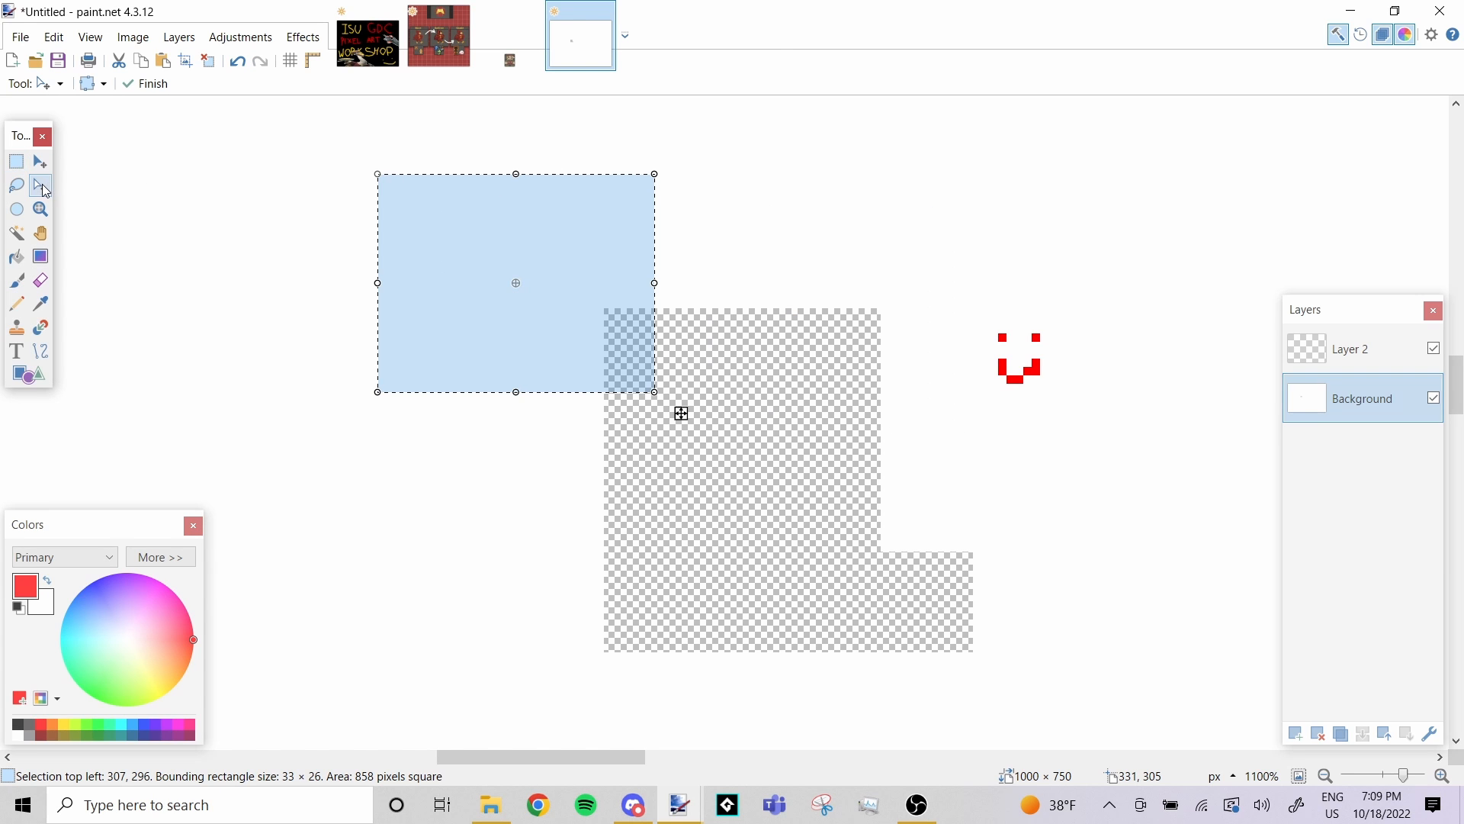
drag(517, 219, 1049, 304)
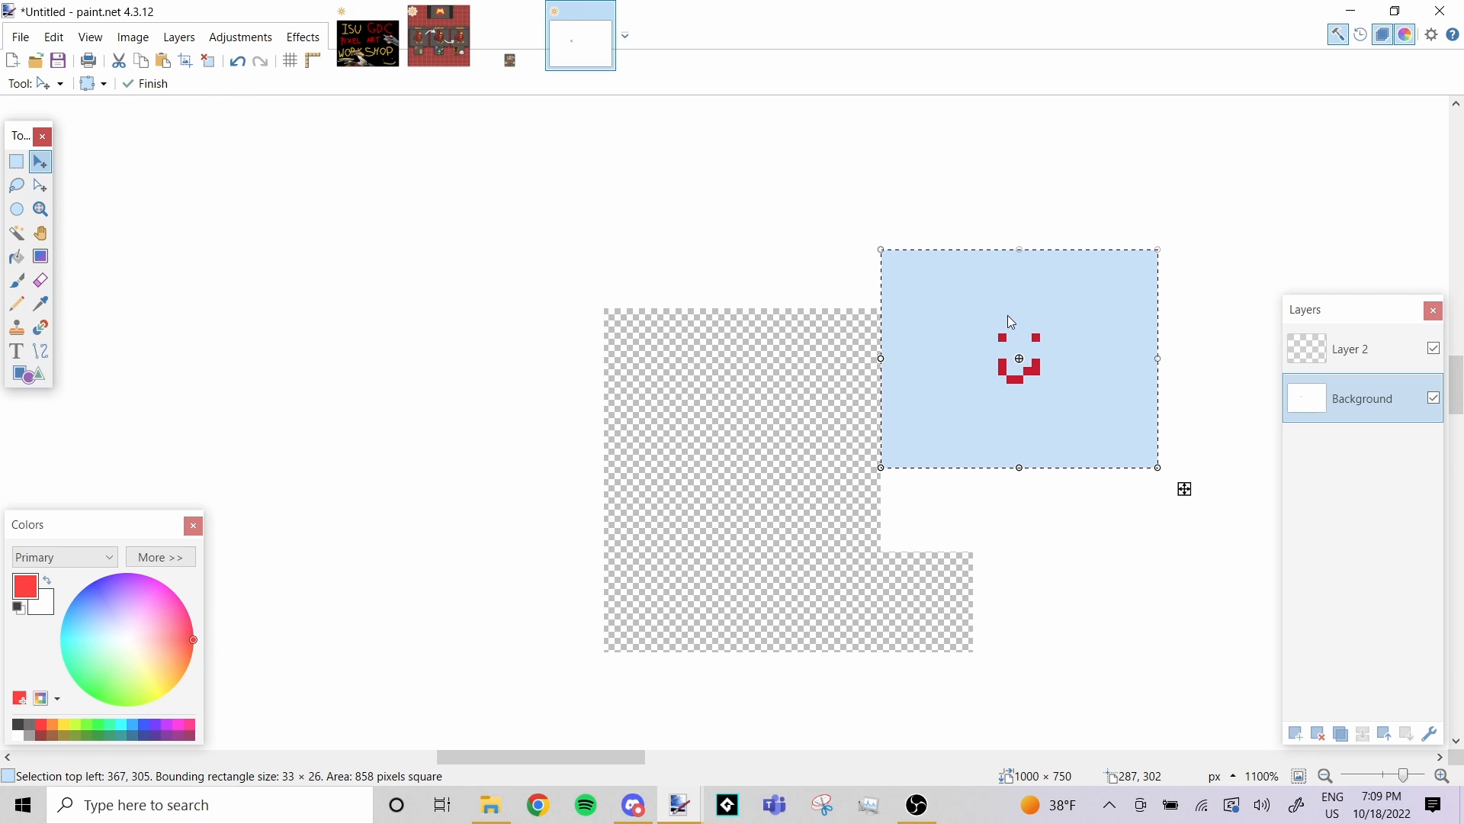
click(41, 162)
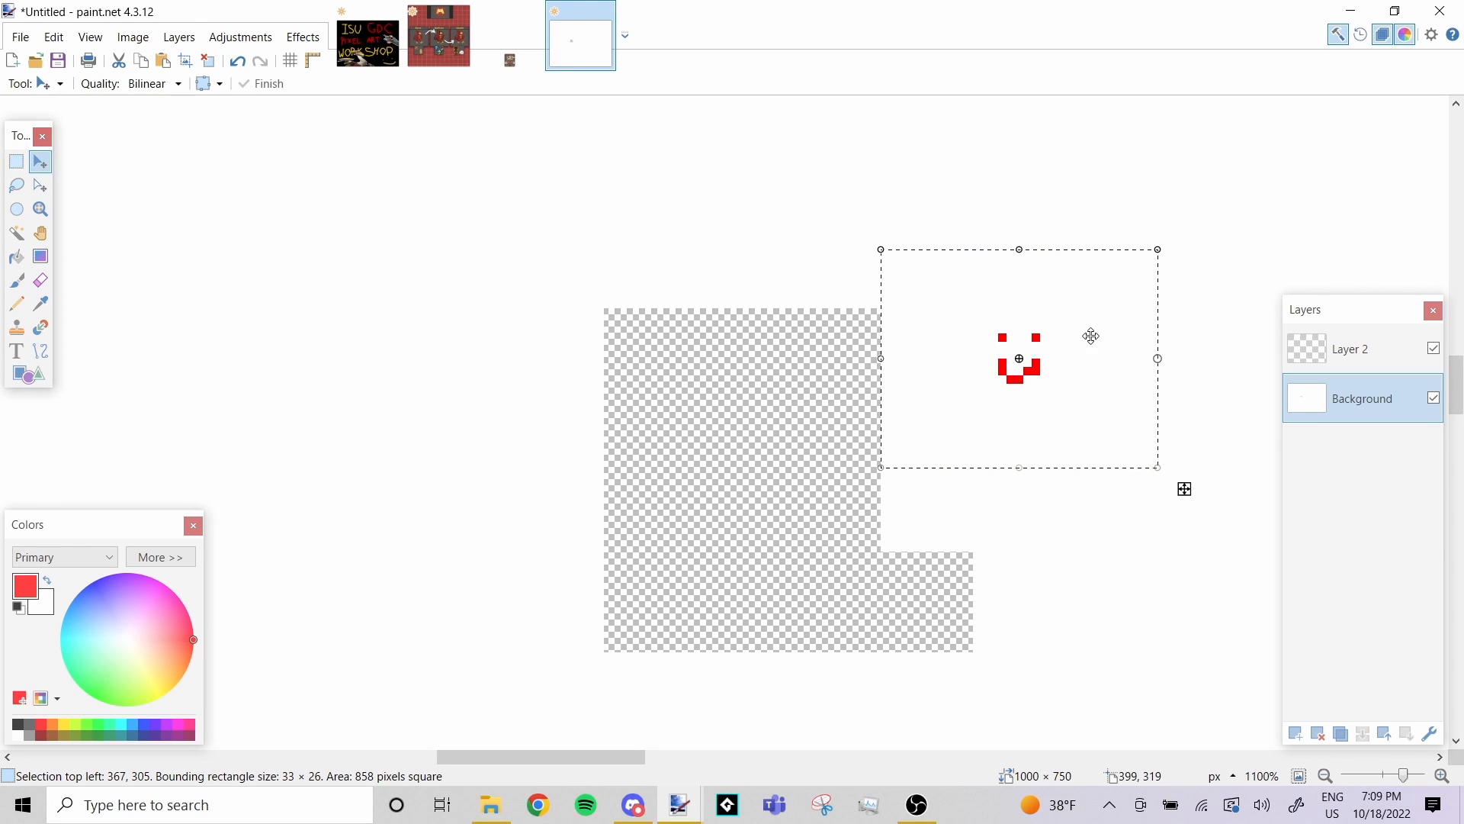
drag(1091, 333, 795, 336)
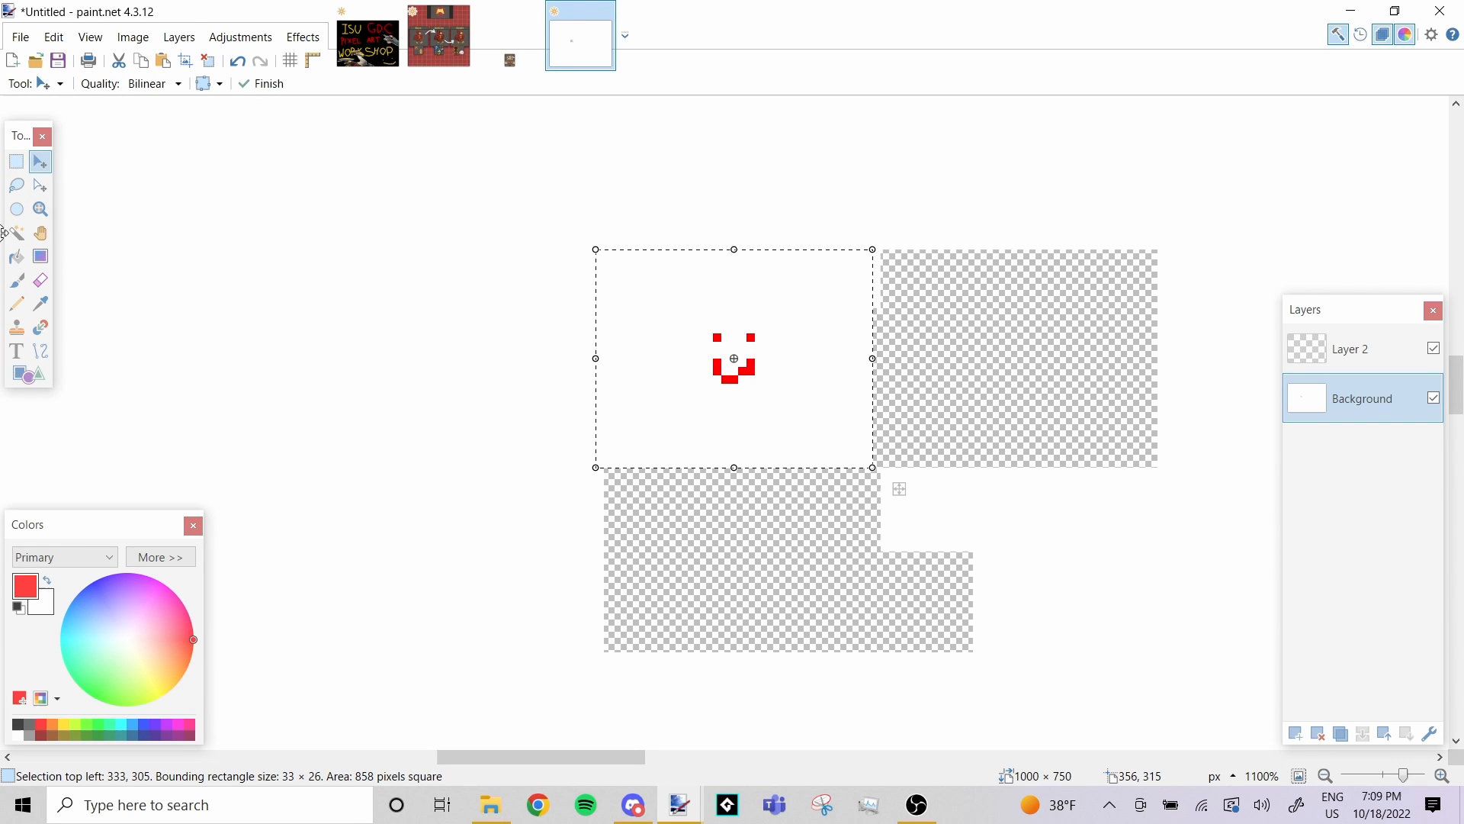
Demonstrate the Zoom tool by zooming in and out around the red smiley
click(41, 208)
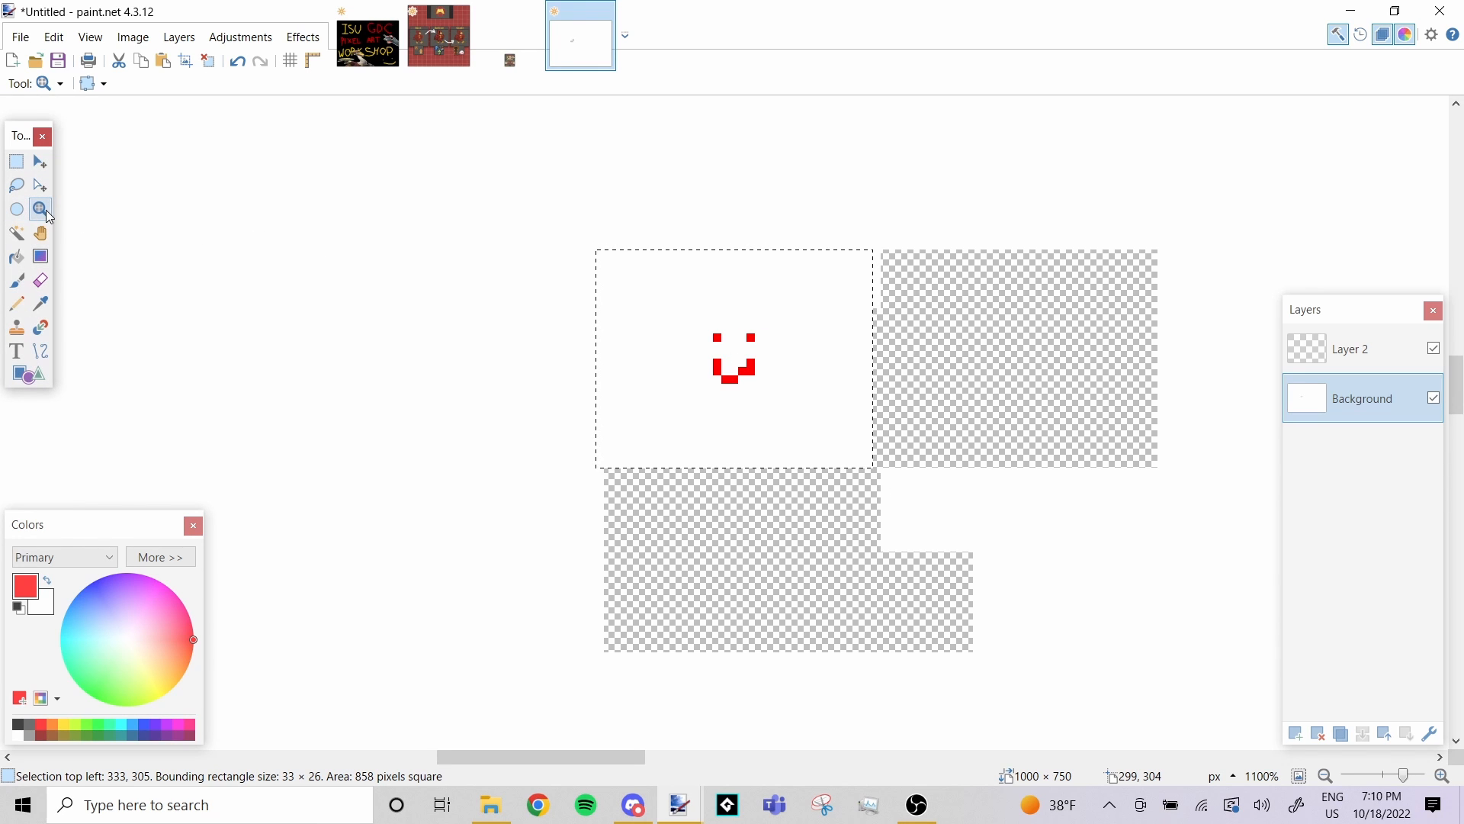
click(732, 338)
right_click(732, 337)
right_click(732, 338)
right_click(733, 338)
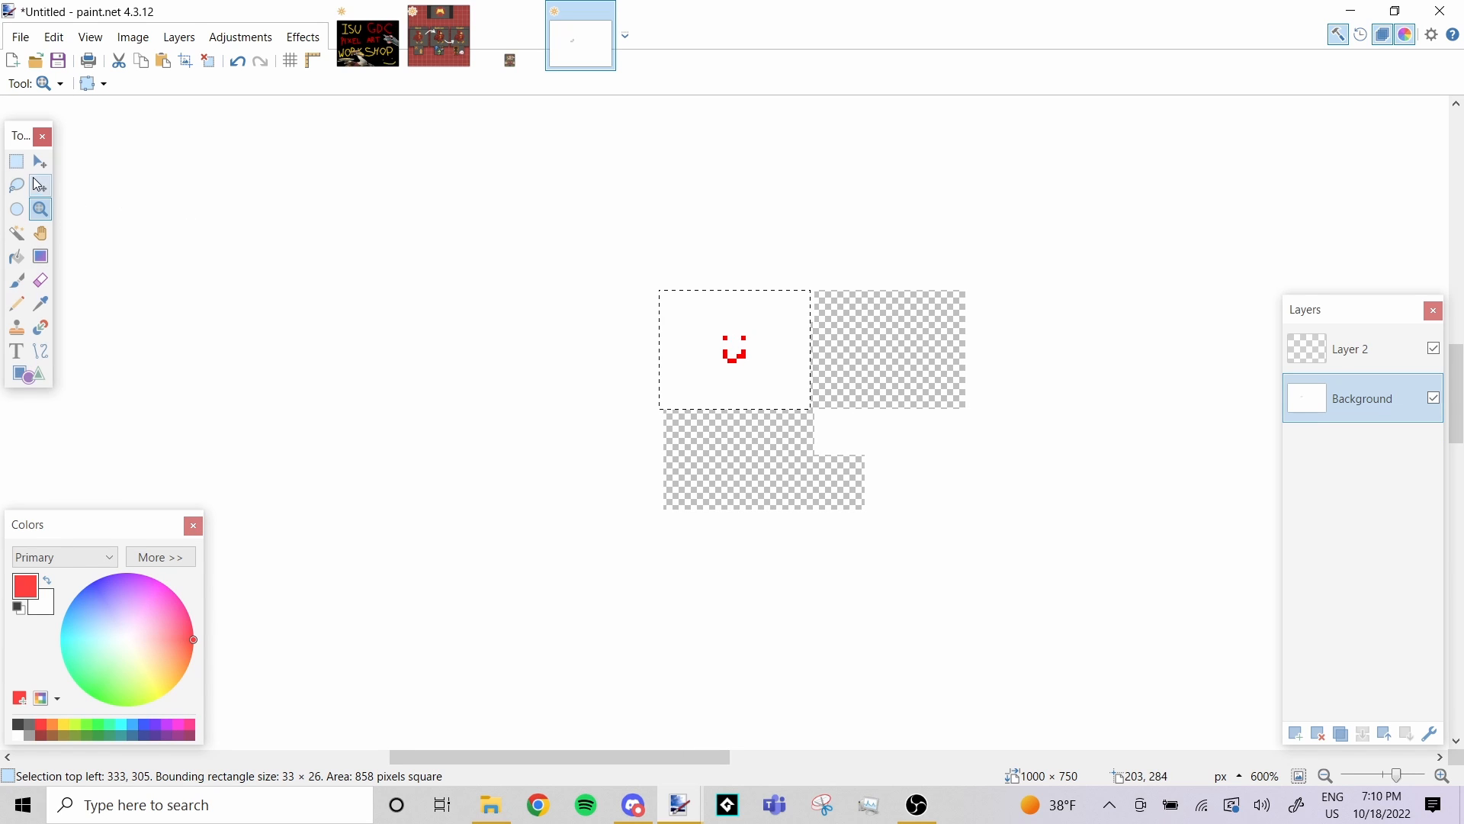
Clear the rectangular selection around the moved smiley with the Rectangle Select tool
click(16, 161)
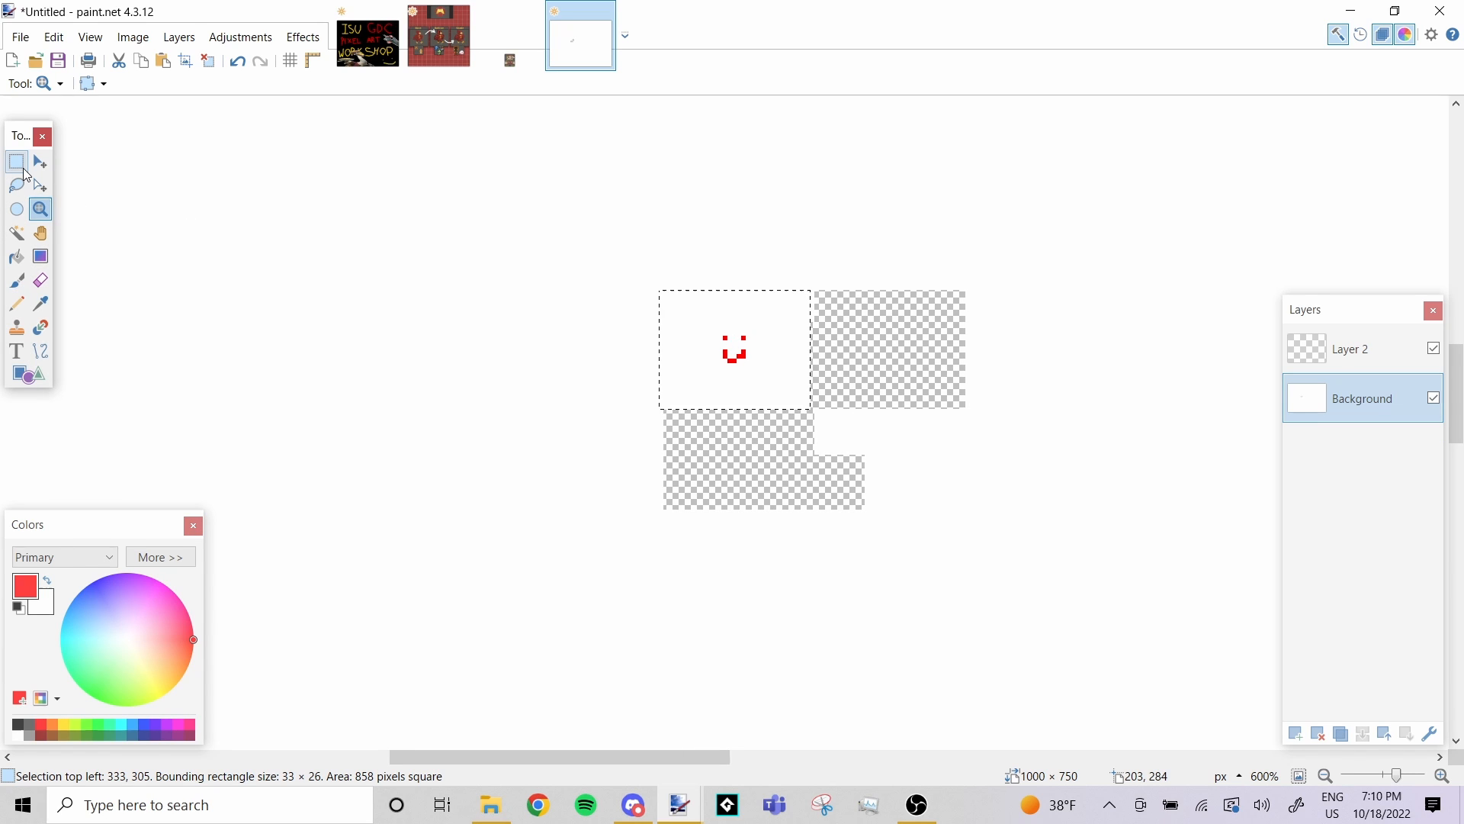
click(583, 298)
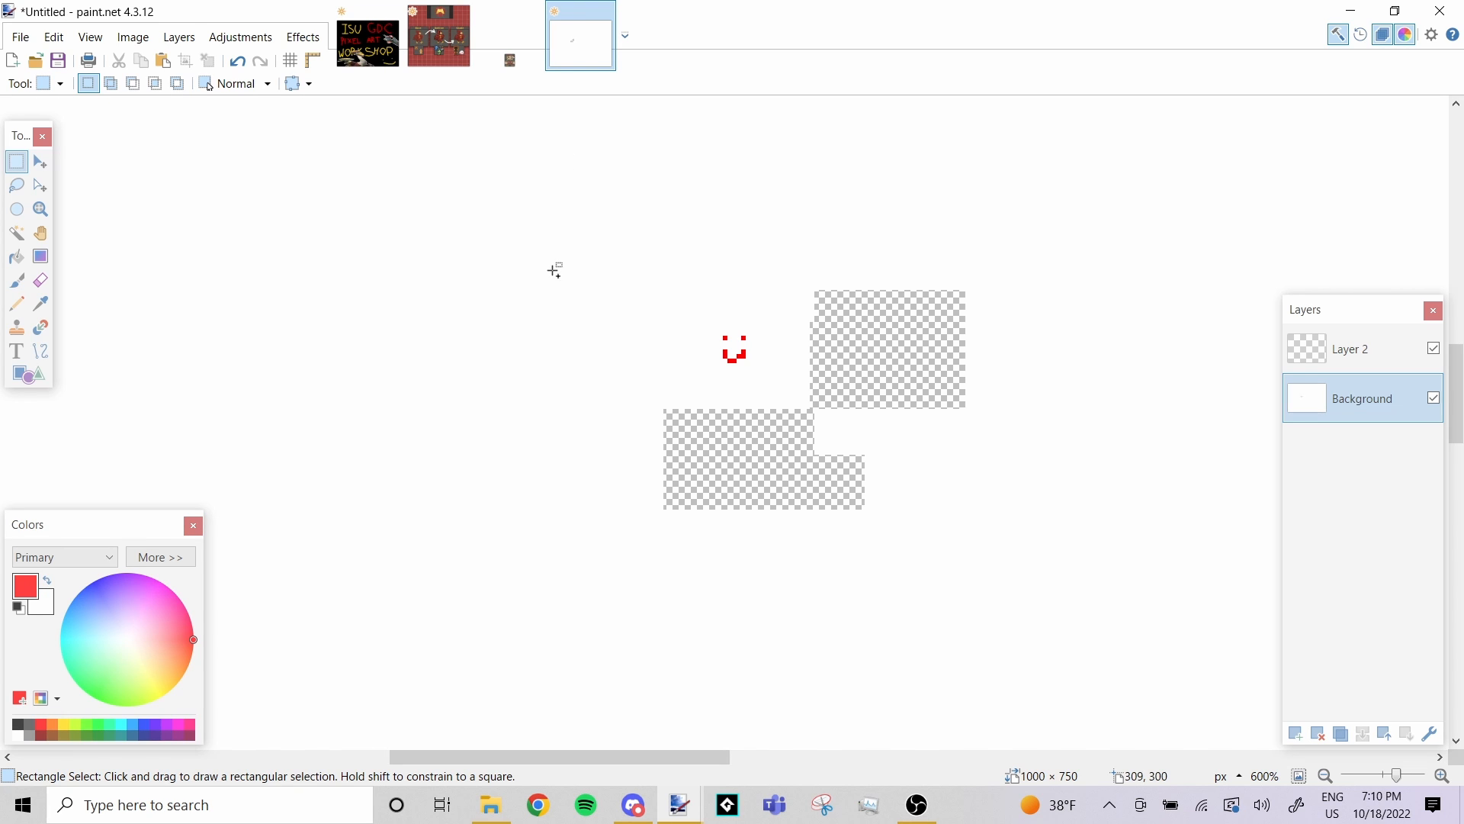
scroll(610, 276, up, 5)
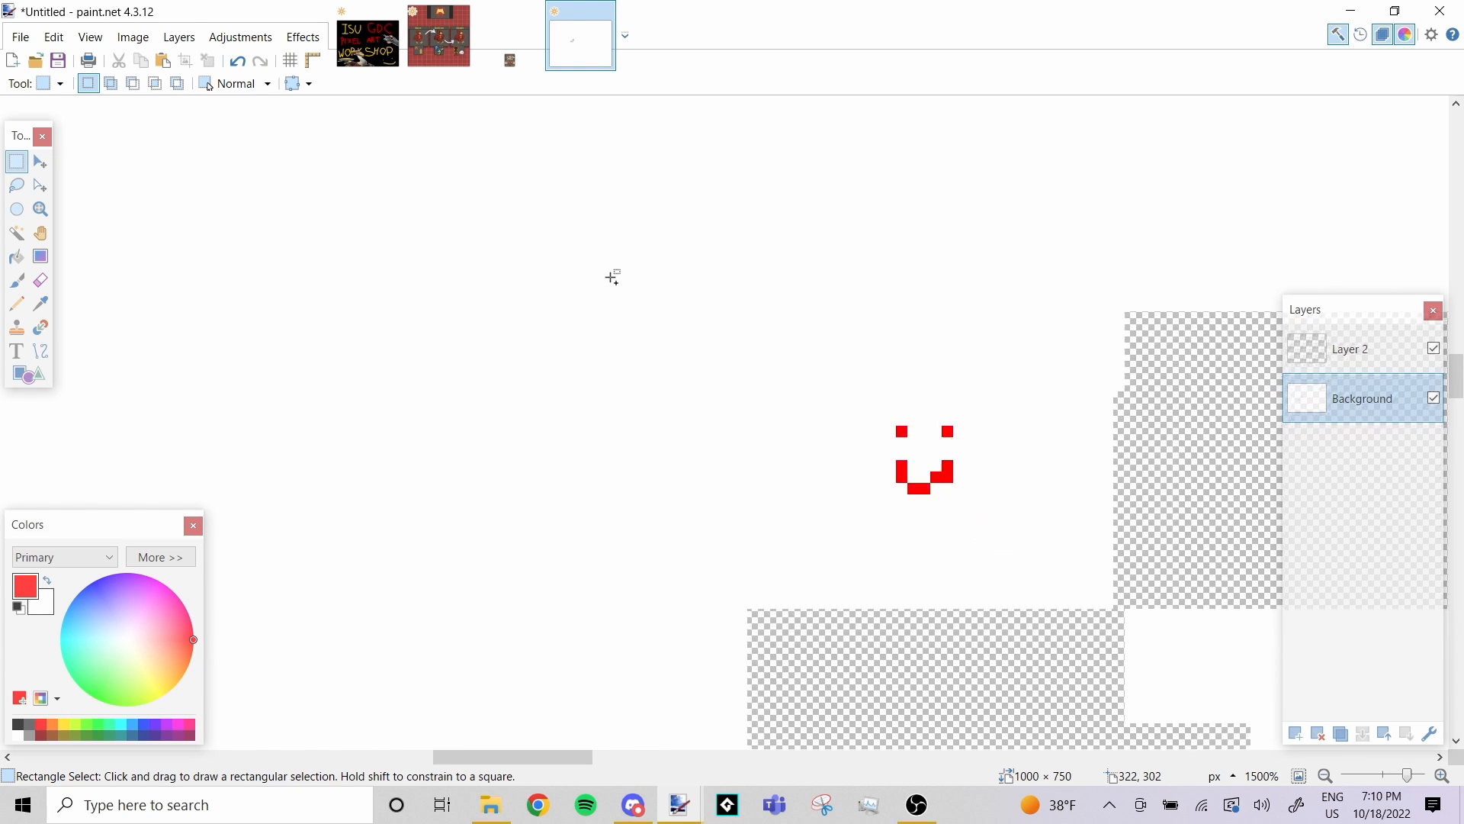
Demonstrate zooming in and out around the red smiley and the transparent cutouts, also with the Zoom tool
scroll(614, 278, down, 5)
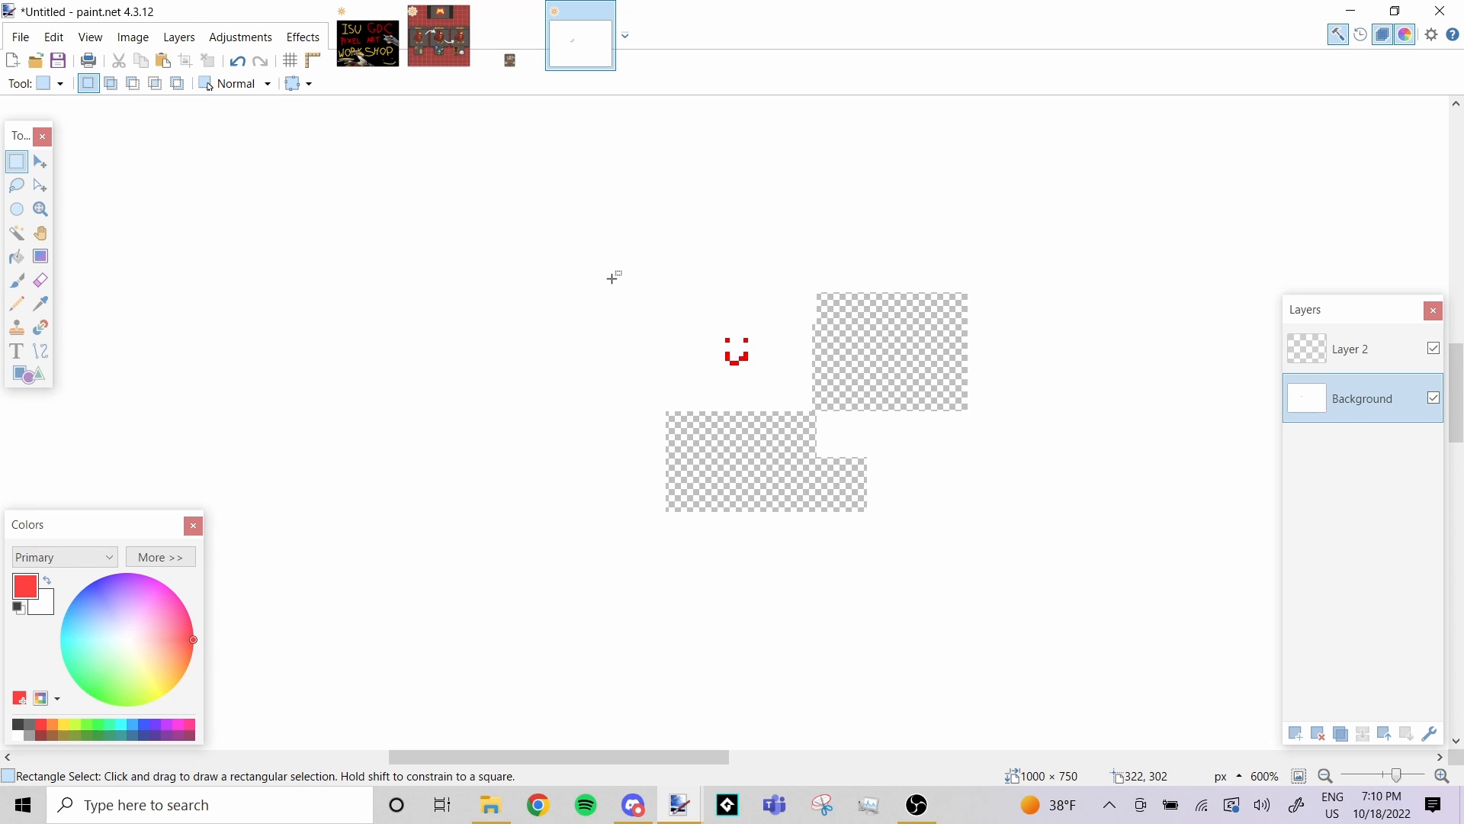
click(17, 208)
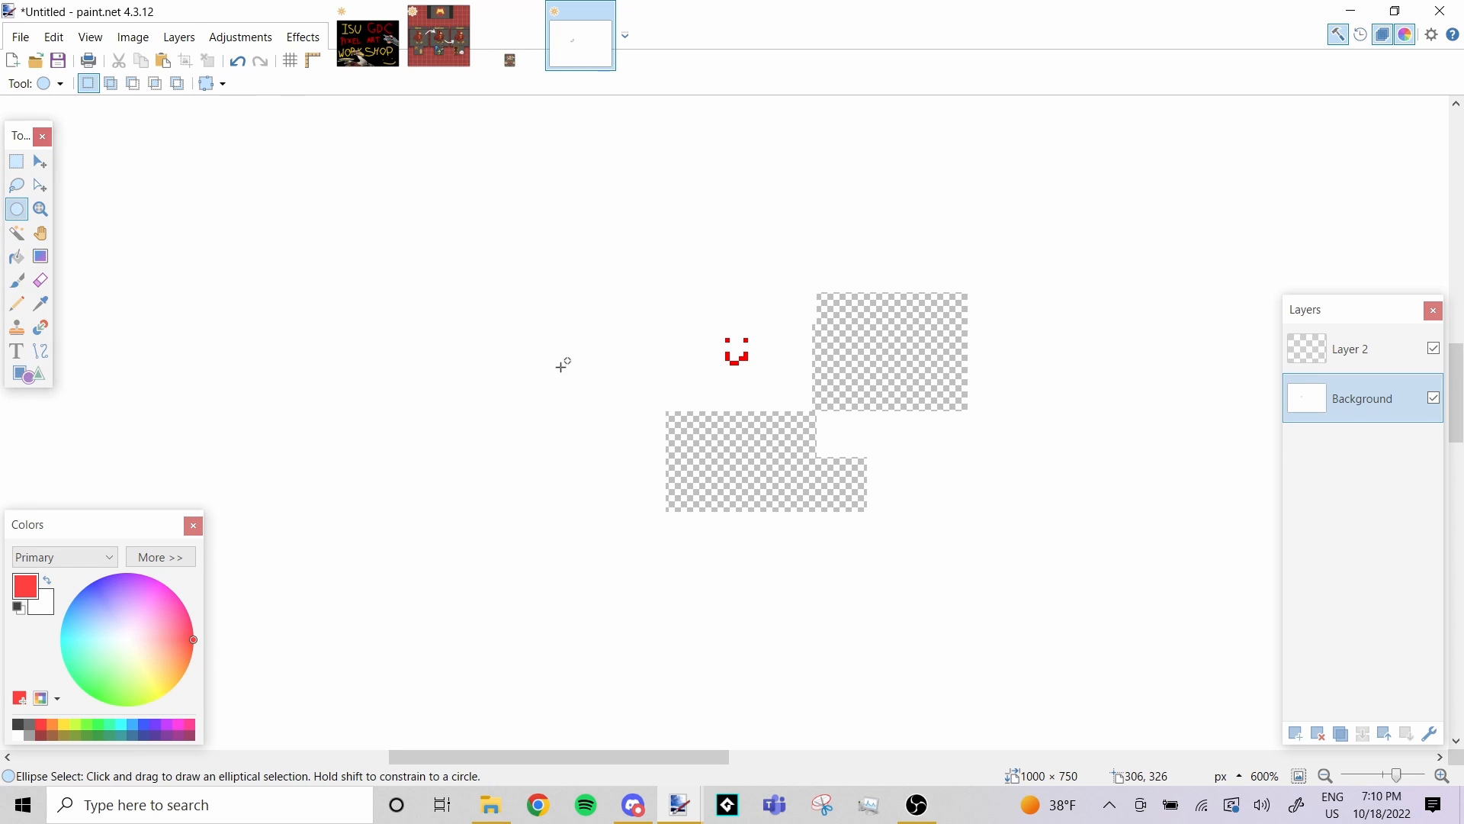
scroll(573, 355, up, 3)
scroll(573, 355, down, 4)
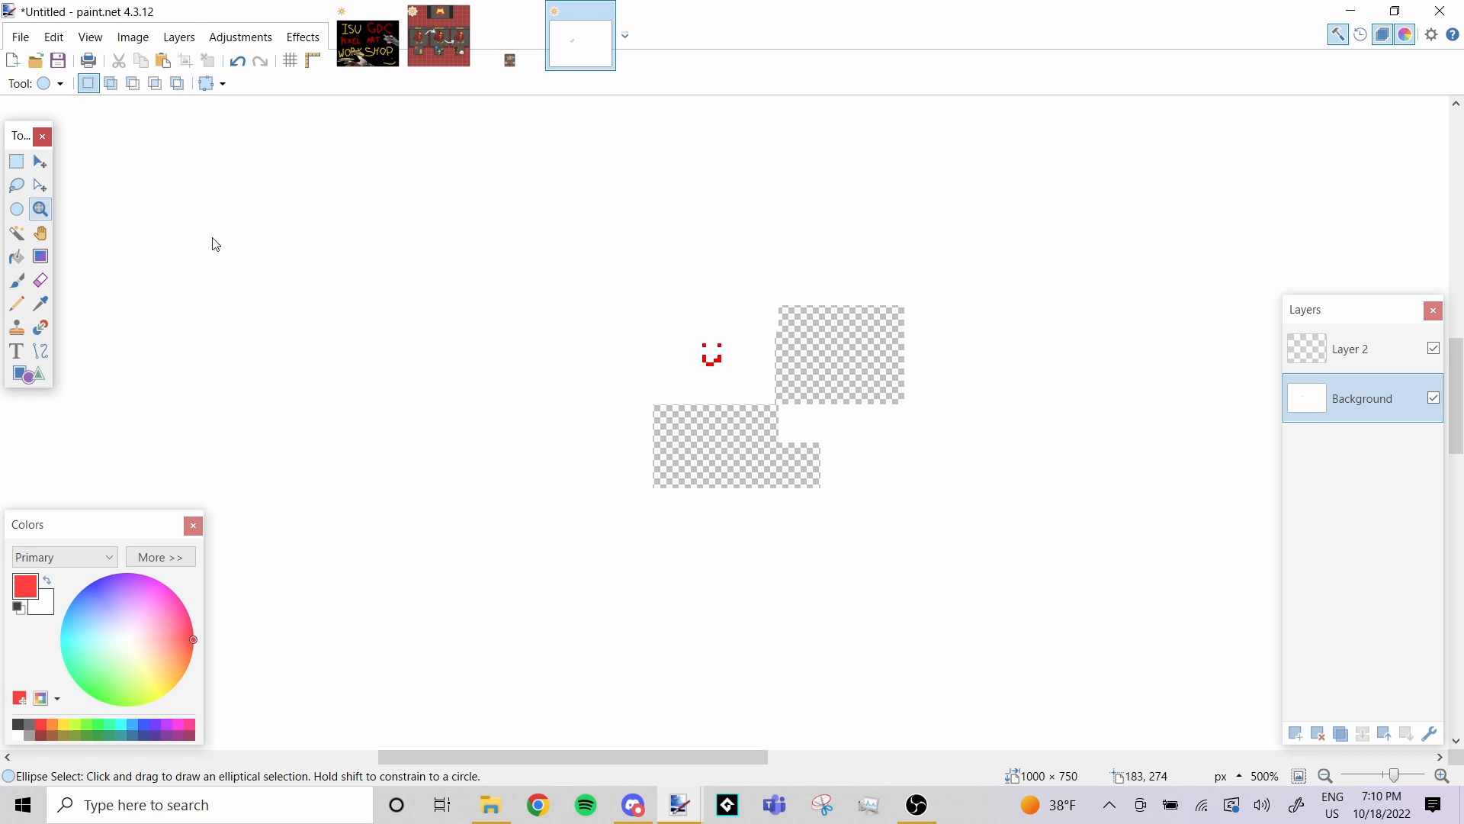
key(z)
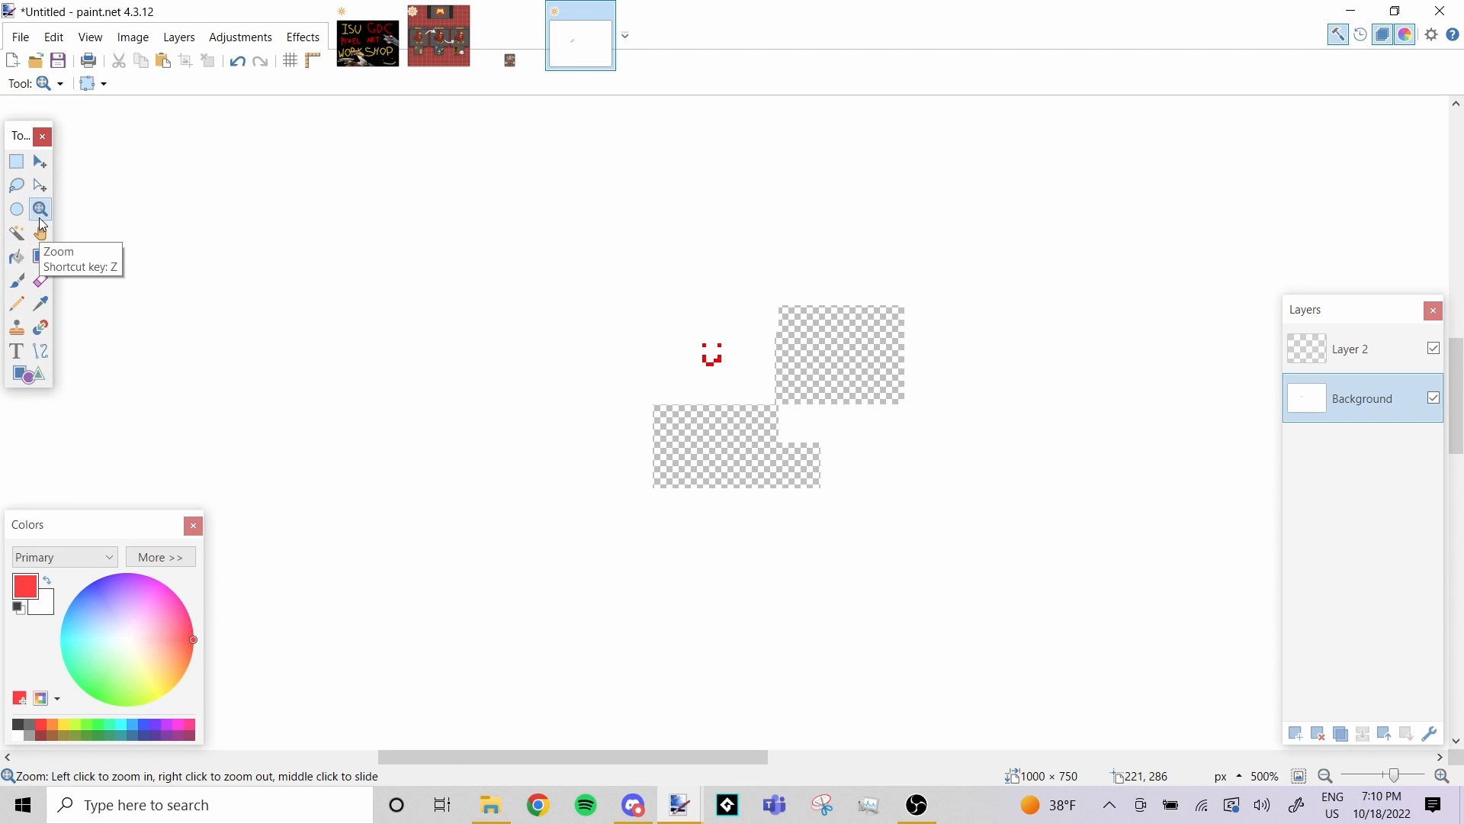
click(700, 318)
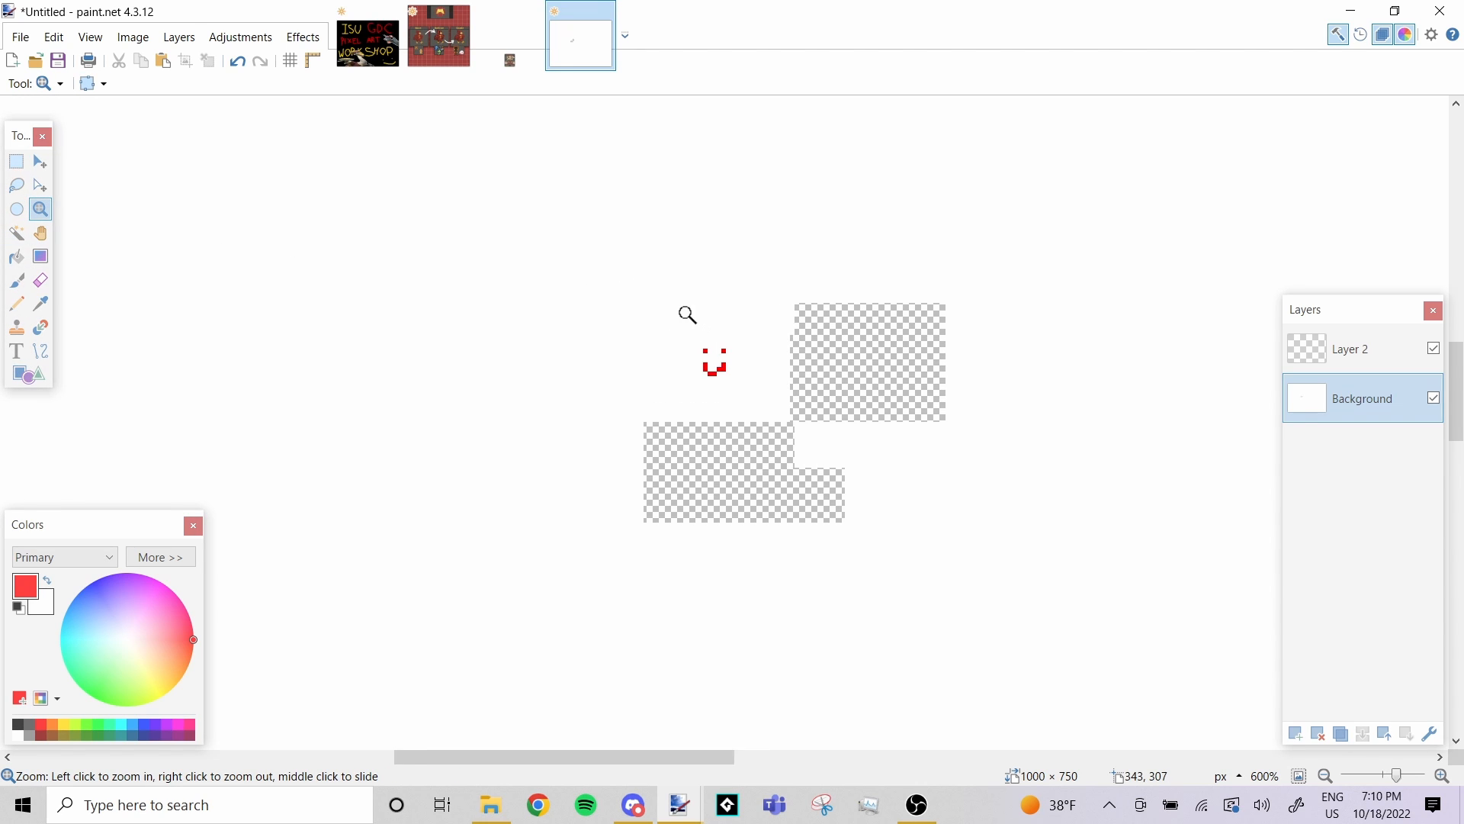
Demonstrate the Pan tool by moving the view around the smiley and cutouts, and compare it with scrolling the canvas
click(48, 234)
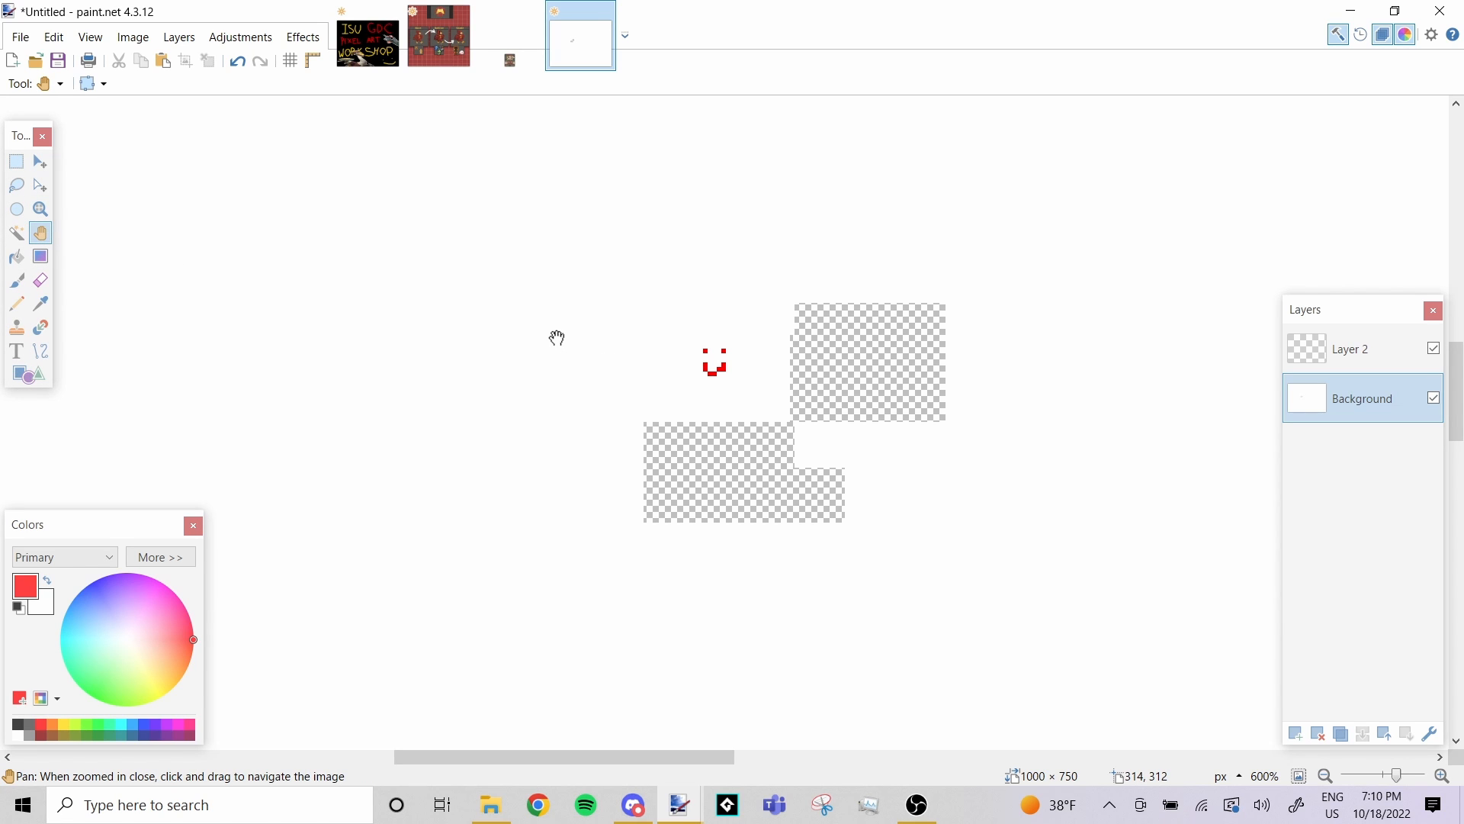
scroll(562, 336, up, 2)
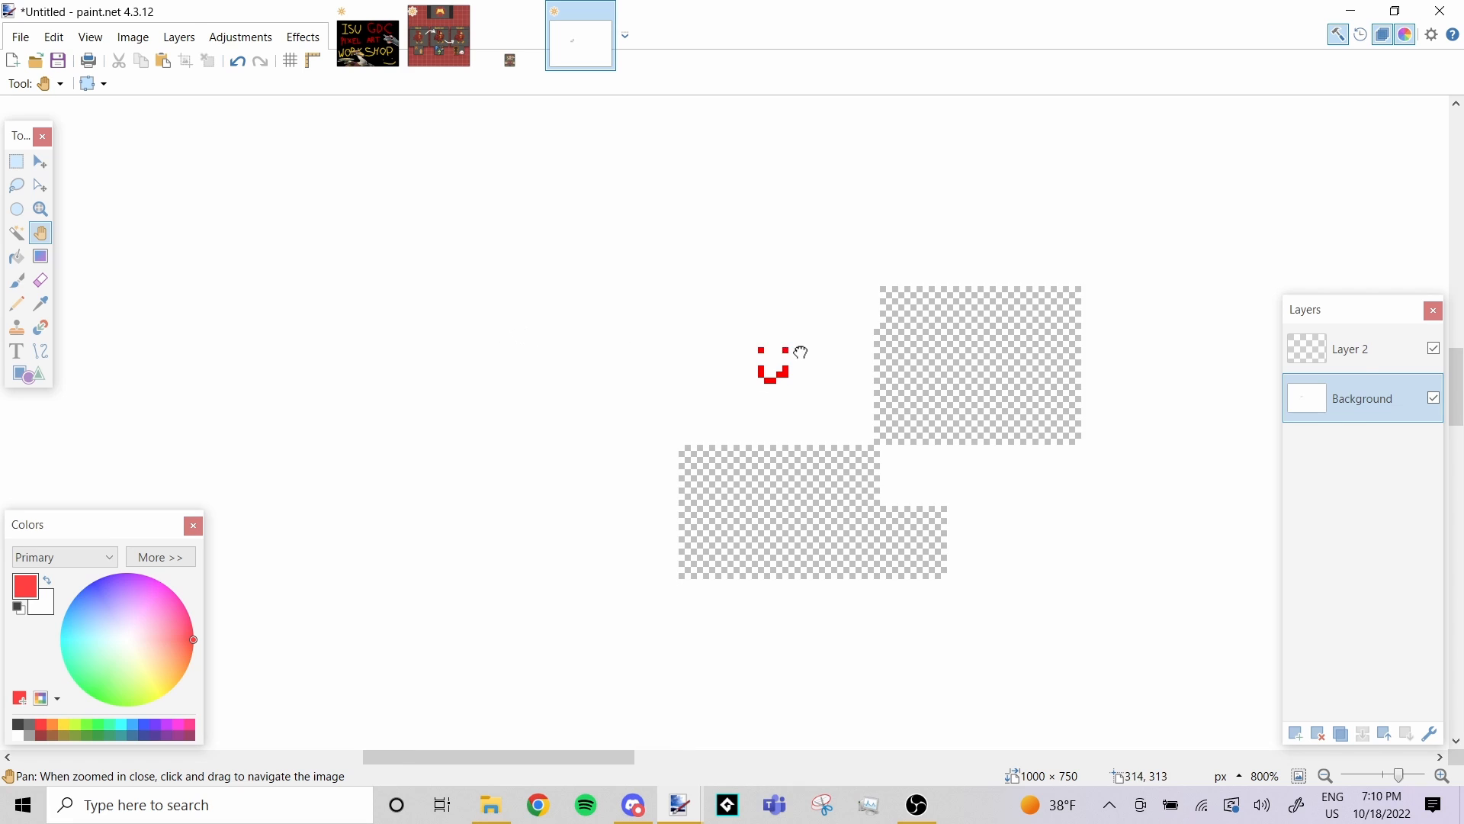
drag(800, 352, 320, 186)
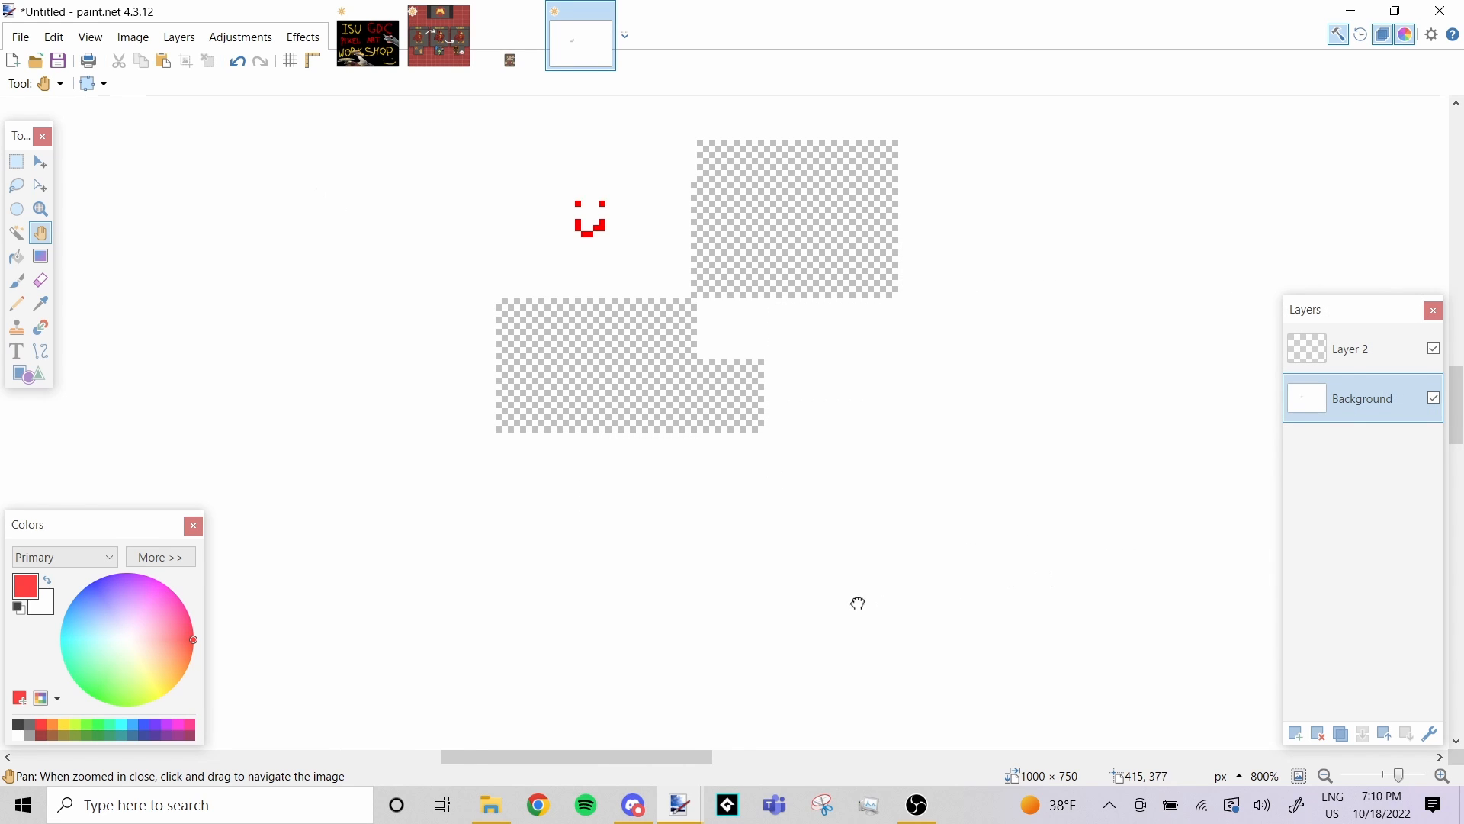
drag(858, 603, 1006, 705)
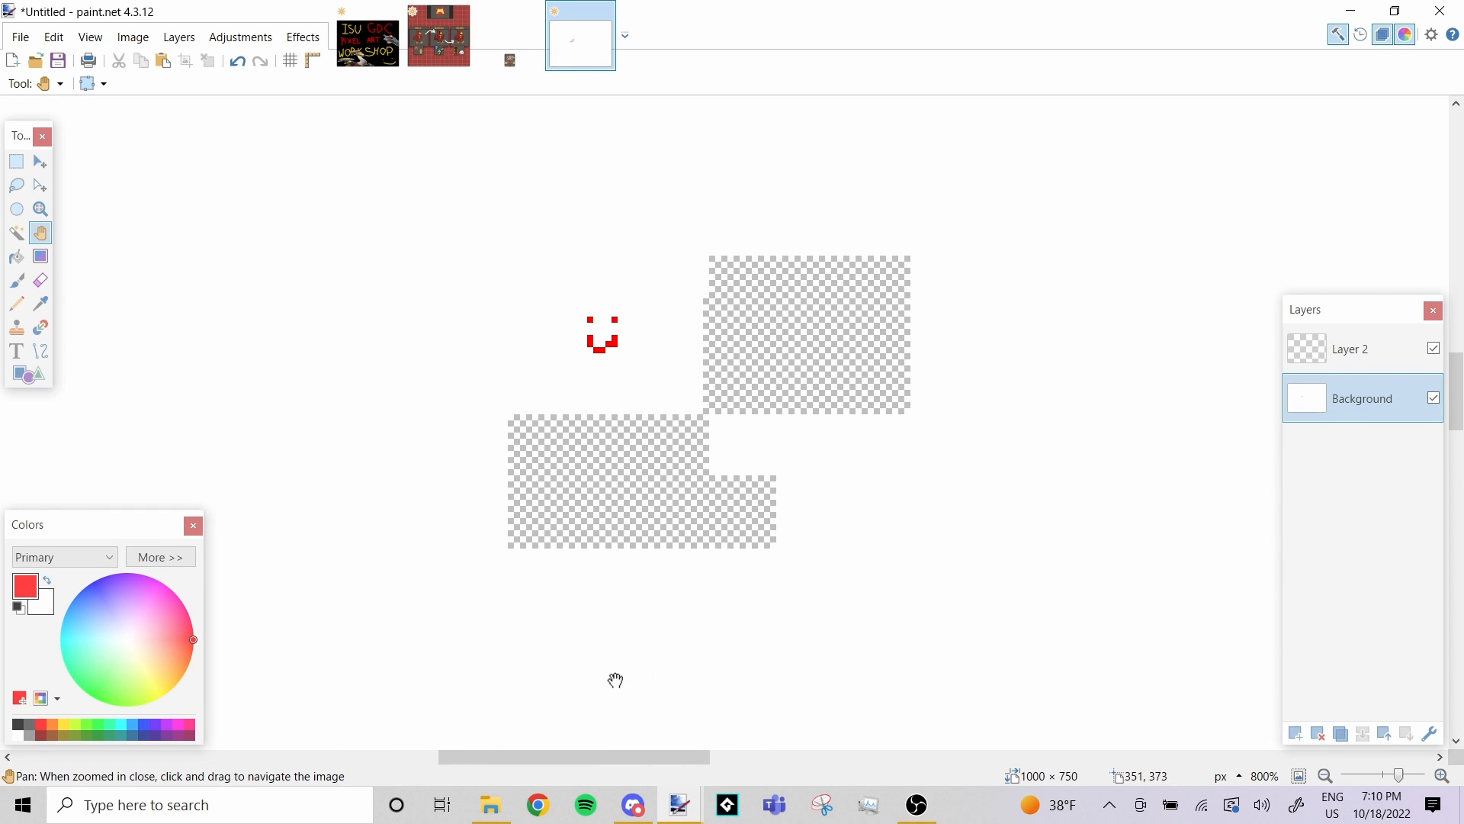
drag(815, 474, 535, 443)
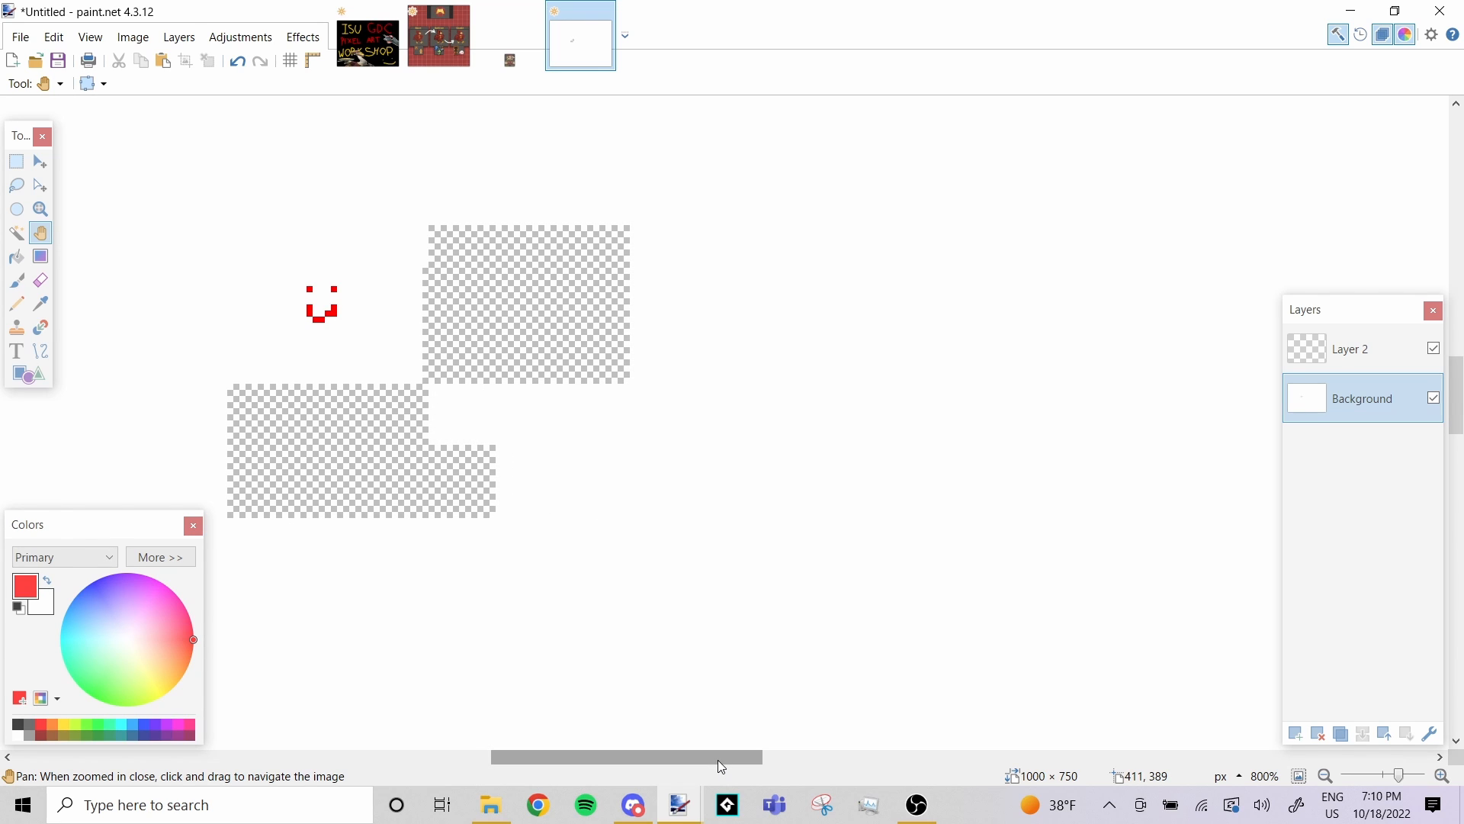
drag(719, 758, 648, 758)
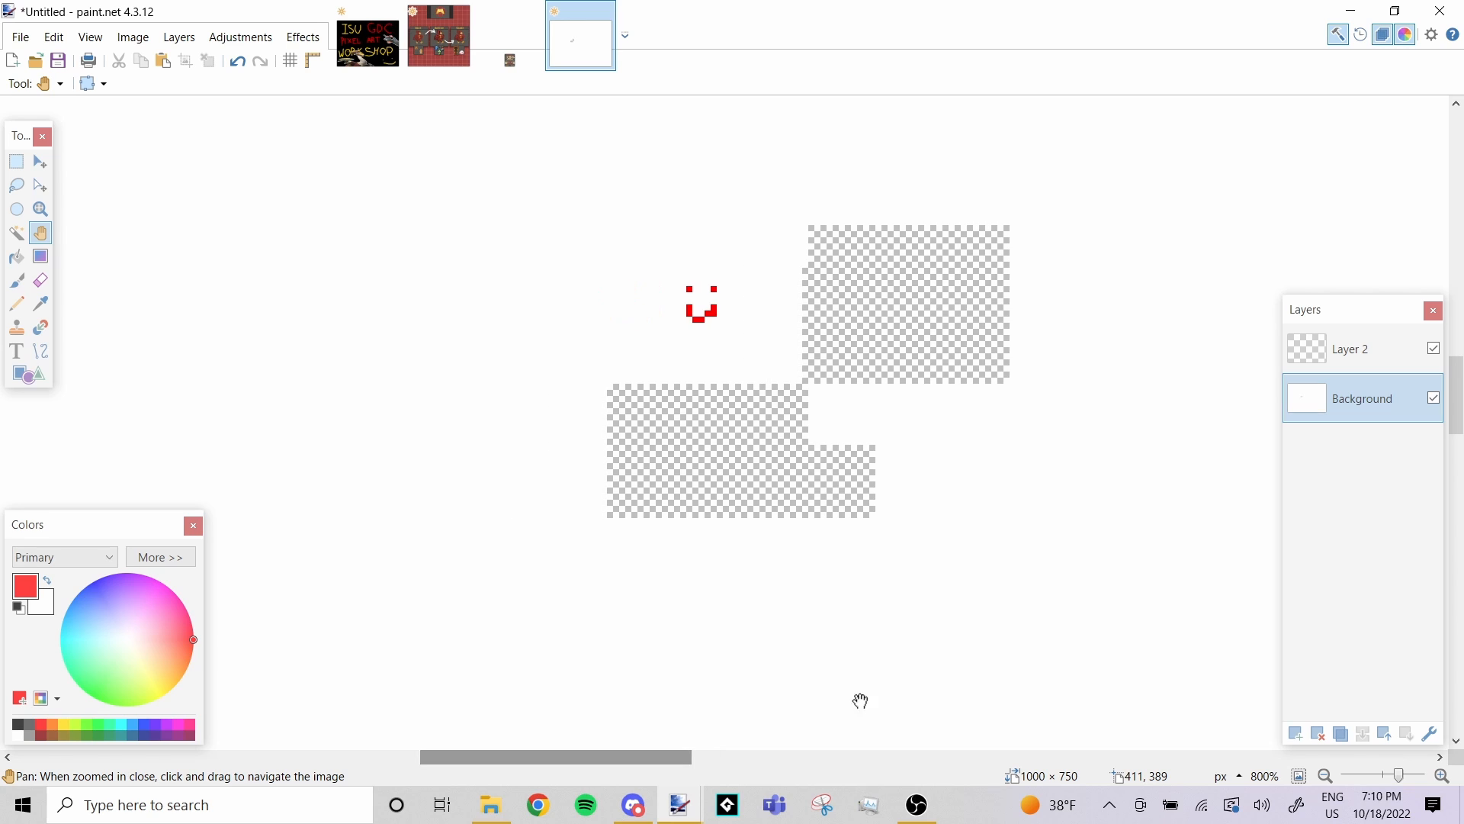
drag(1458, 374, 1458, 360)
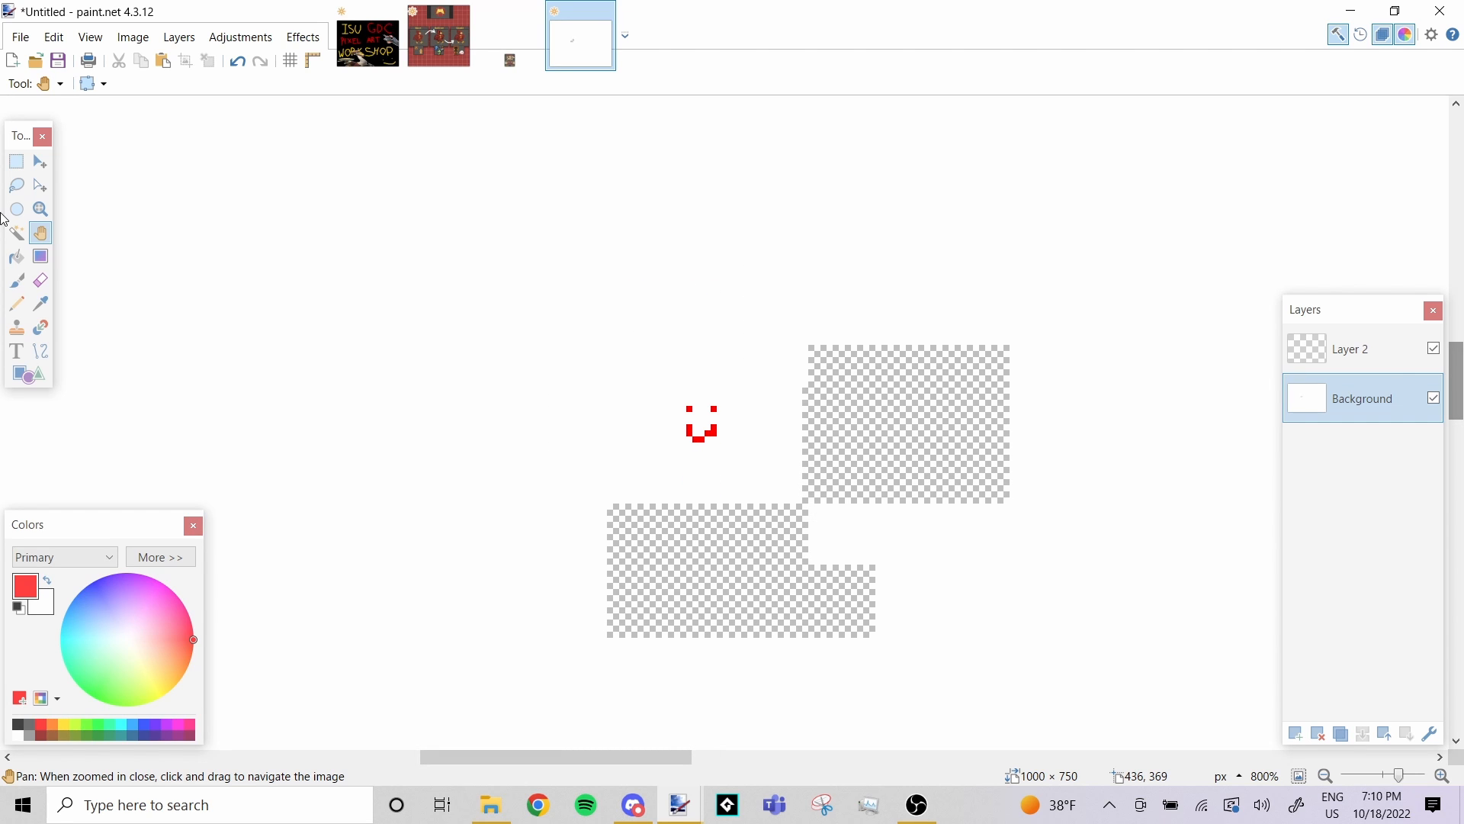
Select a rectangle about 29 × 23 pixels in the blank area above and left of the red smiley
click(40, 162)
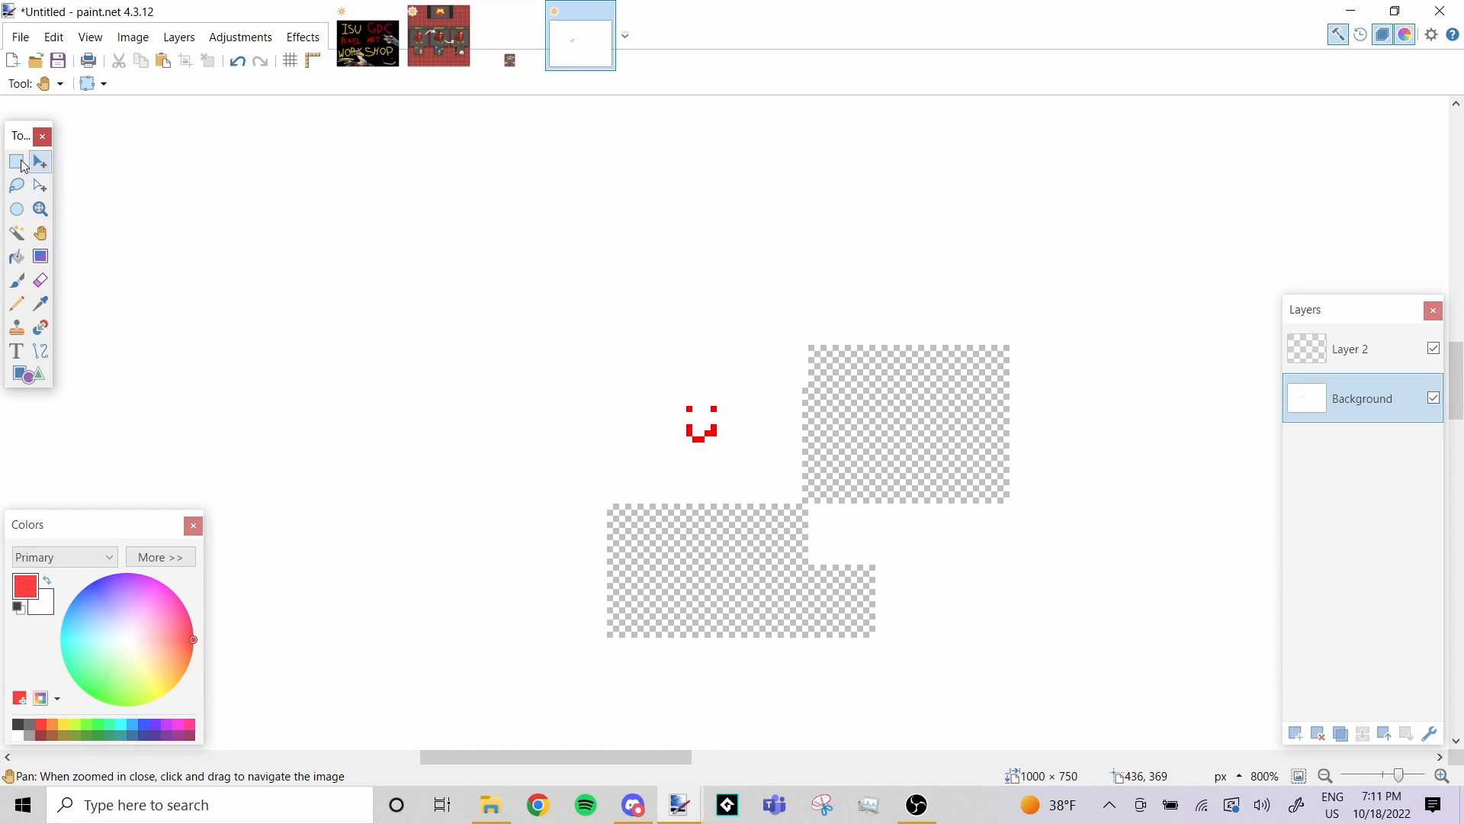
click(24, 164)
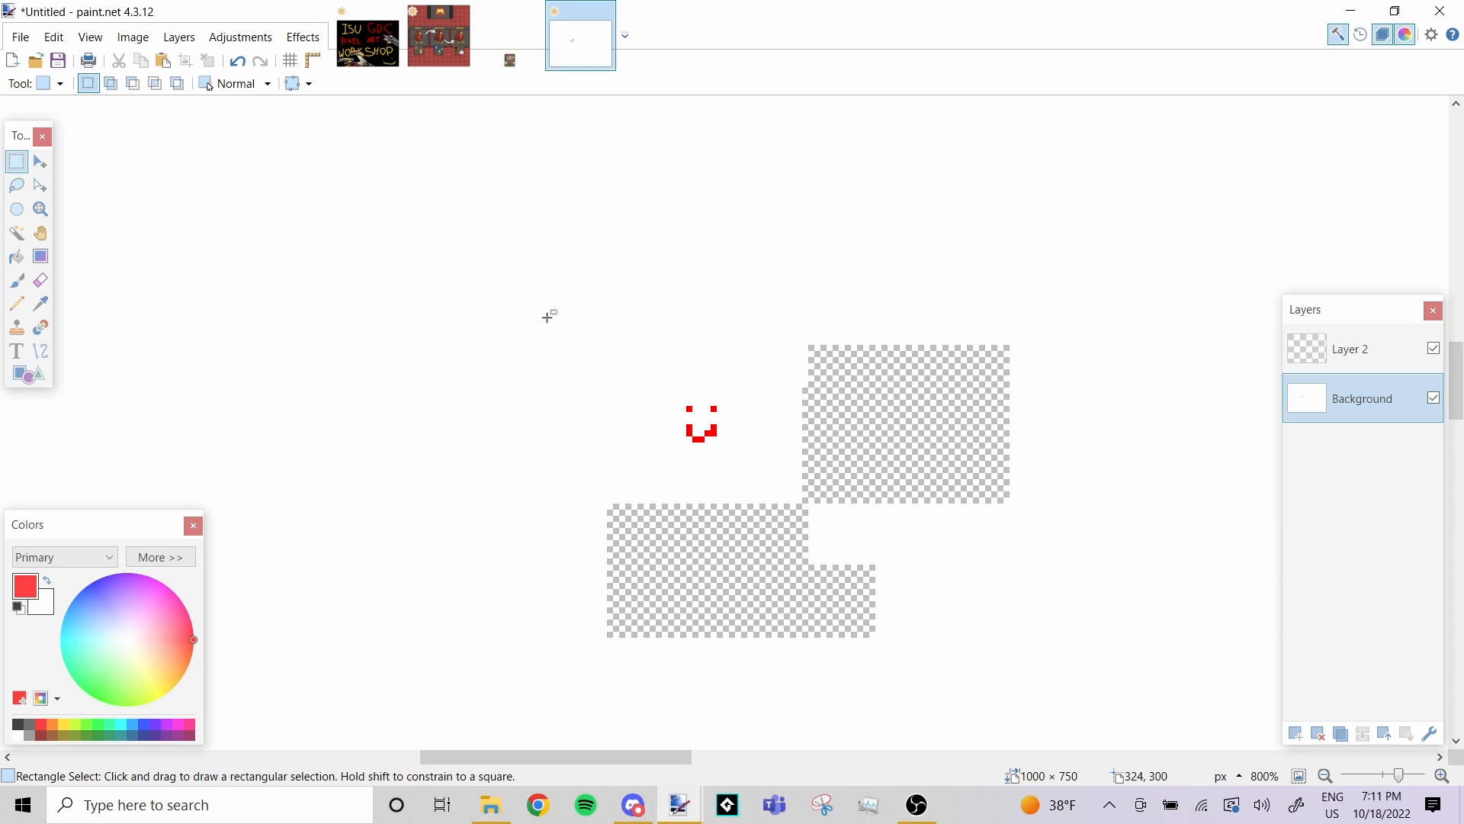
drag(546, 318, 447, 275)
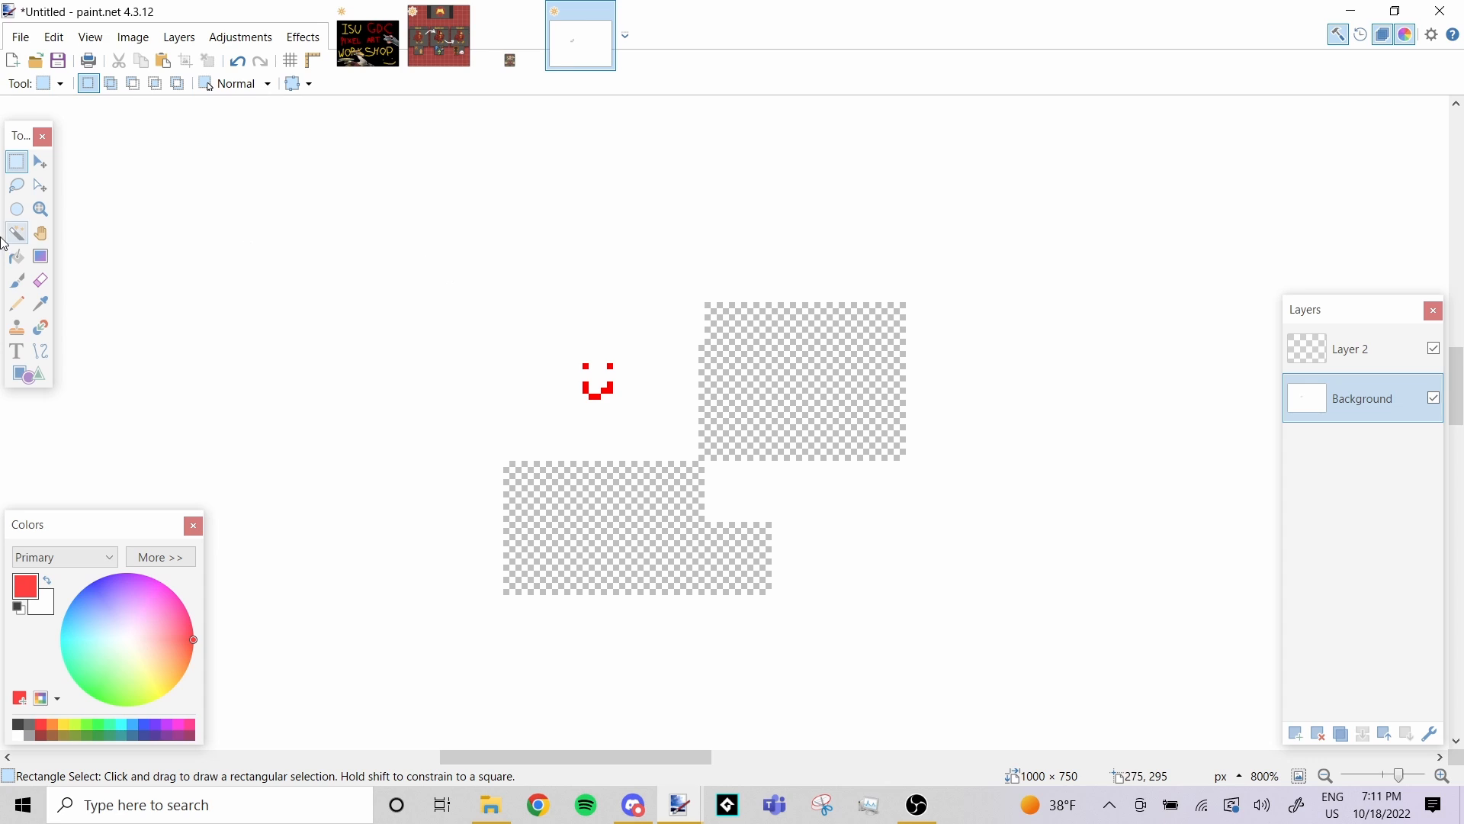
click(40, 258)
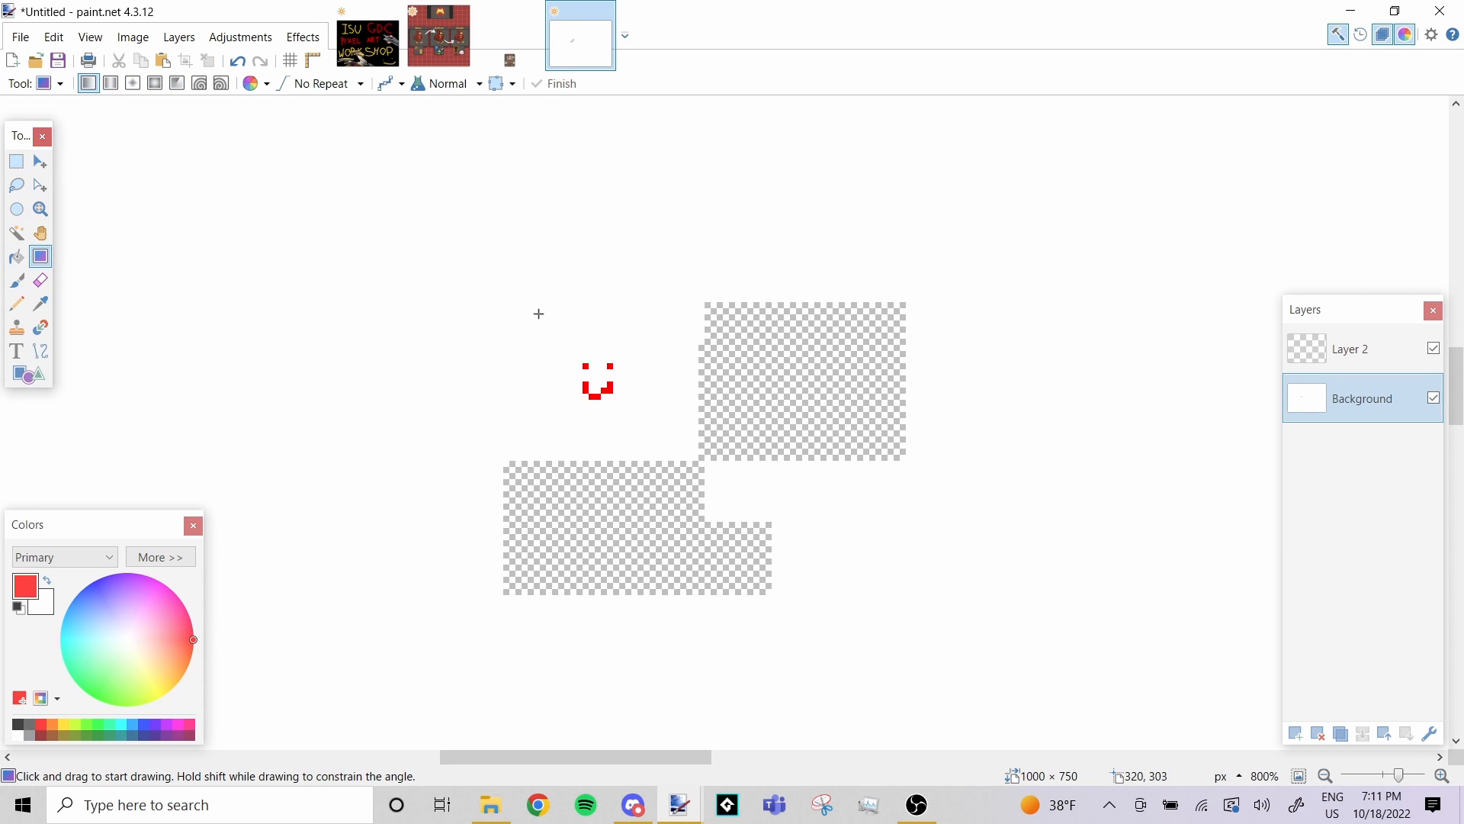
click(17, 162)
drag(370, 186, 545, 324)
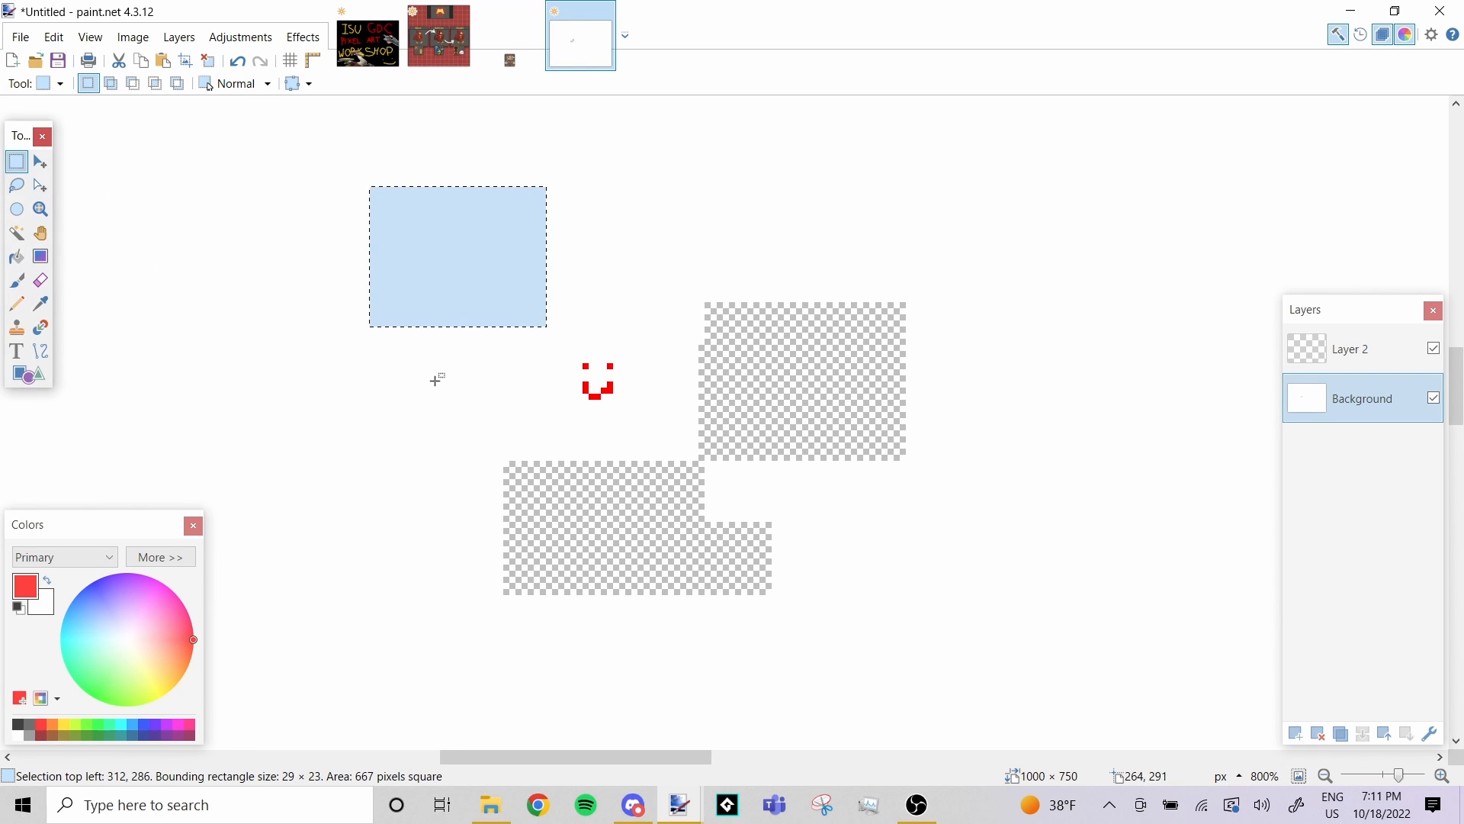
Fill the rectangular selection with a linear red-to-white Gradient, trying it vertically and redrawing it to run horizontally from red to white
click(40, 257)
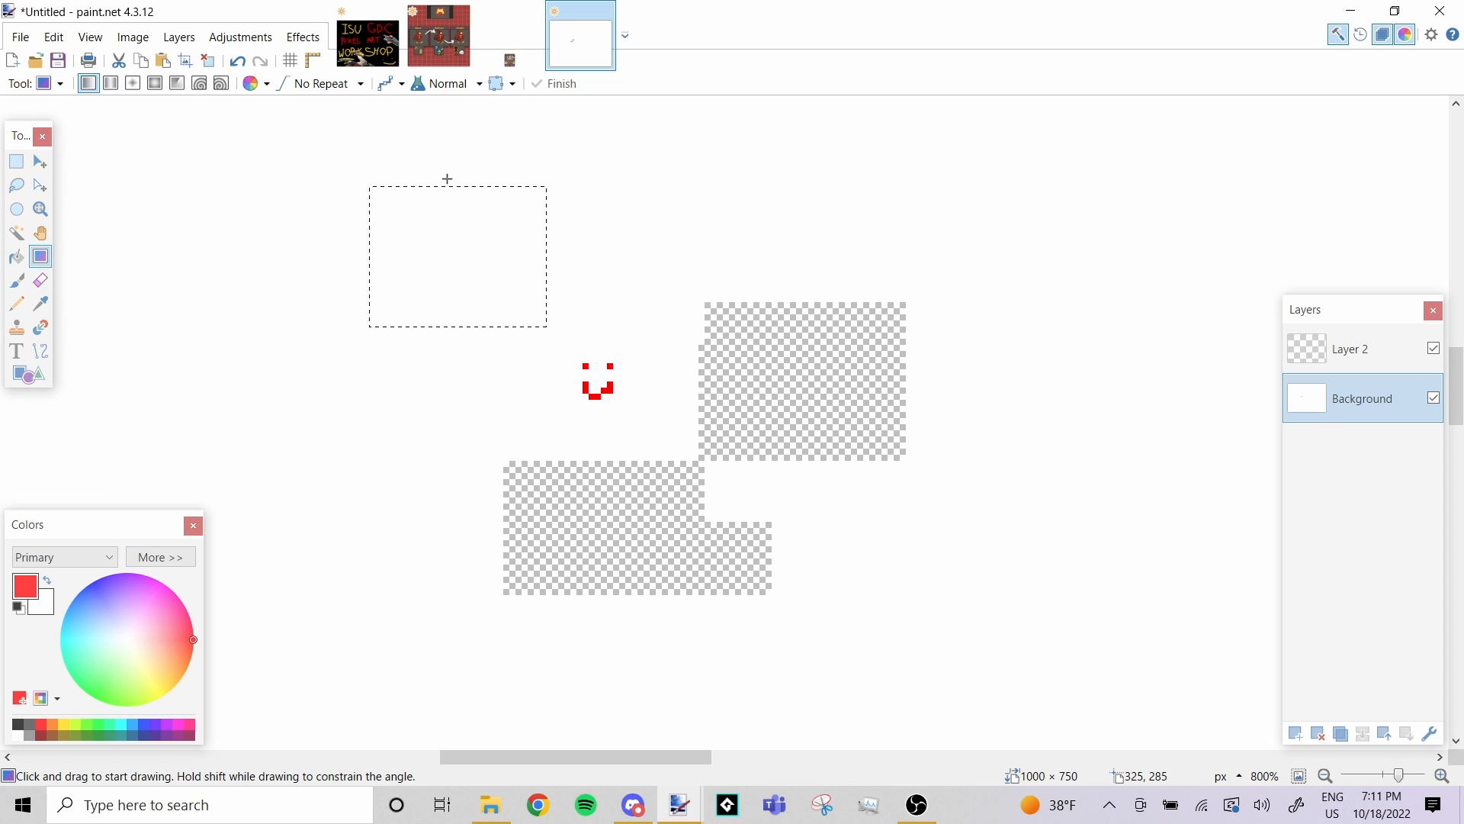
drag(447, 179, 455, 359)
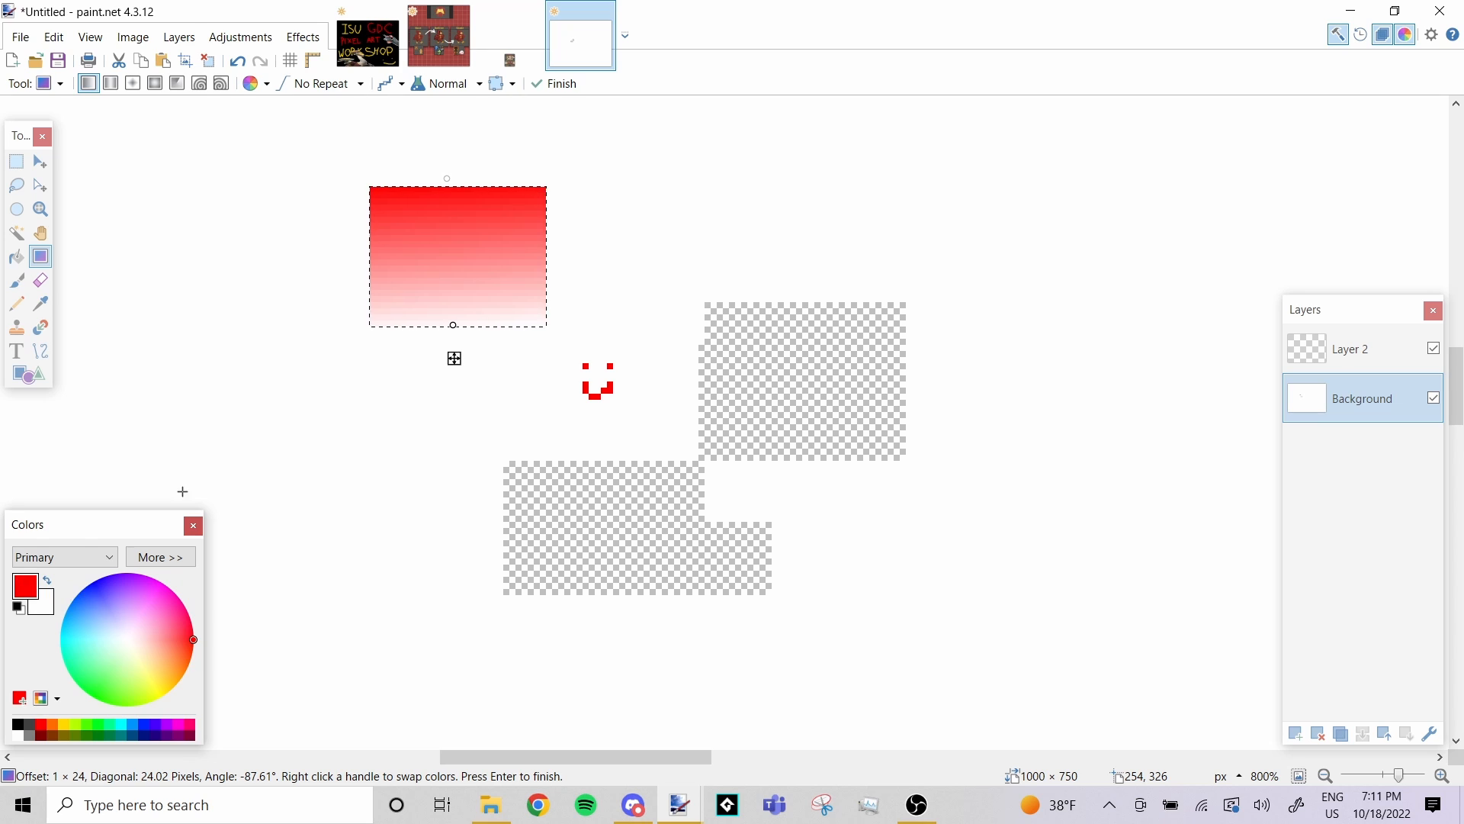
drag(323, 224, 564, 213)
Clear the selection and erase a short horizontal streak across the gradient's left edge using an Eraser brush width of 3
click(16, 162)
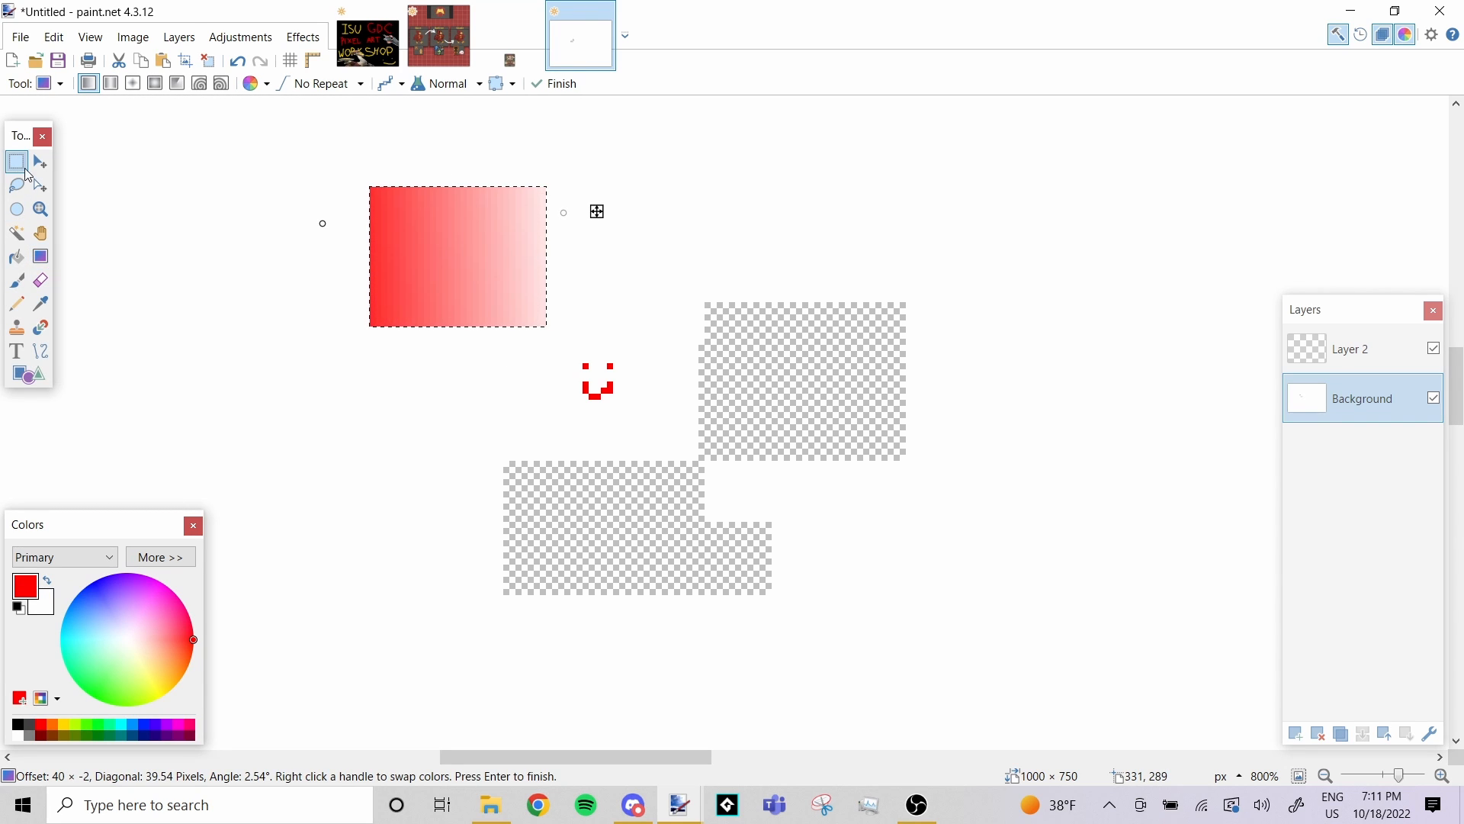
click(40, 280)
drag(326, 252, 436, 242)
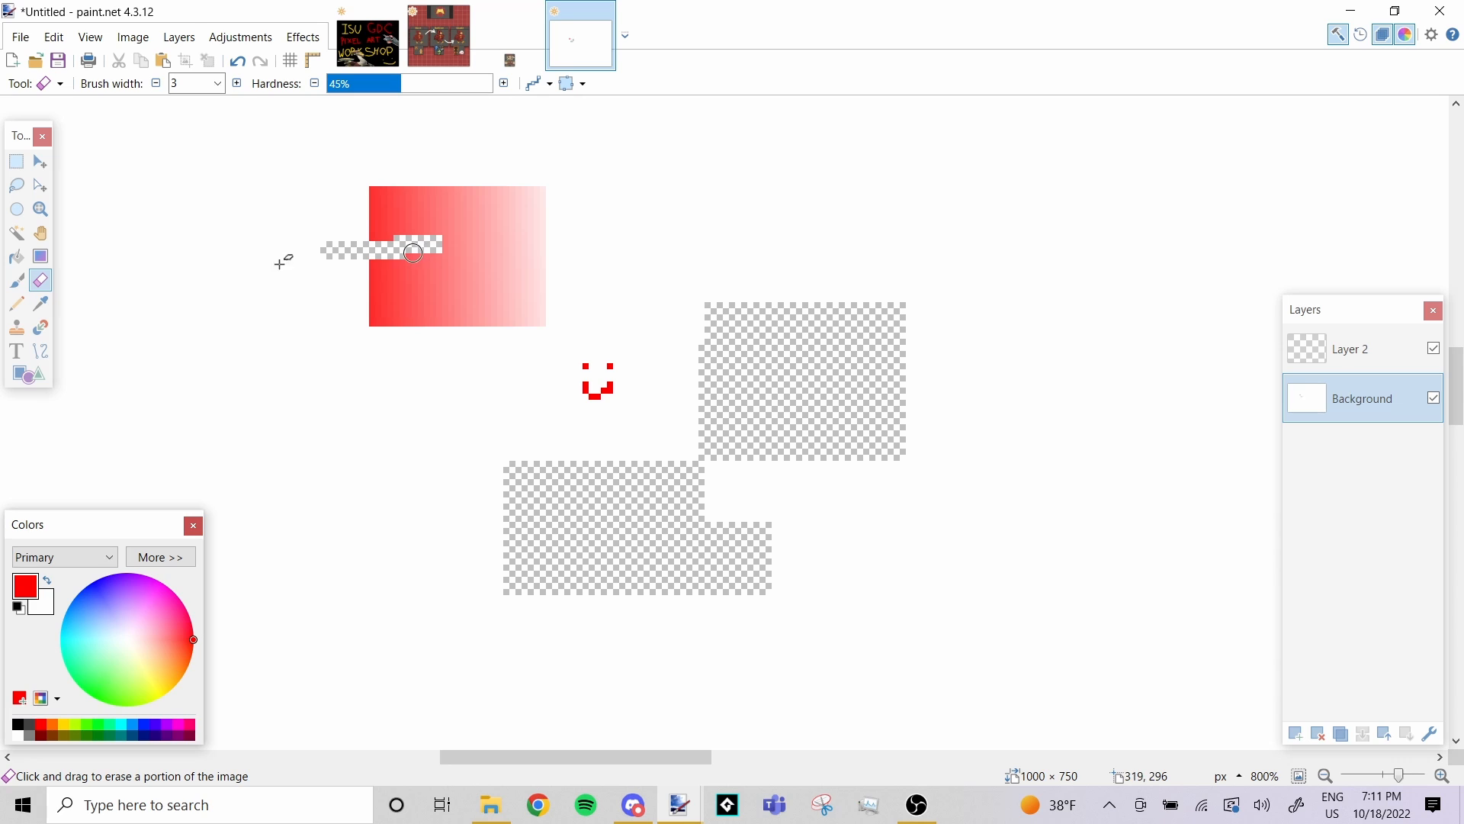
Sample a light pink from the gradient as primary color and a stronger red-pink as secondary, and make Primary the active color
click(42, 305)
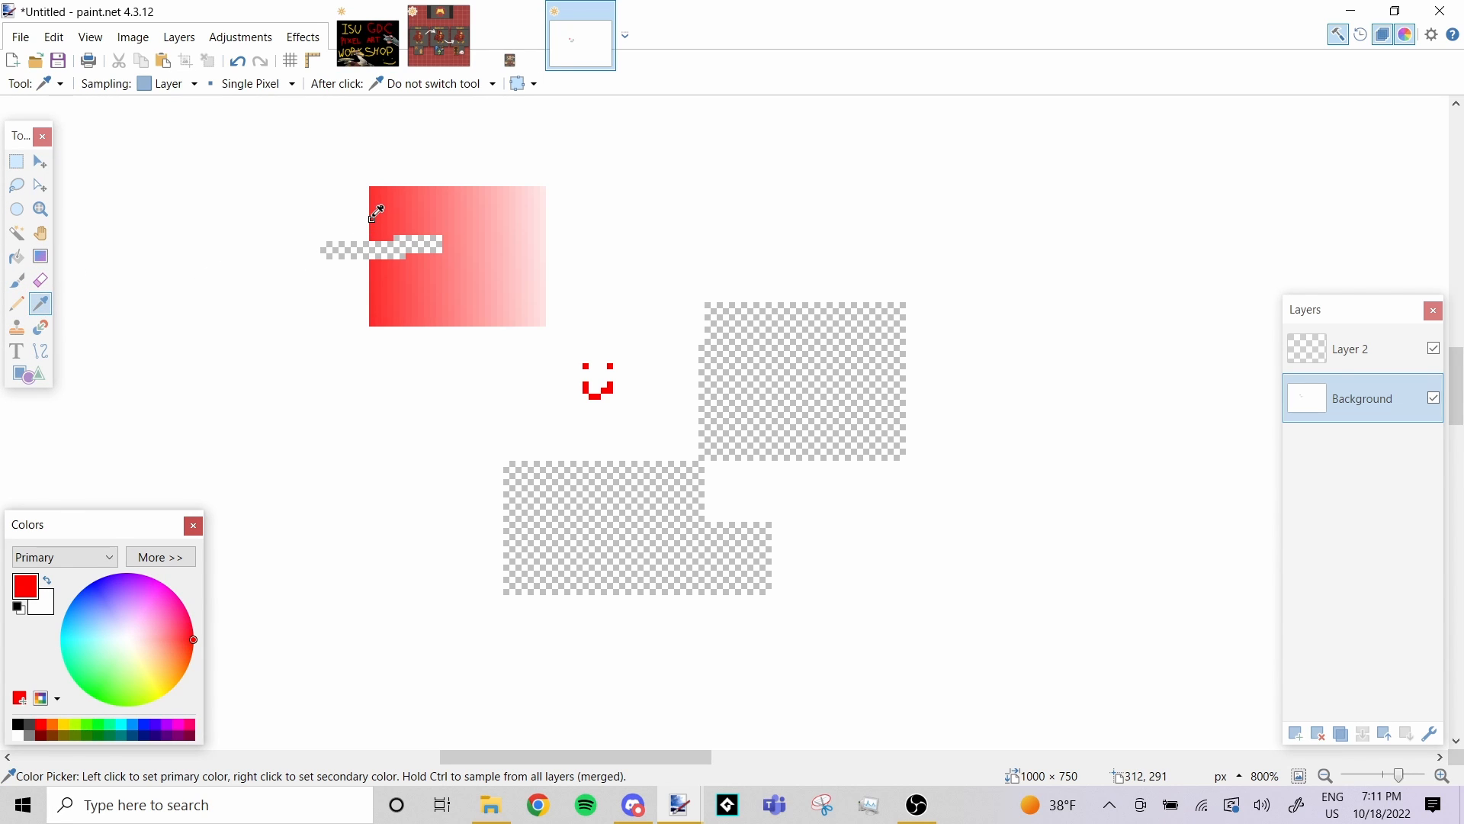
click(485, 260)
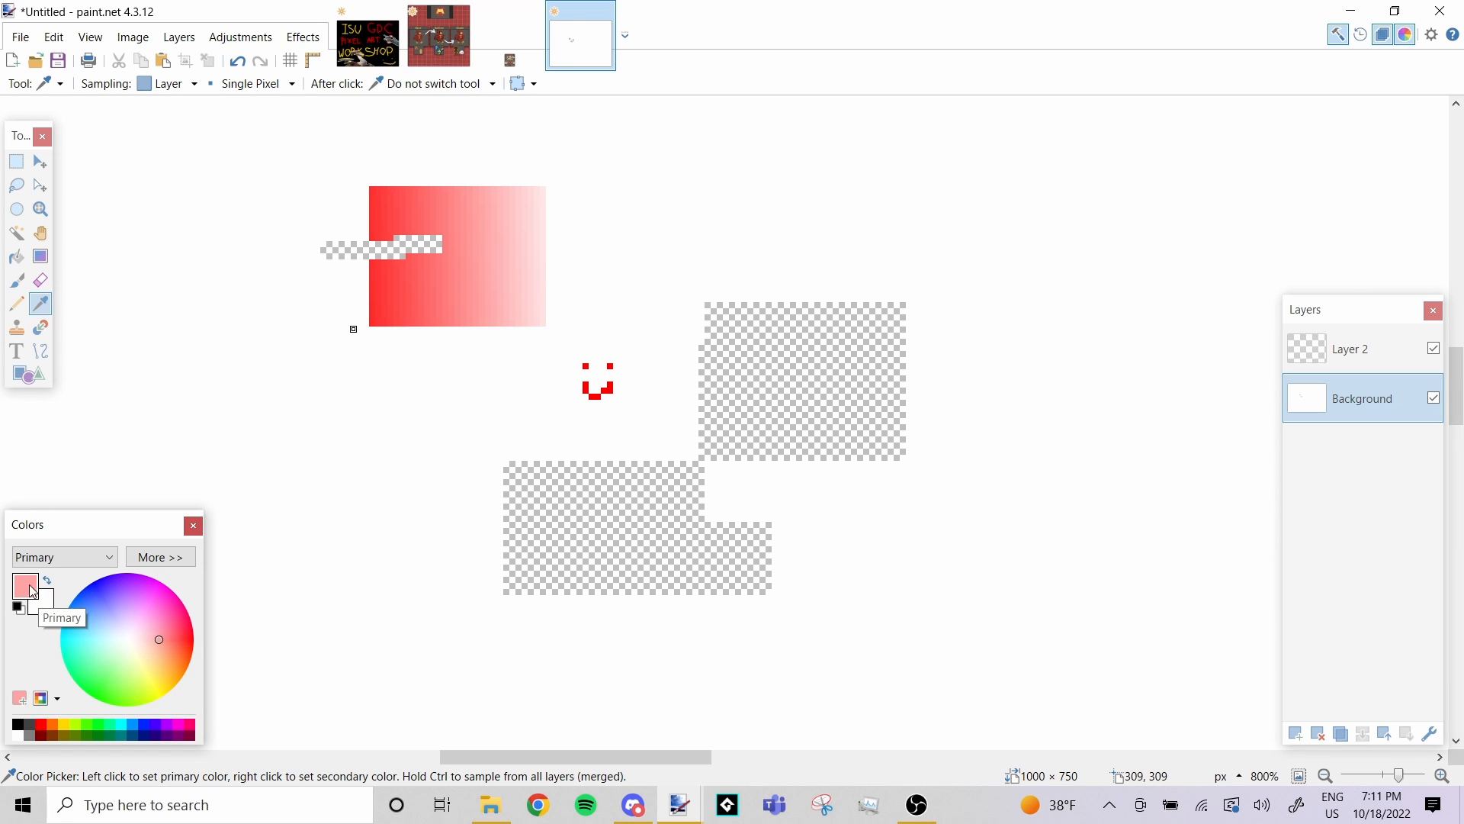
right_click(396, 217)
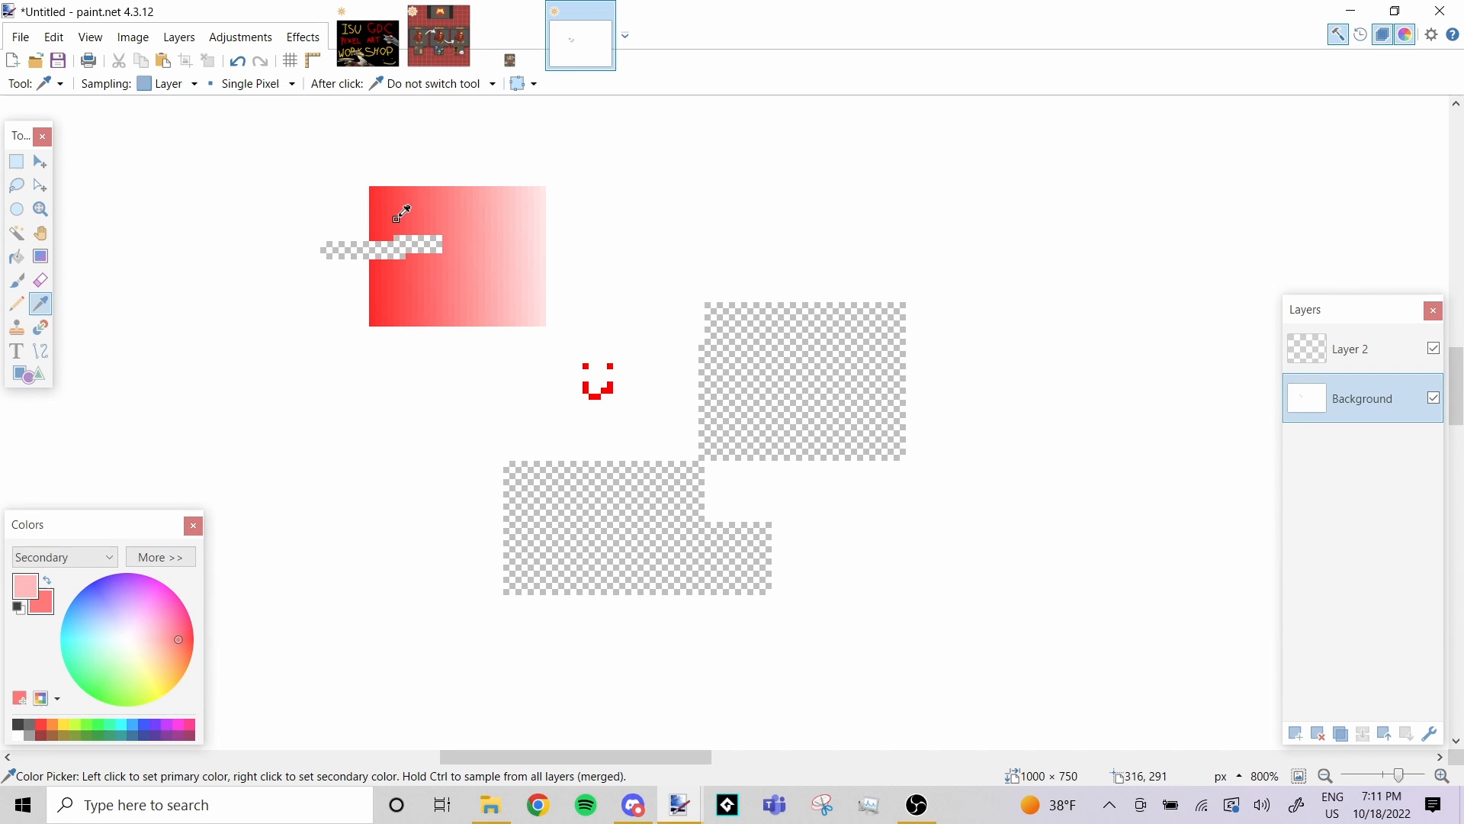
click(61, 559)
click(61, 577)
Add the word "text" in 12-point Calibri to the blank area below the gradient rectangle
click(16, 351)
click(256, 435)
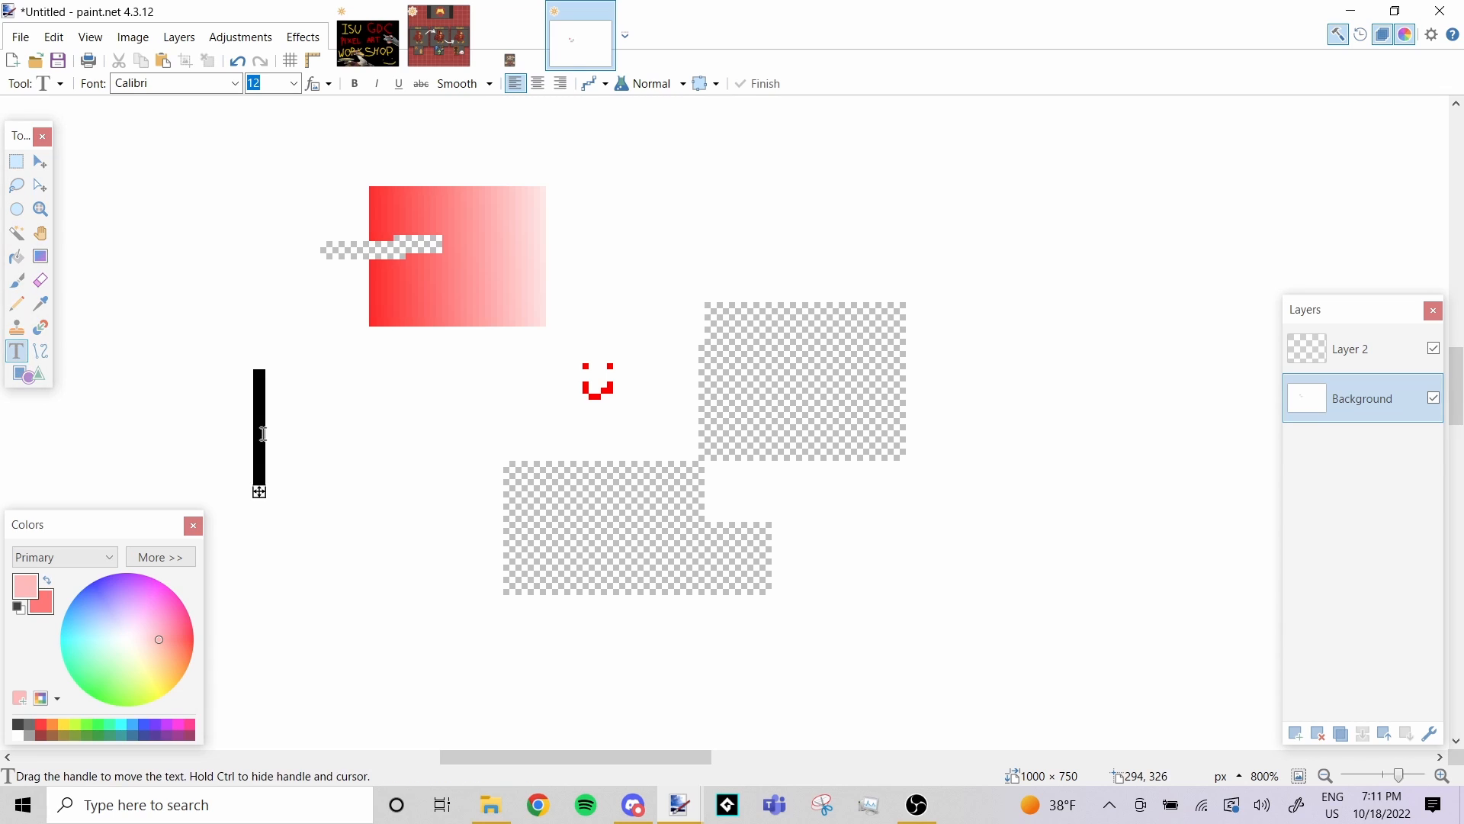
text(text)
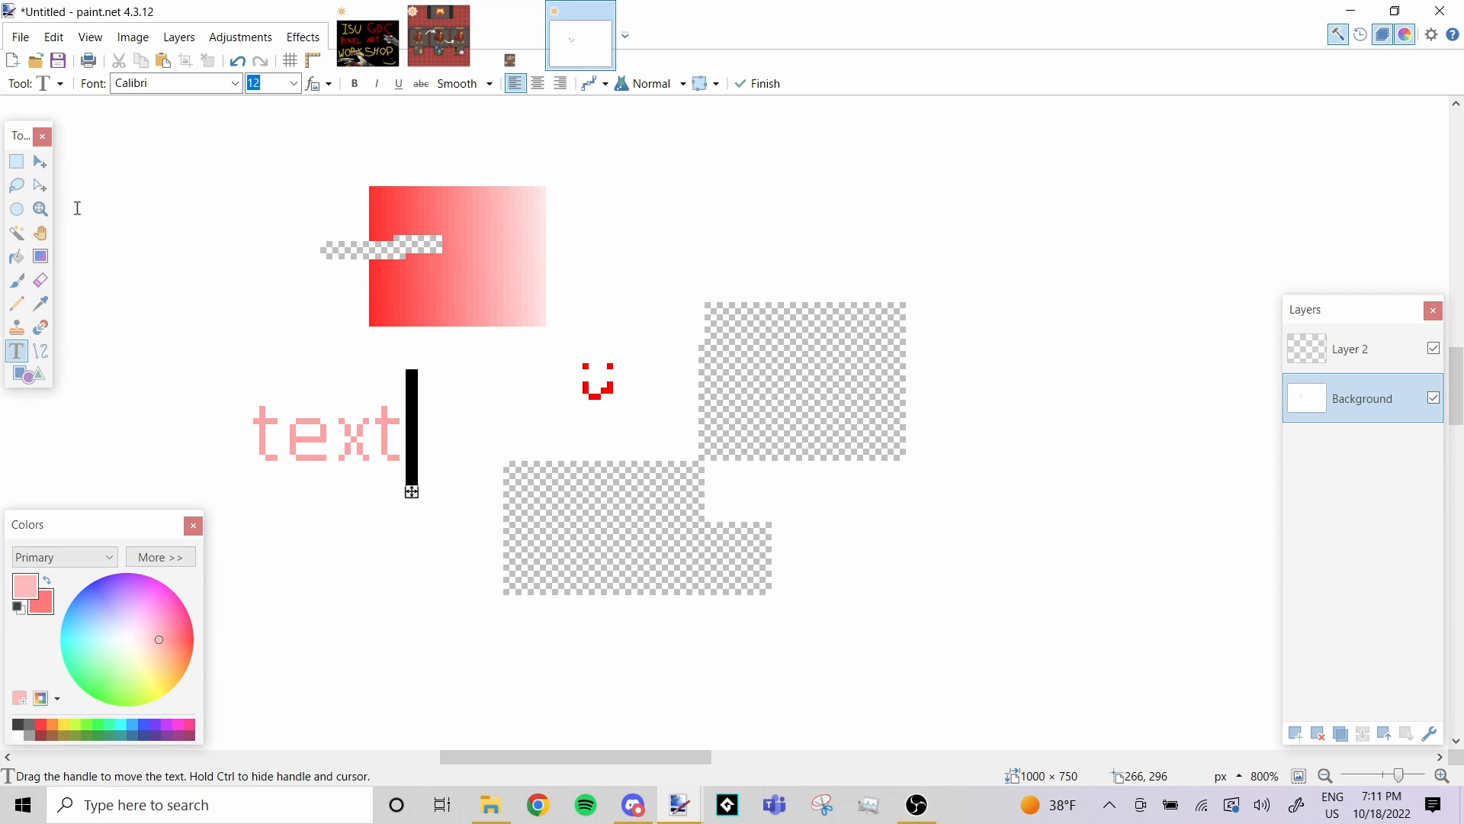
click(16, 161)
Draw a diagonal line about 54 pixels long in the blank area right of the cutouts, and set its brush width to 10
click(41, 350)
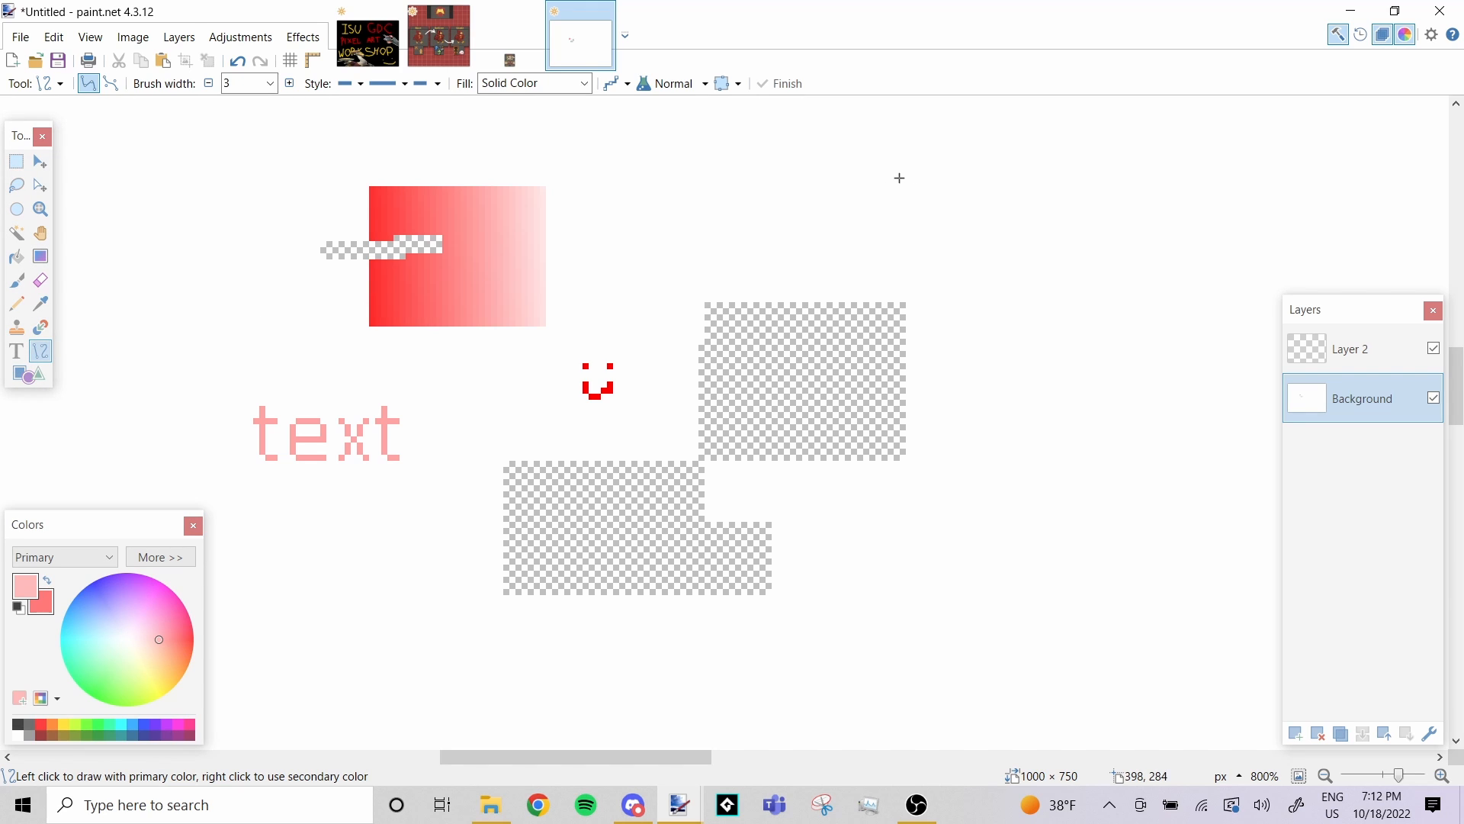
mouse_move(896, 172)
mouse_down()
mouse_move(1065, 247)
mouse_move(997, 386)
mouse_move(1167, 261)
mouse_move(1135, 395)
mouse_up()
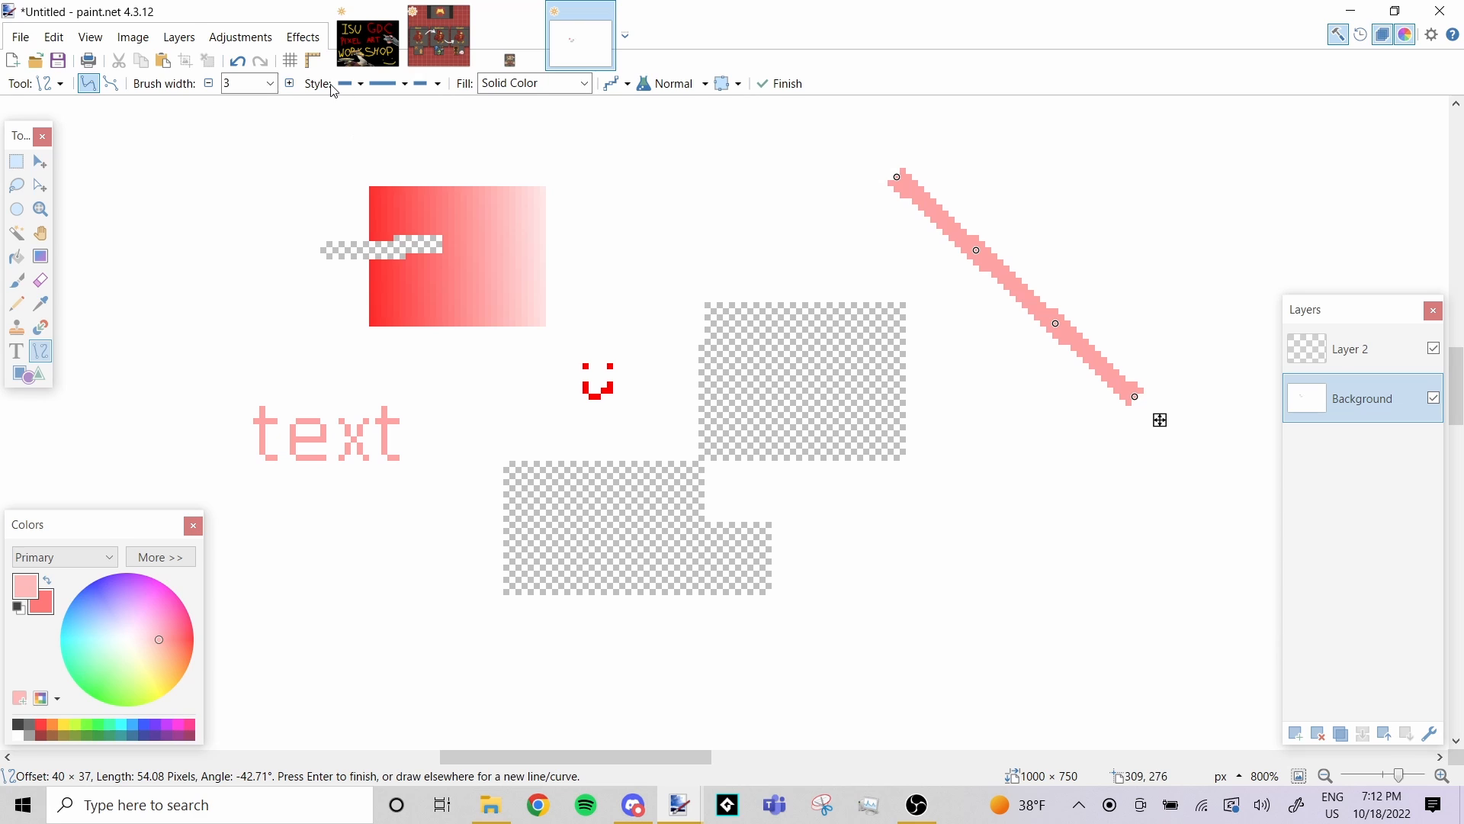
click(270, 83)
click(235, 221)
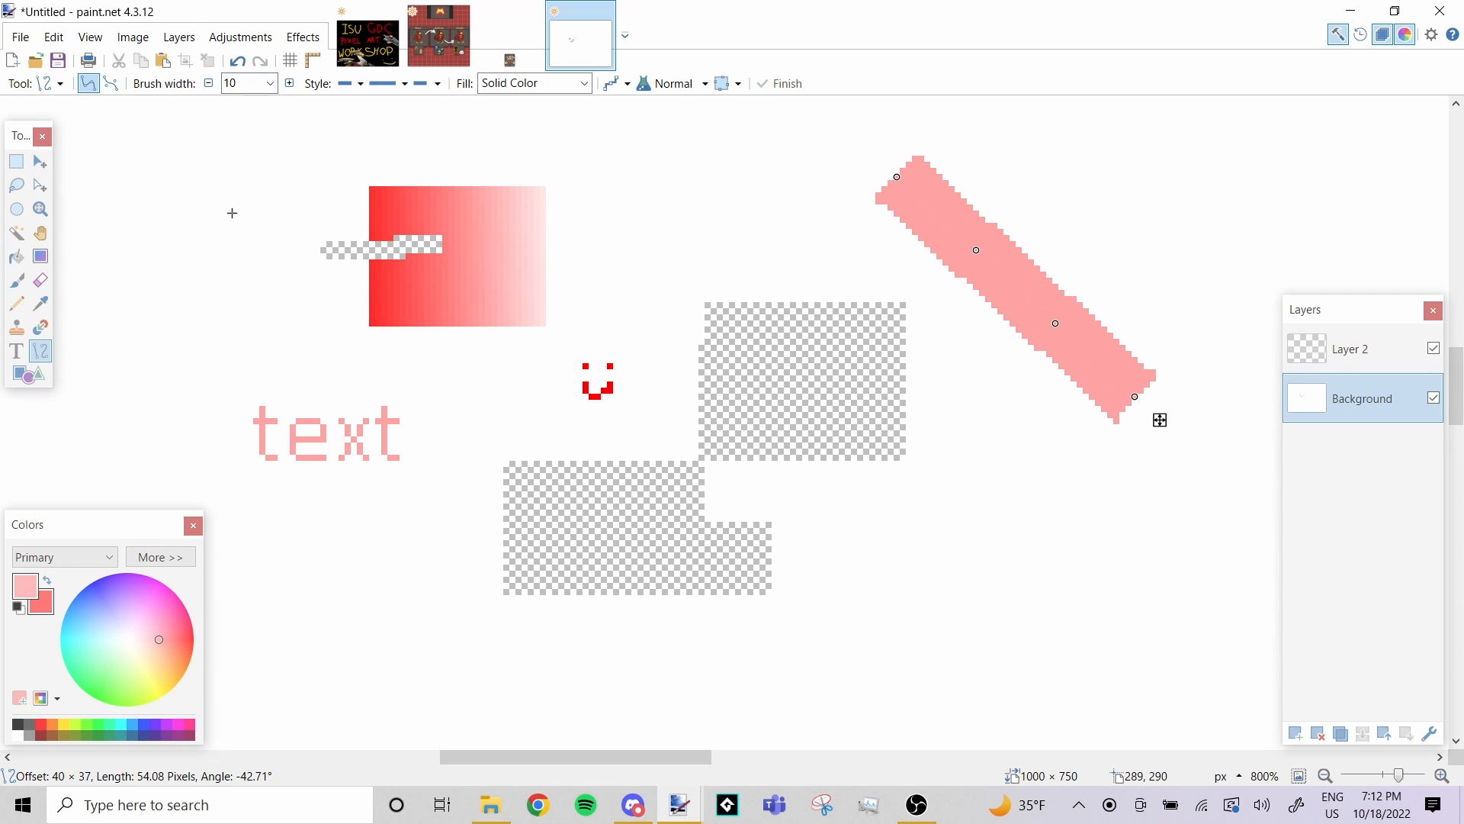
Try the Arrow style on the diagonal line's start, change the start to Rounded, and try another style on its end
click(363, 84)
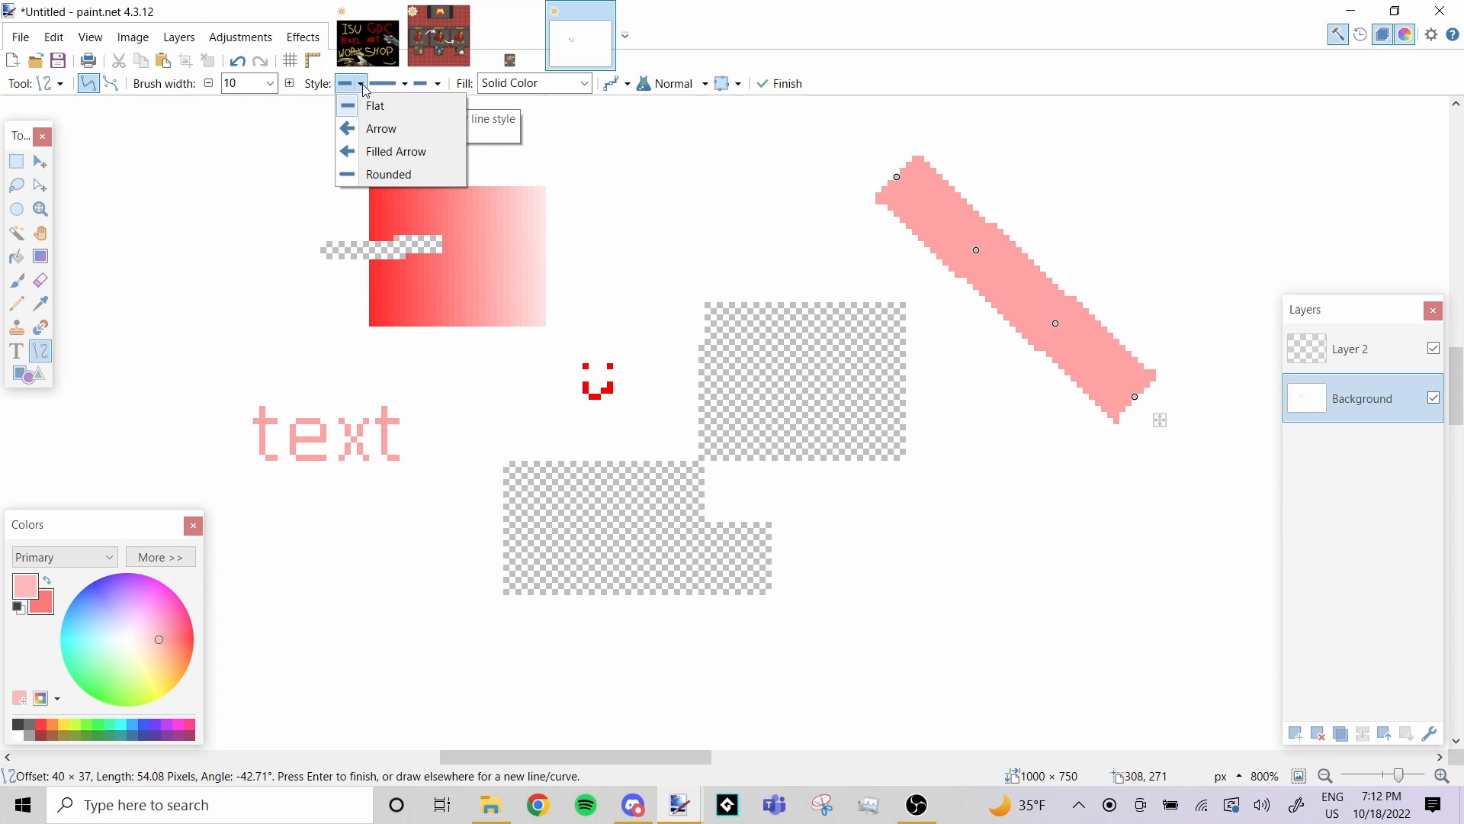
click(374, 129)
click(363, 84)
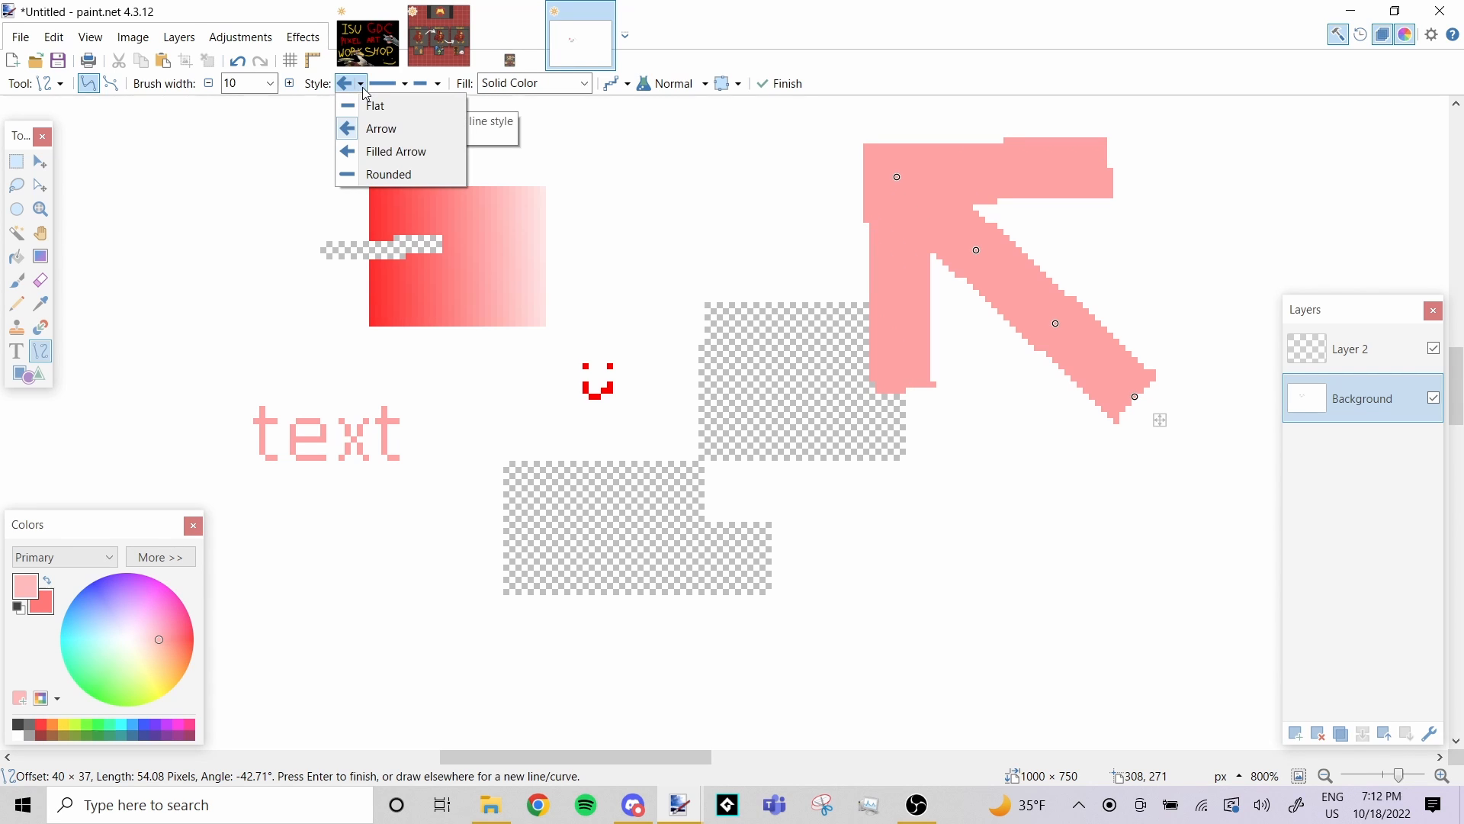
click(360, 174)
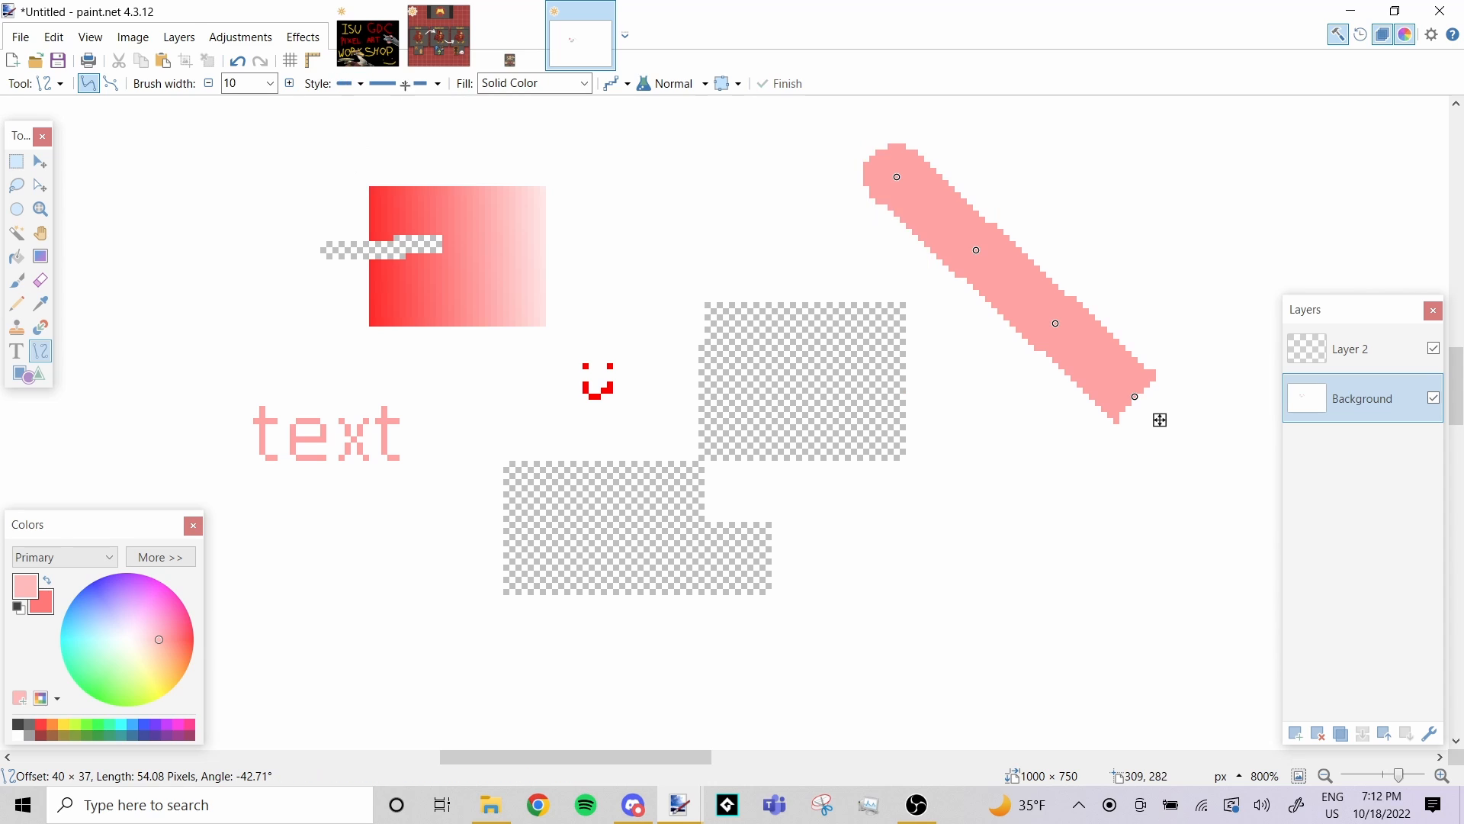
click(437, 84)
click(431, 174)
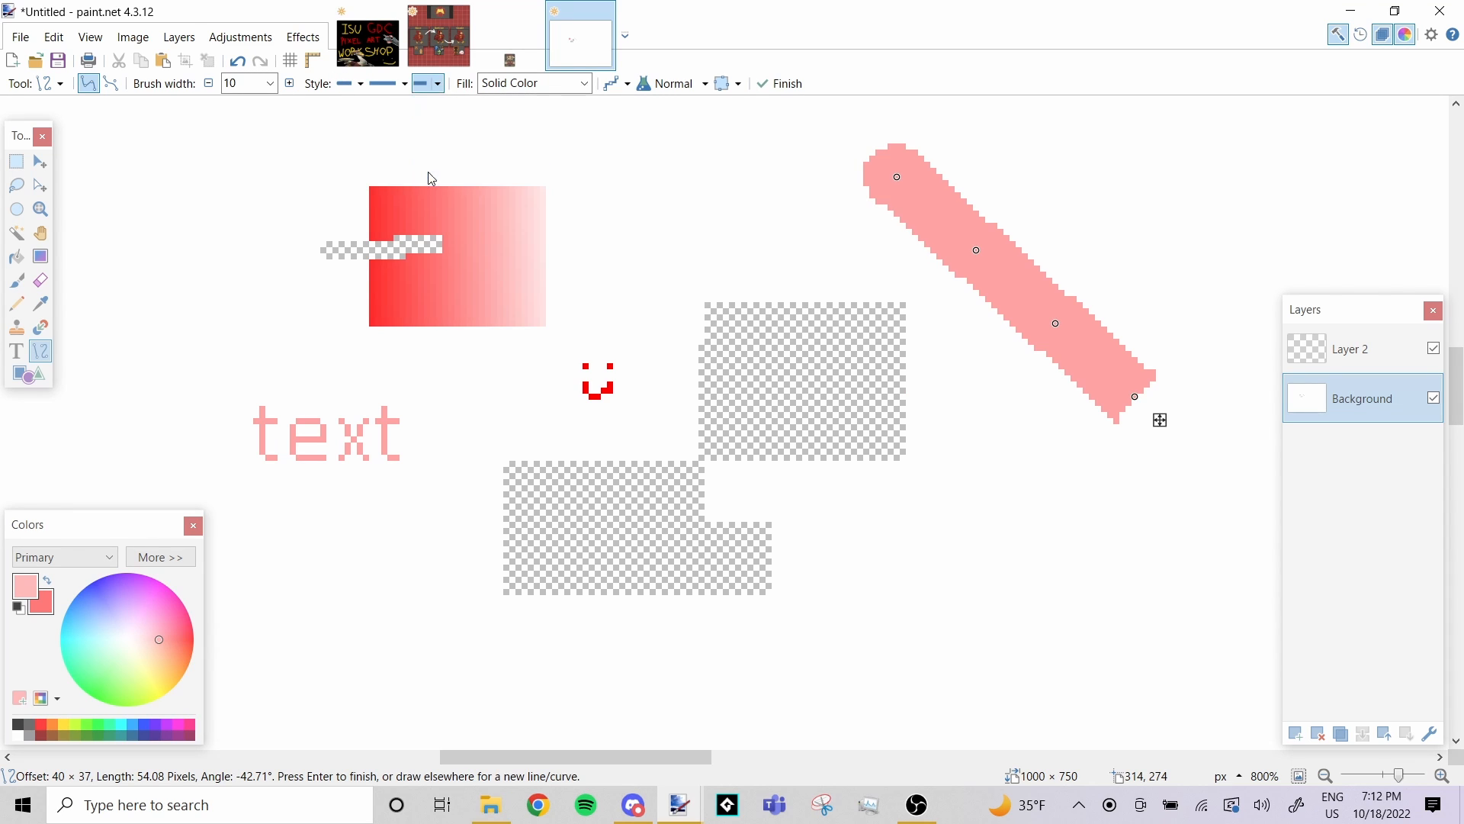
Try a dashed pattern on the diagonal line, and change it to a dotted one
click(395, 86)
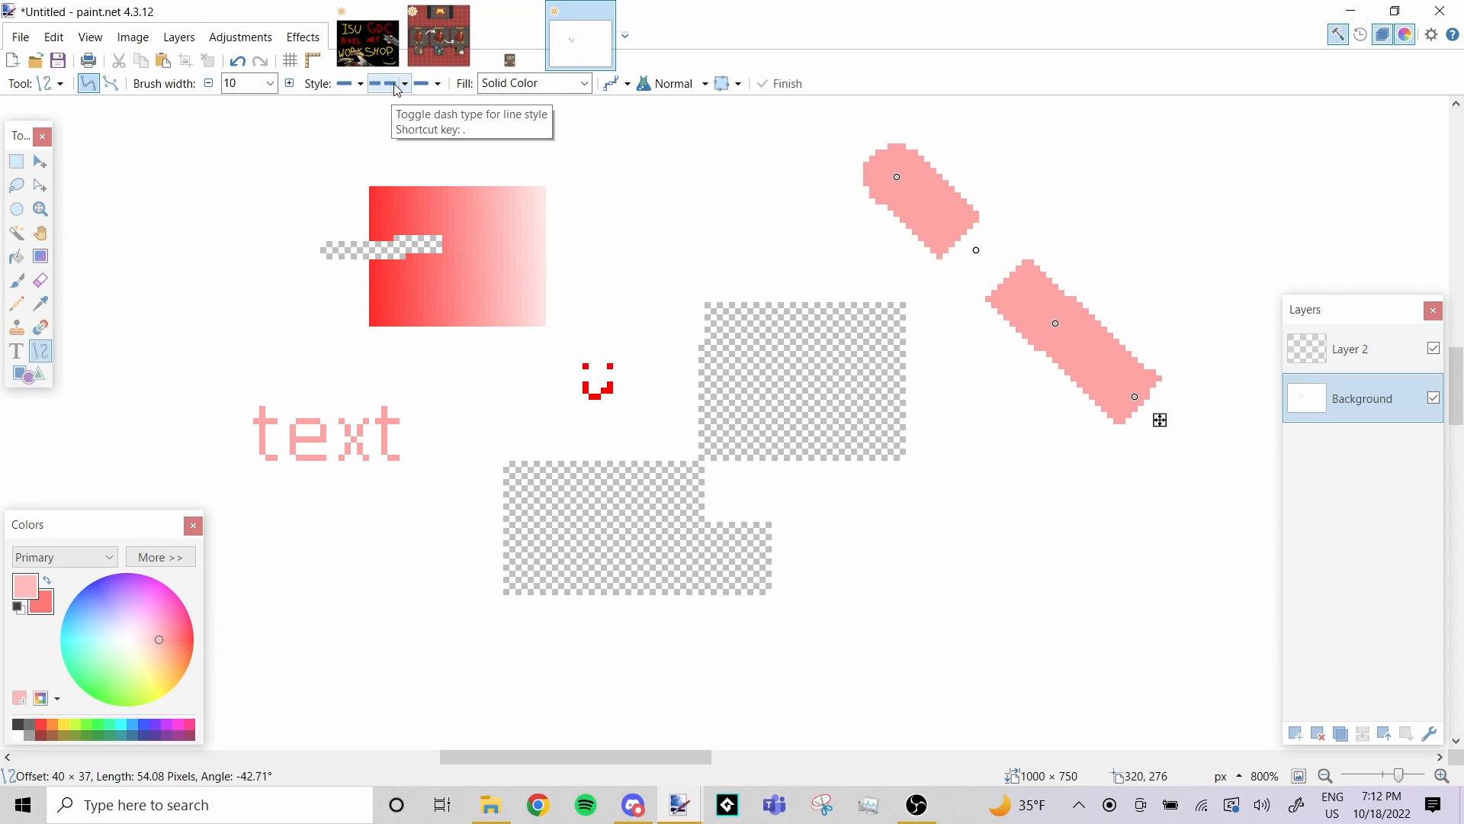
click(403, 85)
click(412, 162)
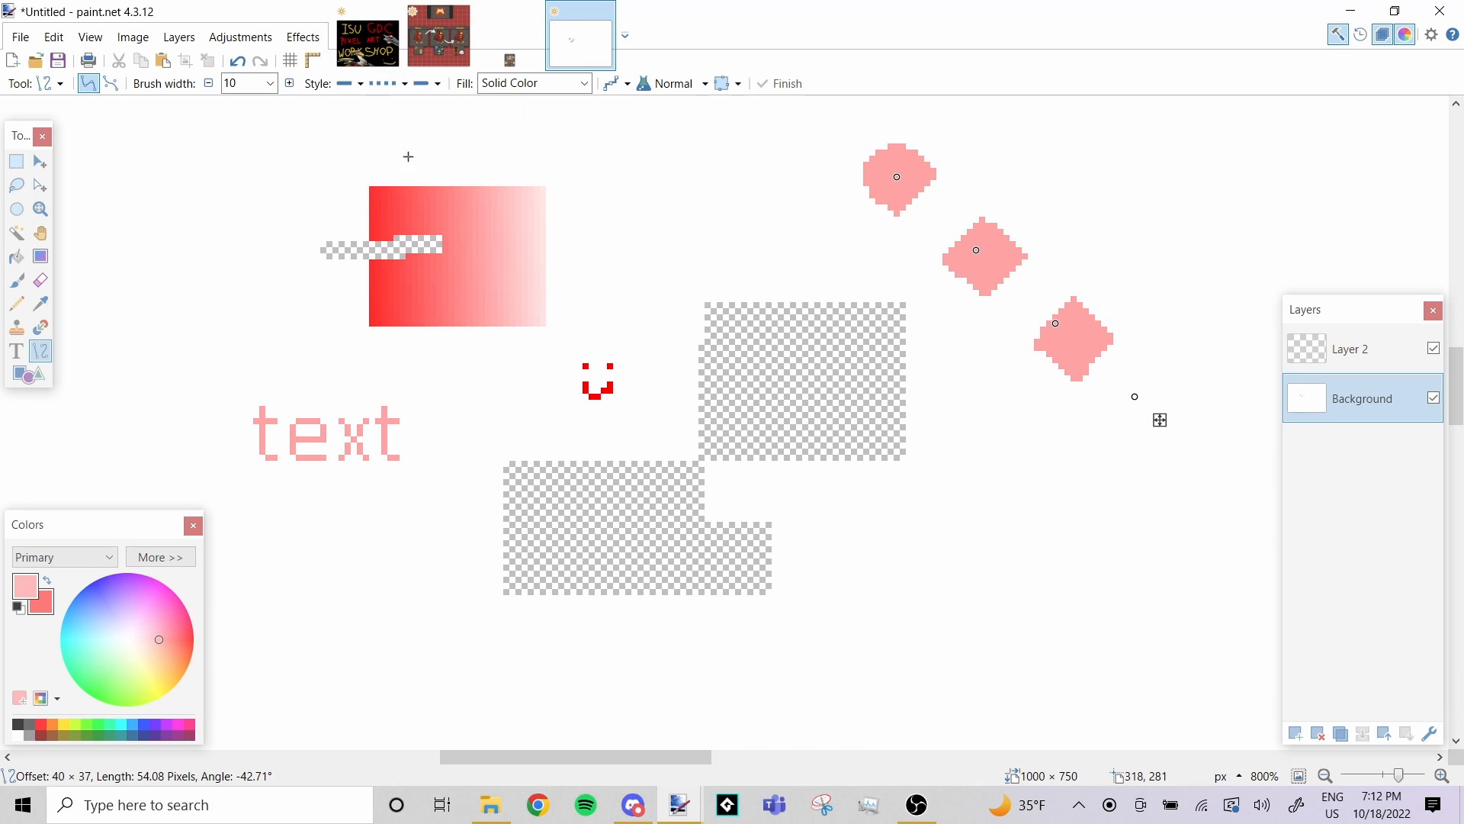
Cycle the diagonal line's dash pattern back to a solid line, and finish the line
click(389, 94)
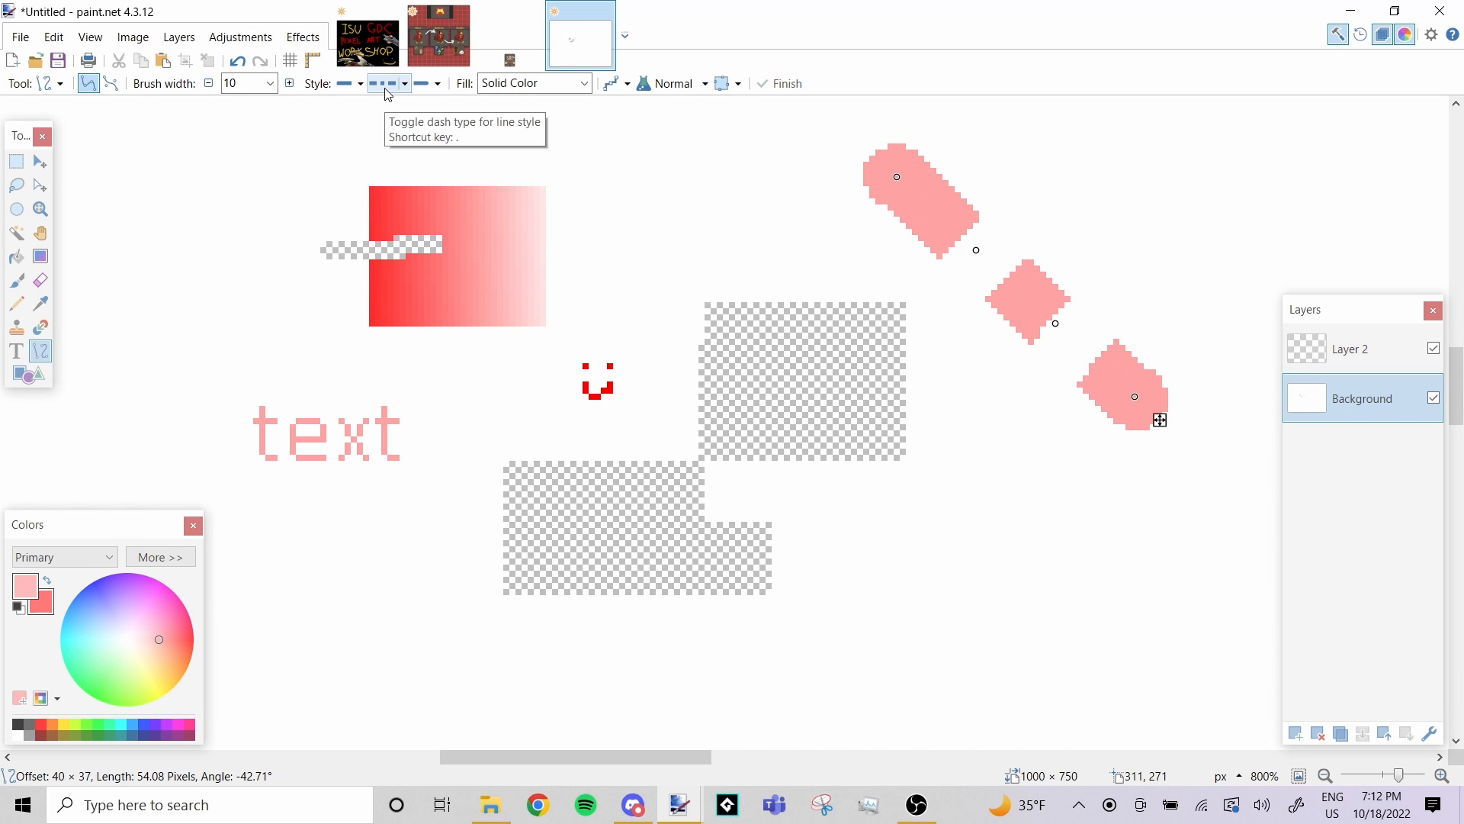
click(391, 94)
click(393, 93)
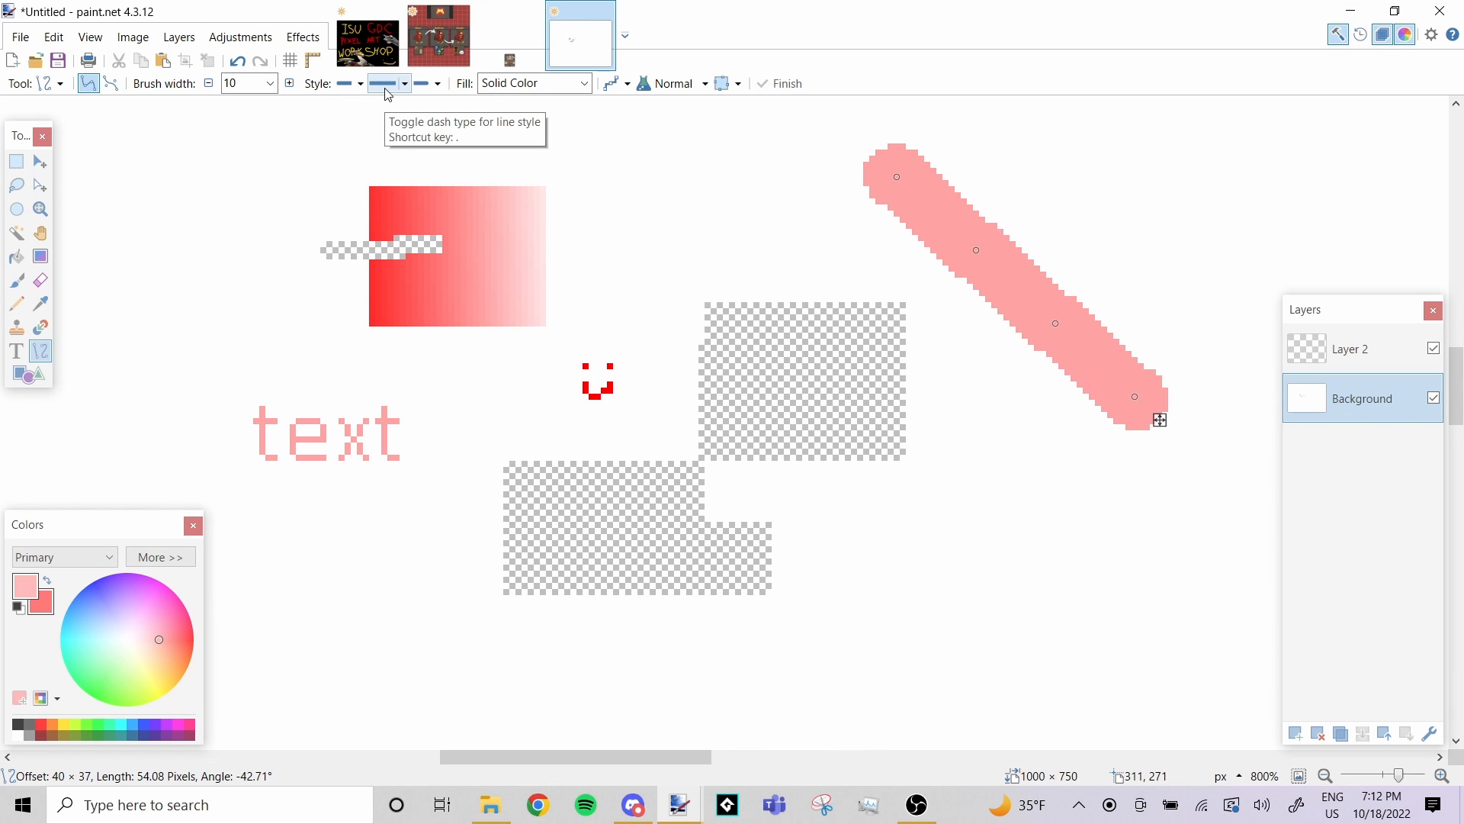
click(16, 161)
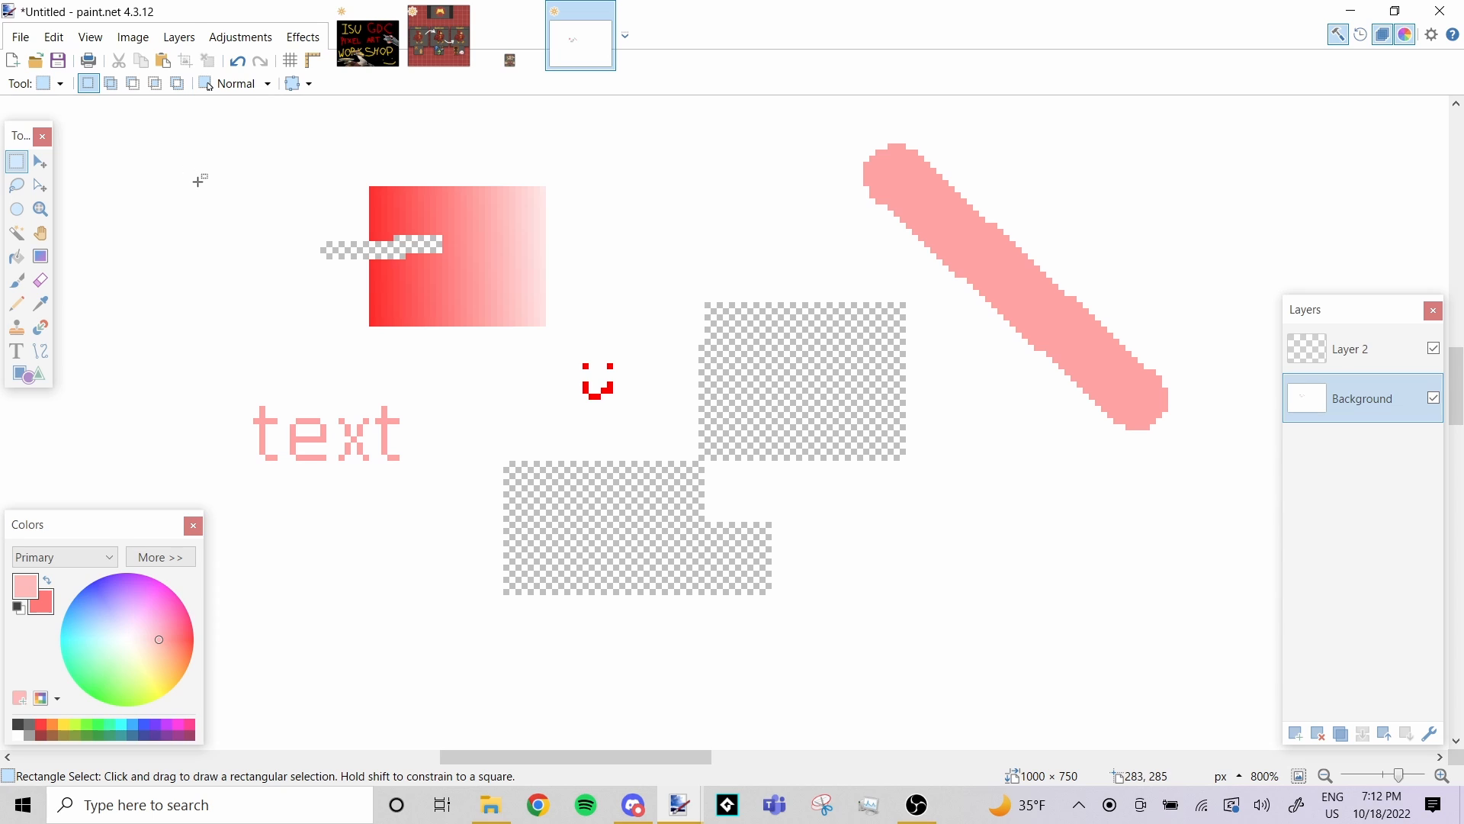
click(41, 209)
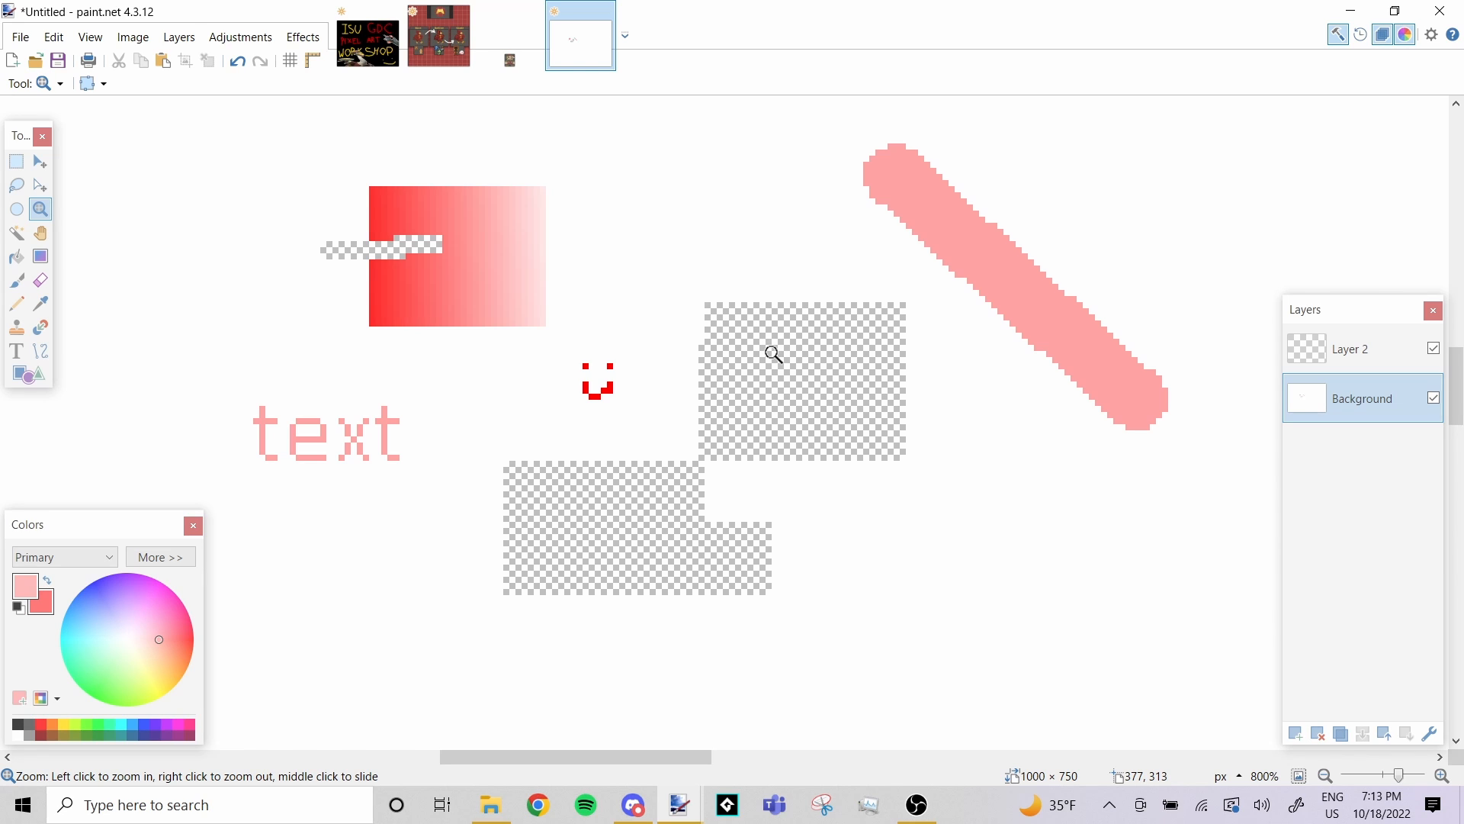
Create a new image 100 pixels wide and 100 pixels high, and enlarge its view to 400%
click(12, 61)
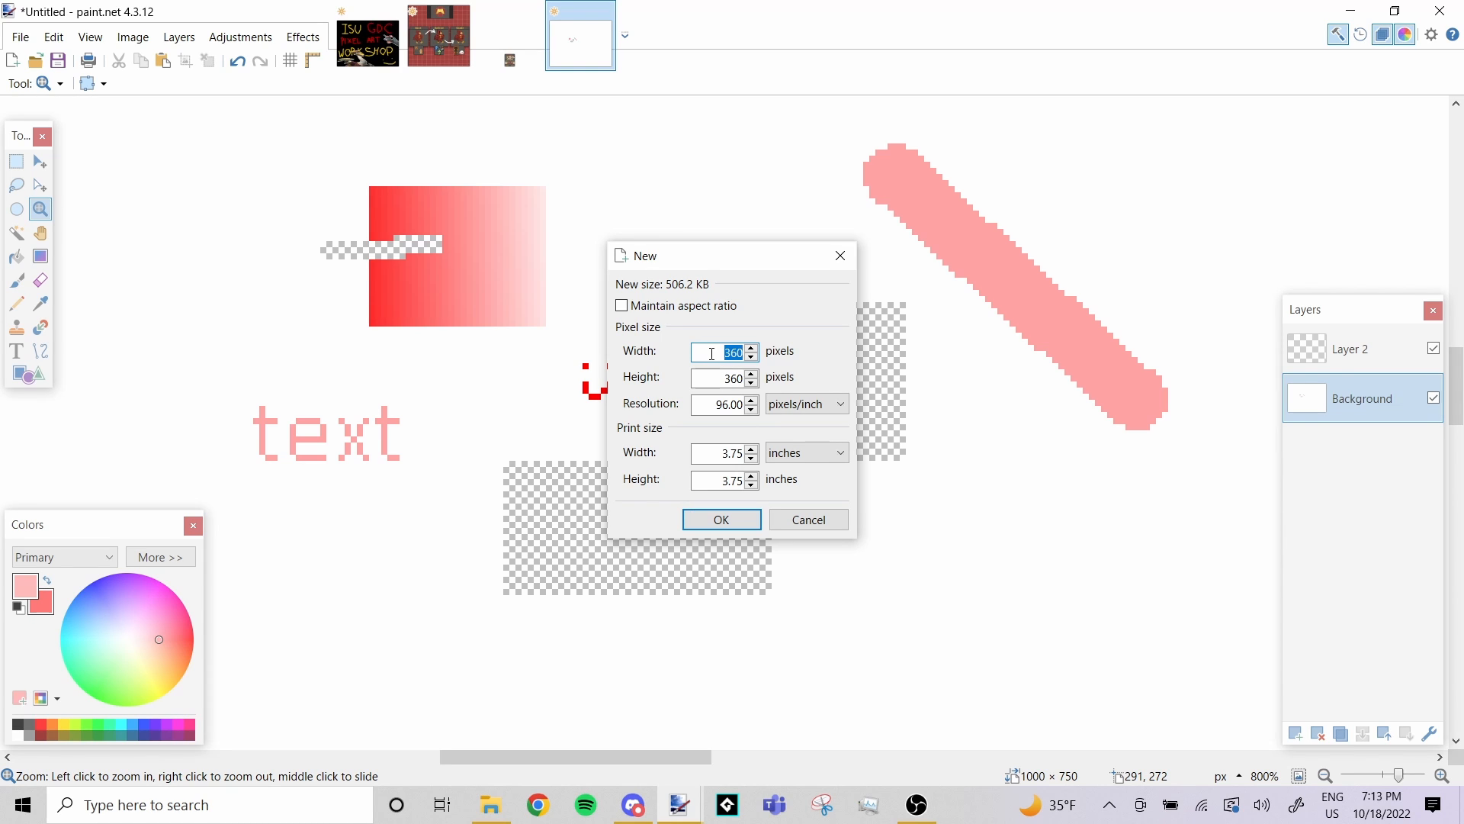
text(100)
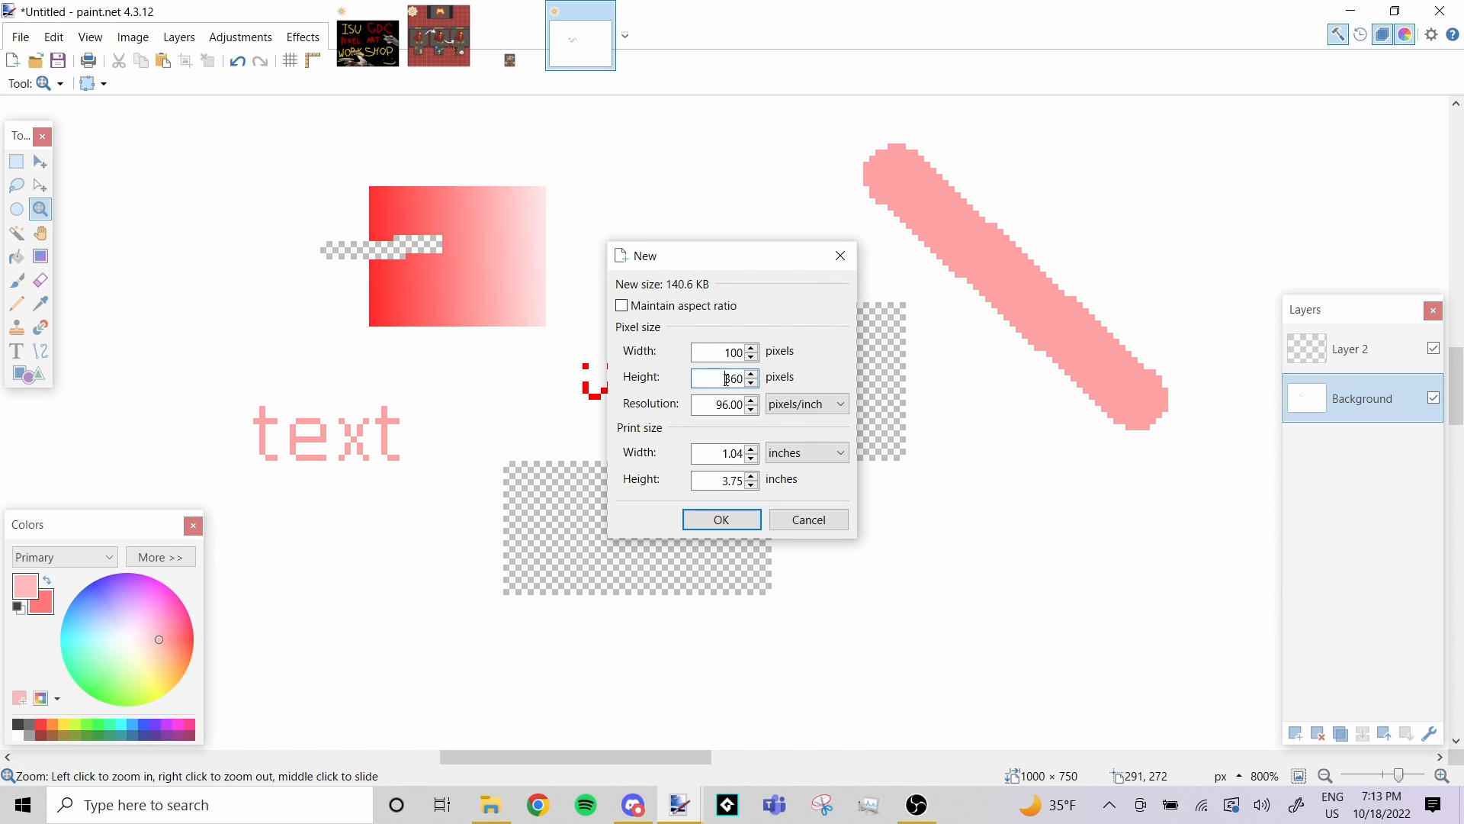
double_click(726, 379)
text(100)
click(721, 518)
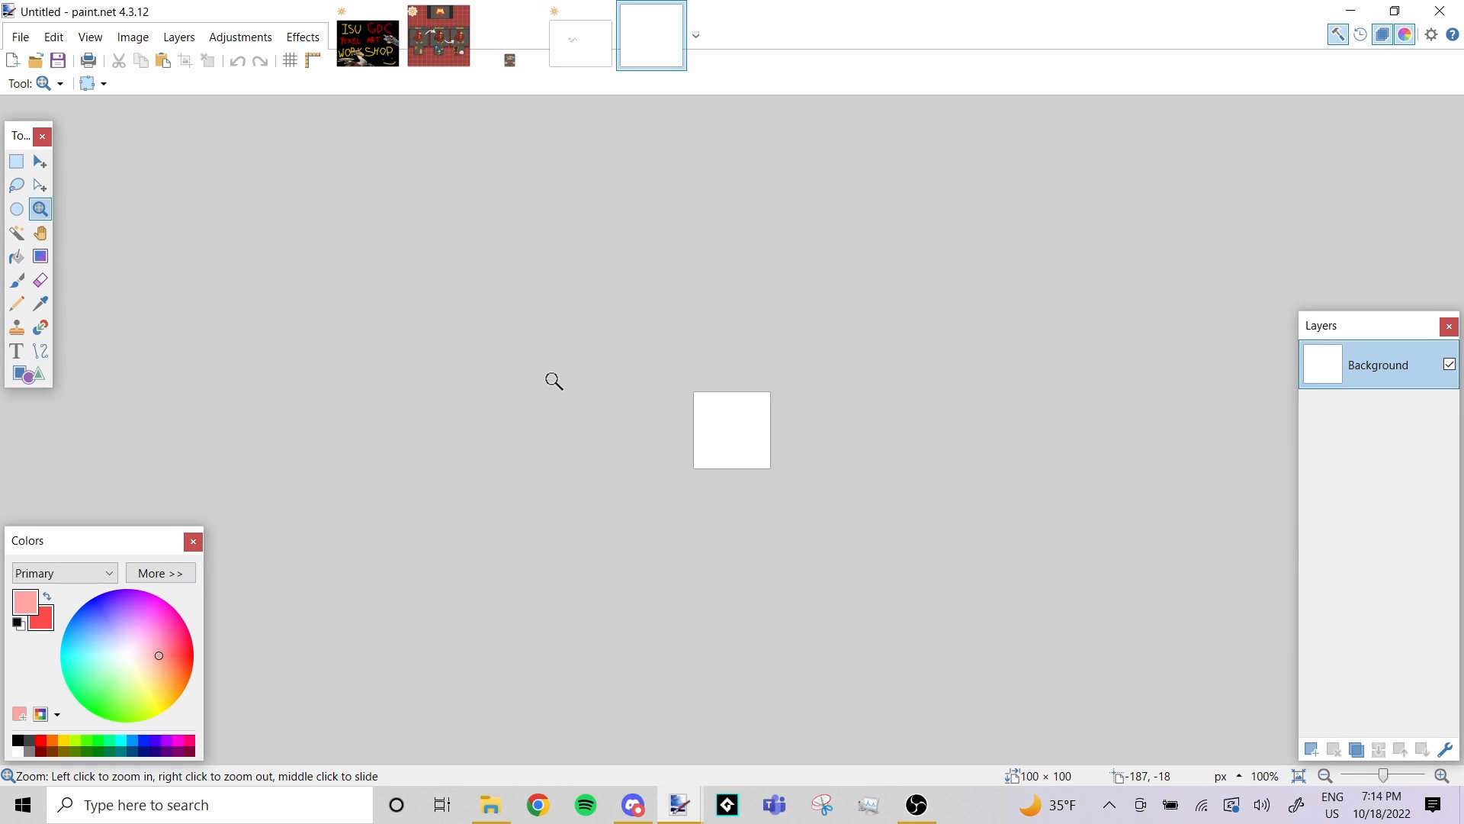
click(735, 440)
click(736, 431)
click(735, 416)
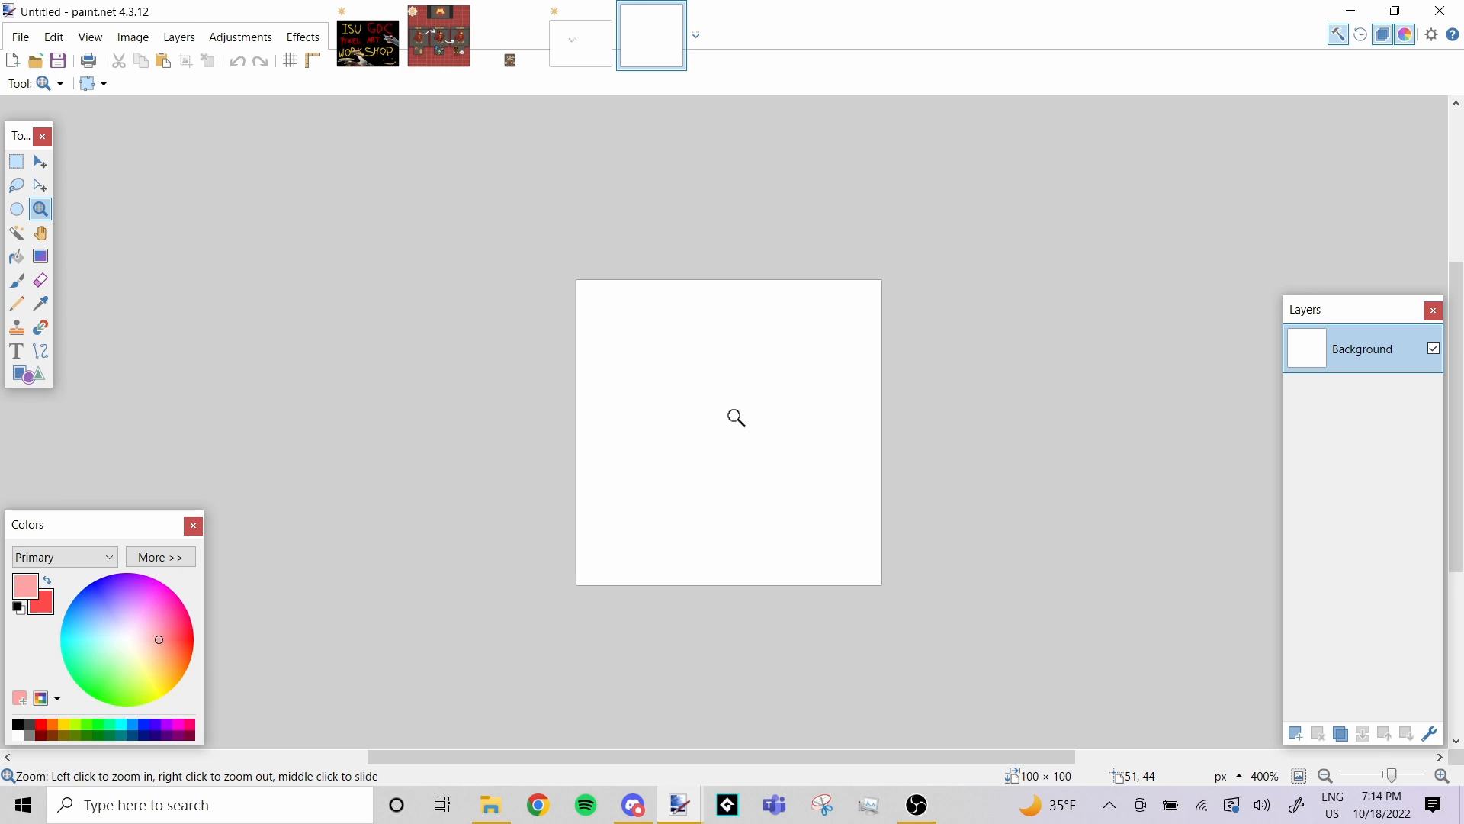
Select a rectangle about 29 × 17 pixels near the blank canvas's upper-left corner, and deselect it
click(16, 160)
drag(607, 317, 693, 367)
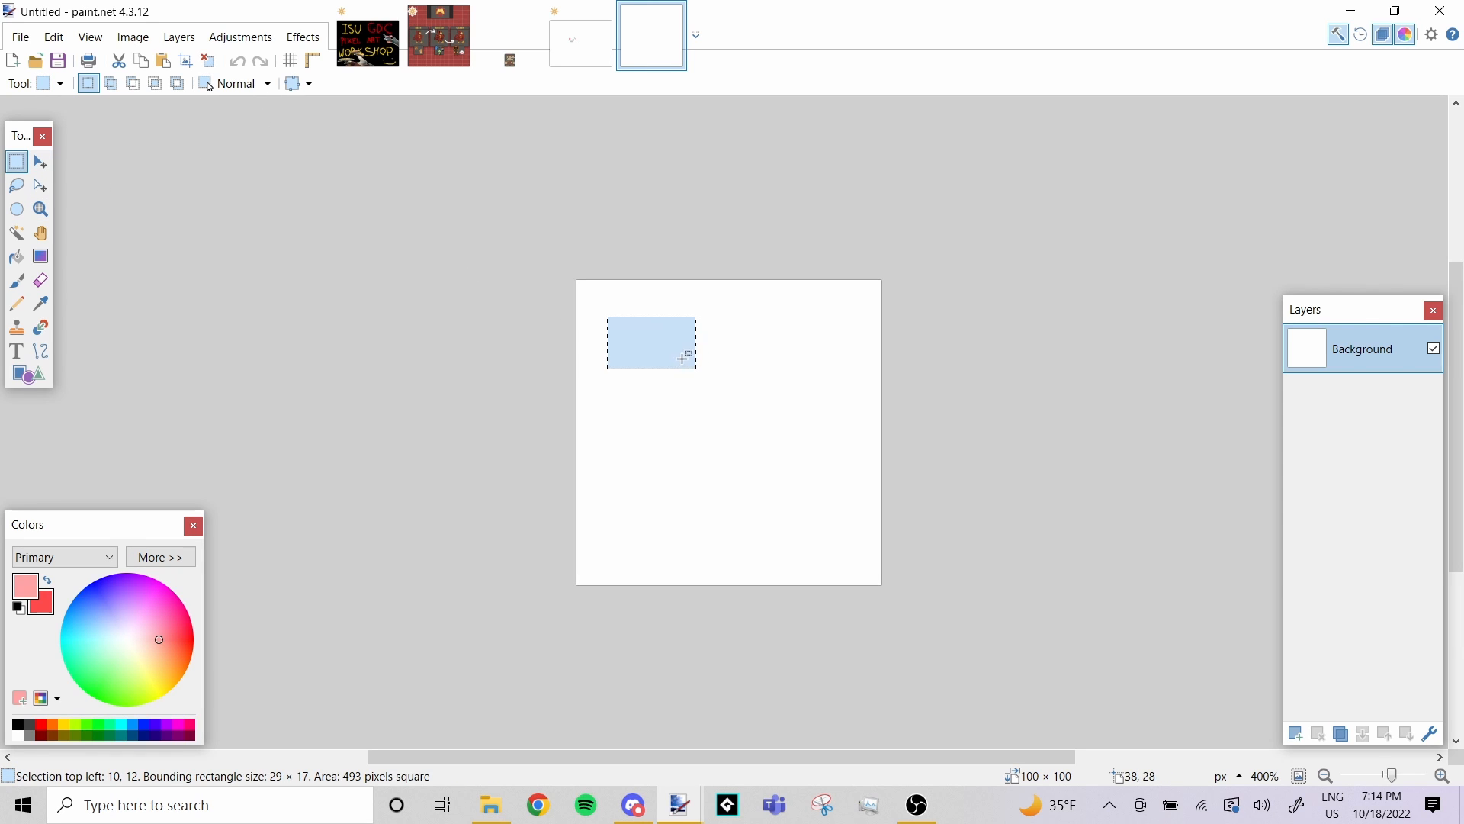
click(681, 353)
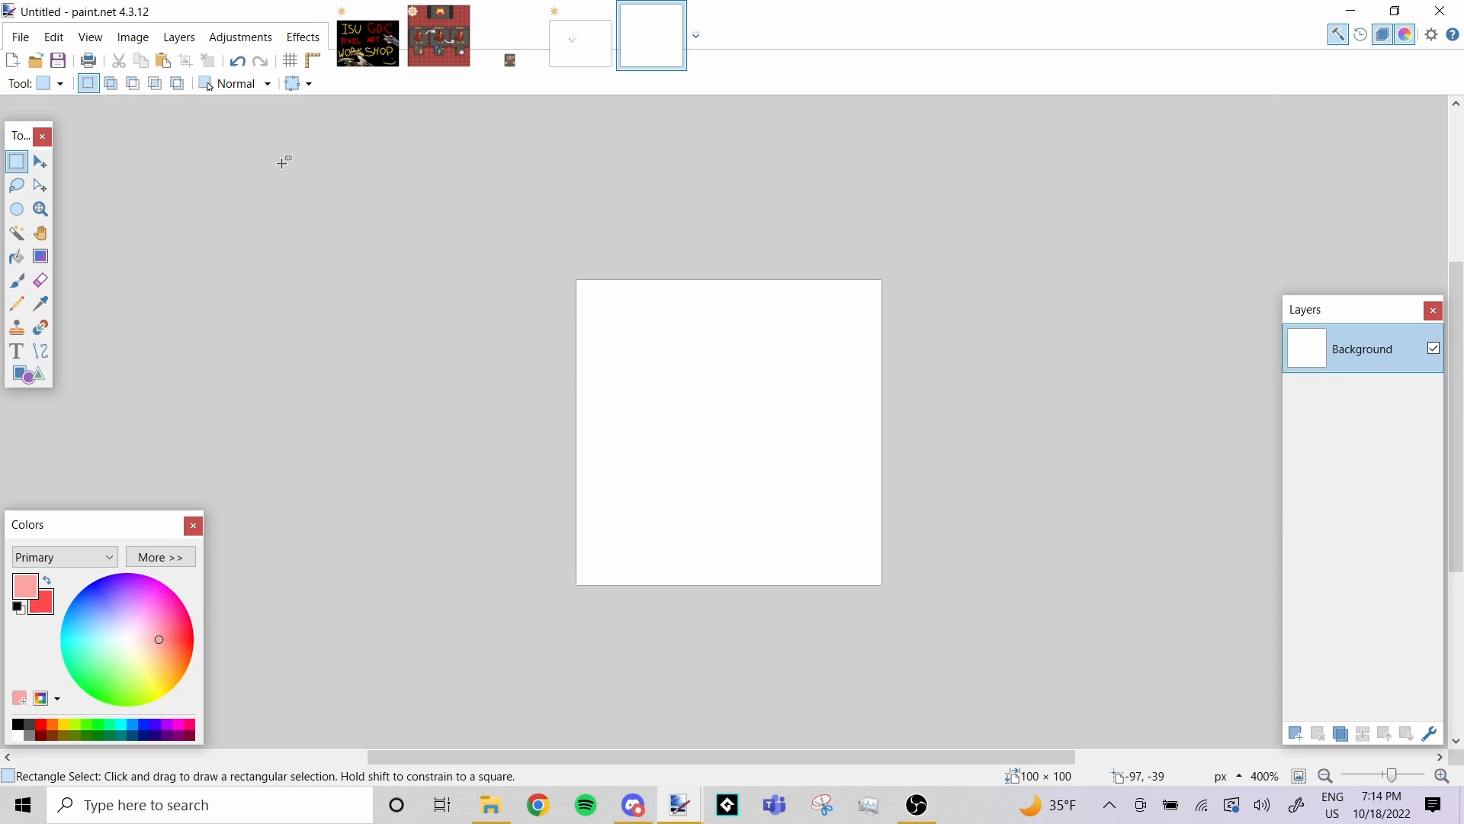
Turn on the pixel grid for the new canvas, and inspect it at 800% zoom
click(290, 61)
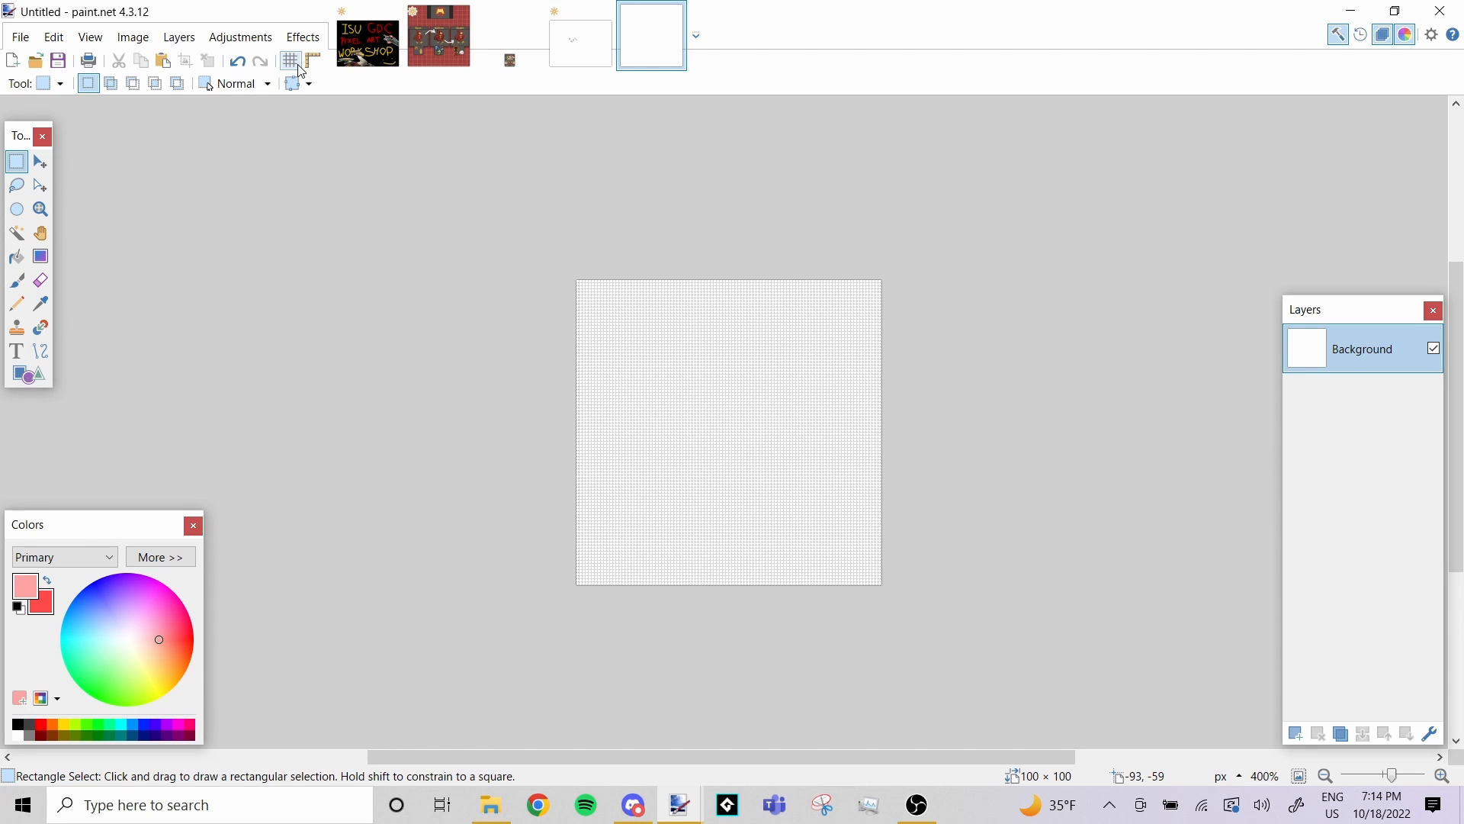
click(41, 209)
click(690, 405)
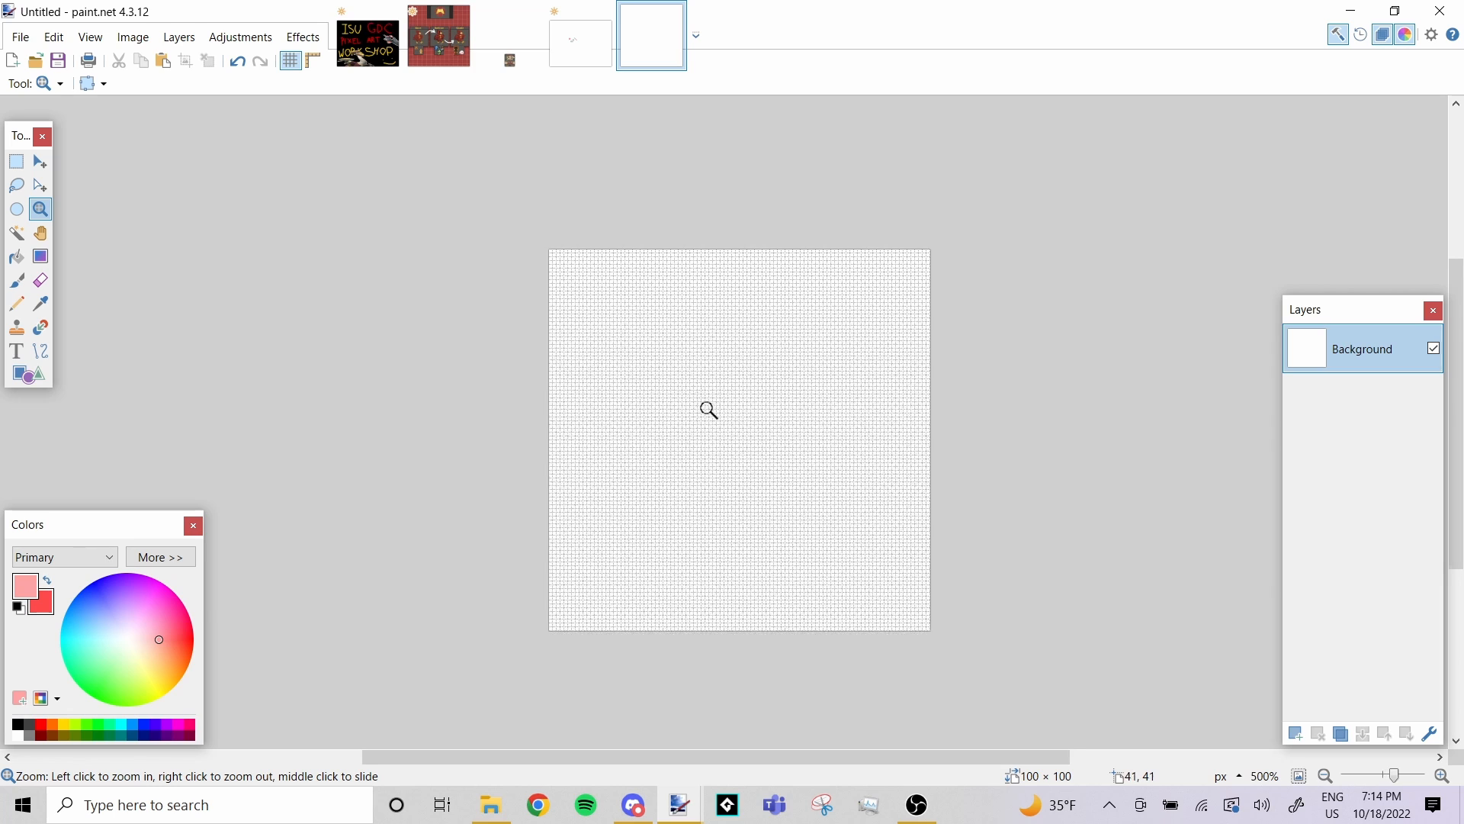
click(710, 410)
click(710, 410)
click(709, 410)
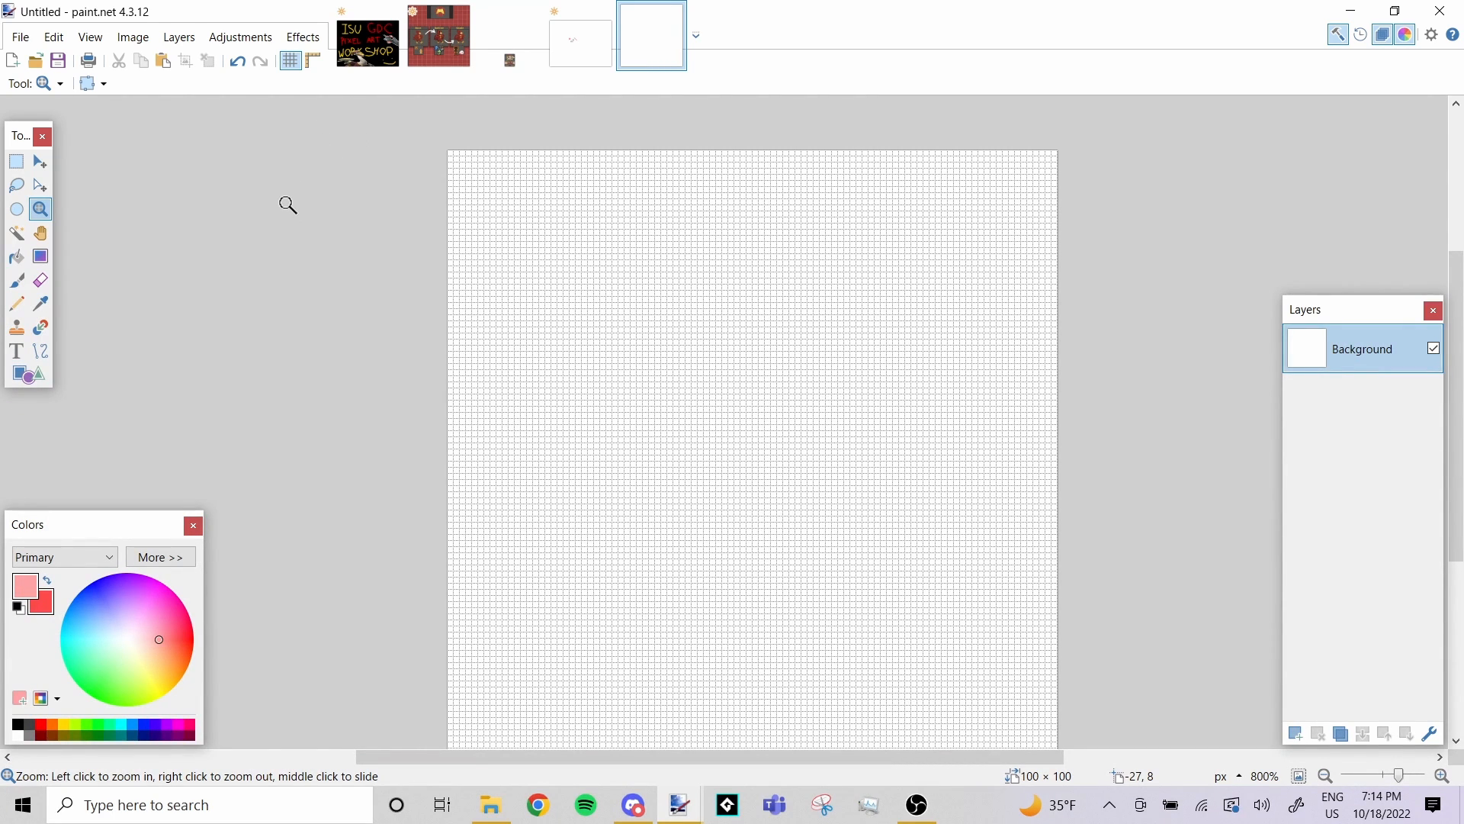
Show the rulers around the canvas, and hide them again
click(315, 61)
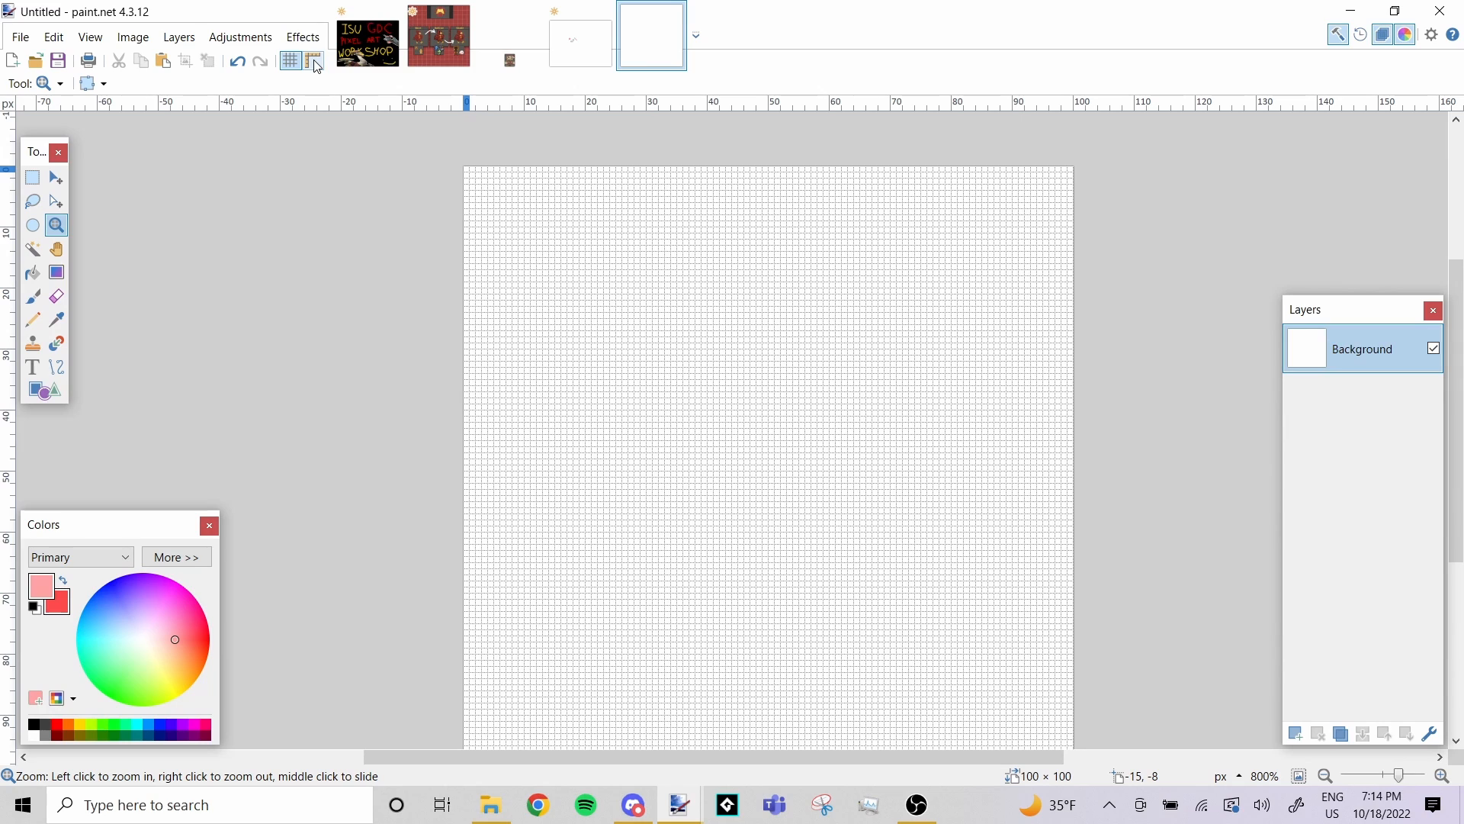
click(314, 60)
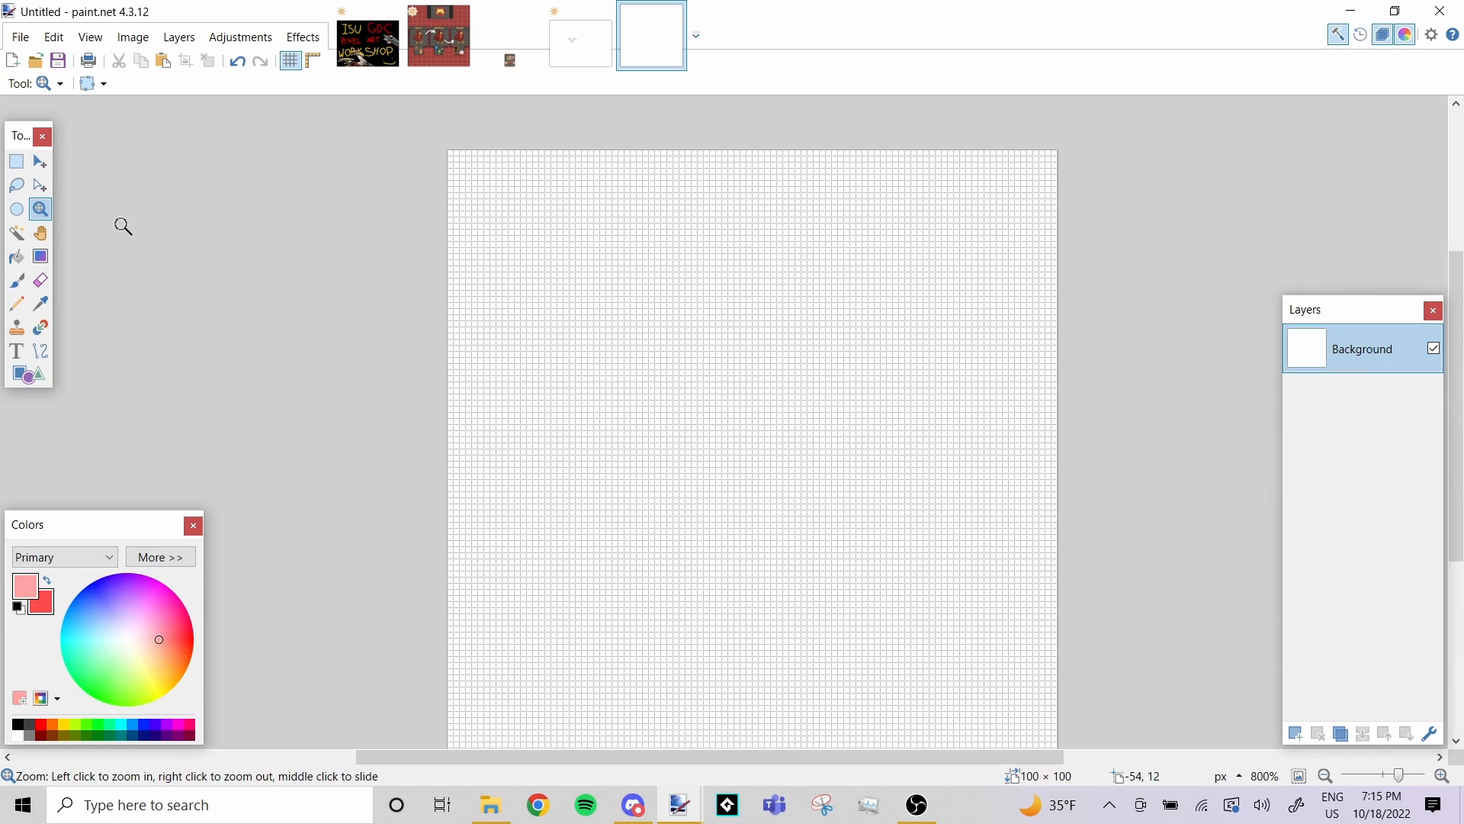
Try an Ellipse shape outline about 48 × 49 pixels in the middle of the canvas, and undo it
click(17, 280)
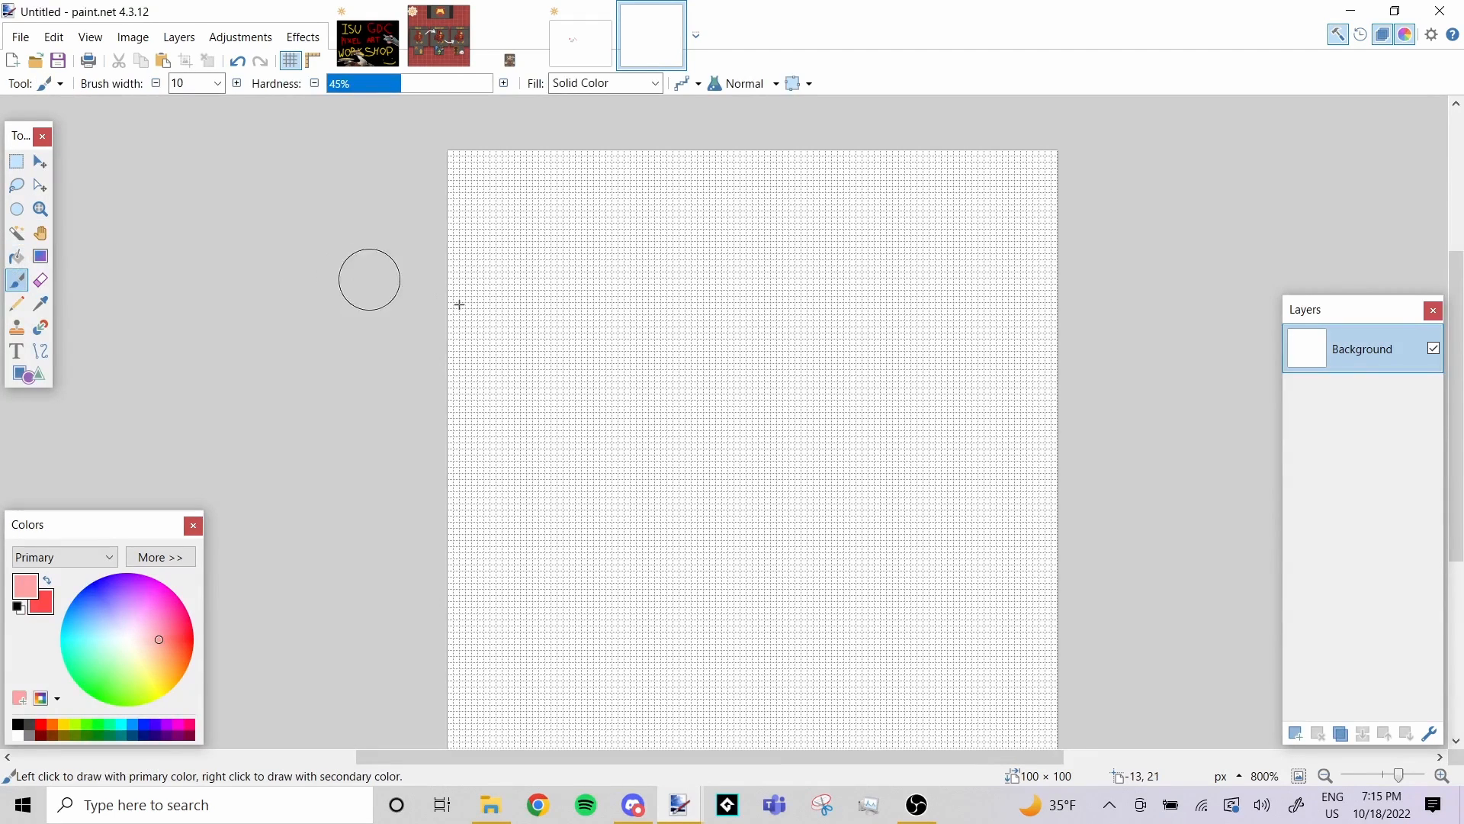
click(218, 88)
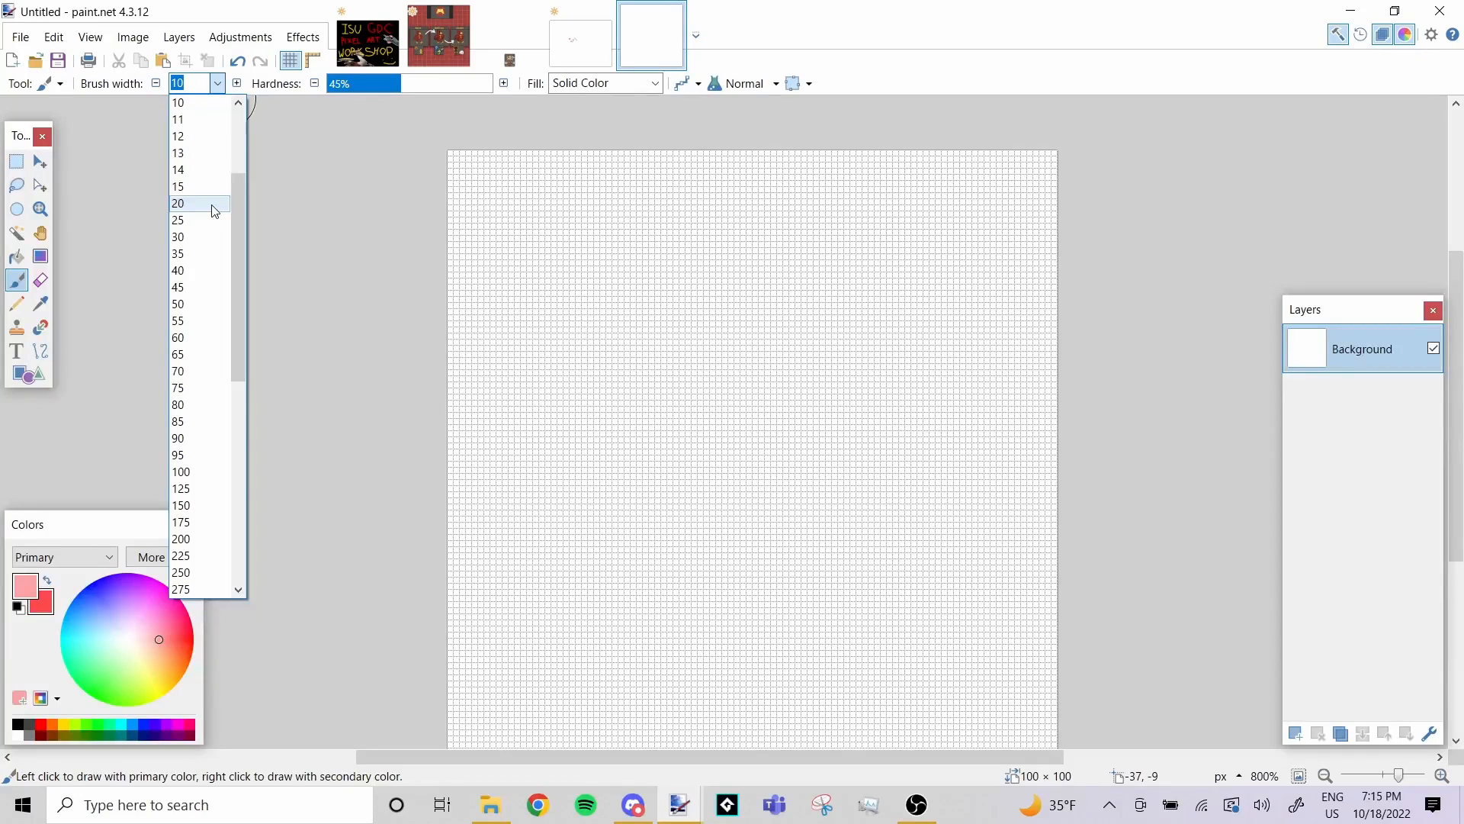
click(31, 376)
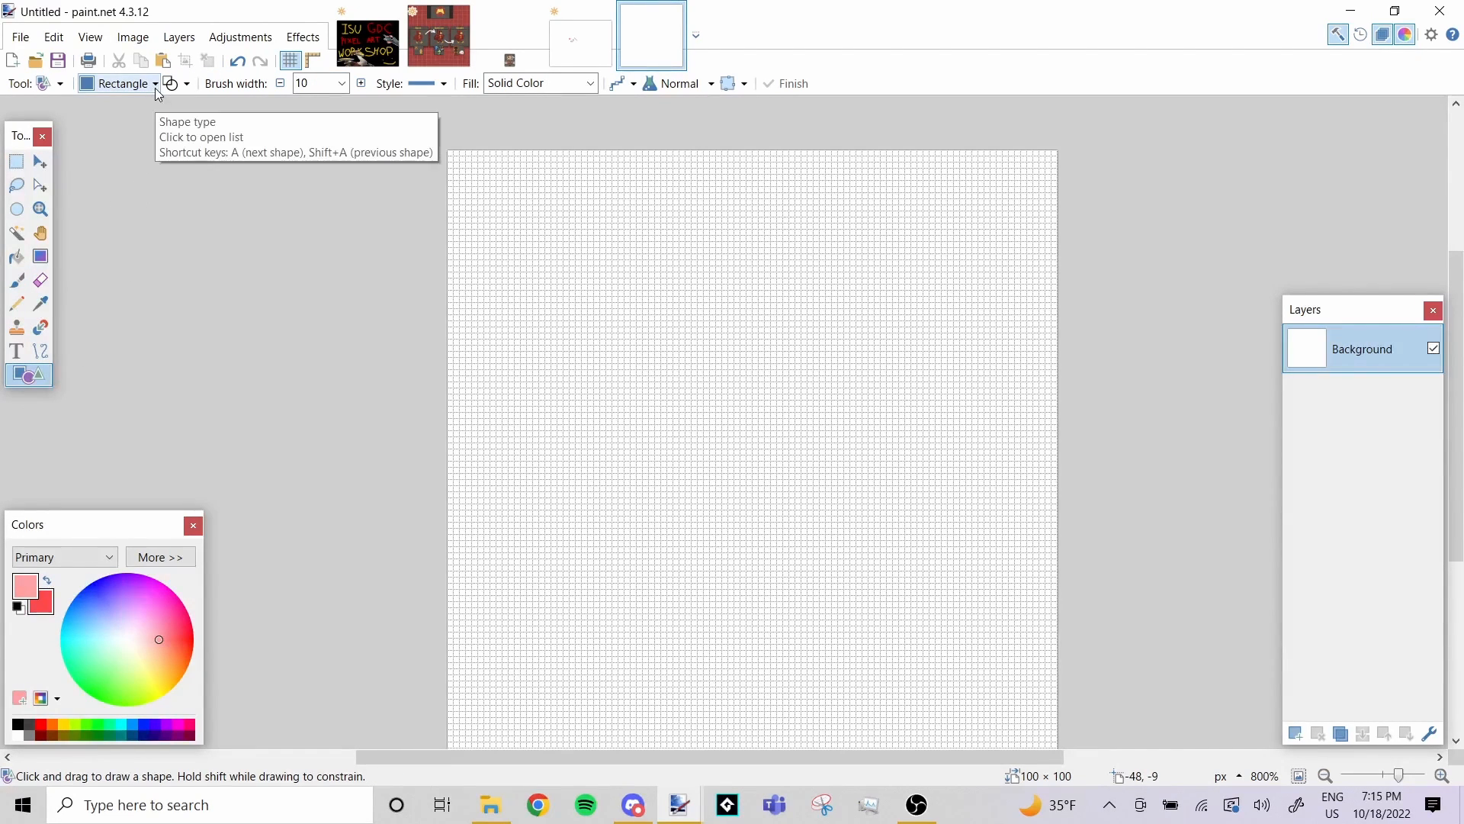
click(155, 84)
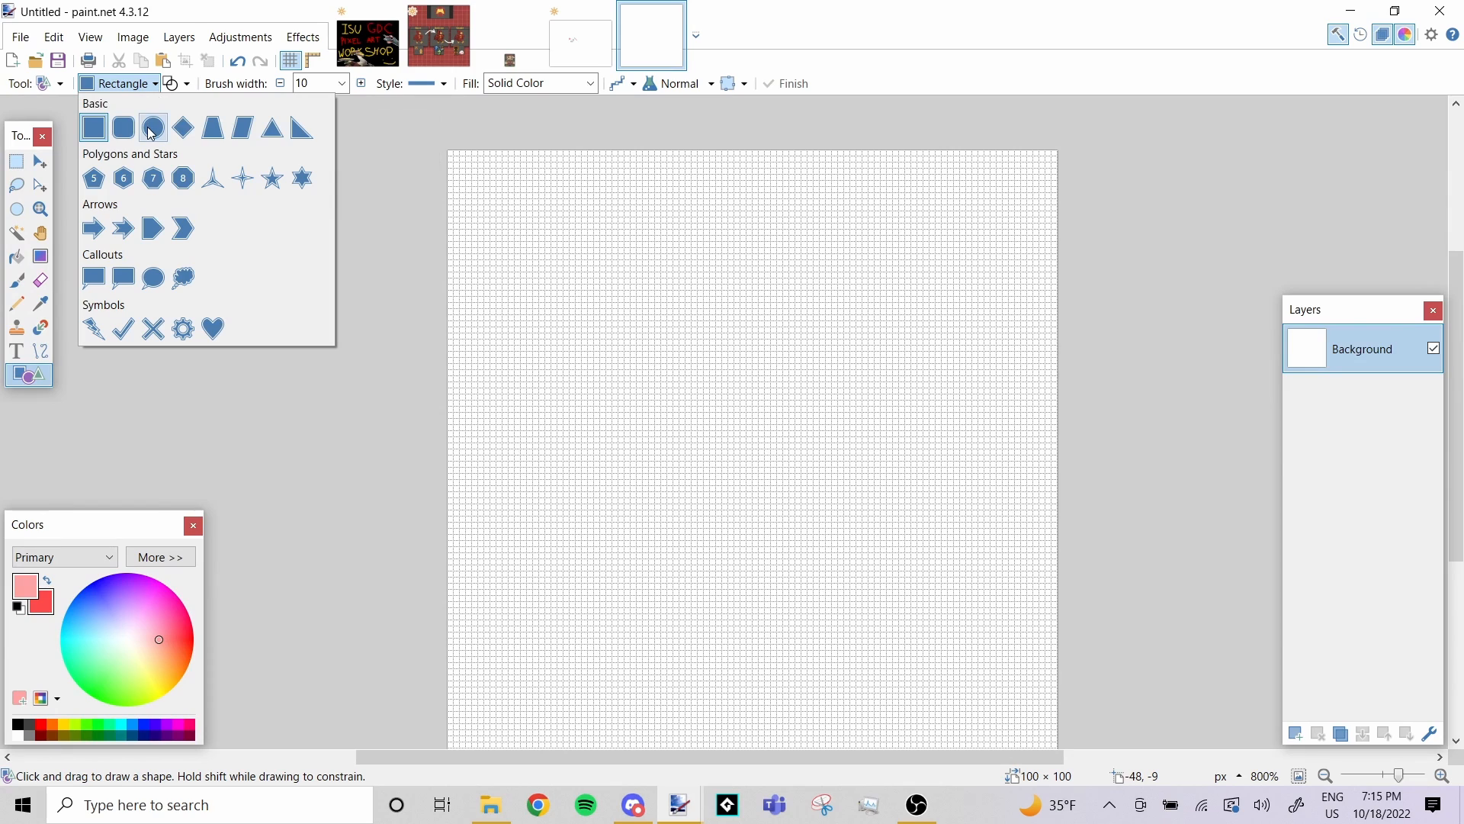
click(148, 125)
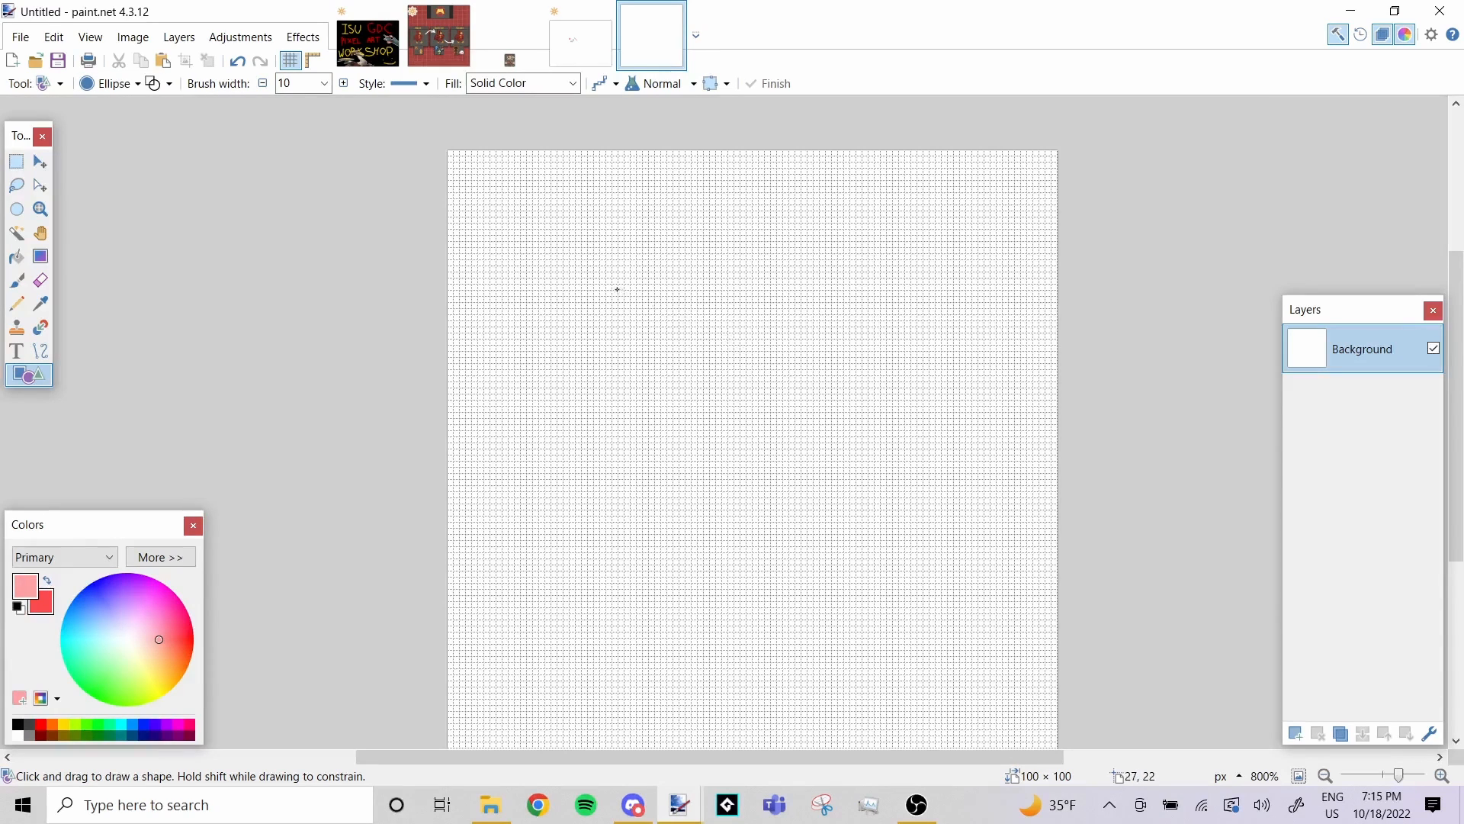
drag(611, 284, 904, 582)
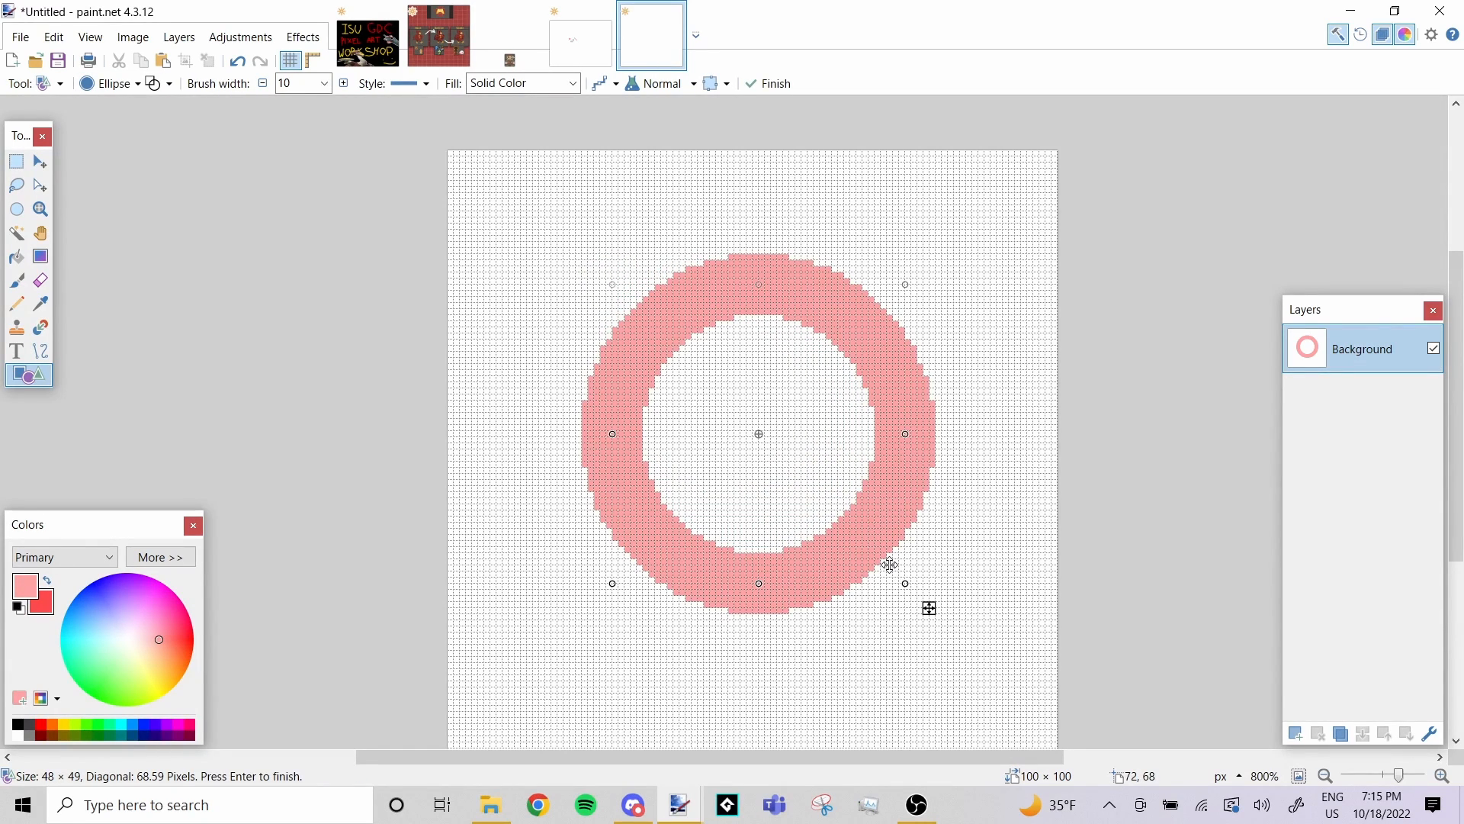
key(ctrl+z)
Switch to the Paintbrush and set its brush width to 24
click(17, 281)
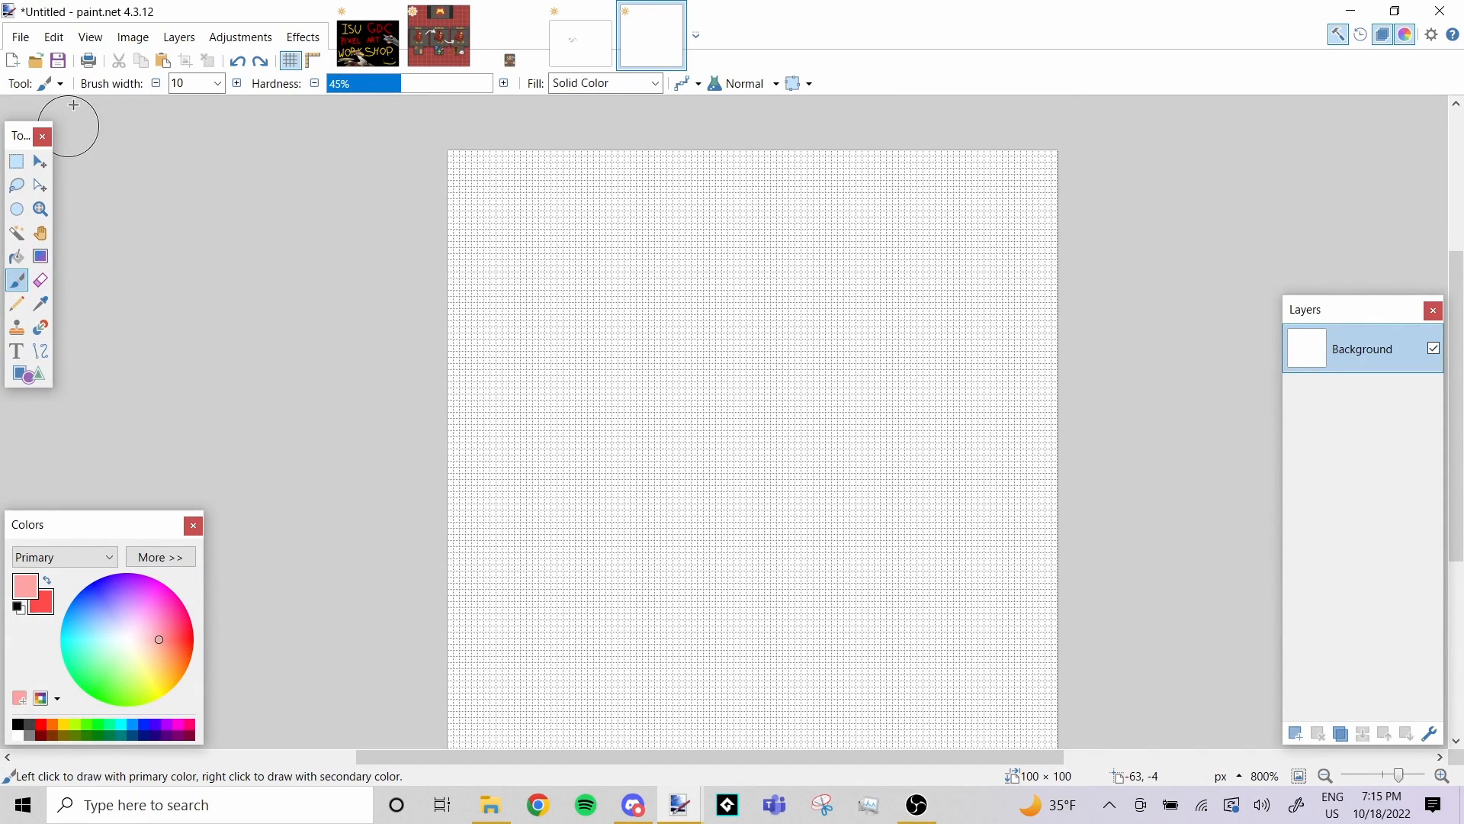
double_click(189, 80)
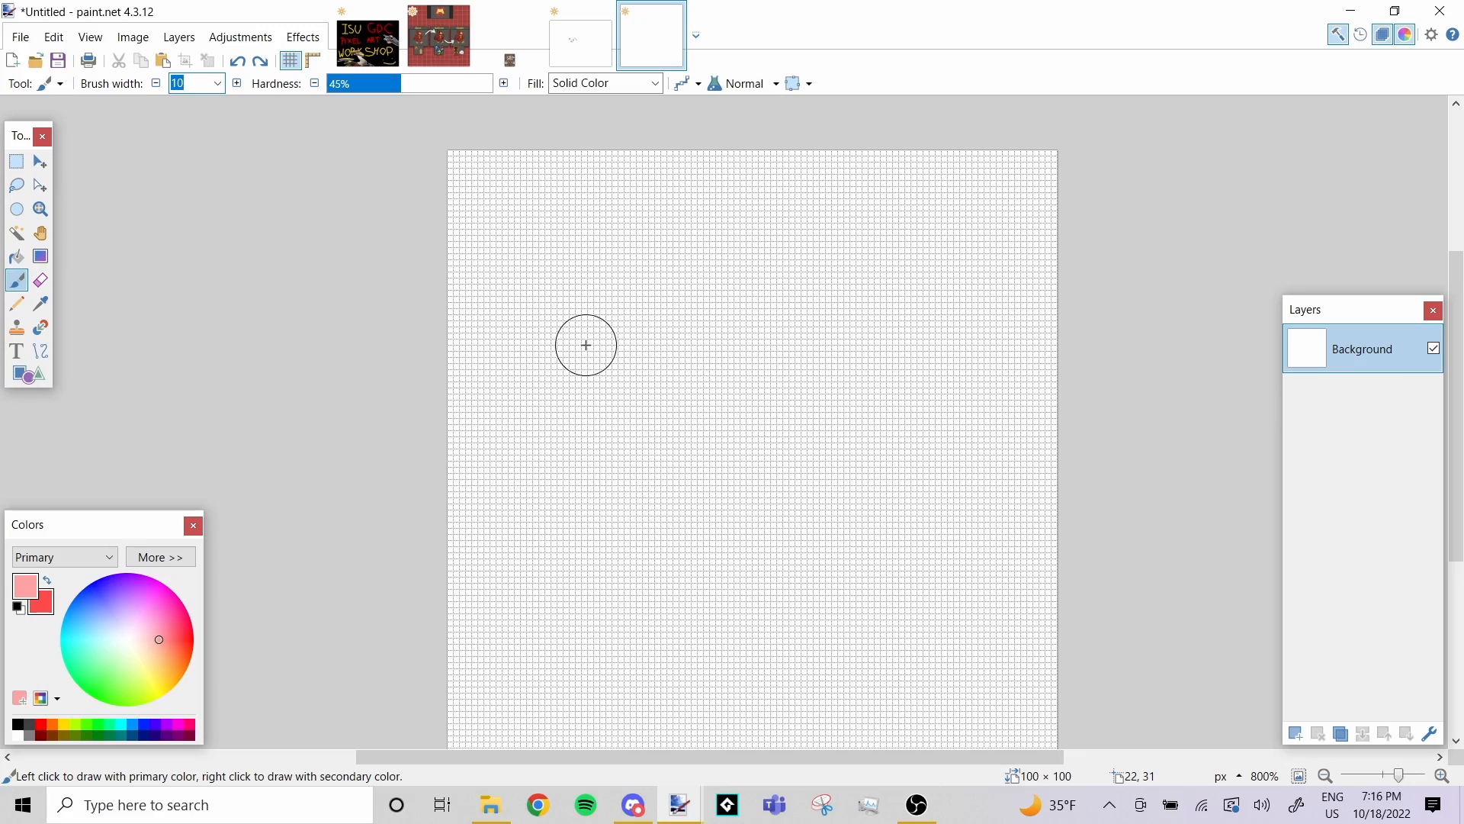
text(24)
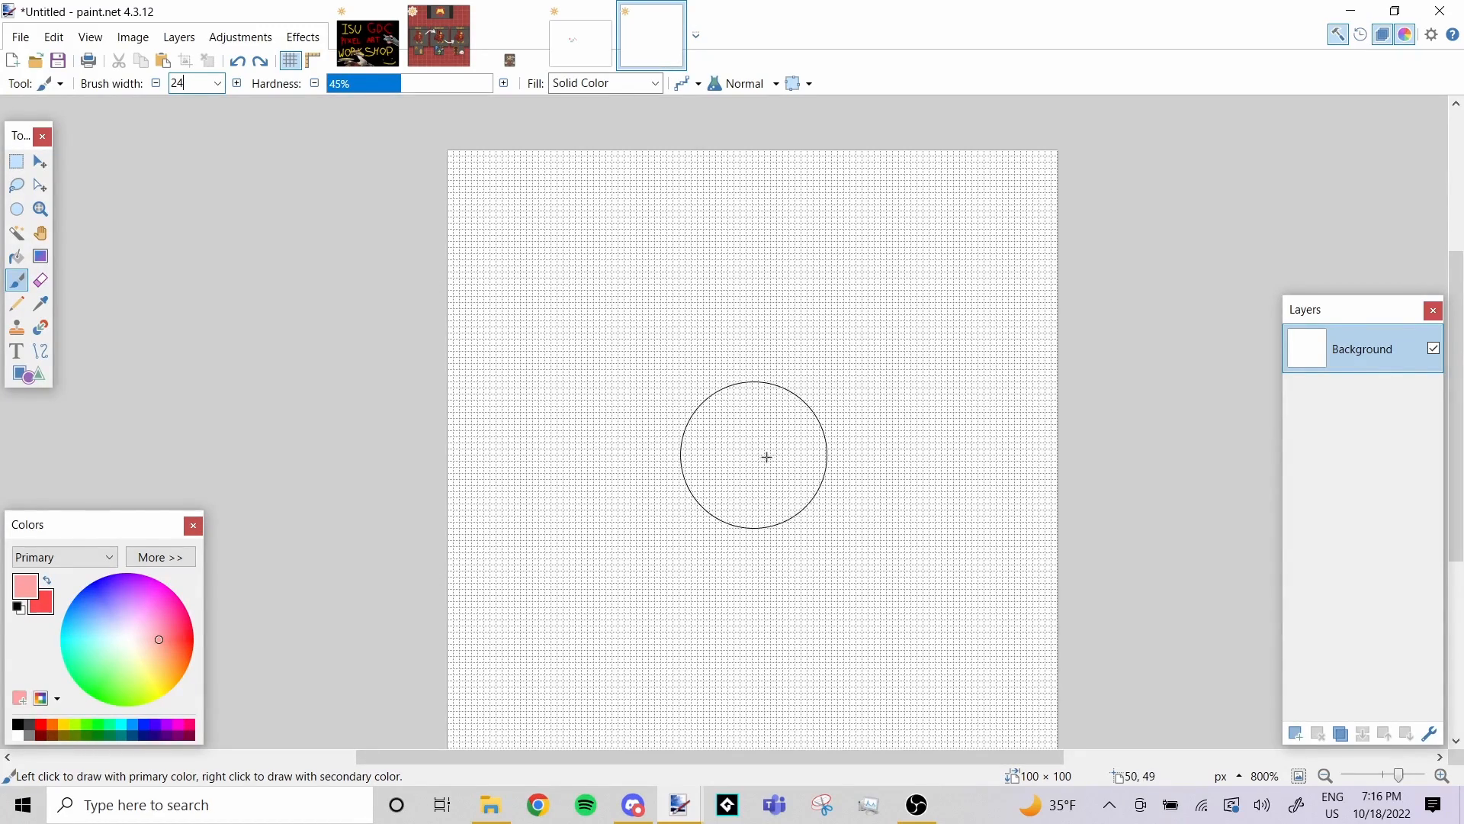
scroll(793, 456, up, 1)
drag(790, 478, 755, 394)
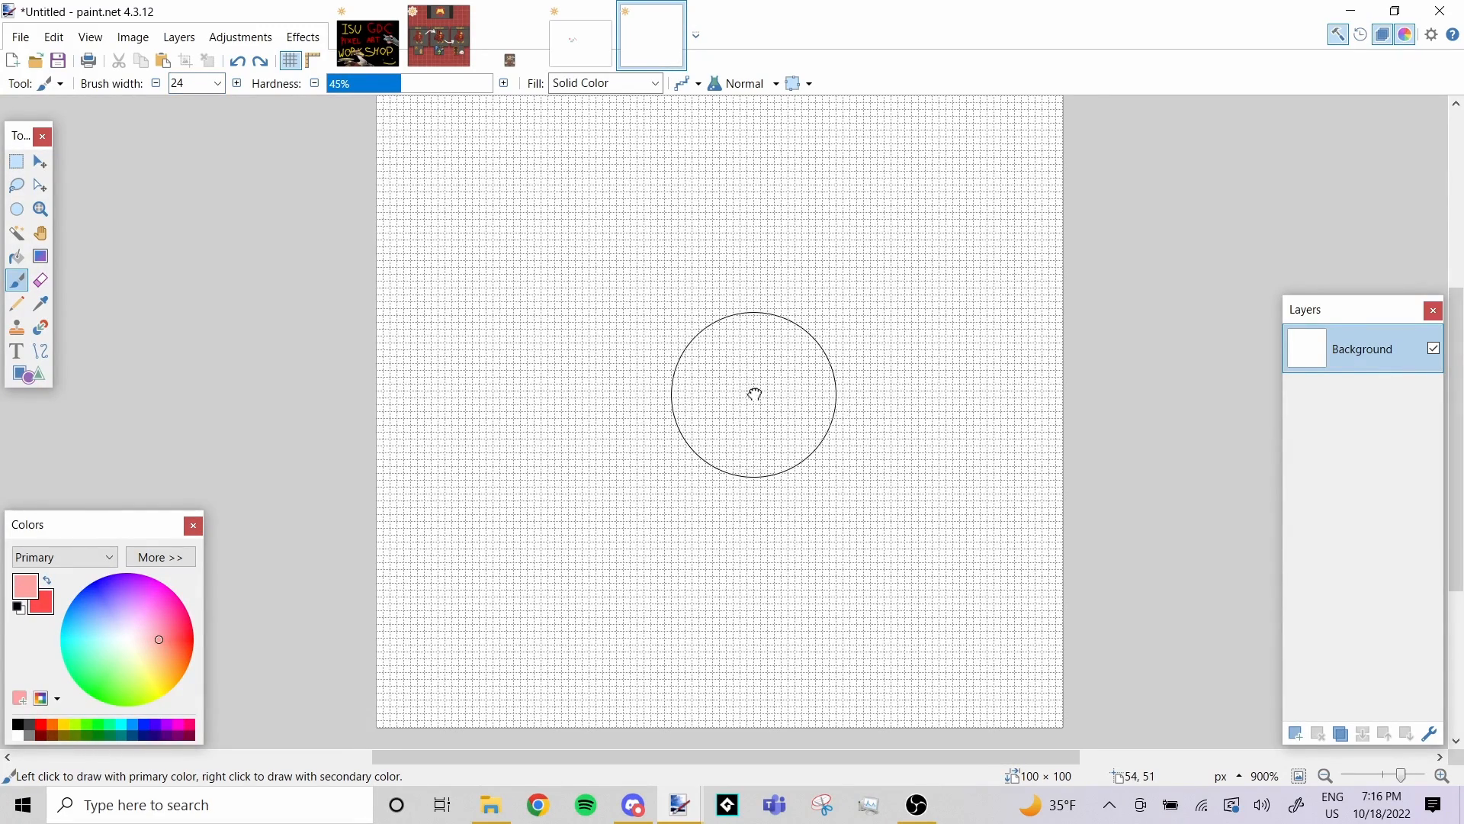
scroll(709, 355, up, 1)
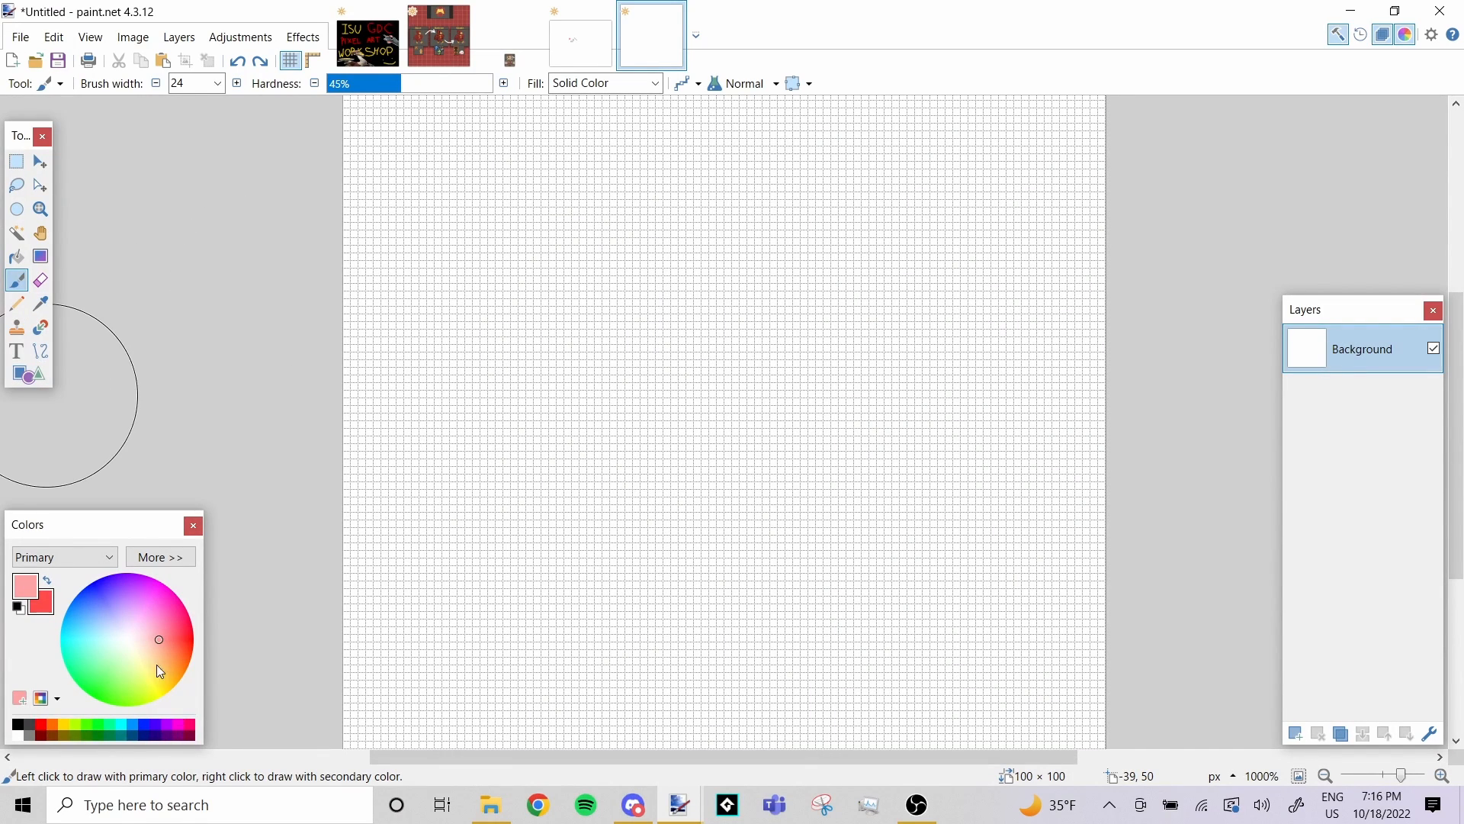
Expand the color settings, try pure red FF0000 with its hue, saturation and value controls, and set the primary color to pink FF7FED
click(147, 559)
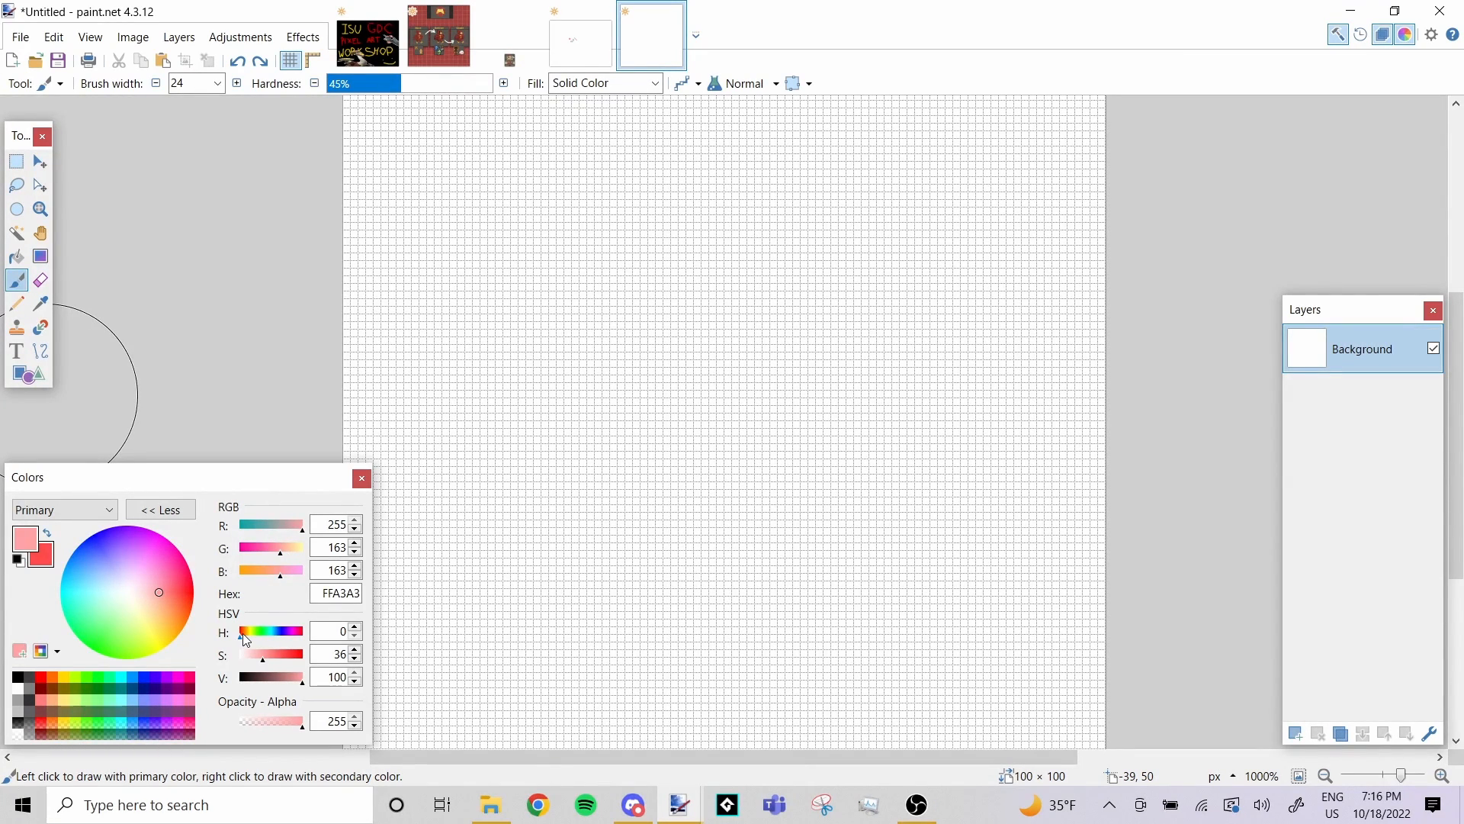
click(42, 677)
mouse_move(244, 632)
mouse_down()
mouse_move(306, 632)
mouse_move(222, 626)
mouse_move(272, 631)
mouse_move(233, 632)
mouse_up()
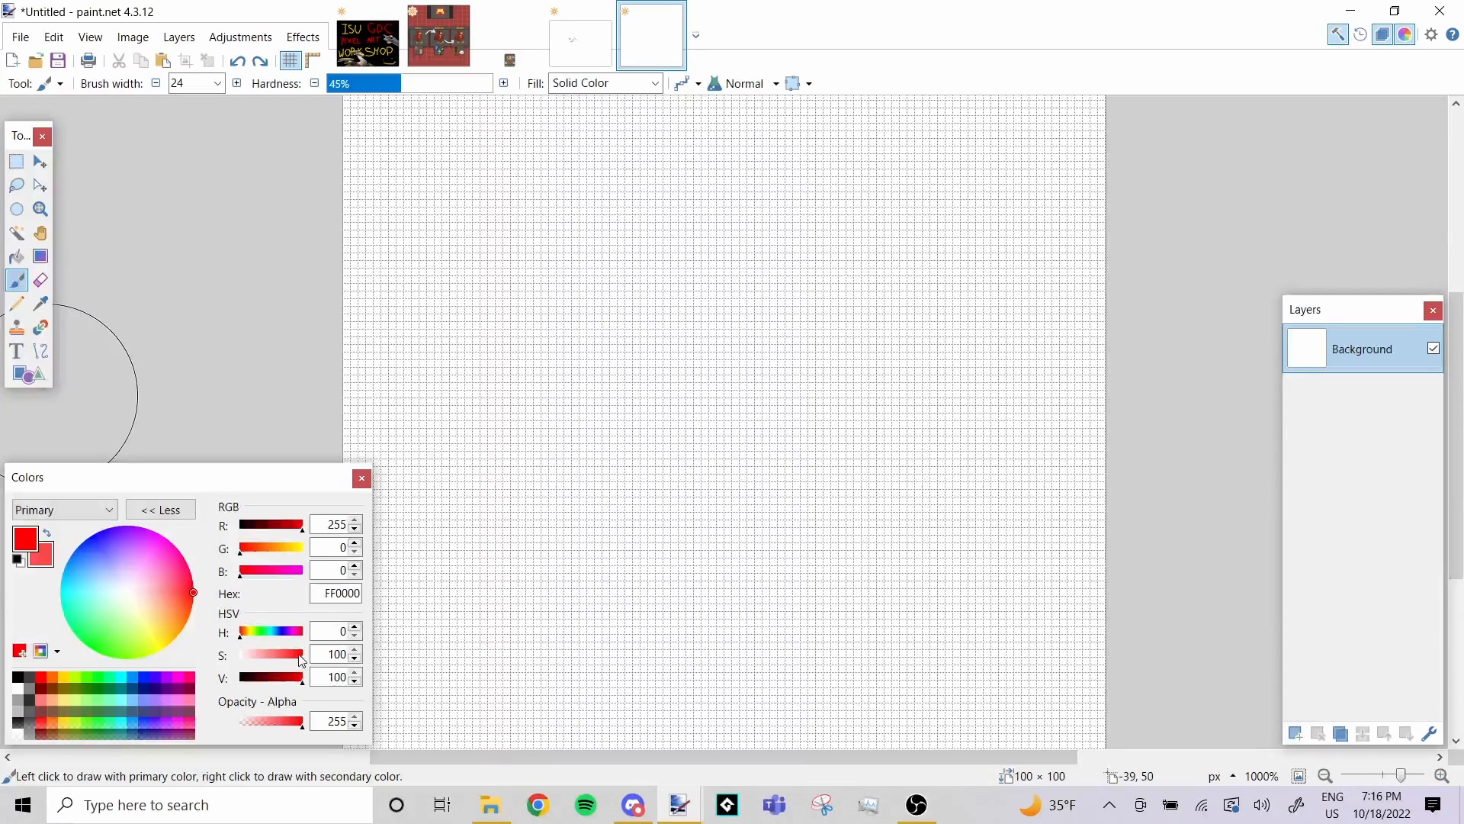
mouse_move(303, 661)
mouse_down()
mouse_move(203, 658)
mouse_move(310, 656)
mouse_up()
mouse_move(299, 681)
mouse_down()
mouse_move(216, 681)
mouse_move(314, 677)
mouse_up()
click(180, 698)
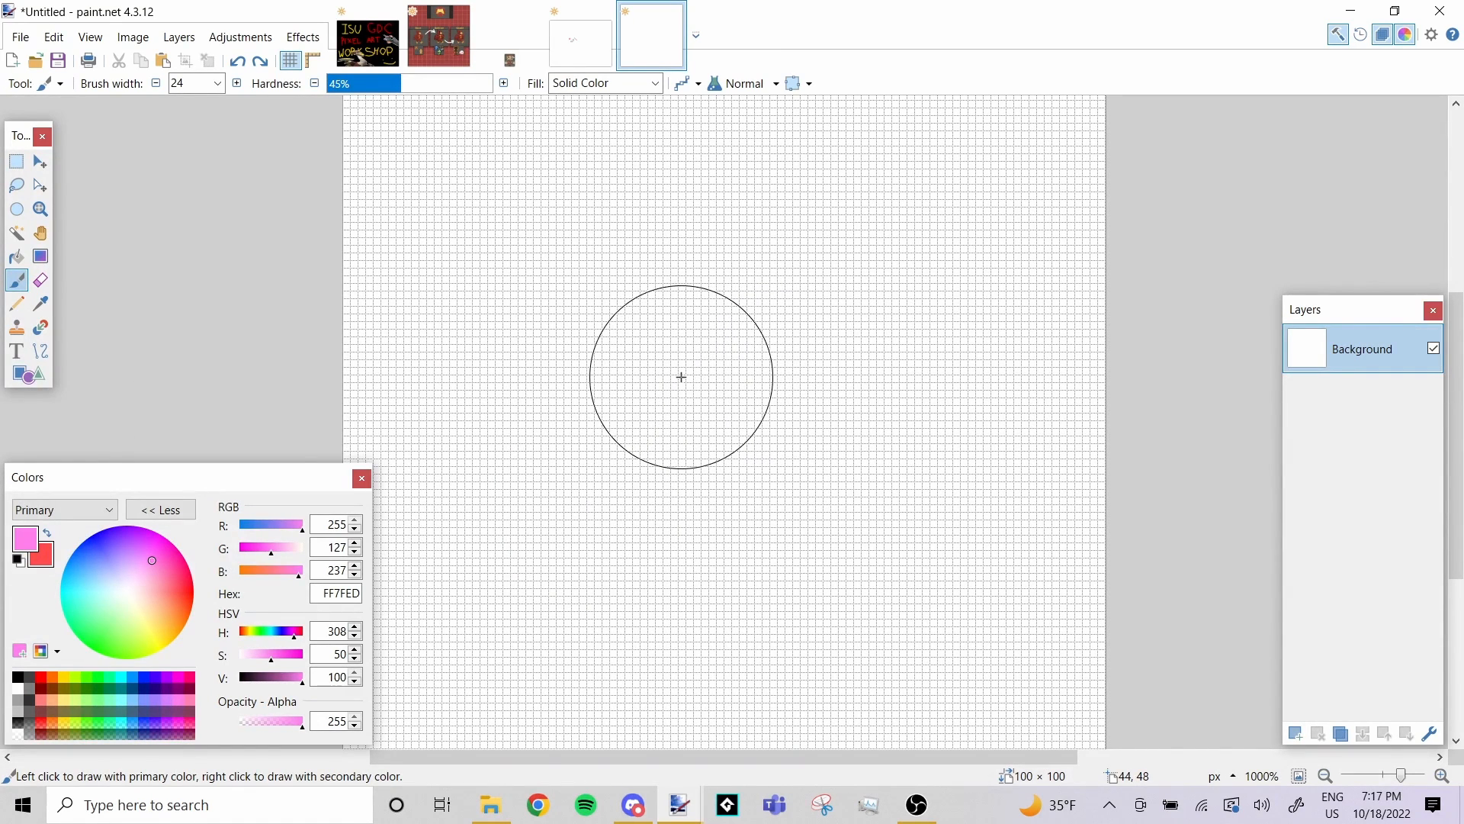
Add a new layer above the Background and name it "Body"
scroll(681, 377, up, 1)
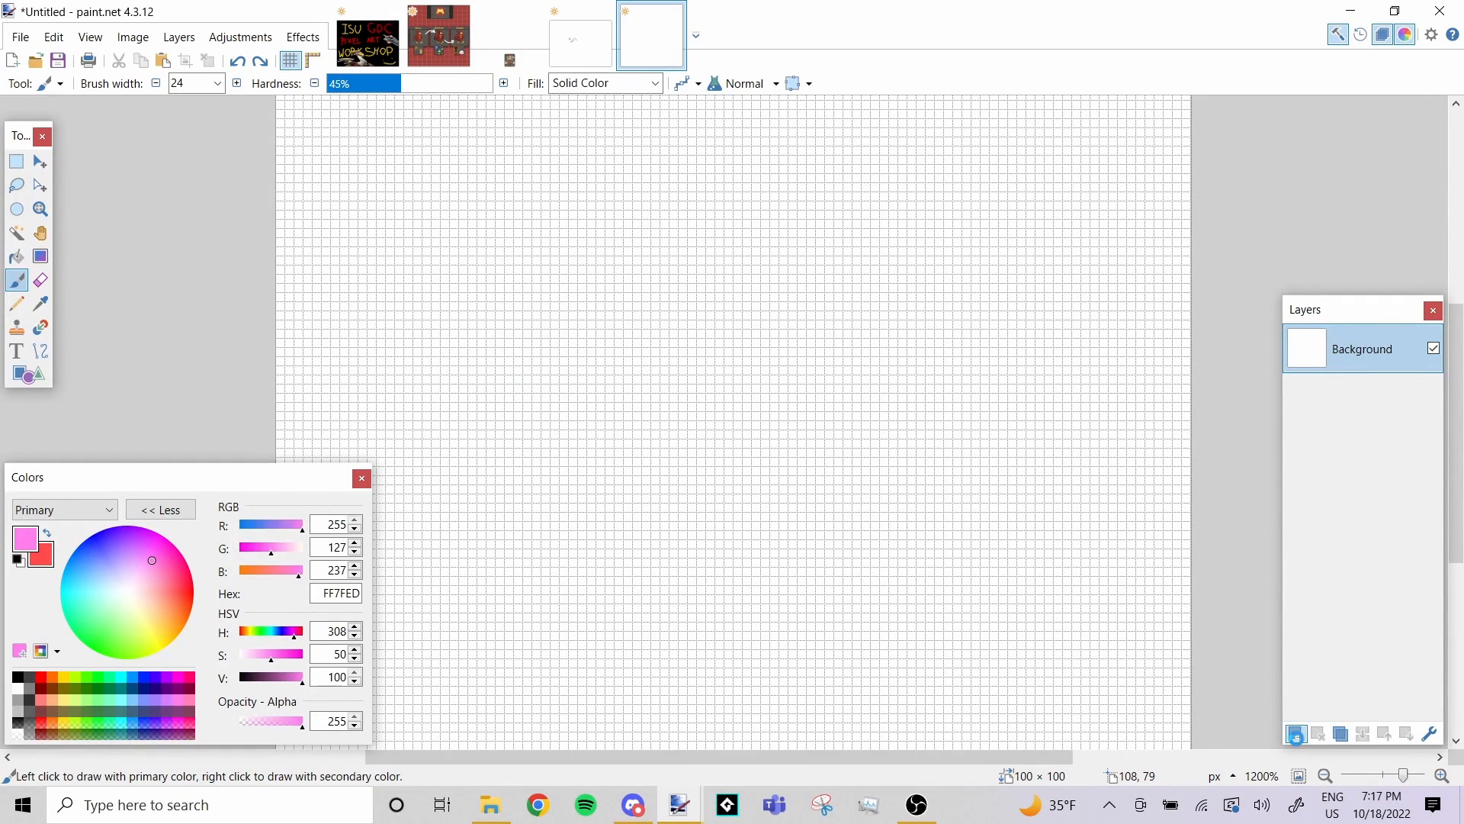
click(1298, 736)
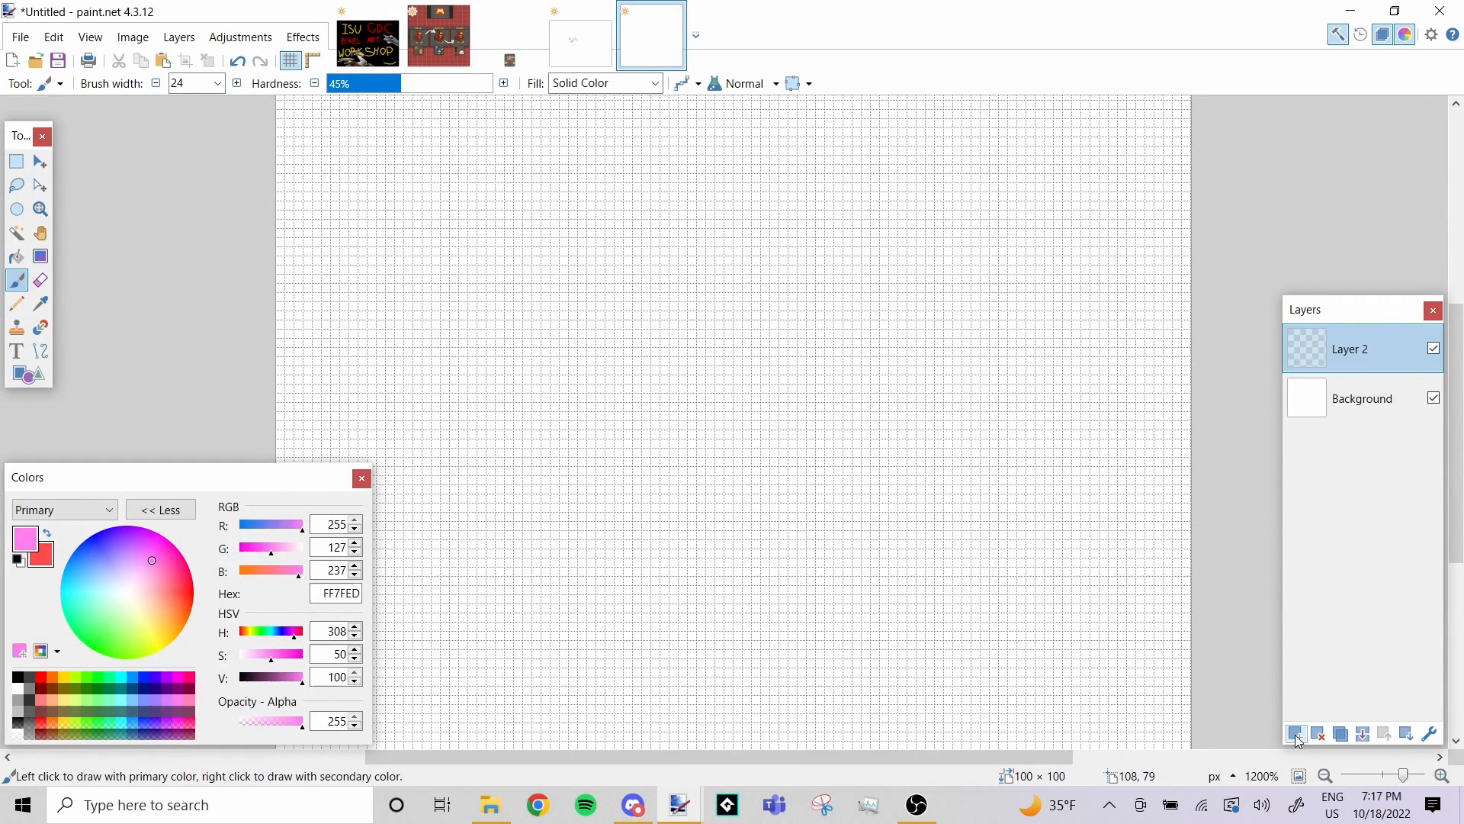
double_click(1367, 352)
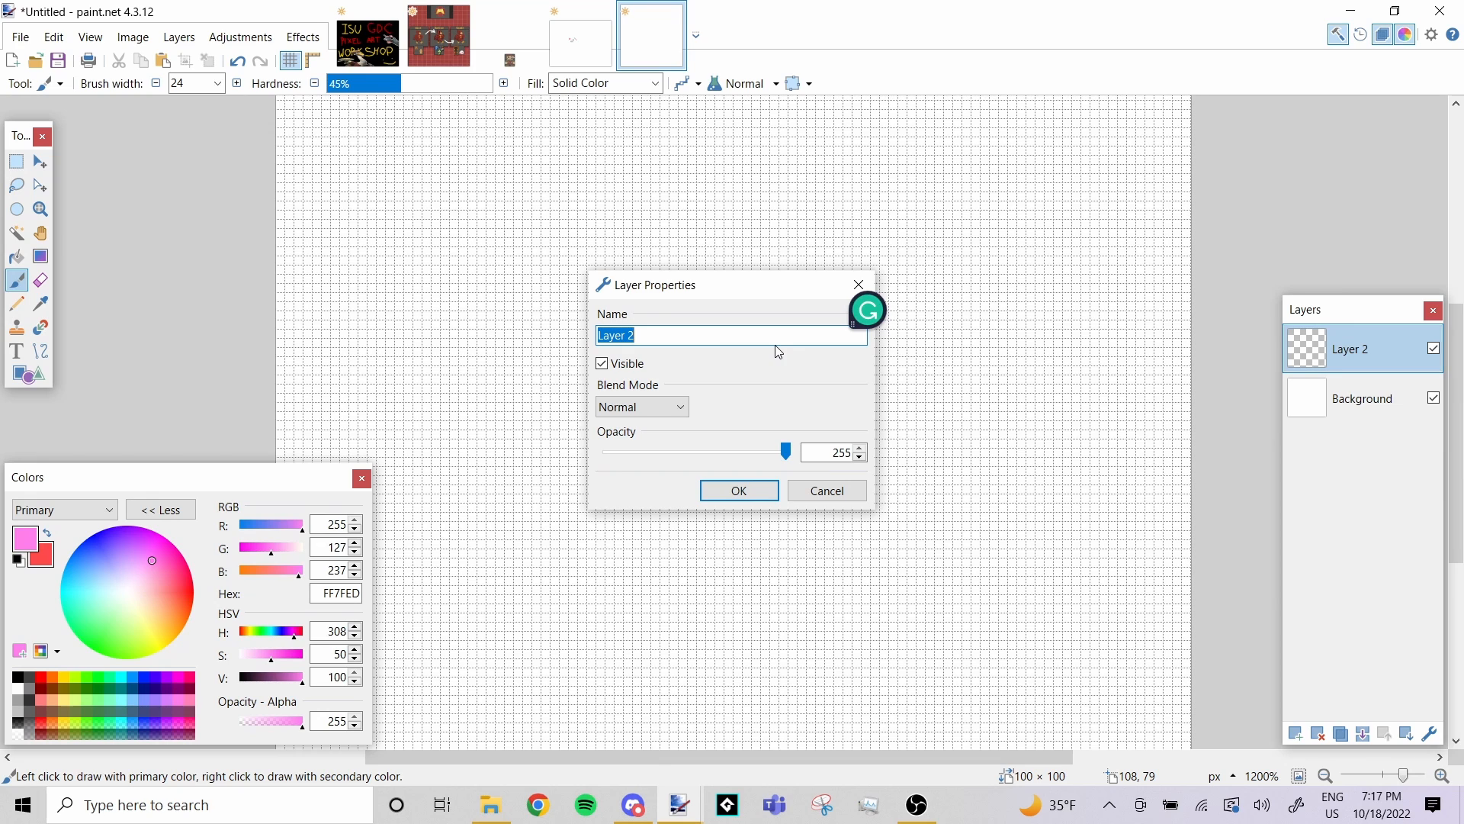
text(Body)
click(771, 494)
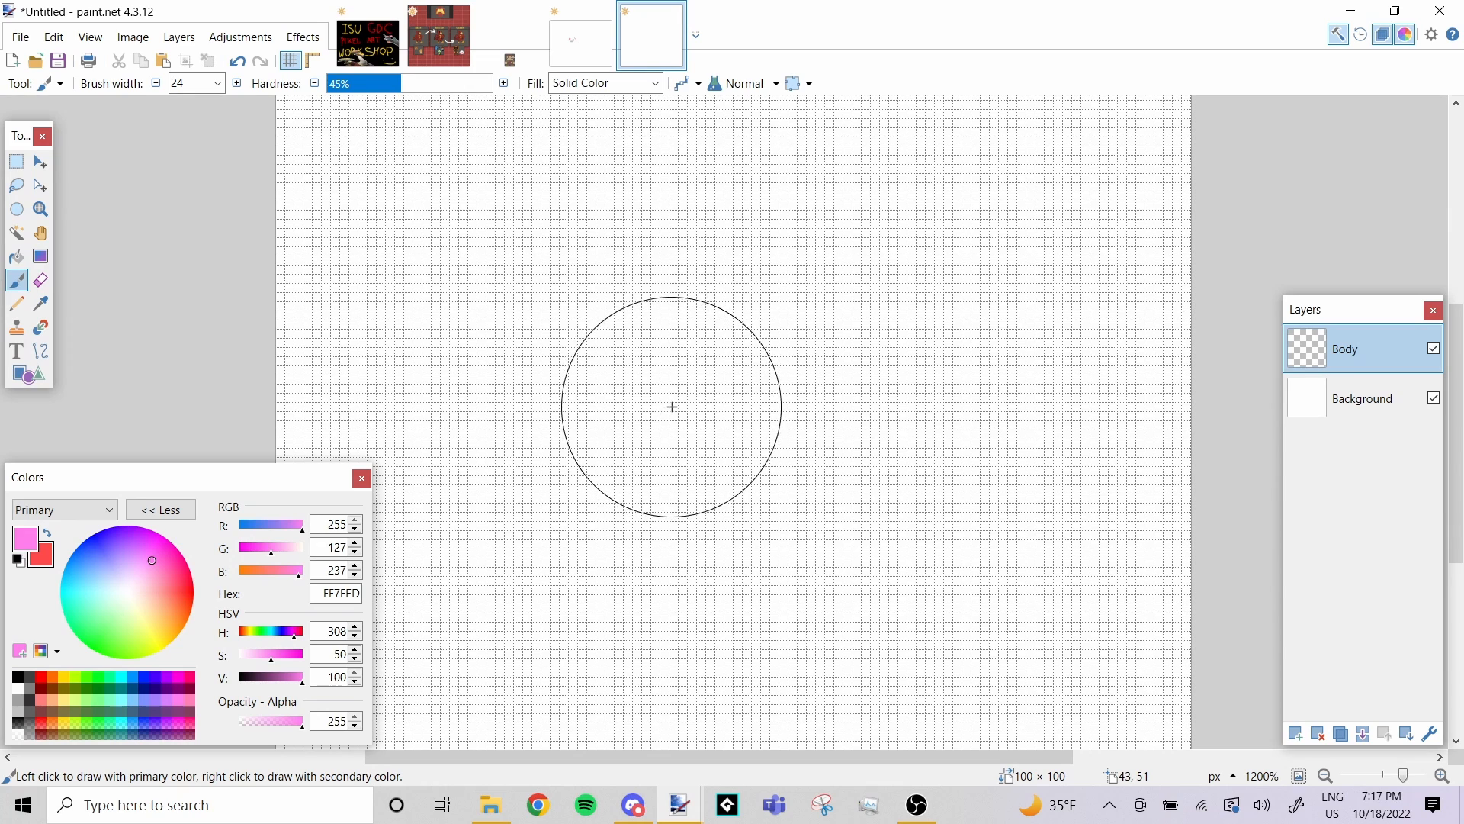
Paint a single pink circle about 24 pixels wide near the middle of the canvas on the Body layer
click(678, 404)
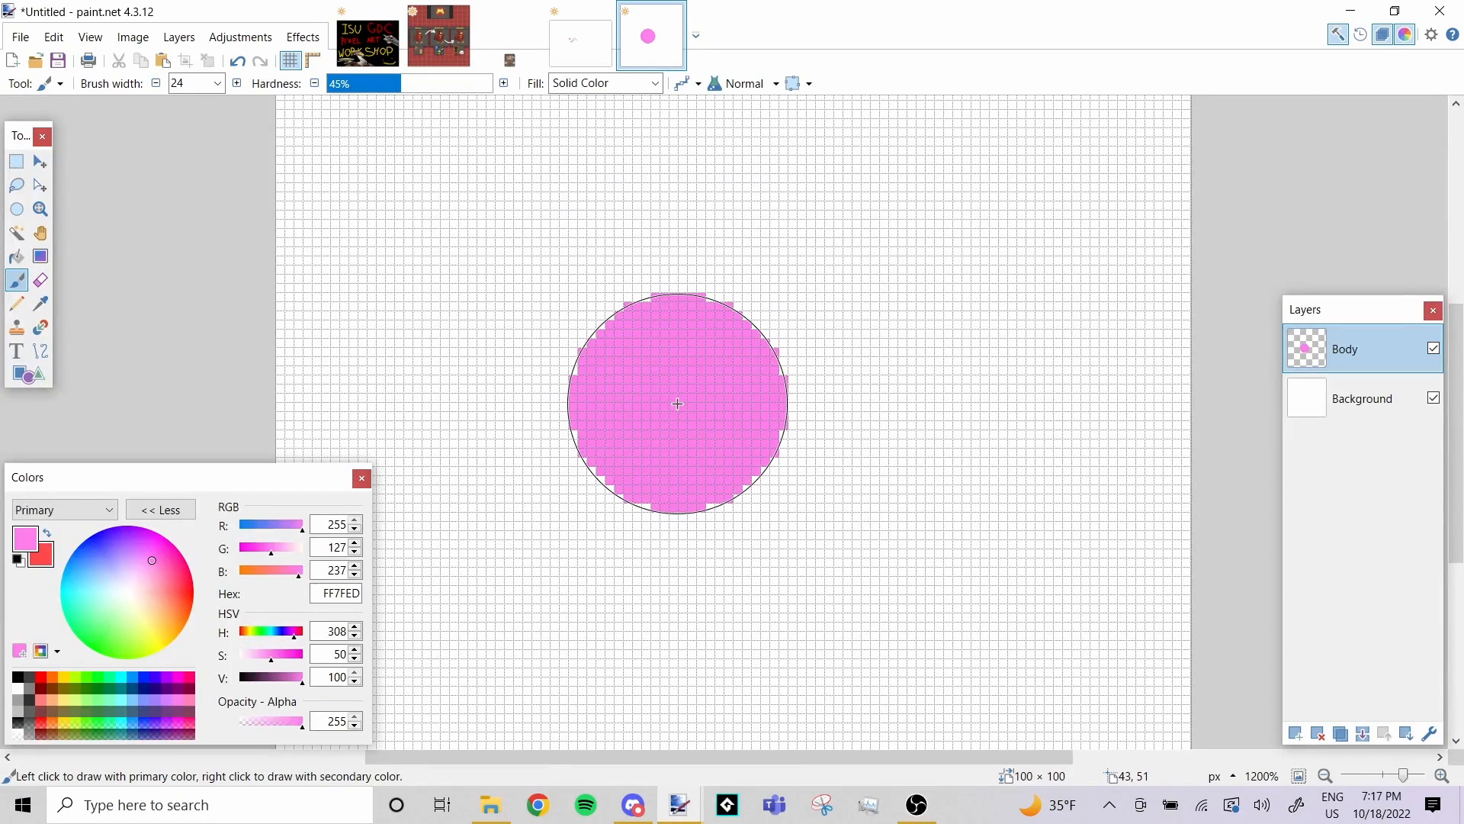
drag(678, 403, 677, 411)
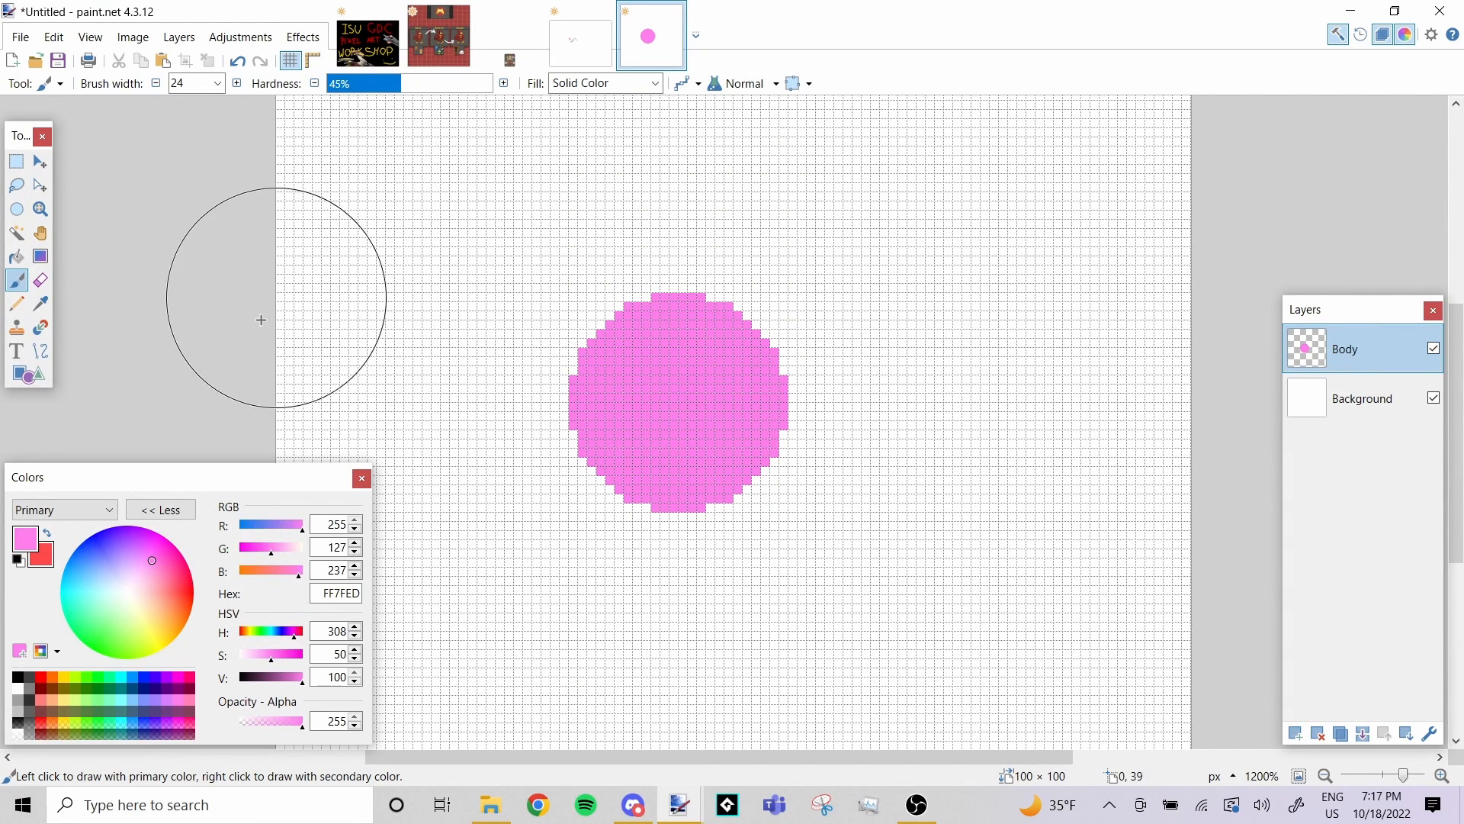
Select the Pencil tool, then show the Background layer of lecture.pdn and examine its shaded red shapes and green tile examples
click(15, 304)
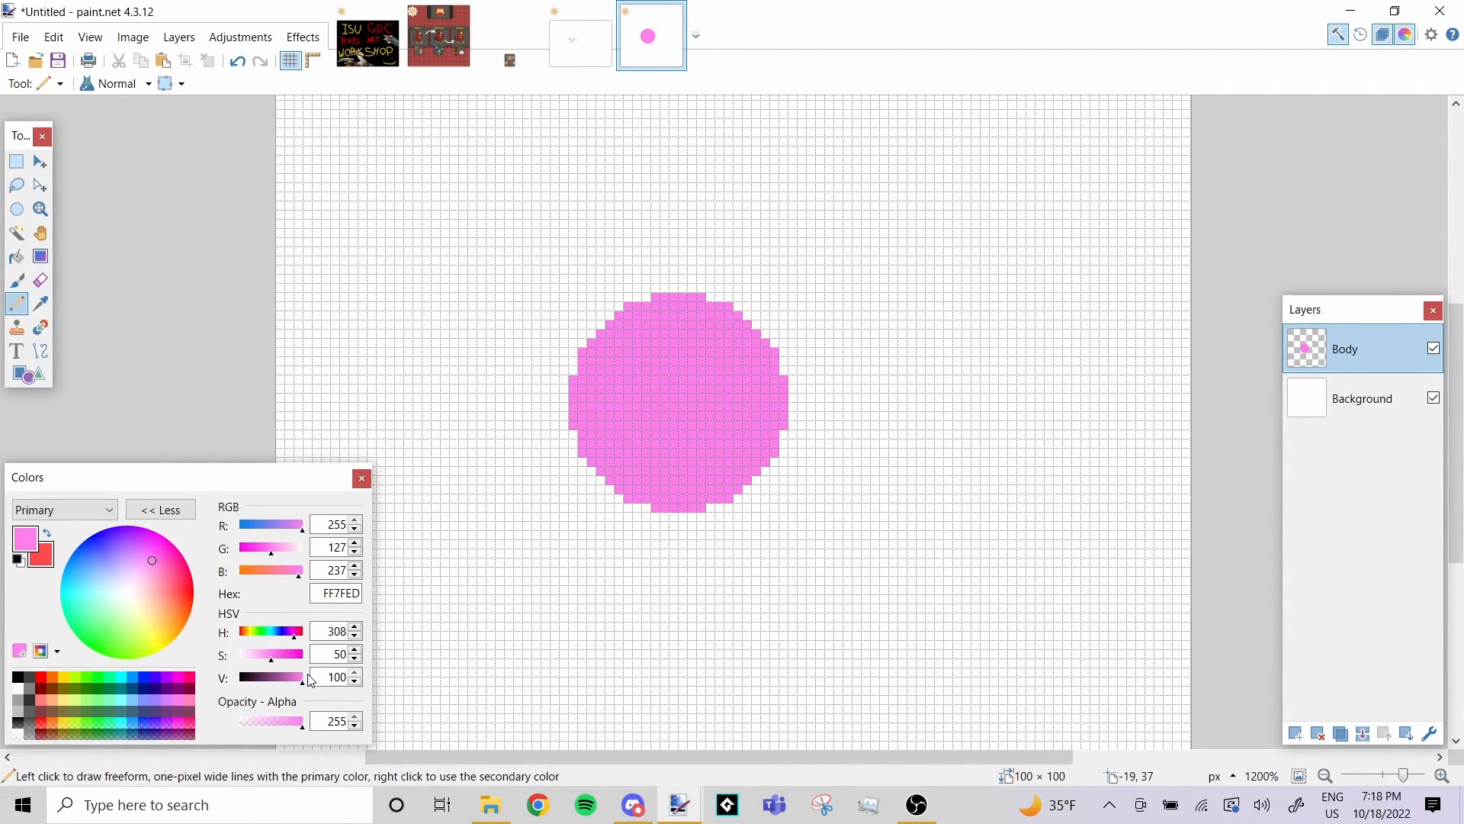
click(442, 42)
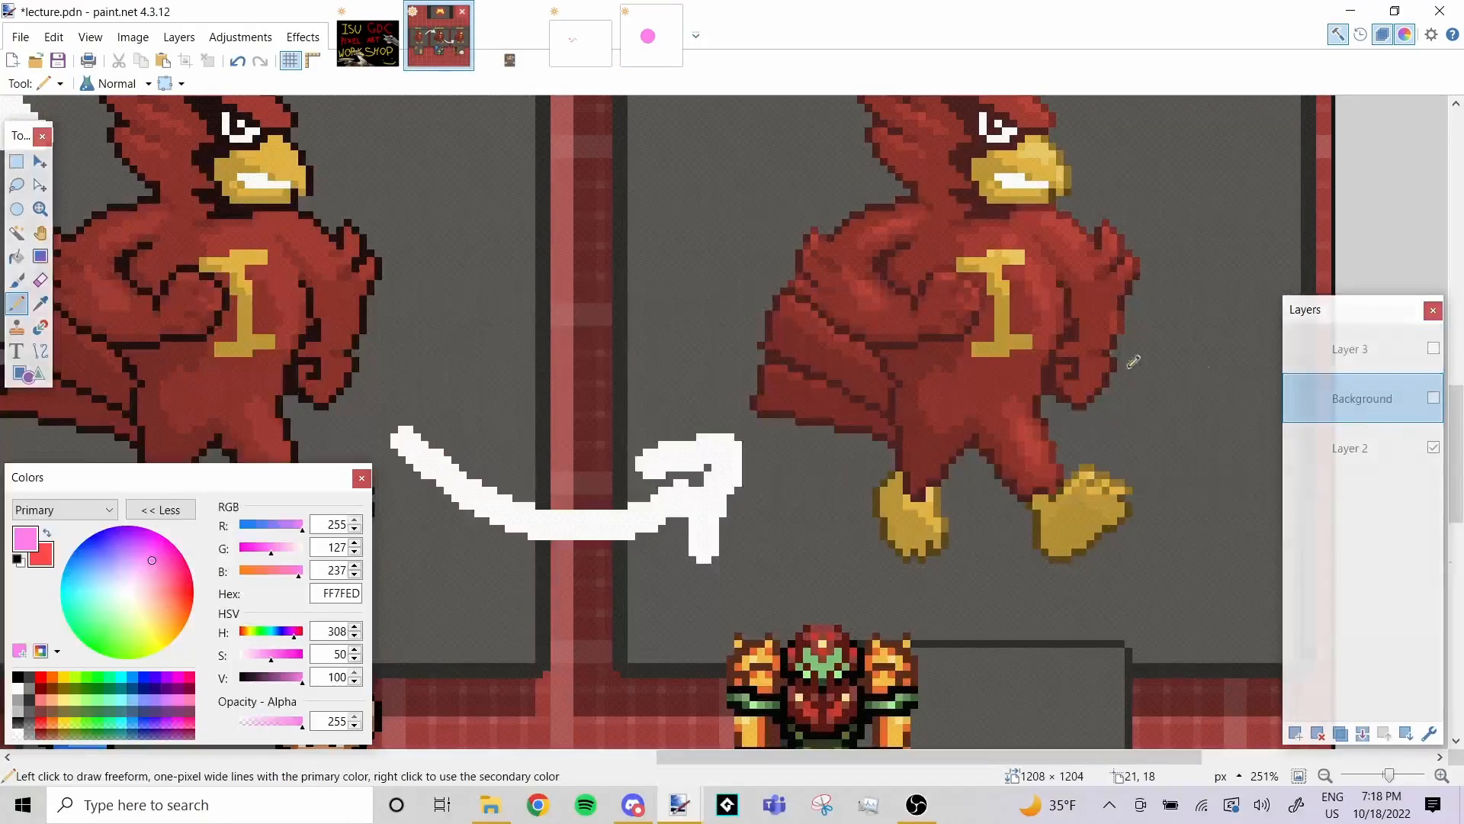
click(1436, 402)
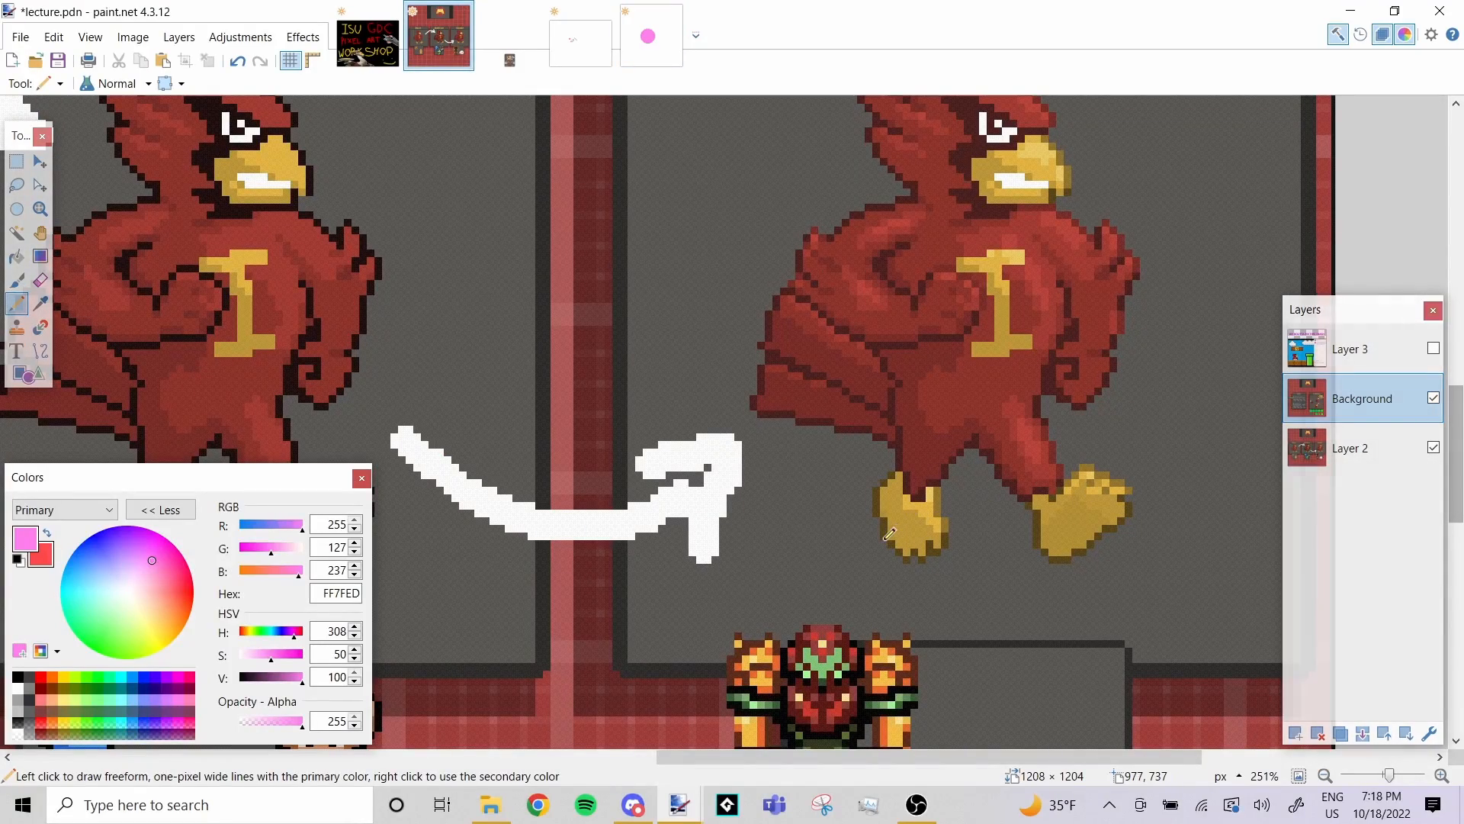
drag(883, 550, 920, 234)
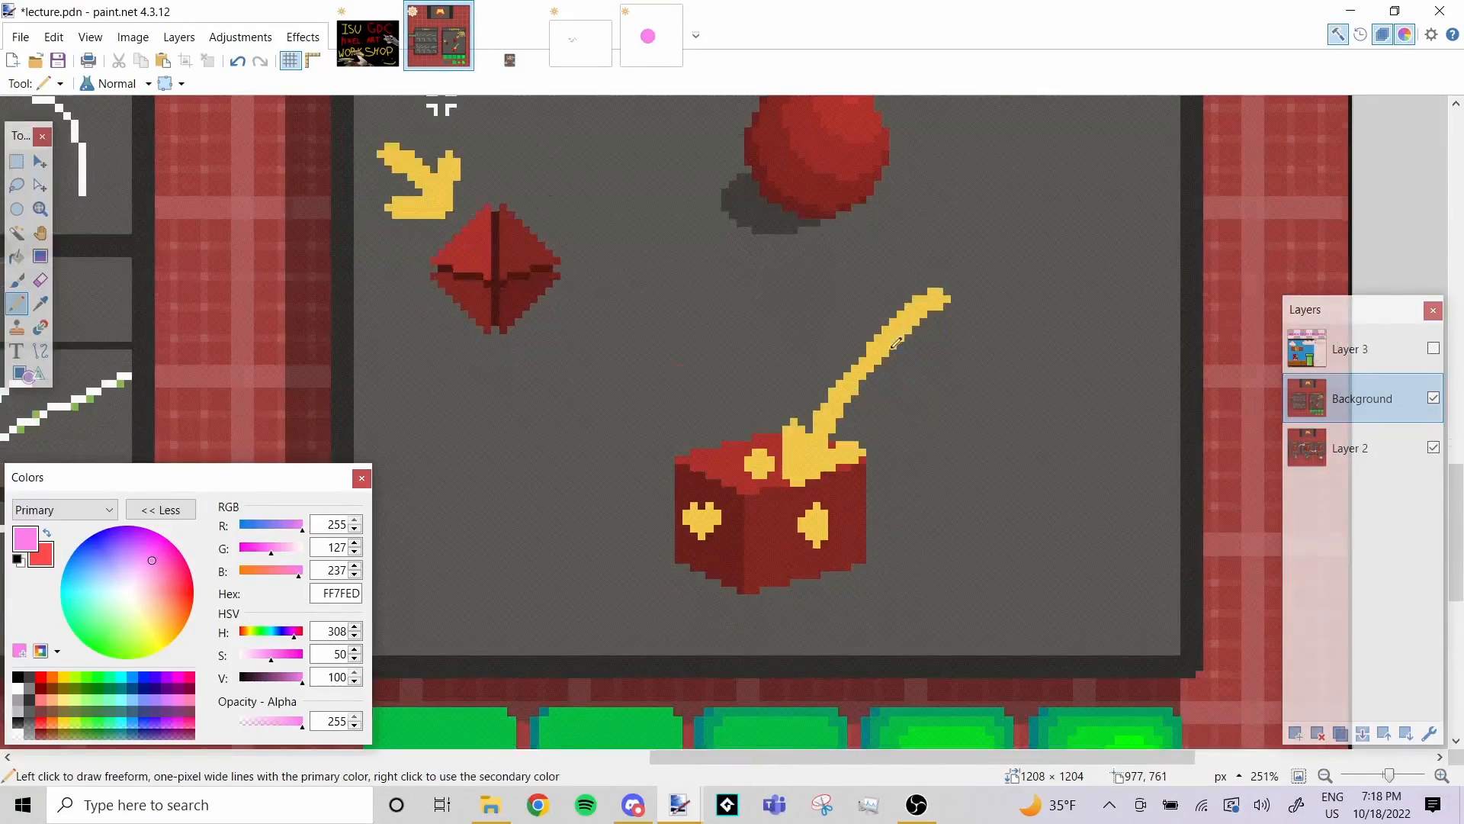
scroll(842, 401, down, 6)
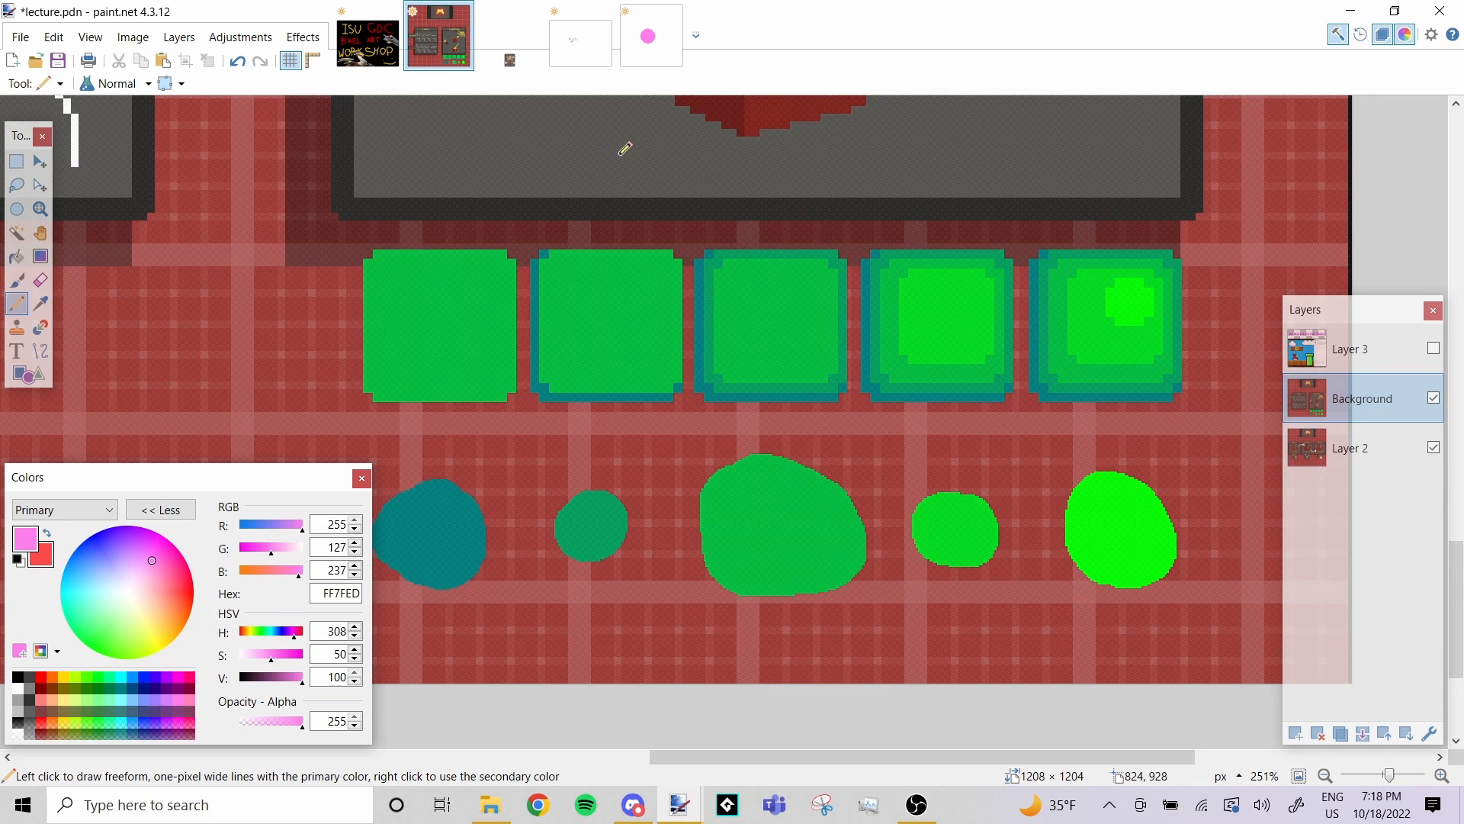
Return to the pink circle canvas and darken the primary color to BC5EB0 by lowering its value to 74
click(648, 42)
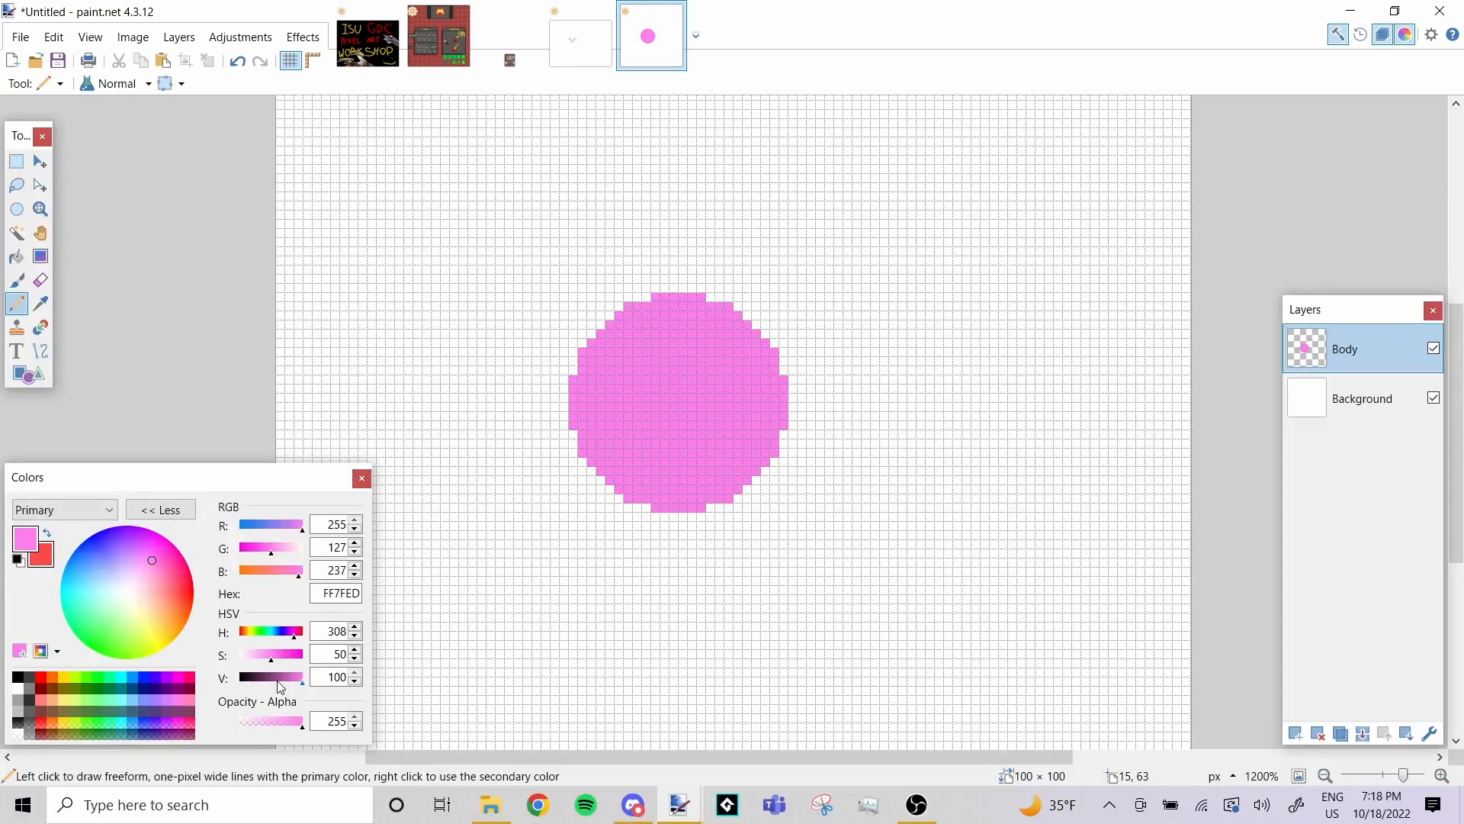
drag(277, 681, 286, 674)
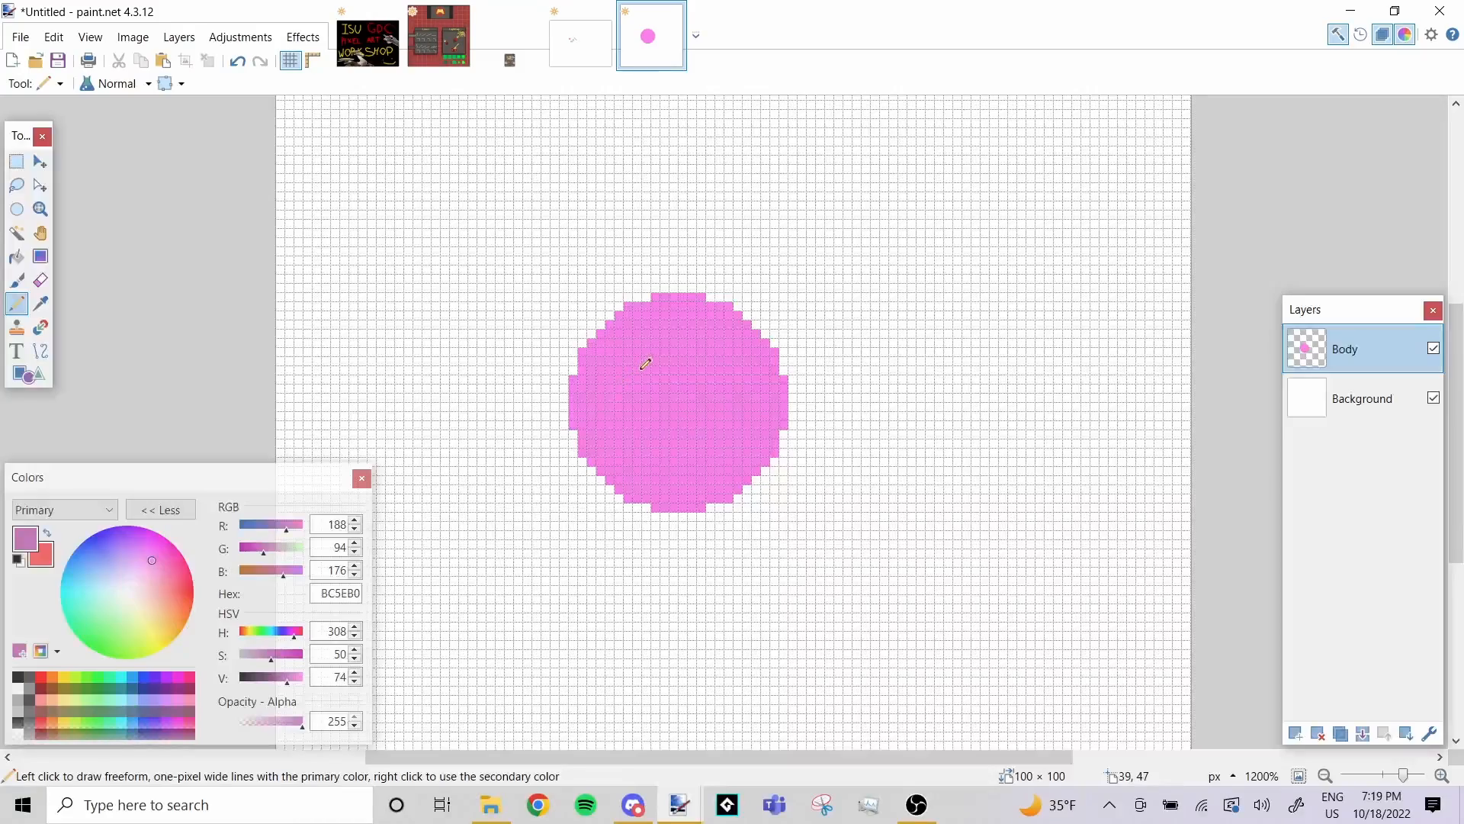
scroll(655, 377, up, 4)
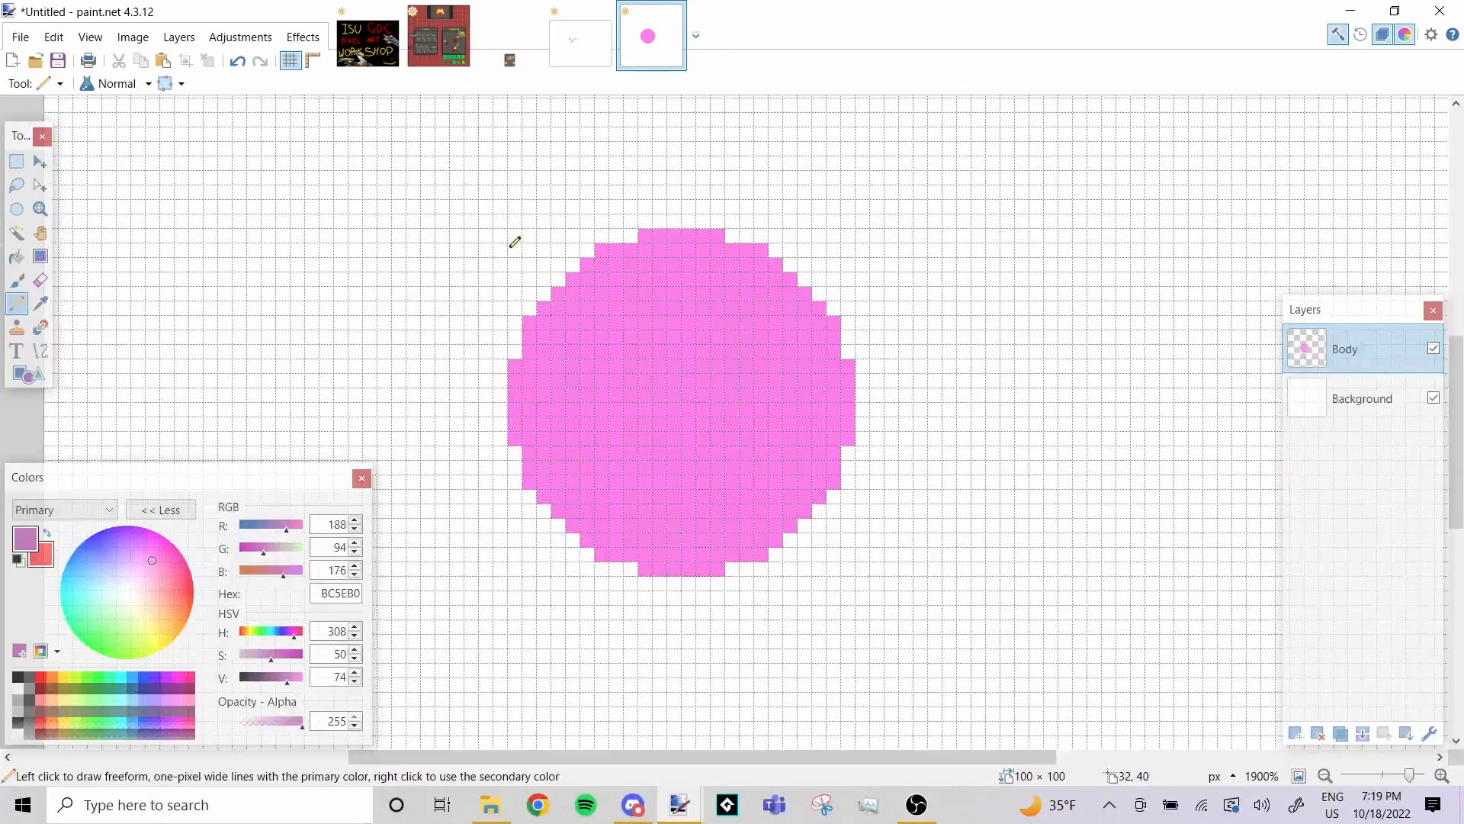
Draw a test pencil stroke across the circle's left edge and undo it
click(18, 233)
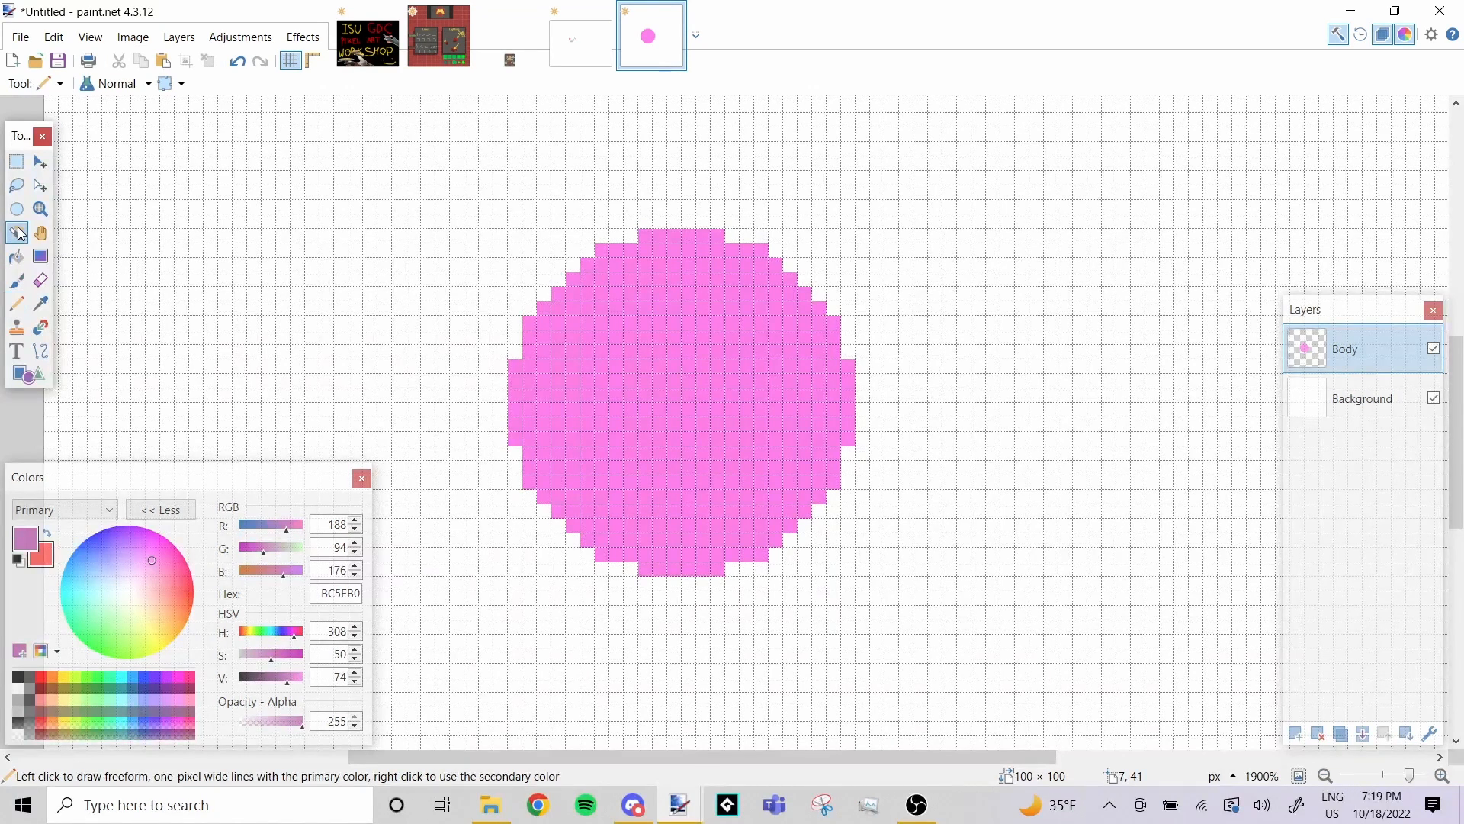
click(16, 304)
mouse_move(572, 379)
mouse_down()
mouse_move(342, 403)
mouse_move(480, 411)
mouse_up()
key(ctrl+z)
key(ctrl+z)
key(ctrl+z)
Select the whole pink circle with the Magic Wand, then try a pencil stroke across its left edge and undo the stroke
click(18, 232)
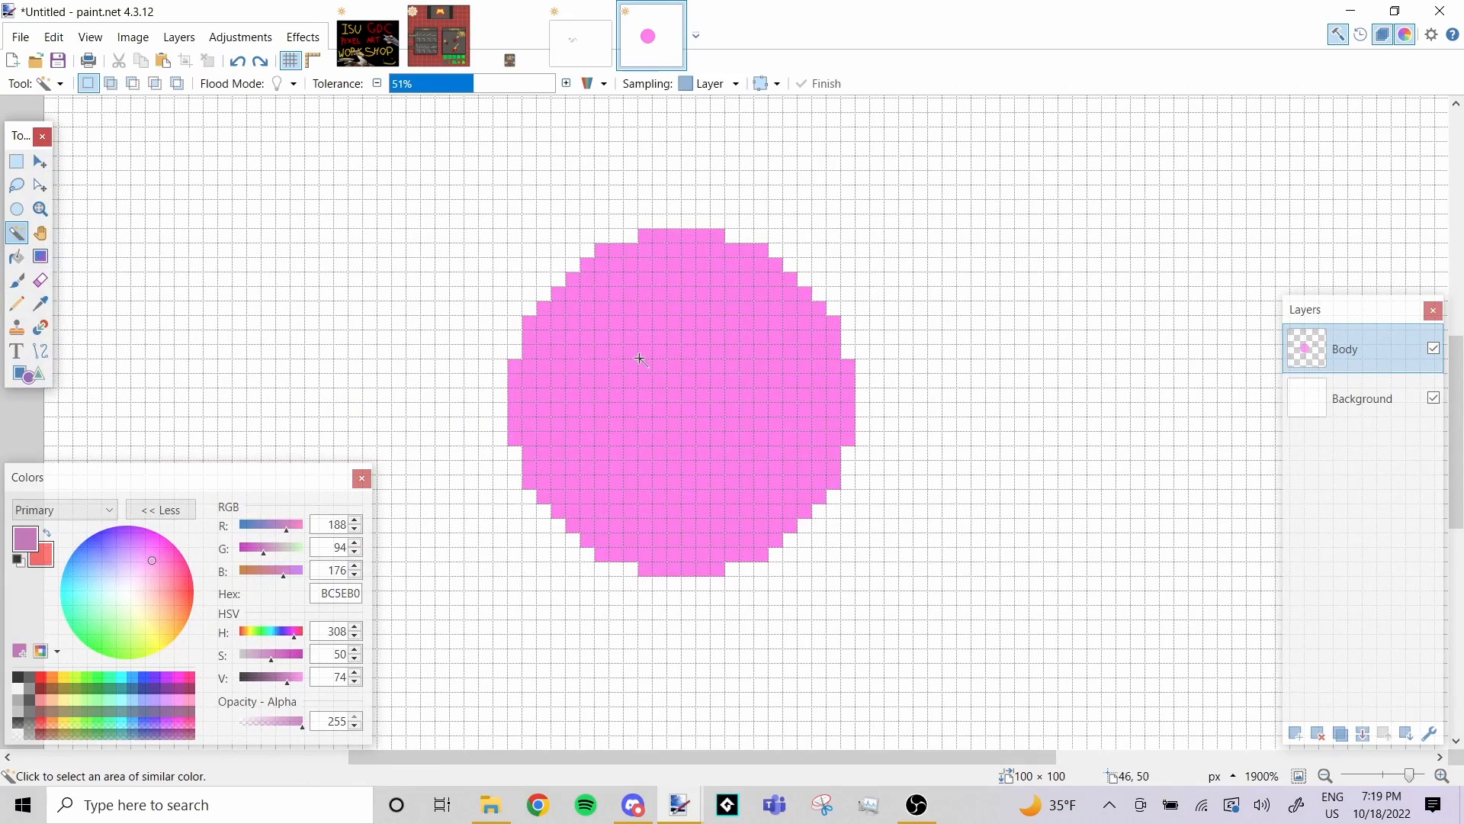
click(642, 358)
key(BackSpace)
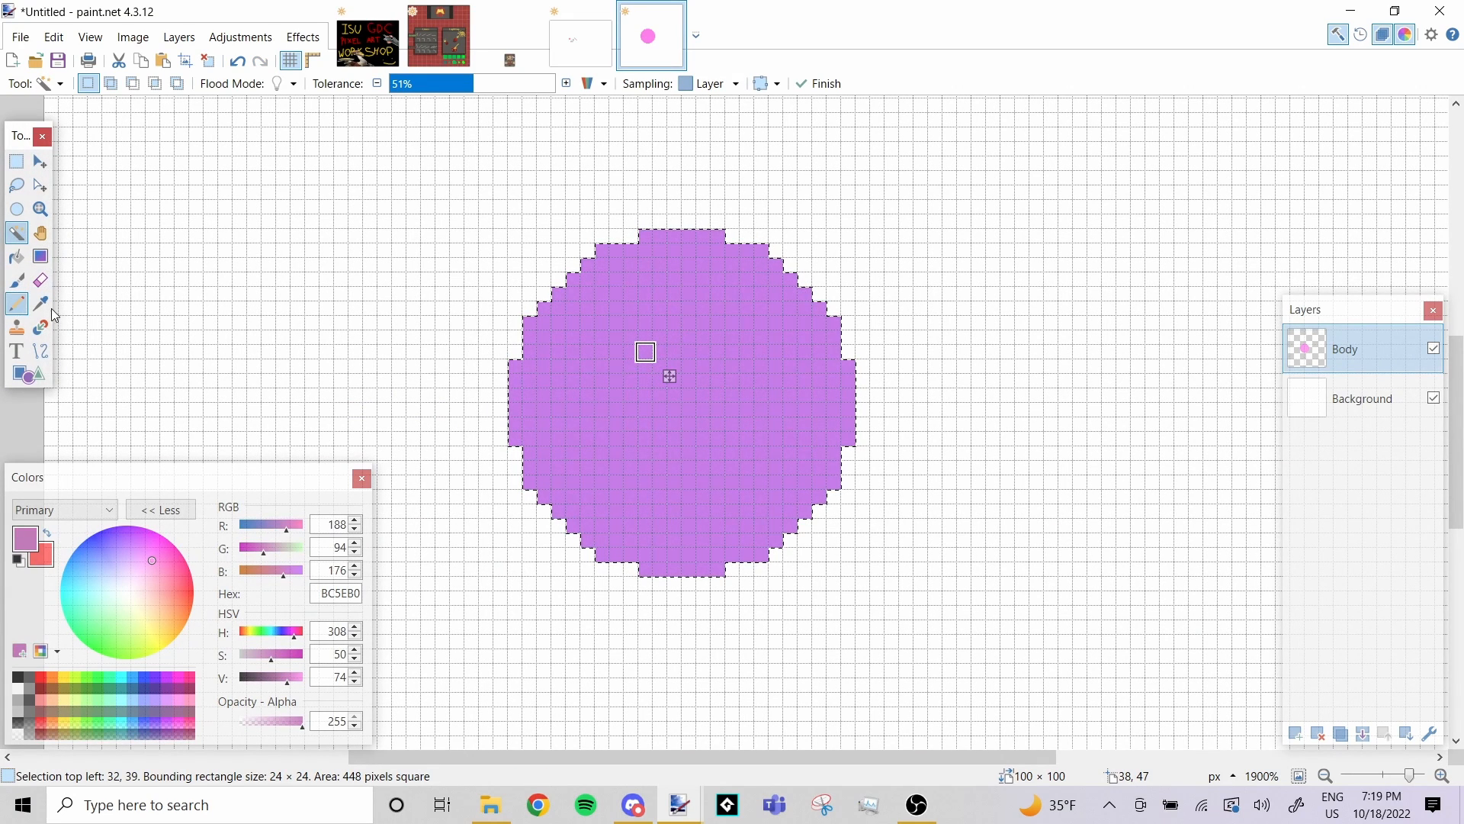
click(16, 303)
key(ctrl+z)
mouse_move(622, 409)
mouse_down()
mouse_move(465, 408)
mouse_move(534, 420)
mouse_move(480, 419)
mouse_up()
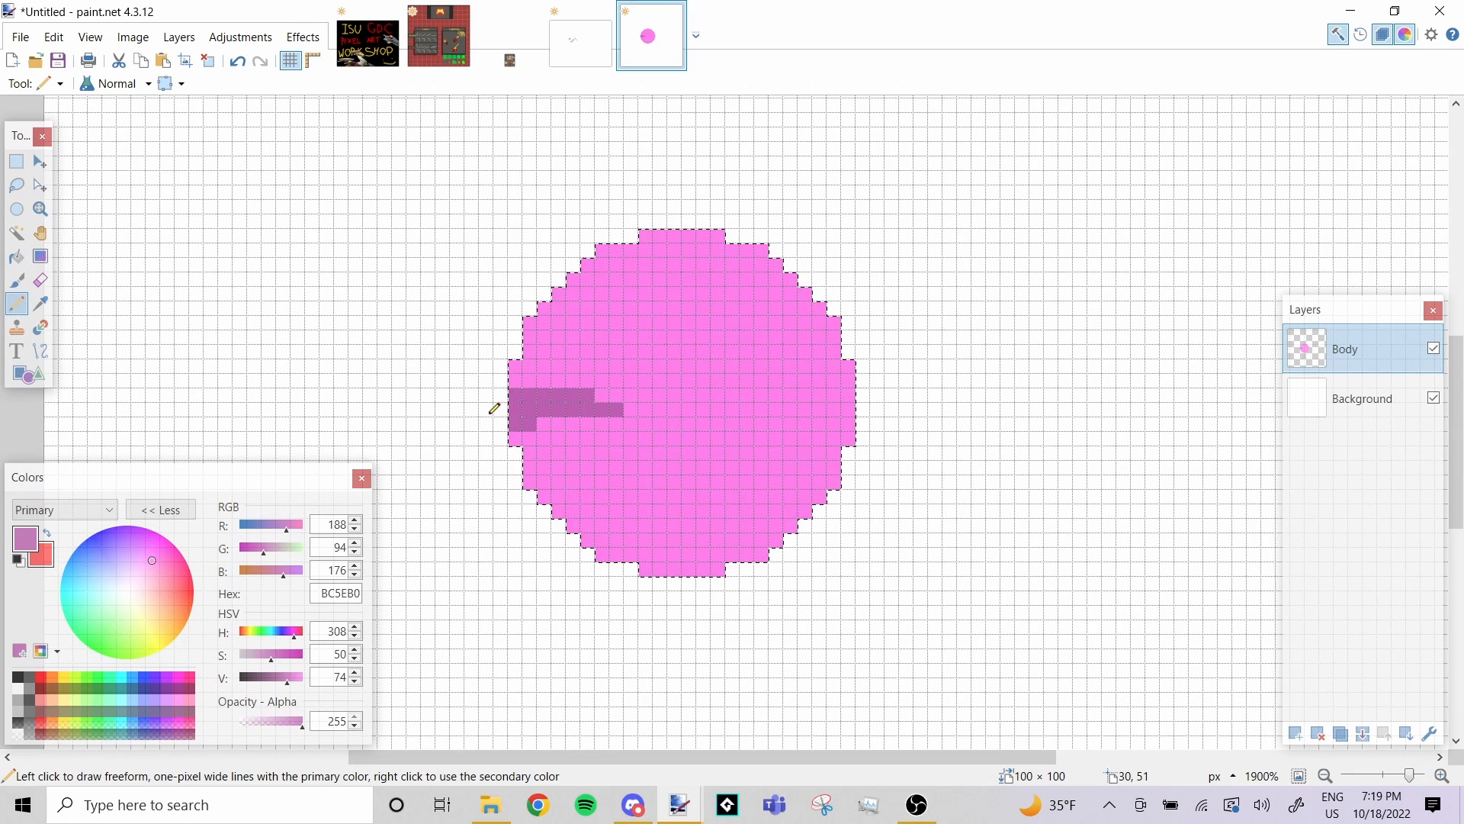
key(ctrl+z)
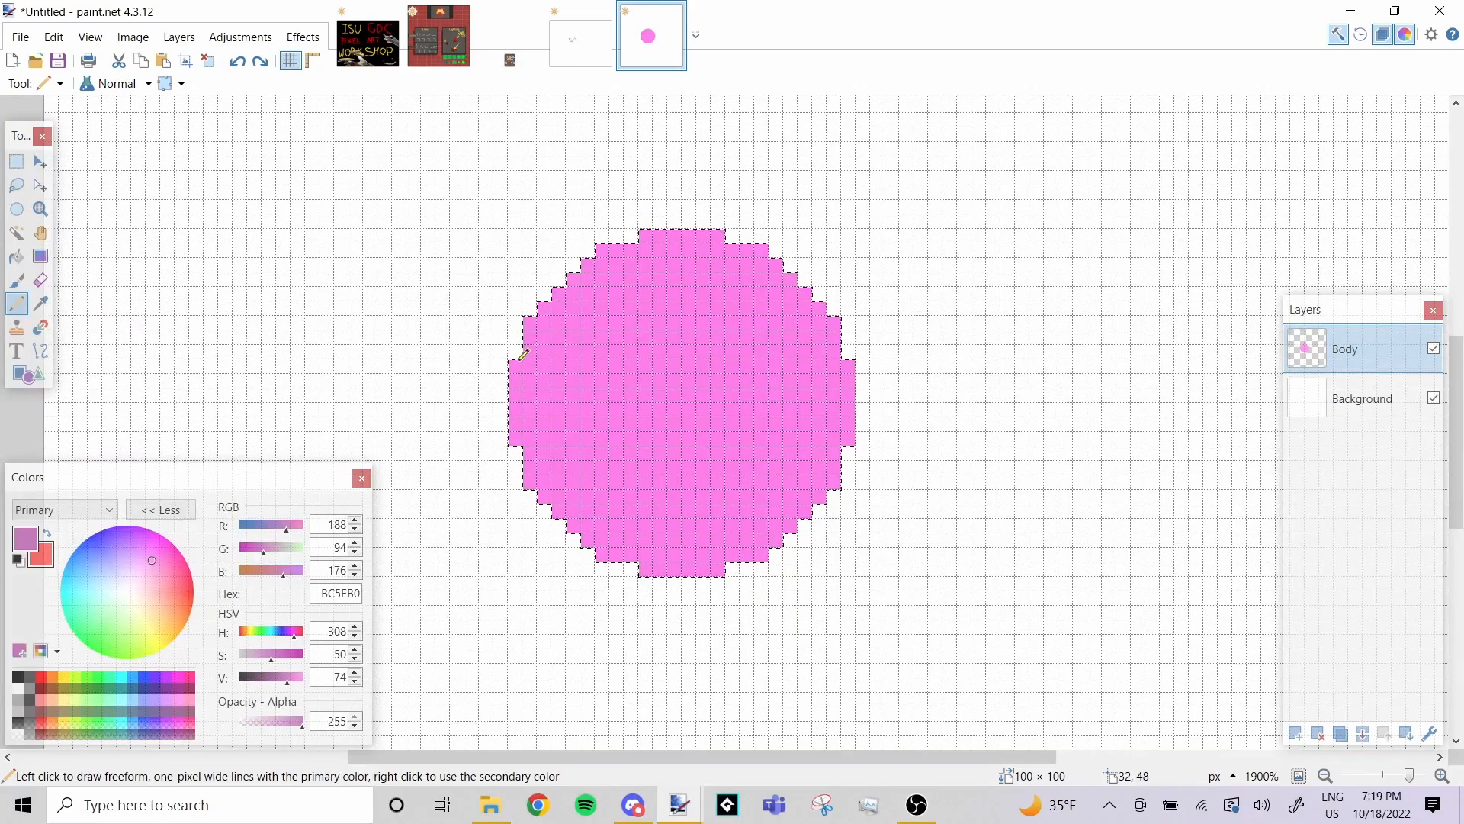
Set the secondary color to white and pencil a dark pink shadow about two pixels thick along the circle's left and bottom edges
right_click(20, 699)
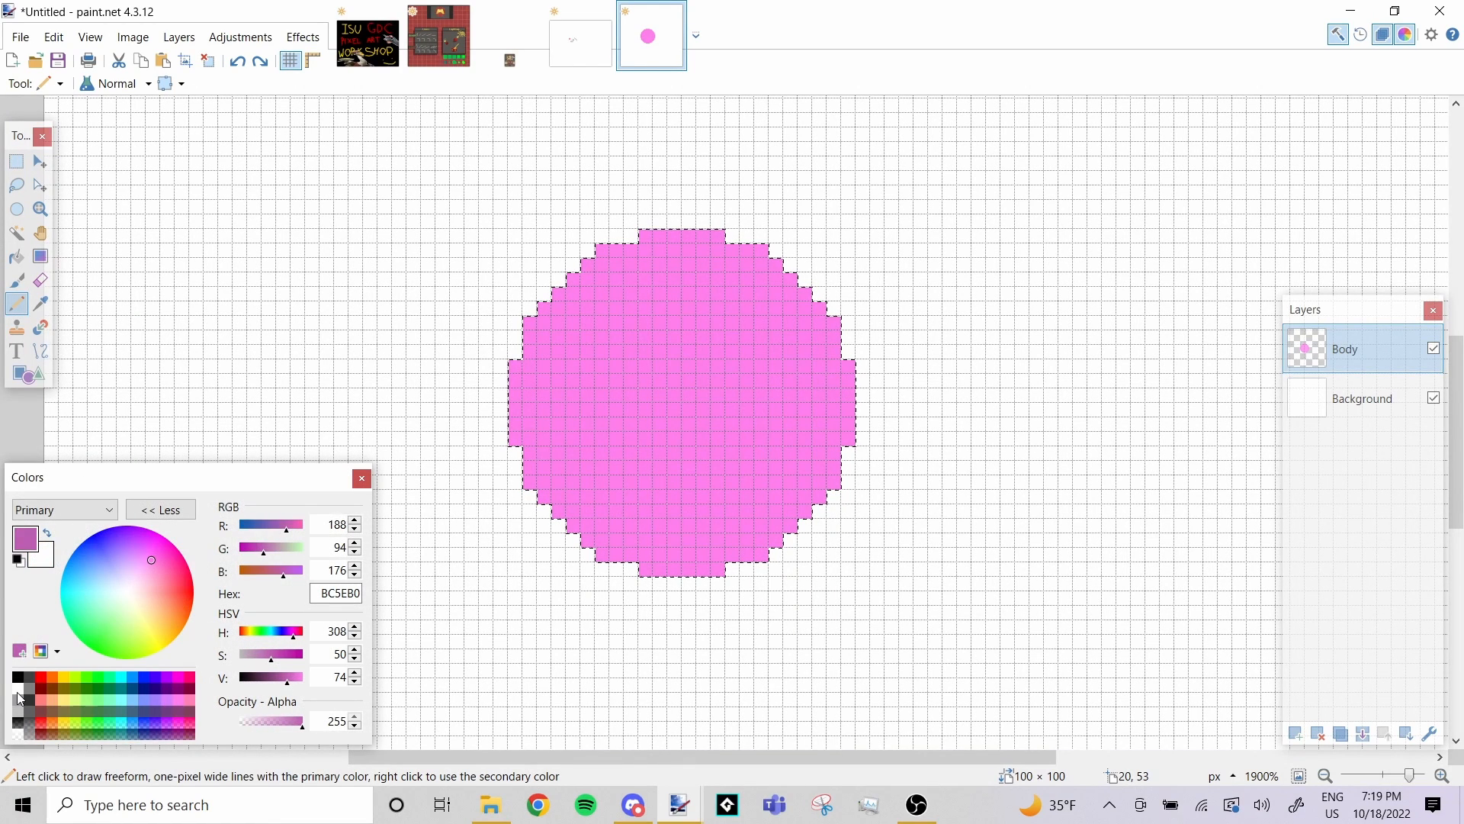
drag(526, 355, 532, 444)
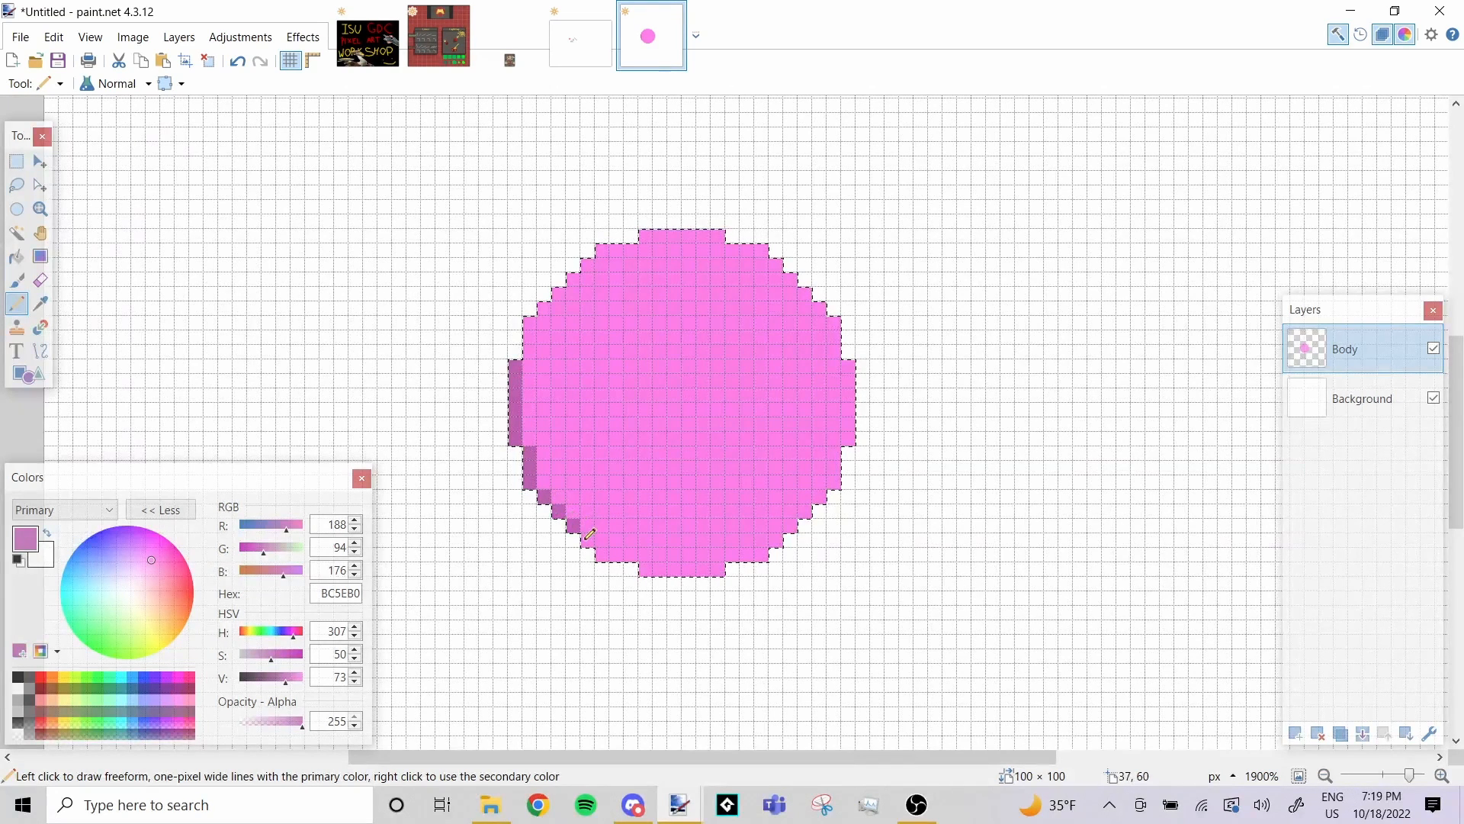
drag(619, 554, 632, 552)
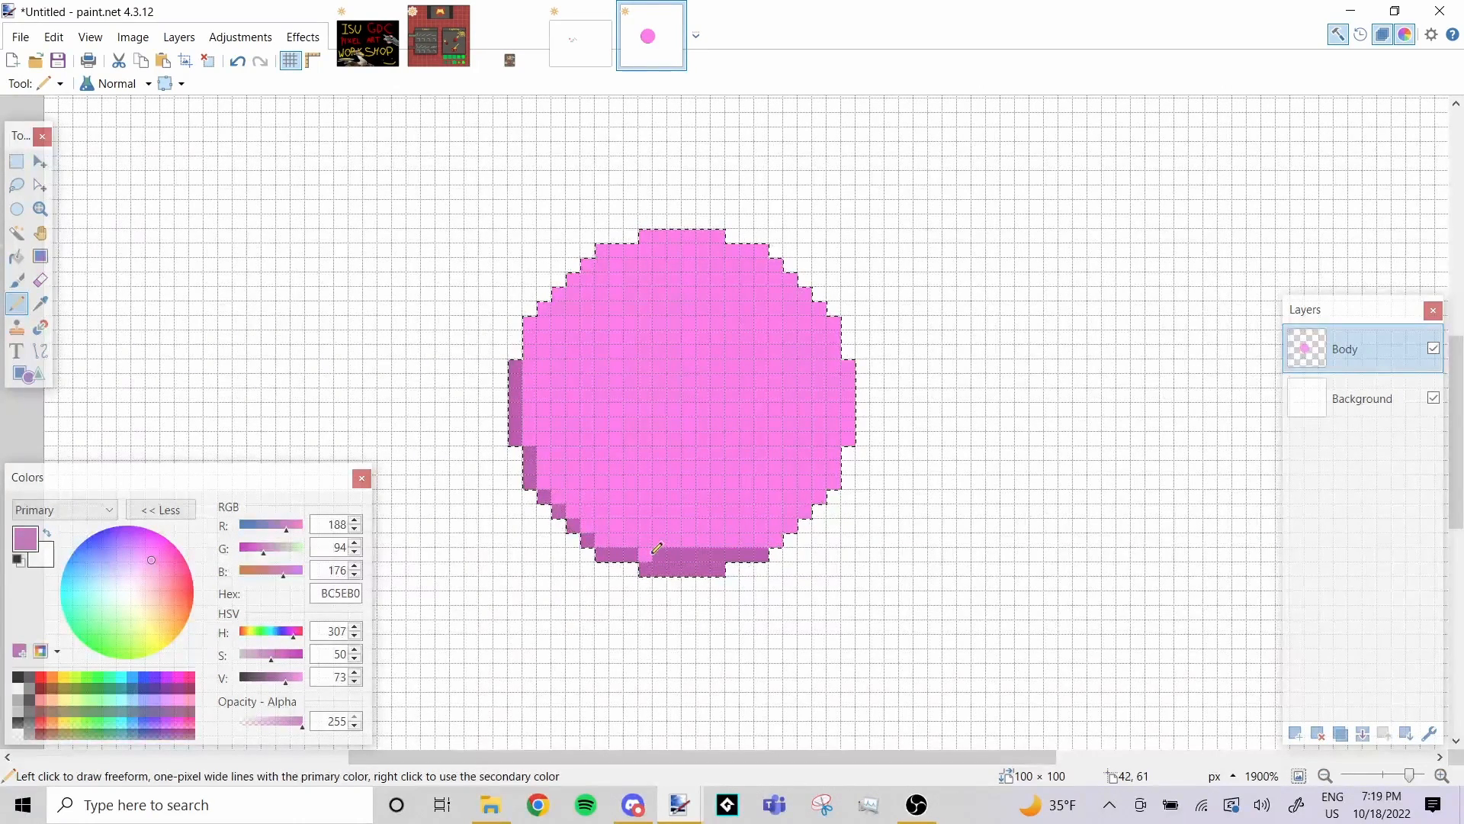
drag(637, 539, 608, 536)
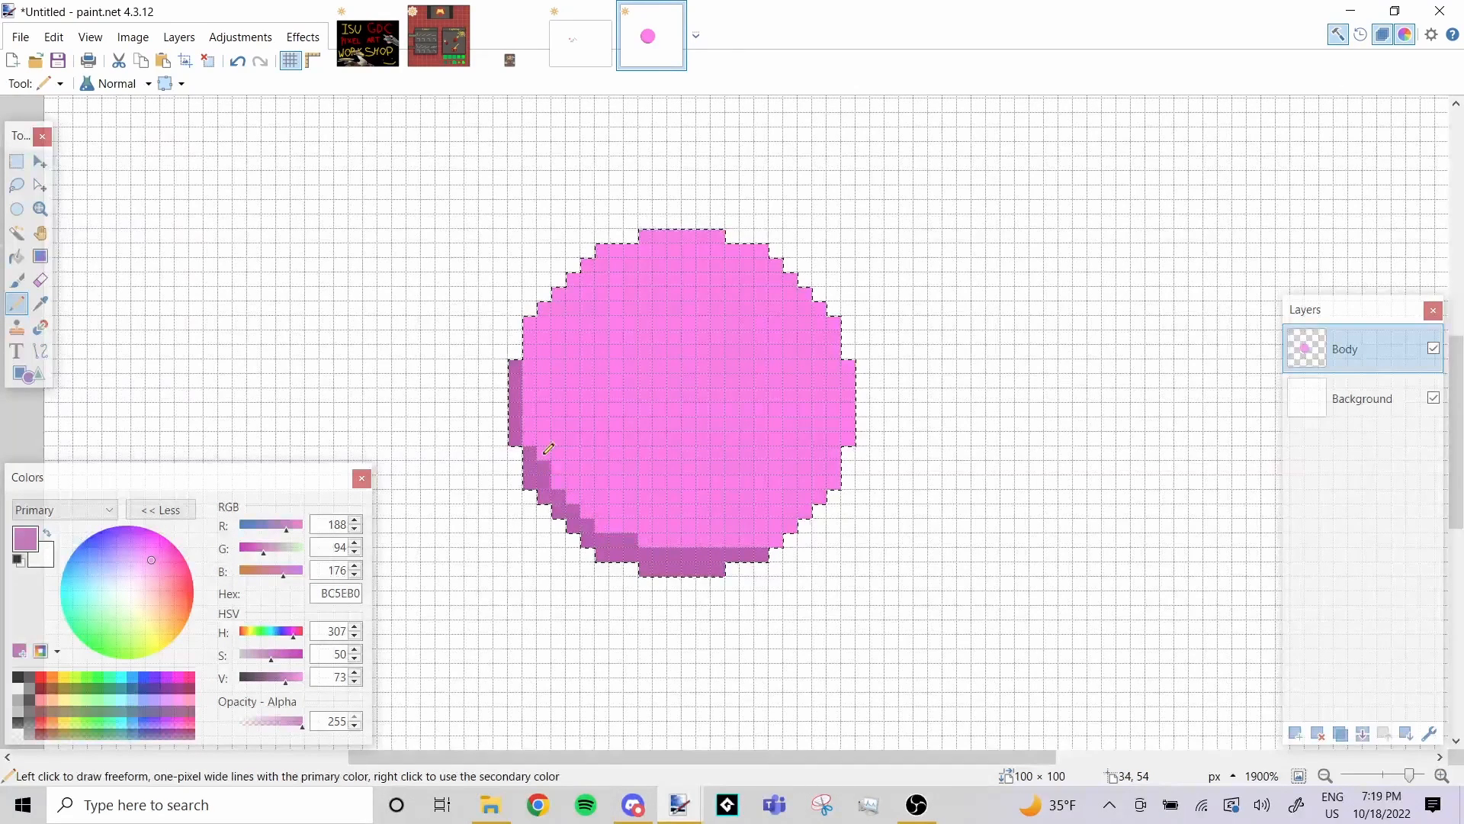
drag(534, 384, 530, 313)
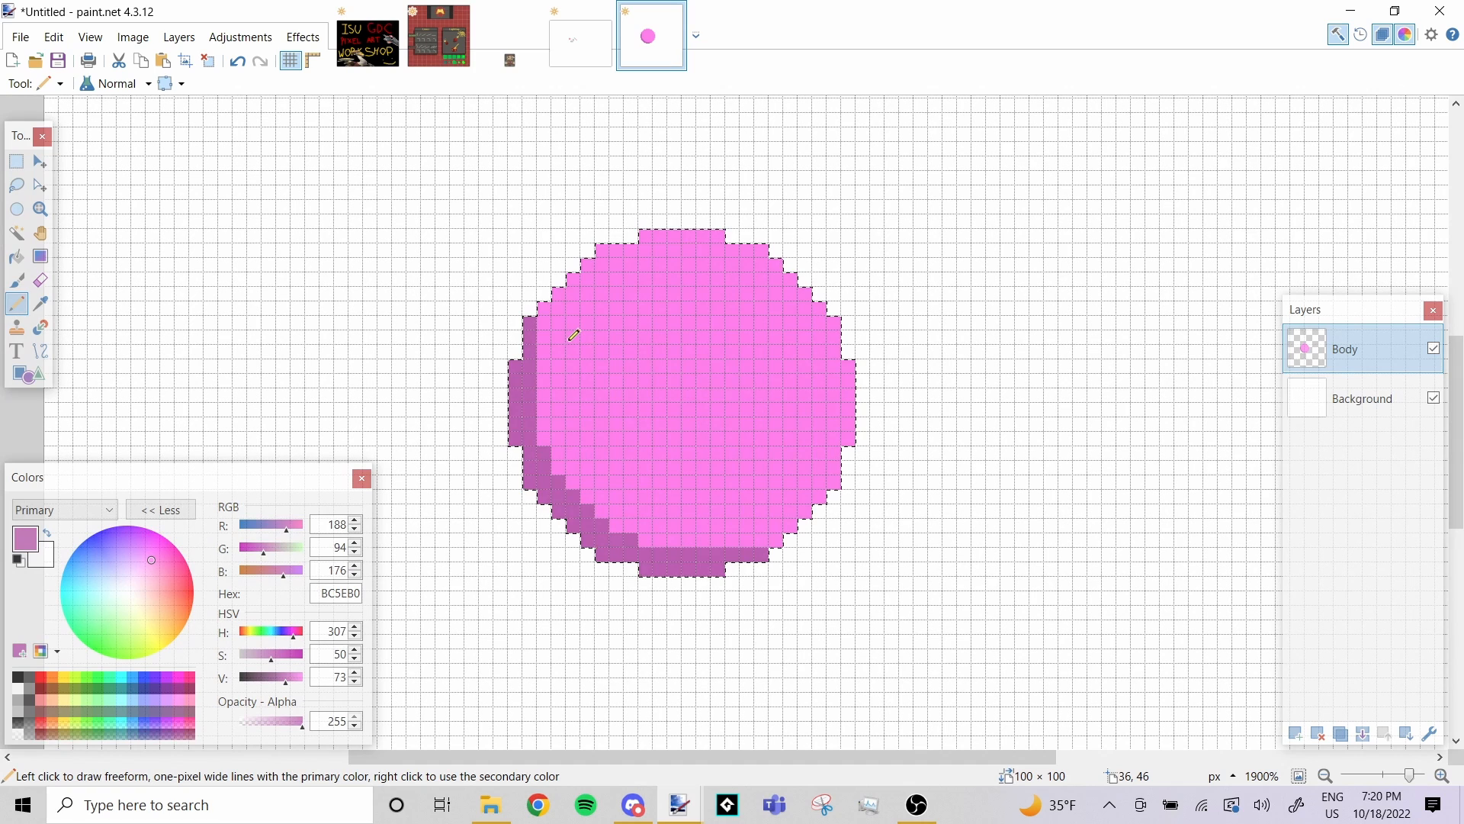
Set the primary color to D86CCC, try a lighter shading band inside the left shadow, and undo the band
click(294, 678)
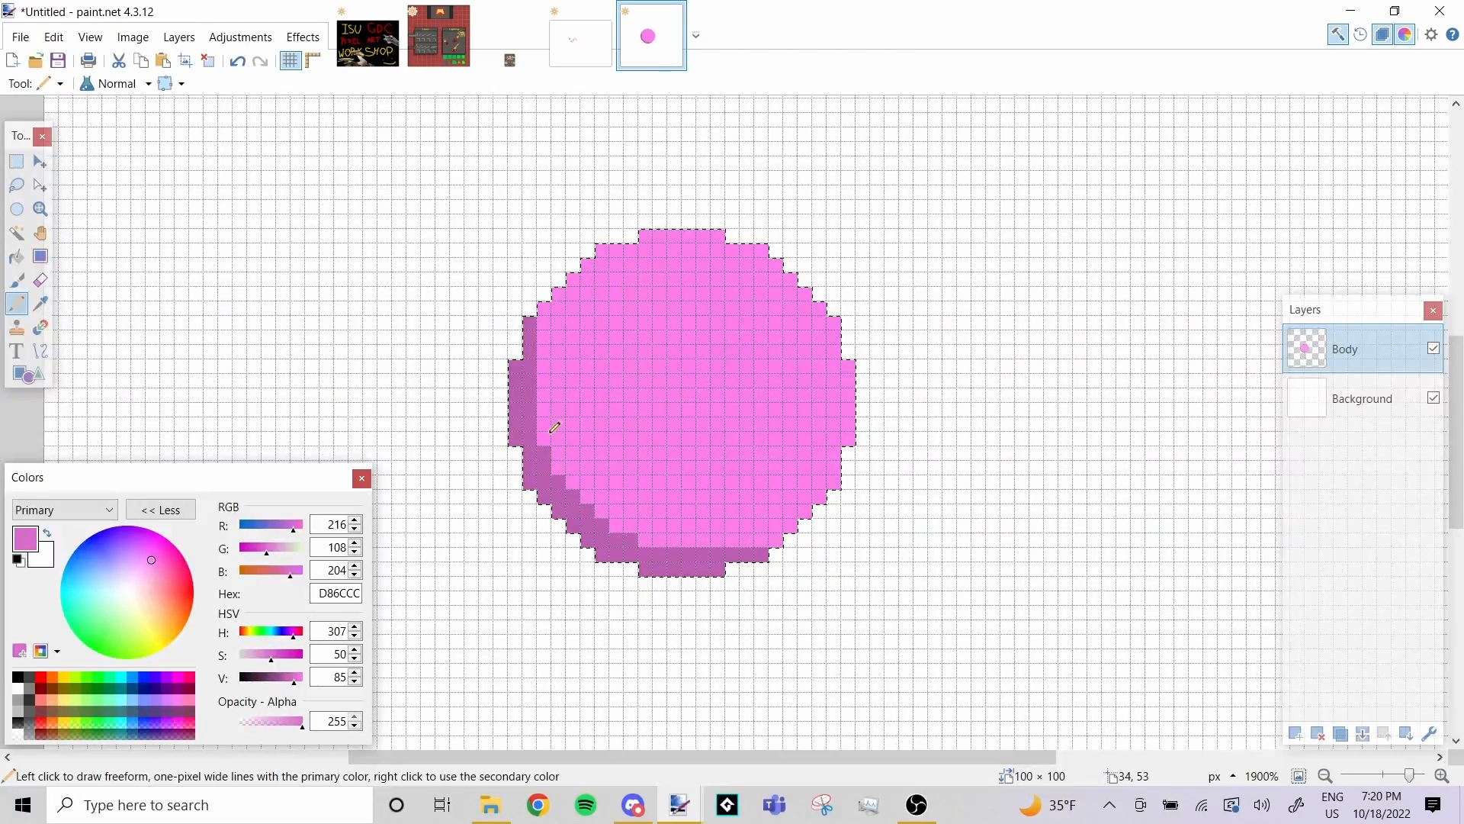
drag(554, 427, 554, 299)
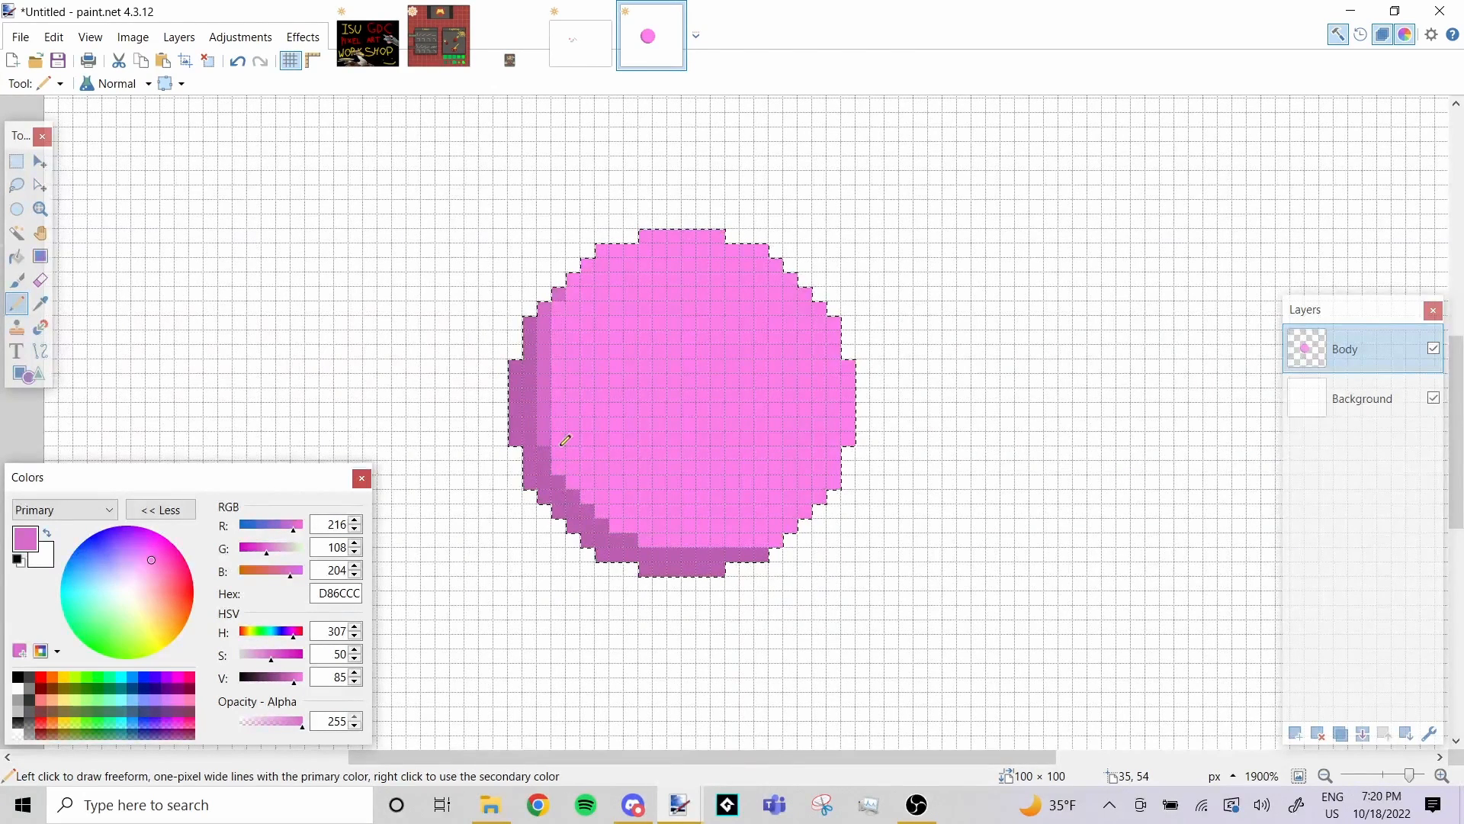
key(ctrl+z)
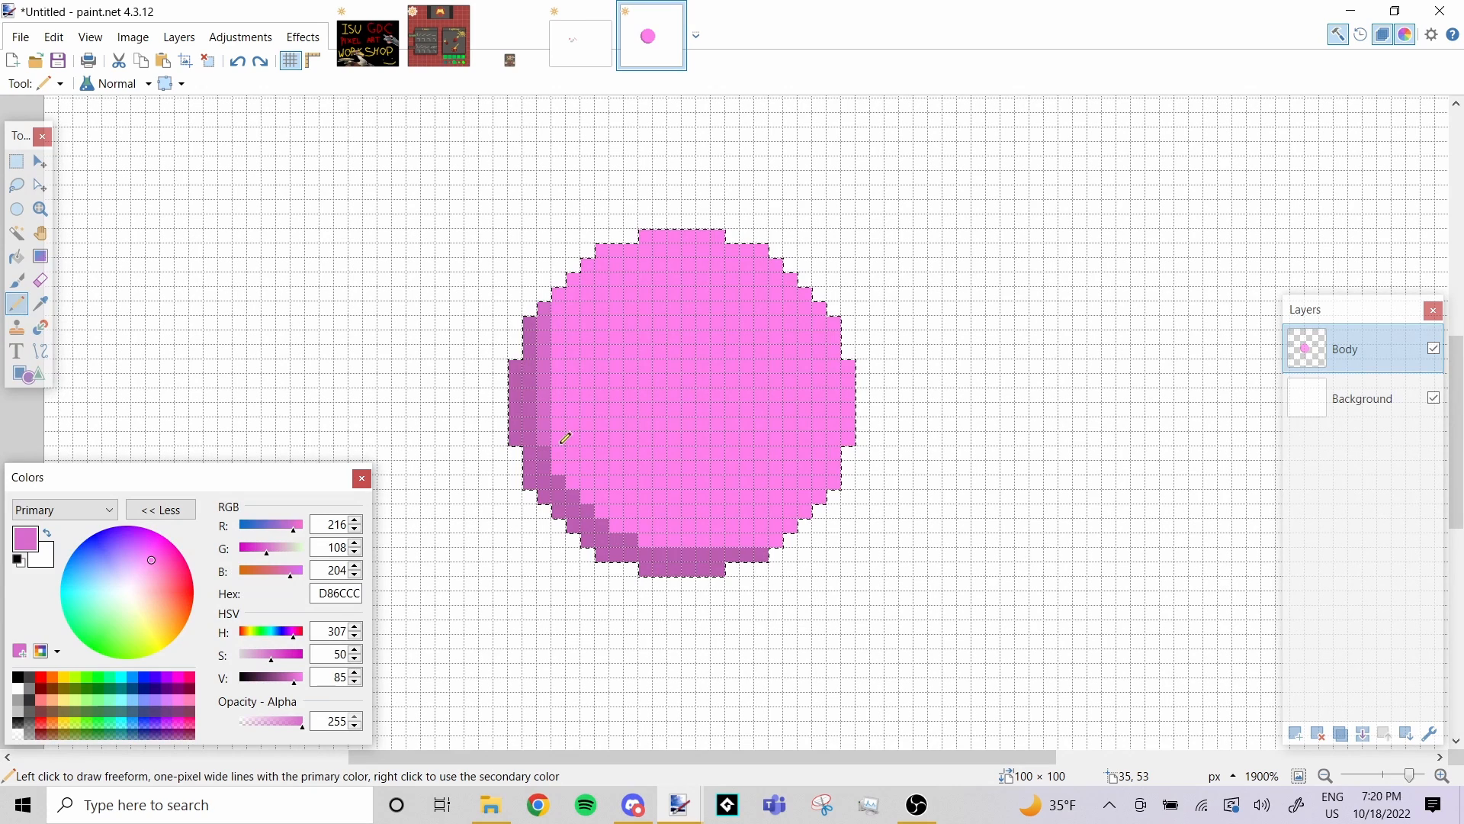
key(ctrl+z)
Draw a short horizontal test pencil stroke across the shadow on the circle's left side and undo it
click(16, 233)
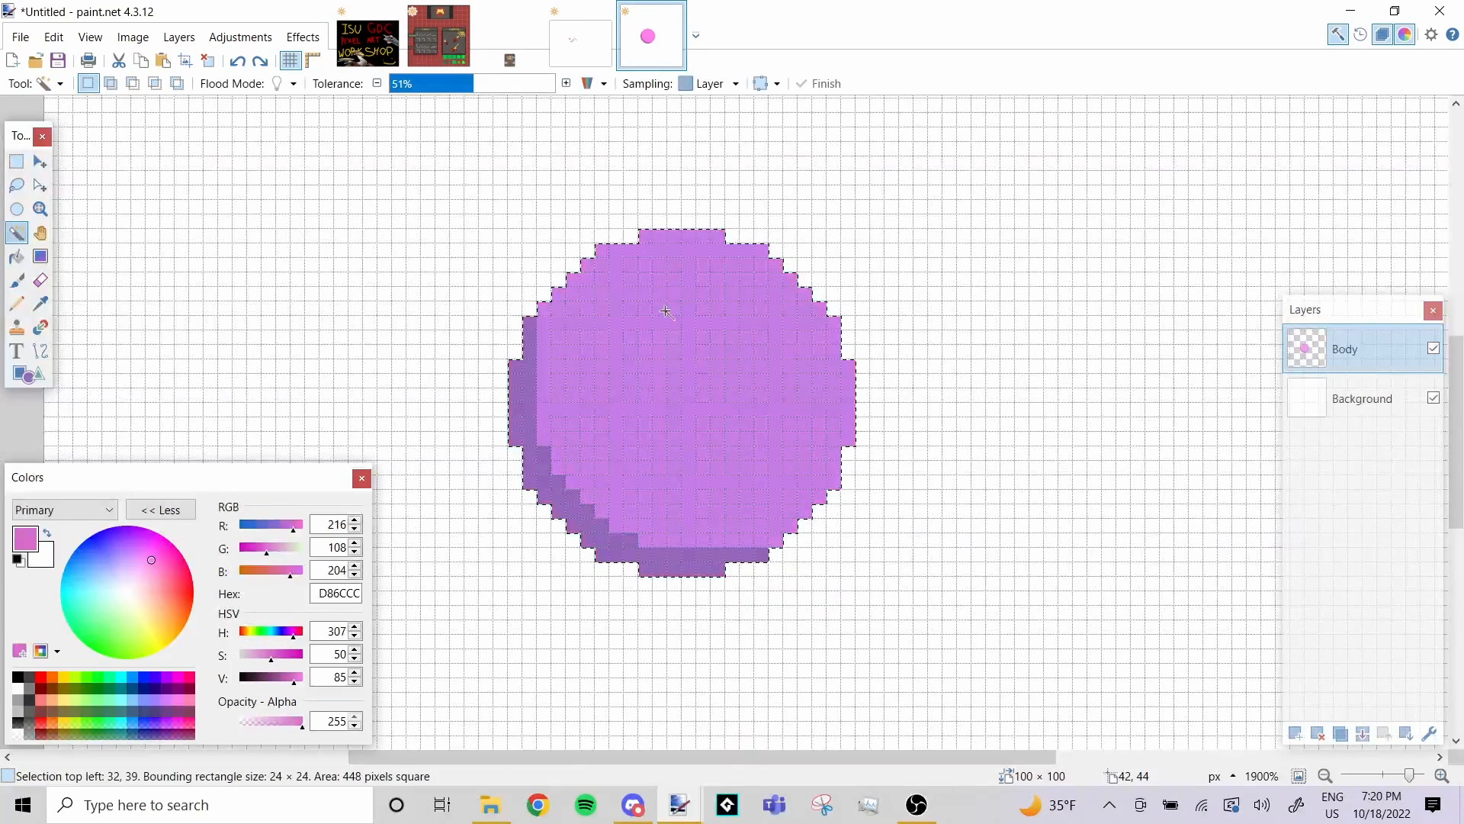
key(p)
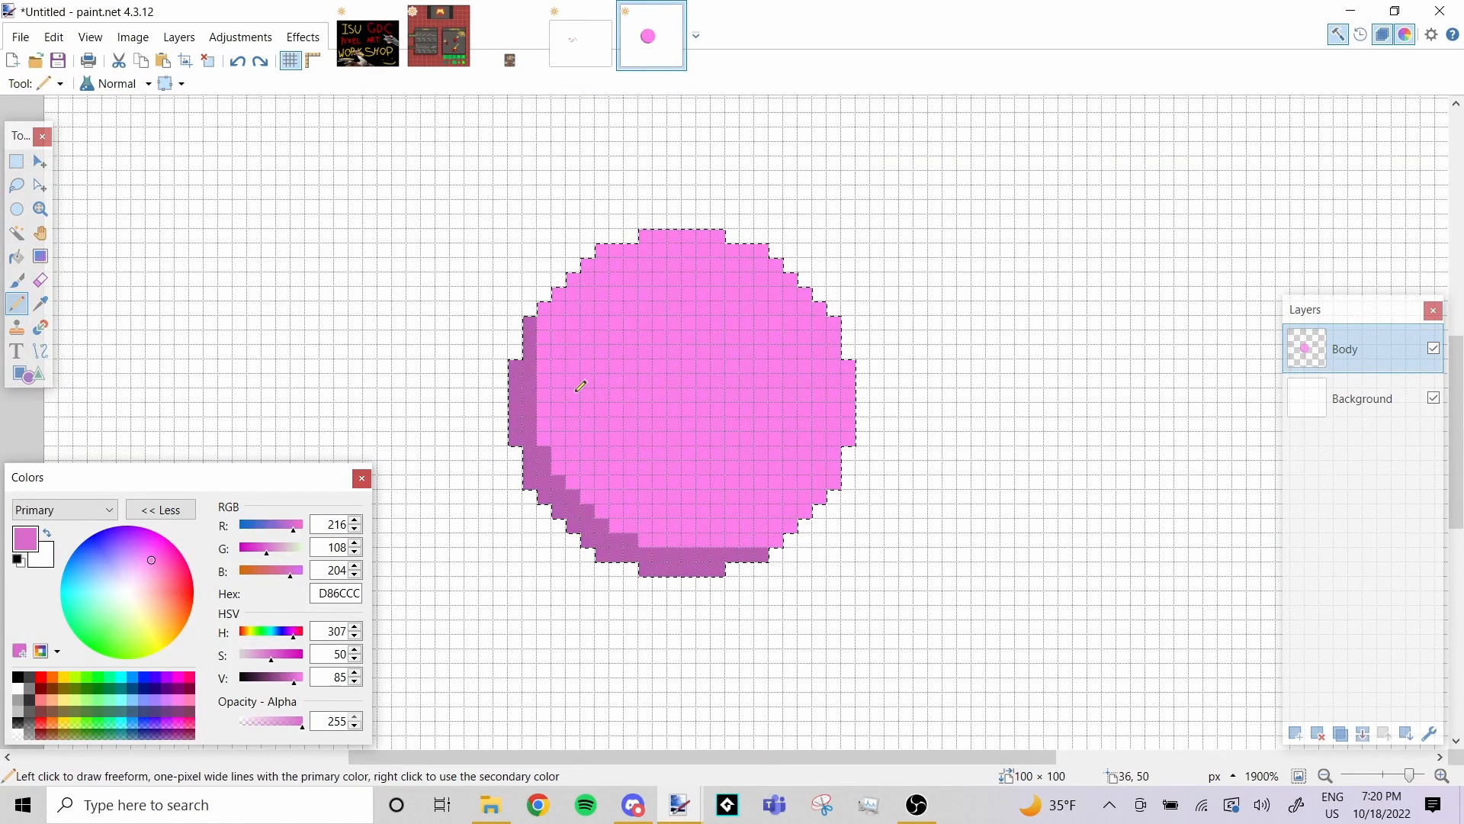
drag(525, 382, 571, 386)
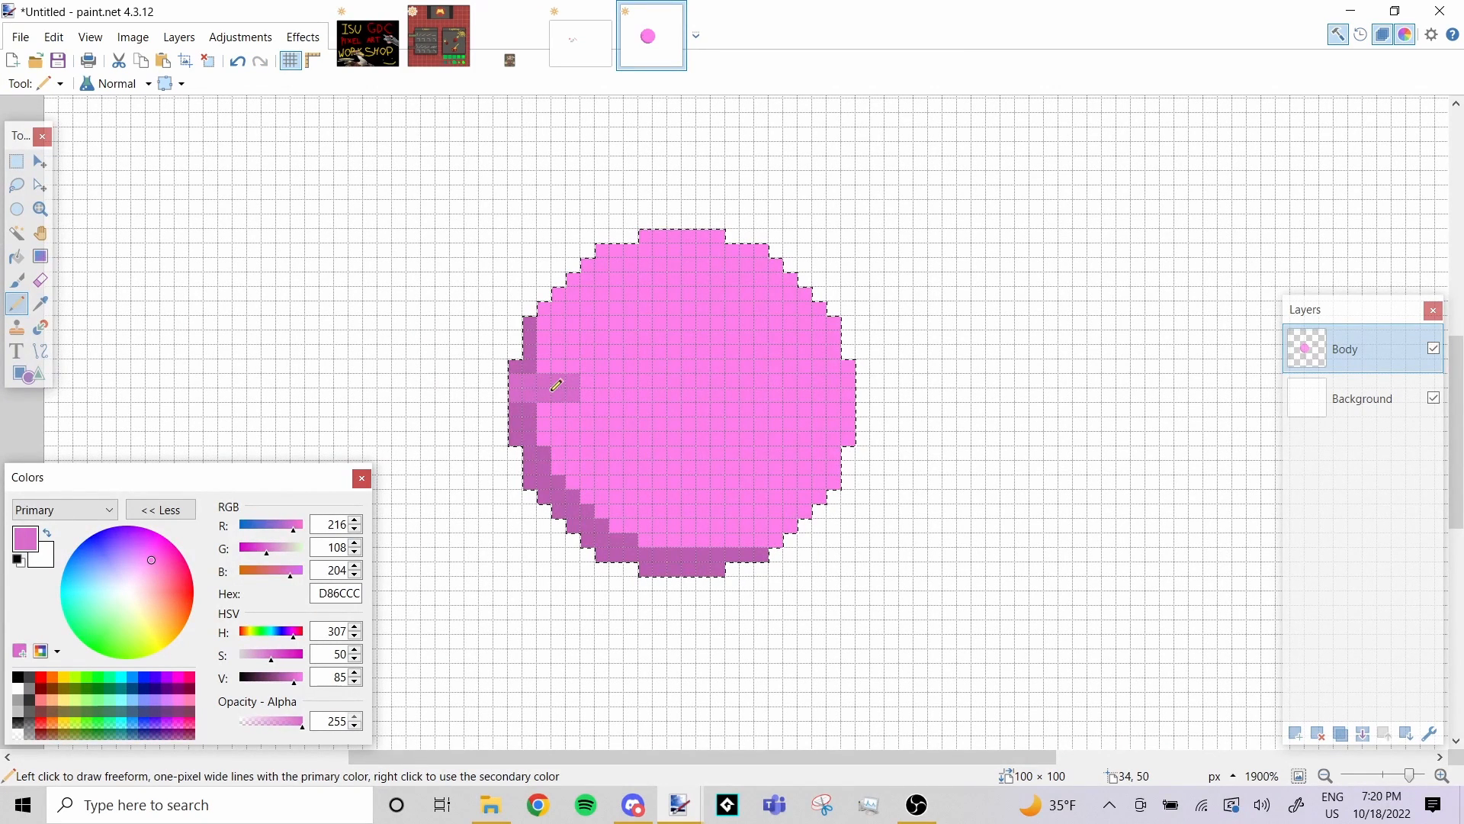
key(ctrl+z)
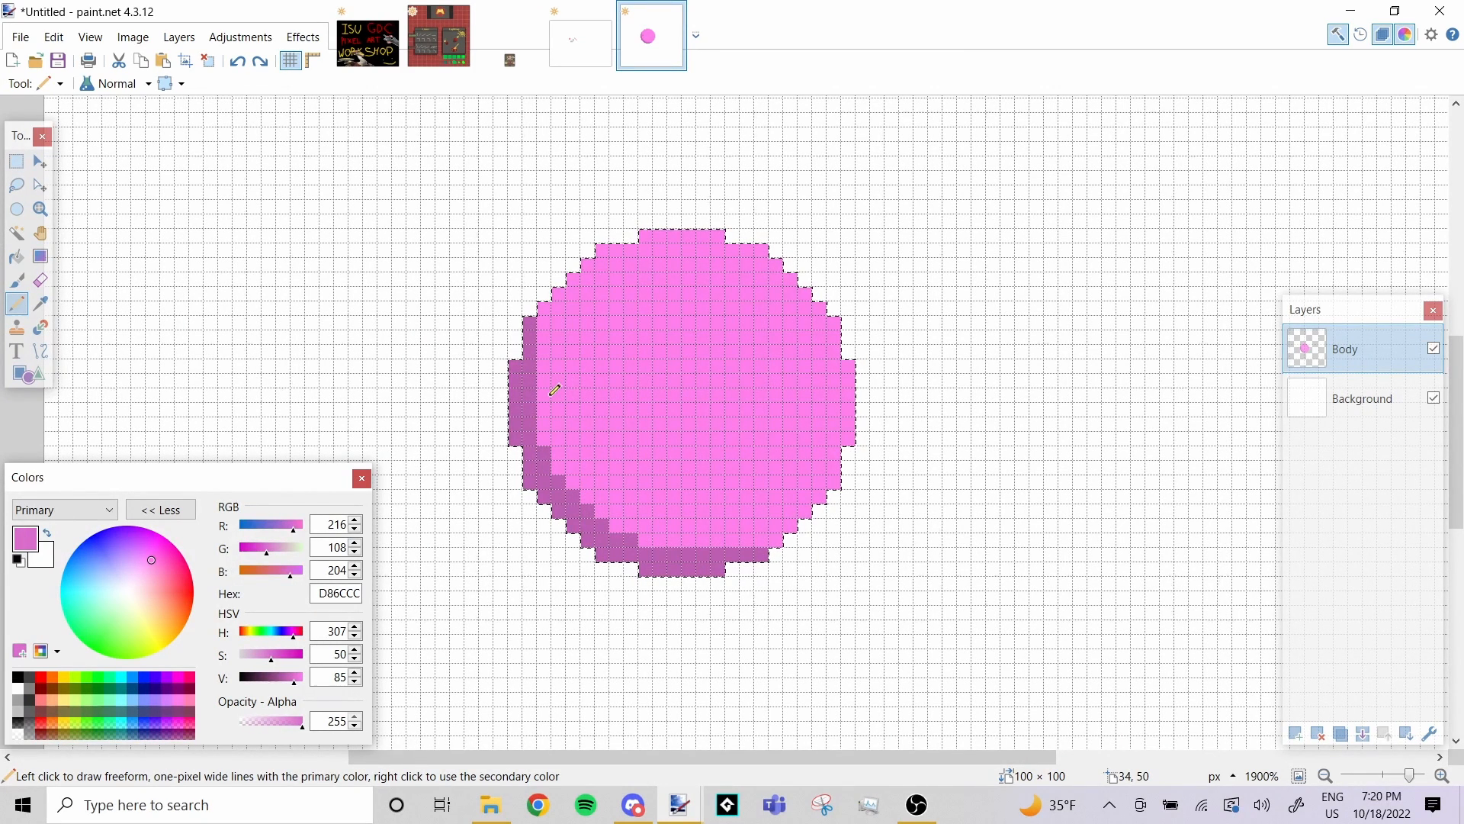
Reselect the circle with the Magic Wand, try tolerances of 12% and 56%, and clear the selection
click(17, 232)
click(677, 333)
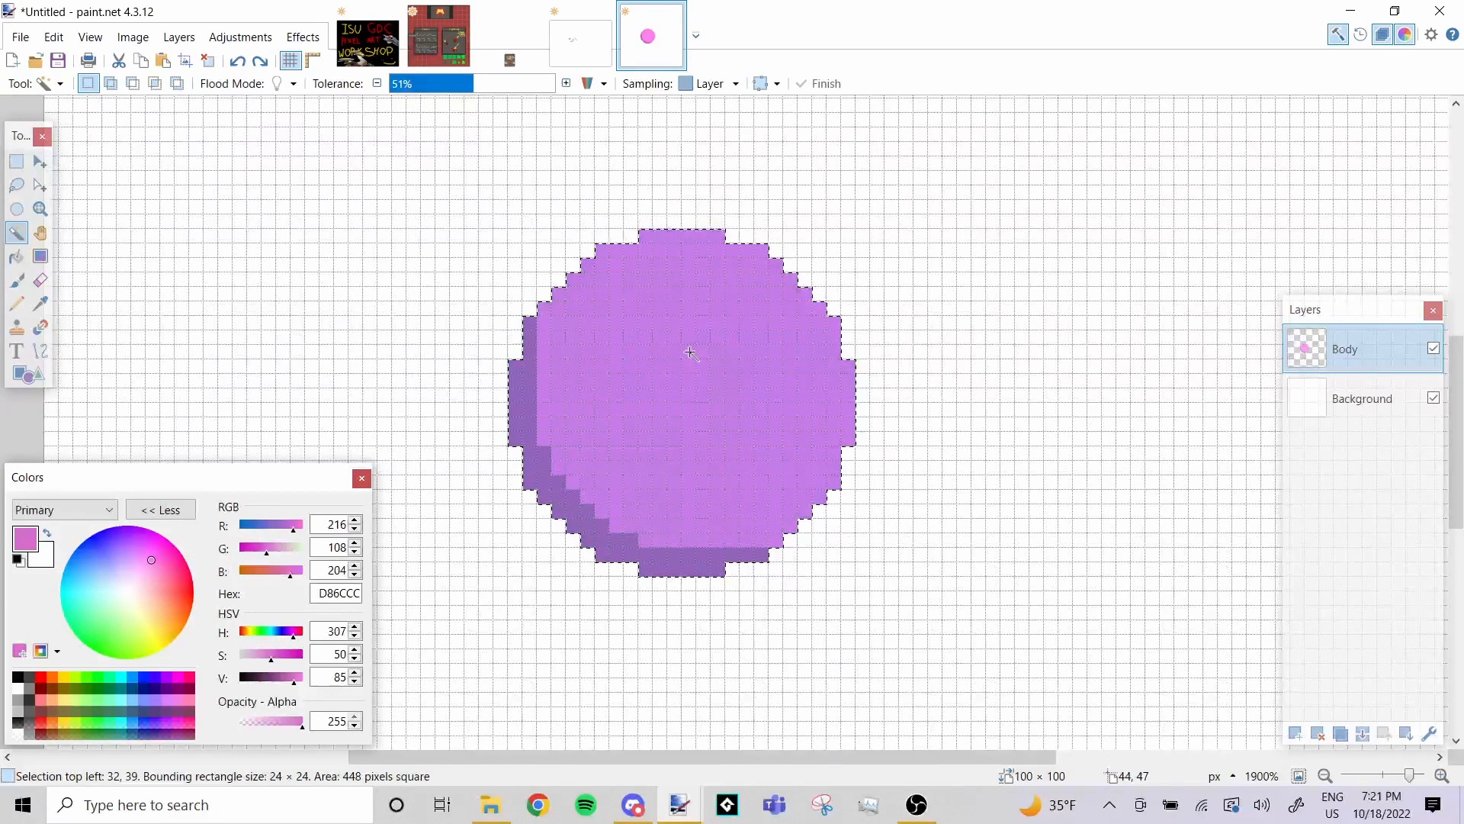
click(690, 352)
click(675, 396)
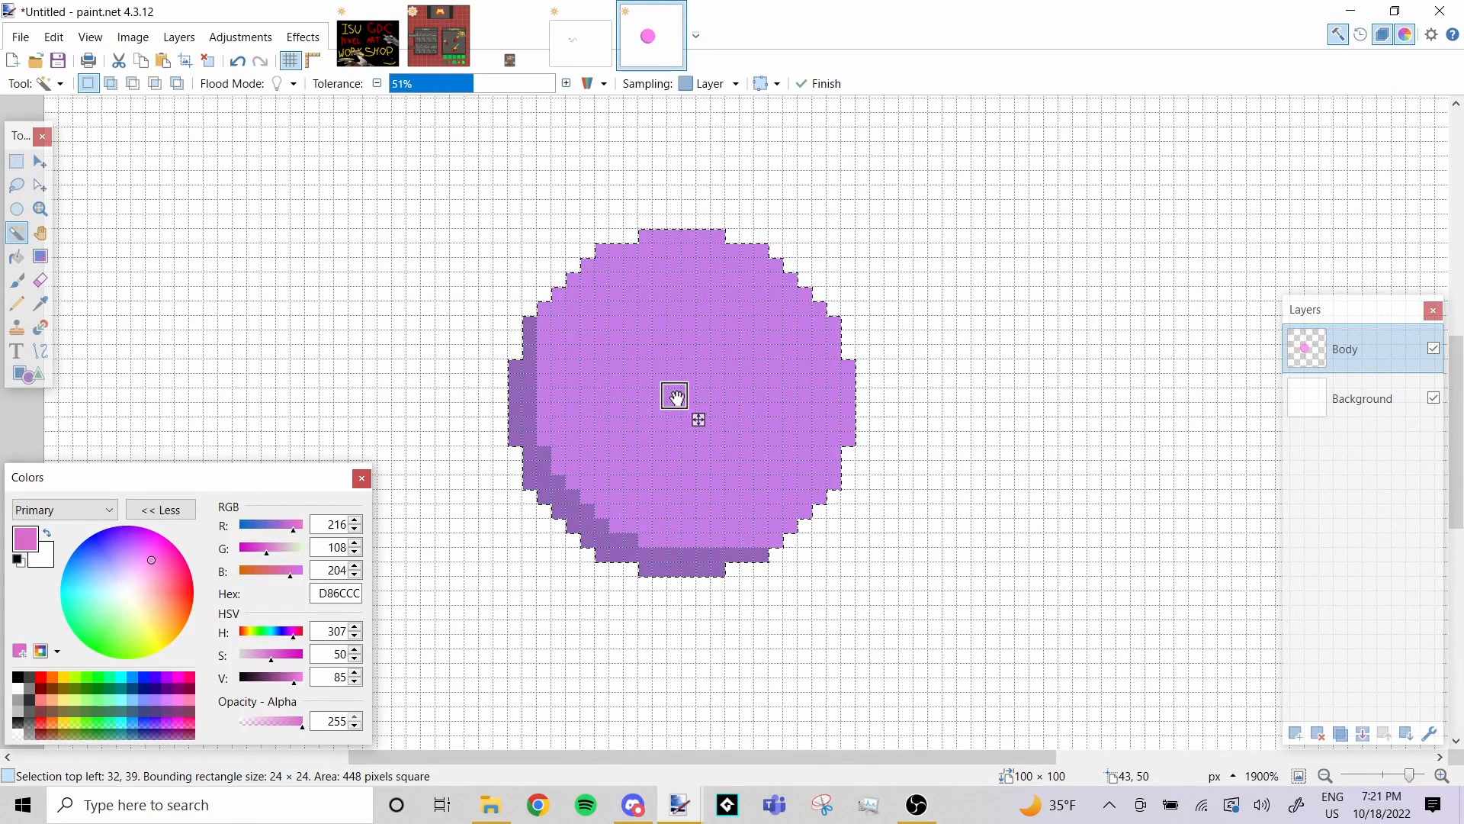
click(410, 85)
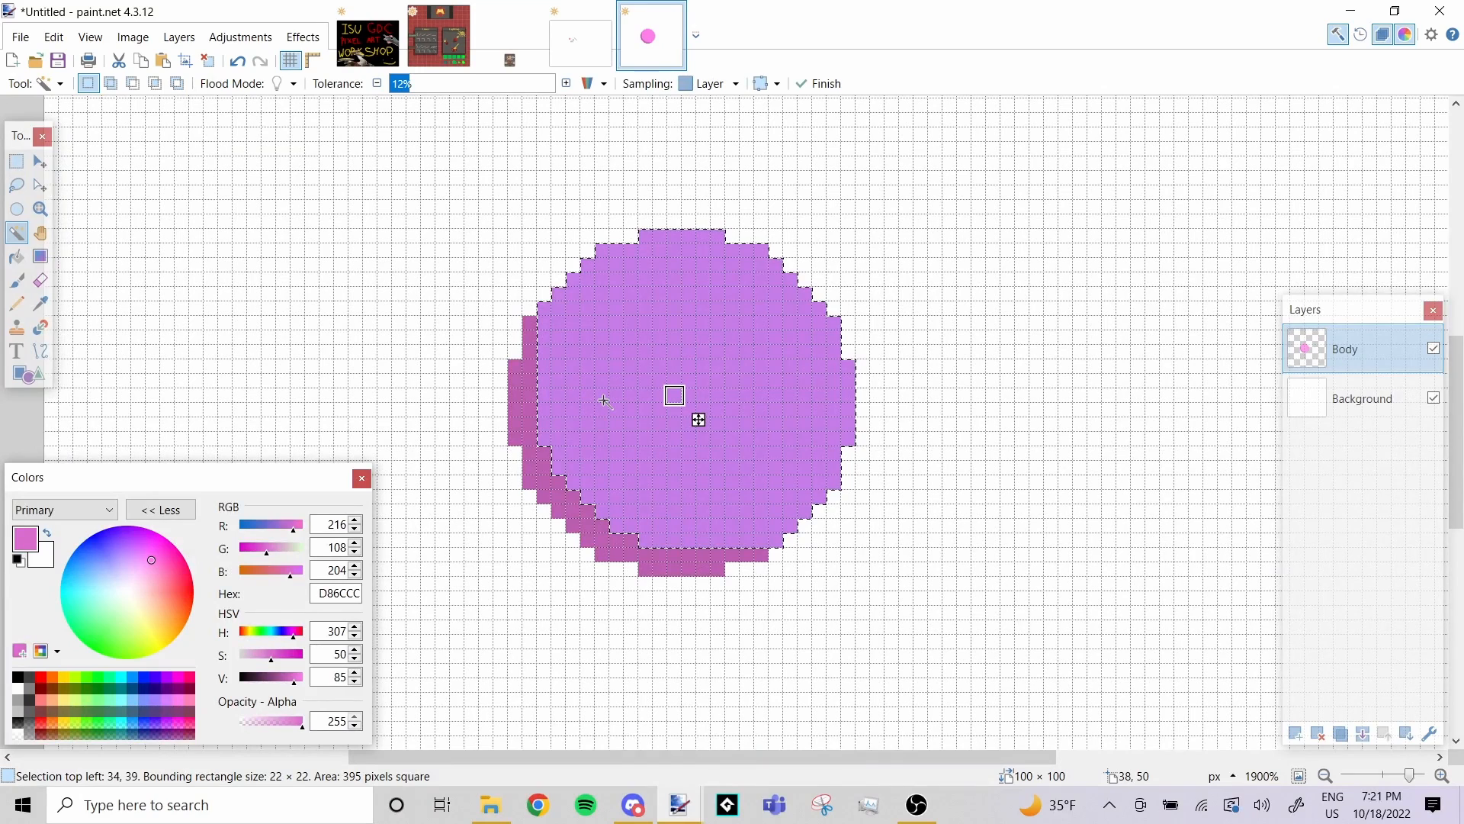
click(483, 85)
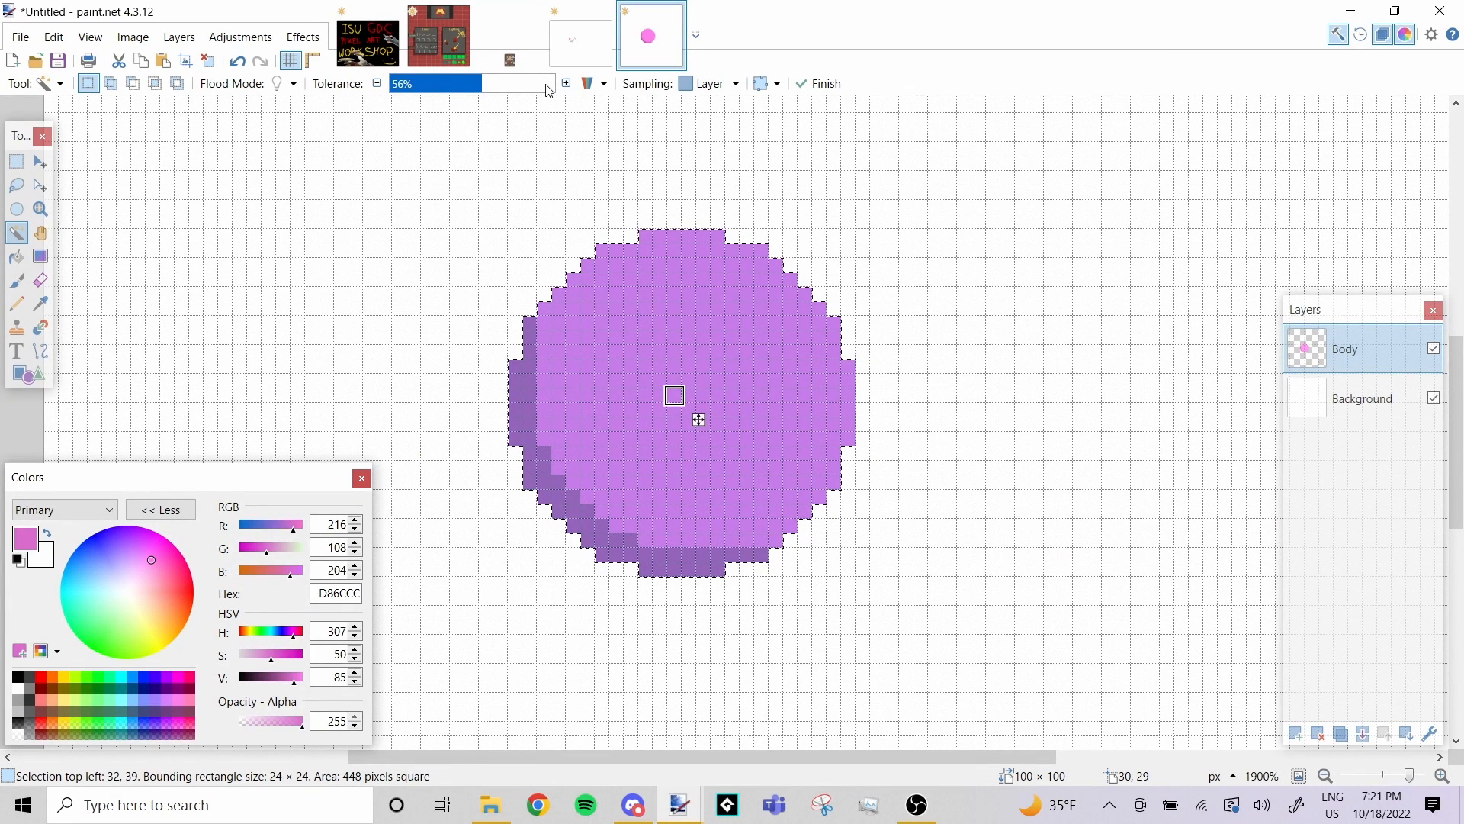
click(16, 161)
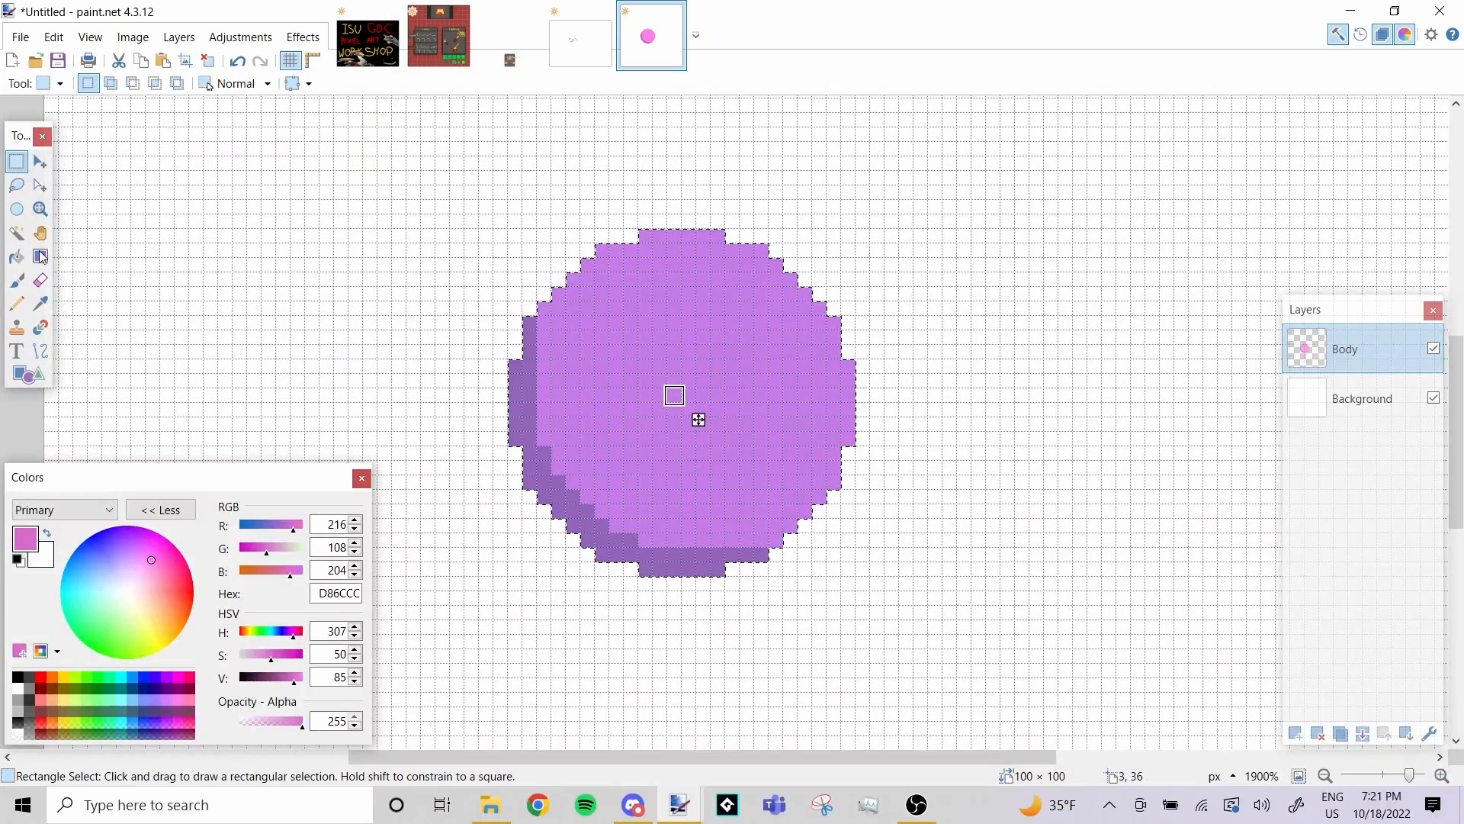
key(ctrl+d)
Paint a red FF0000 blob about 9 by 10 pixels to the left of the circle using the Paintbrush at width 5
click(16, 280)
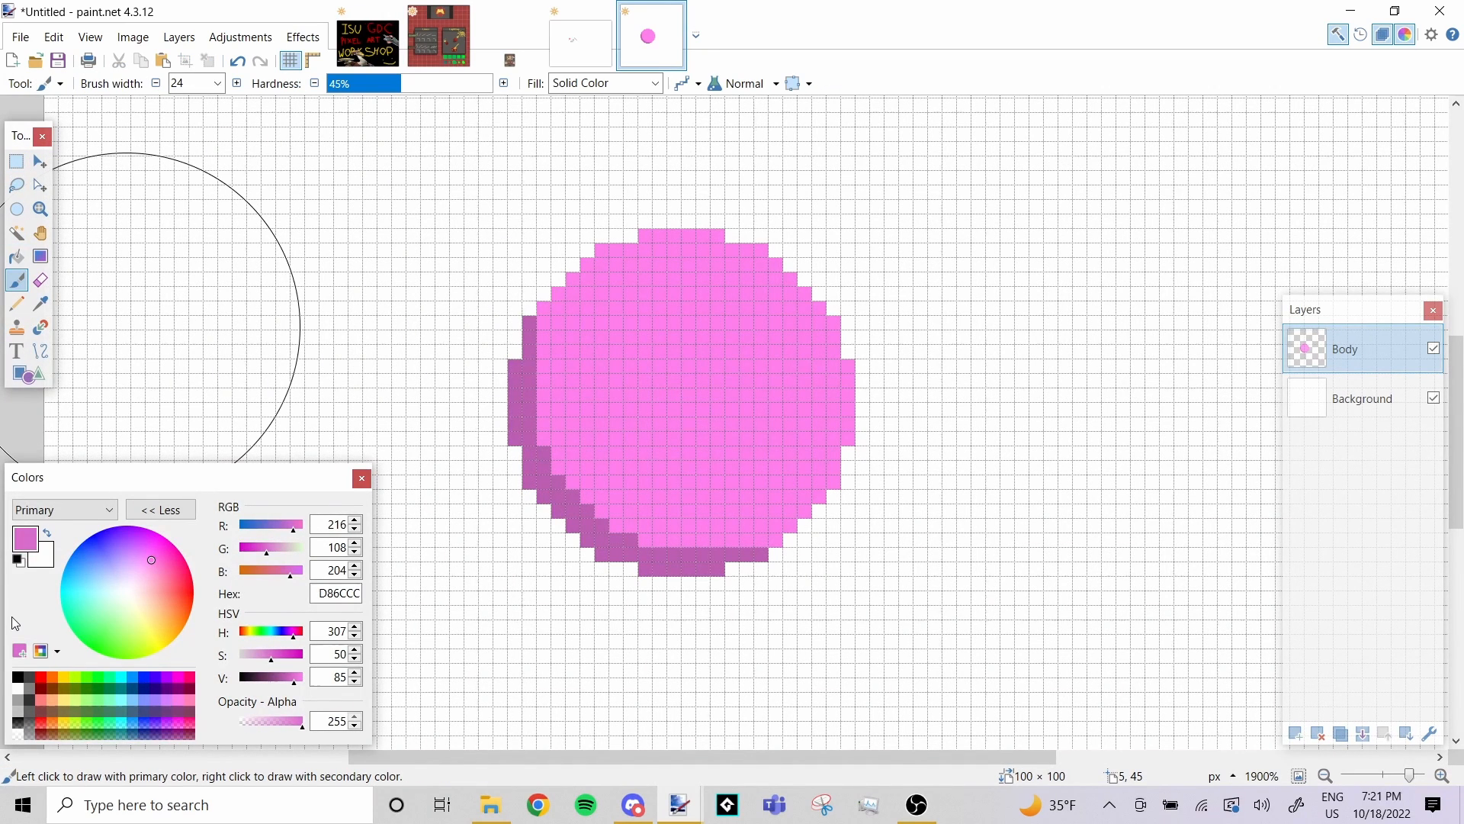
click(39, 675)
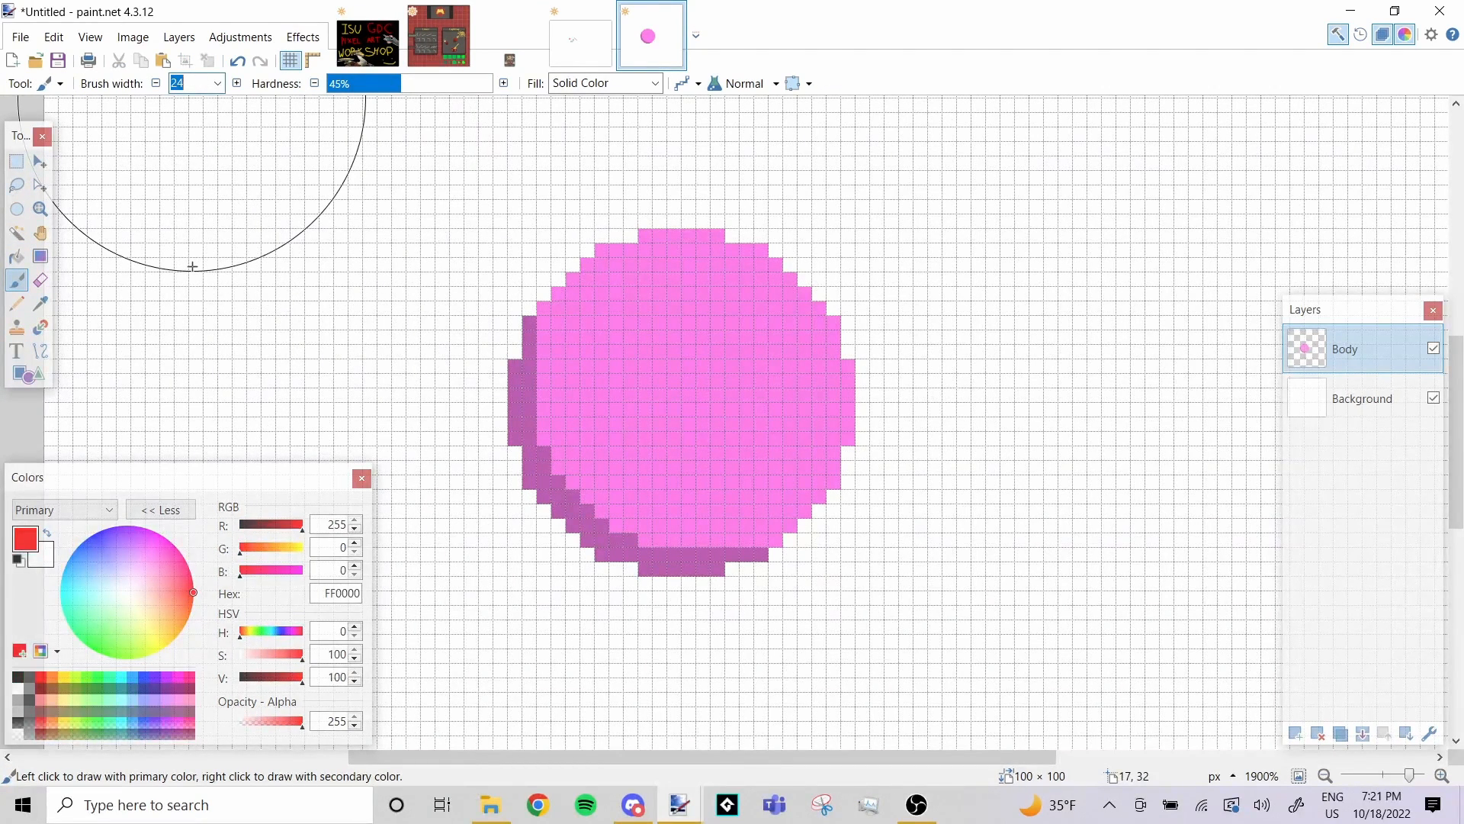
text(5)
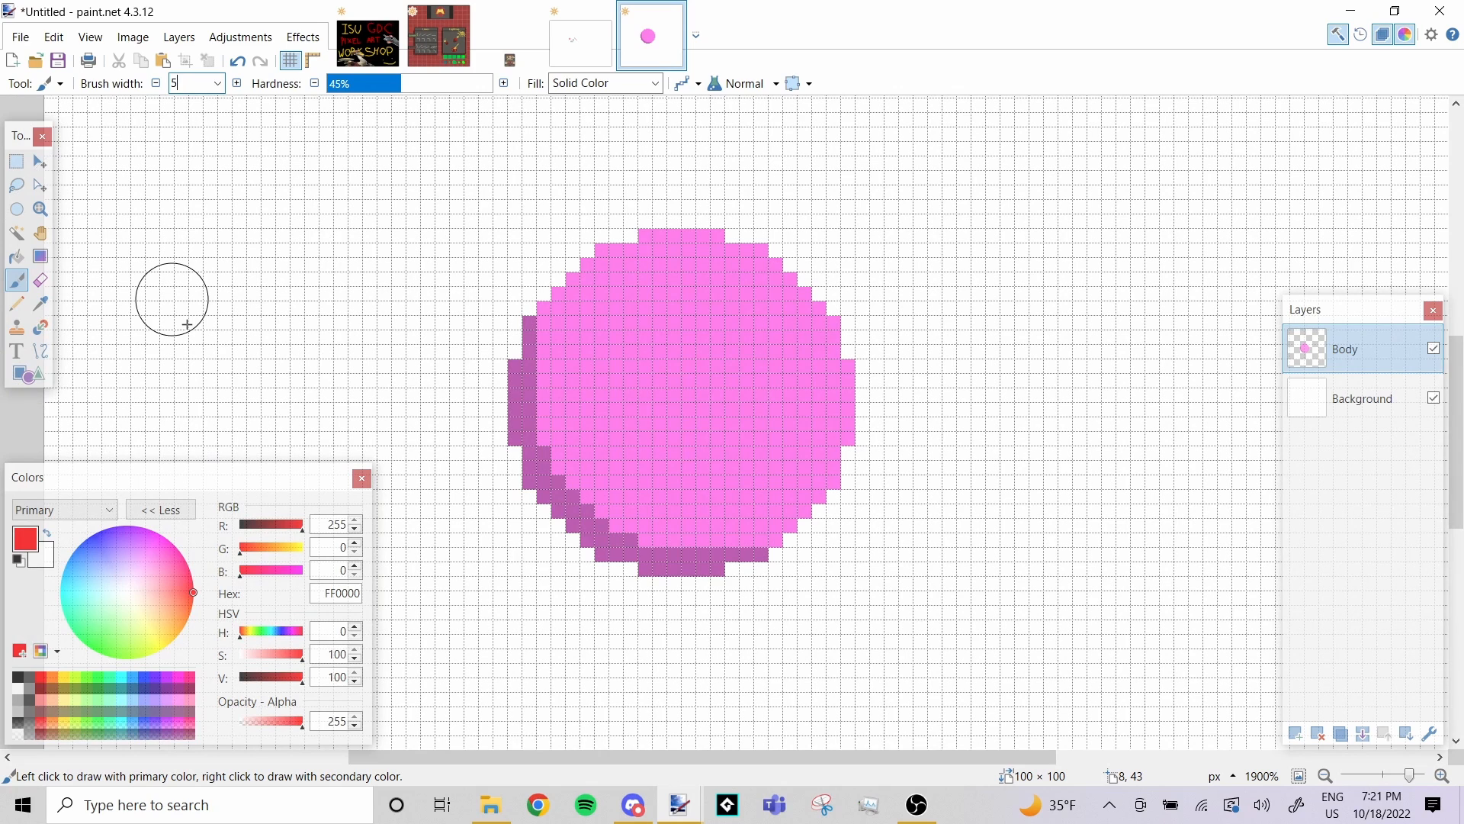
mouse_move(187, 324)
mouse_down()
mouse_move(180, 245)
mouse_move(196, 239)
mouse_up()
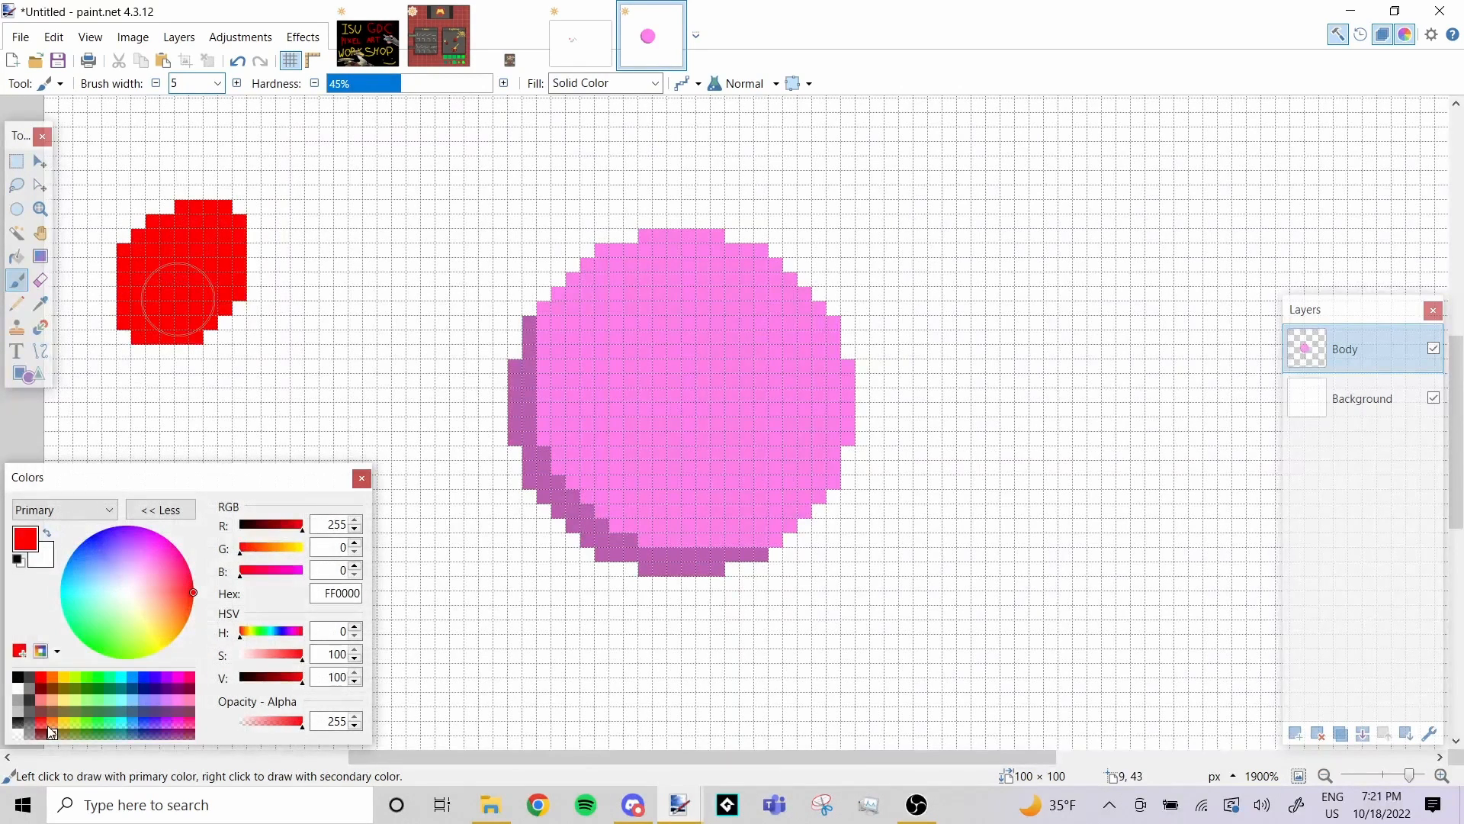
Paint a darker red C10000 blob about 11 by 11 pixels overlapping the upper right of the red blob
click(41, 691)
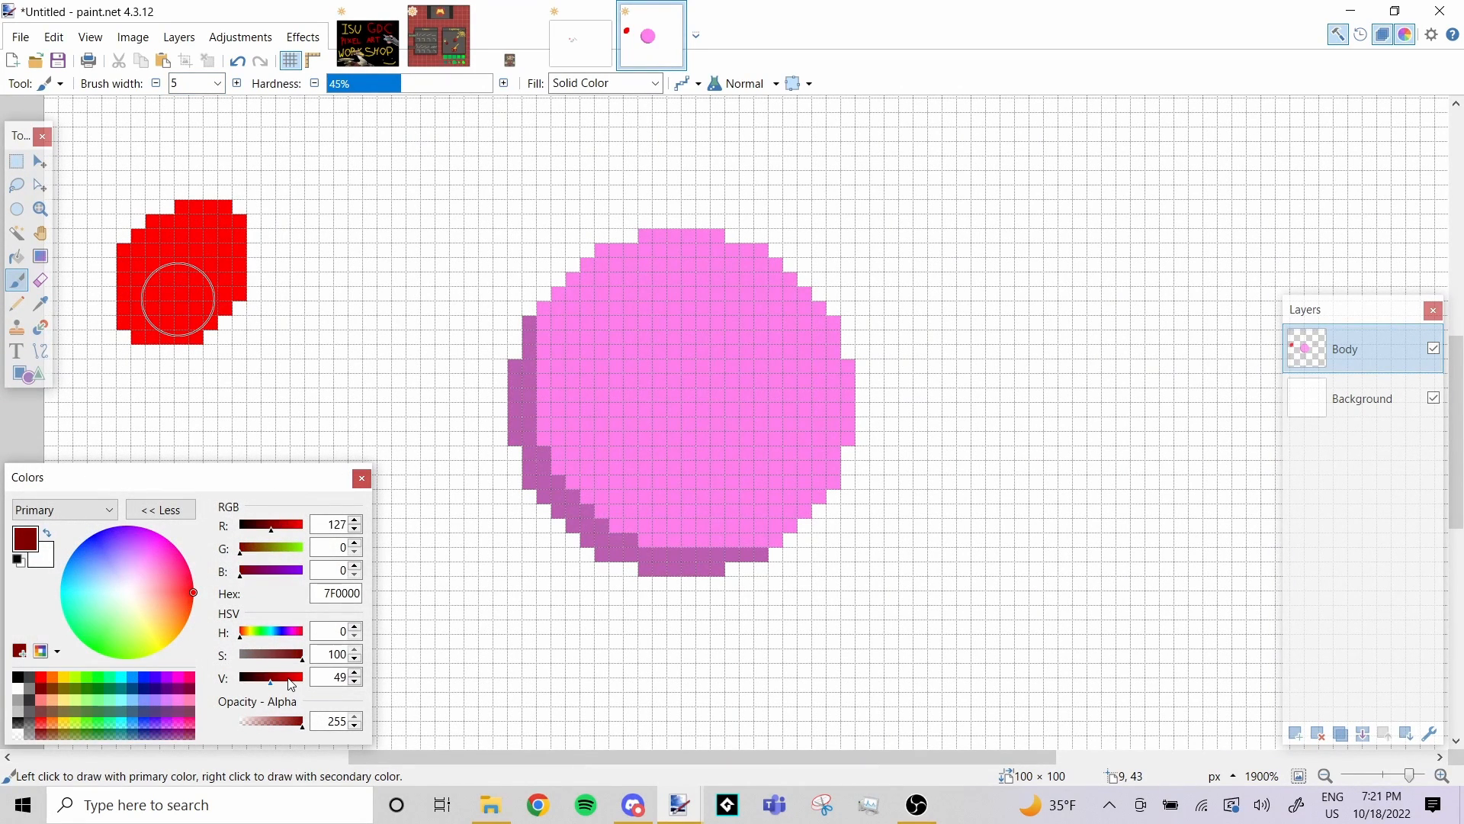
mouse_move(290, 206)
mouse_down()
mouse_move(252, 252)
mouse_move(294, 274)
mouse_move(310, 269)
mouse_move(284, 187)
mouse_move(246, 219)
mouse_up()
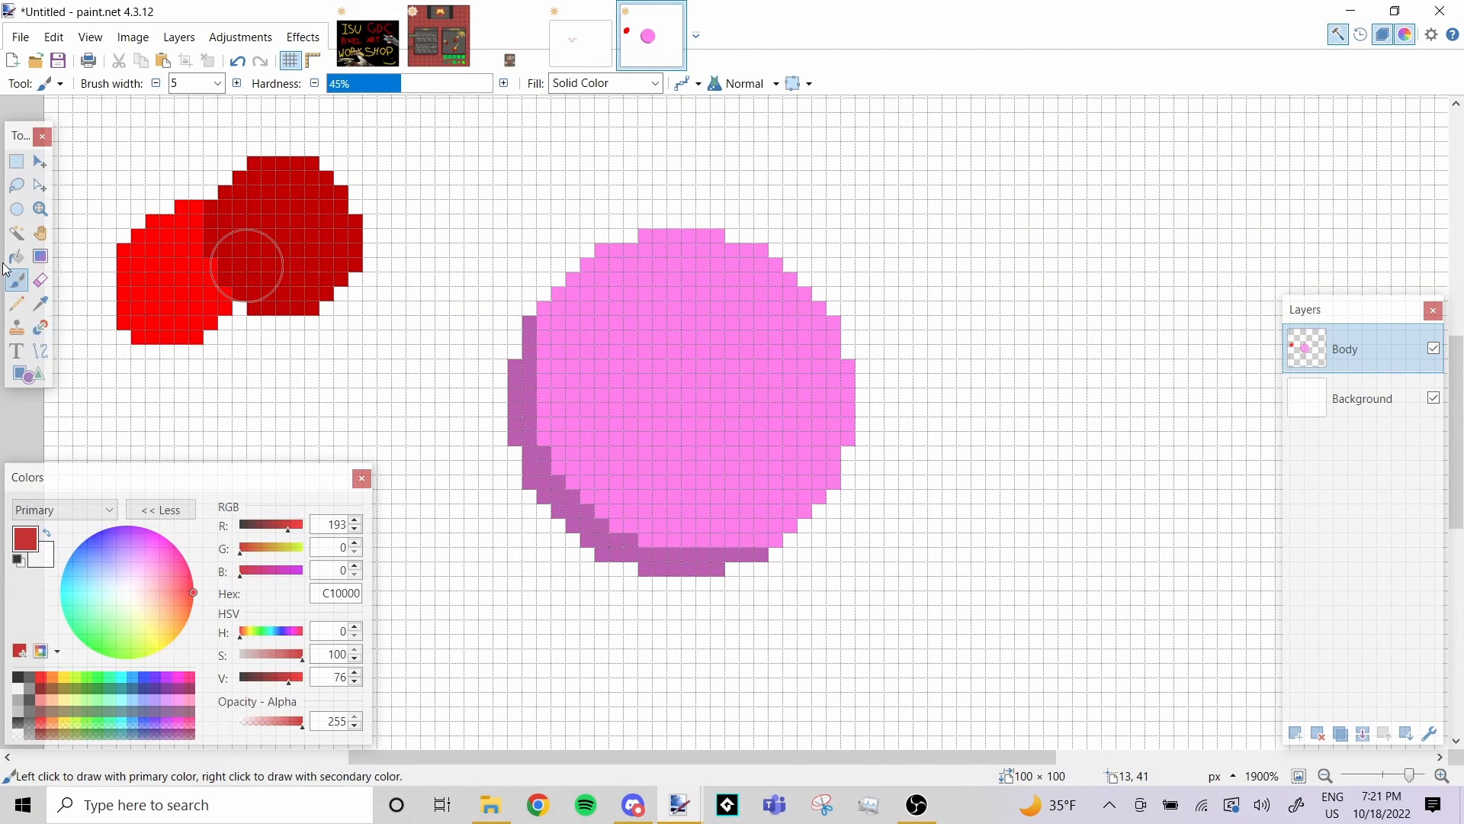
Select the bright red blob with the Magic Wand, try tolerances of 76%, 9% and 0%, and clear the selection
click(14, 235)
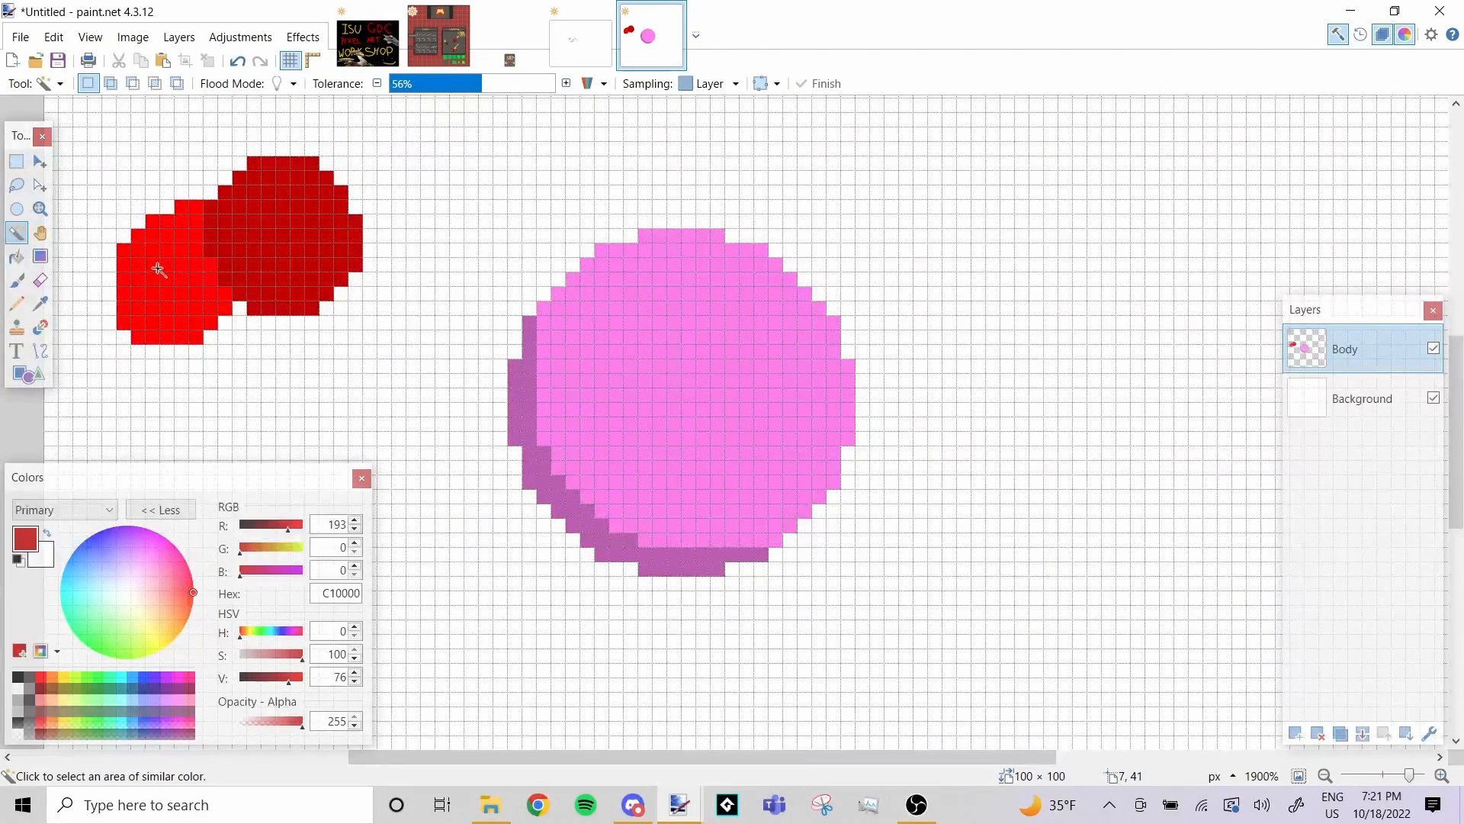
click(516, 84)
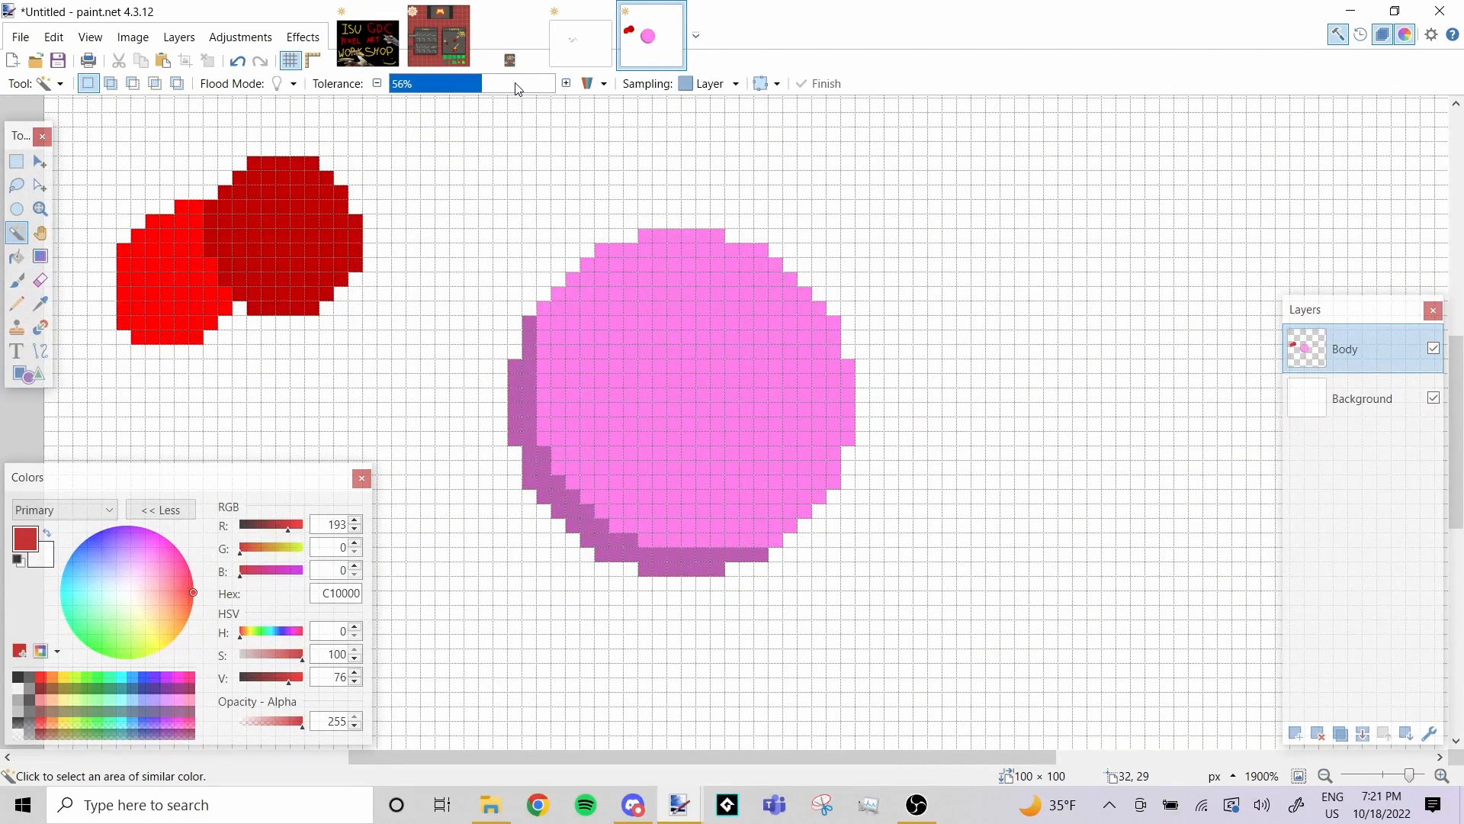
click(167, 281)
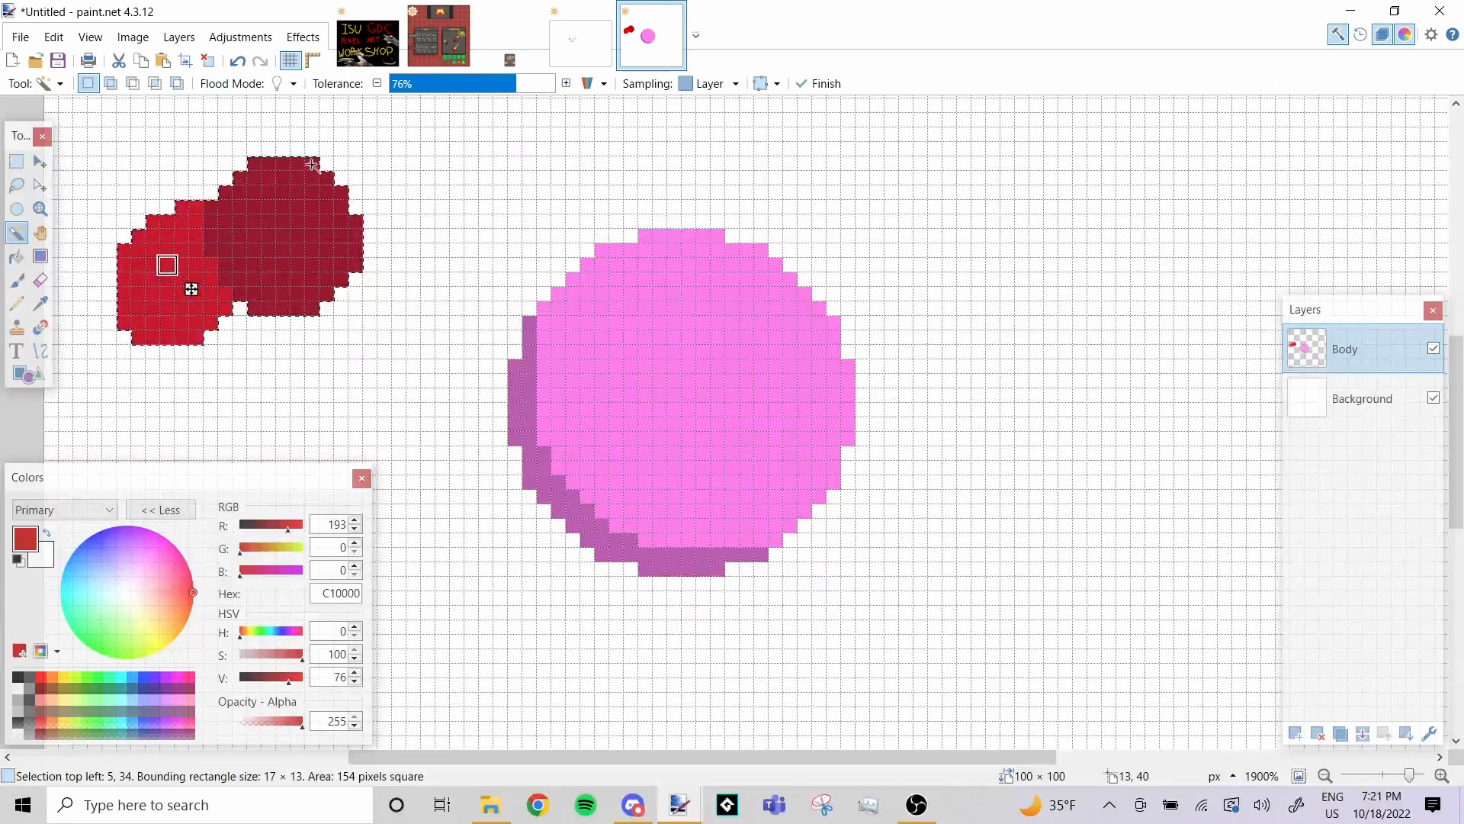
click(405, 85)
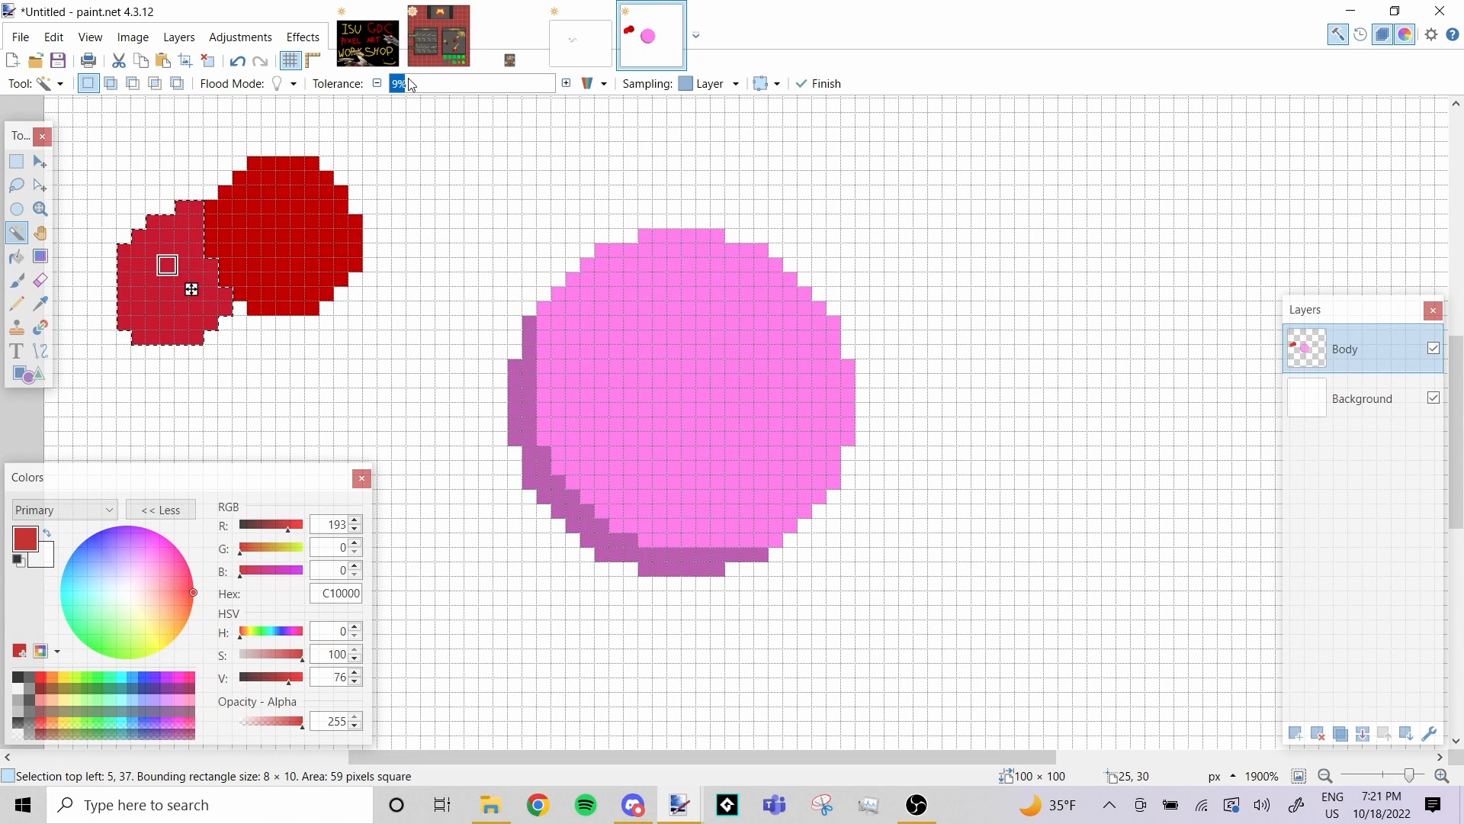
text(0)
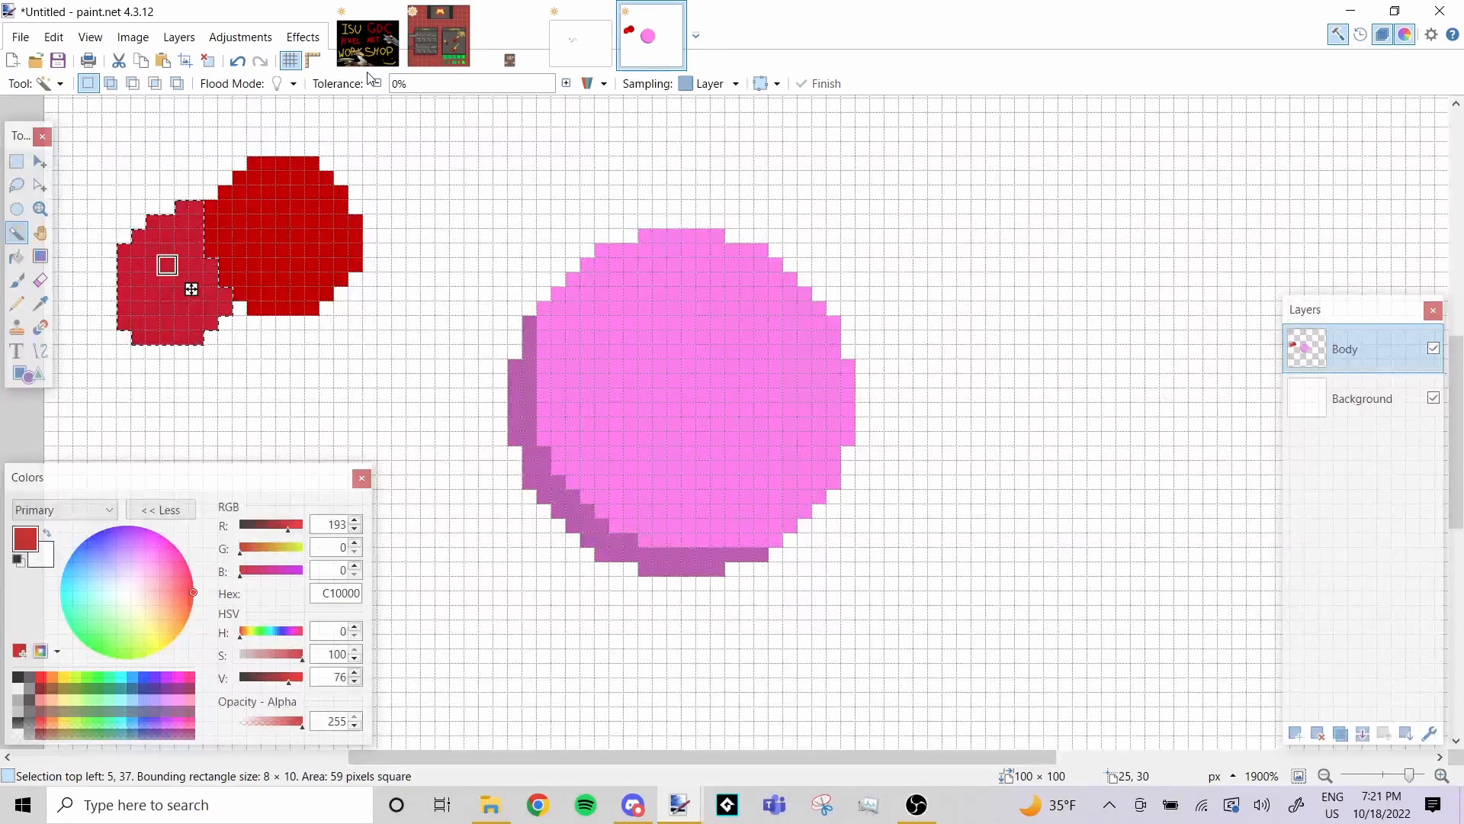
click(16, 229)
click(17, 161)
click(65, 203)
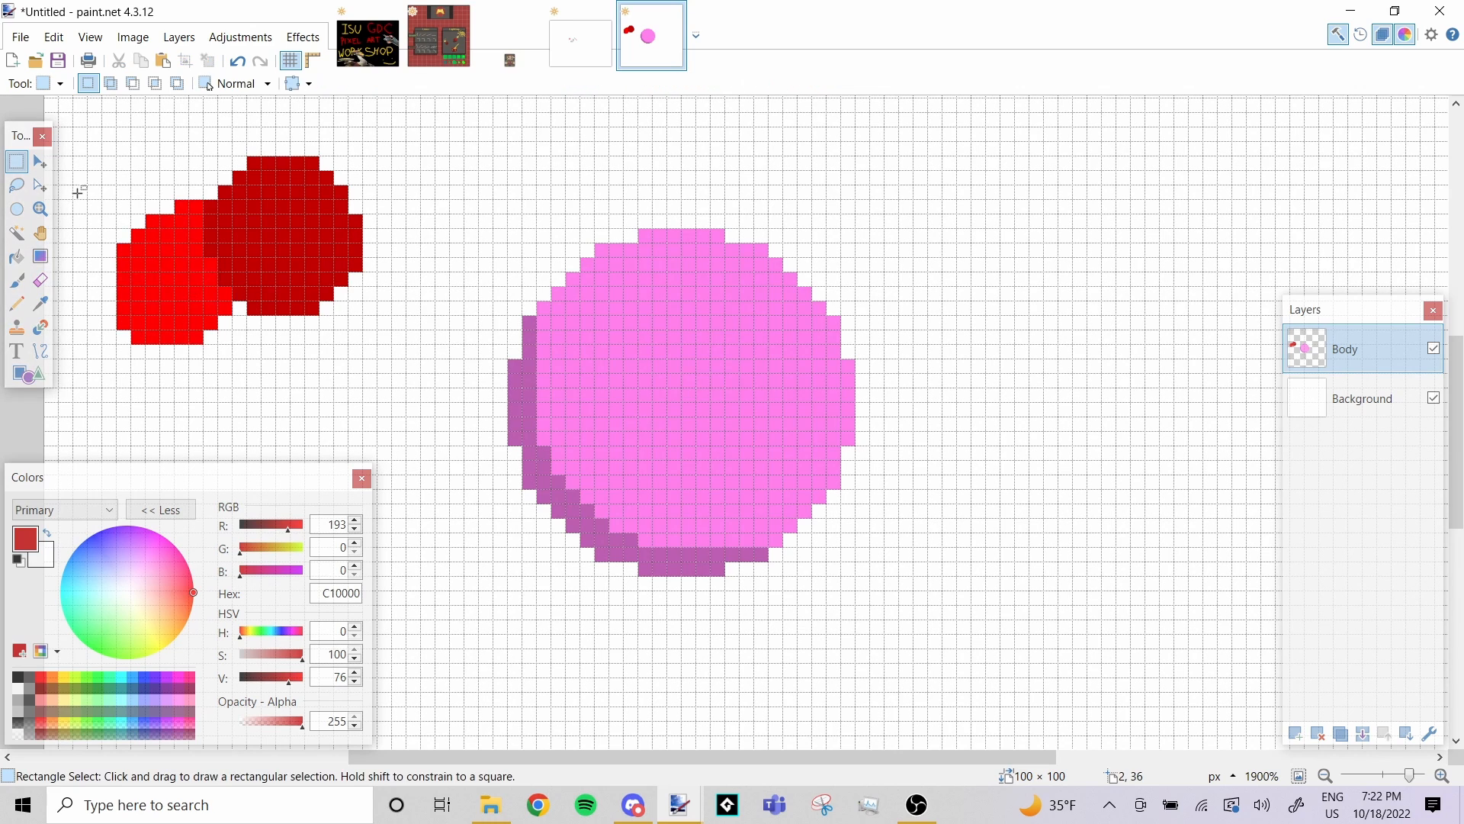
Select the circle's light pink area with the Magic Wand at 0% tolerance
click(20, 286)
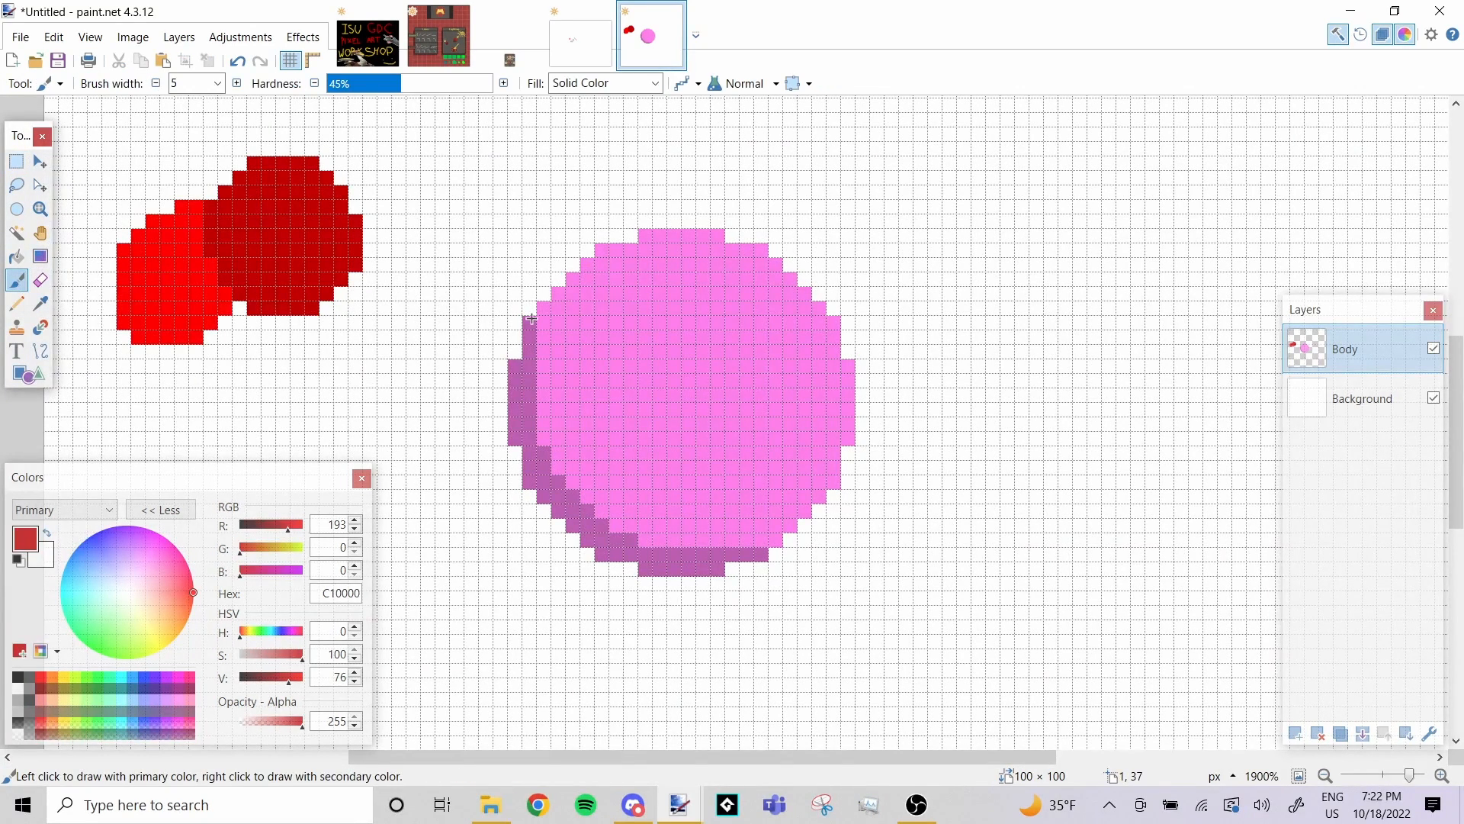
click(17, 232)
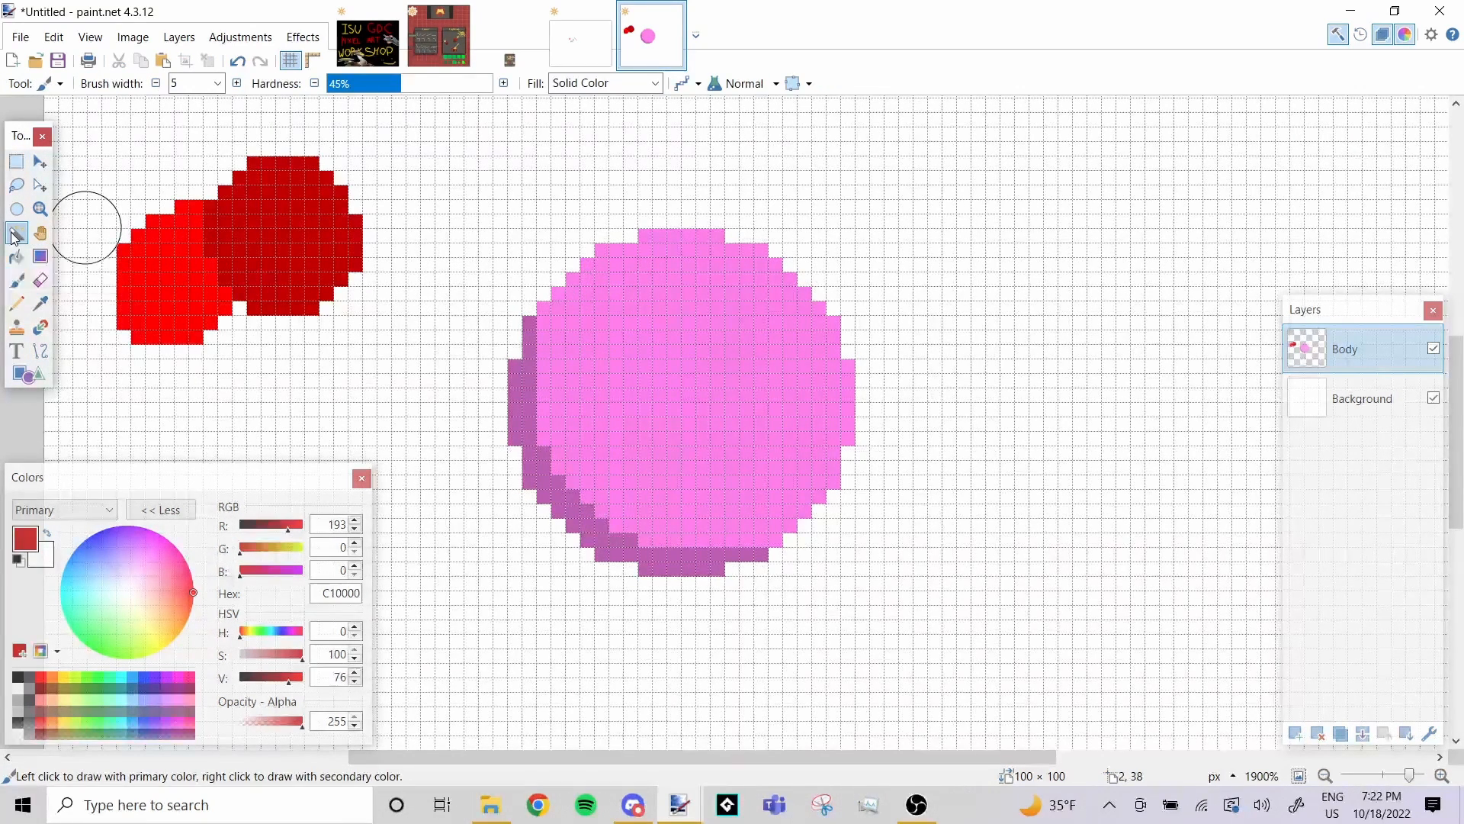
click(614, 336)
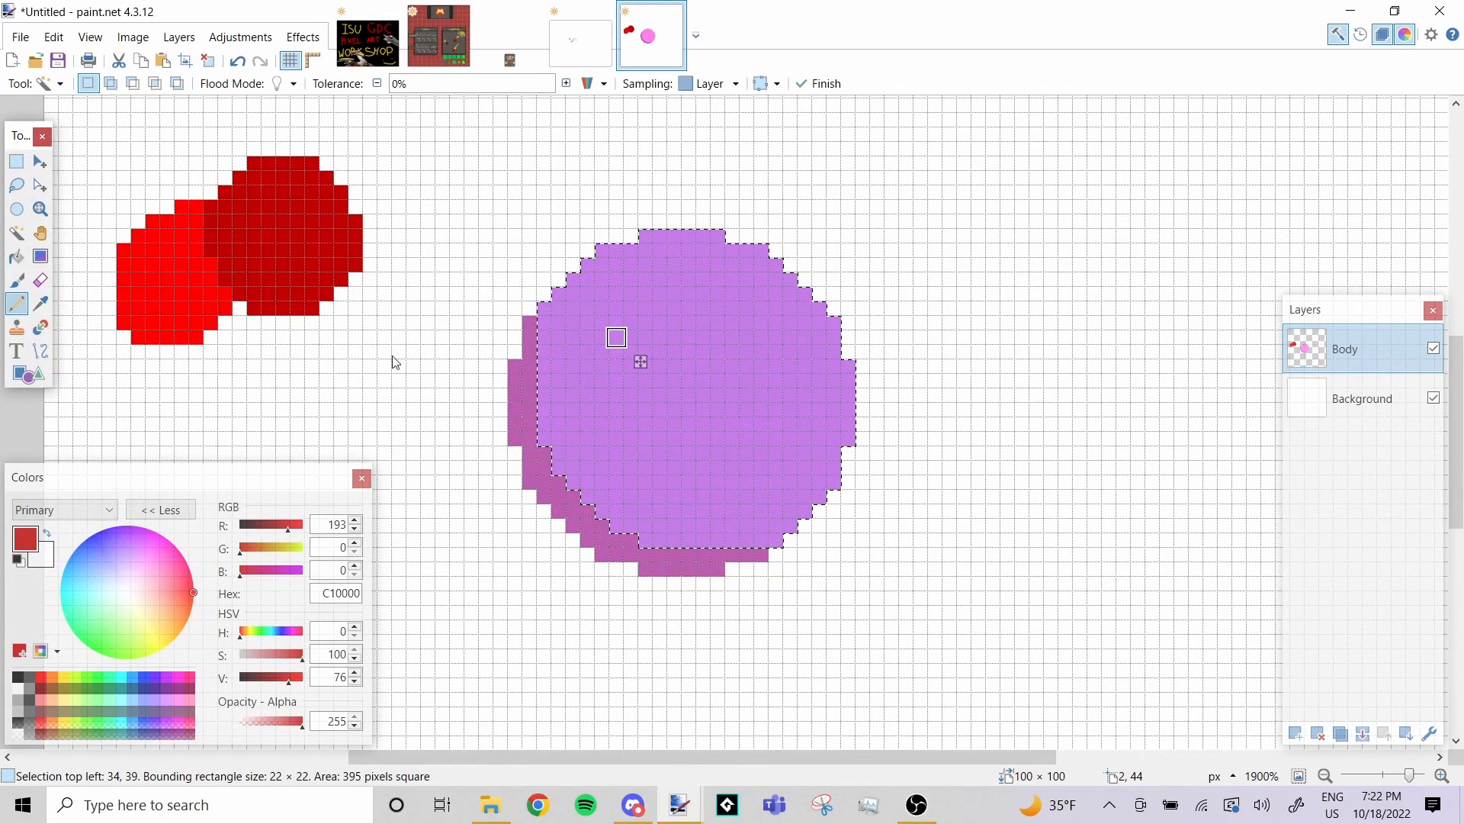
Sample the circle's dark shadow color and set its brightness value to 85, making the primary color D86CCC
click(17, 305)
click(40, 304)
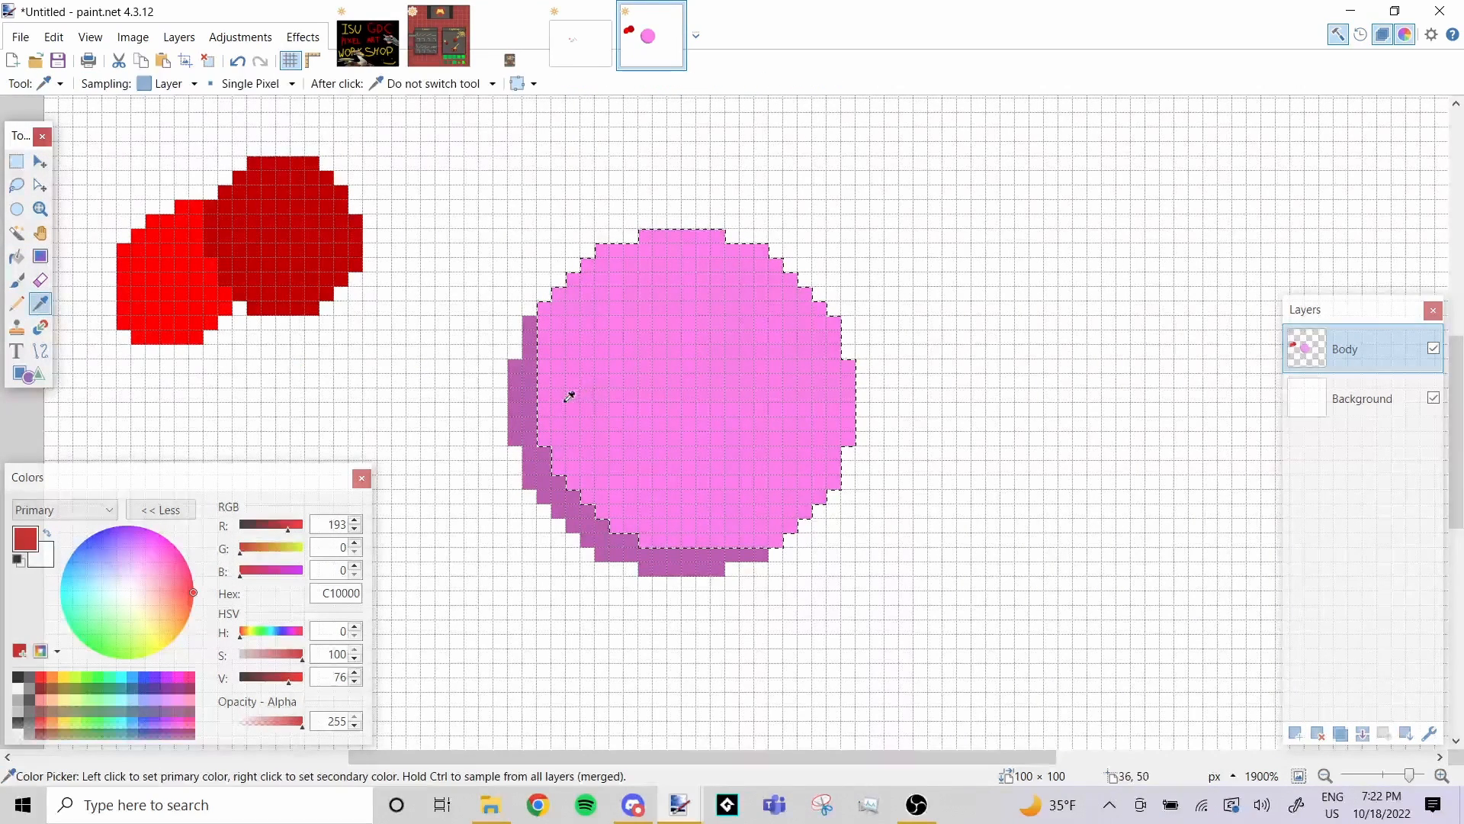
click(521, 404)
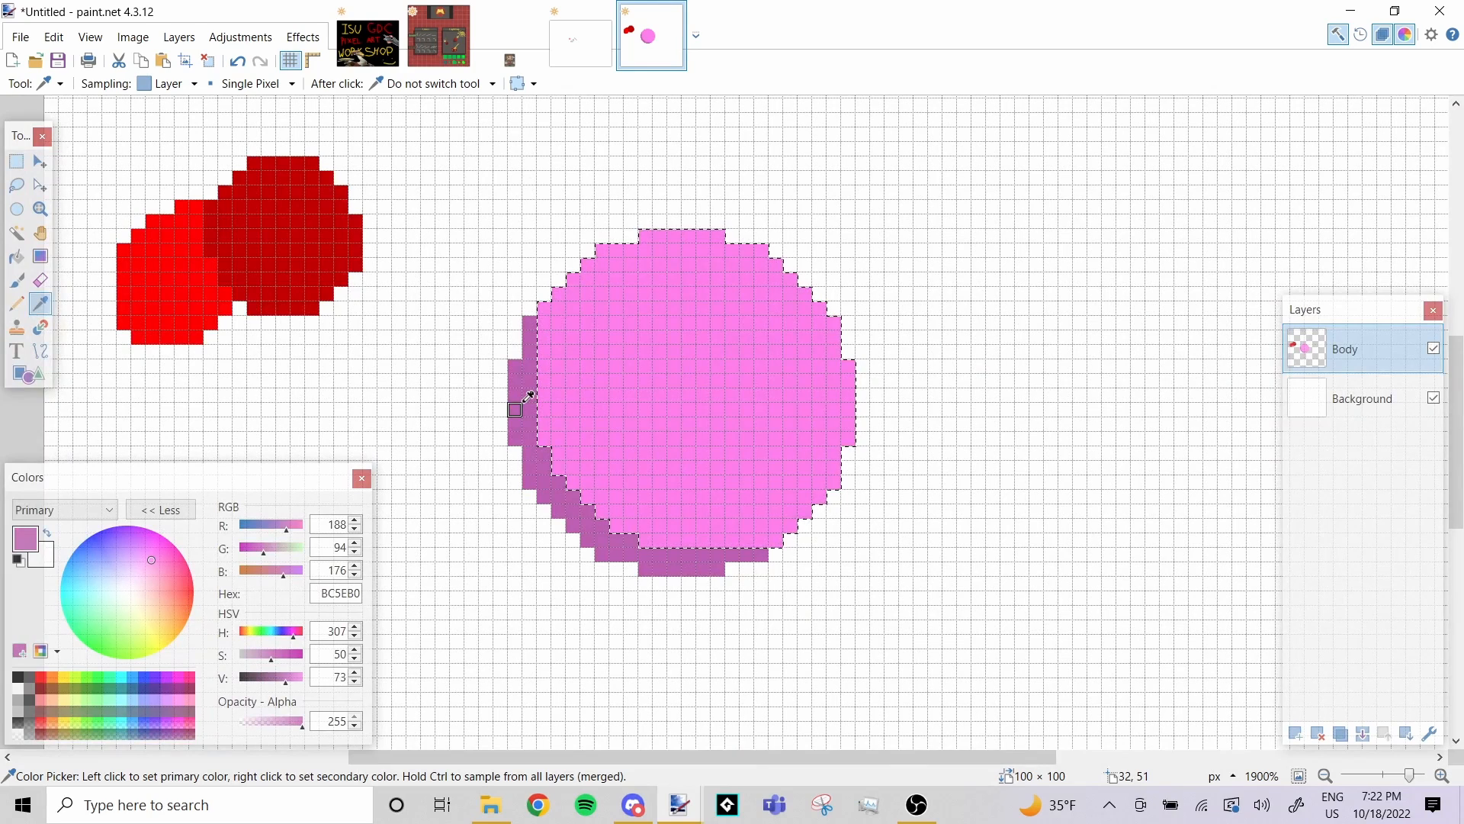
click(295, 678)
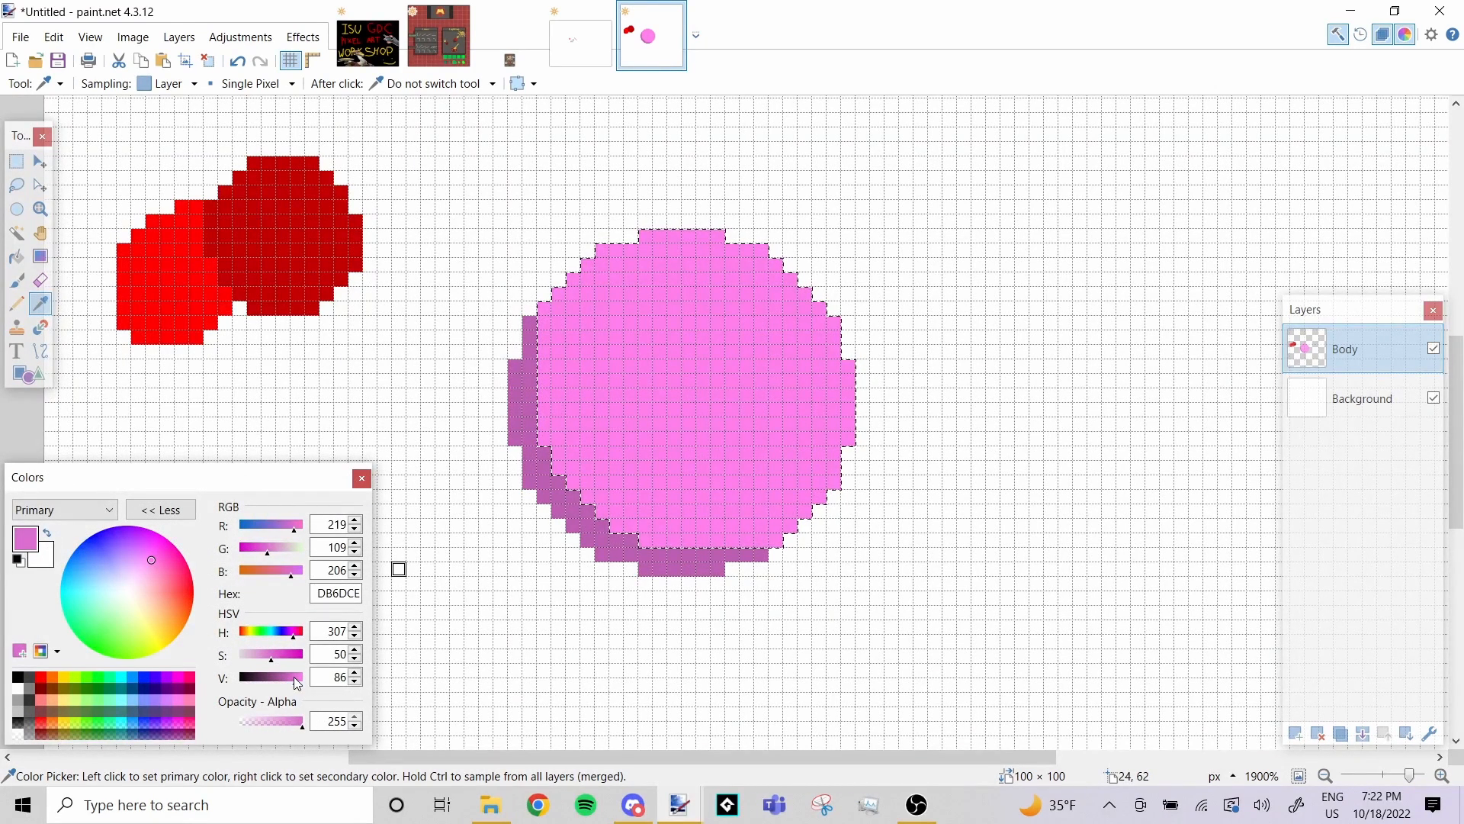
click(356, 681)
click(356, 684)
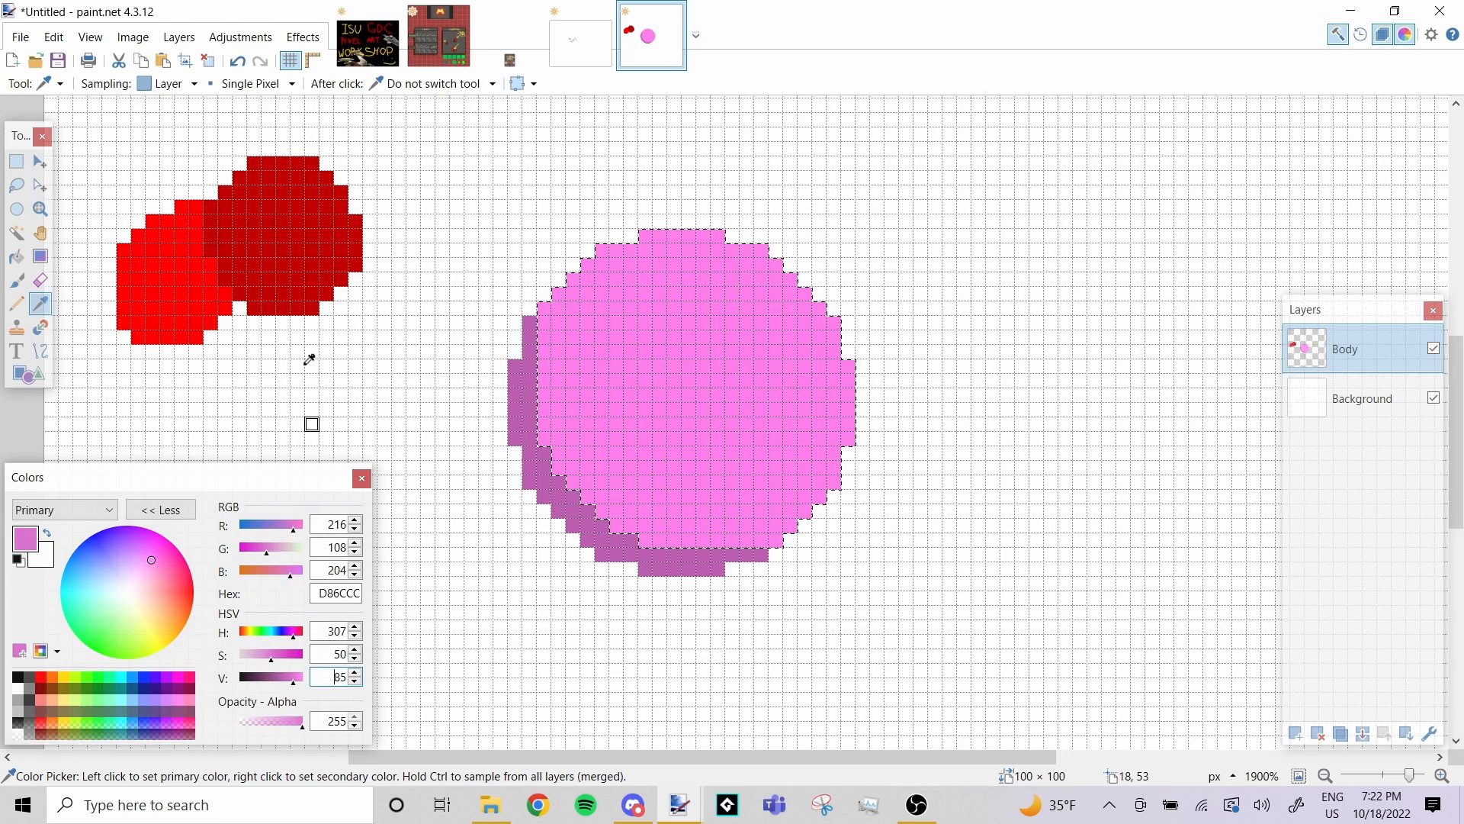
Draw a D86CCC shading band about two pixels wide along the selection's left and lower edges with the Pencil
click(18, 304)
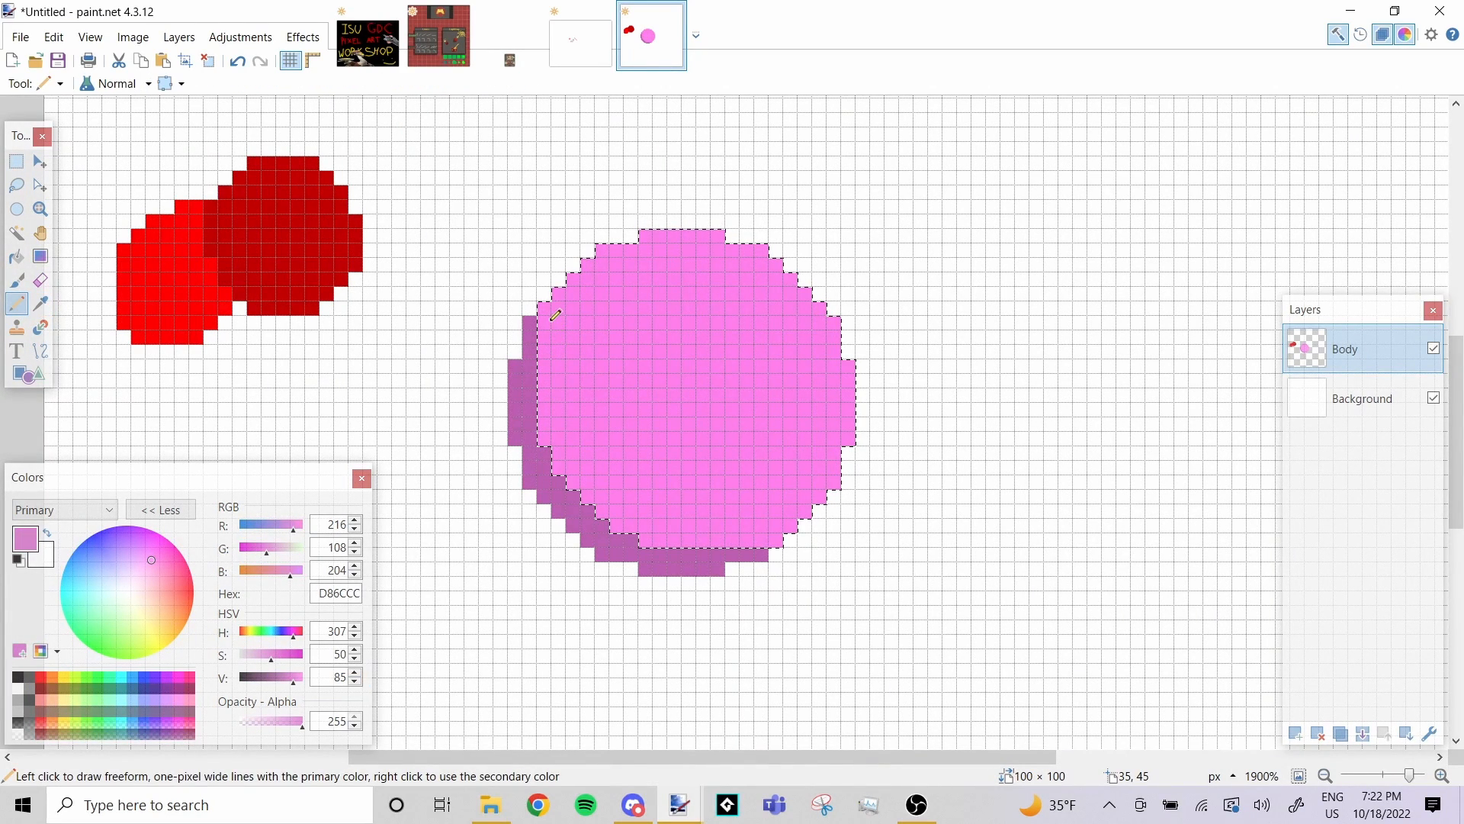
drag(544, 293, 545, 432)
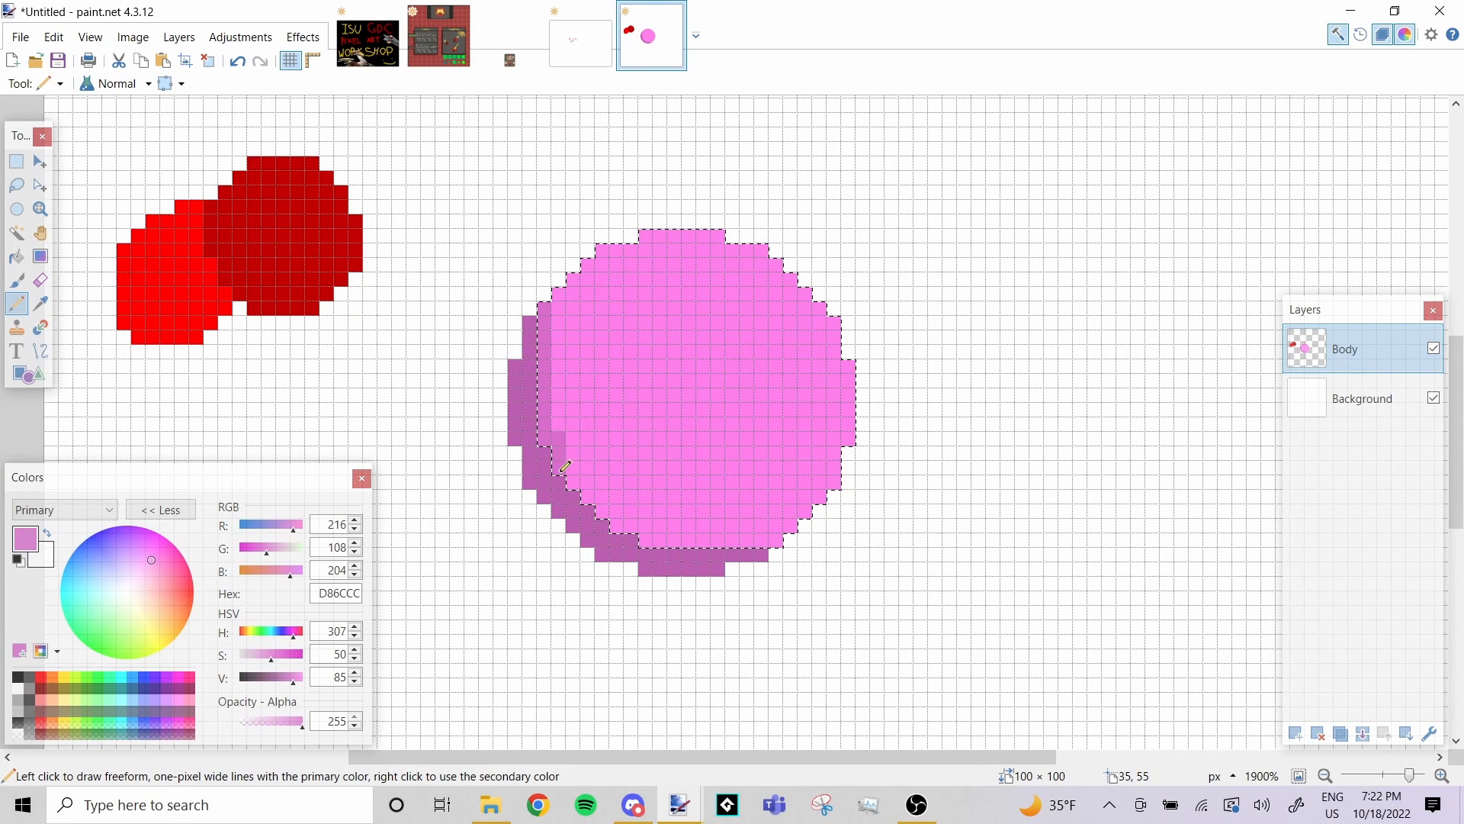
mouse_move(565, 469)
mouse_down()
mouse_move(647, 539)
mouse_move(792, 529)
mouse_move(633, 518)
mouse_move(581, 461)
mouse_up()
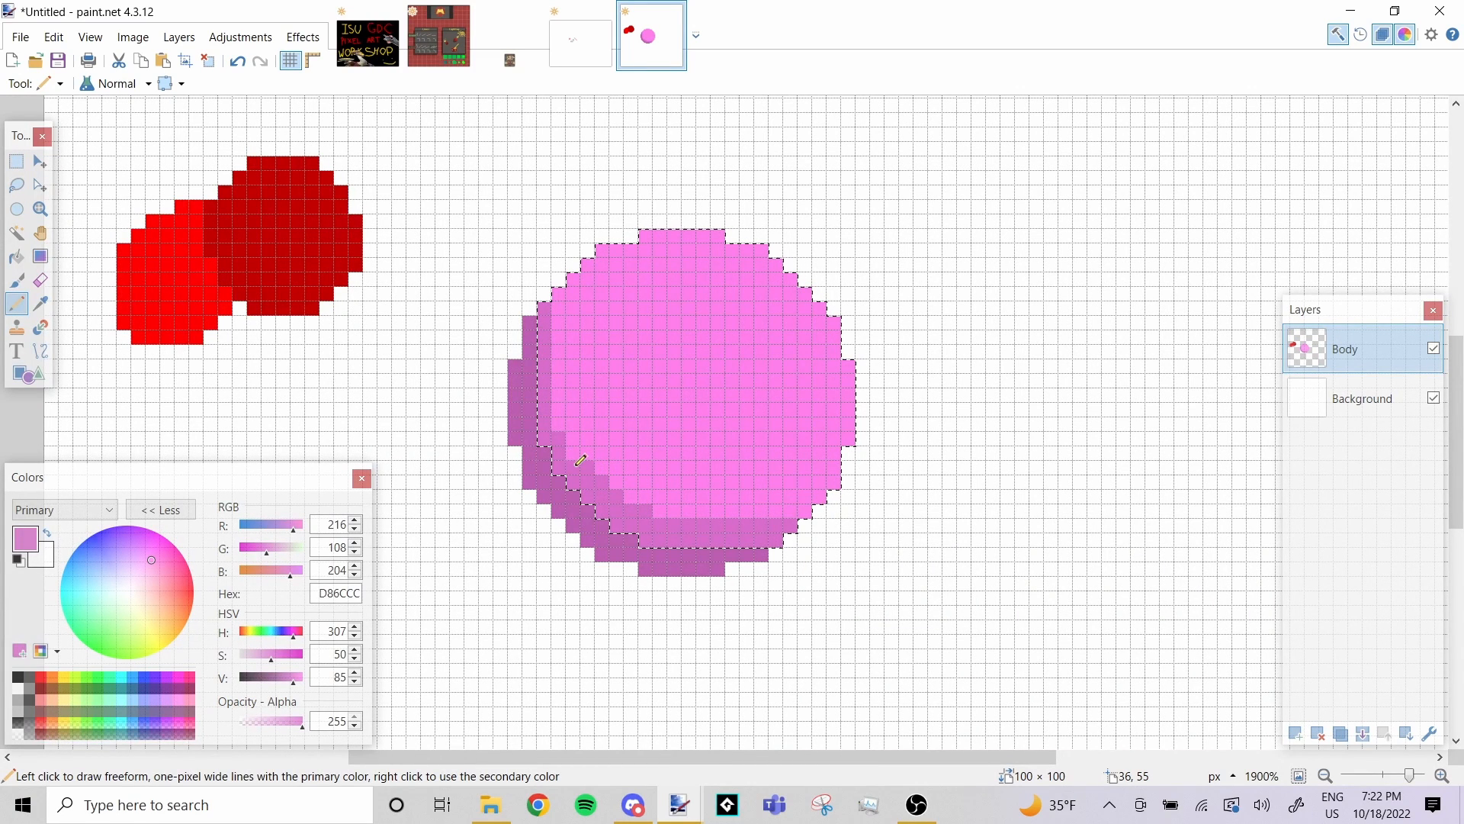
click(577, 452)
click(577, 433)
drag(565, 424, 552, 280)
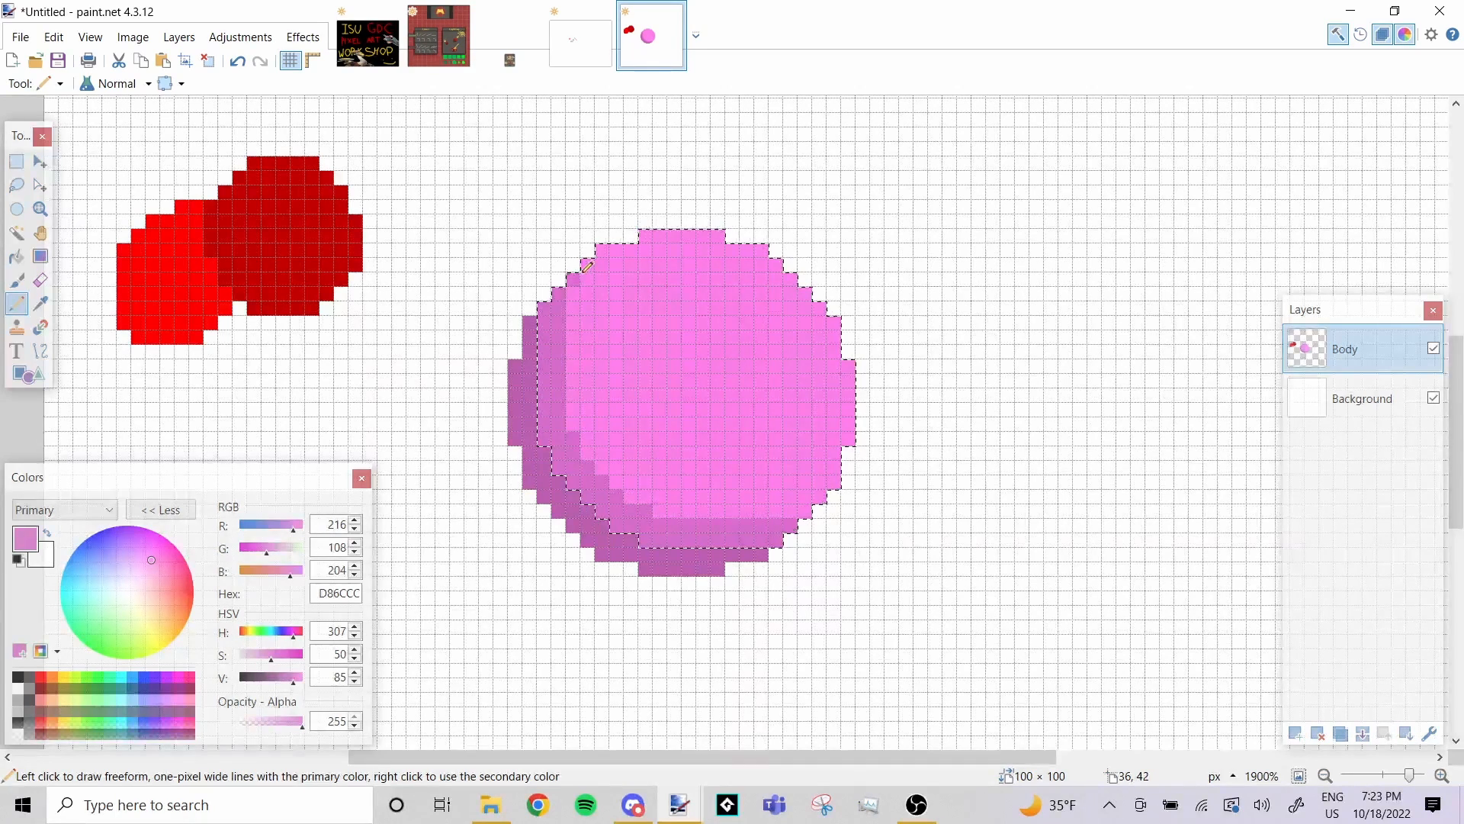
Continue the D86CCC shading as a one-pixel rim along the circle's upper and right edges, softening its upper-left inner corner
mouse_move(588, 265)
mouse_down()
mouse_move(636, 239)
mouse_move(725, 230)
mouse_move(810, 284)
mouse_move(842, 345)
mouse_move(853, 415)
mouse_move(804, 511)
mouse_up()
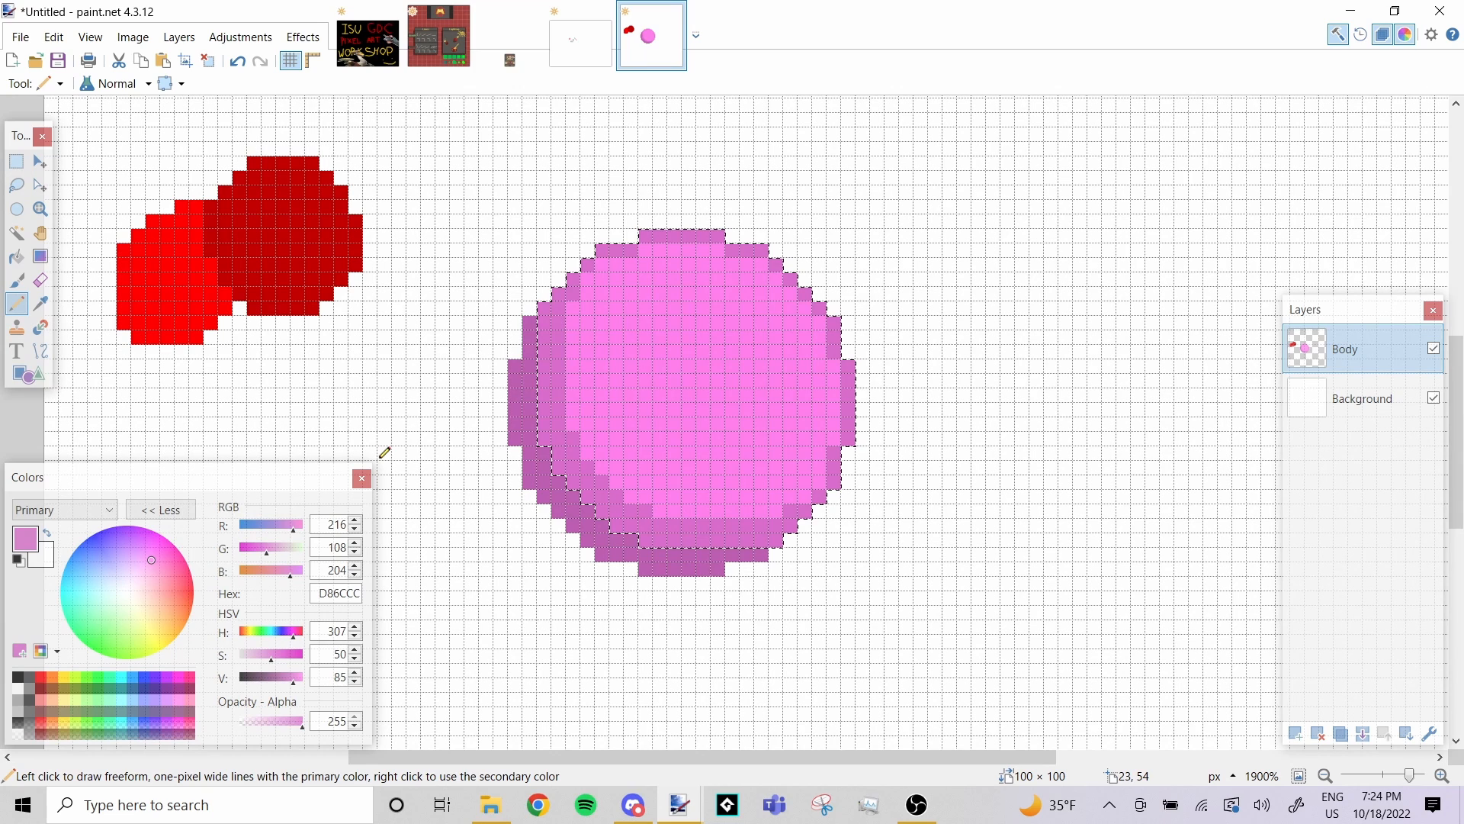
click(775, 508)
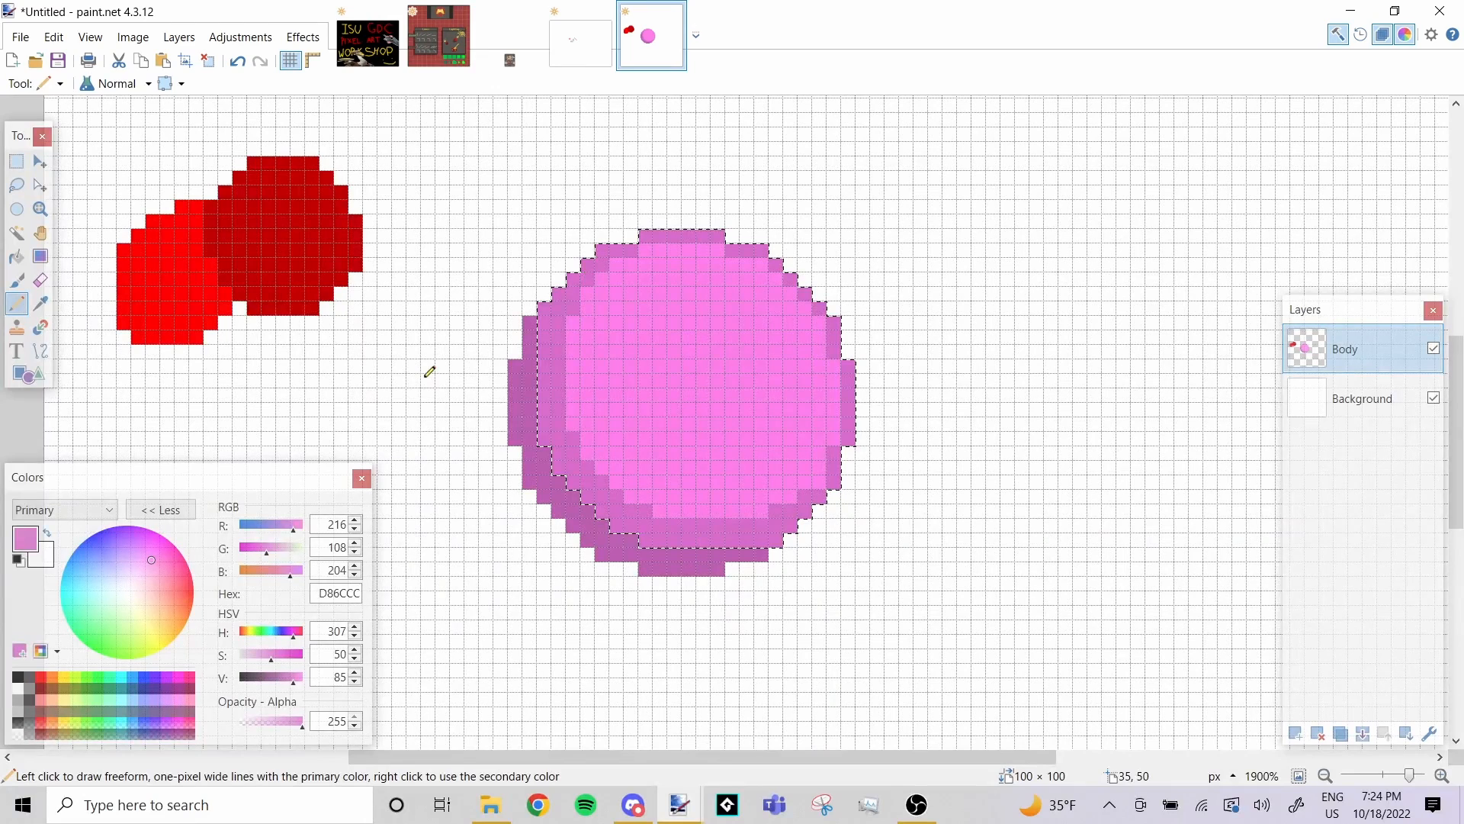
Select the remaining light pink center of the circle with the Magic Wand
click(16, 235)
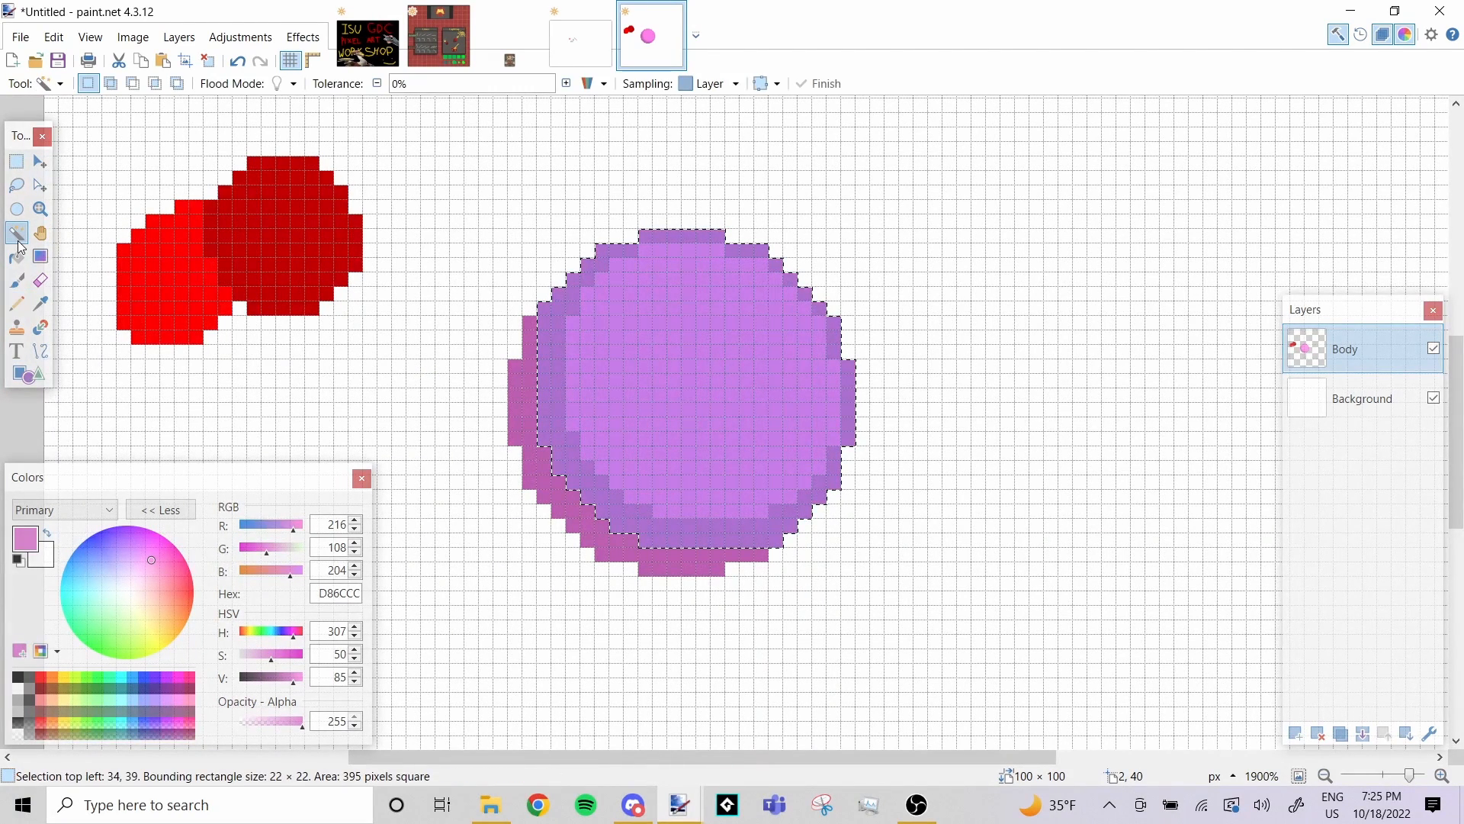
click(685, 384)
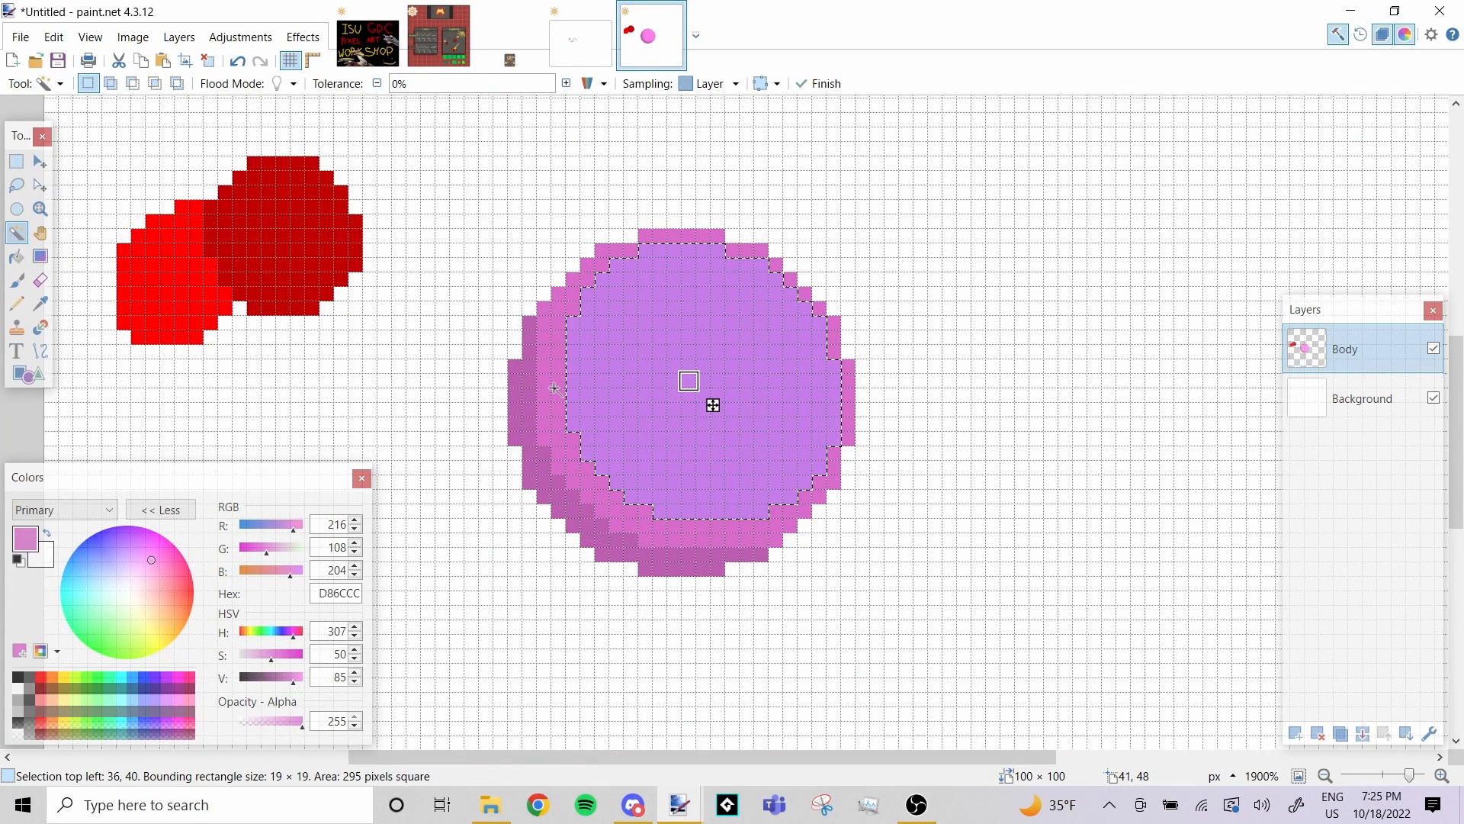
key(BackSpace)
key(p)
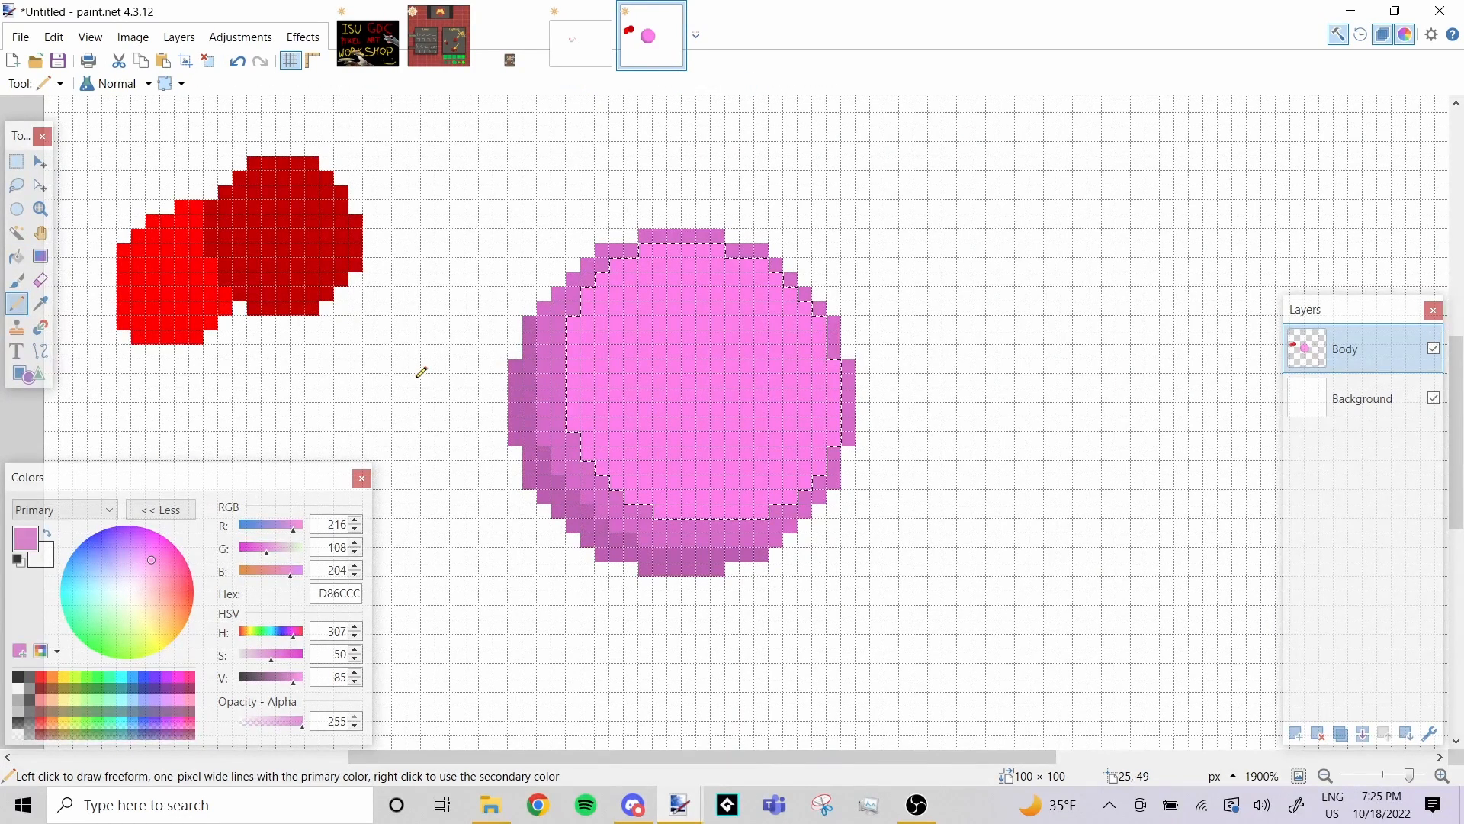
Sample the circle's center pink and lower its saturation to 30, making the primary color FFB2F4
click(41, 304)
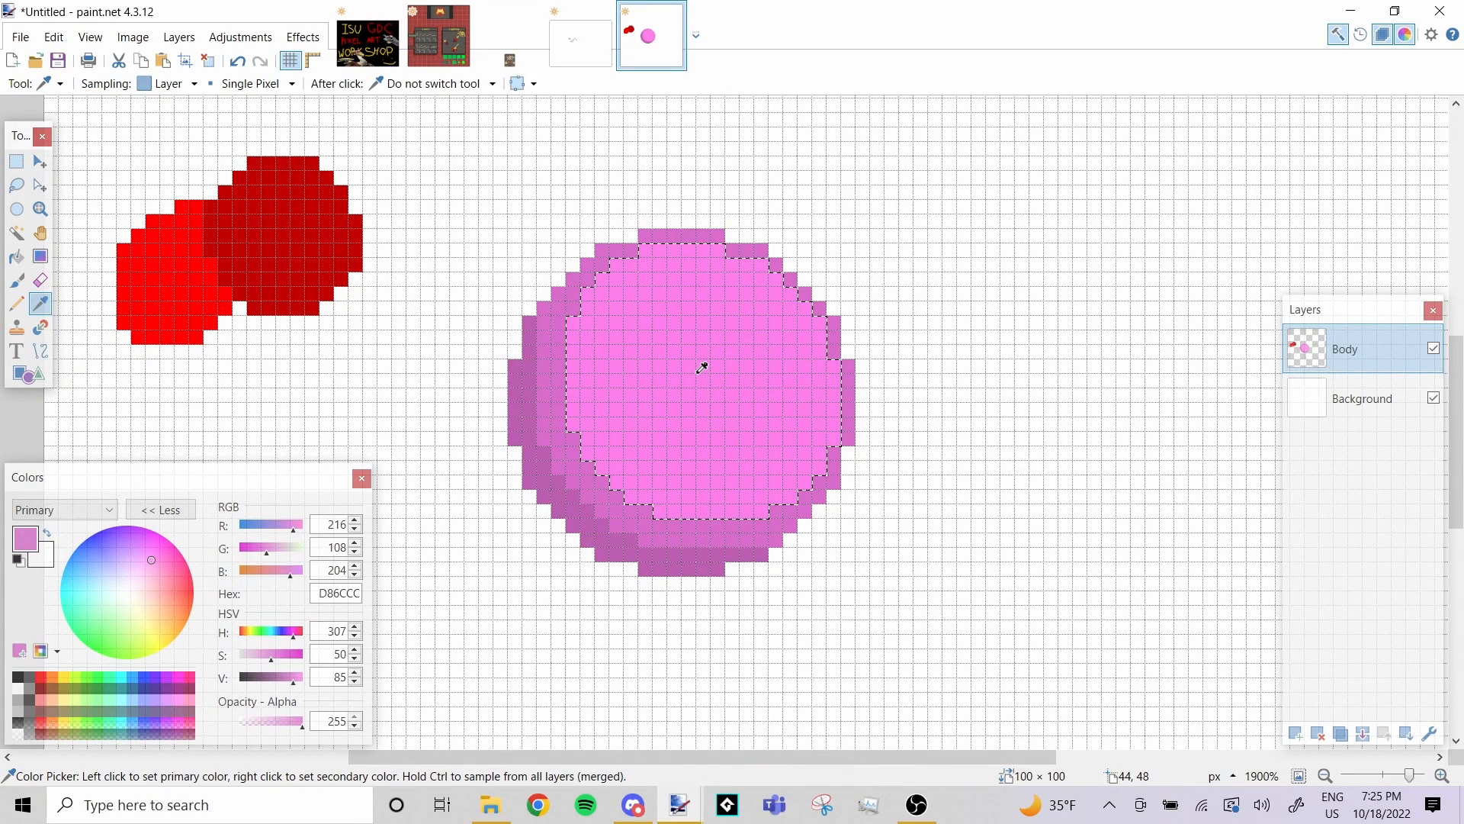
click(703, 369)
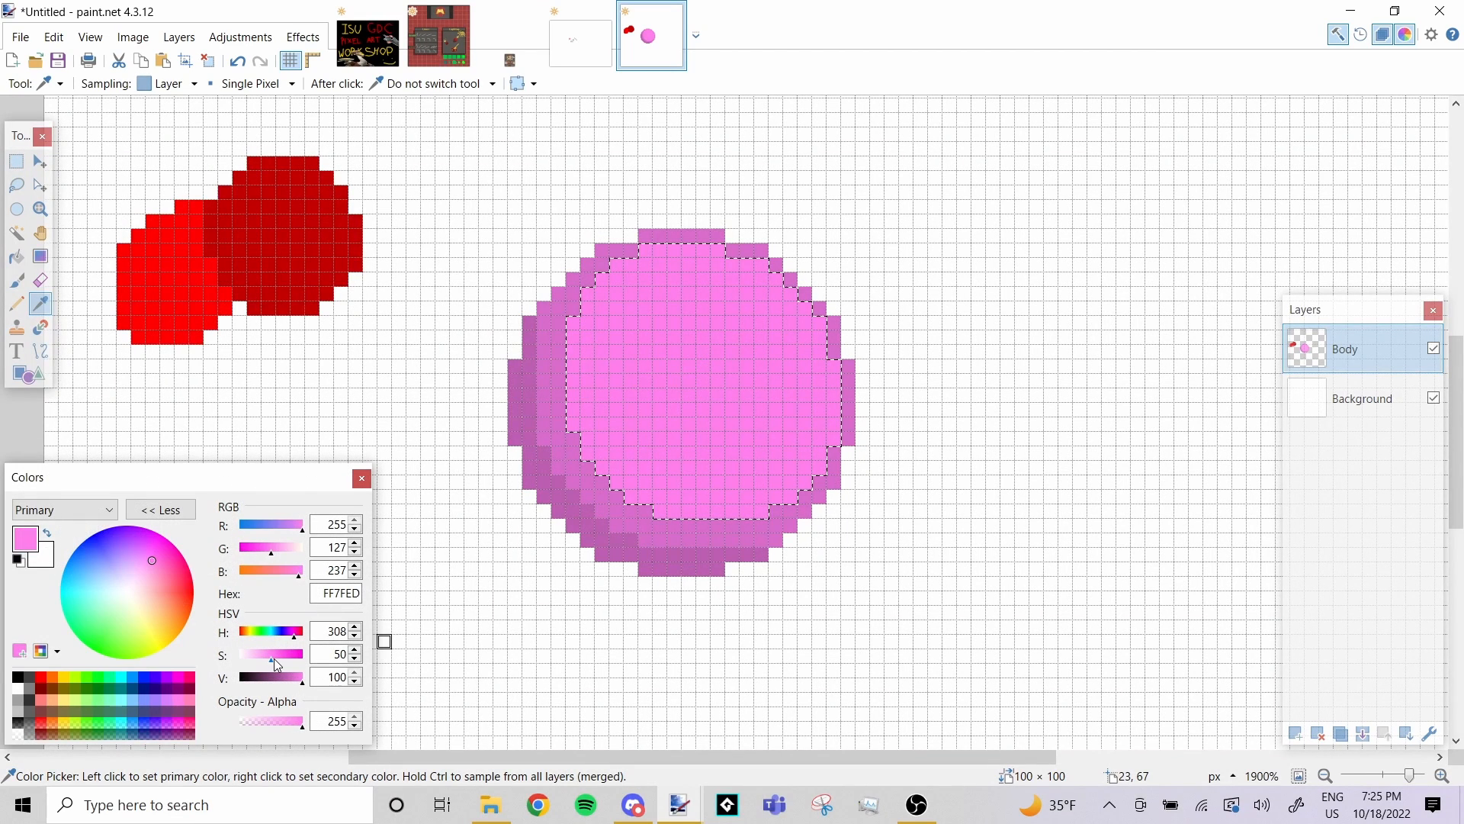
click(17, 303)
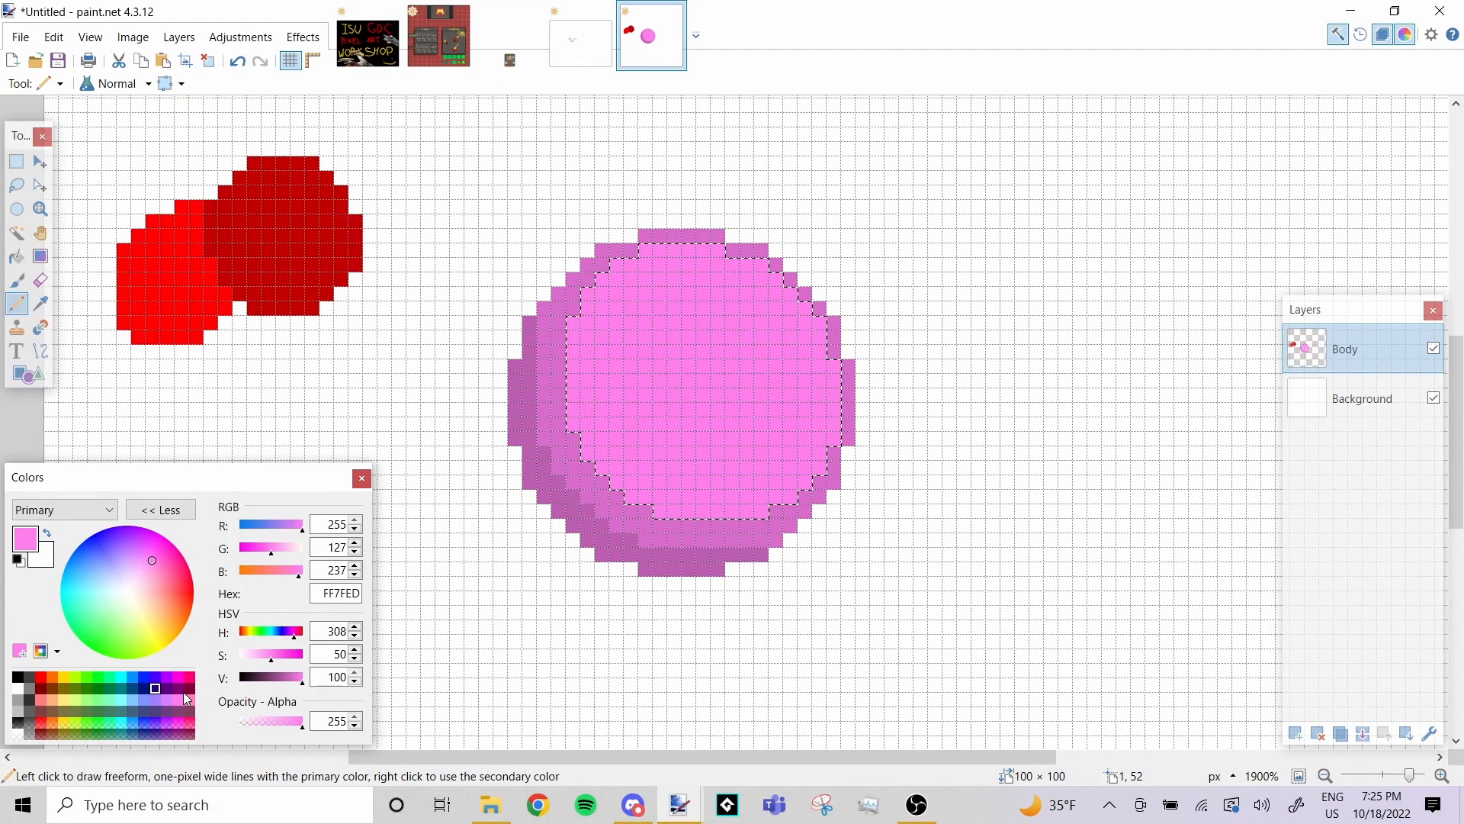
click(262, 656)
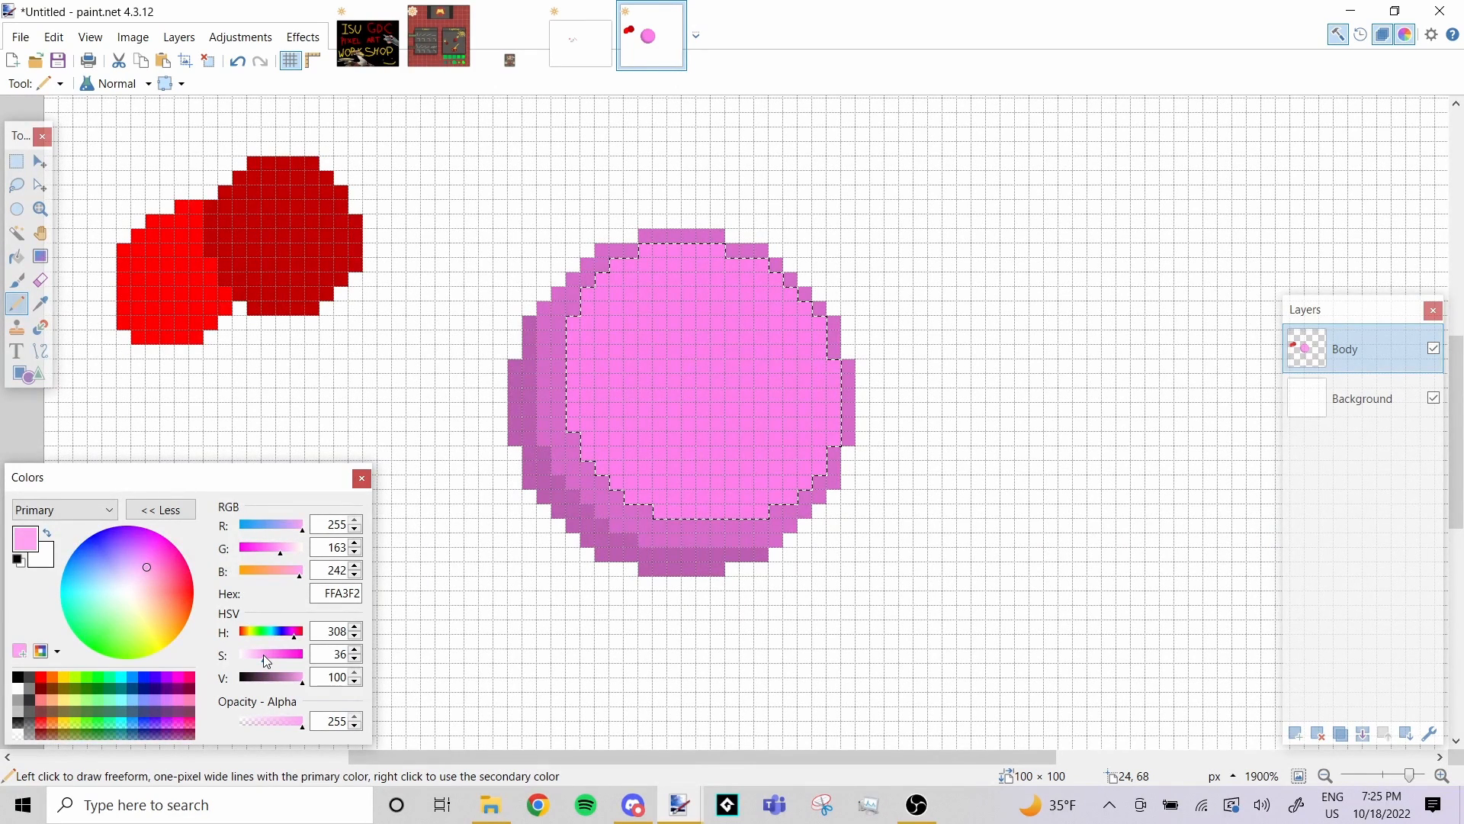
click(356, 659)
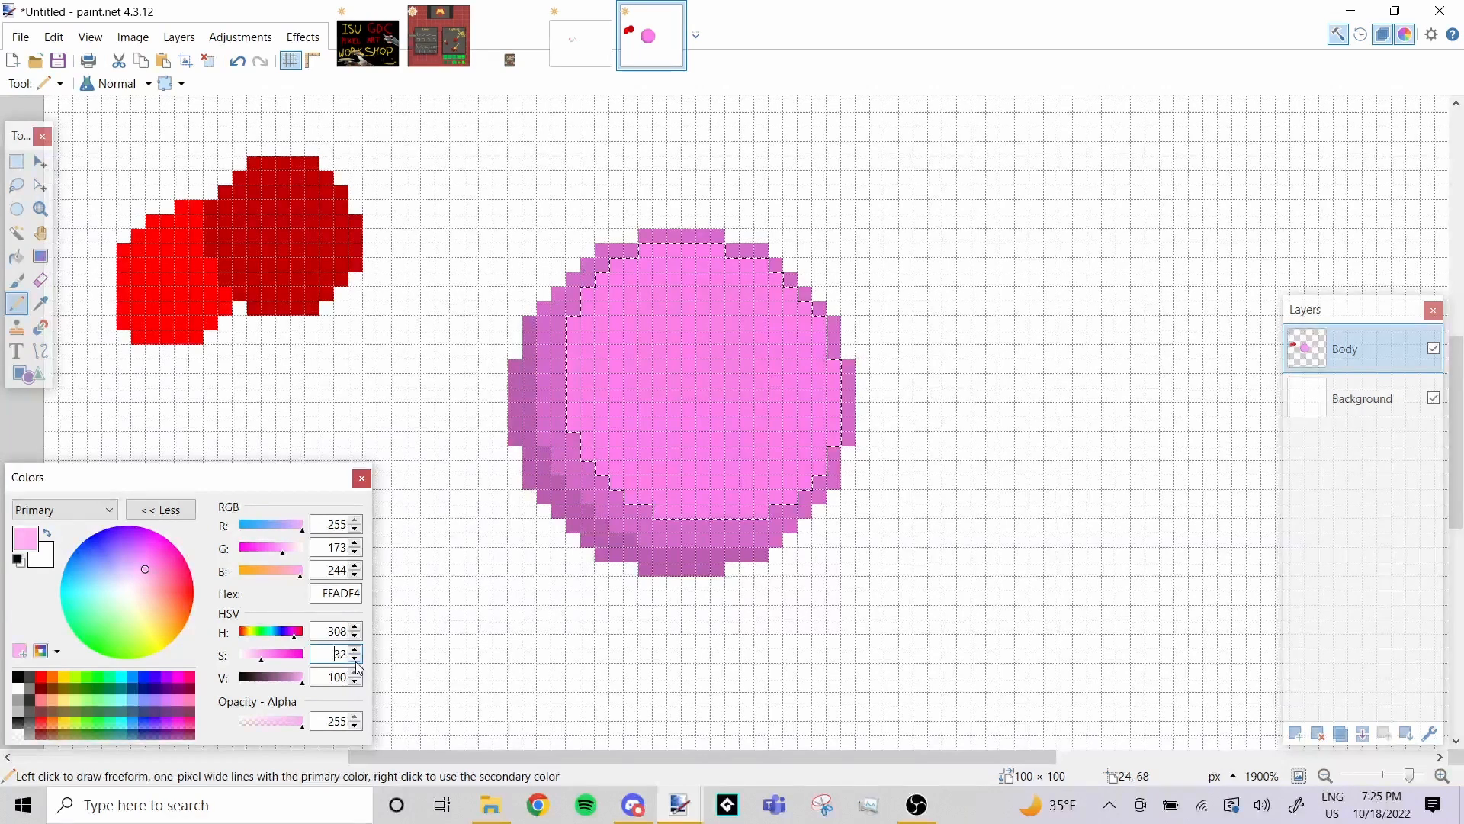
click(356, 661)
click(356, 661)
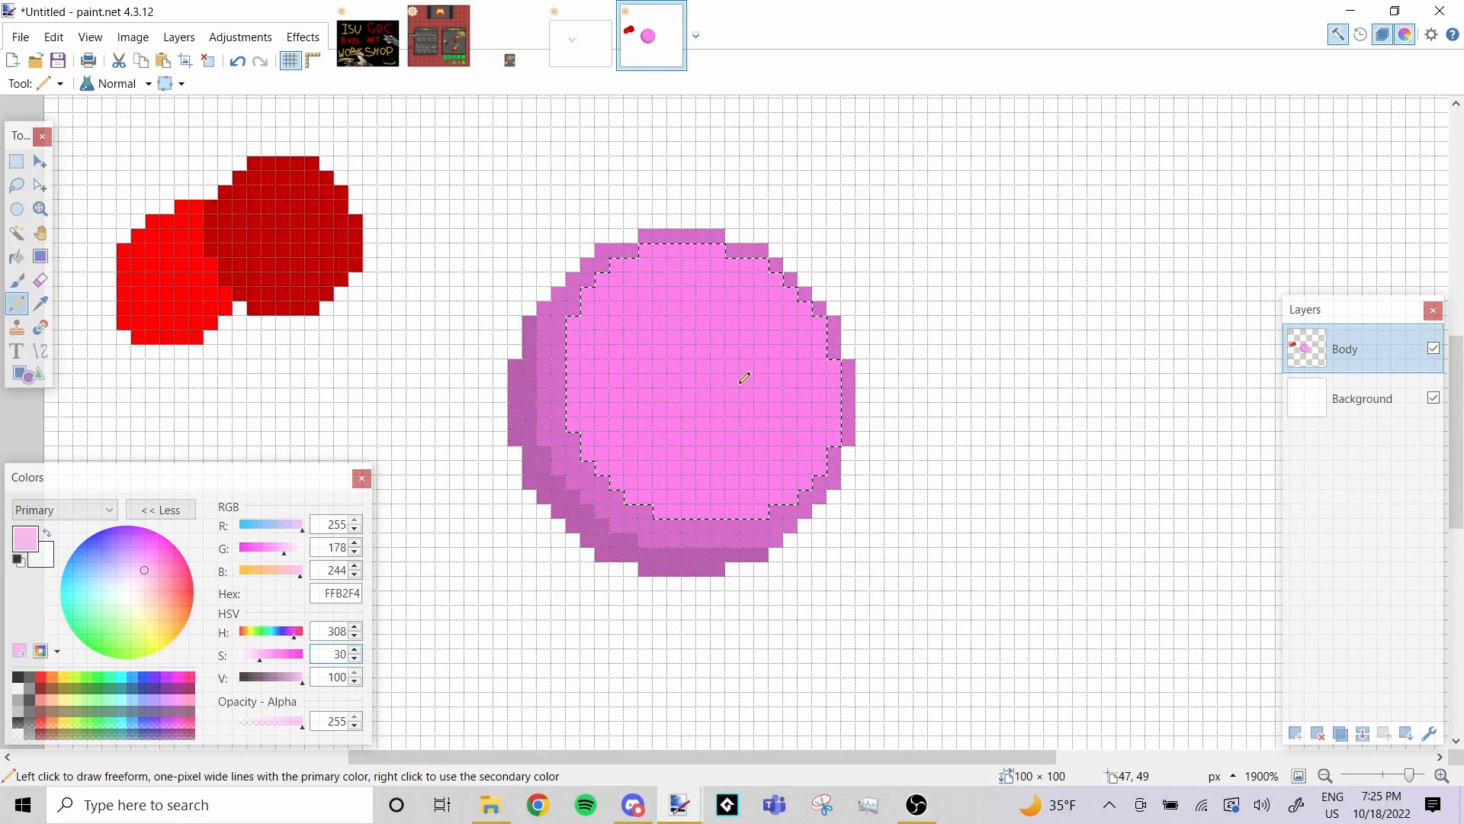
Try a few FFB2F4 highlight pixels near the circle's center with the Pencil and undo them
drag(736, 379, 691, 368)
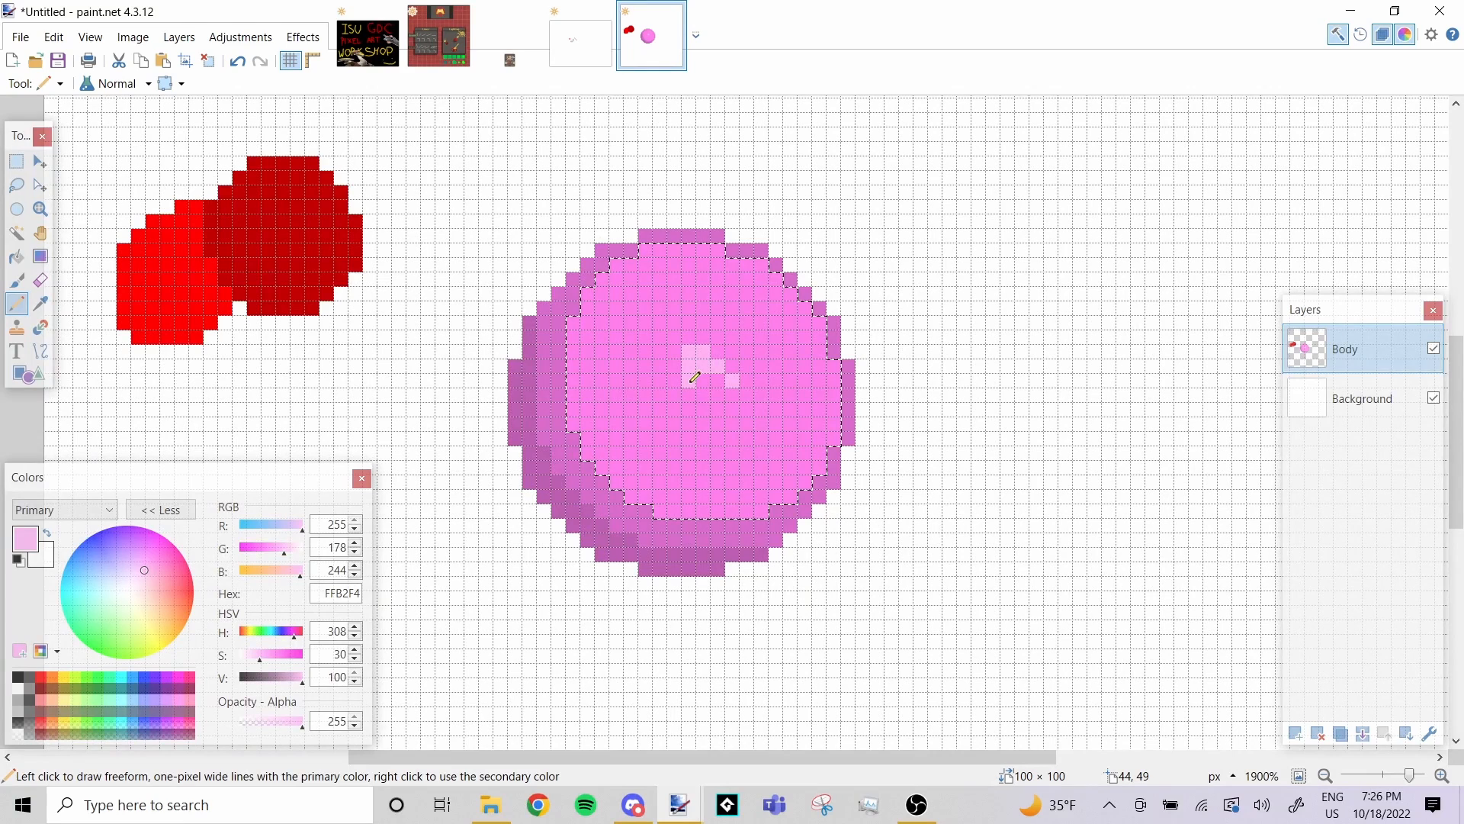
key(ctrl+z)
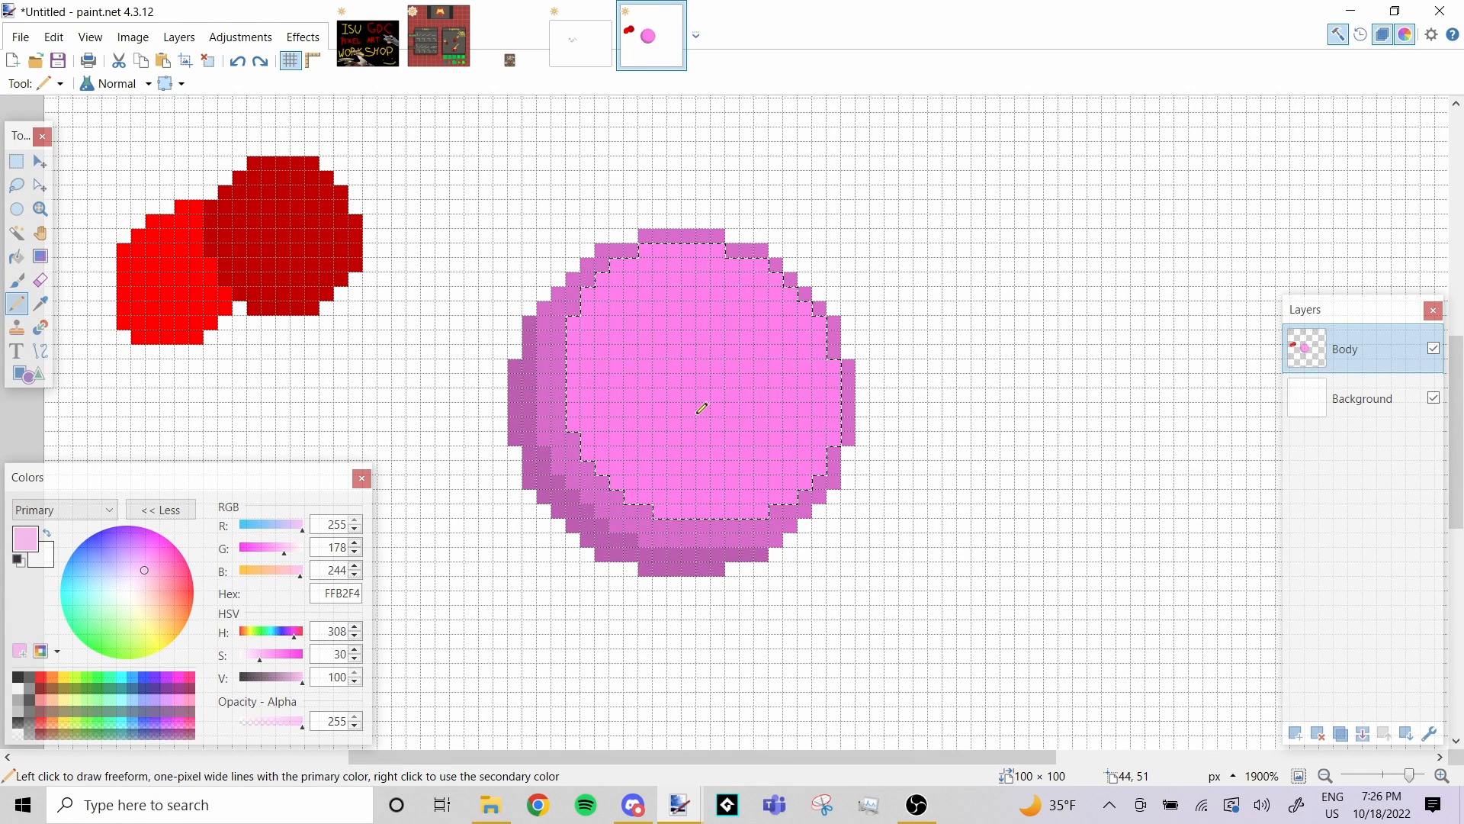
Paint an FFB2F4 highlight about 14 by 13 pixels in the circle's upper-right center using the Paintbrush at width 5
key(b)
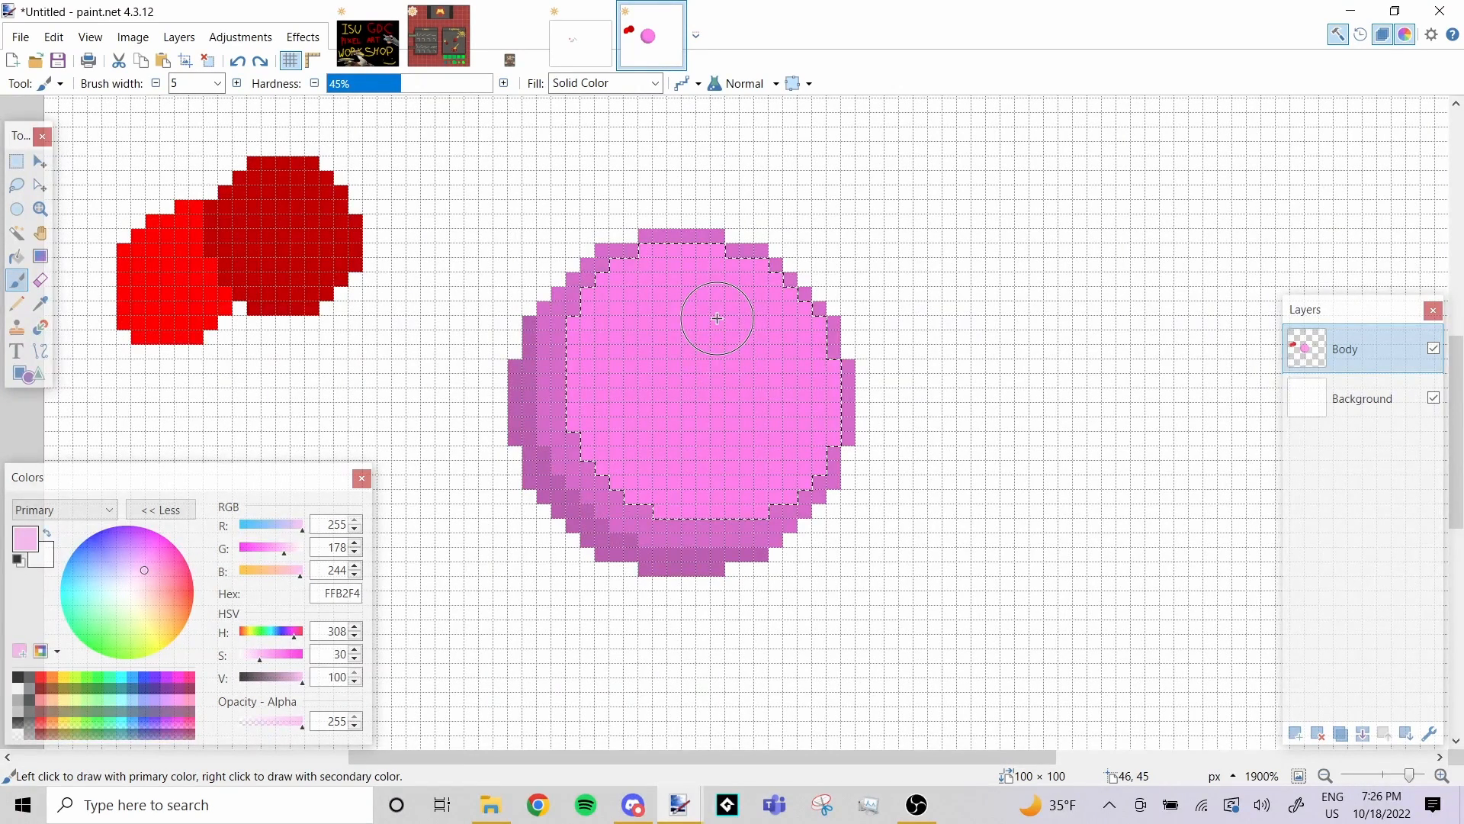
drag(716, 318, 772, 360)
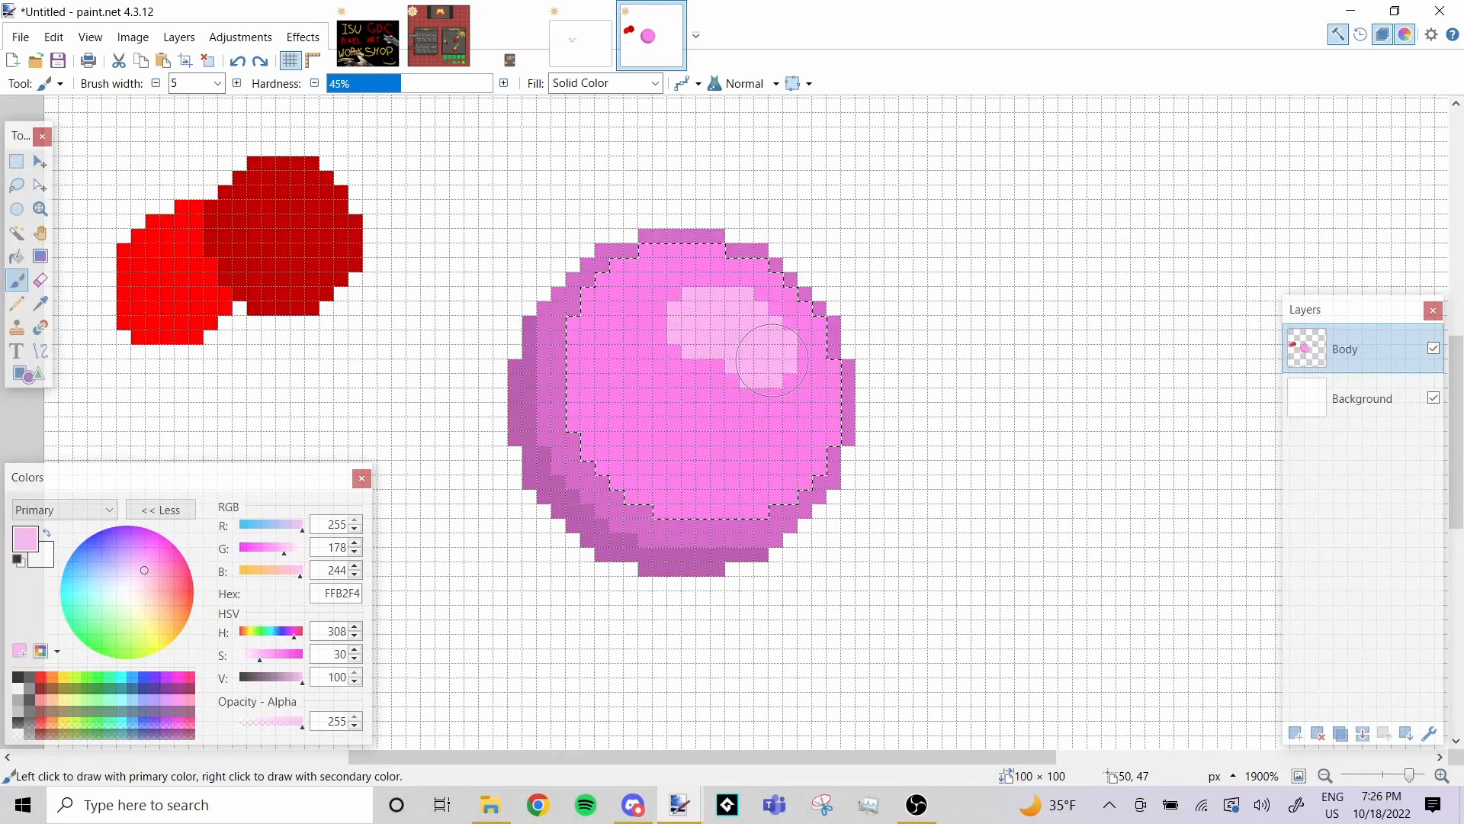
mouse_move(772, 360)
mouse_down()
mouse_move(714, 416)
mouse_move(682, 403)
mouse_move(652, 330)
mouse_up()
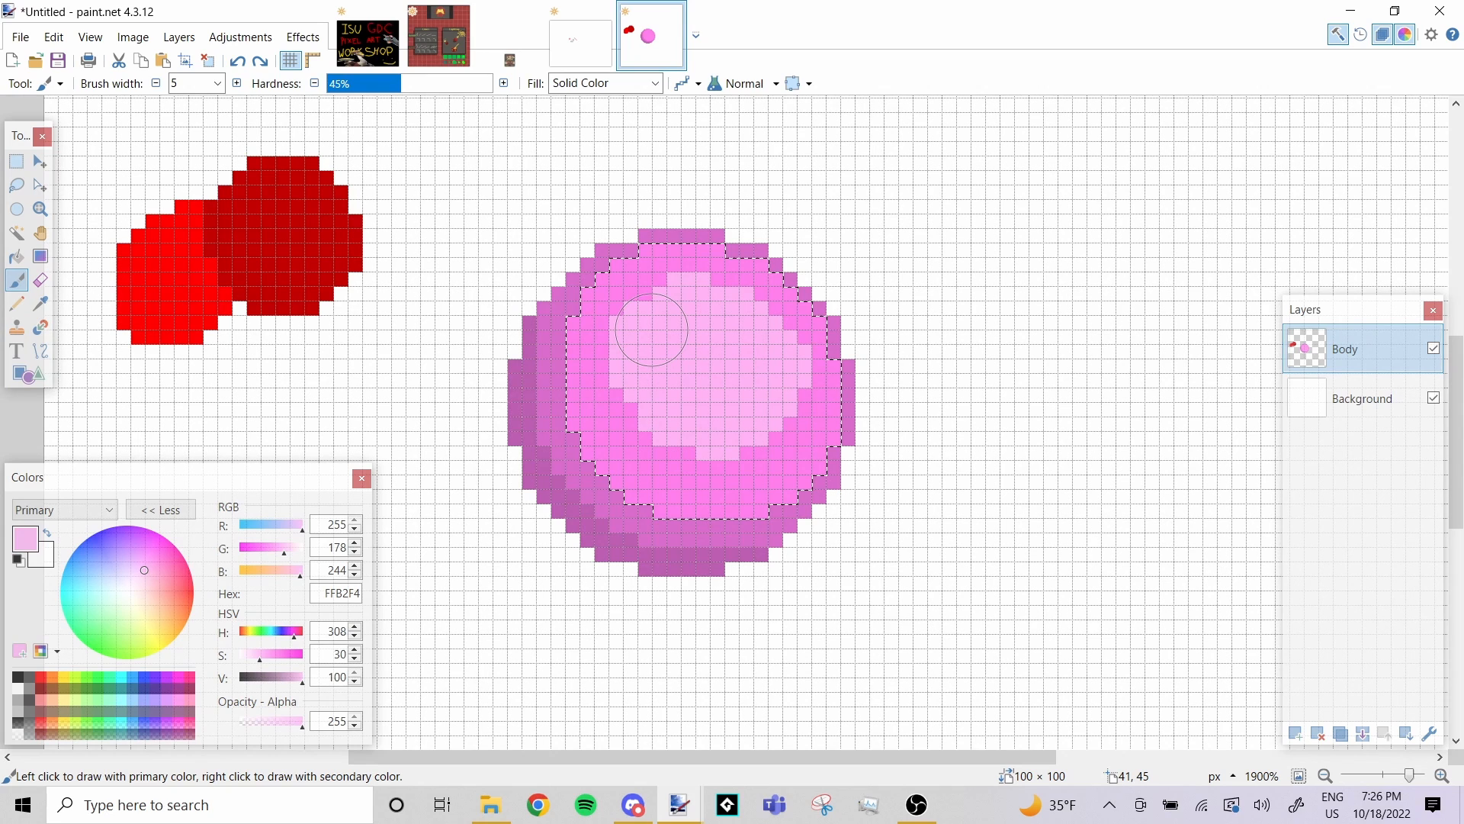
Undo the last highlight and repaint it in FFB2F4, about 13 by 11 pixels, in the circle's upper-right area with the Paintbrush at width 5
key(ctrl+z)
click(694, 310)
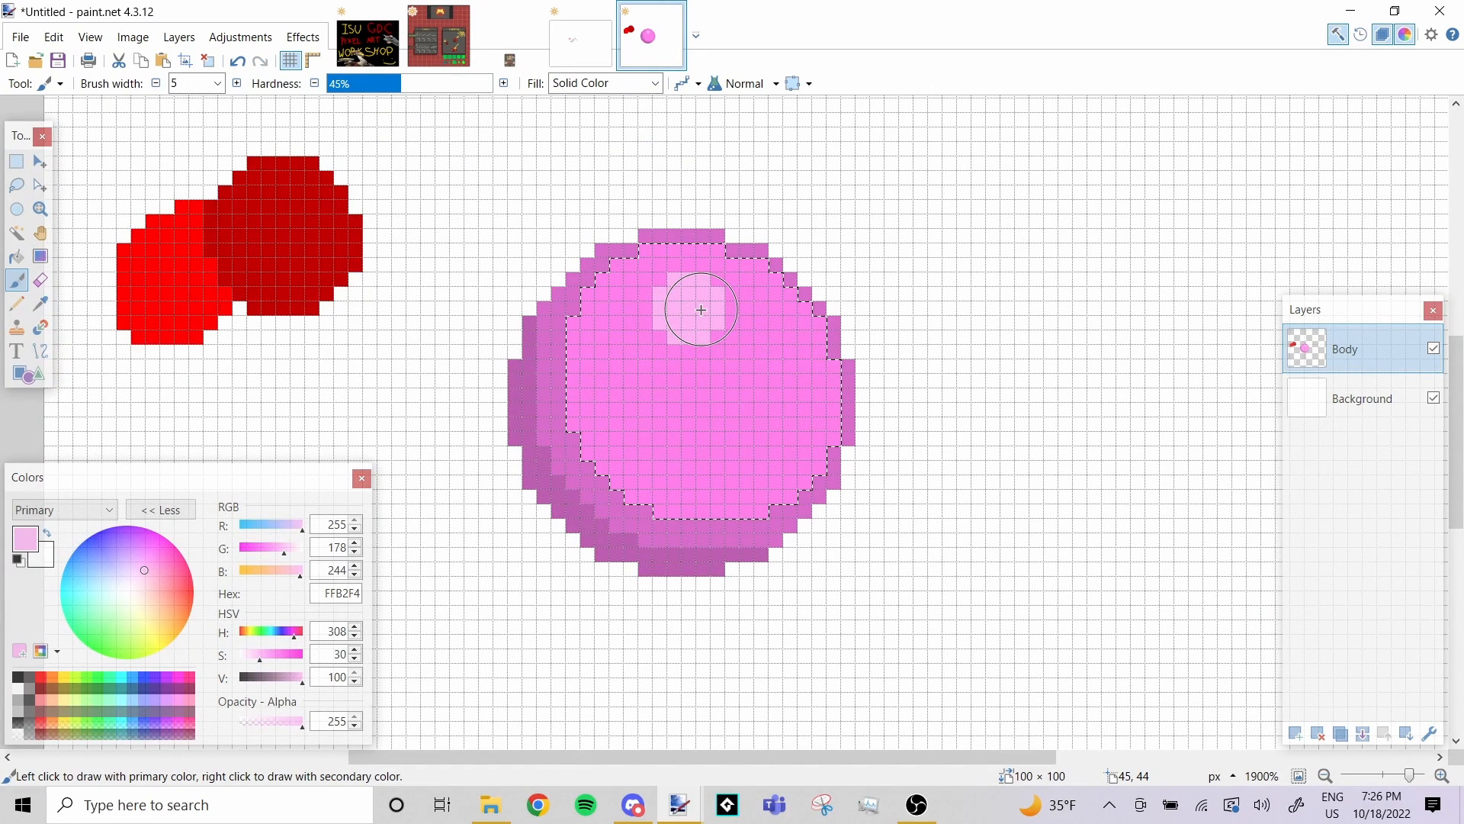
drag(701, 310, 698, 319)
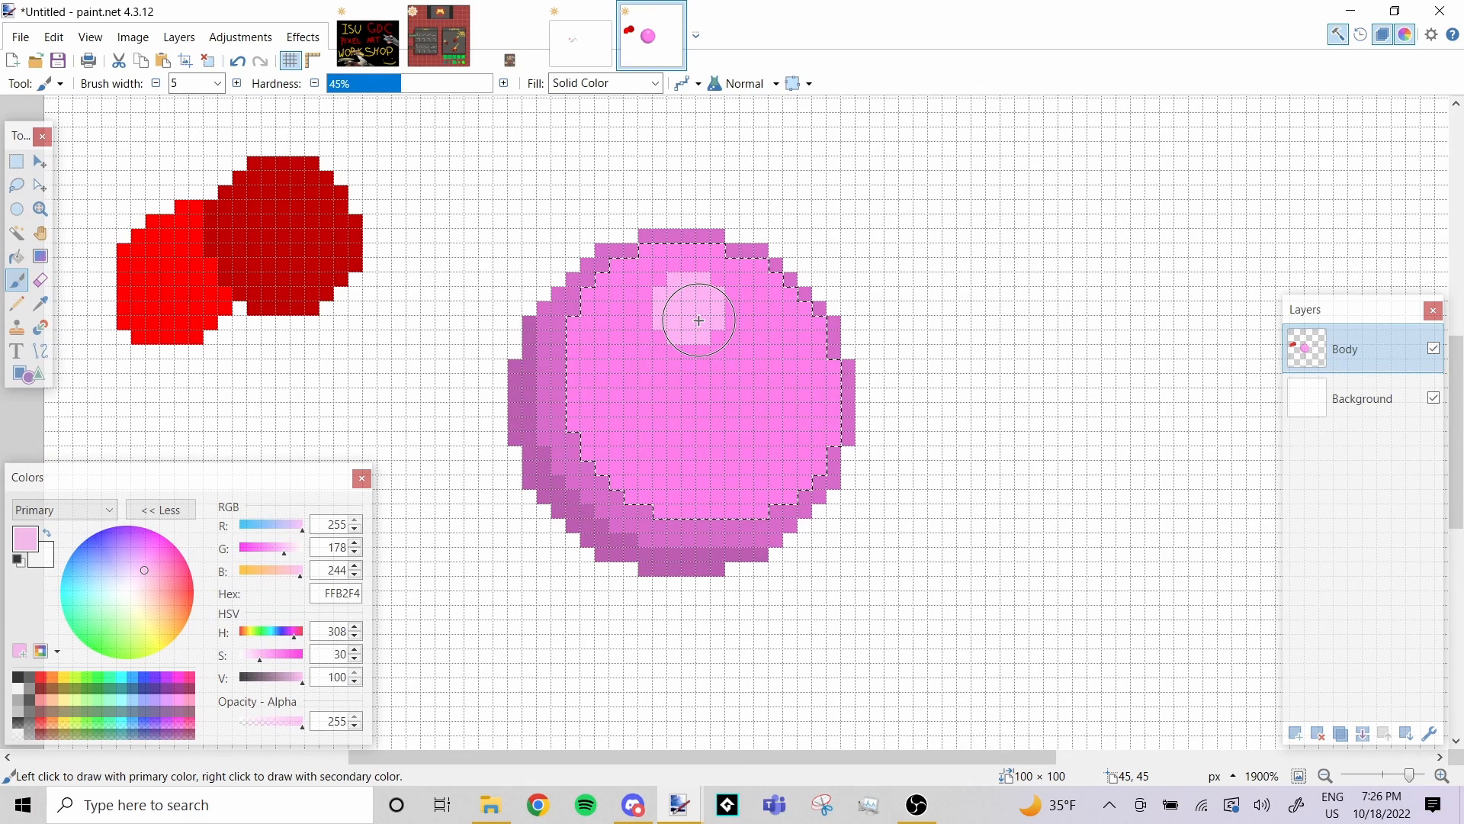
drag(698, 321, 775, 370)
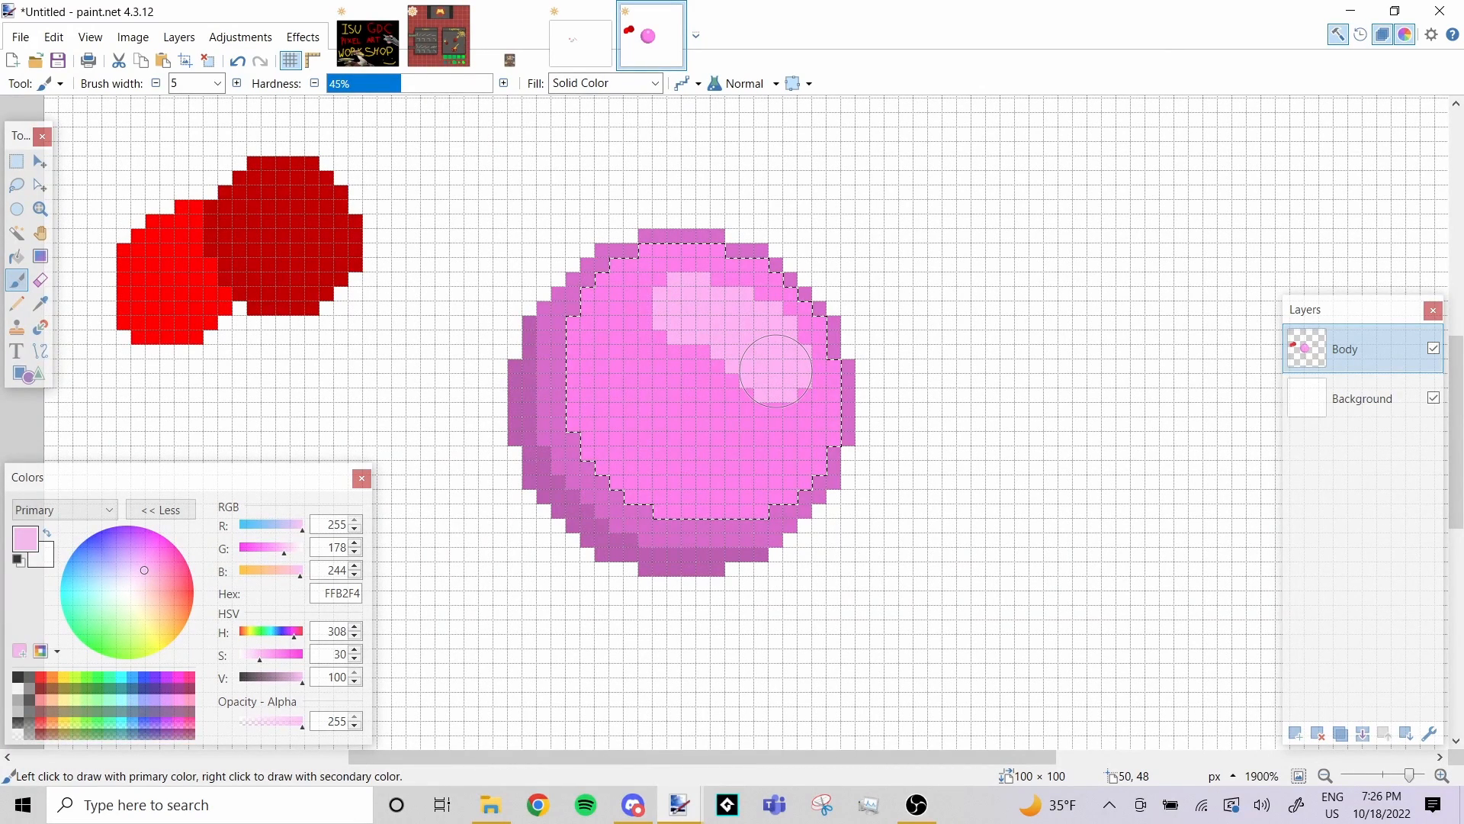
drag(775, 370, 714, 363)
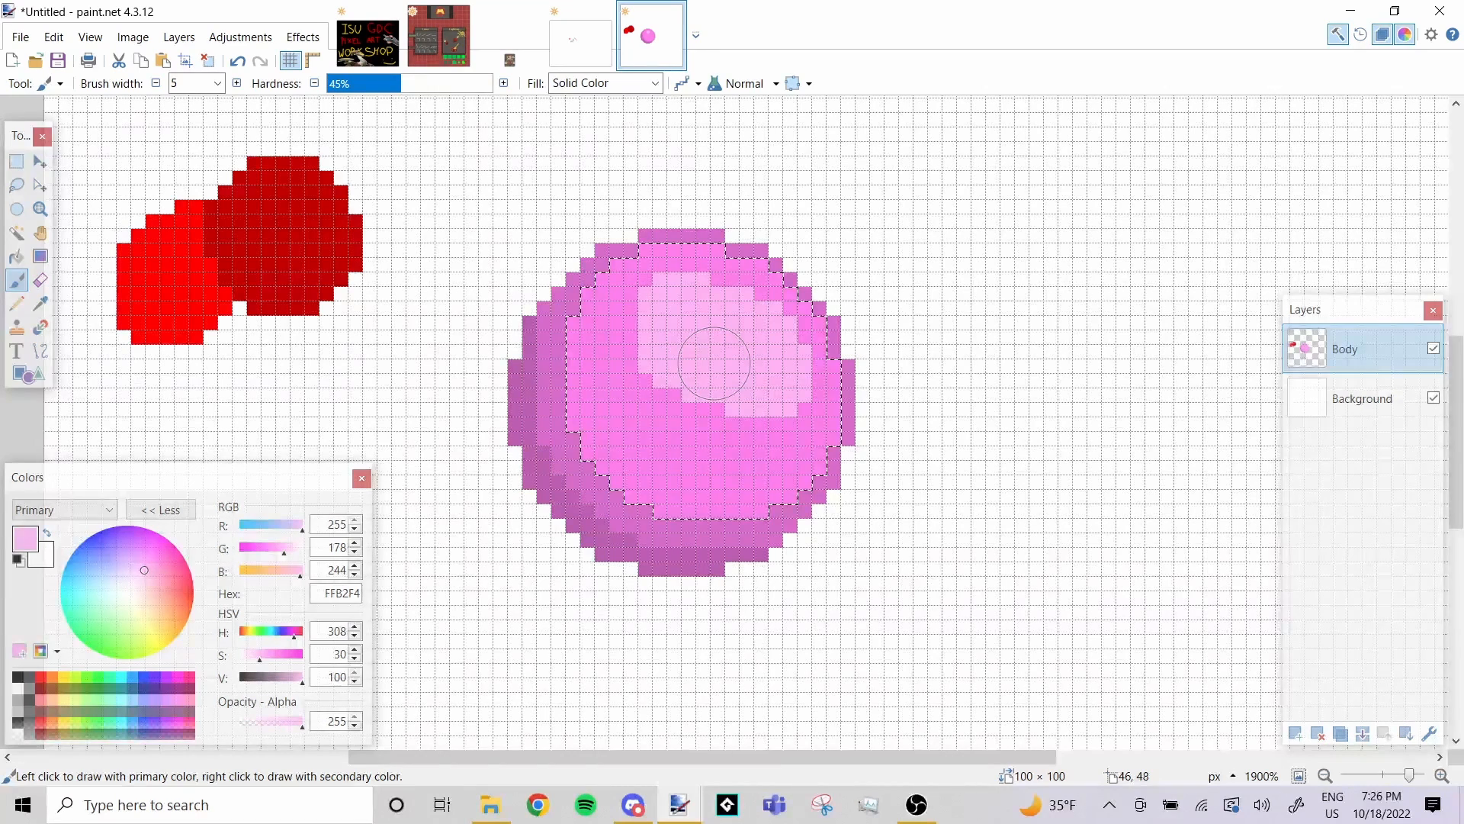
mouse_move(714, 364)
mouse_down()
mouse_move(767, 382)
mouse_move(716, 386)
mouse_move(658, 332)
mouse_up()
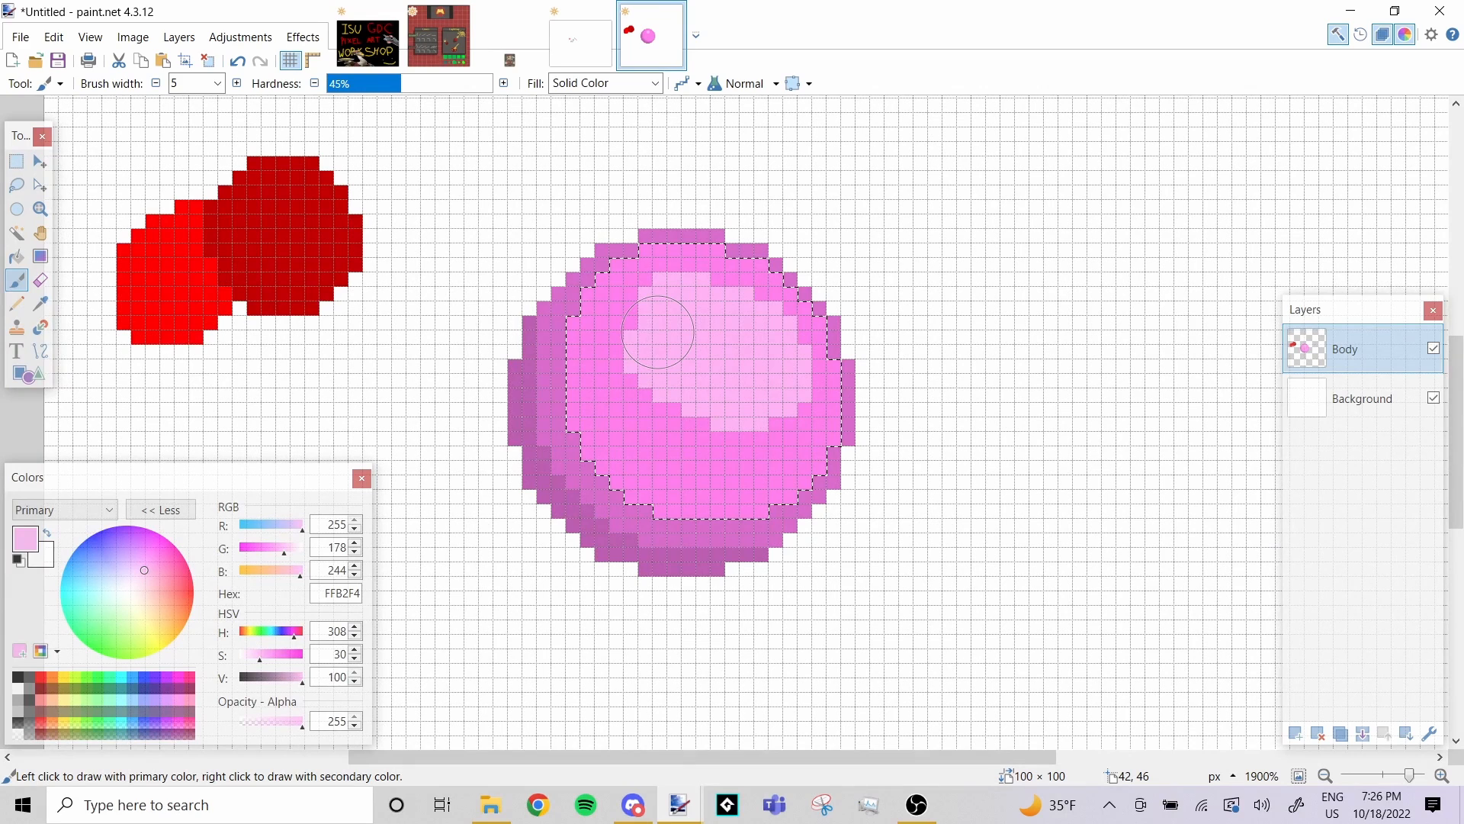
Round out the highlight's upper-right edge with FFB2F4 pixels, adding a row above it with the Pencil
key(p)
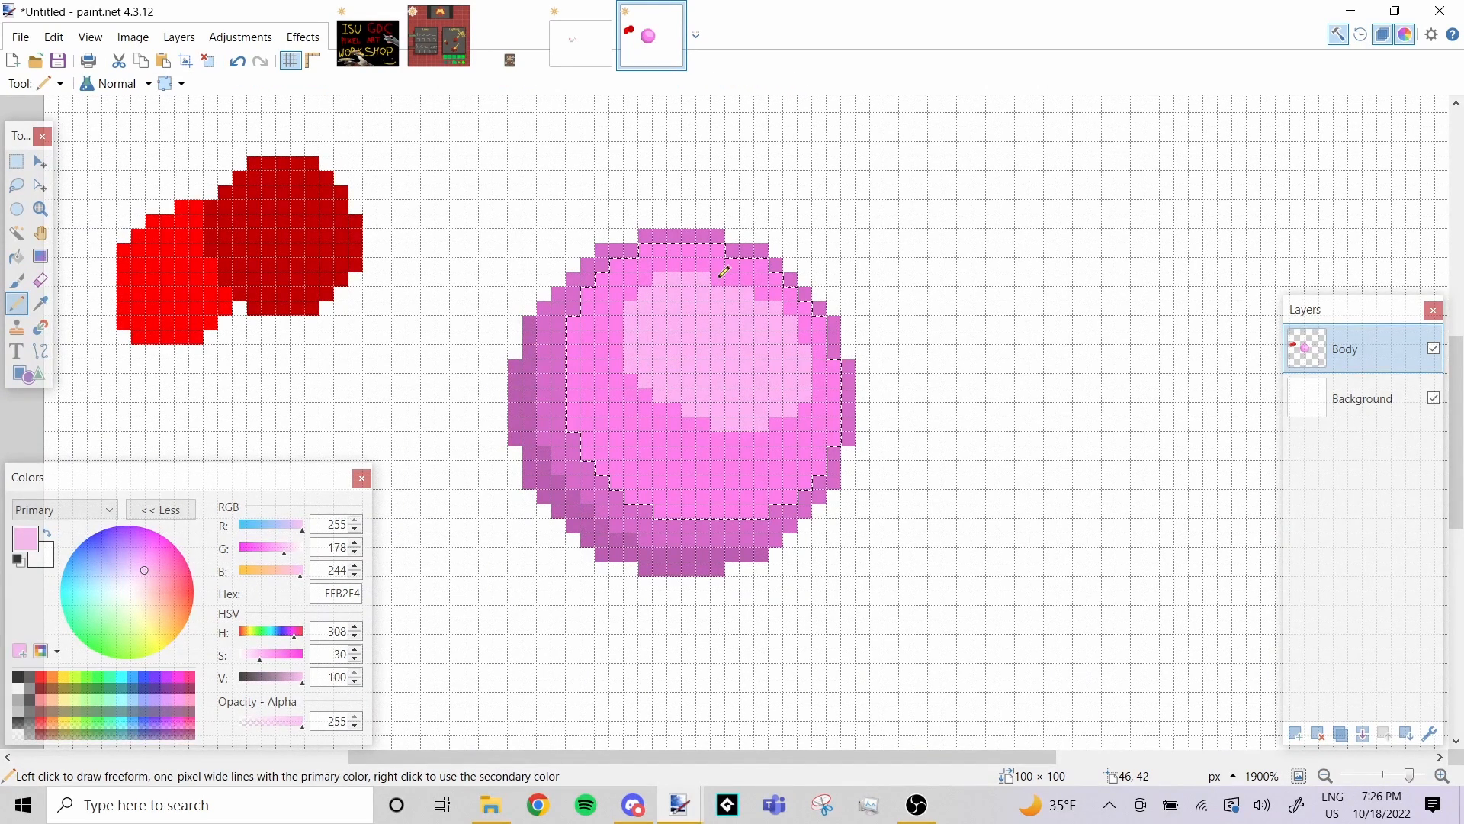
mouse_move(719, 276)
mouse_down()
mouse_move(794, 313)
mouse_move(805, 338)
mouse_up()
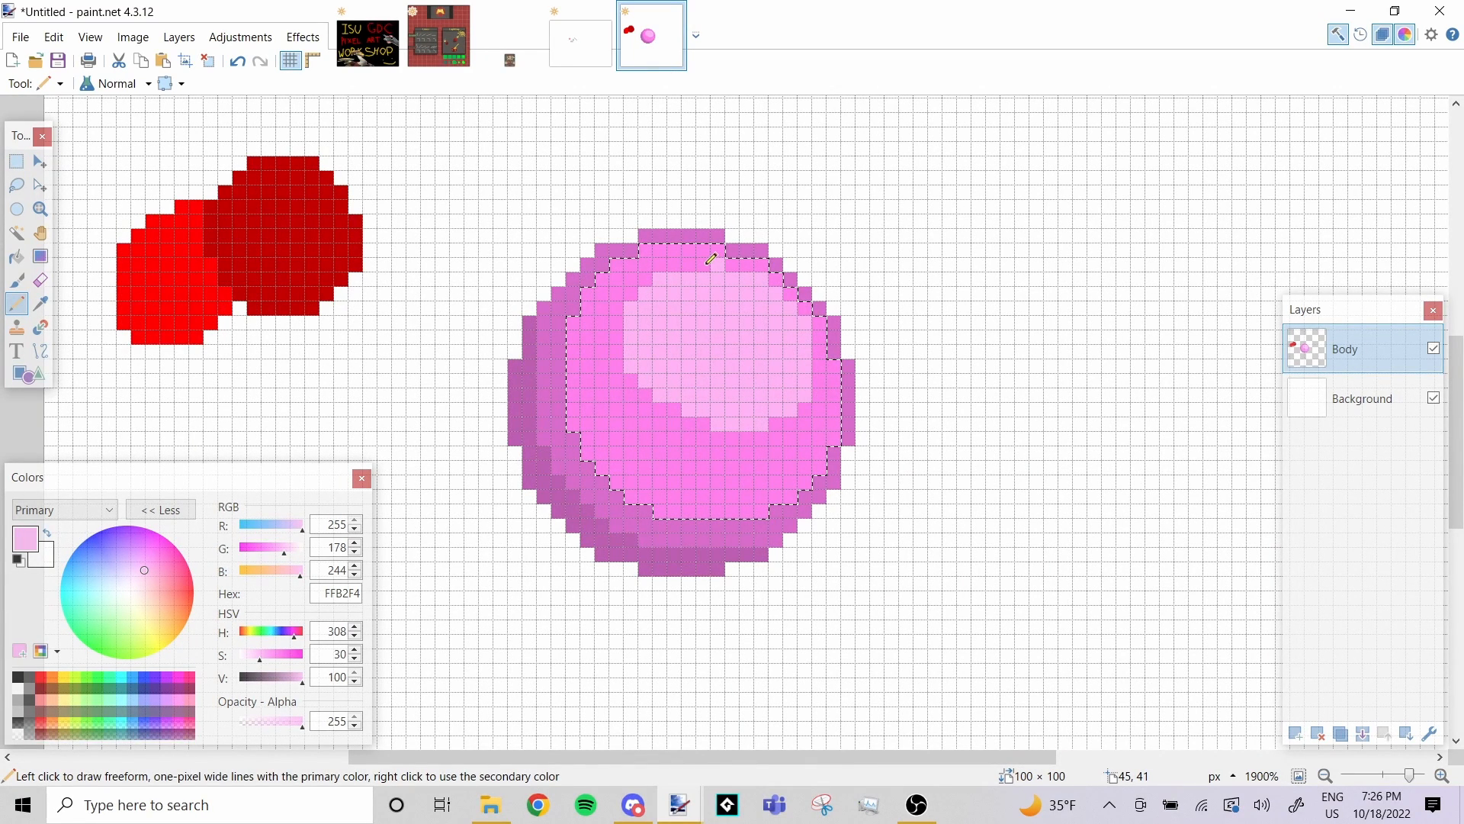
drag(711, 260, 816, 397)
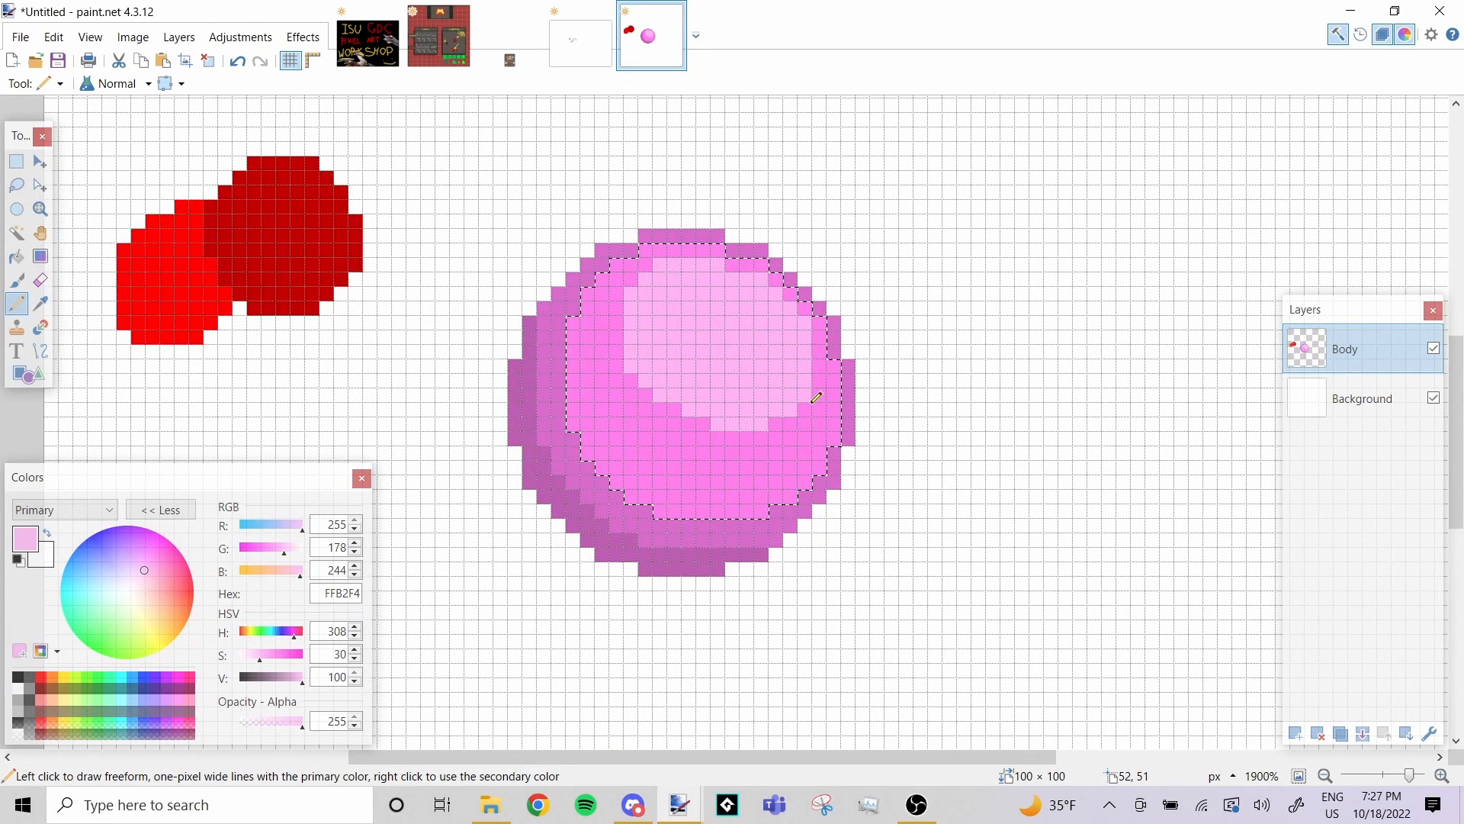
Select the FFB2F4 highlight area with the Magic Wand at 0% tolerance
key(b)
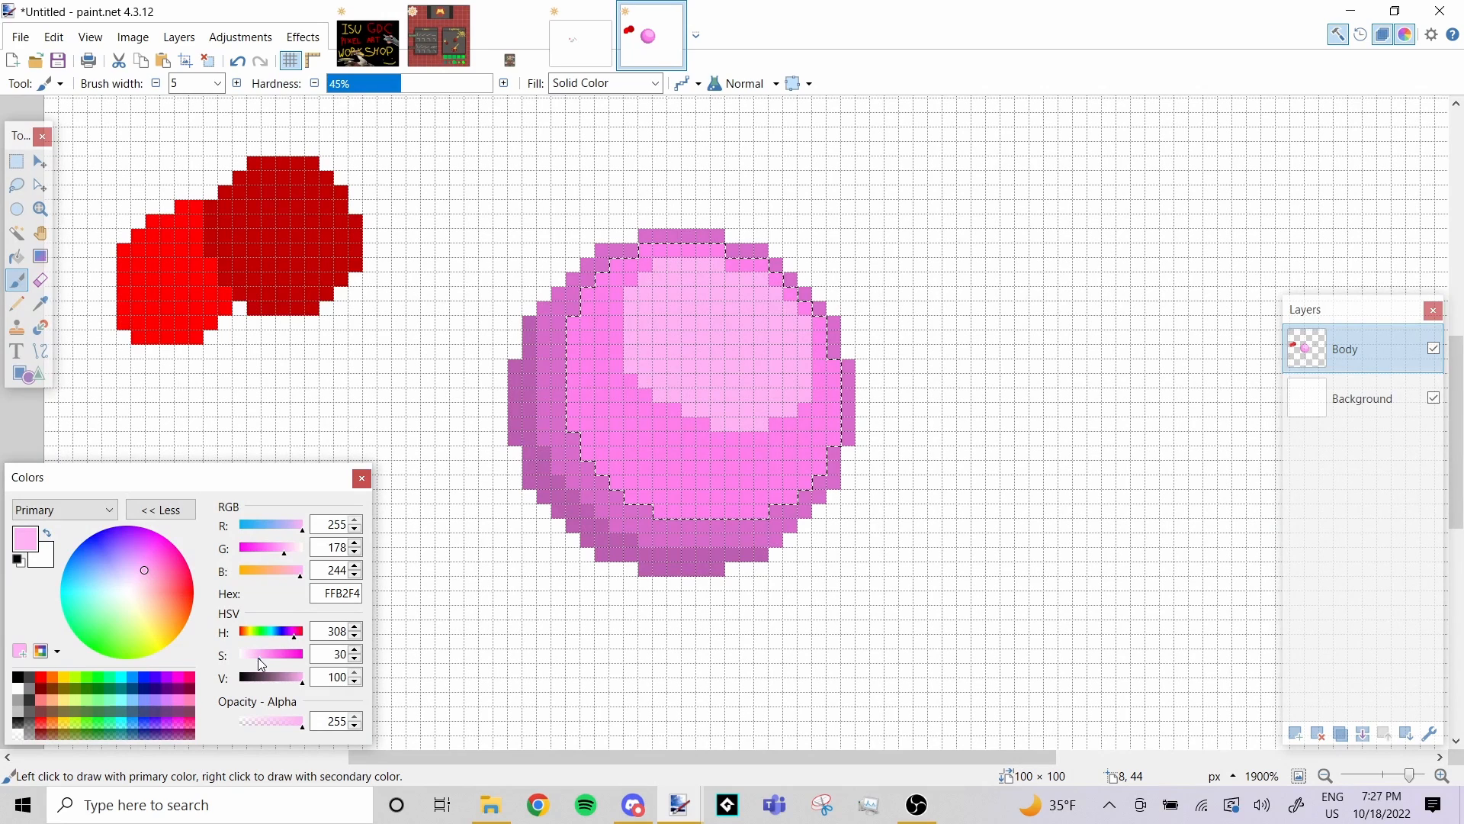
key(s)
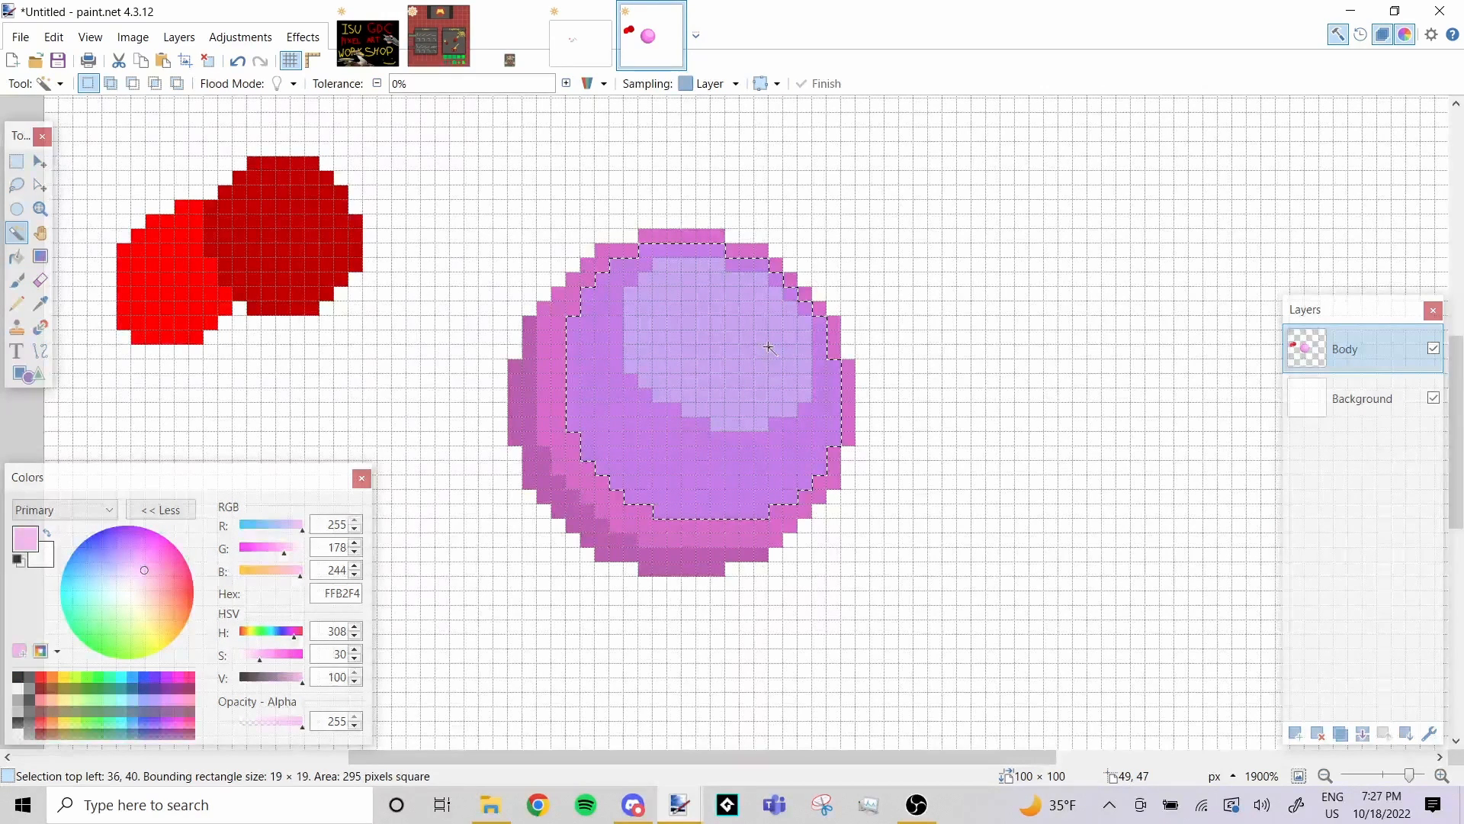
click(769, 348)
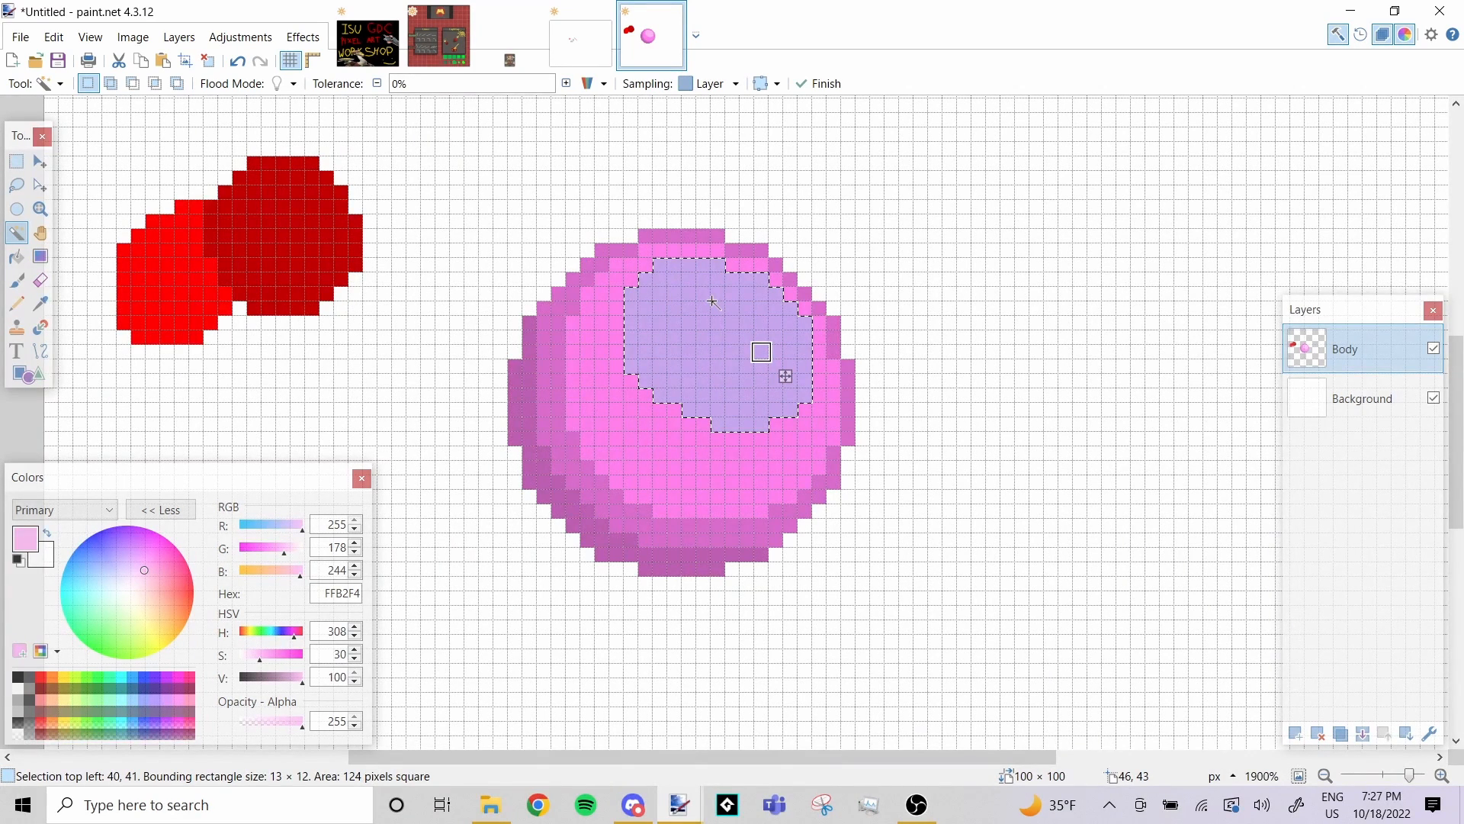
Lower the primary color's saturation to 14 (FFDBFA) and paint an inner highlight about 9 by 7 pixels in the selection's upper right
key(b)
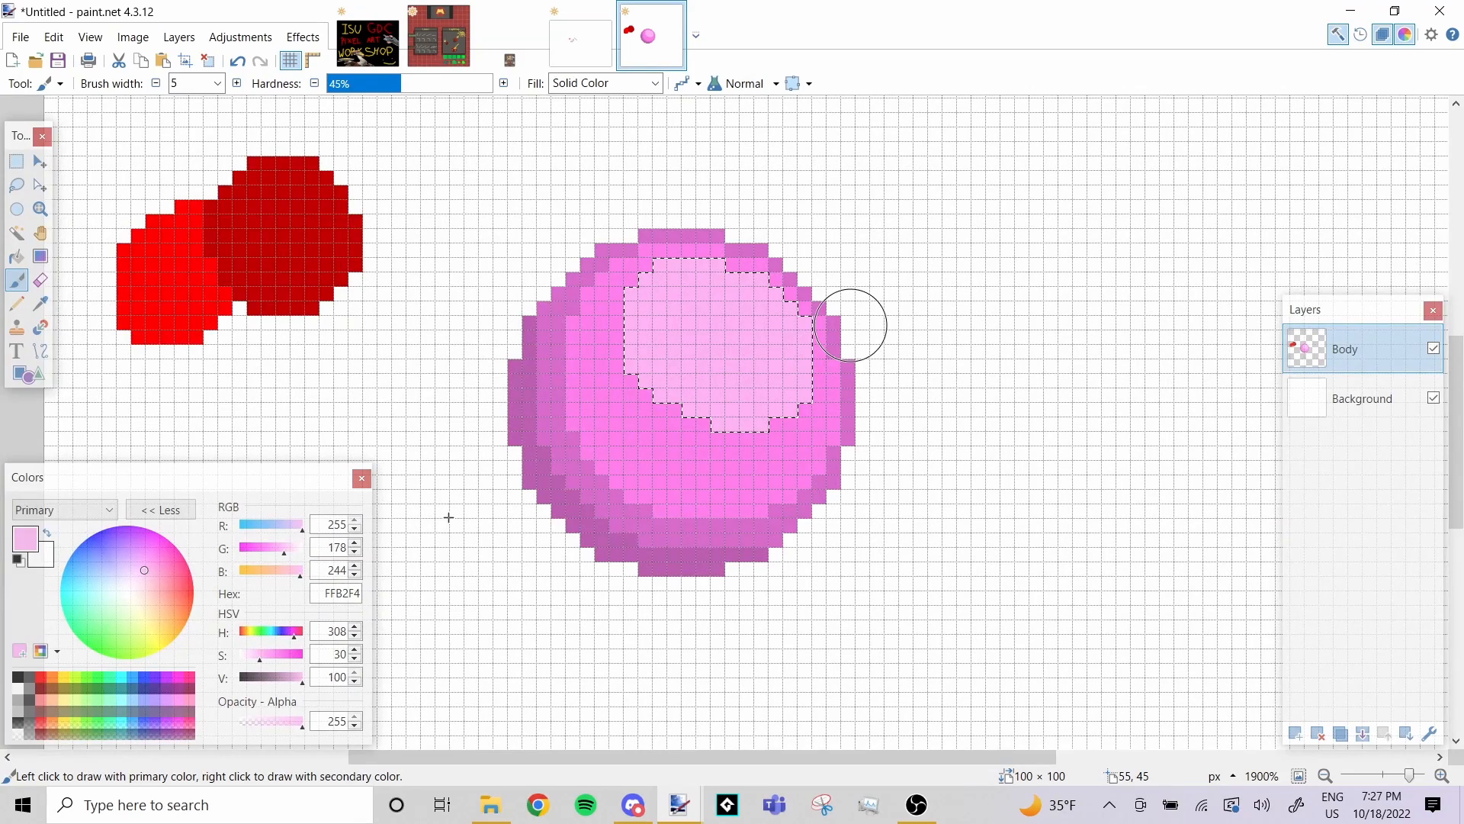
click(250, 655)
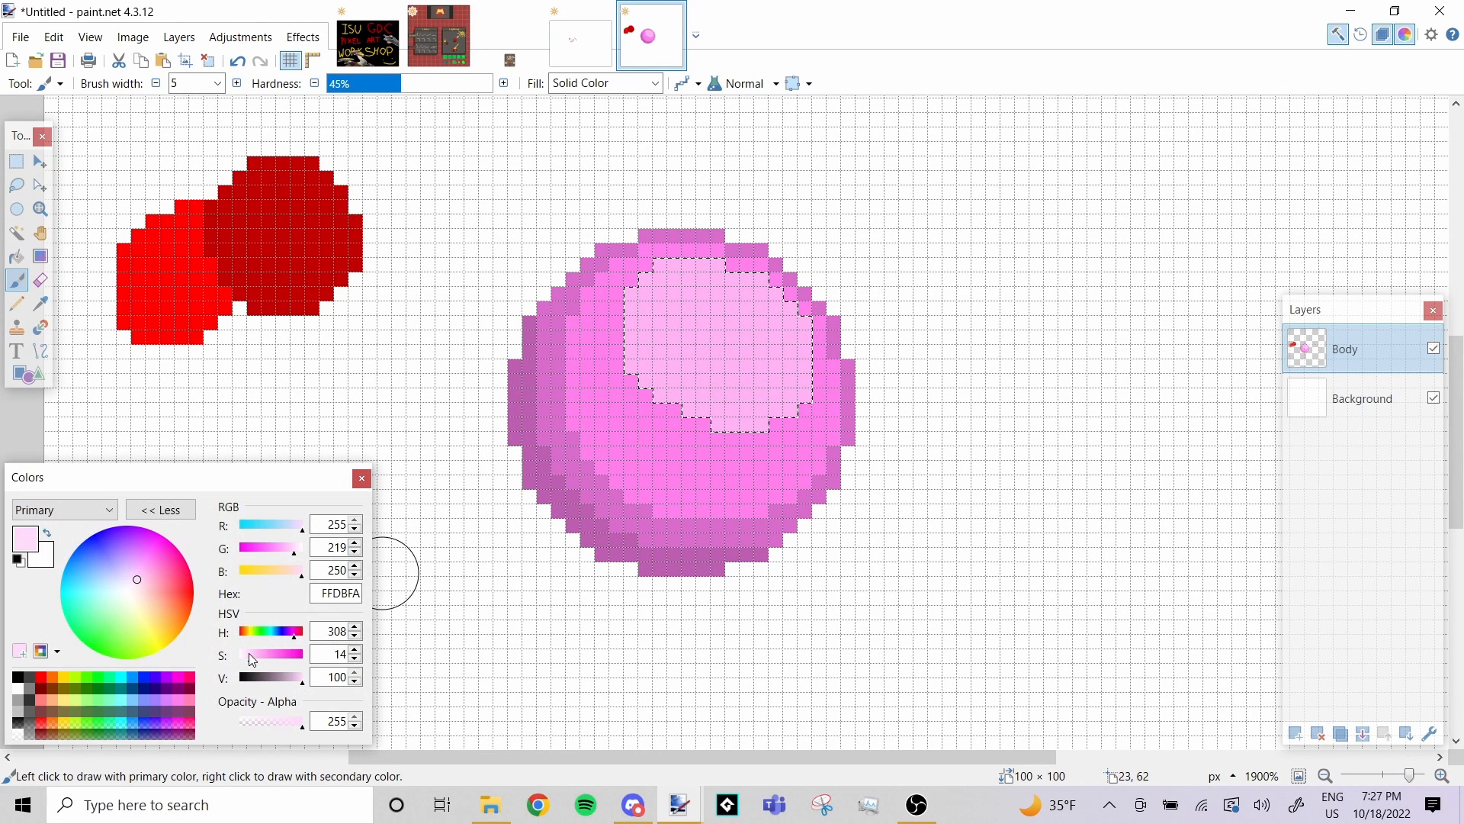
click(719, 325)
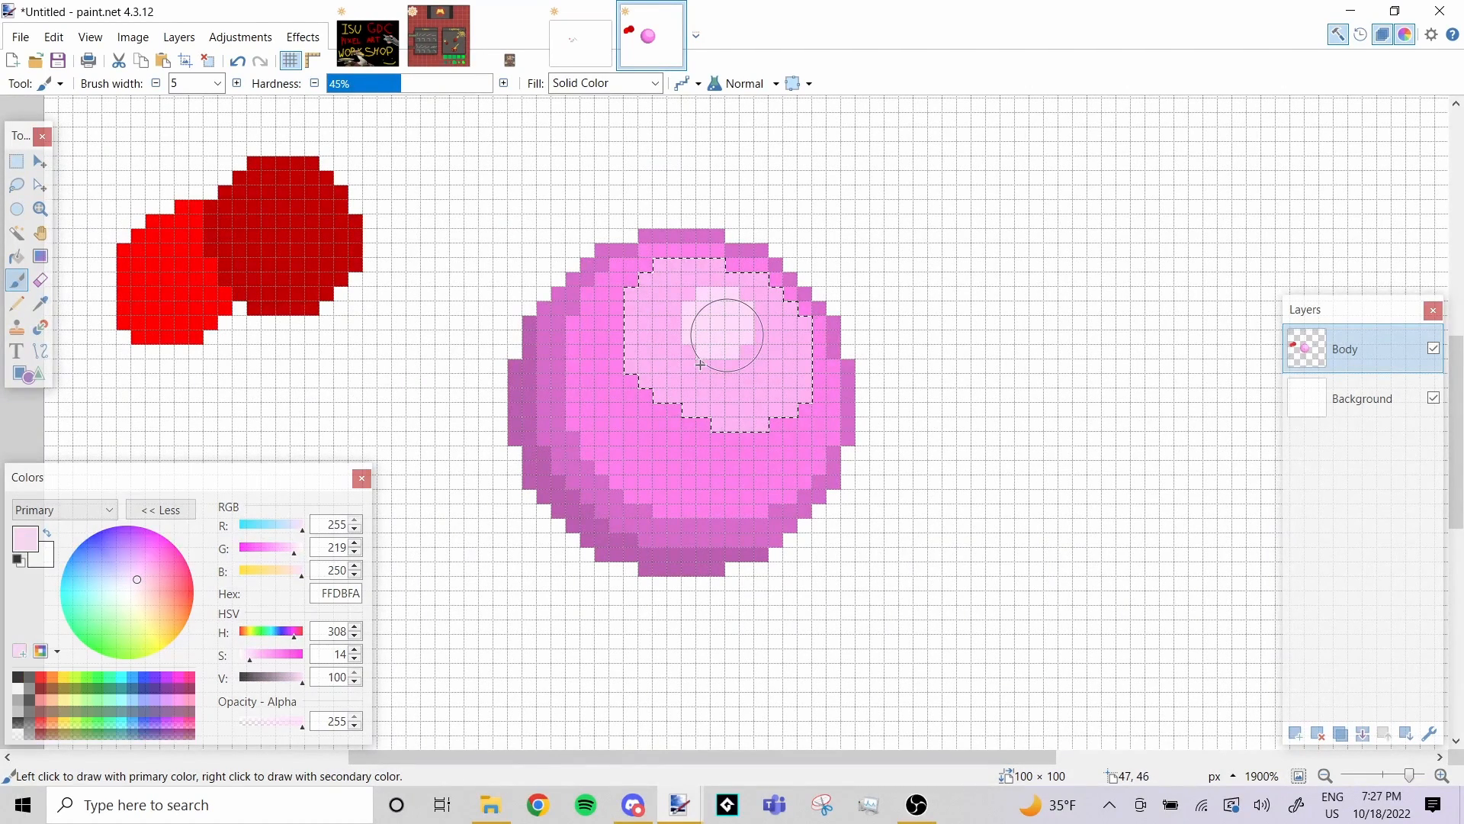
key(ctrl+z)
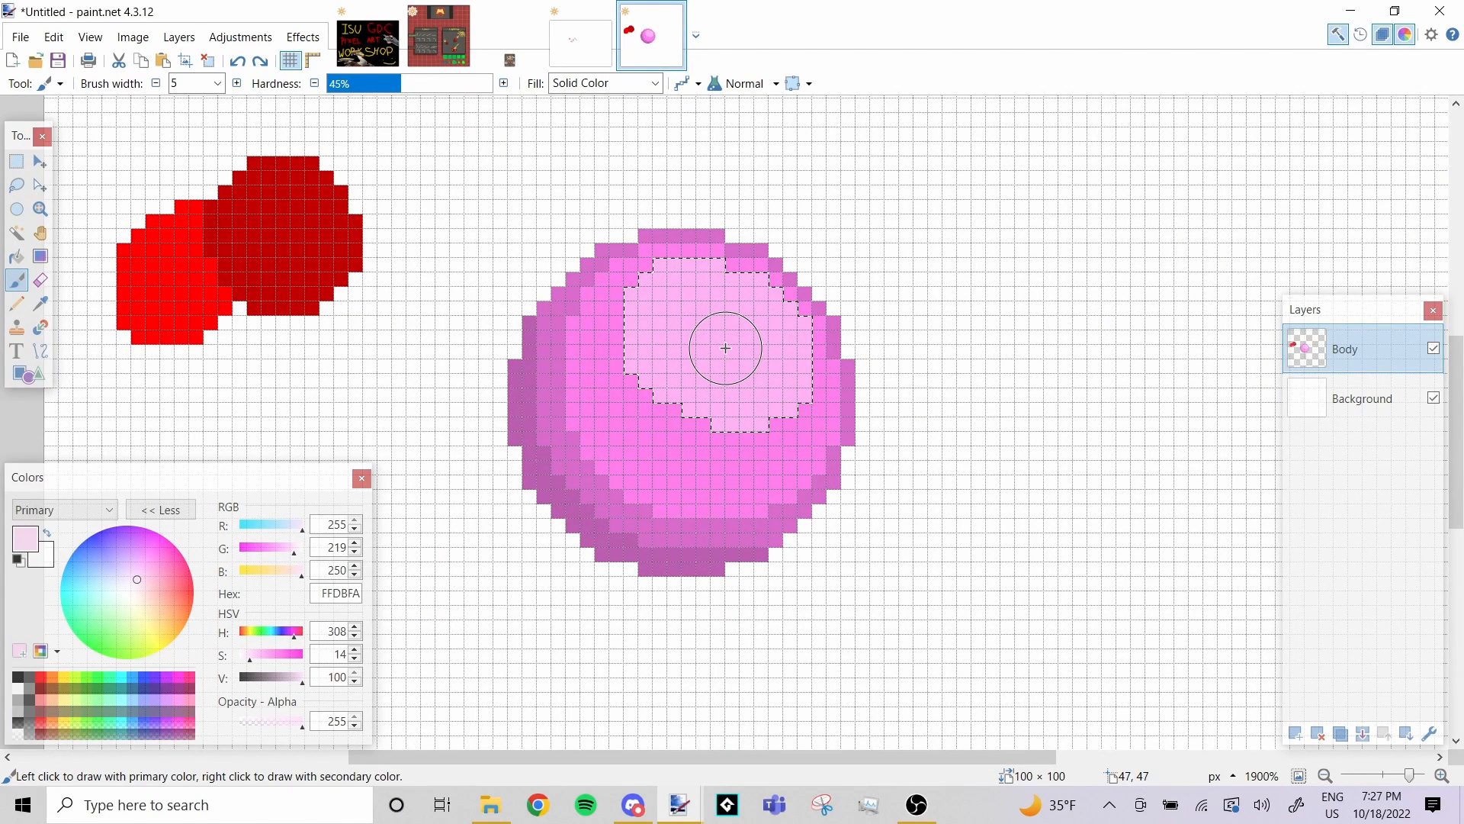
drag(728, 328, 752, 329)
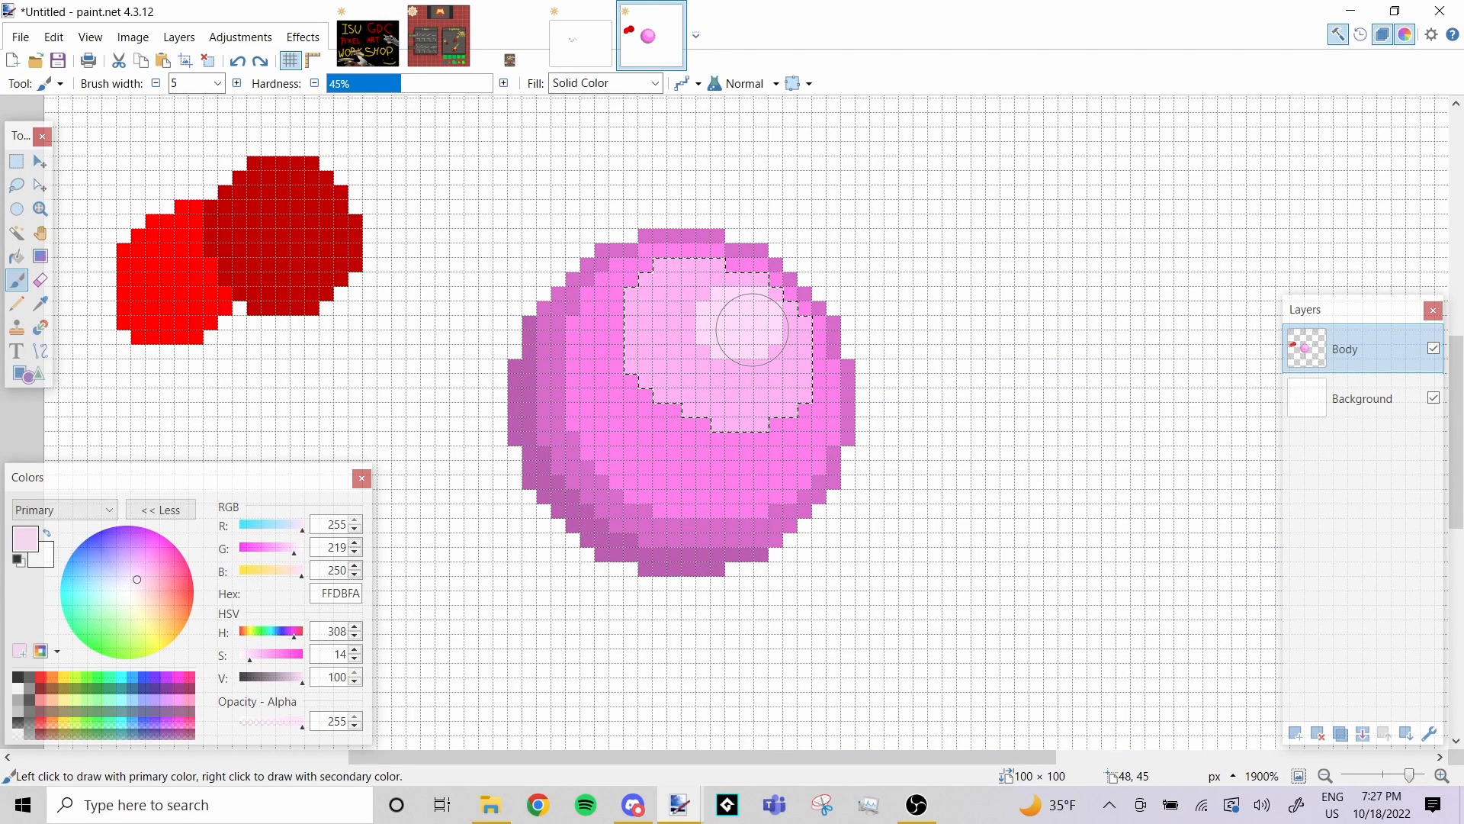
drag(752, 328, 706, 313)
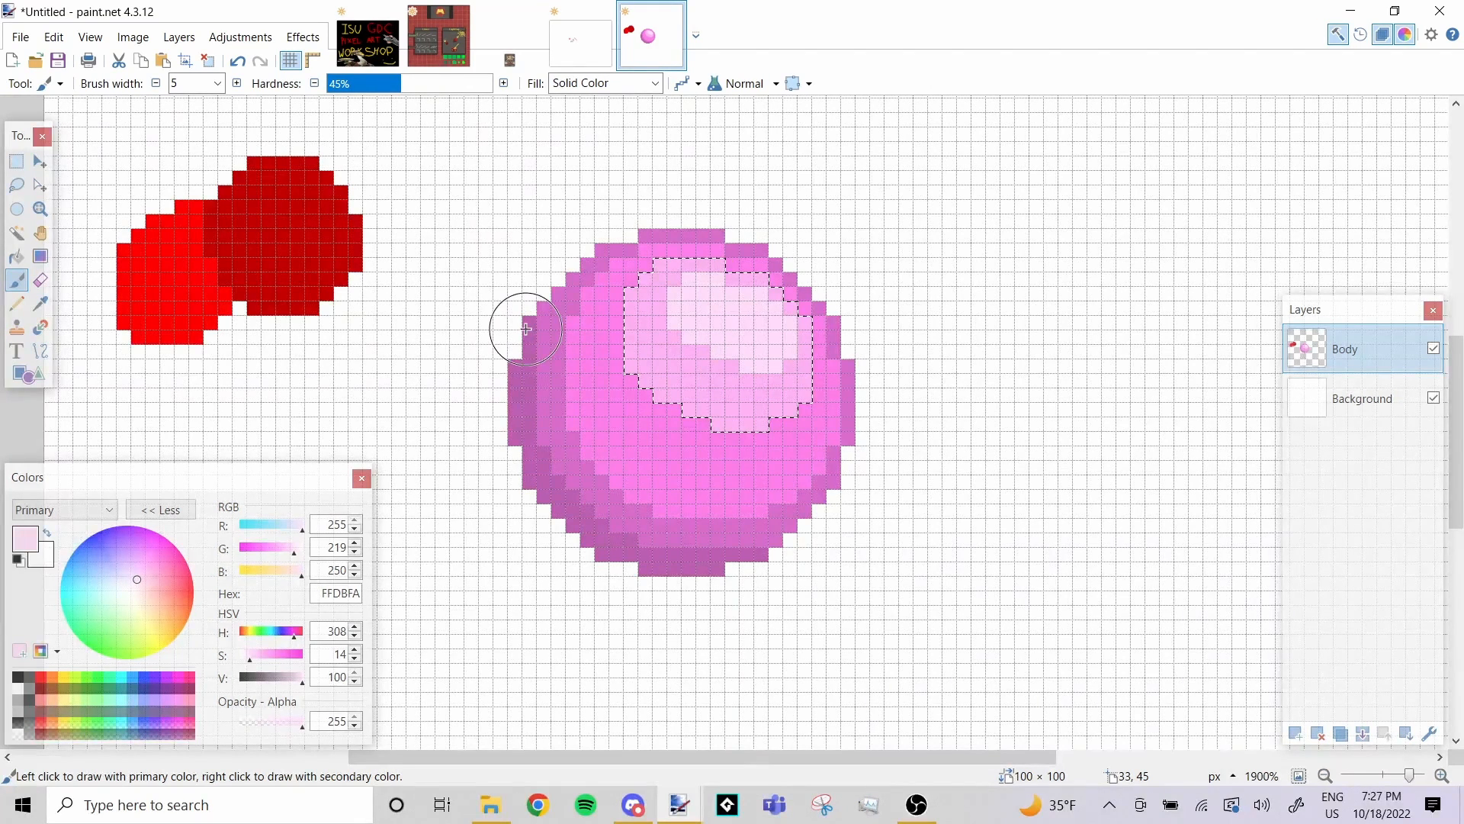
Deselect the highlight and delete the two overlapping red circles using a rectangular selection
click(12, 169)
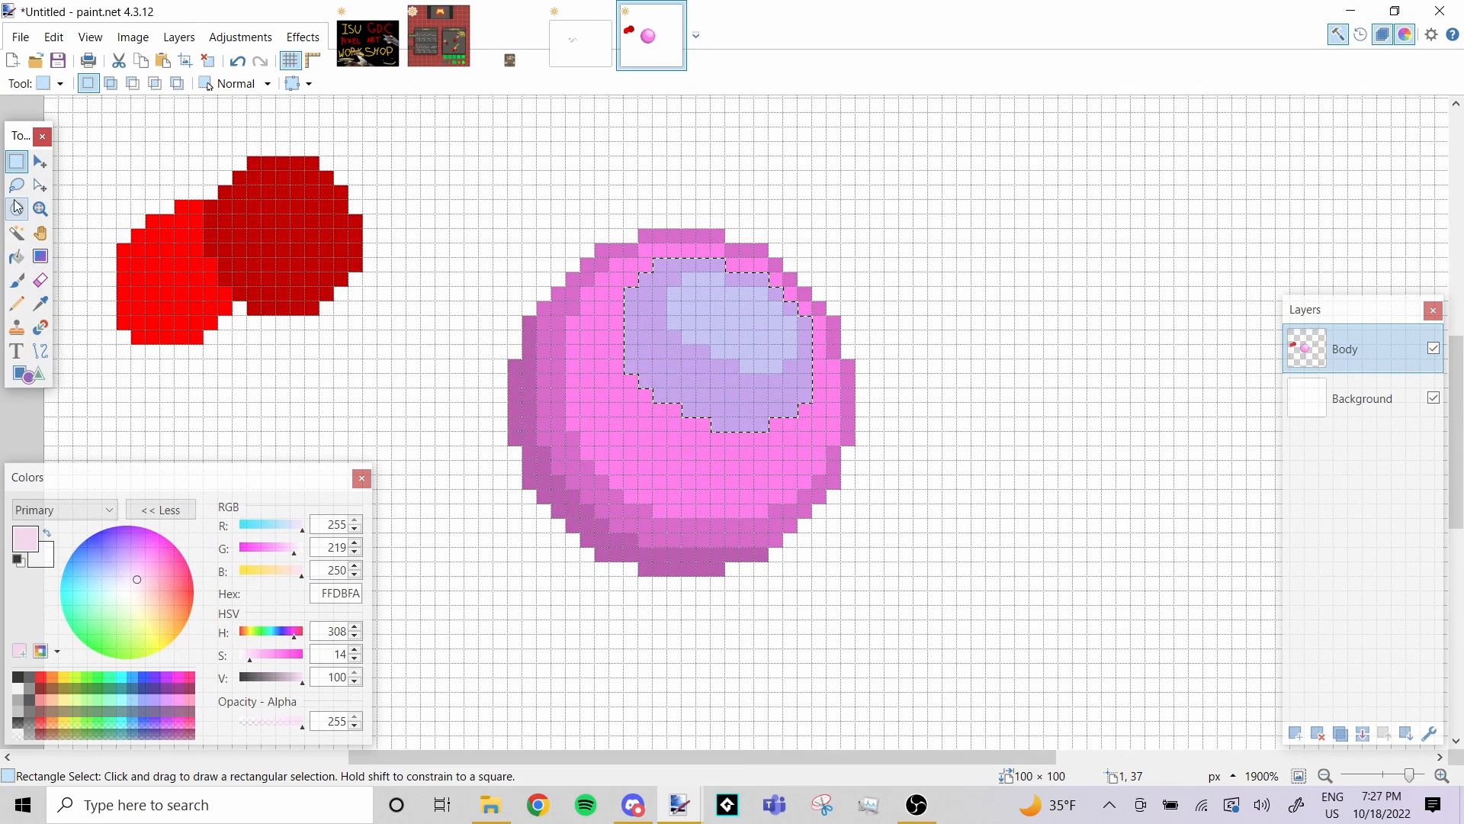
click(463, 171)
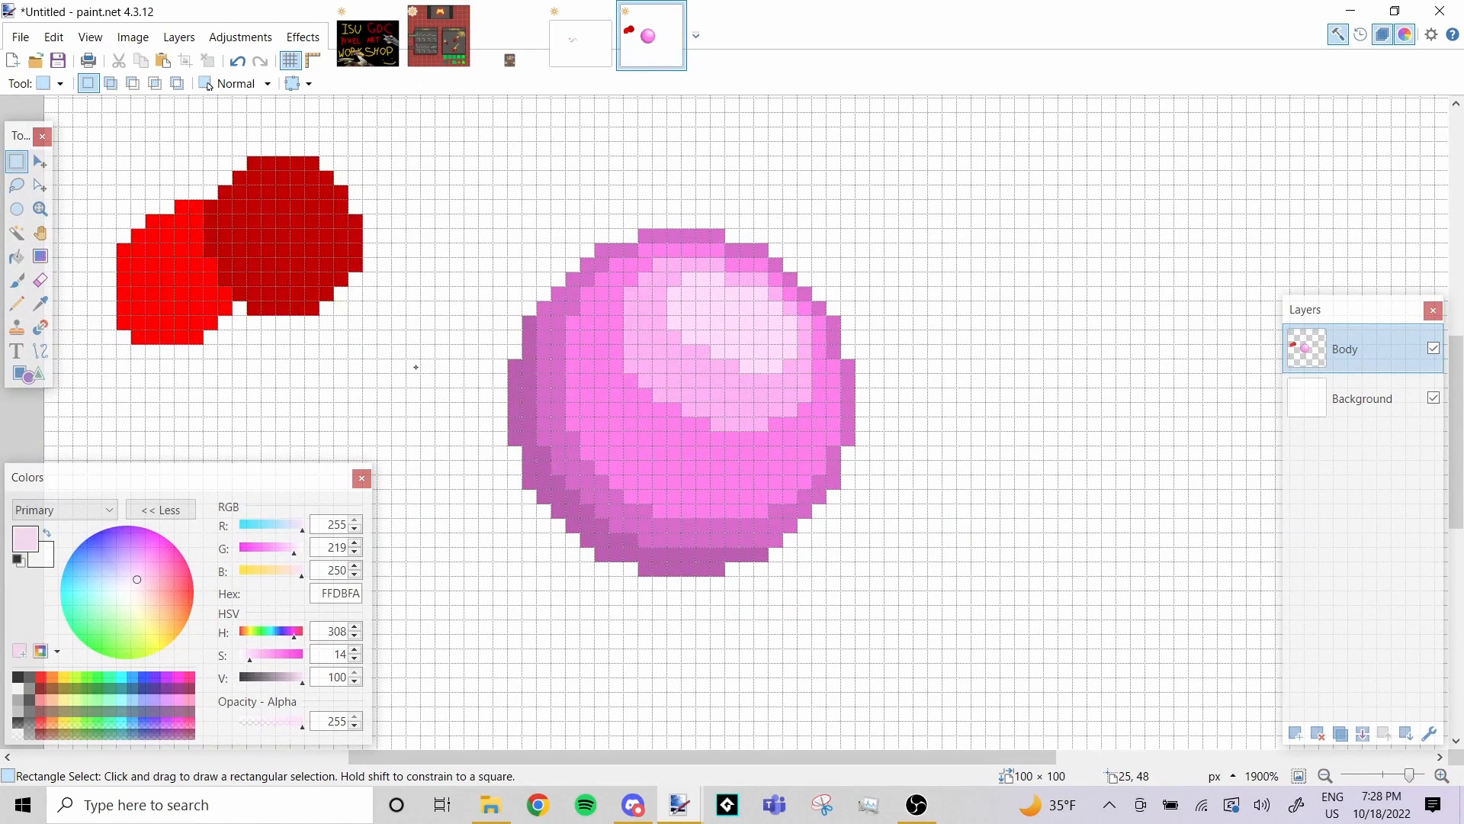
drag(421, 372, 103, 128)
key(Delete)
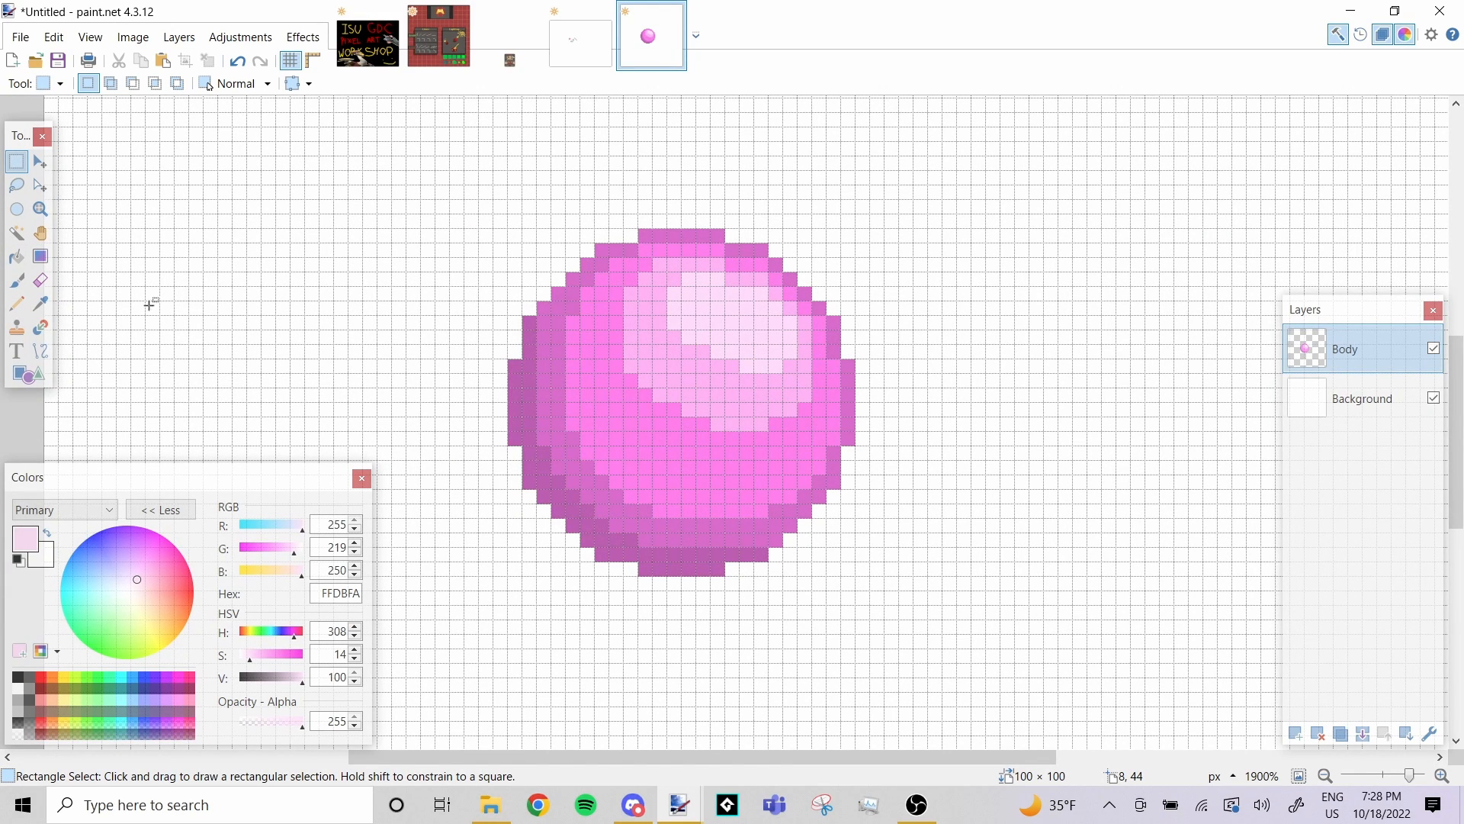
Add a new layer above Body and name it "Hand nub thingy"
click(16, 280)
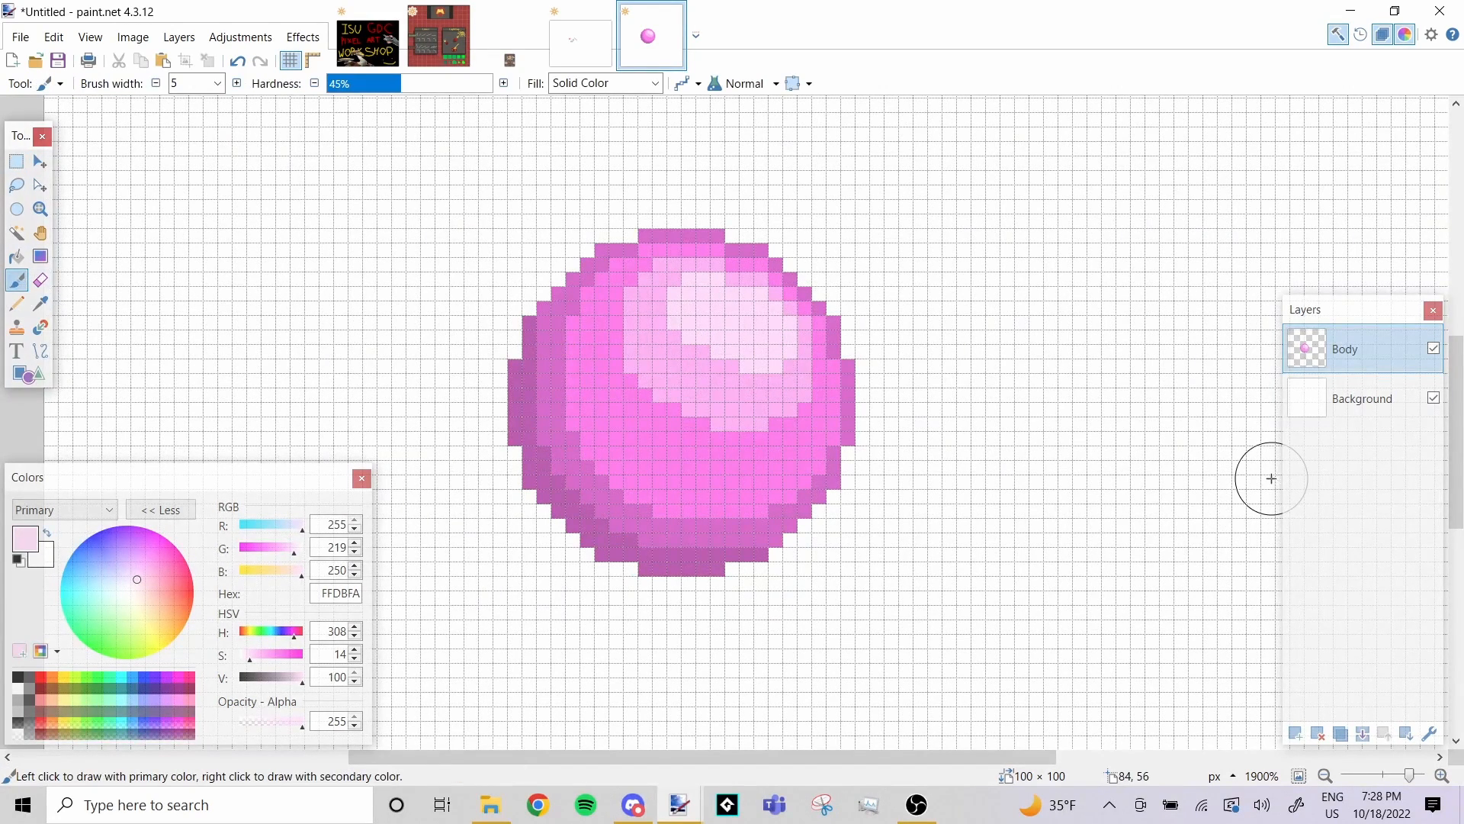
click(1298, 736)
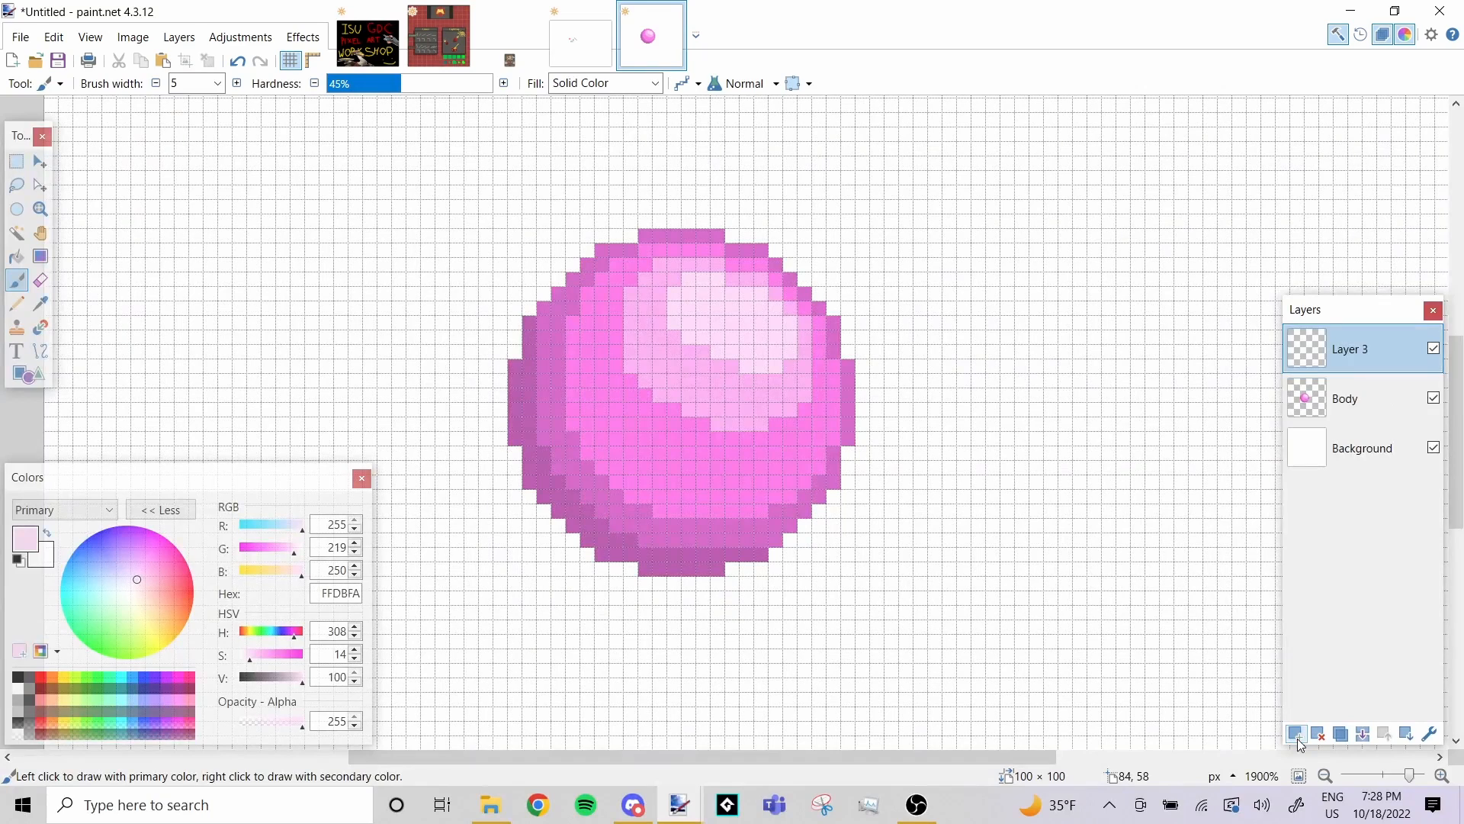
double_click(1363, 353)
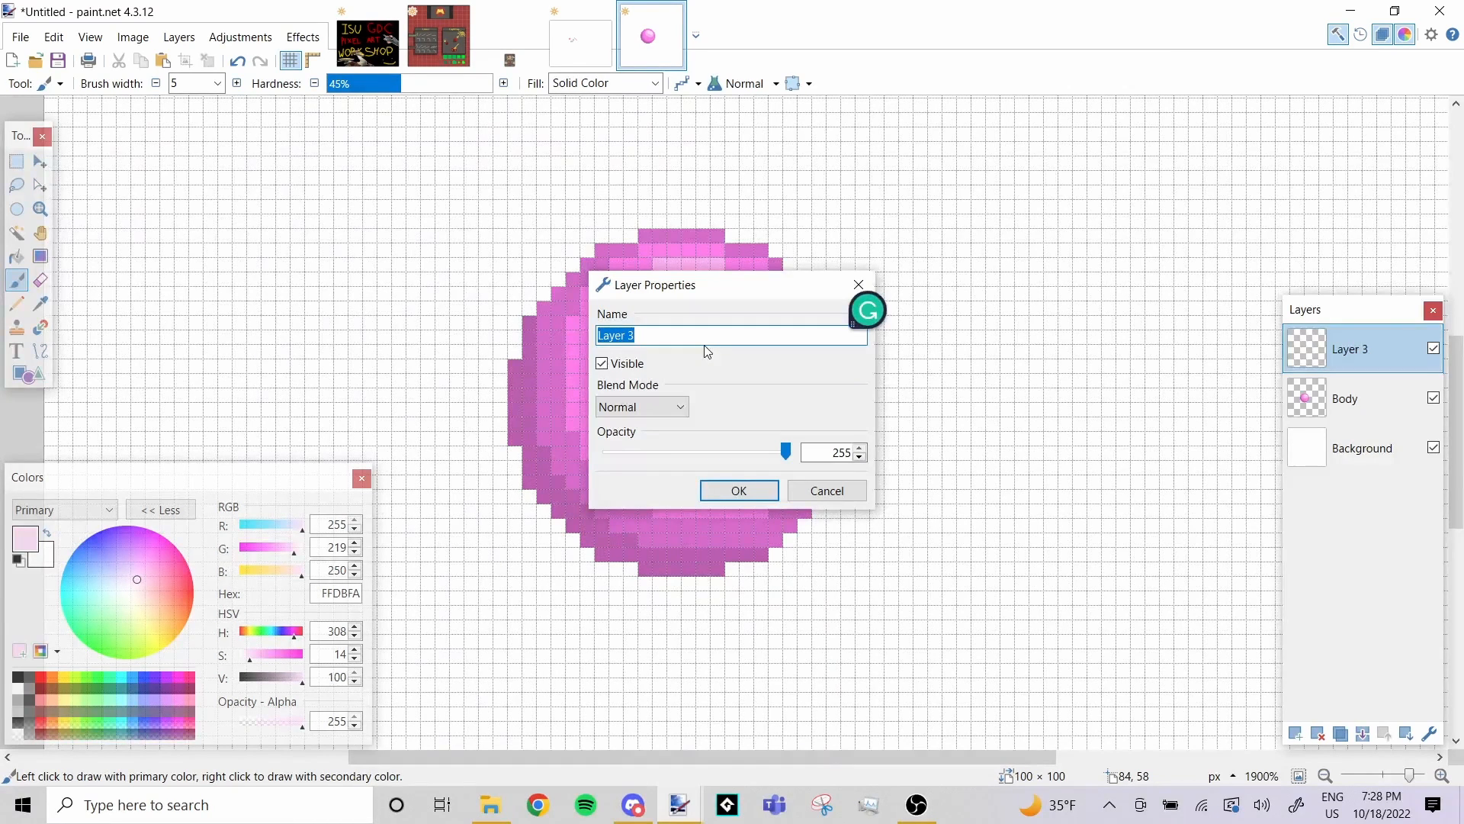
text(Hand nub thingy)
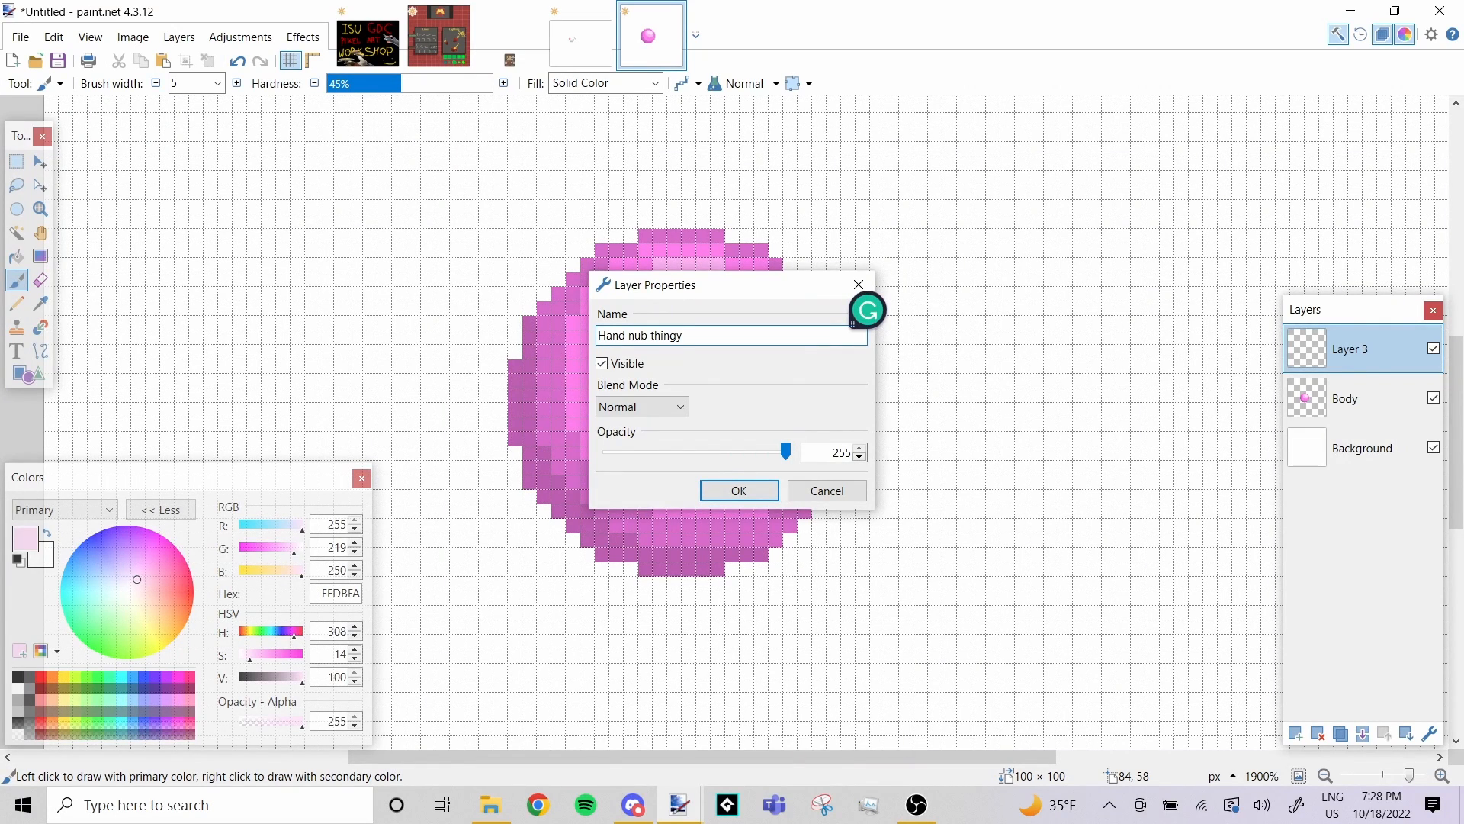
click(723, 491)
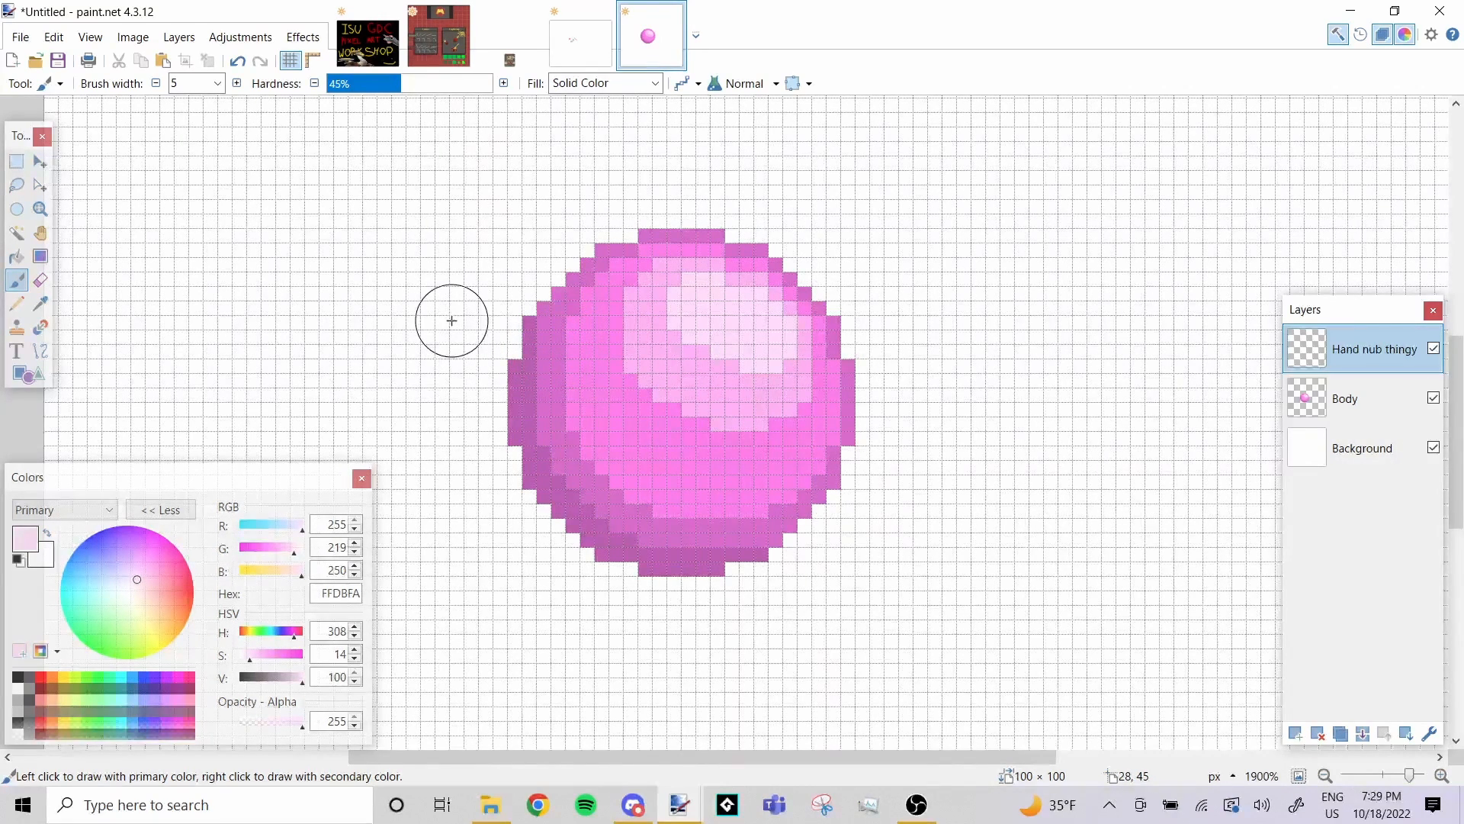
Compare Paintbrush widths of 8 and 10 against the body and set the width to 8
click(200, 87)
text(8)
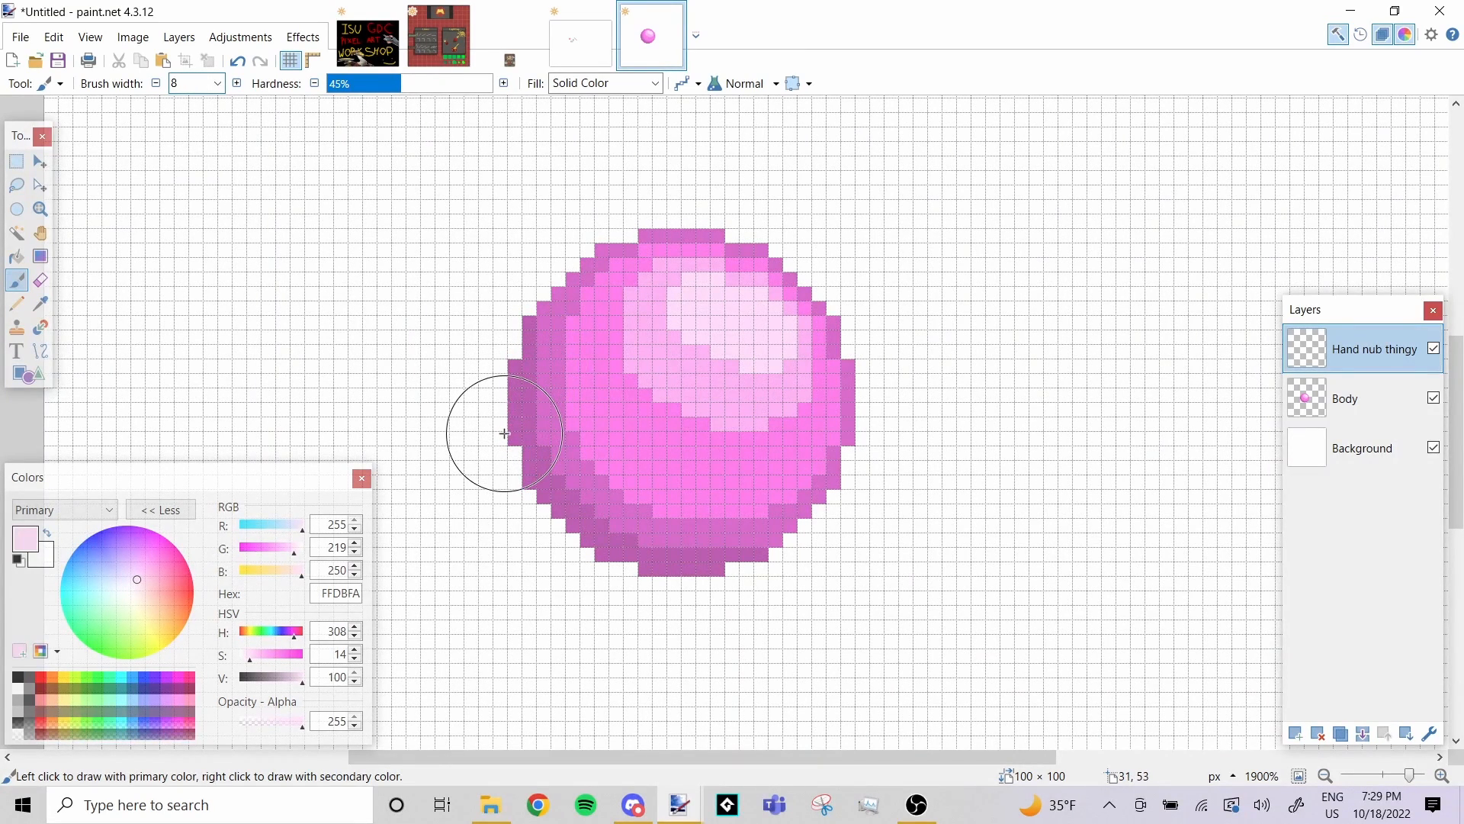
click(237, 84)
click(236, 84)
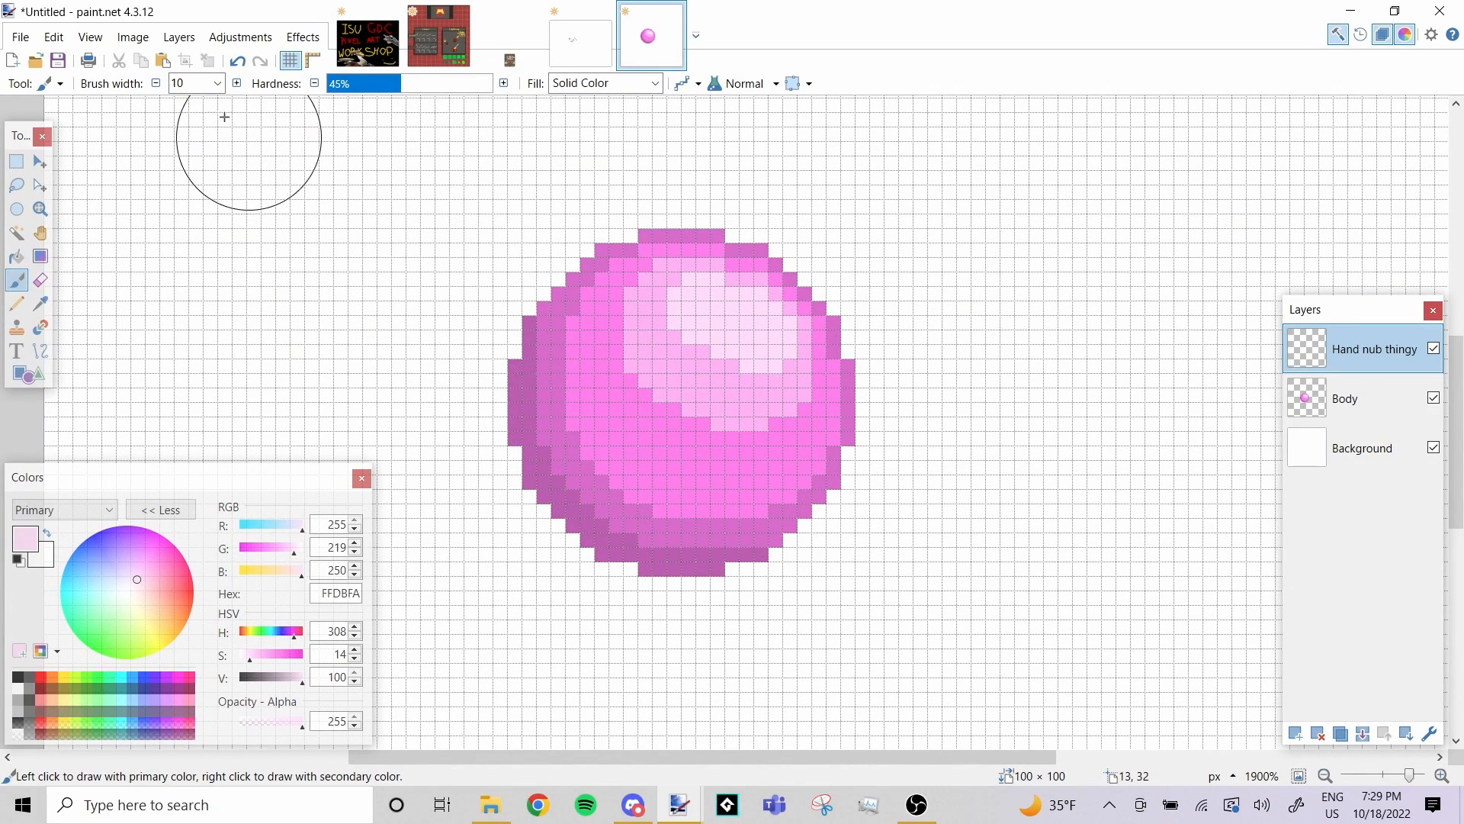
click(156, 84)
click(156, 84)
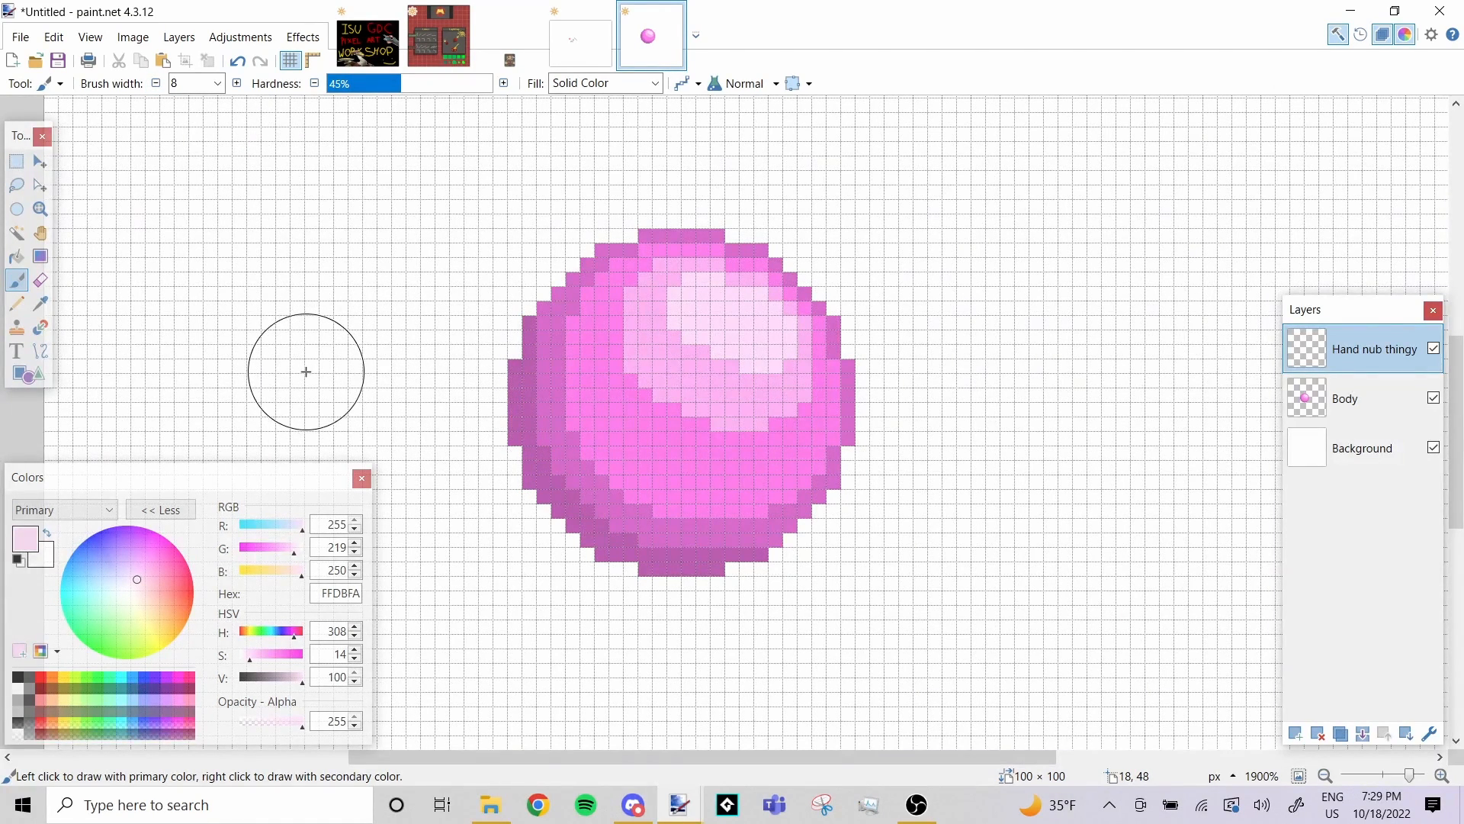
Sample the circle's mid pink FF7FED from the Body layer as the primary color
click(41, 304)
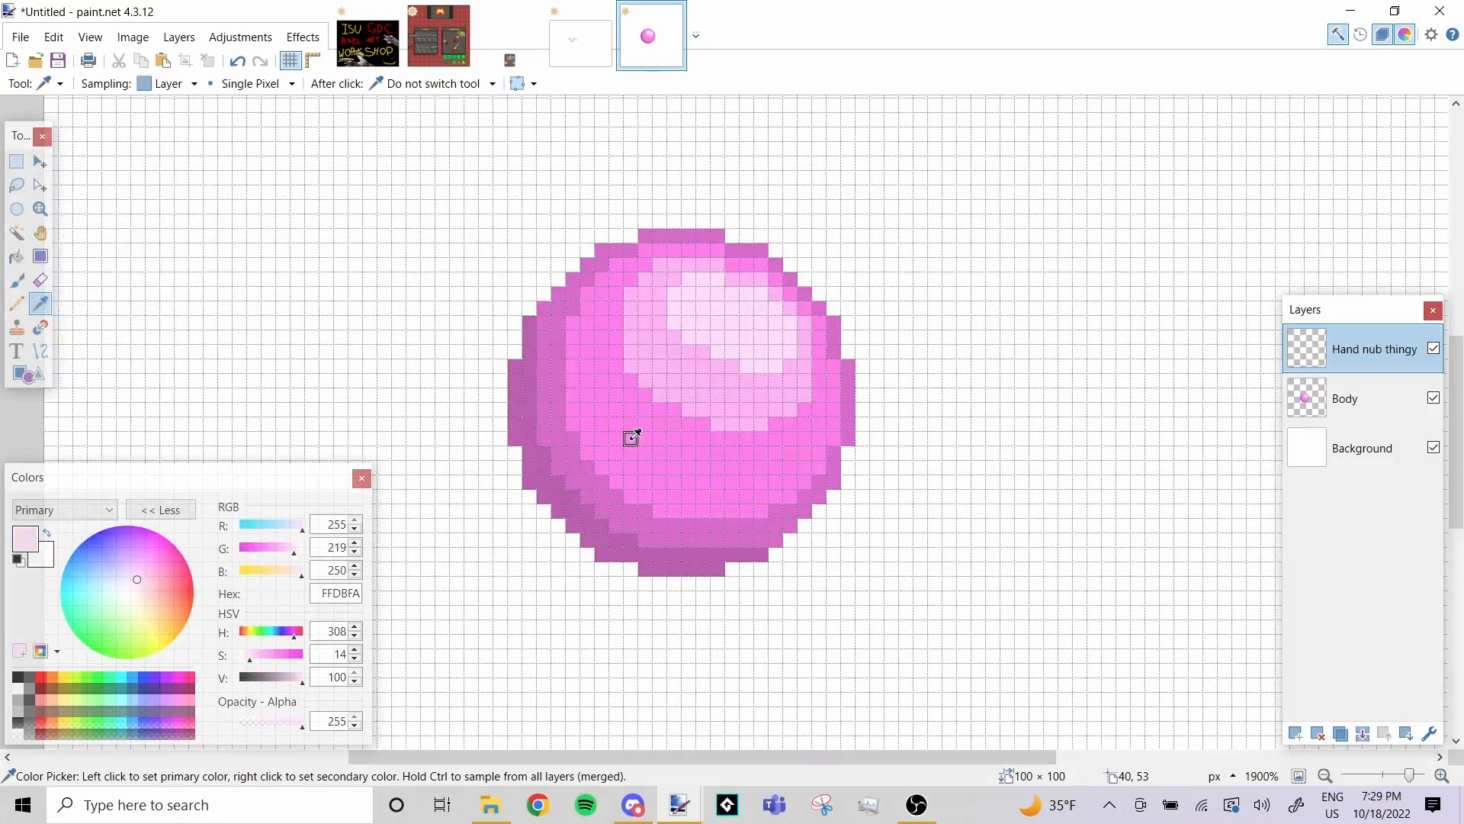
click(632, 438)
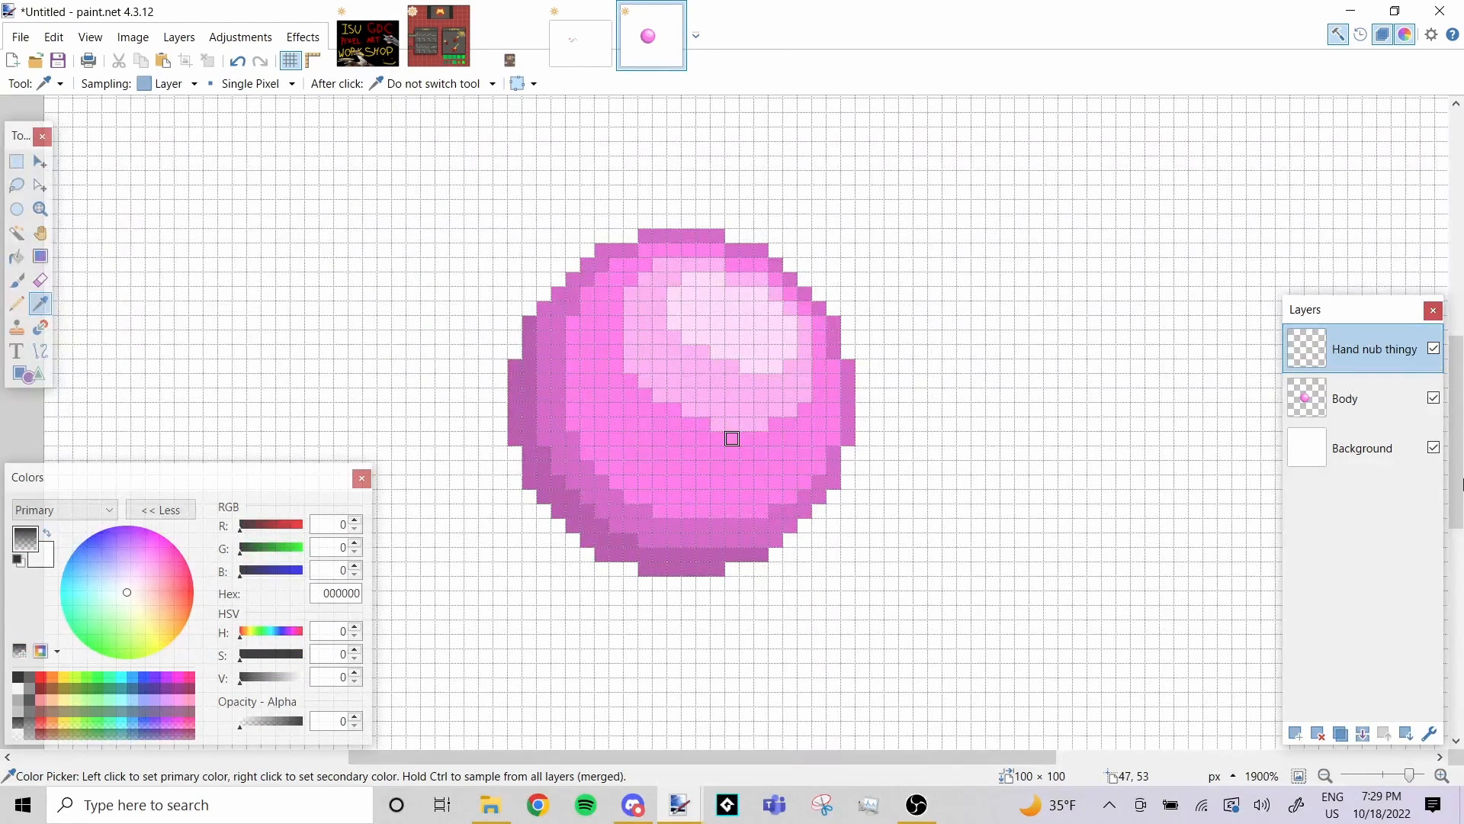
click(1368, 389)
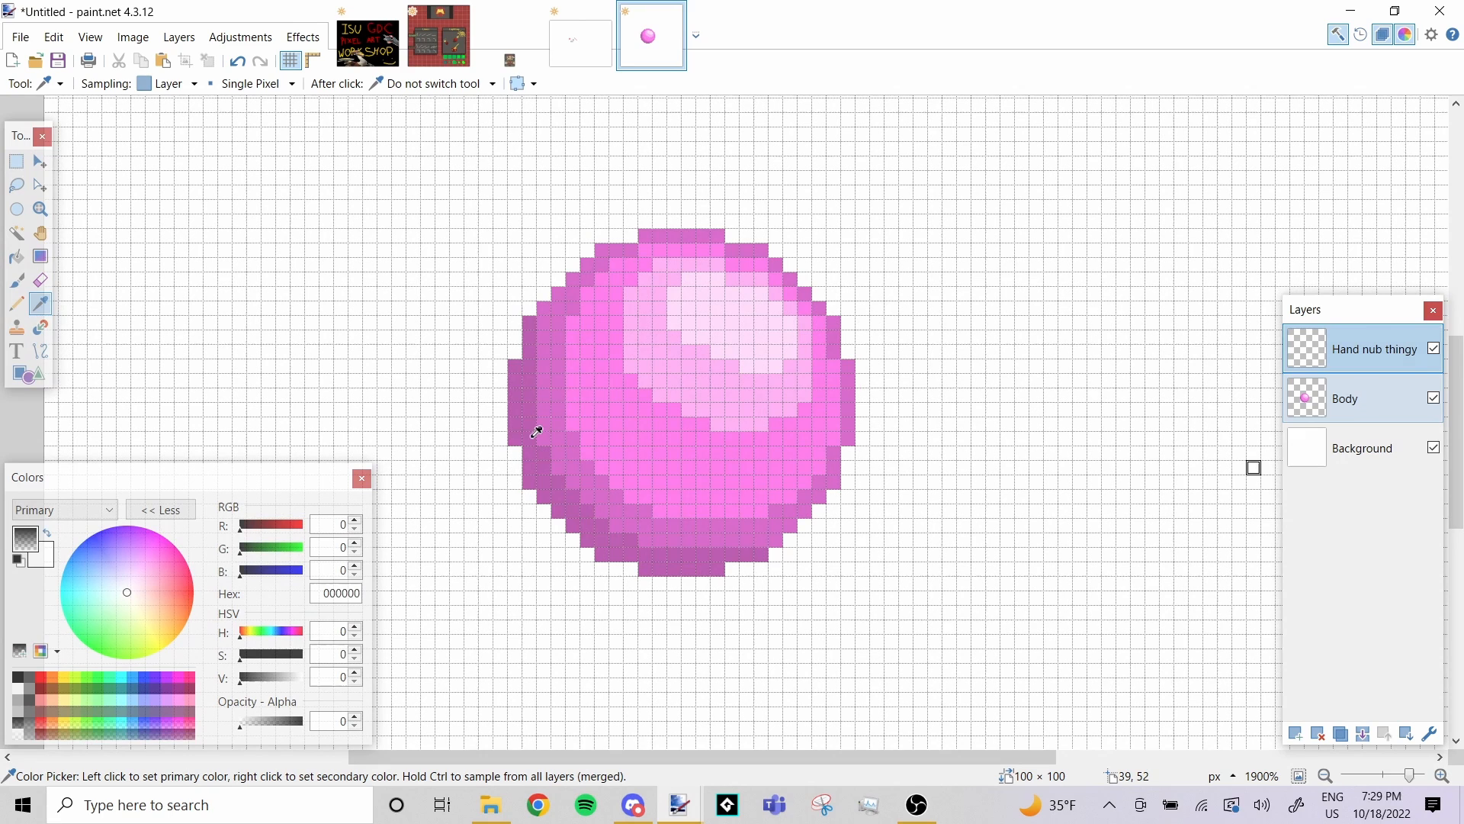
click(630, 424)
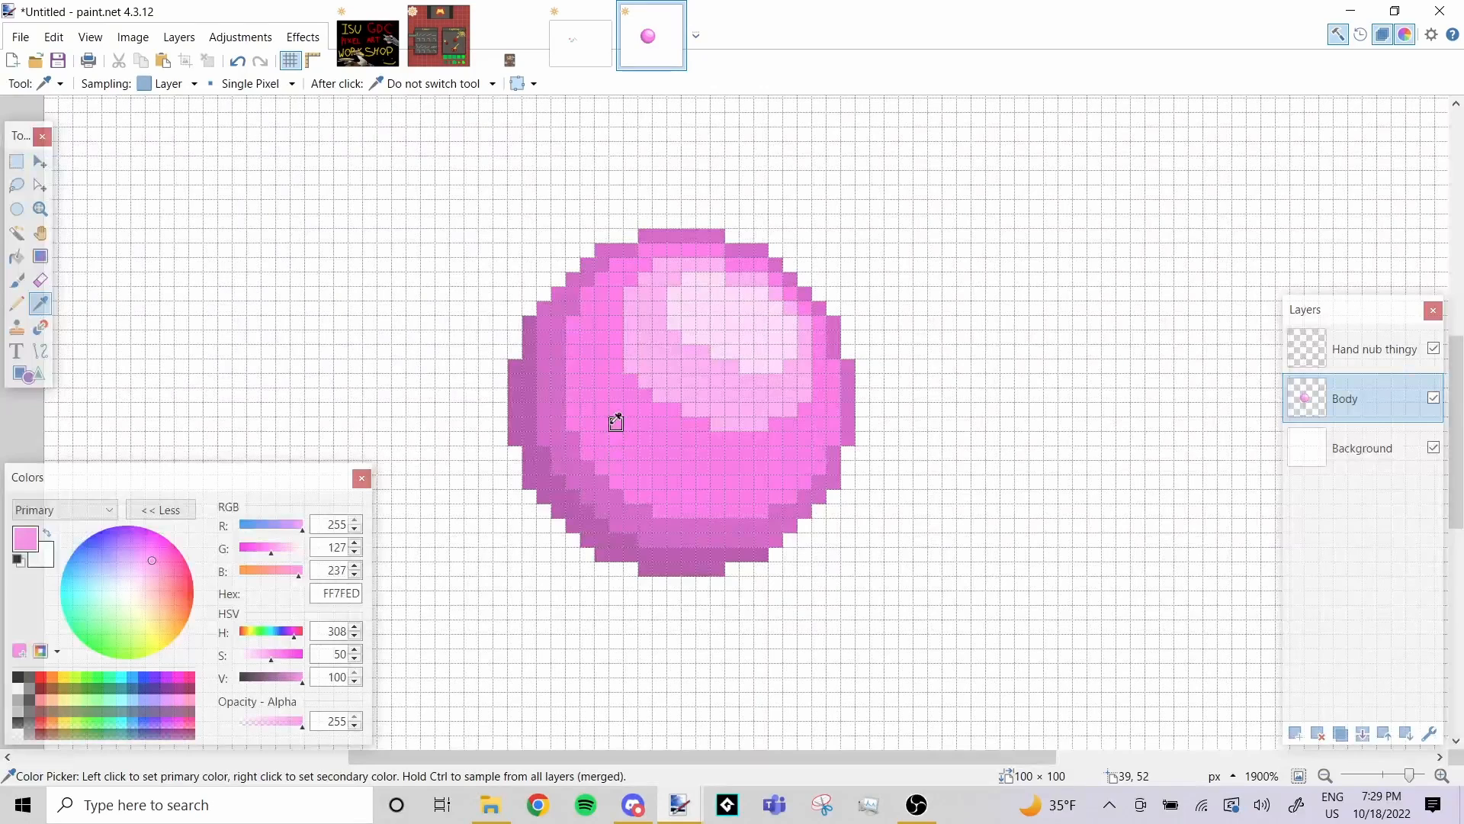
Paint a round FF7FED hand, 8 pixels wide, just left of the body on the Hand nub thingy layer with the Paintbrush
click(1344, 353)
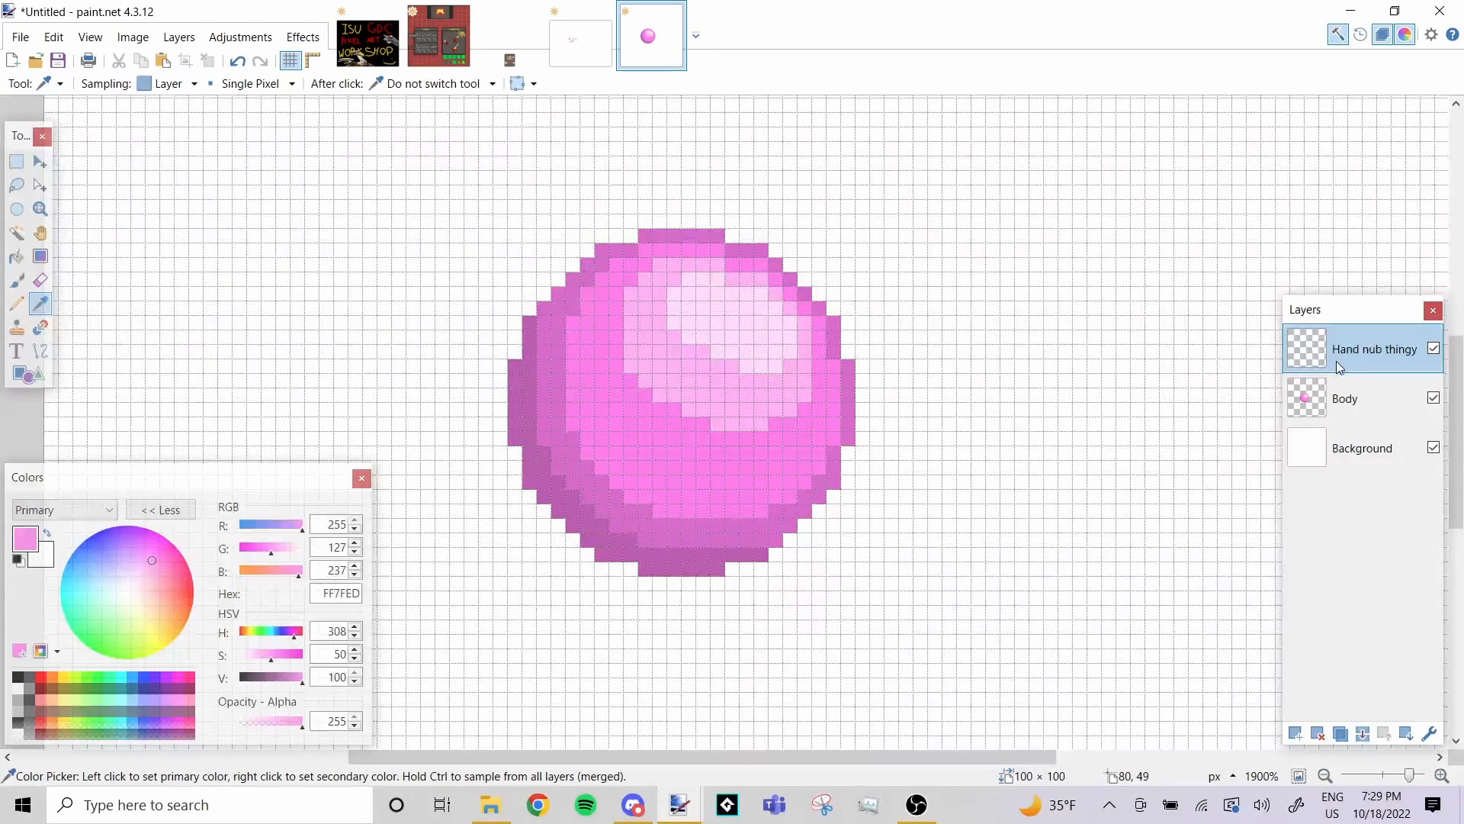
click(19, 281)
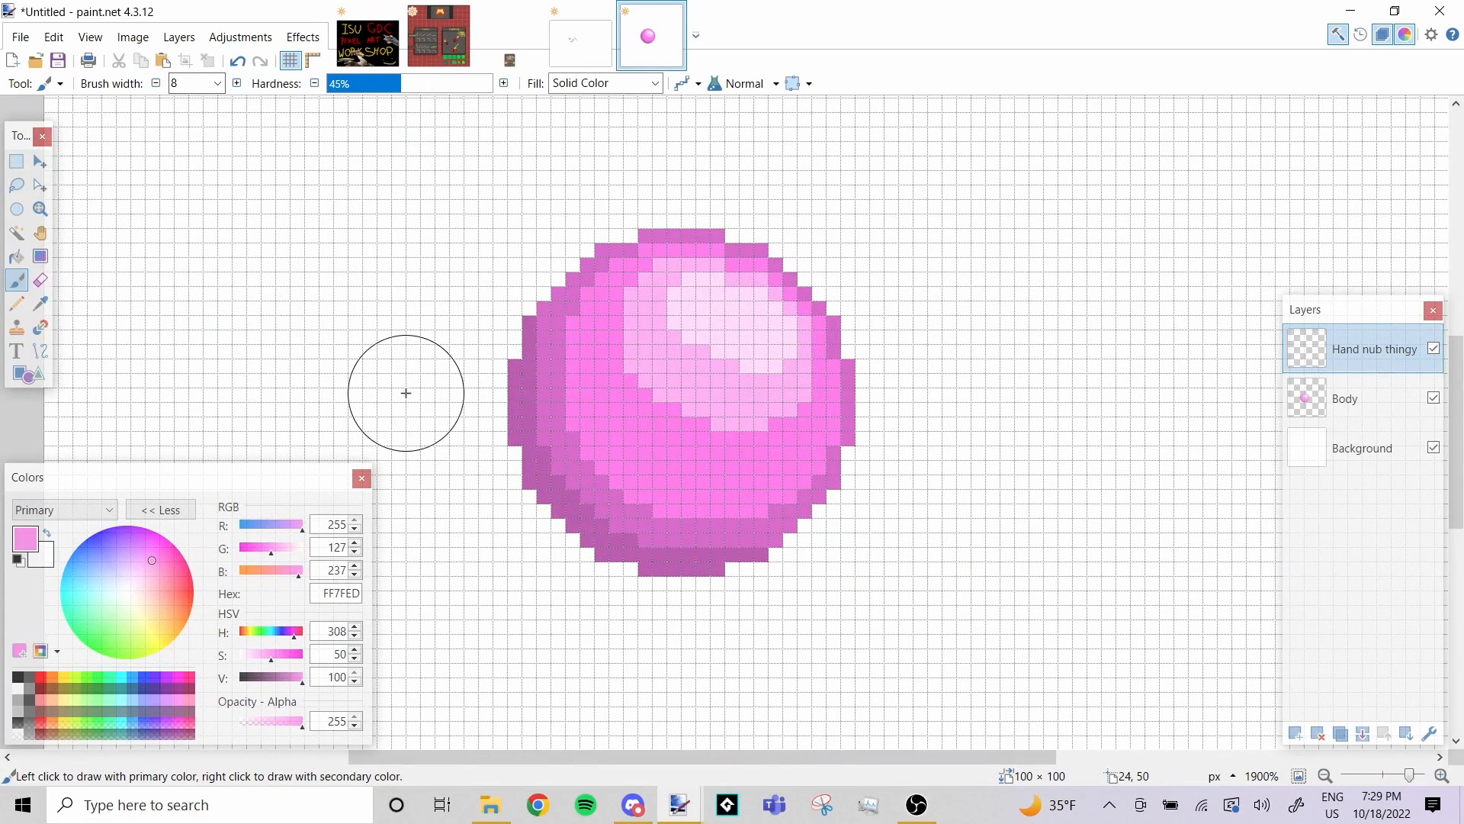
click(405, 390)
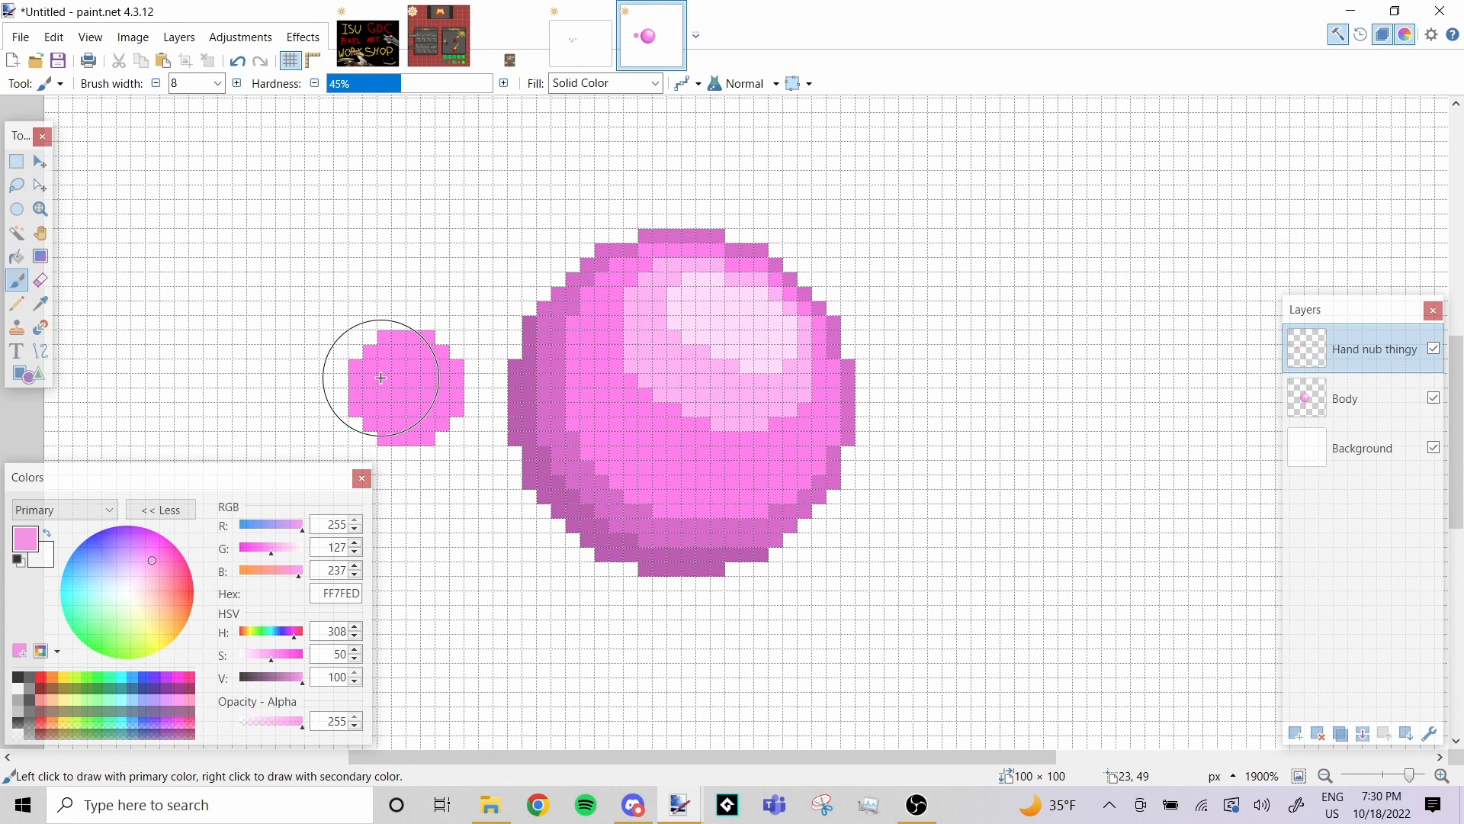
Sample the darkest shade BC5EB0 from the Body layer and pencil it along the hand's left and bottom edges on the Hand nub thingy layer
click(38, 304)
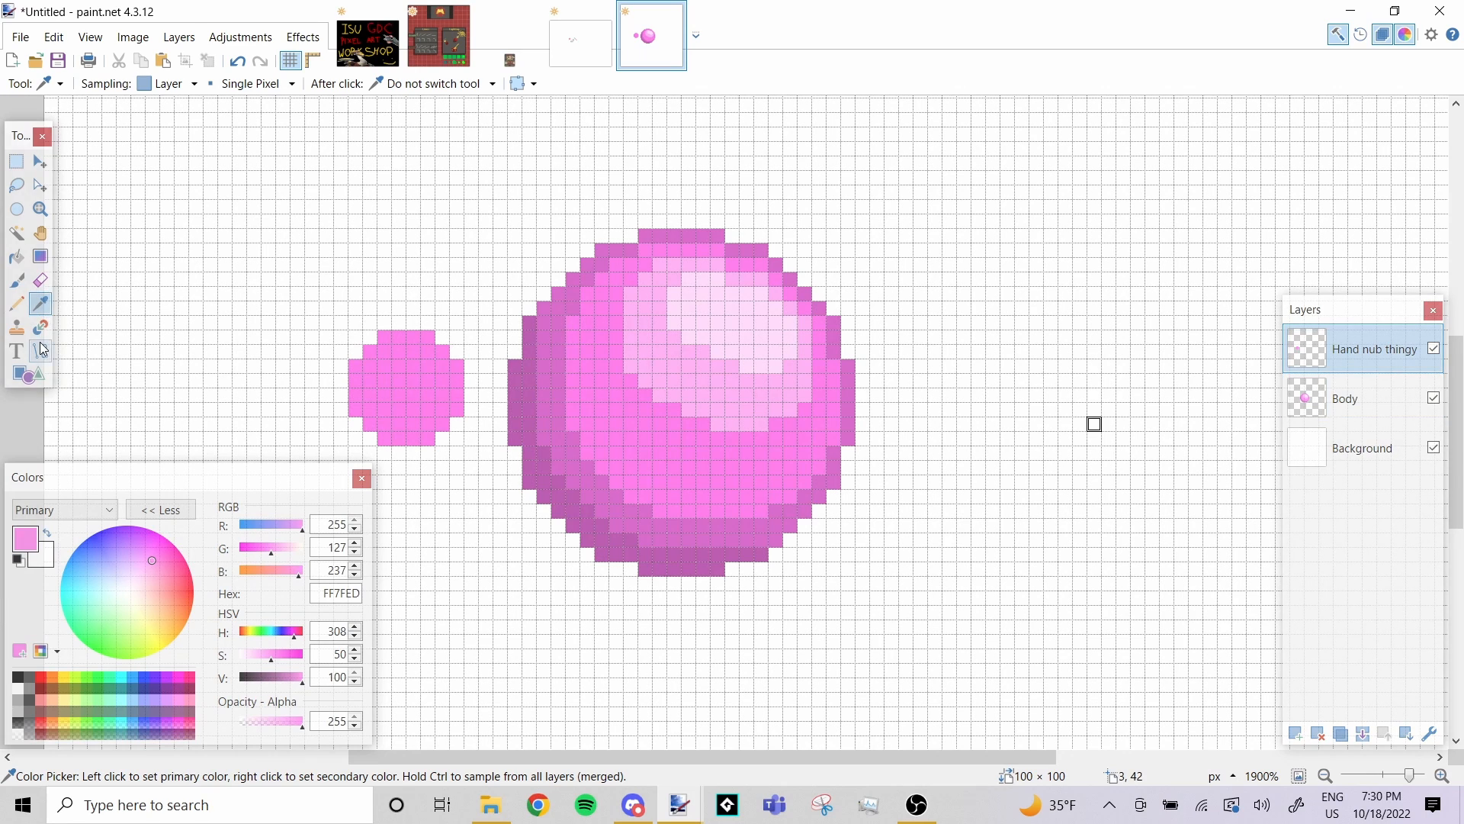
click(1379, 401)
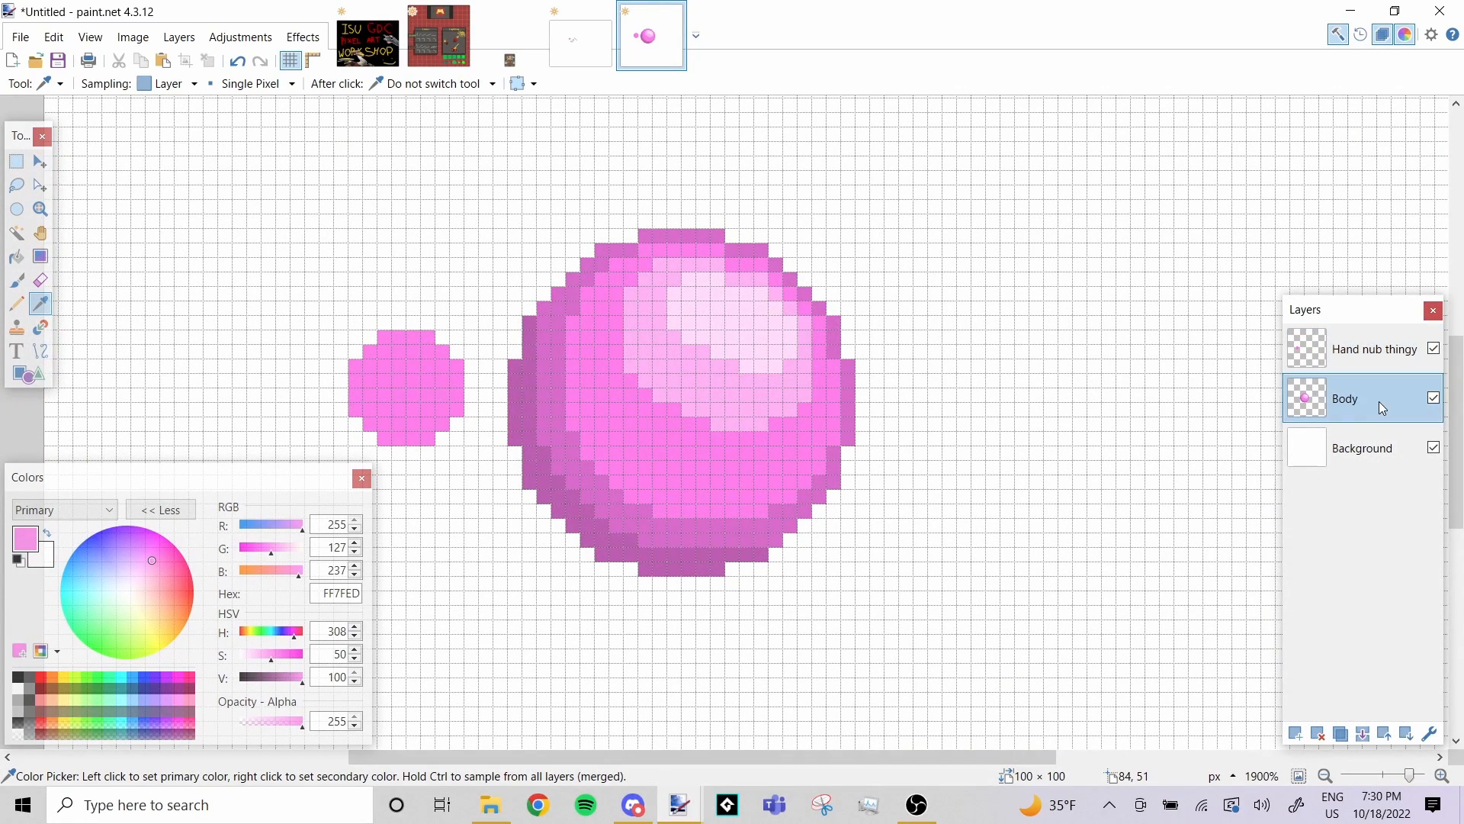
click(516, 393)
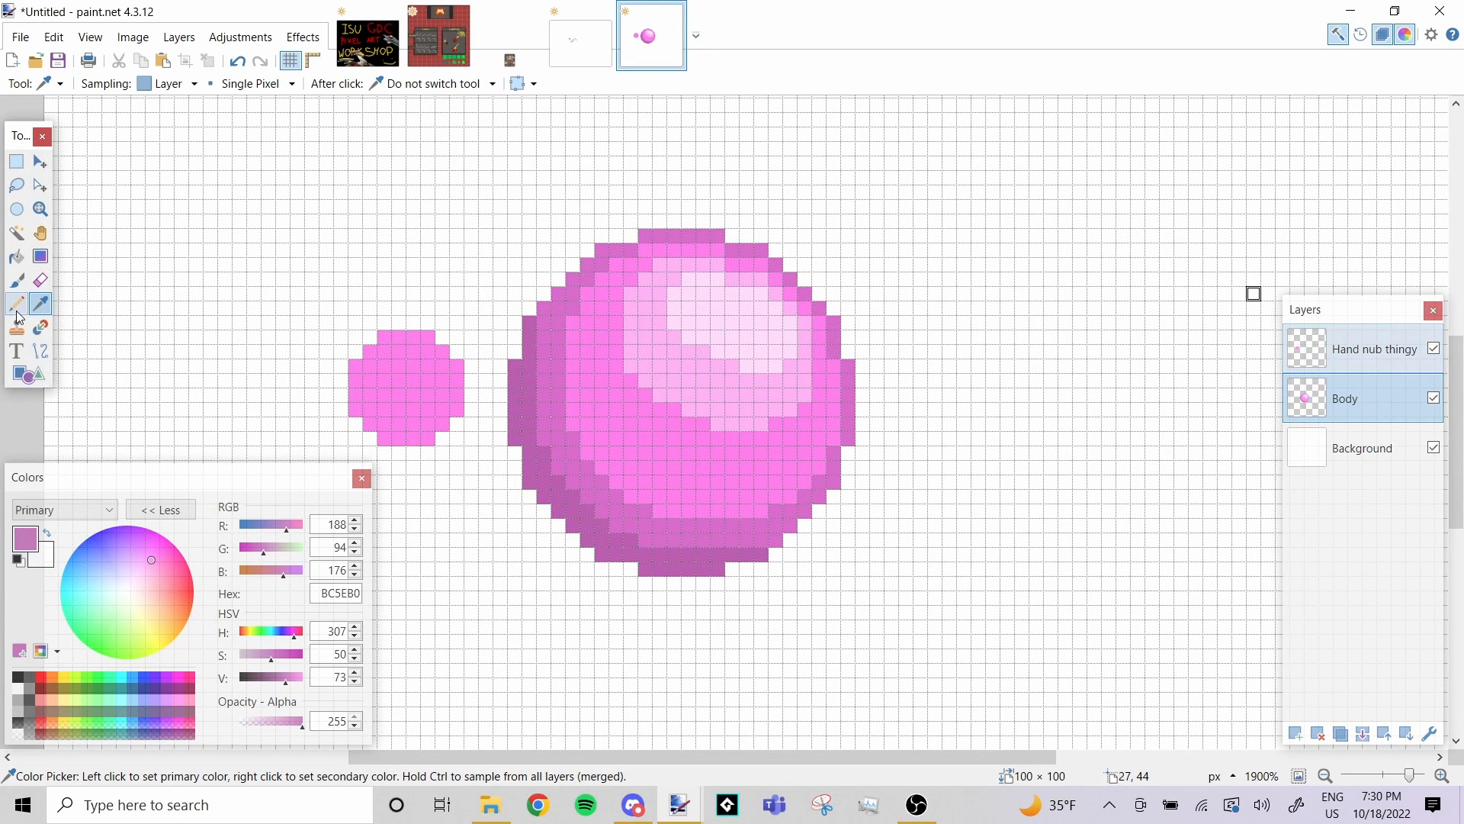
click(1382, 359)
key(p)
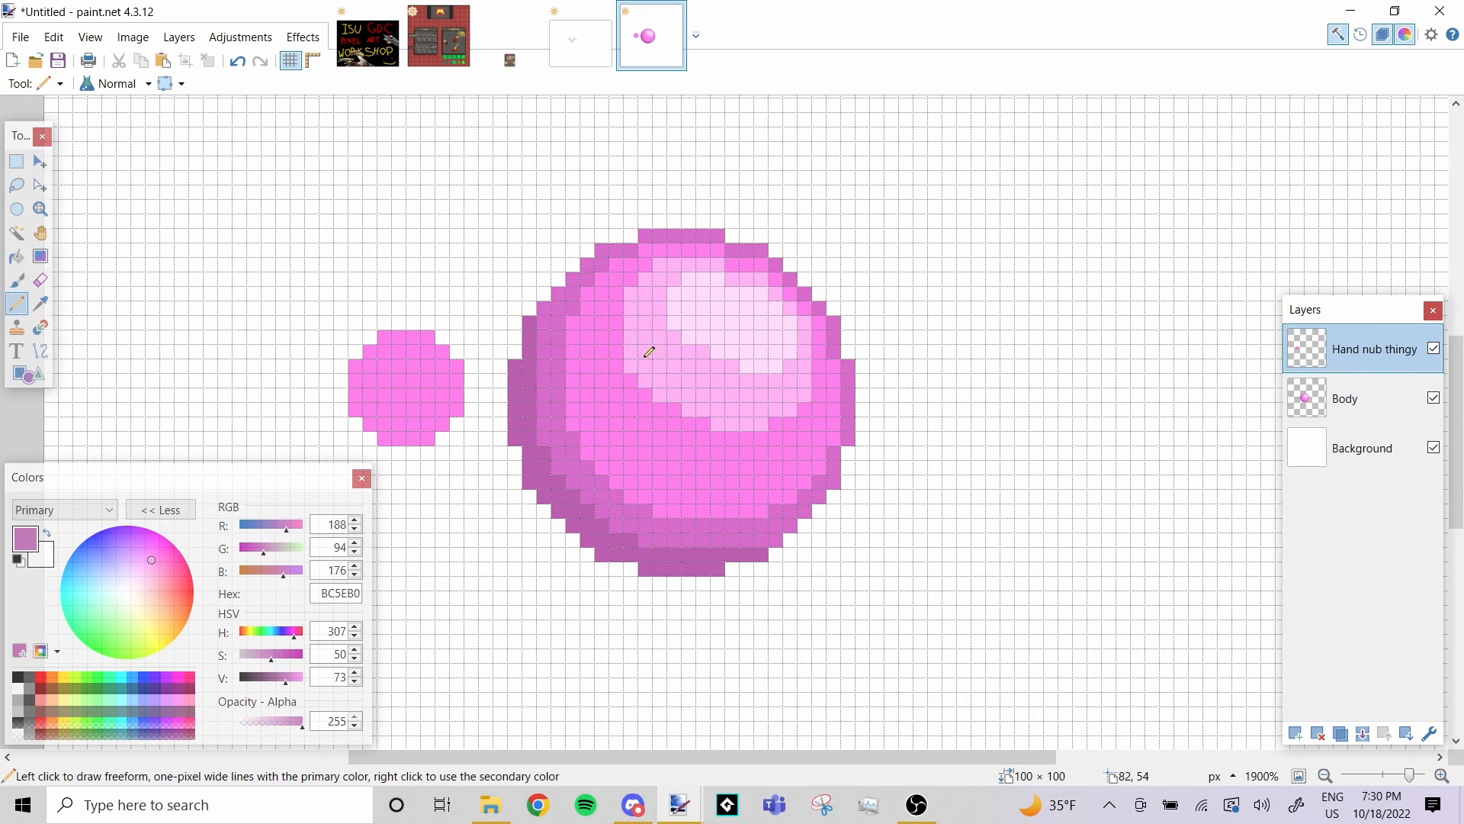
mouse_move(357, 371)
mouse_down()
mouse_move(383, 434)
mouse_move(426, 429)
mouse_up()
click(366, 419)
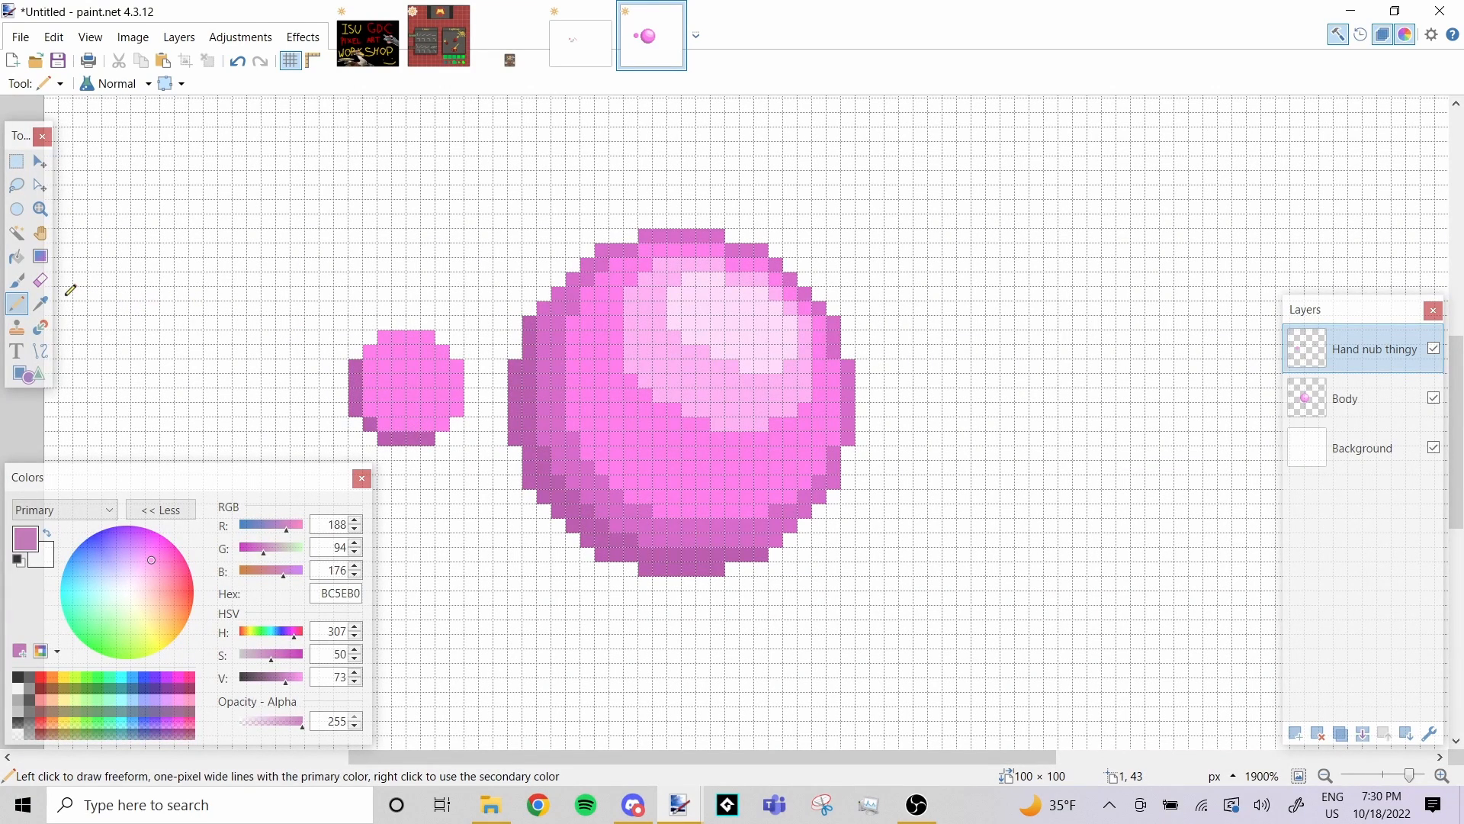
Sample the shade D86CCC from the Body layer and pencil it around the hand's remaining rim and inside its dark edge on Hand nub thingy
click(42, 303)
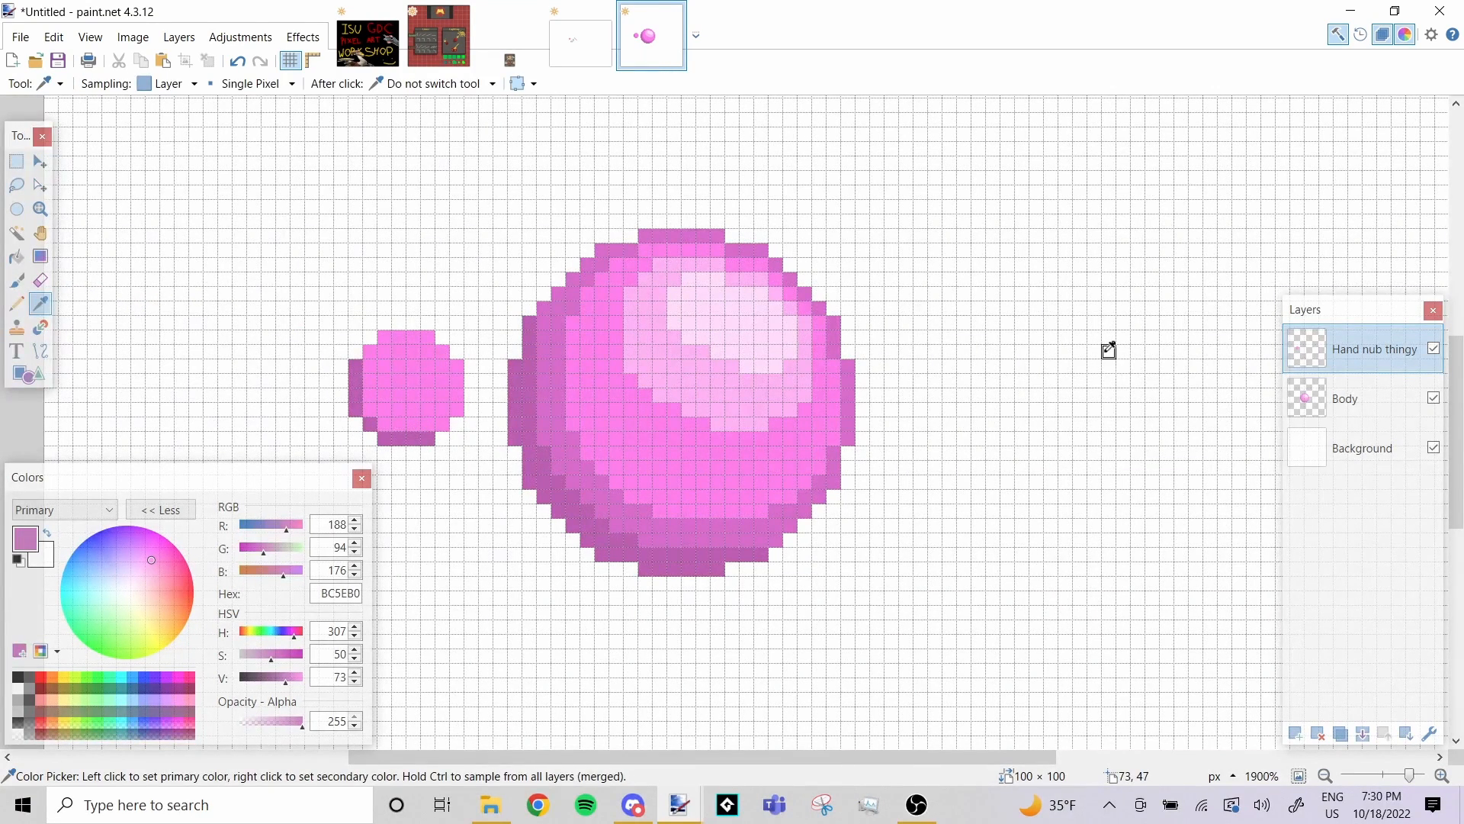
click(1381, 399)
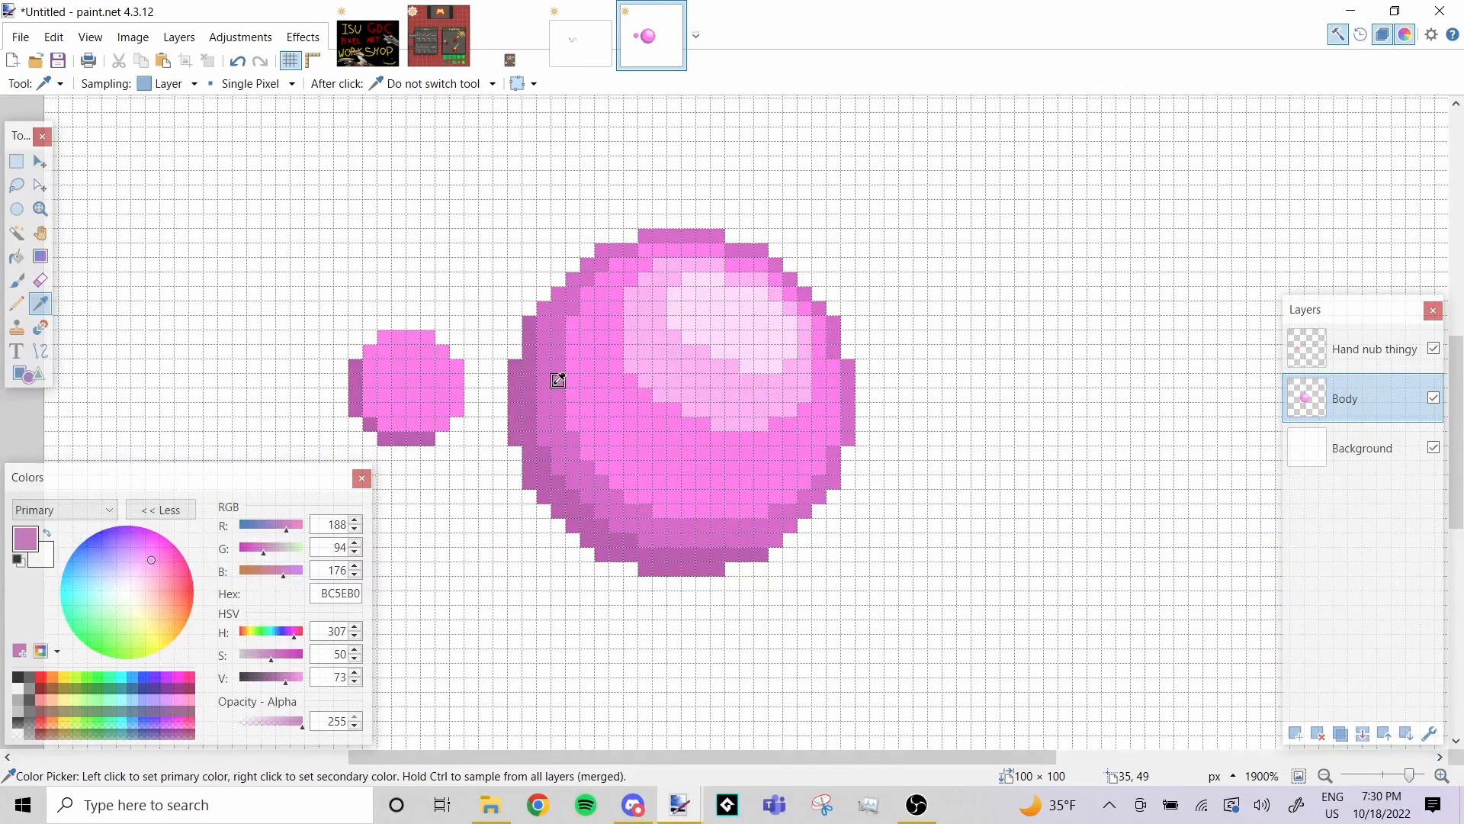
click(559, 380)
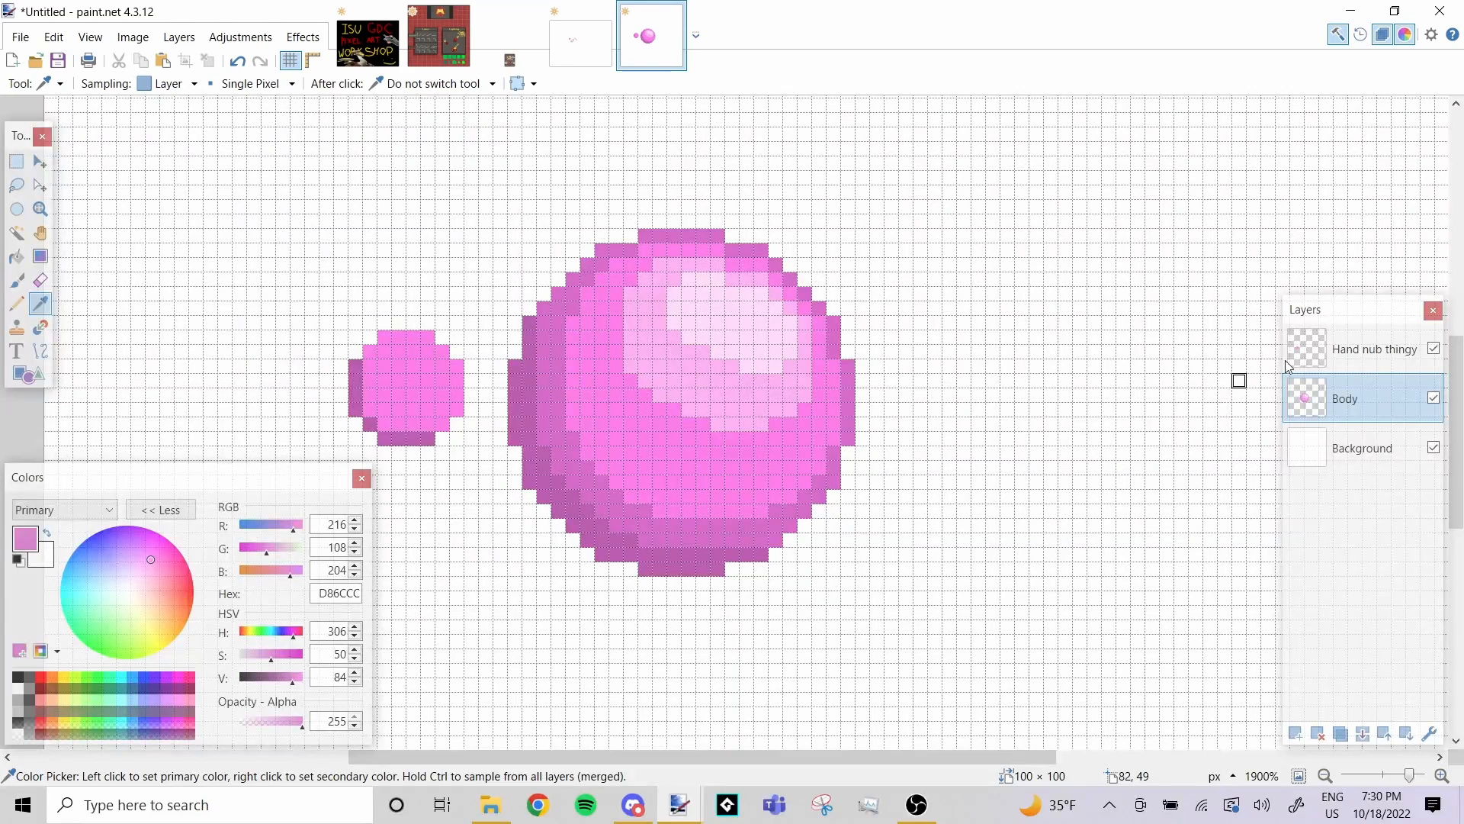
click(1352, 345)
click(16, 303)
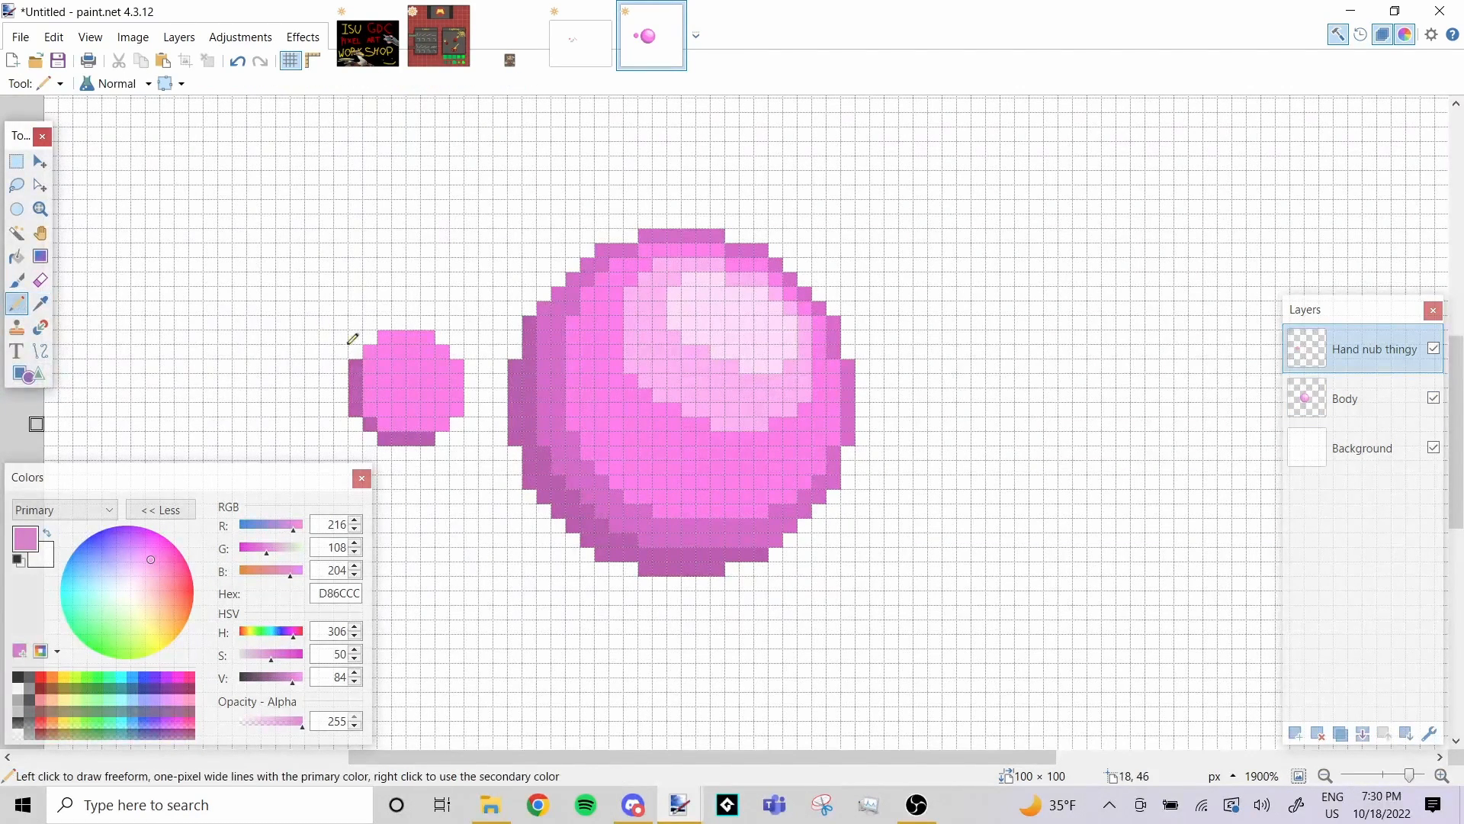
mouse_move(370, 347)
mouse_down()
mouse_move(382, 418)
mouse_move(440, 419)
mouse_move(457, 358)
mouse_up()
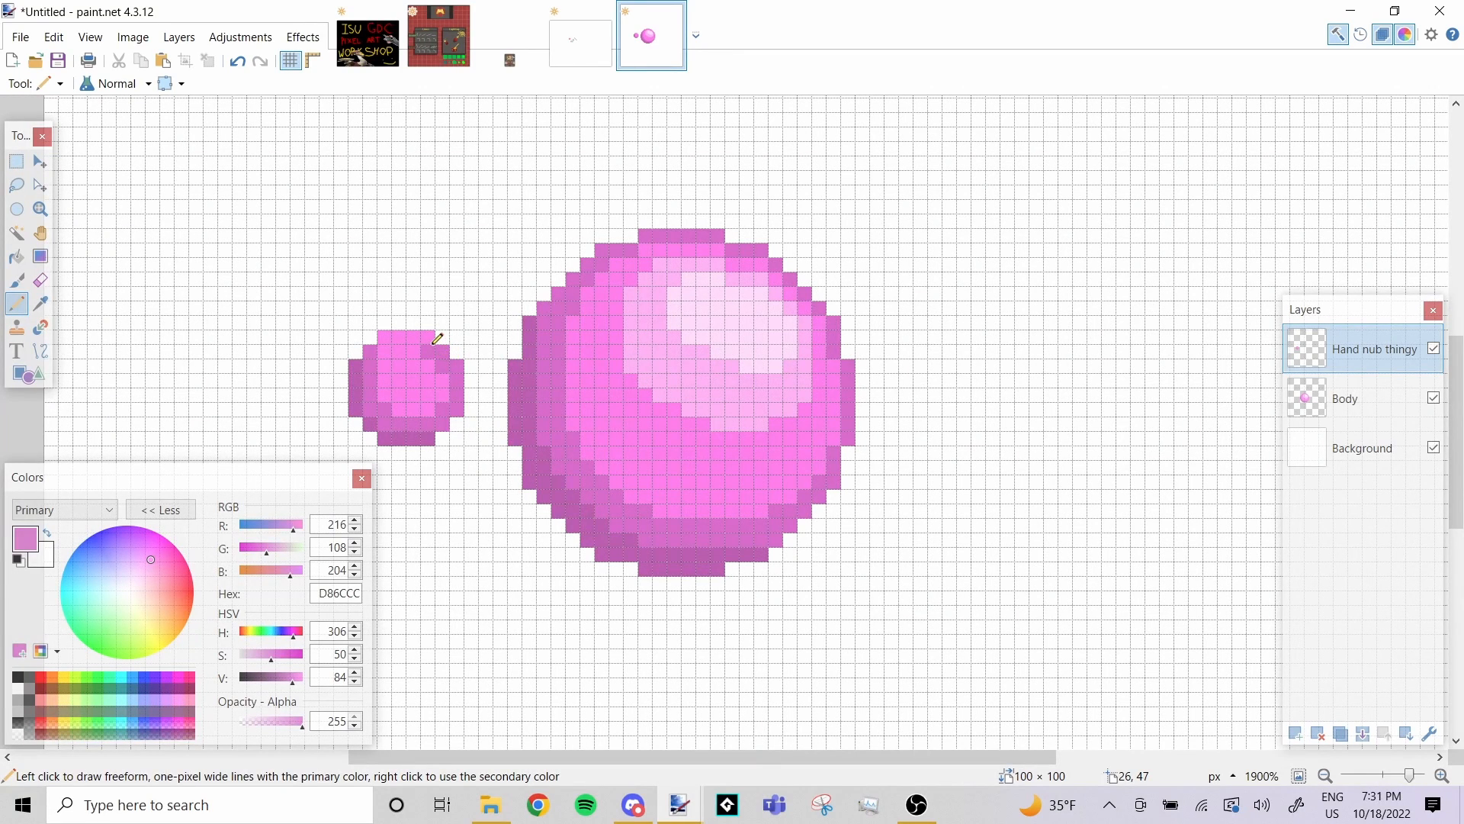
drag(412, 331, 396, 331)
click(42, 306)
click(423, 375)
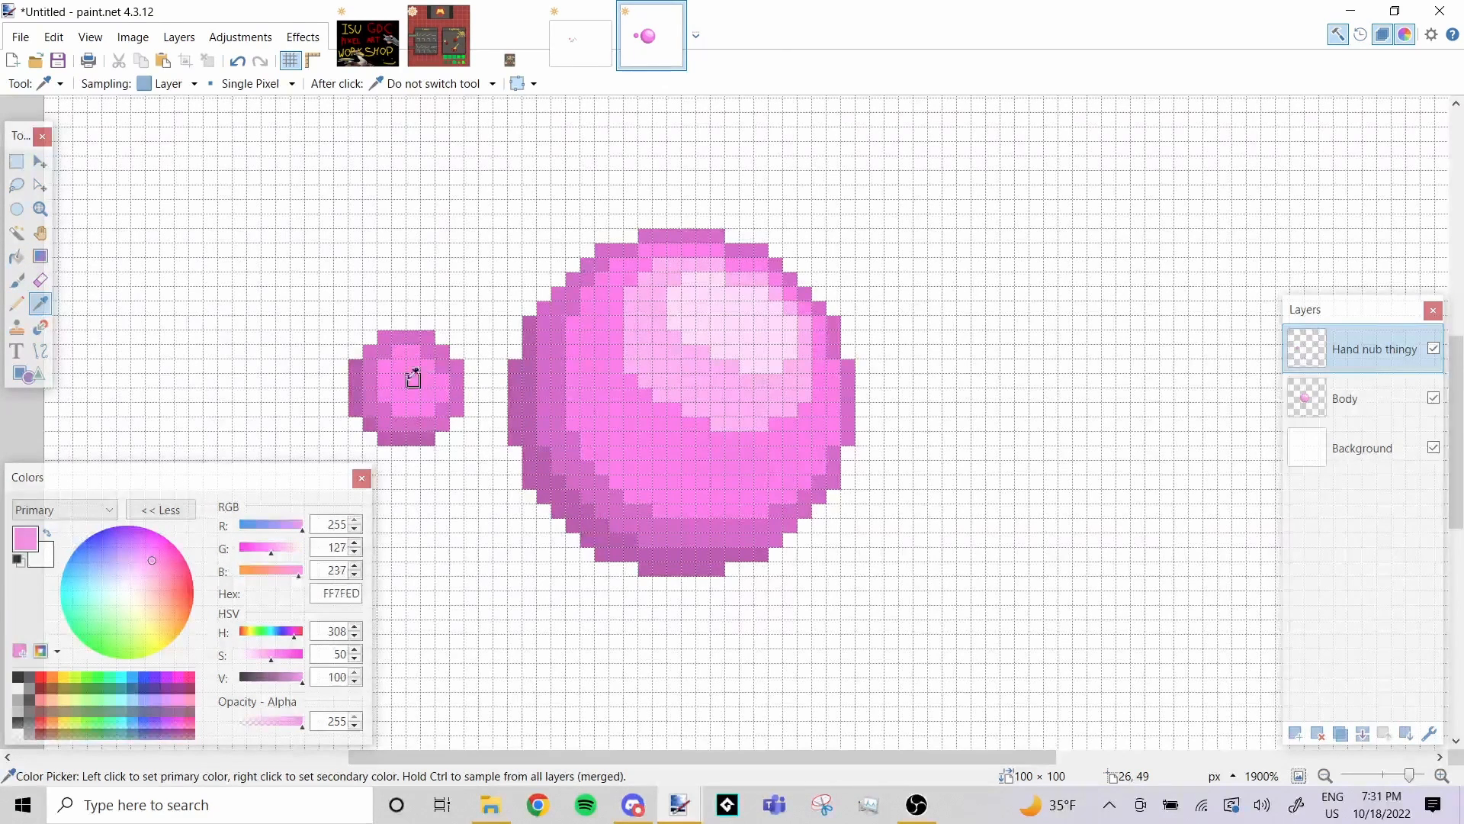
click(14, 306)
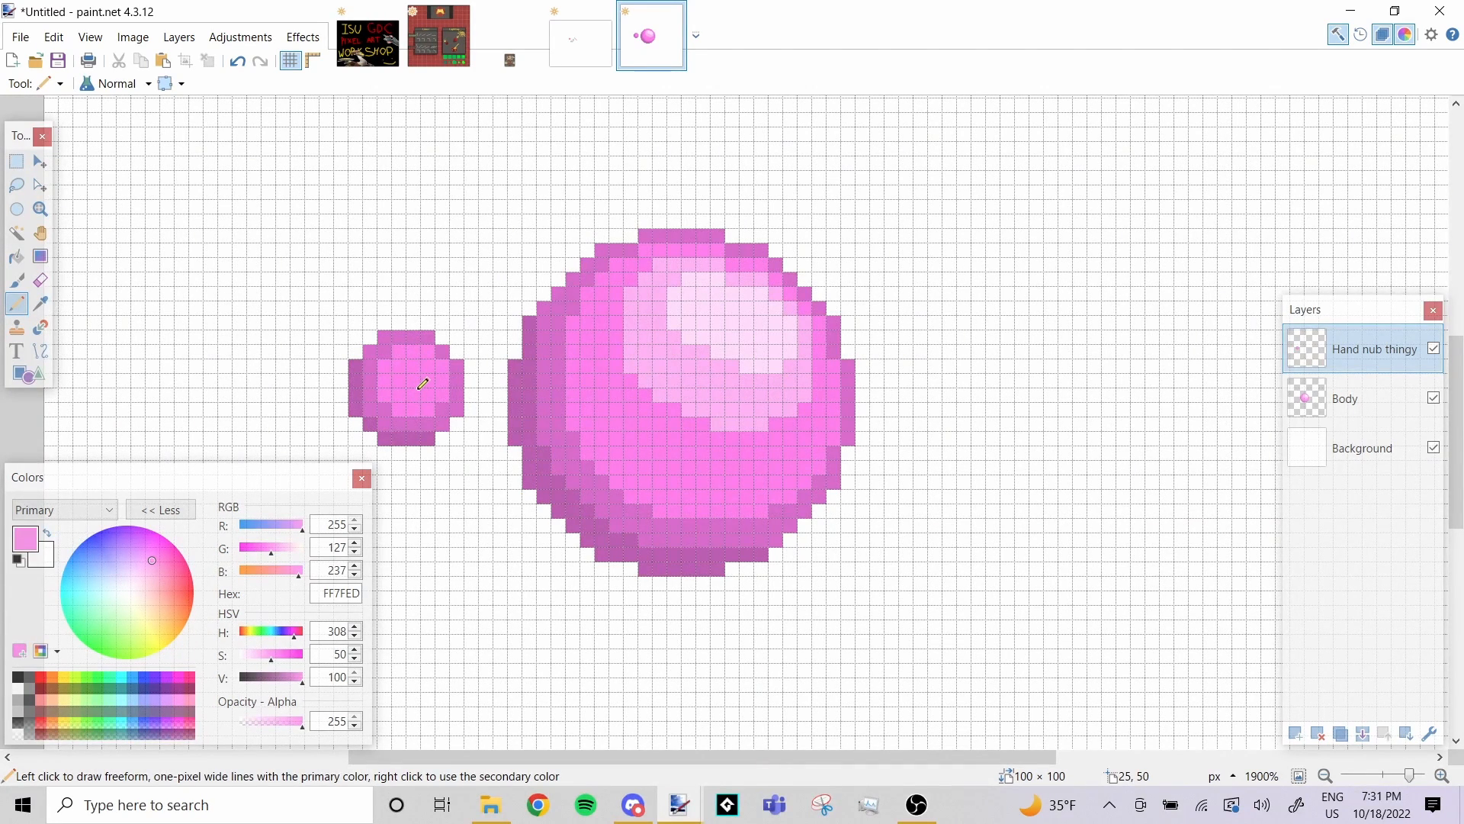
Sample the light pink FFB2F4 from the Body layer and pencil a 2 × 2 pixel highlight in the hand's upper right on Hand nub thingy
click(40, 303)
click(1352, 403)
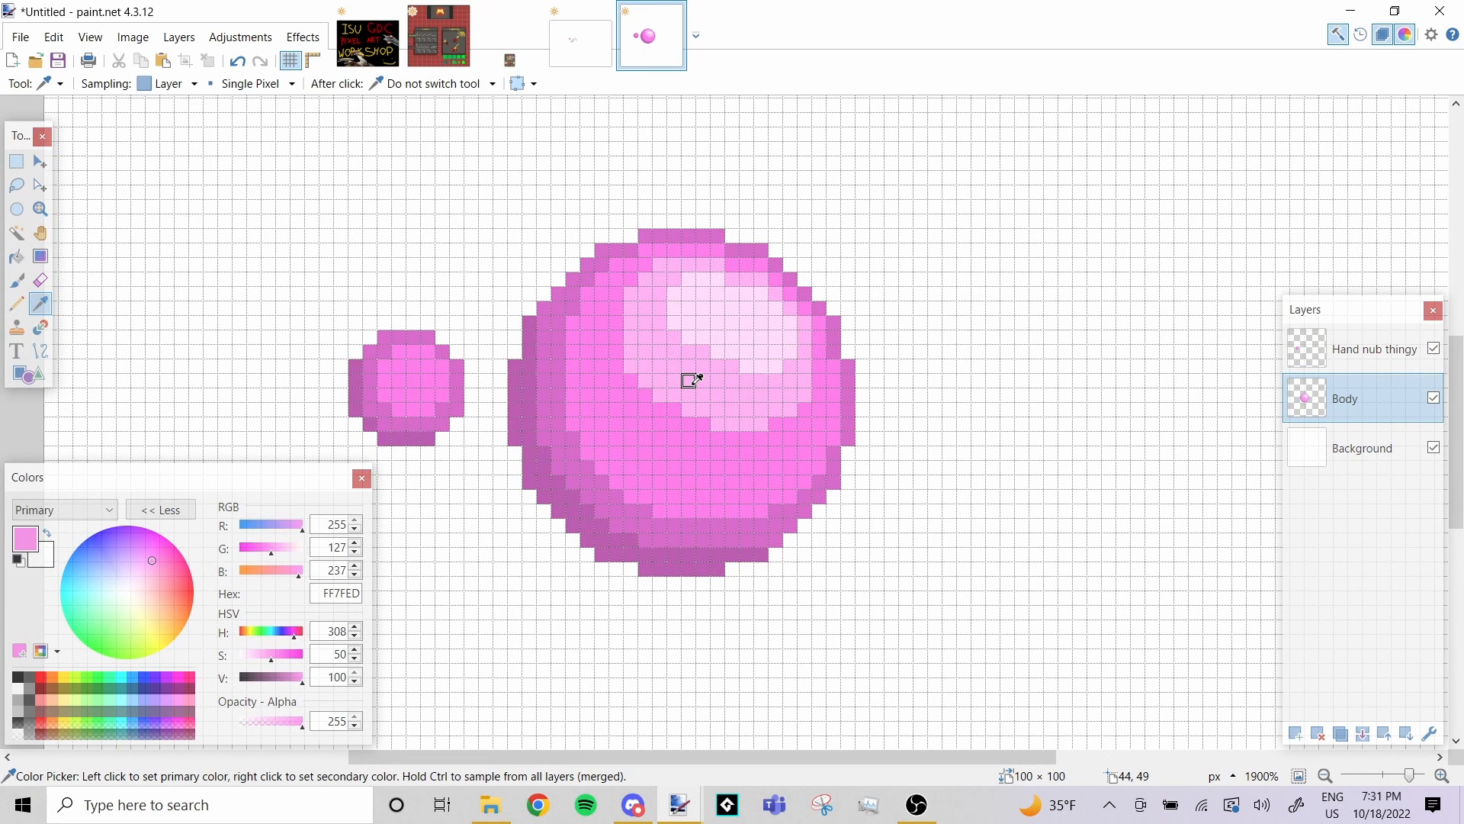
click(690, 379)
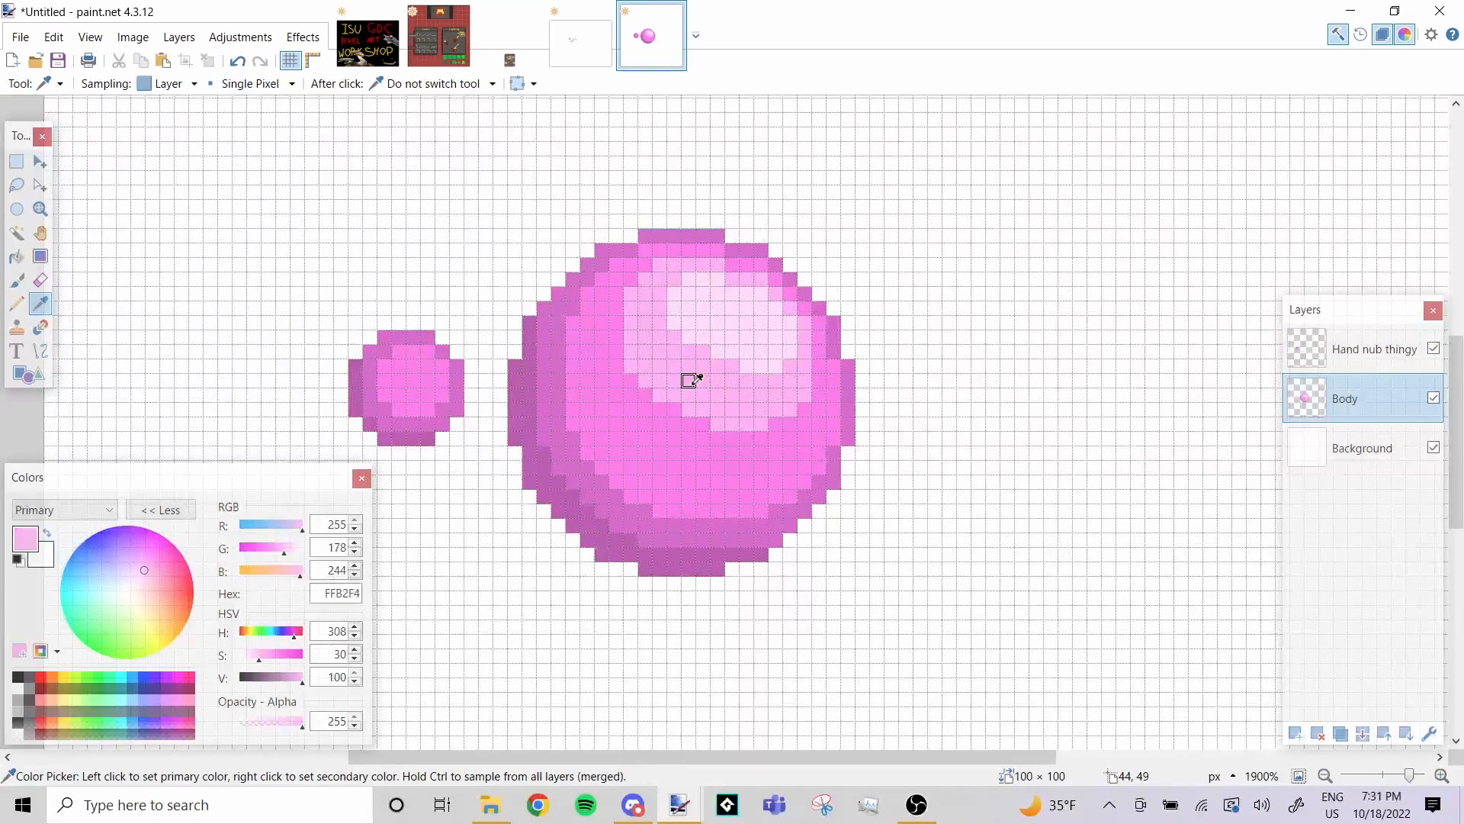
click(1370, 367)
click(16, 303)
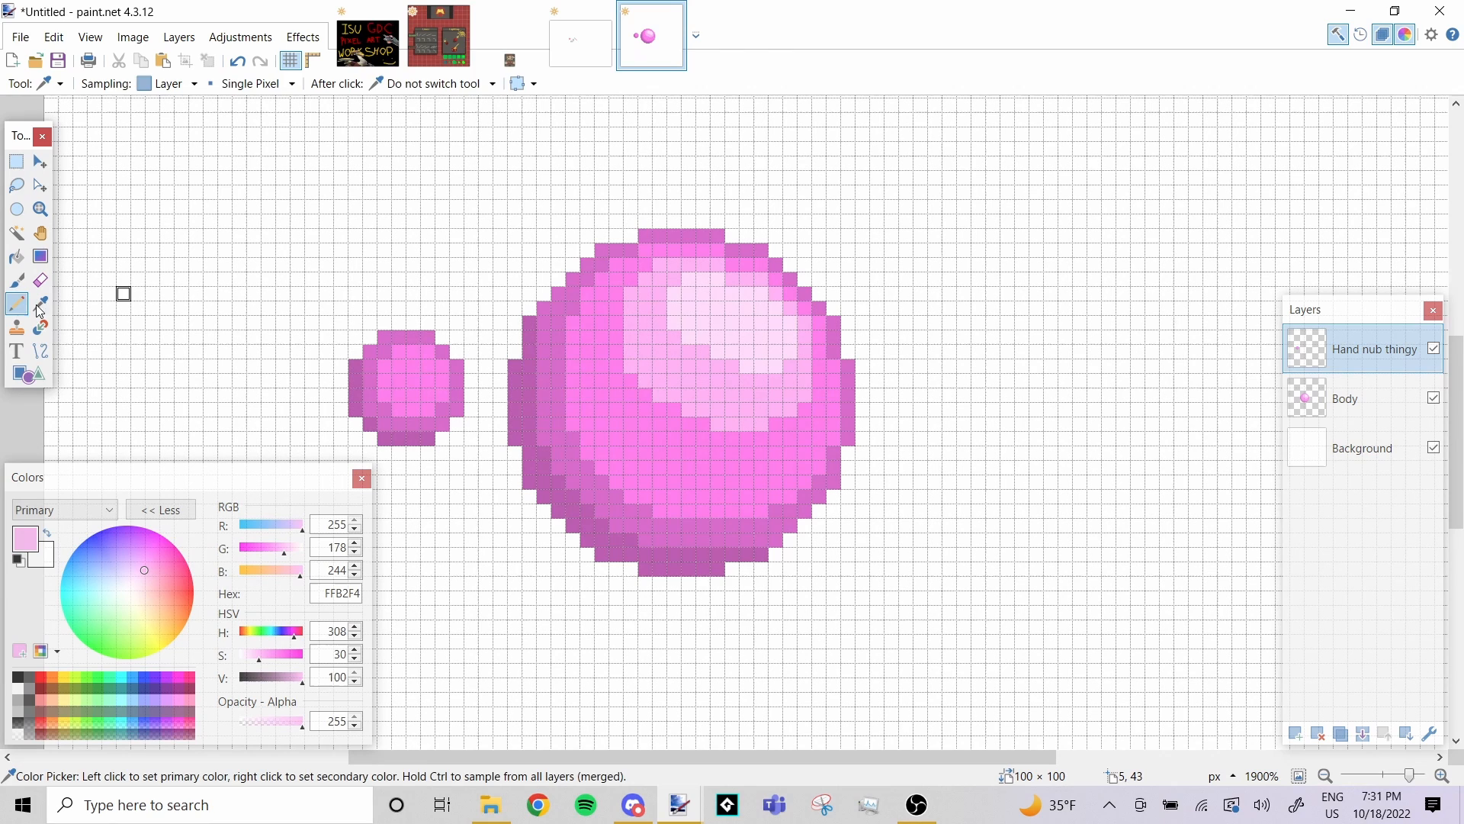
click(426, 367)
click(417, 368)
click(416, 379)
click(424, 378)
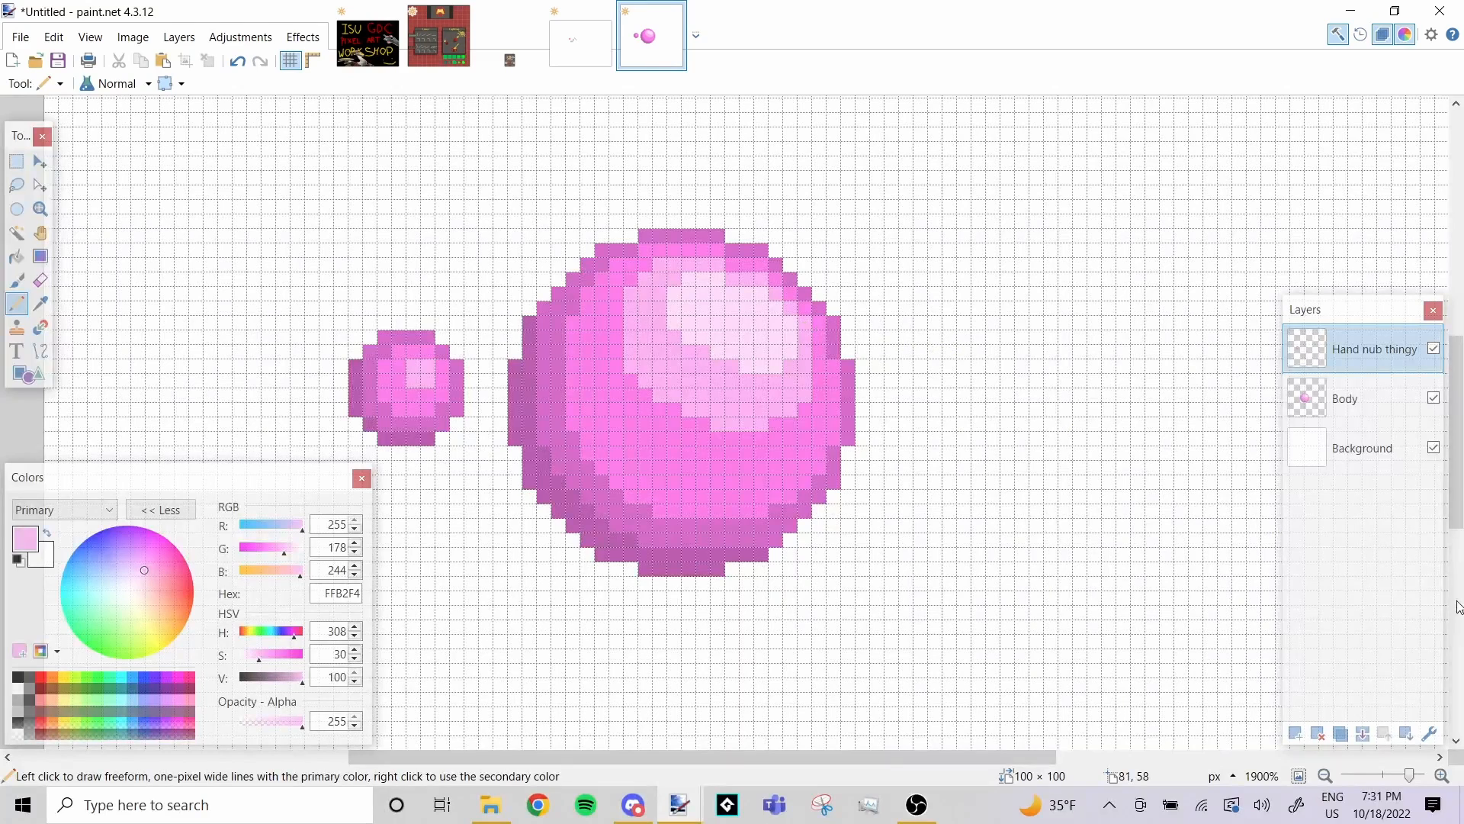
Duplicate the Hand nub thingy layer, move the copied hand to the right of the body, and deselect
click(1342, 737)
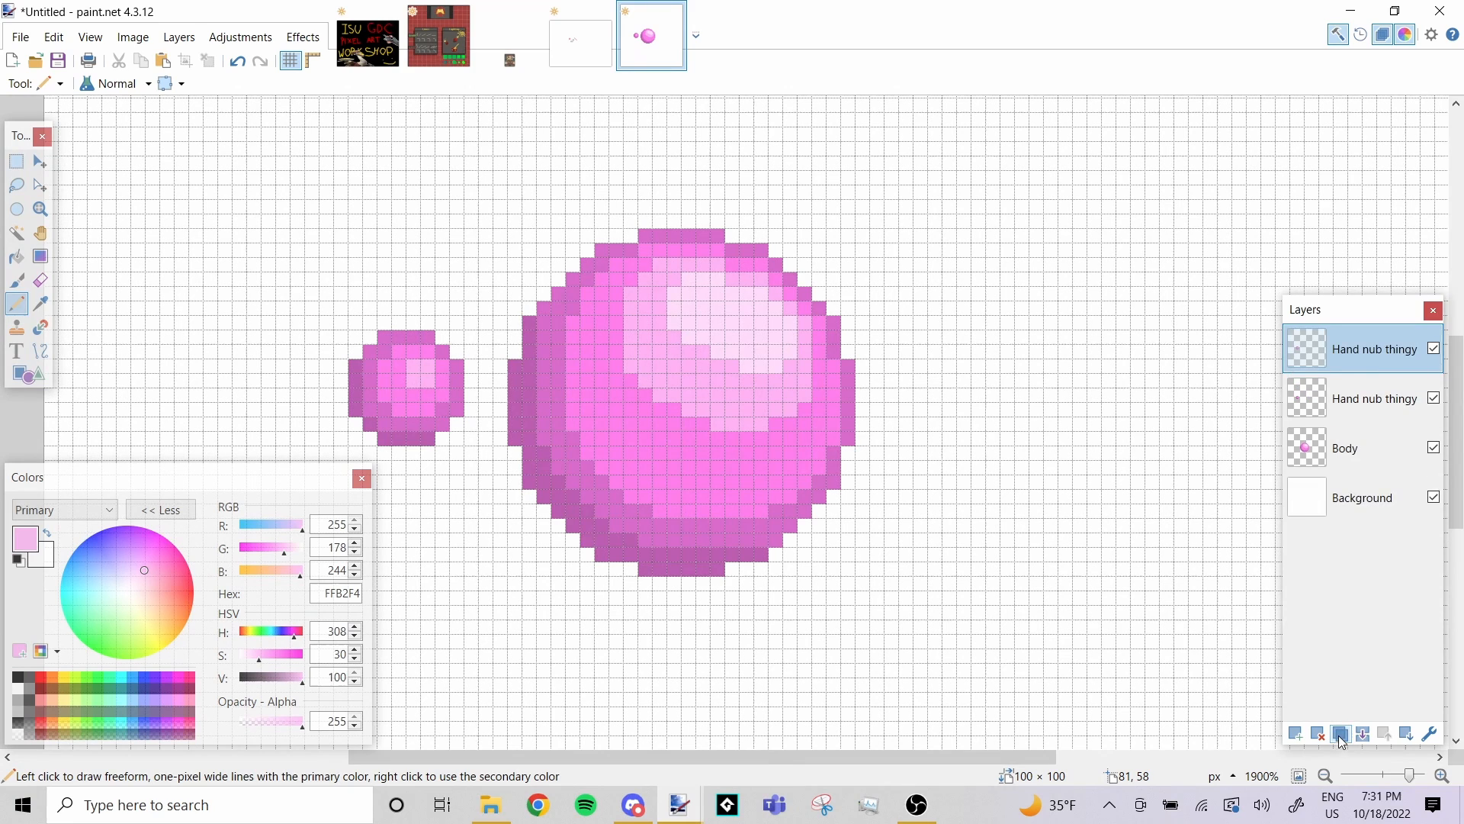
click(39, 161)
drag(418, 382, 975, 386)
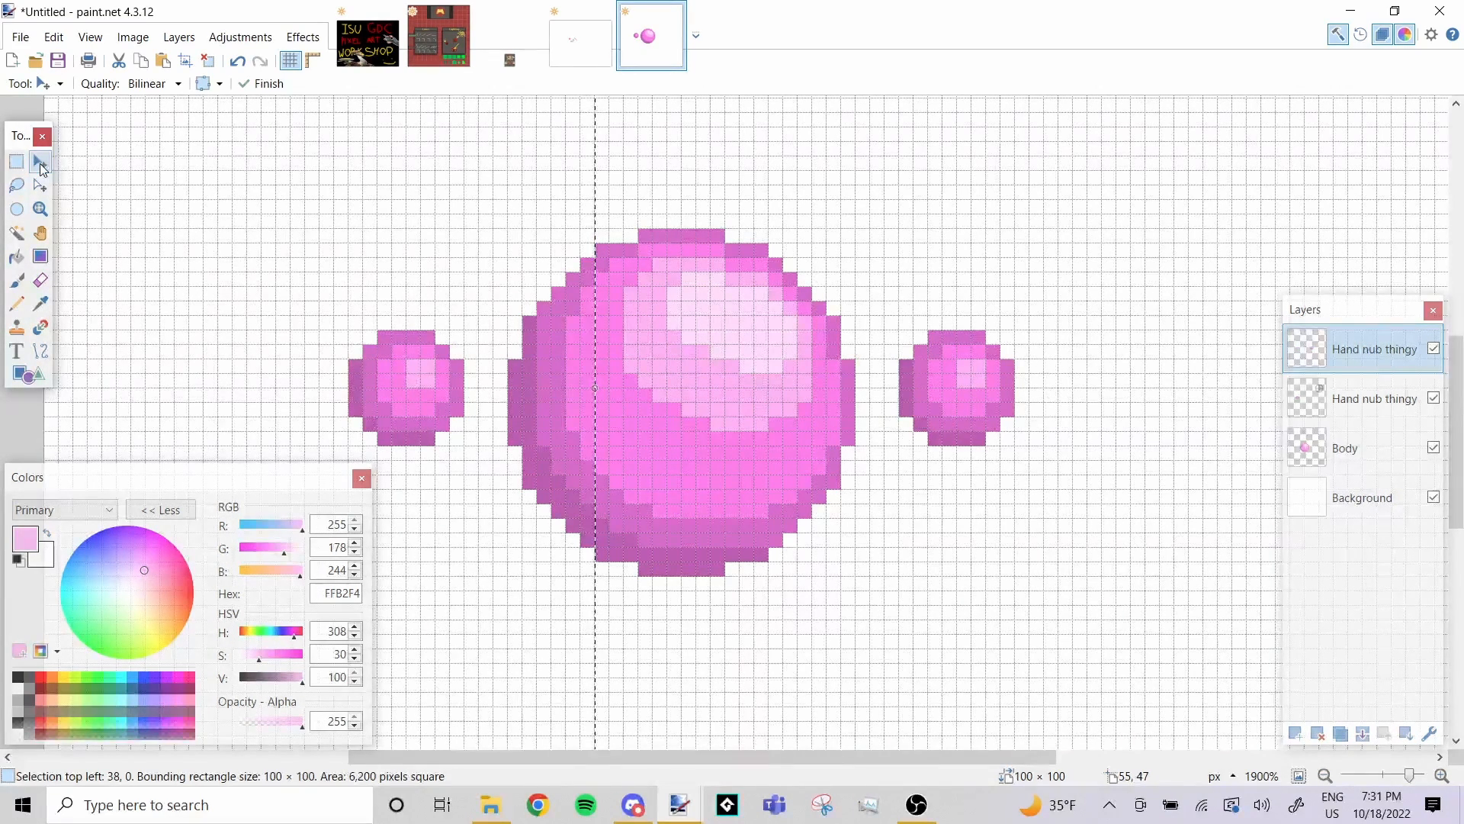
click(16, 161)
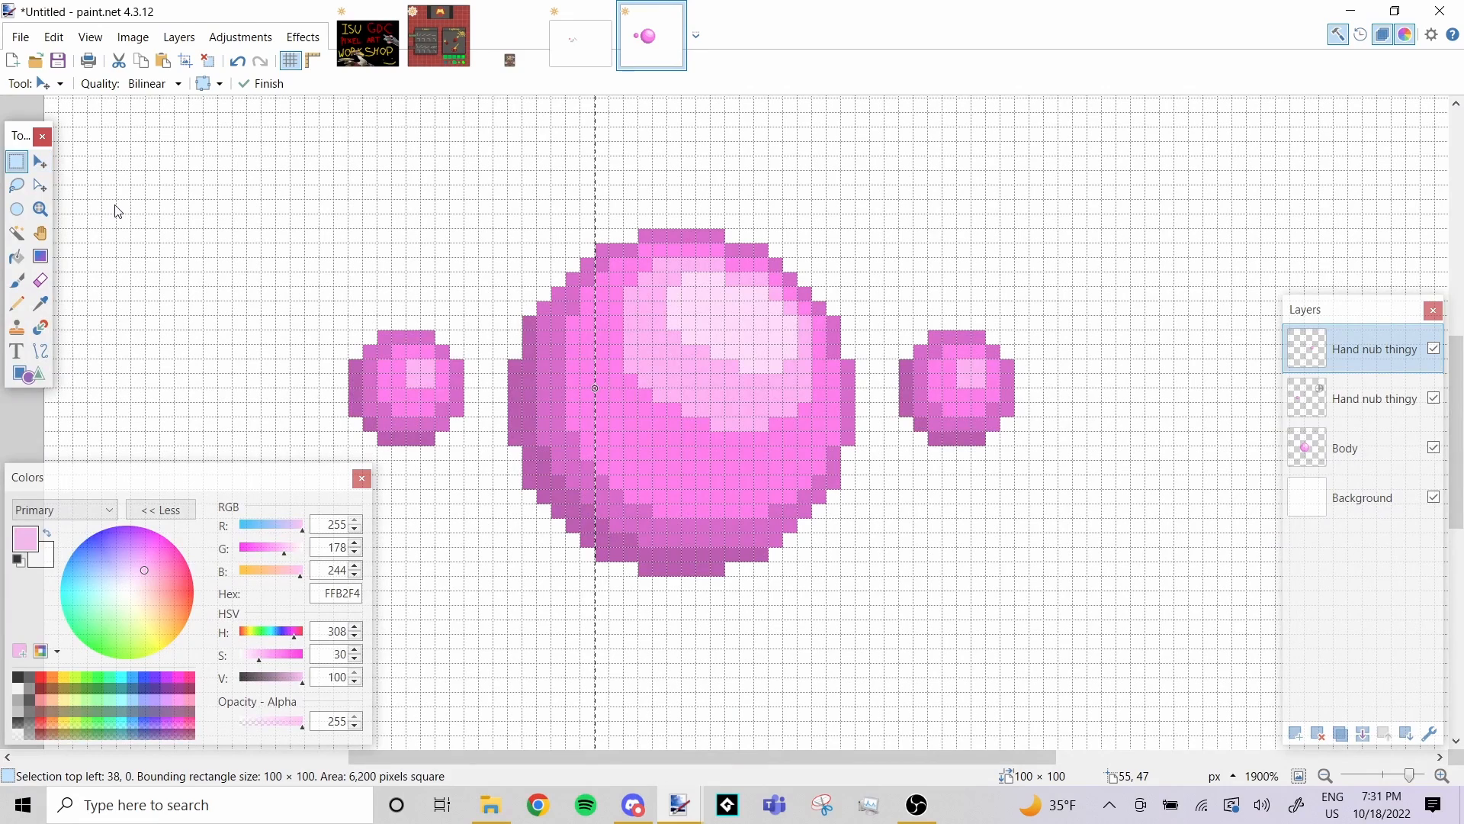
click(771, 325)
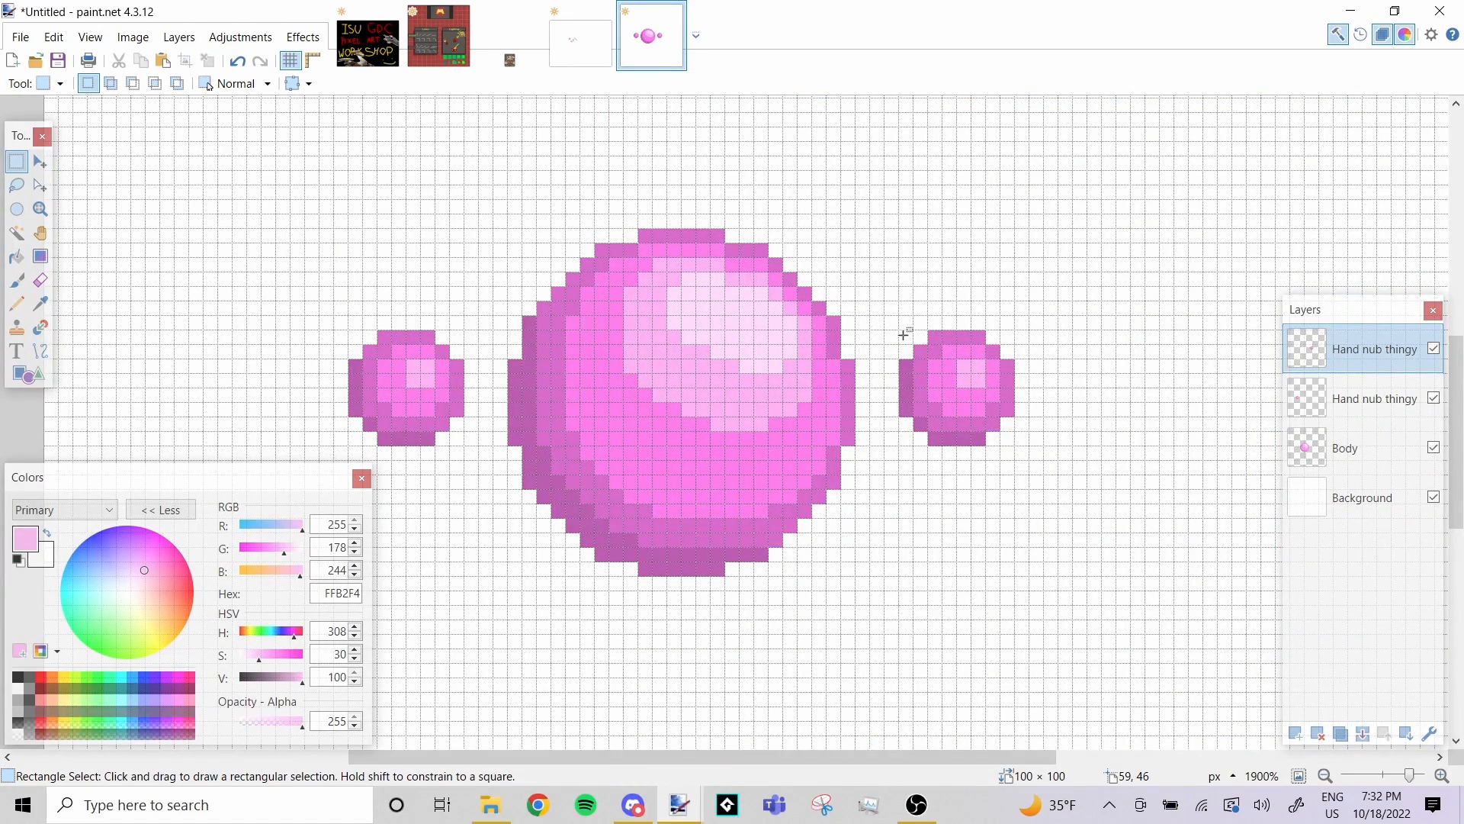
Select the right hand with an 8 × 8 pixel rectangle and move it to 54, 49 so it overlaps the body's right edge
drag(903, 335, 1014, 444)
click(40, 161)
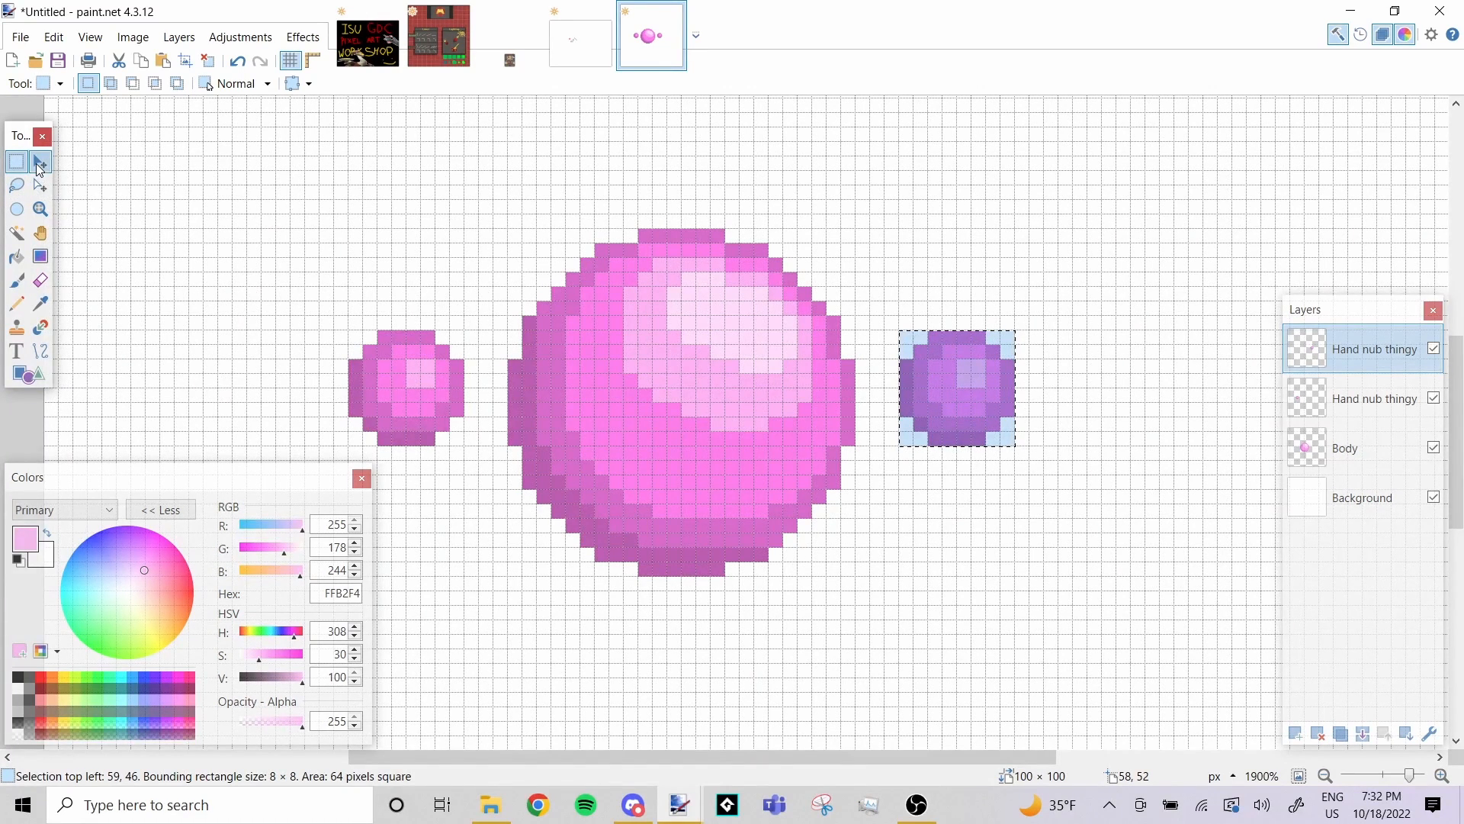
drag(956, 358, 873, 402)
key(Down)
key(Up)
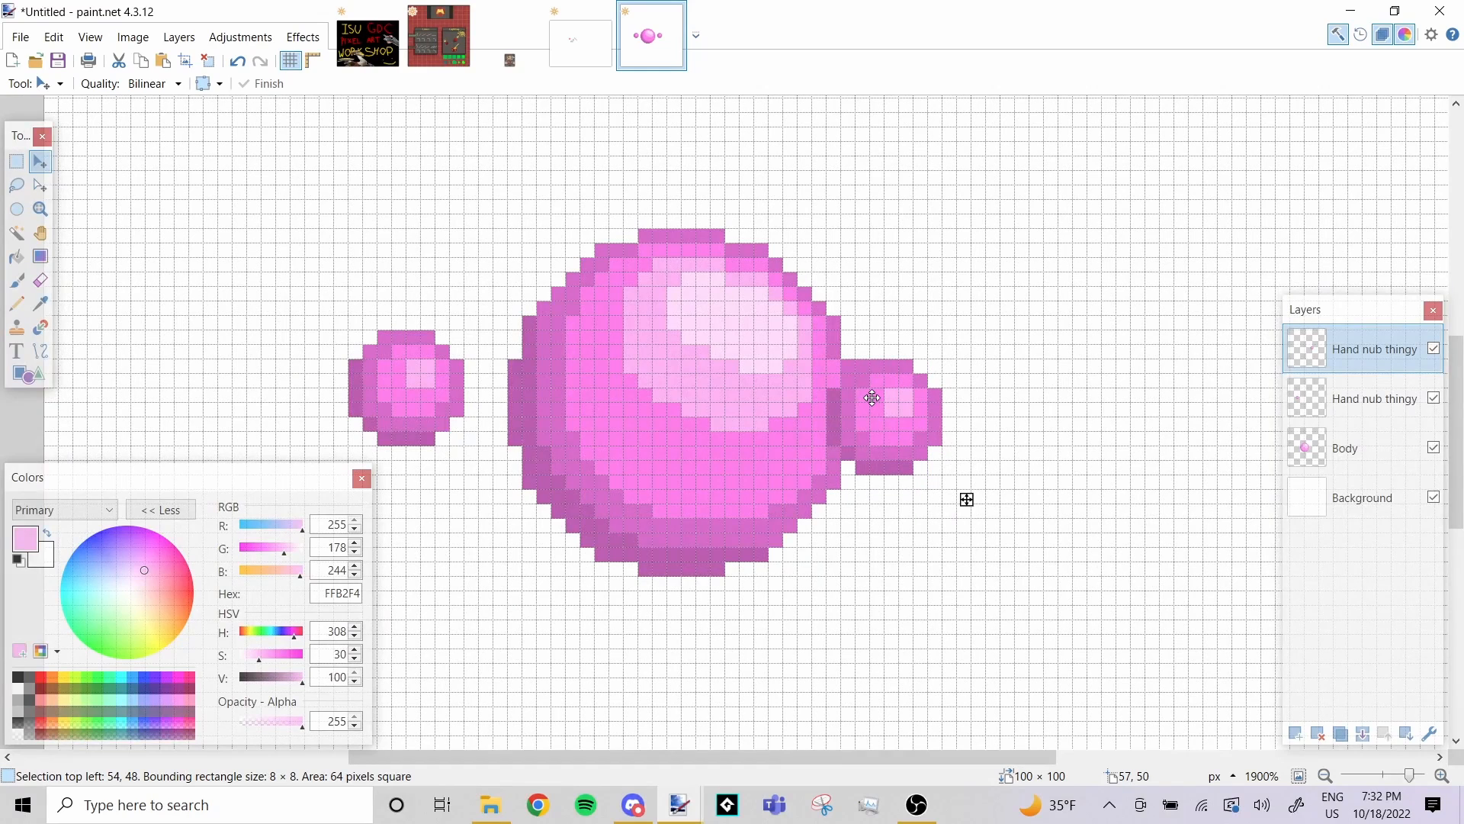
key(Down)
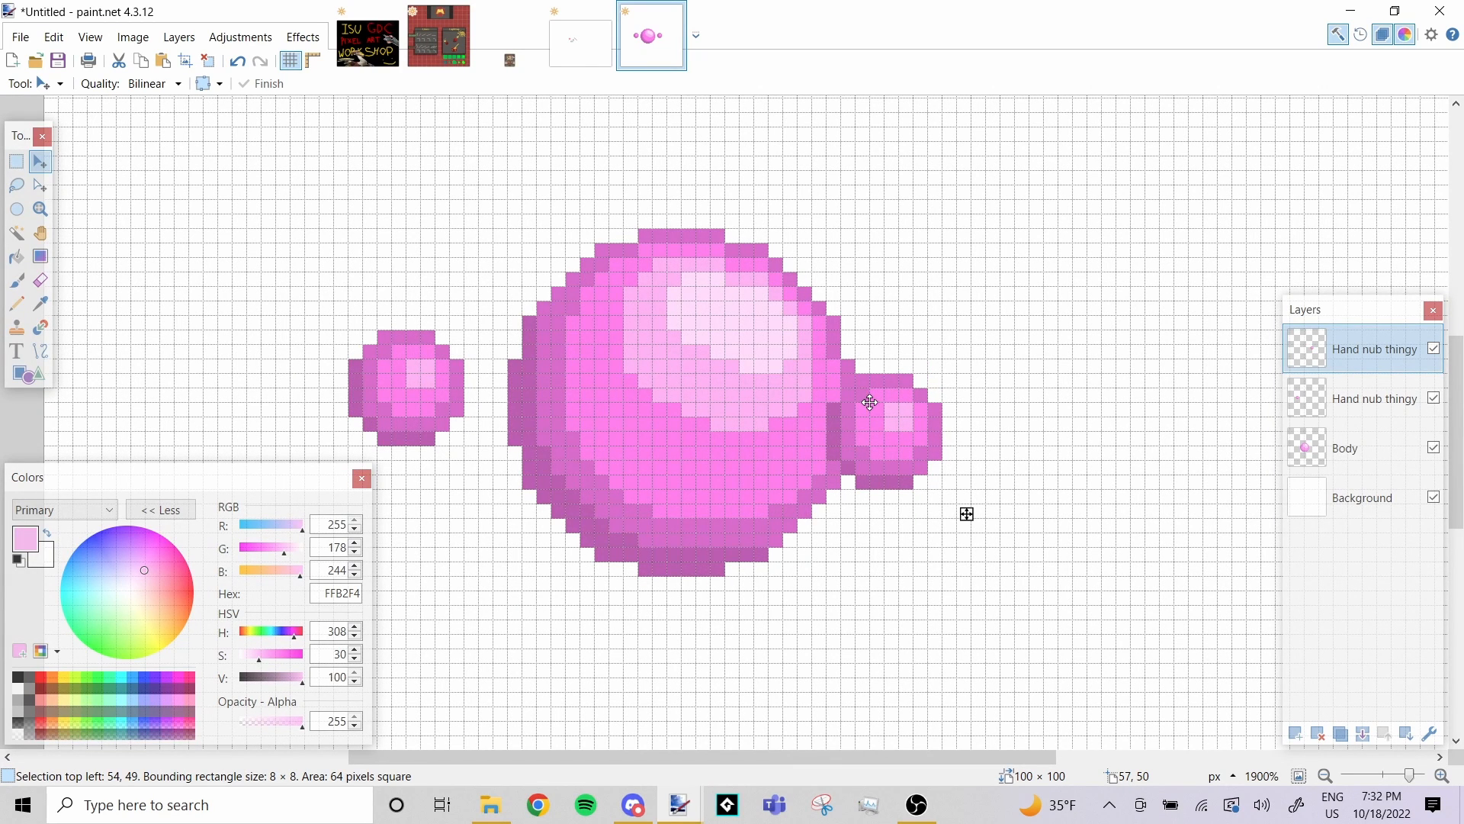
key(Left)
key(Right)
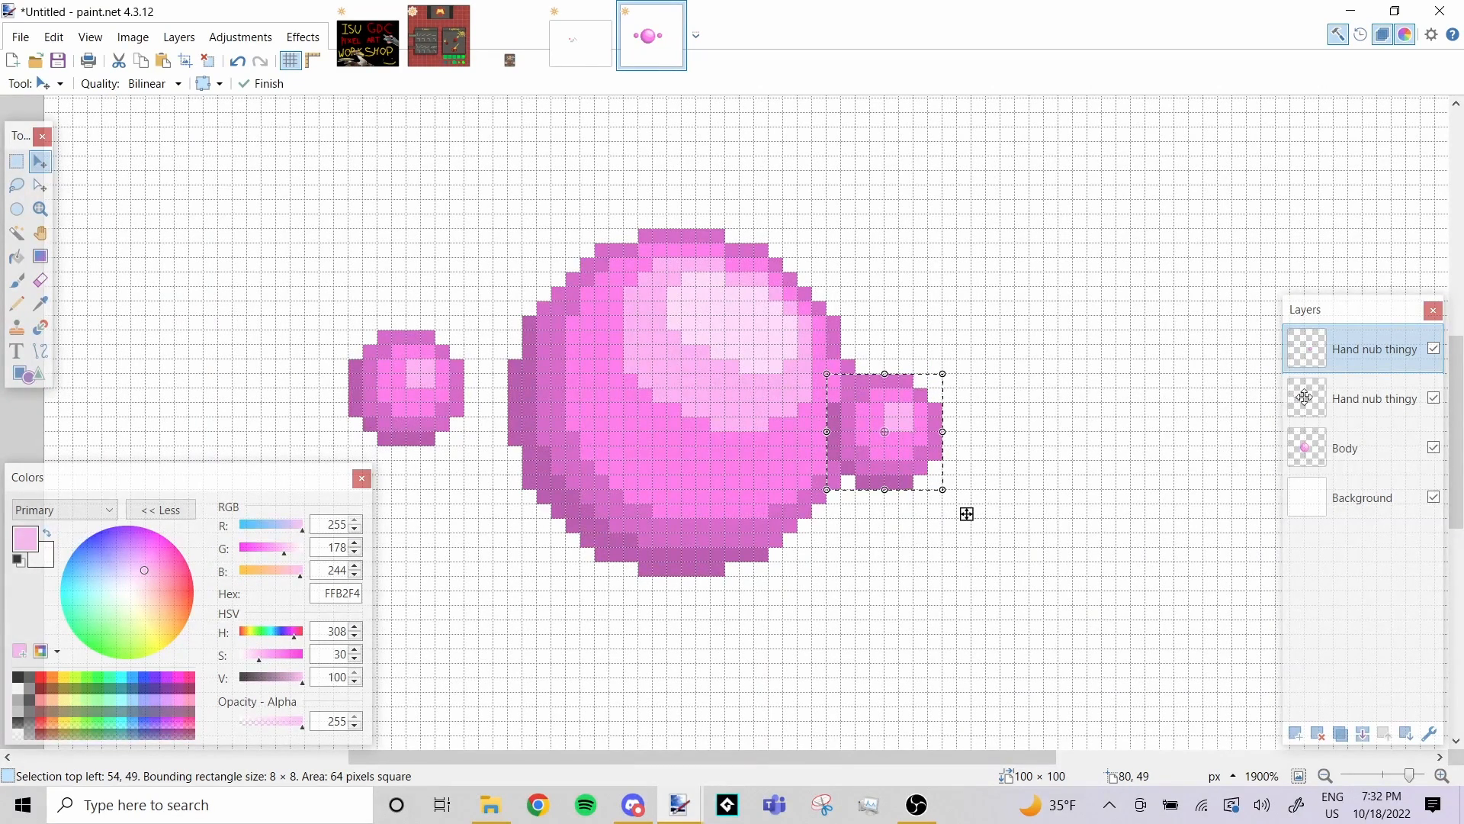
On the lower Hand nub thingy layer, move the left hand against the body's edge, level with the right hand, and deselect it
click(1351, 402)
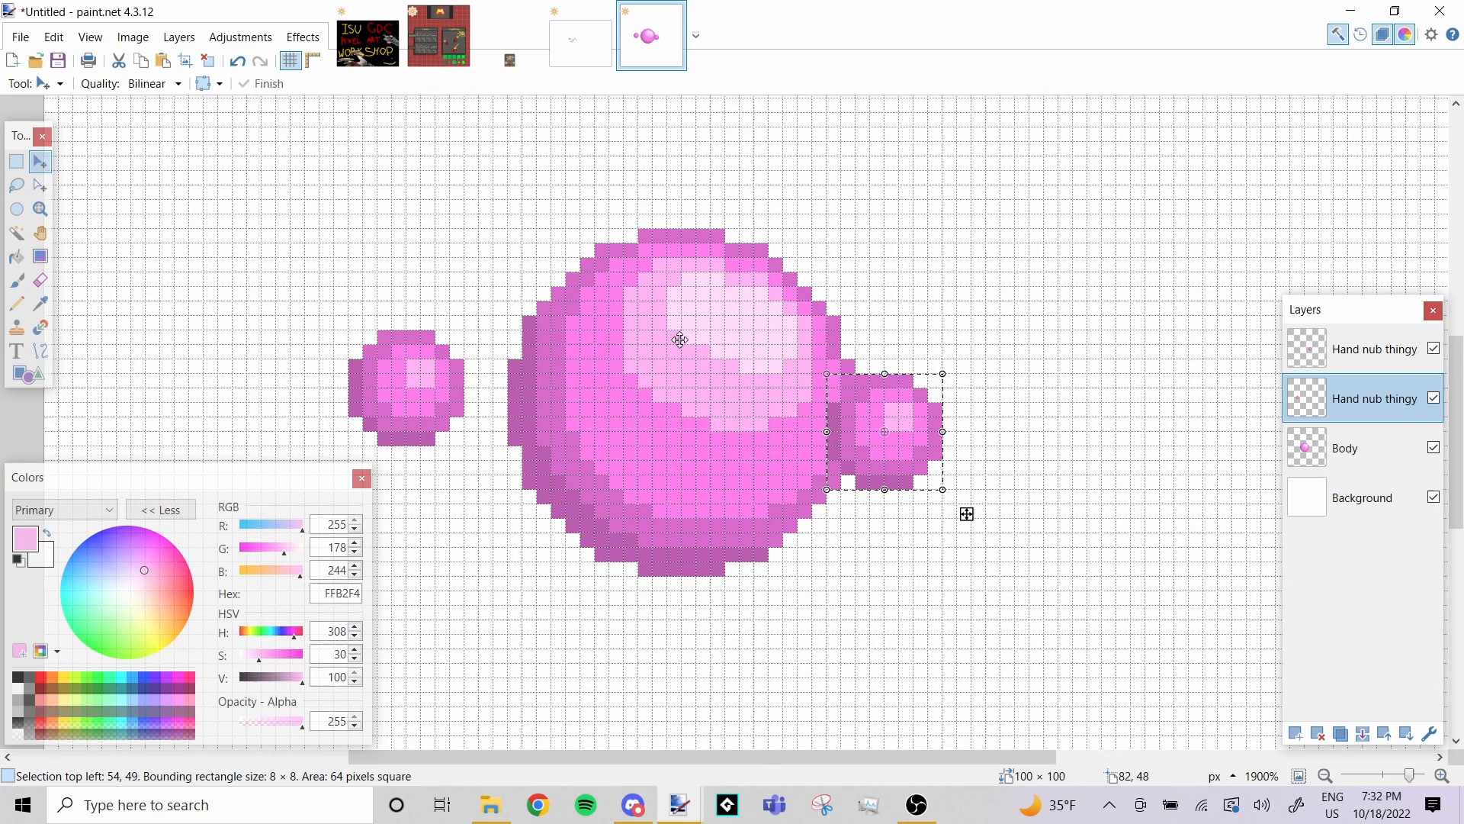
click(16, 161)
drag(351, 332, 561, 499)
click(39, 161)
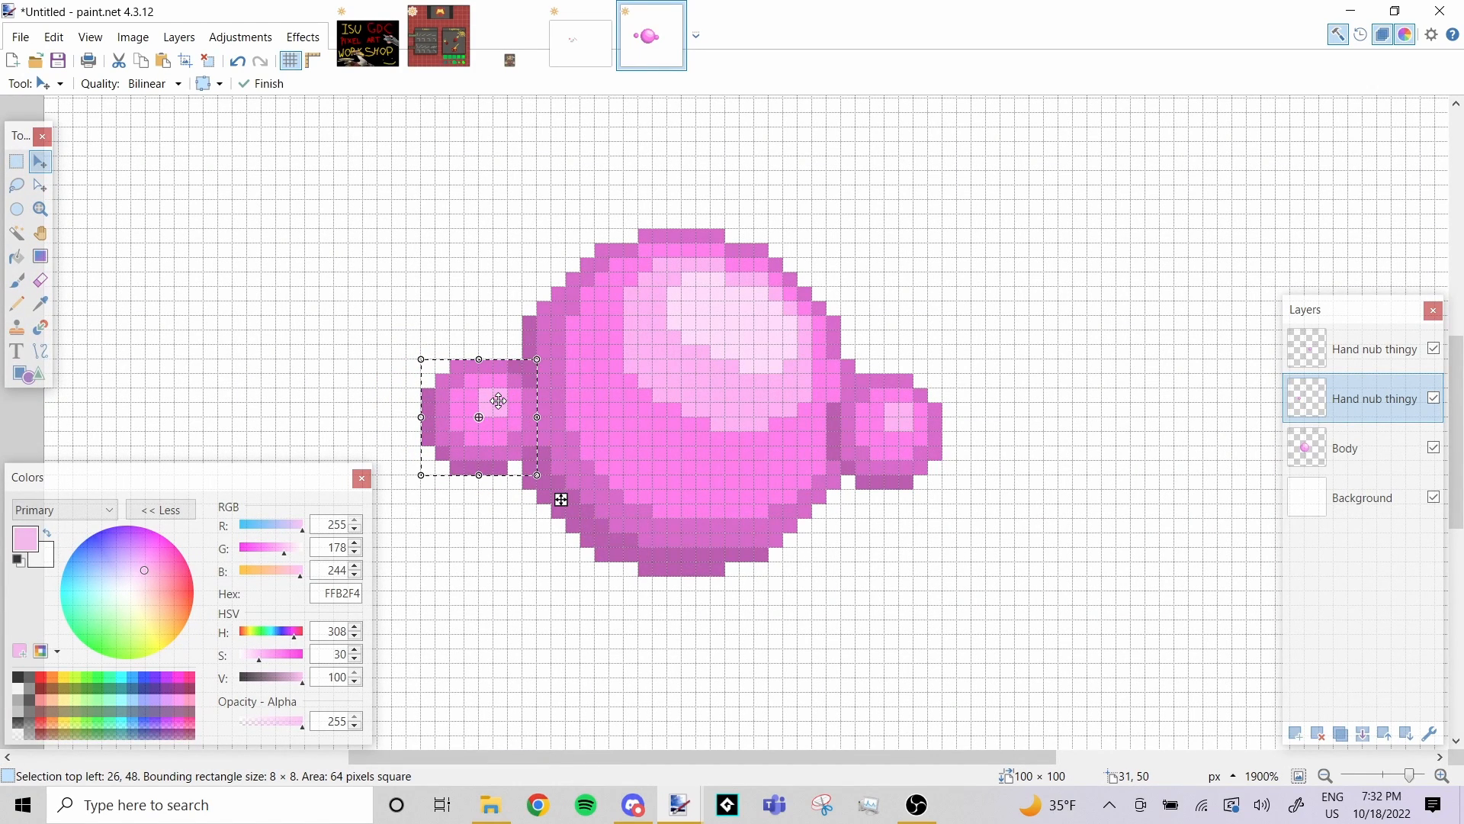
drag(497, 402, 519, 427)
click(16, 161)
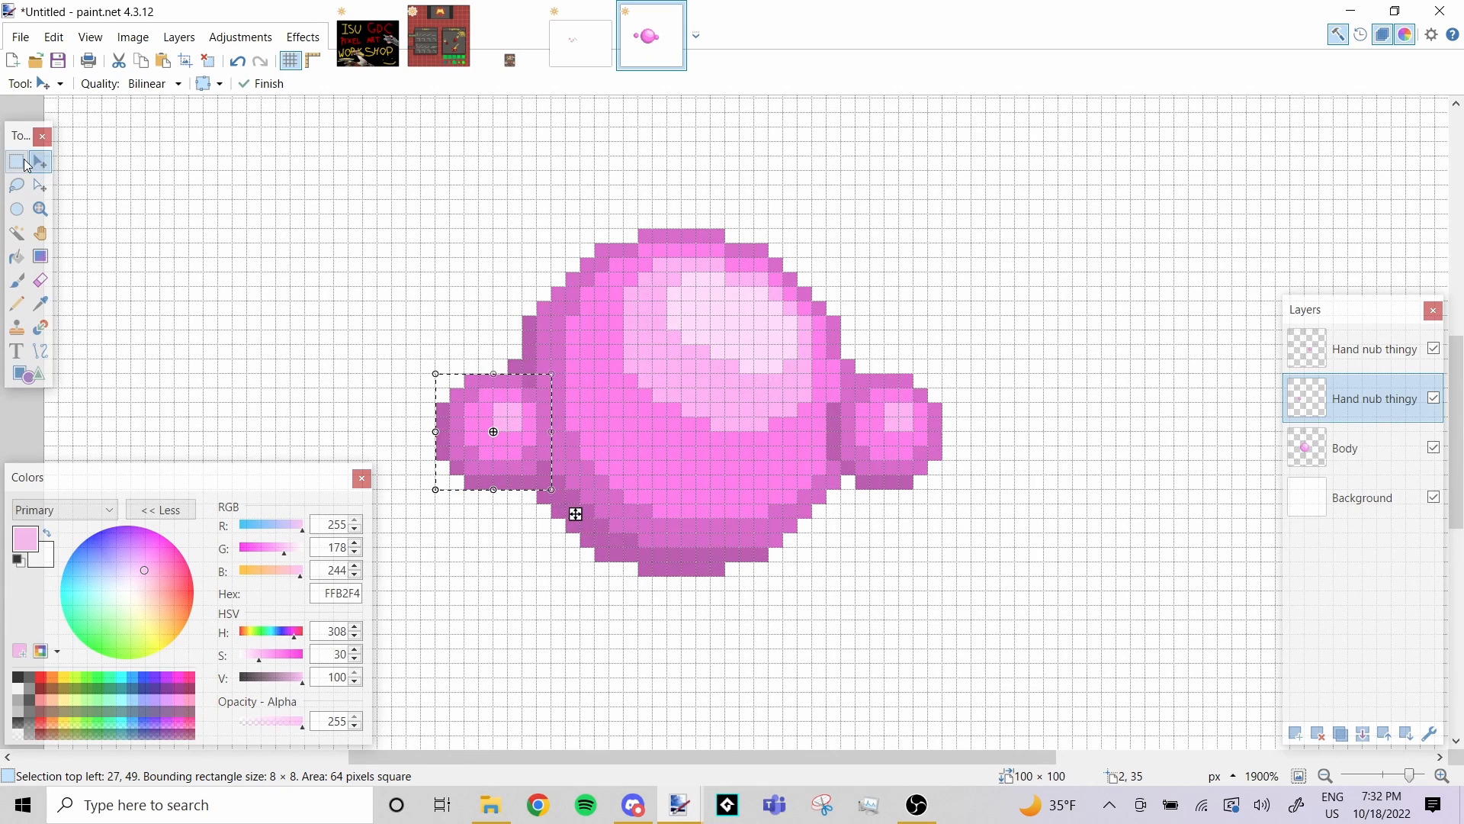
click(151, 237)
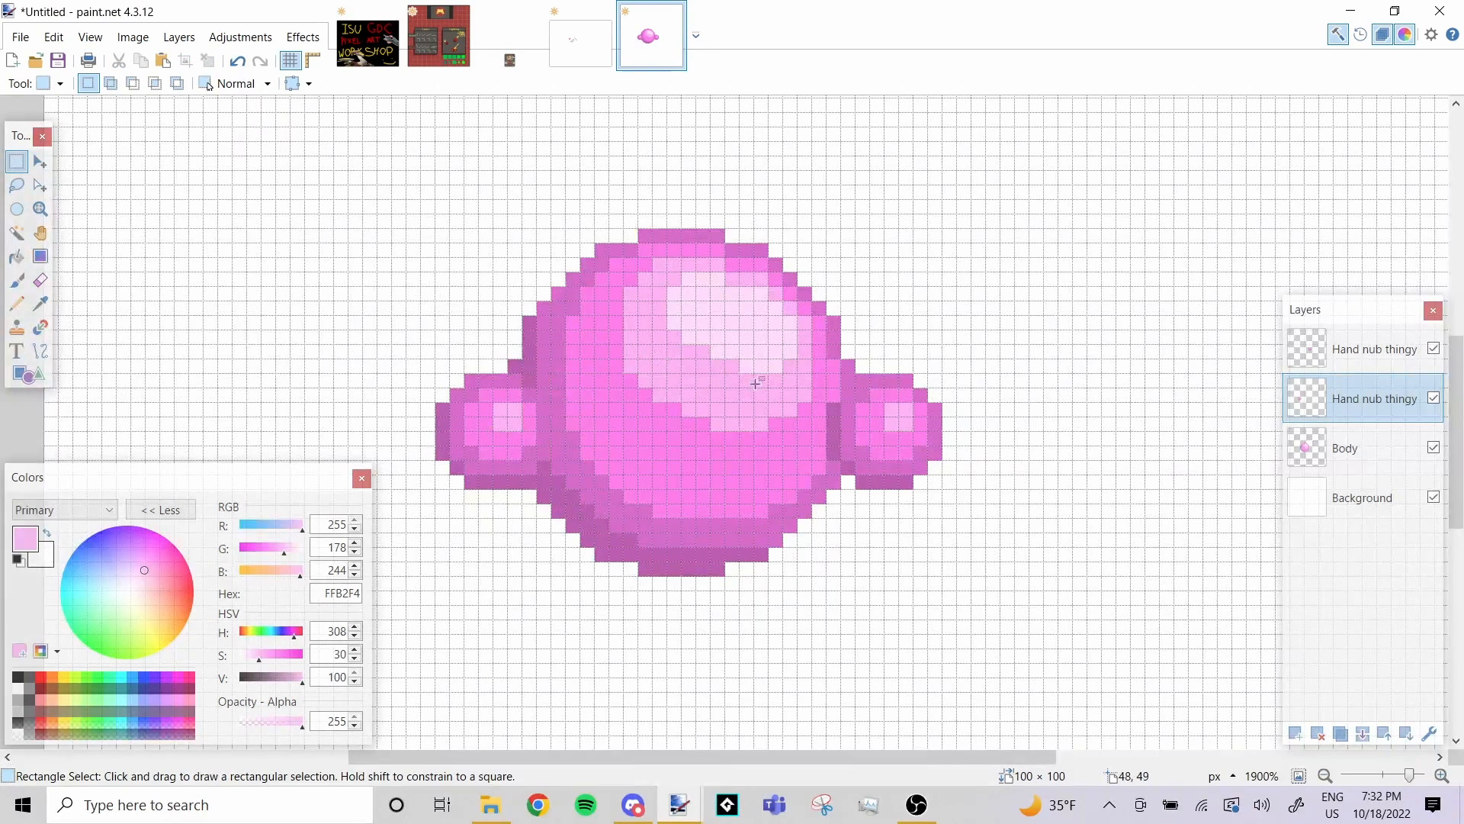
Move the right hand's layer beneath the Body layer
drag(831, 496, 957, 357)
click(1350, 360)
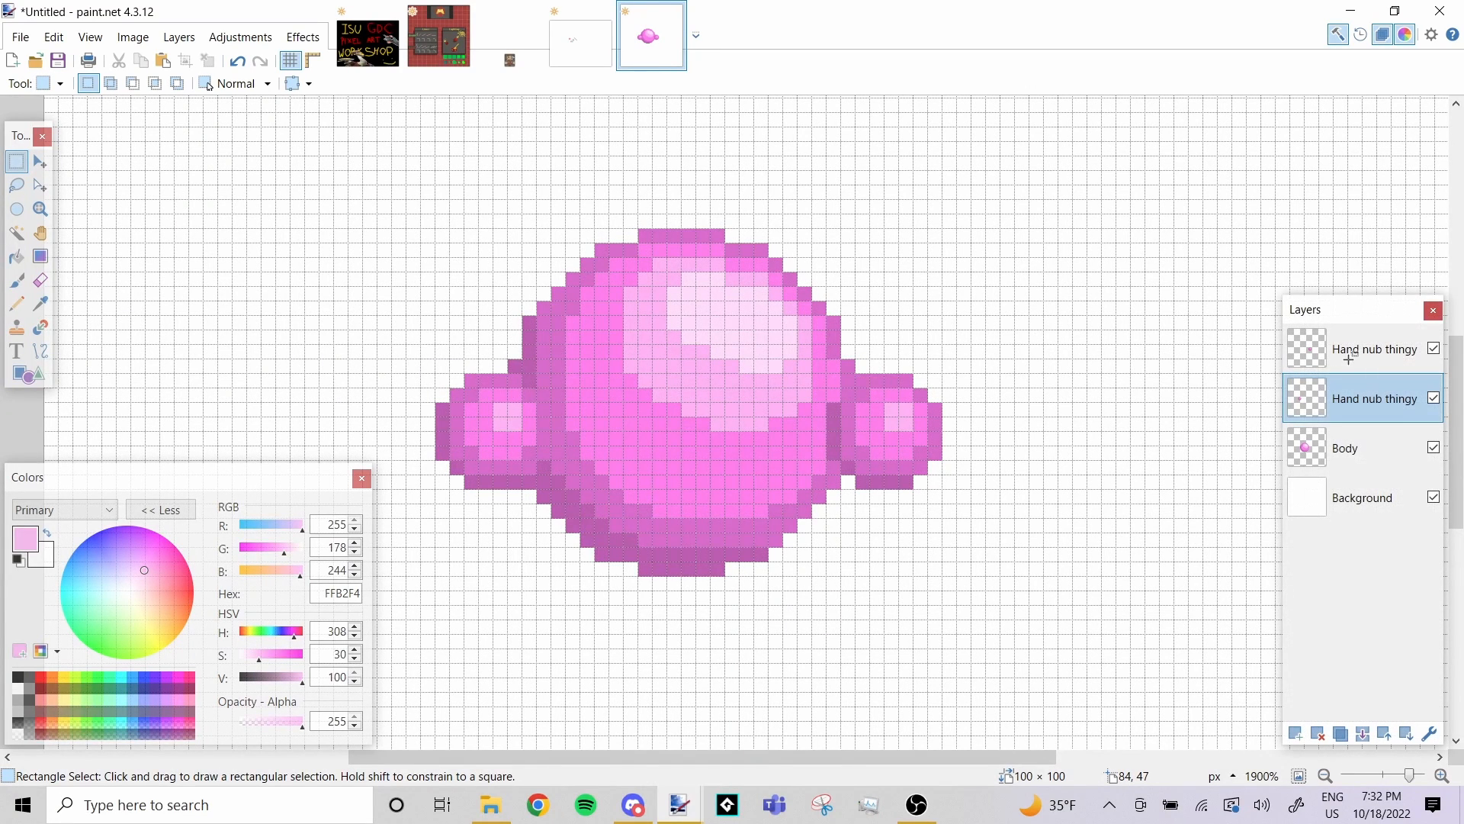
click(1435, 351)
click(1433, 349)
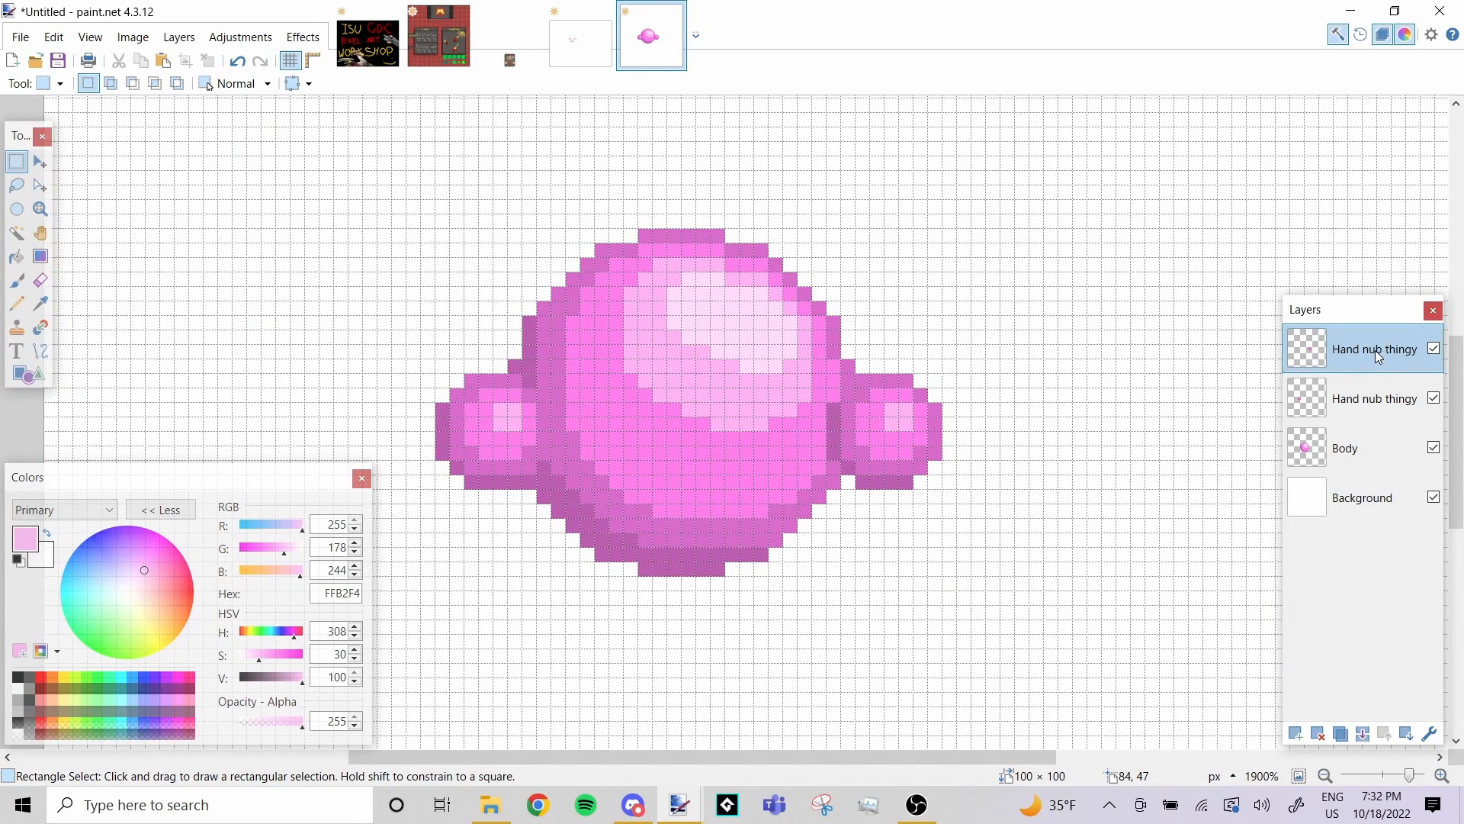
drag(1379, 353, 1374, 450)
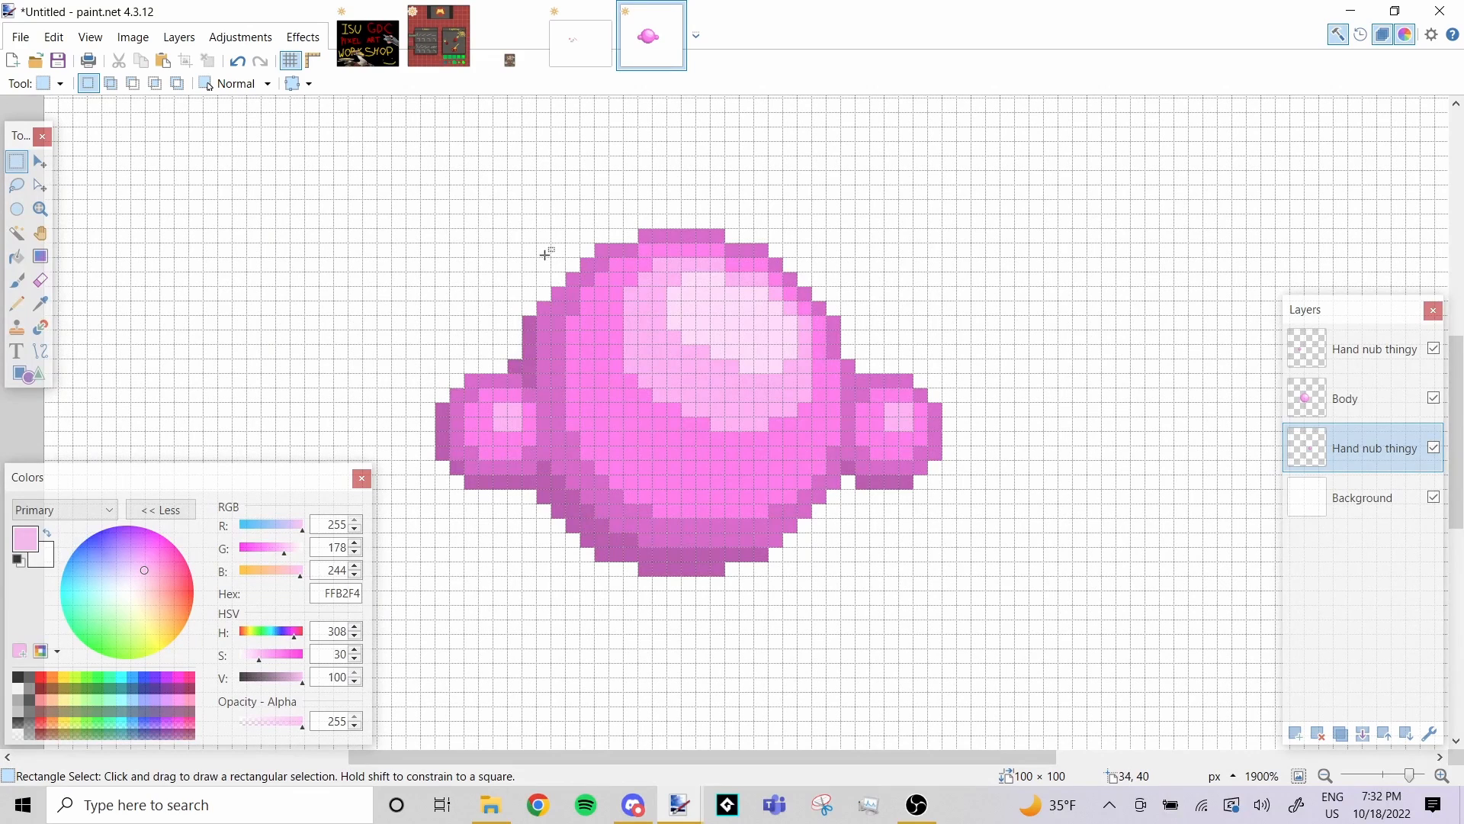
Shift the right hand one pixel left so it tucks behind the body, and clear the selection
drag(733, 327, 986, 519)
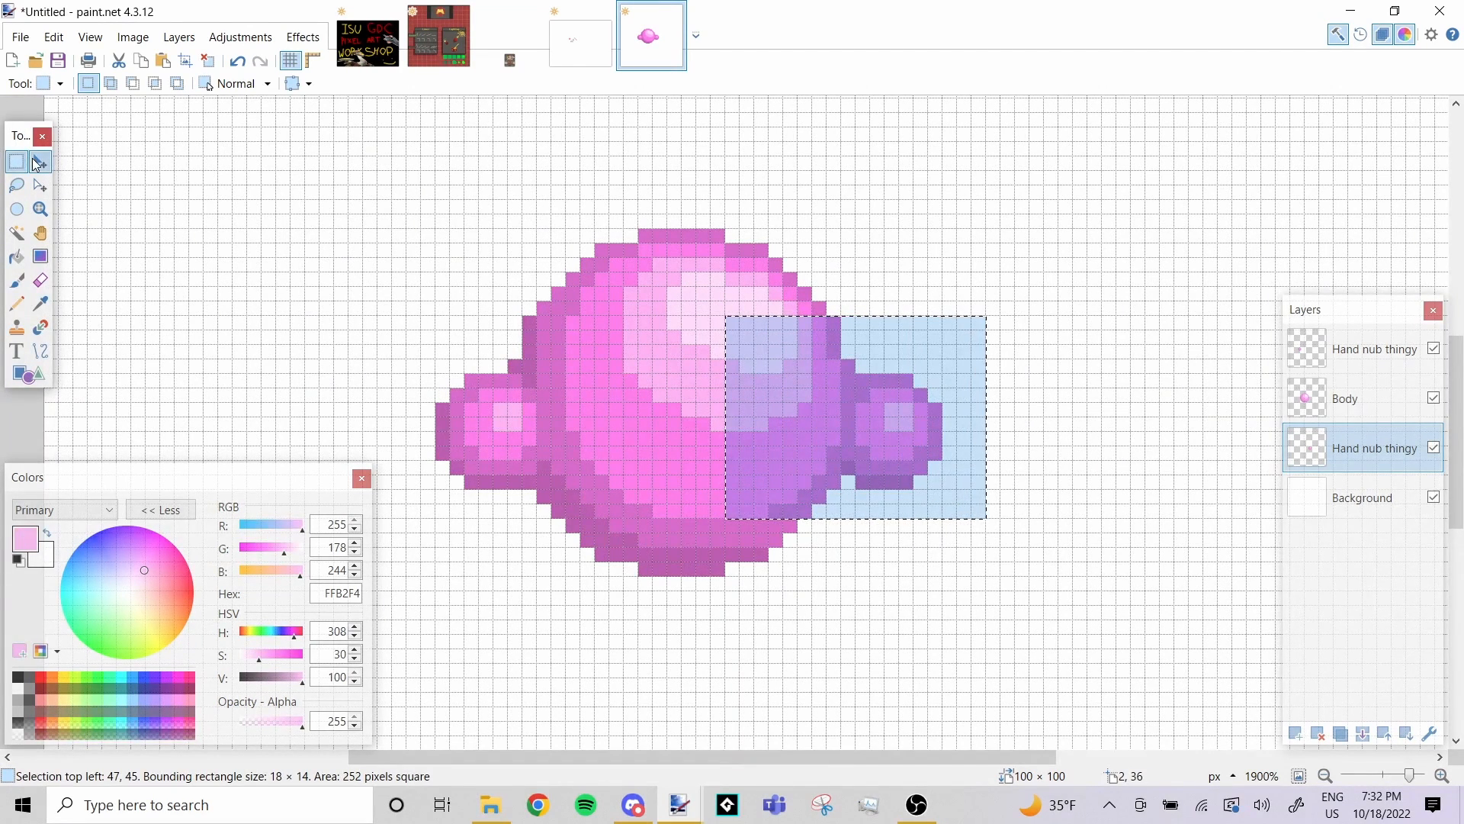
click(39, 162)
drag(879, 408, 861, 409)
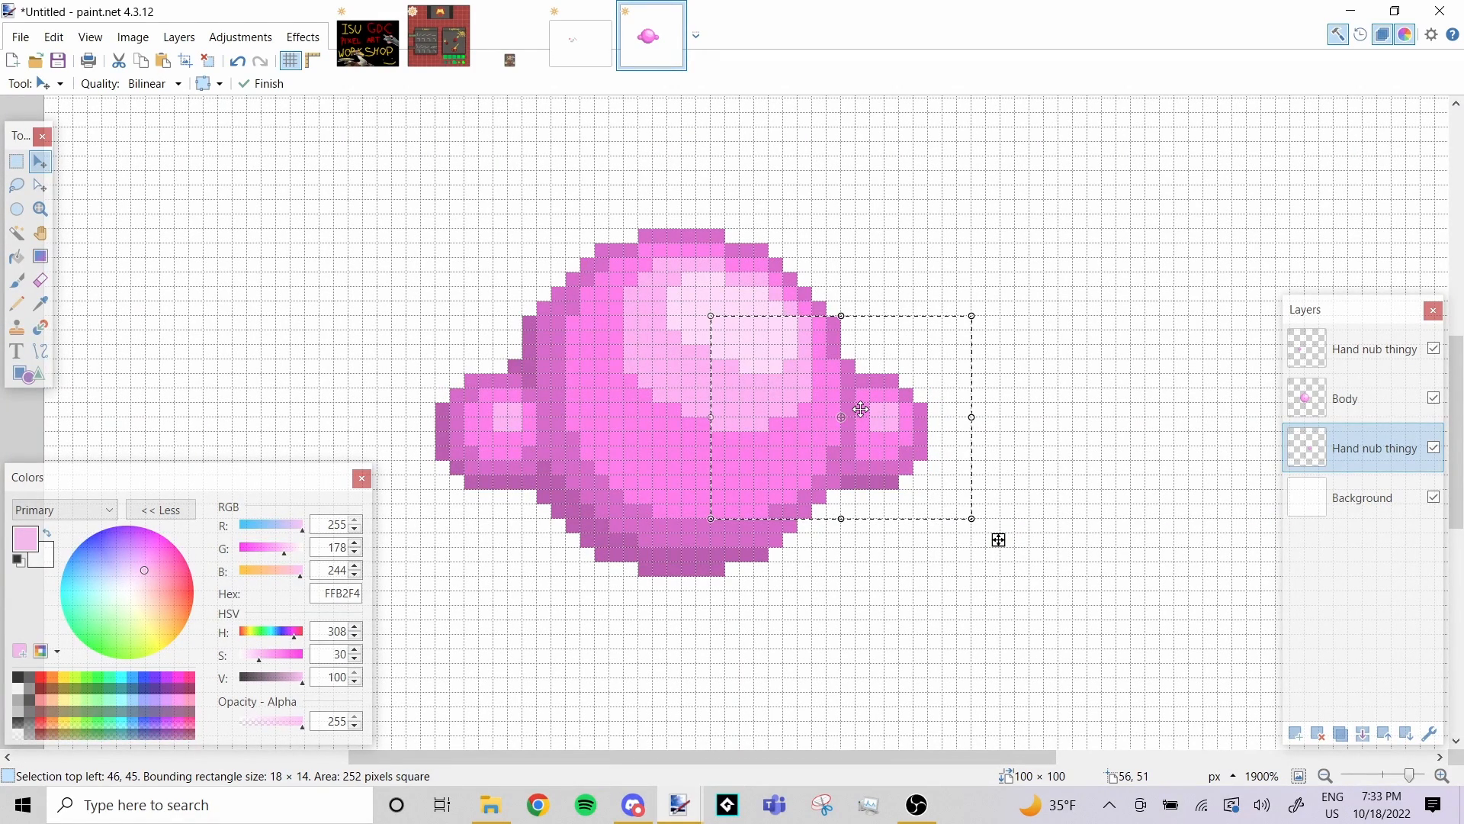
key(s)
click(503, 331)
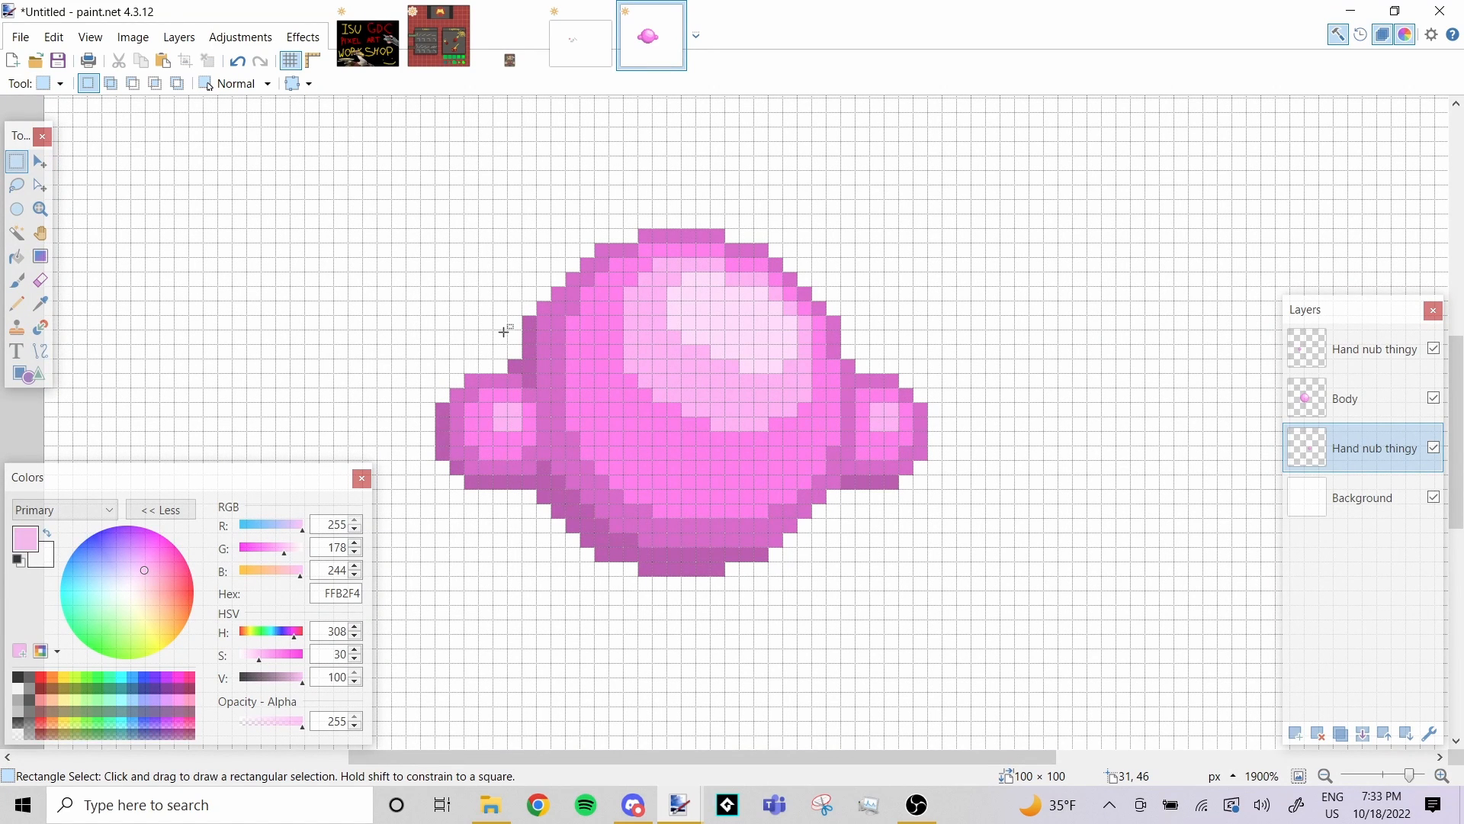
Add a new layer above all the others and name it FEET
click(1370, 349)
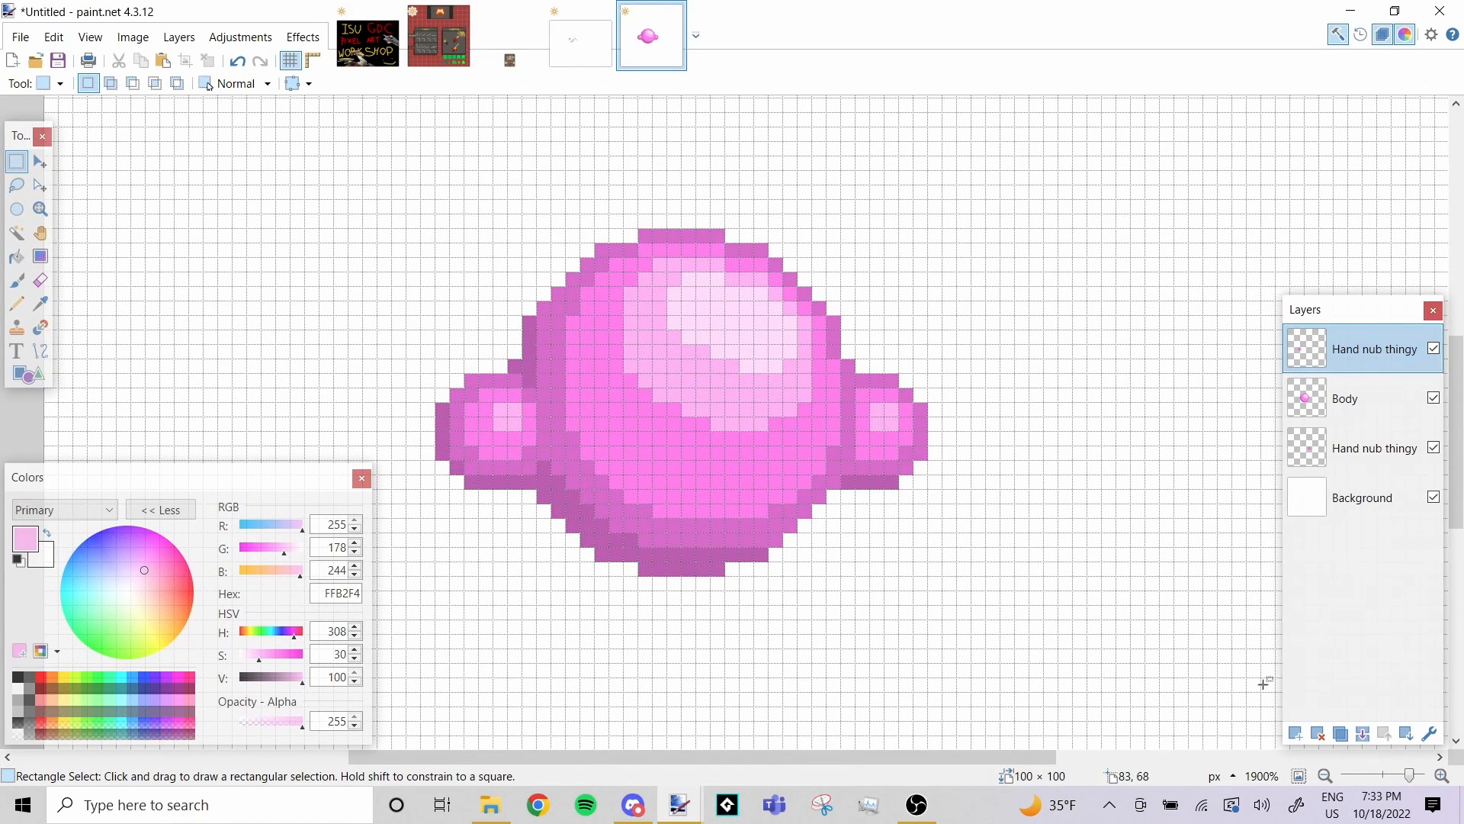
click(1295, 734)
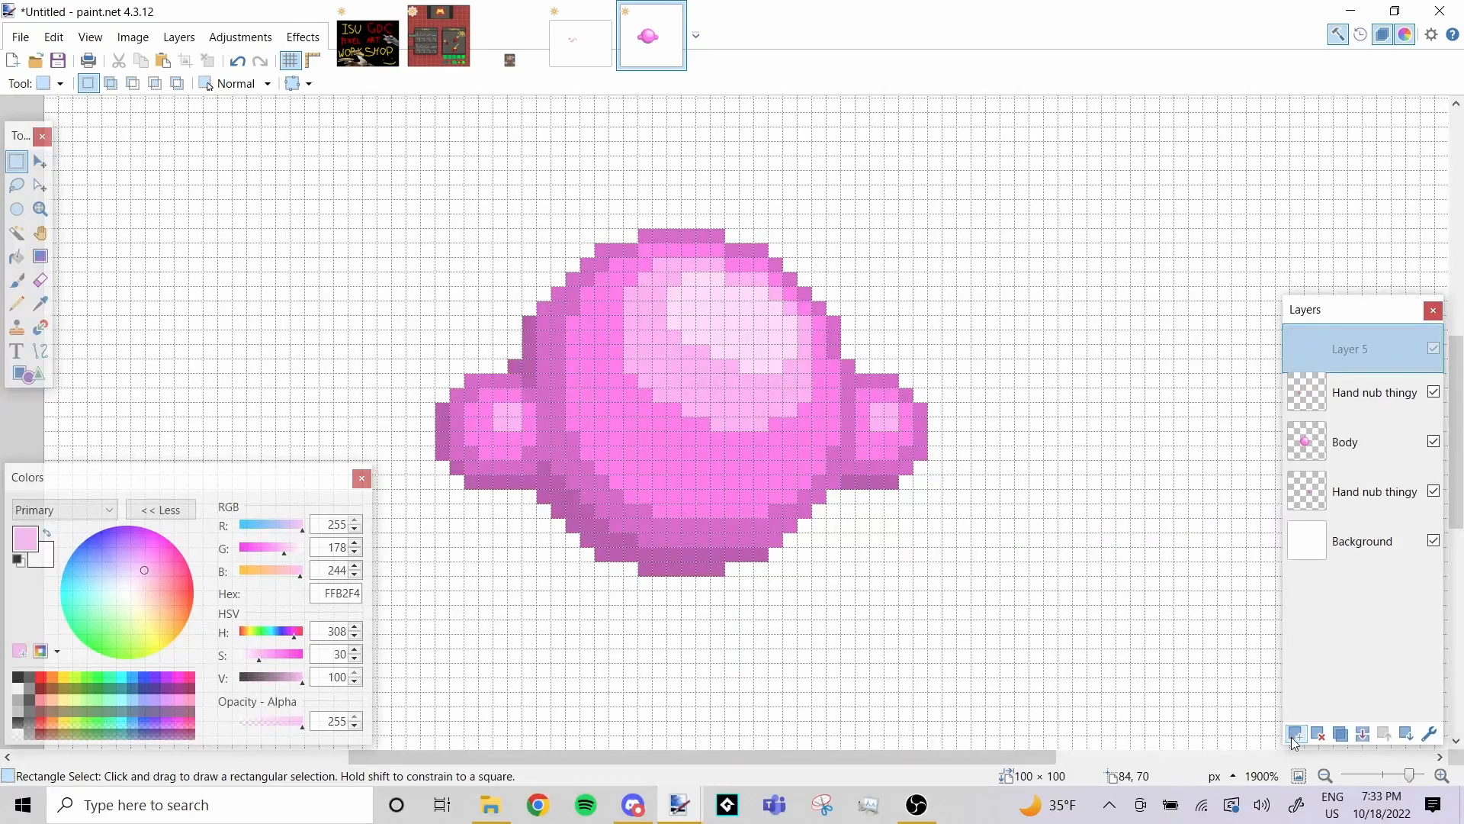
double_click(1361, 351)
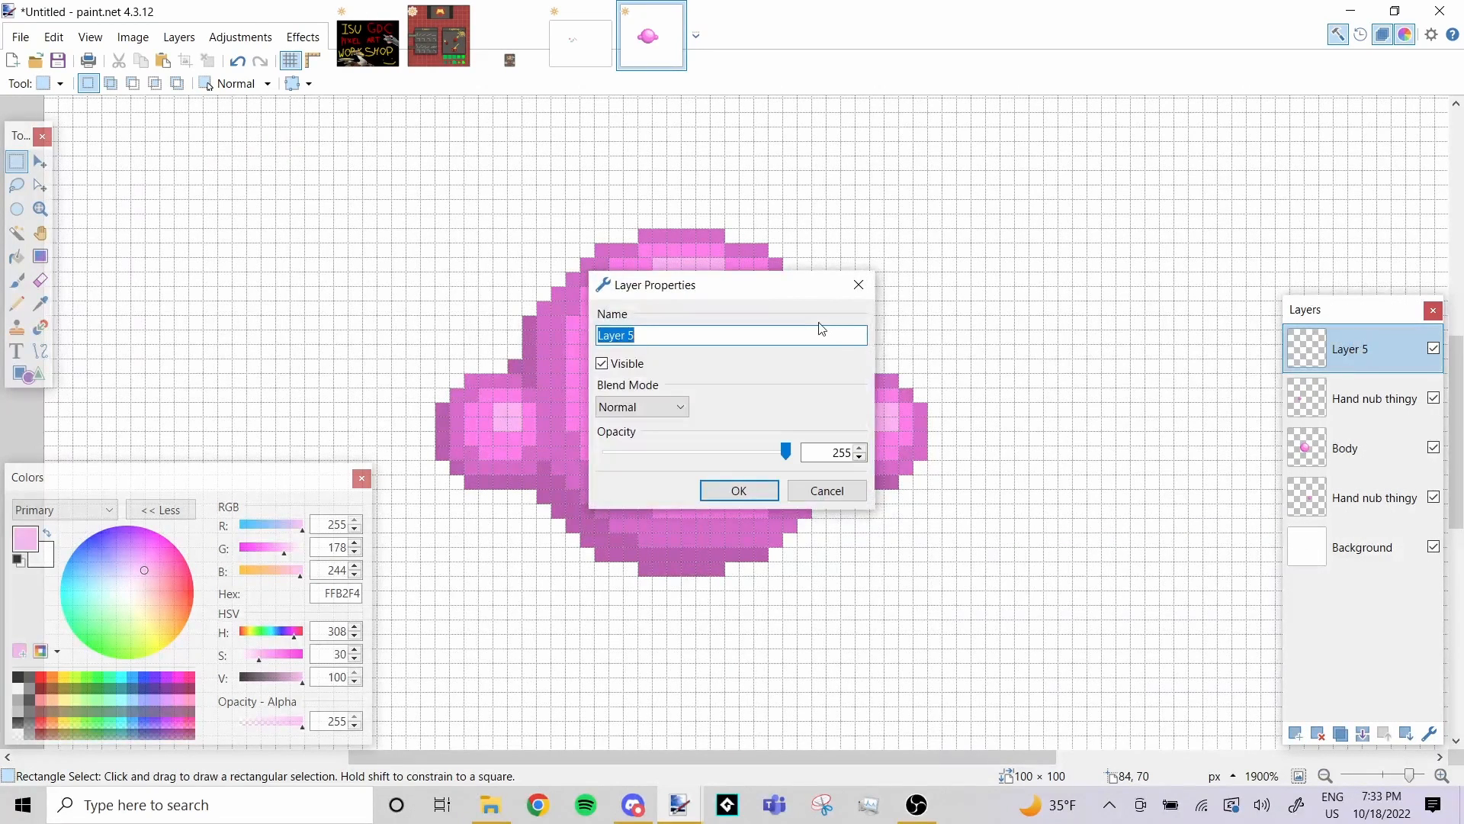
text(FEET)
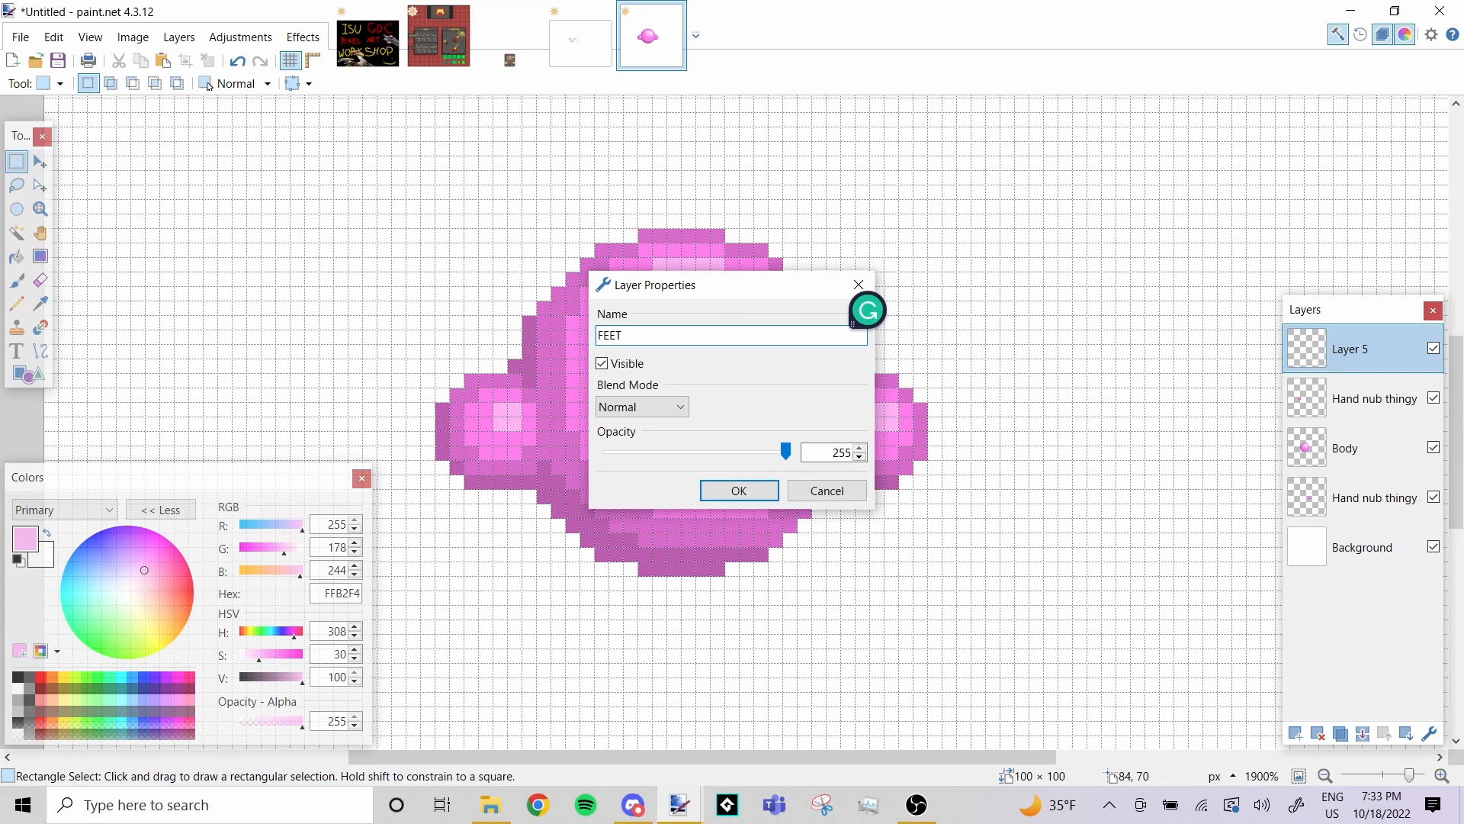
key(Return)
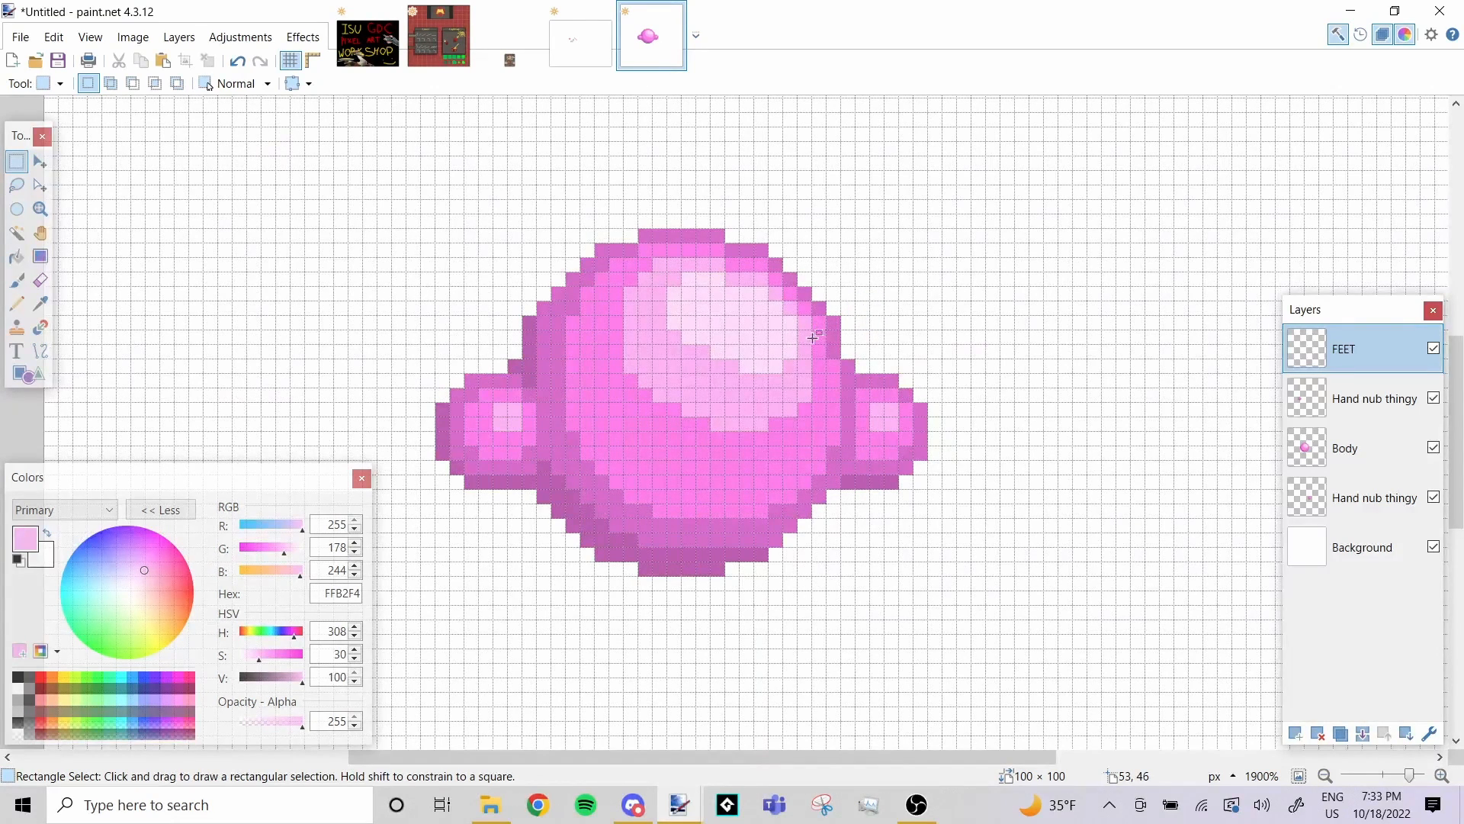
Paint a single red (FF0000) circle below and right of the body, using the Paintbrush at width 10
scroll(772, 305, down, 1)
scroll(772, 305, left, 1)
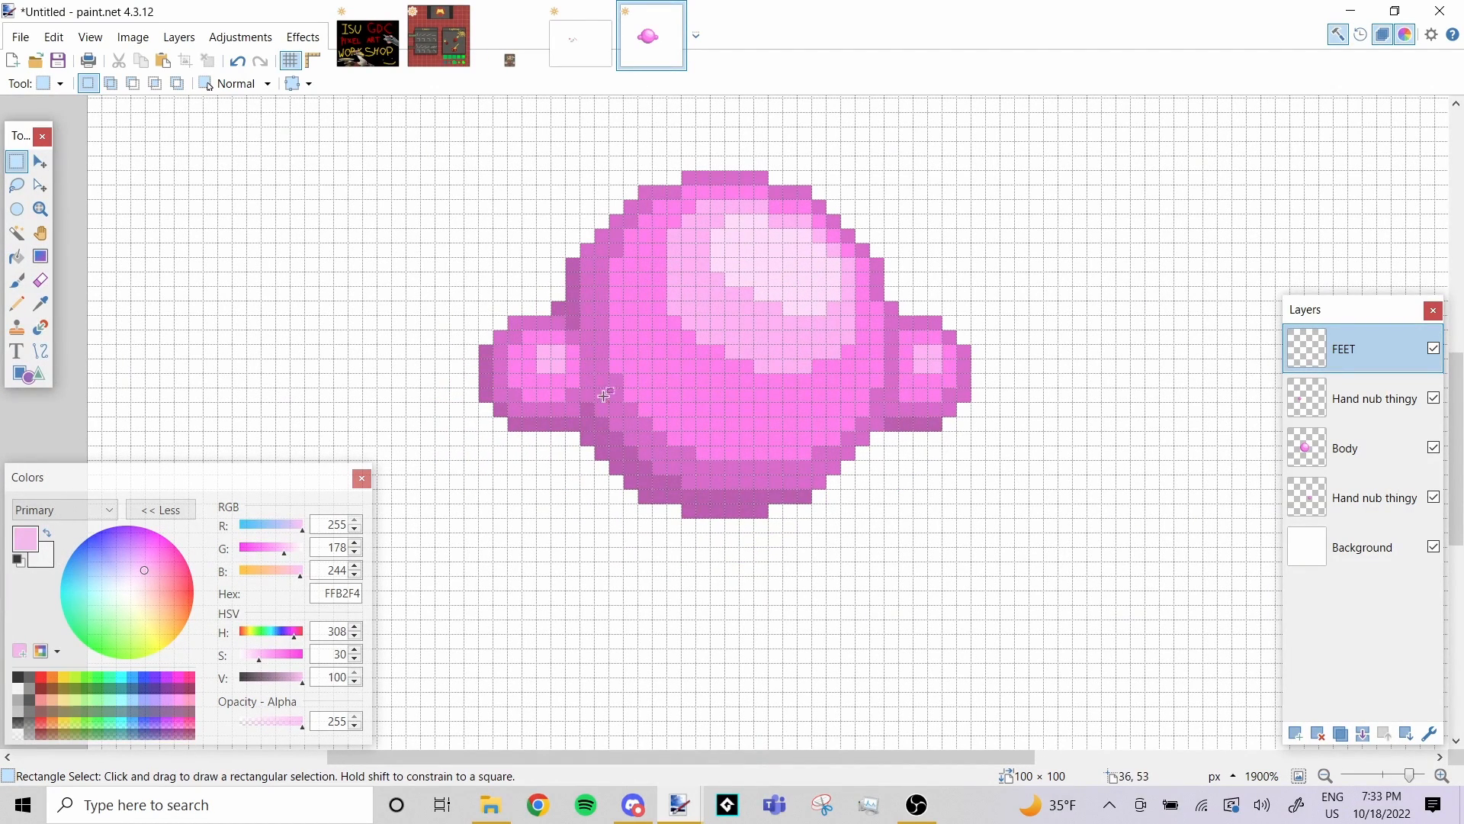
click(42, 678)
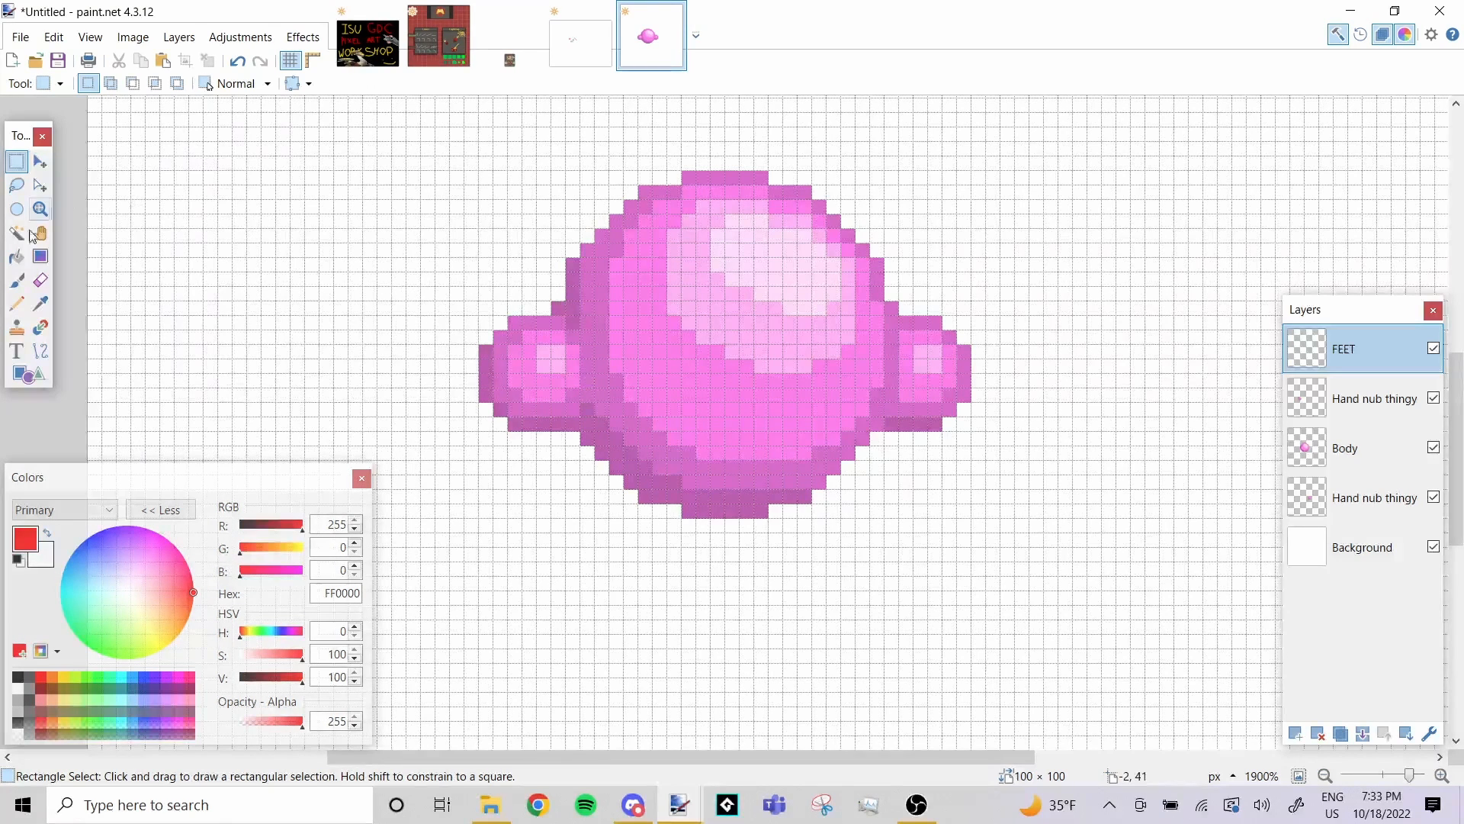
click(16, 281)
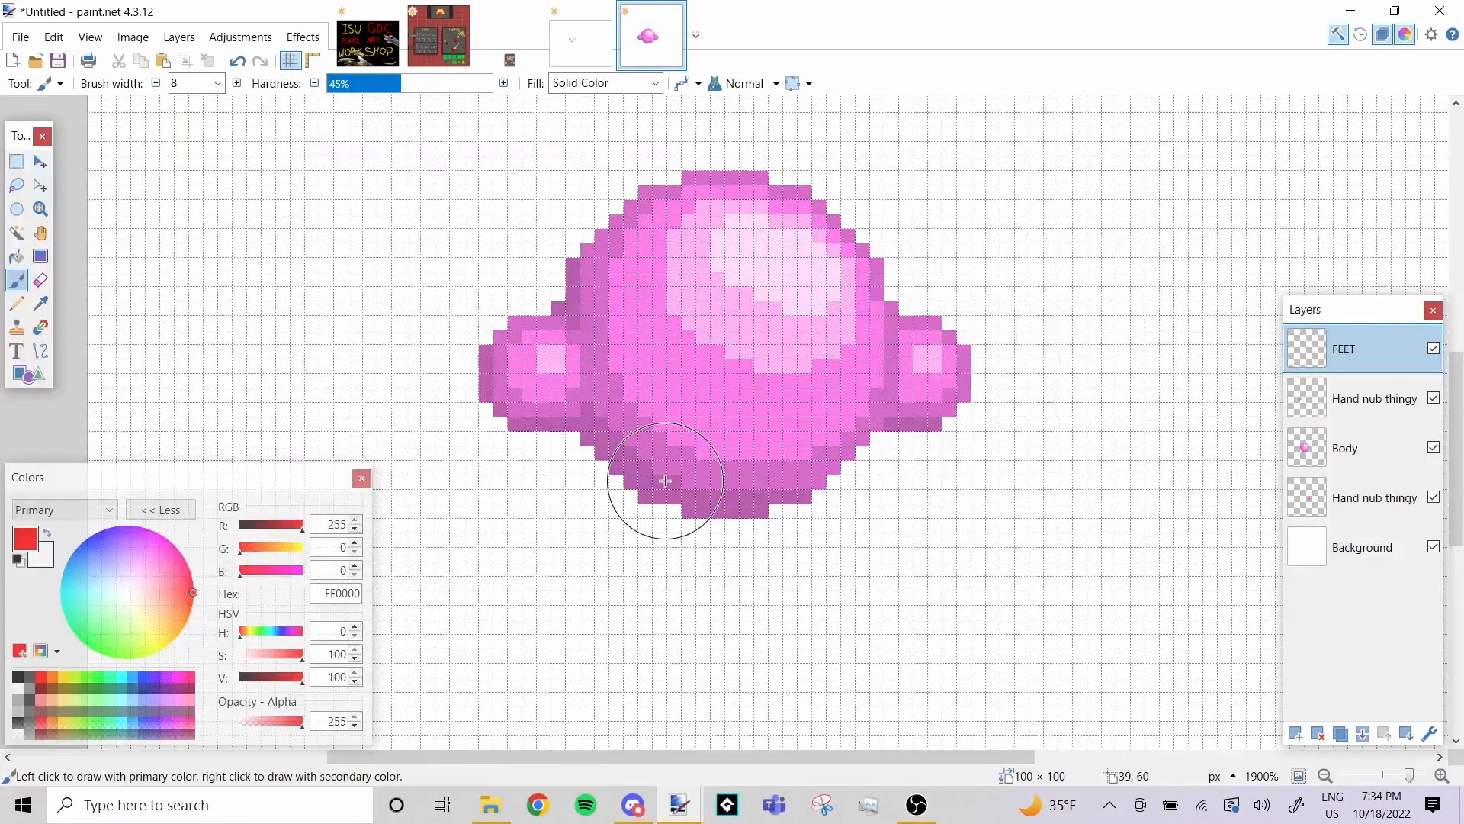
click(237, 83)
click(237, 83)
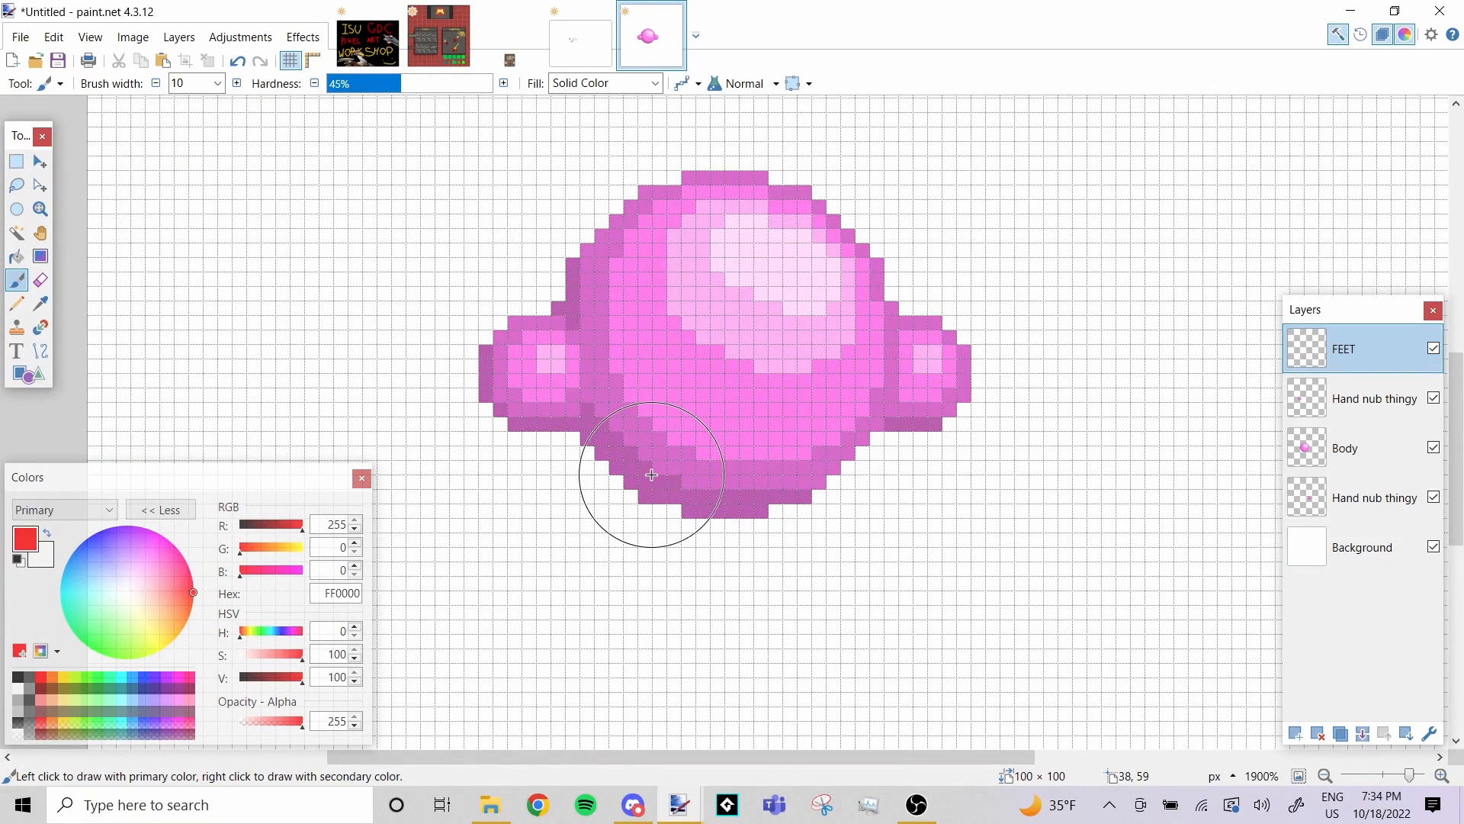
drag(961, 492, 775, 449)
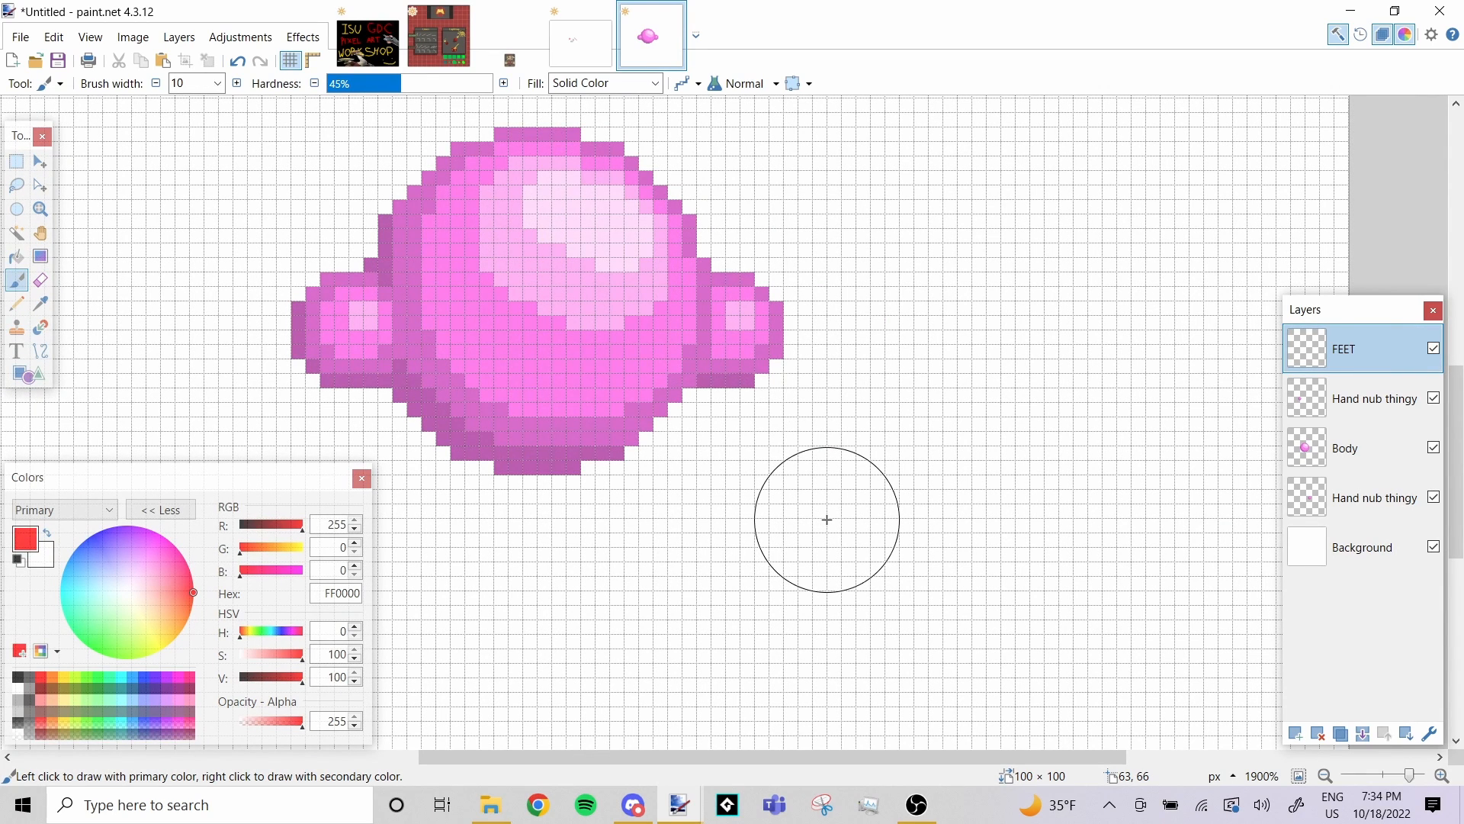
click(826, 519)
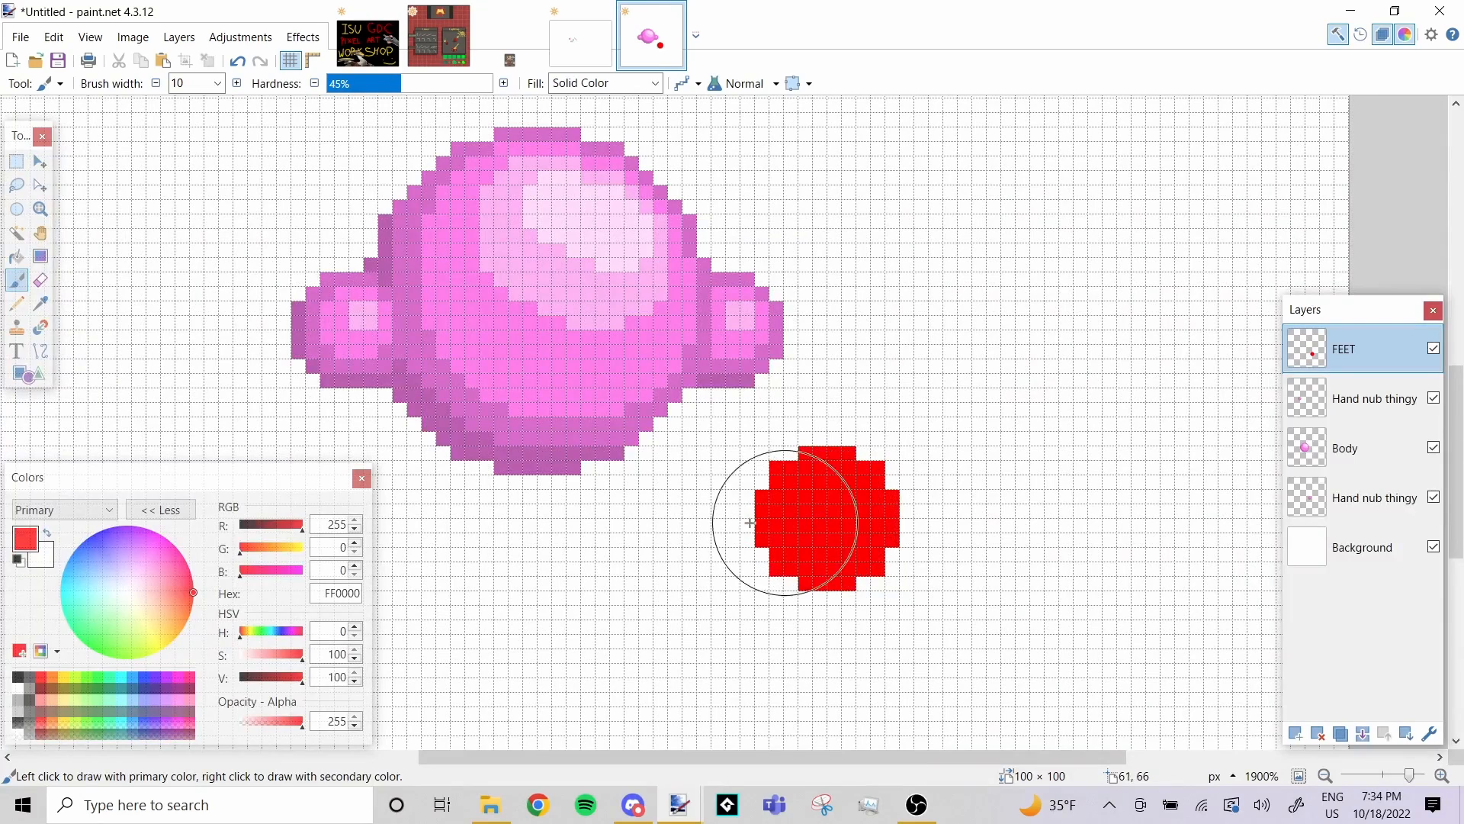
Paint a second red circle left of the first at brush width 8, and switch to the Pencil tool
double_click(182, 82)
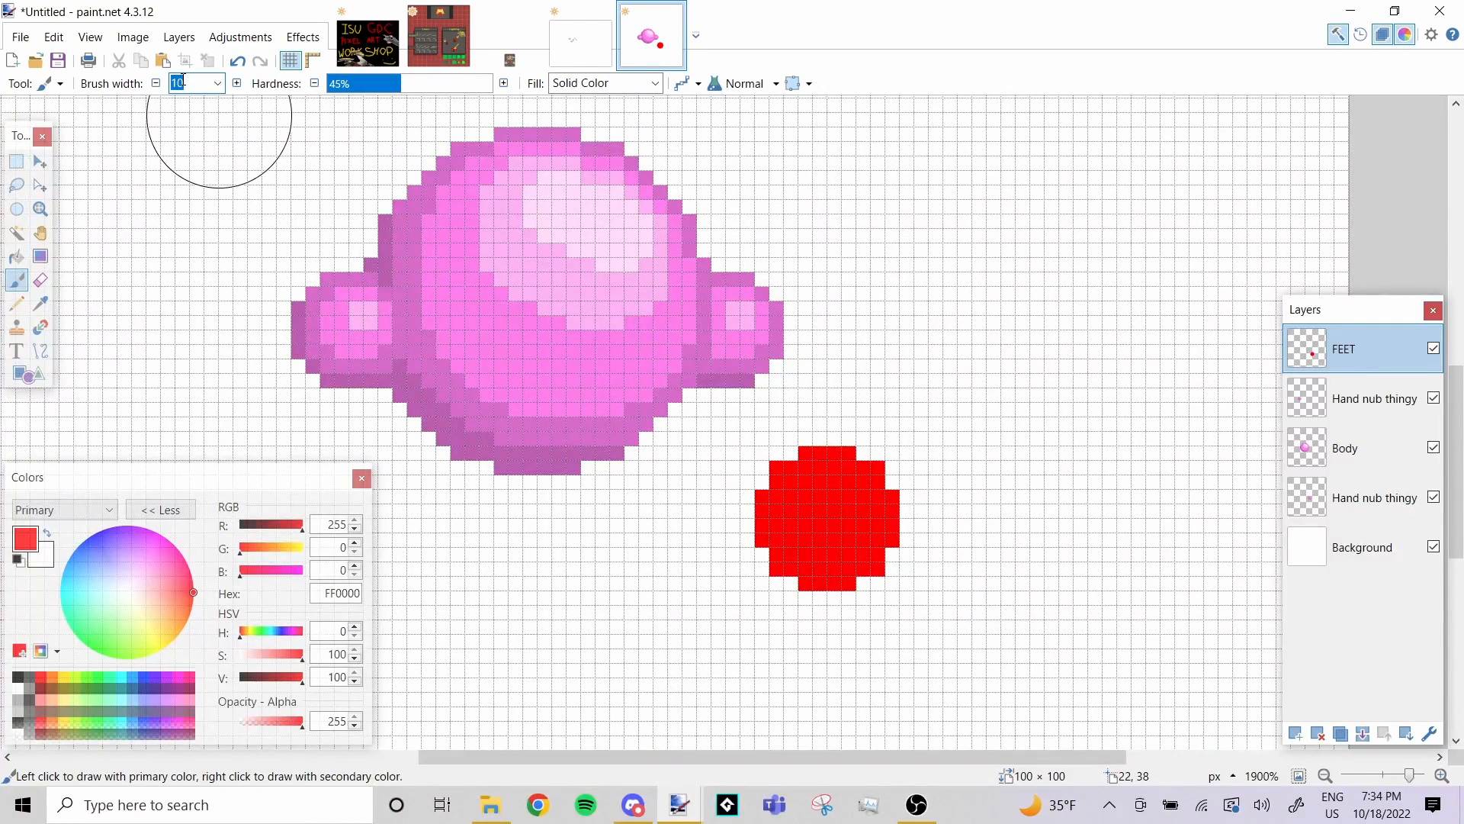
text(8)
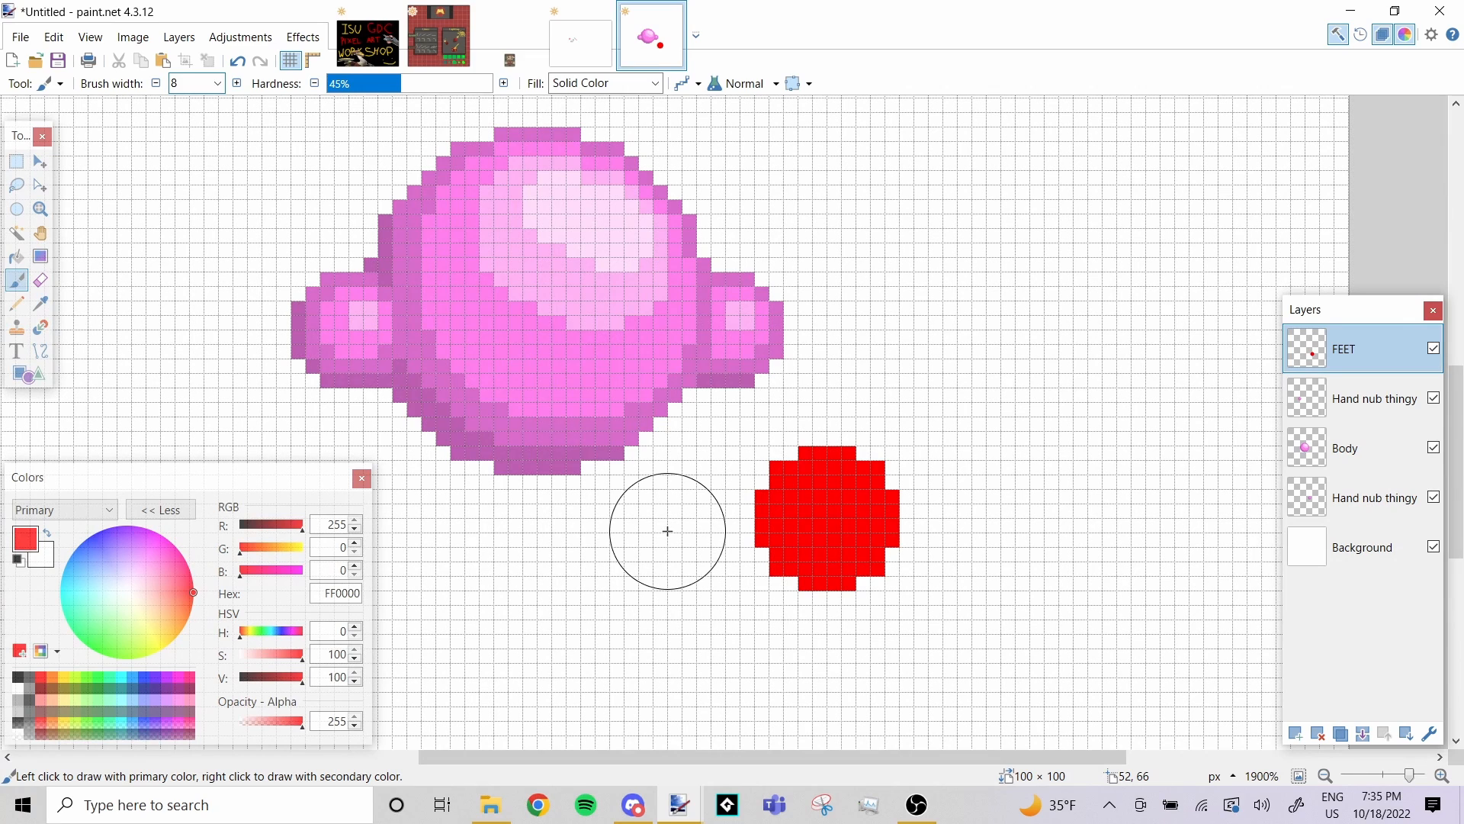
click(668, 530)
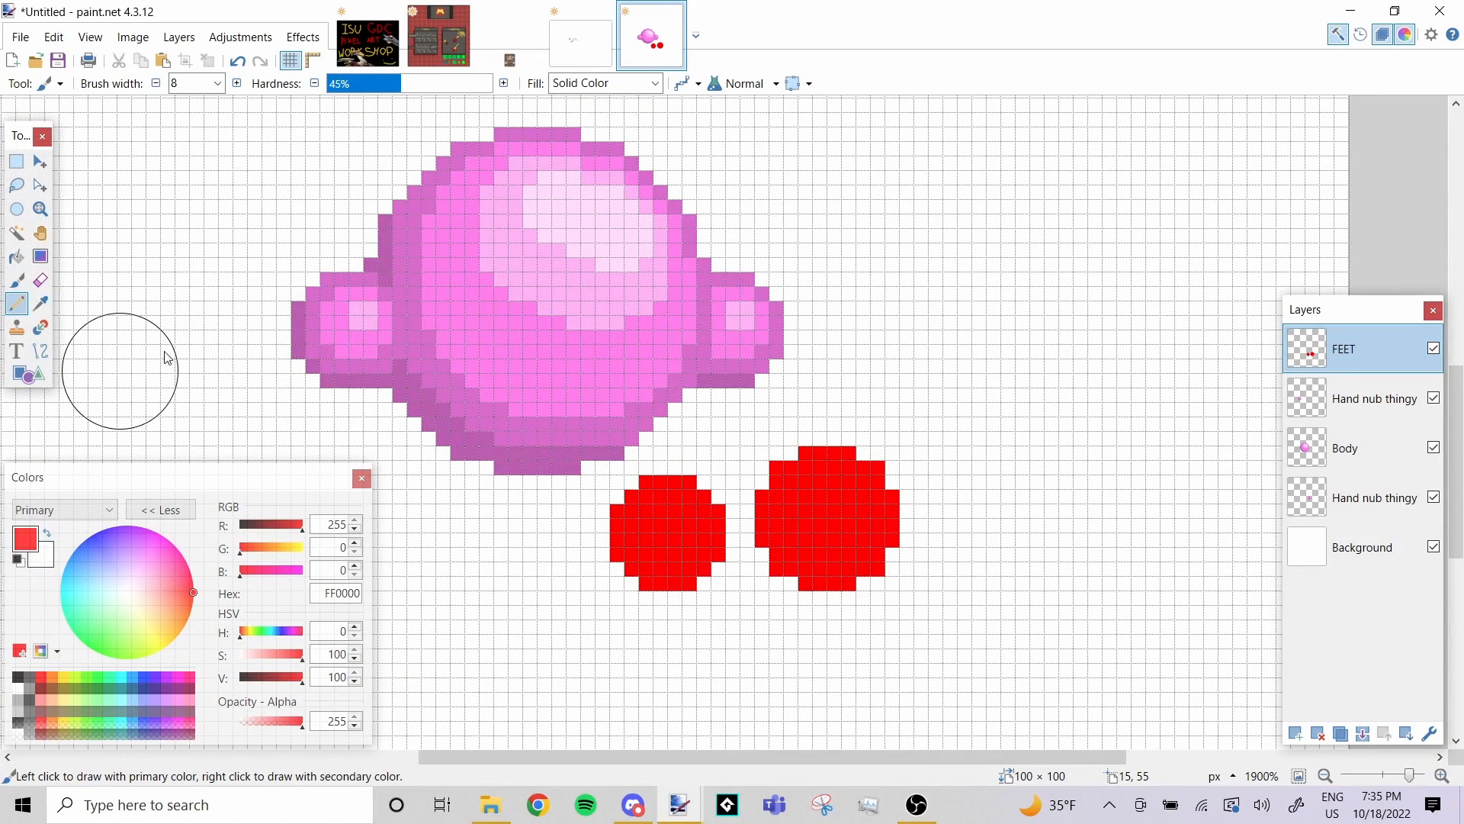
click(16, 303)
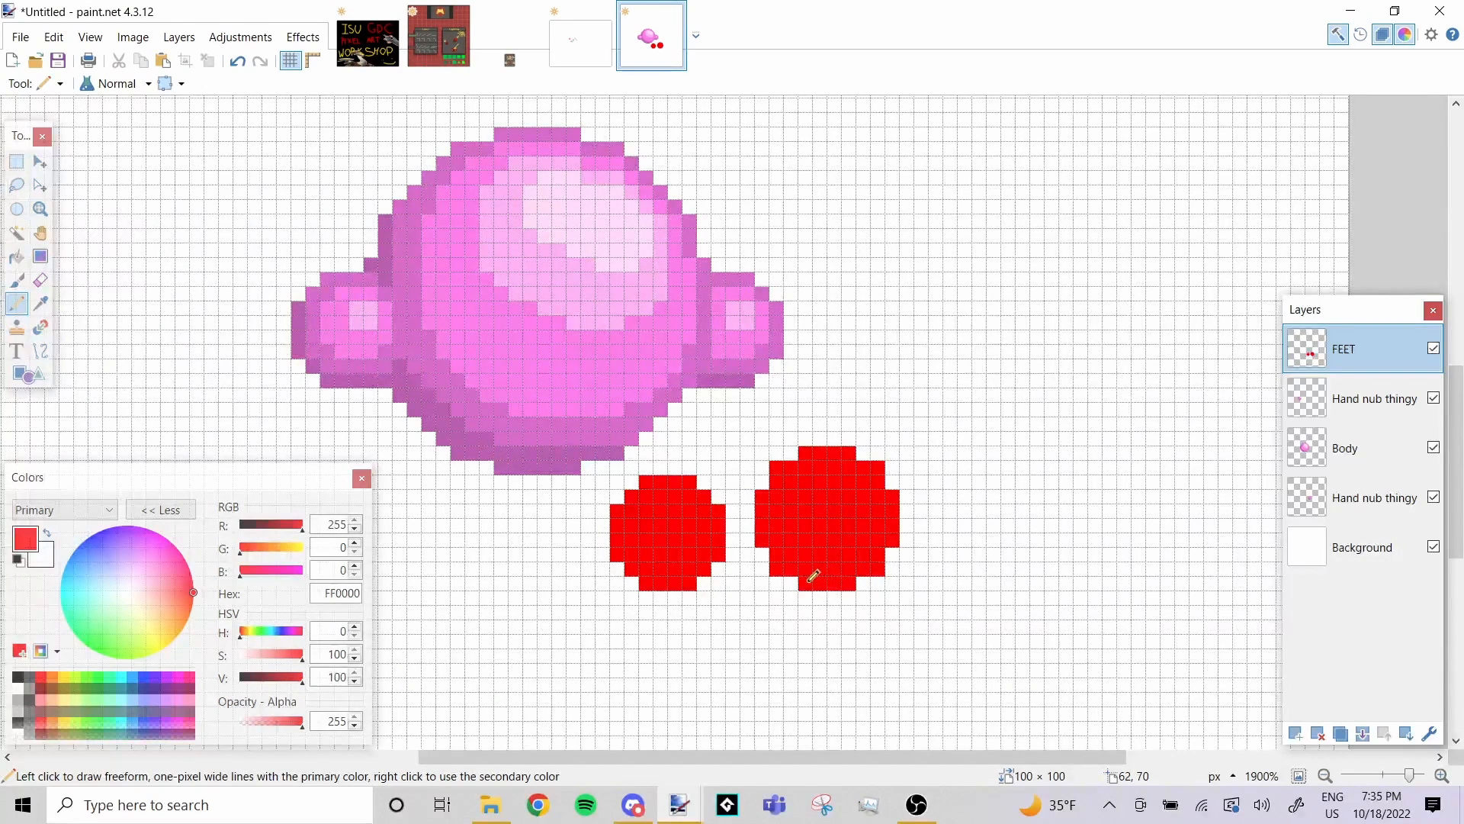
click(41, 353)
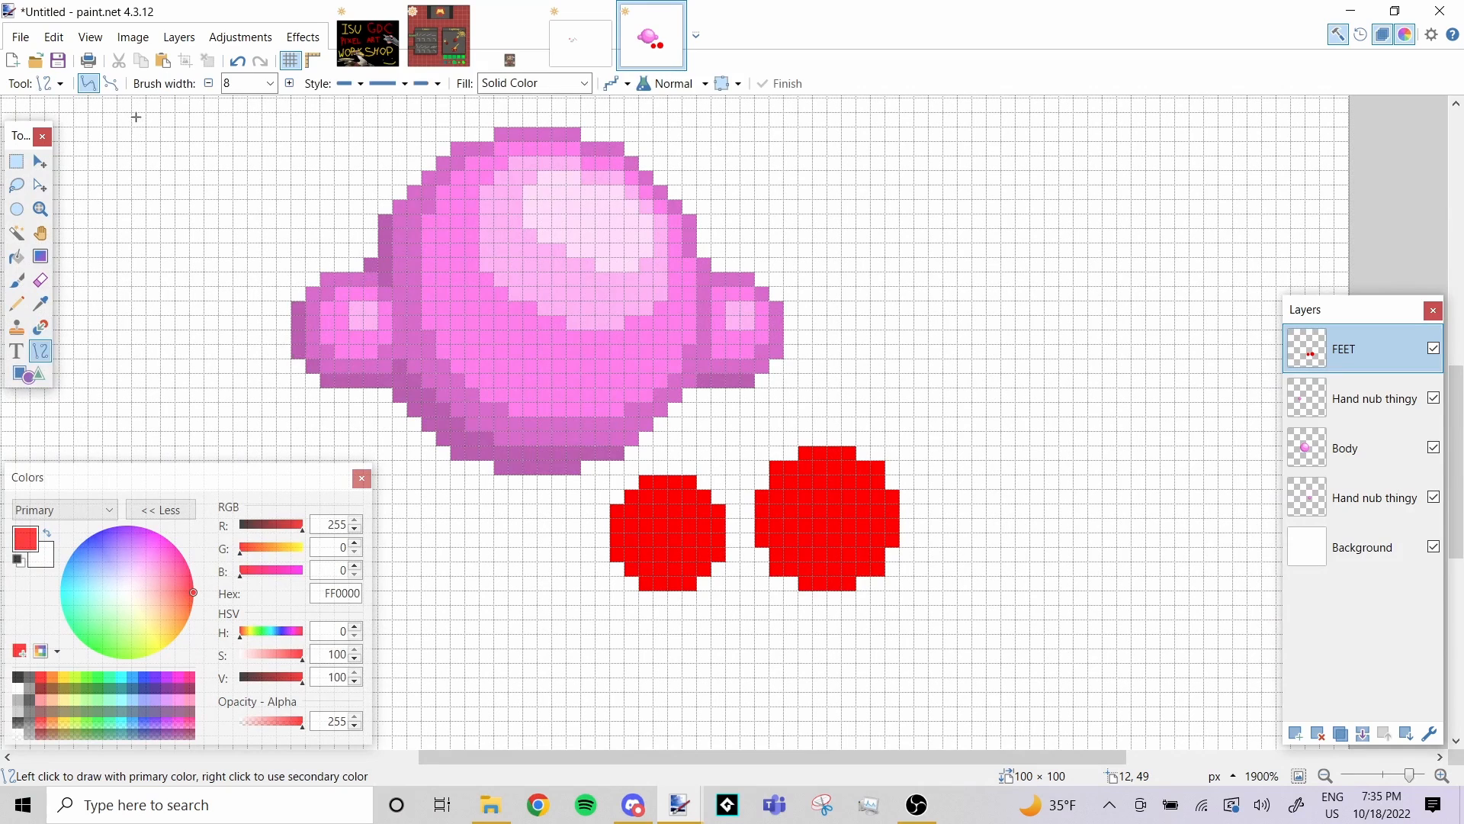
click(243, 79)
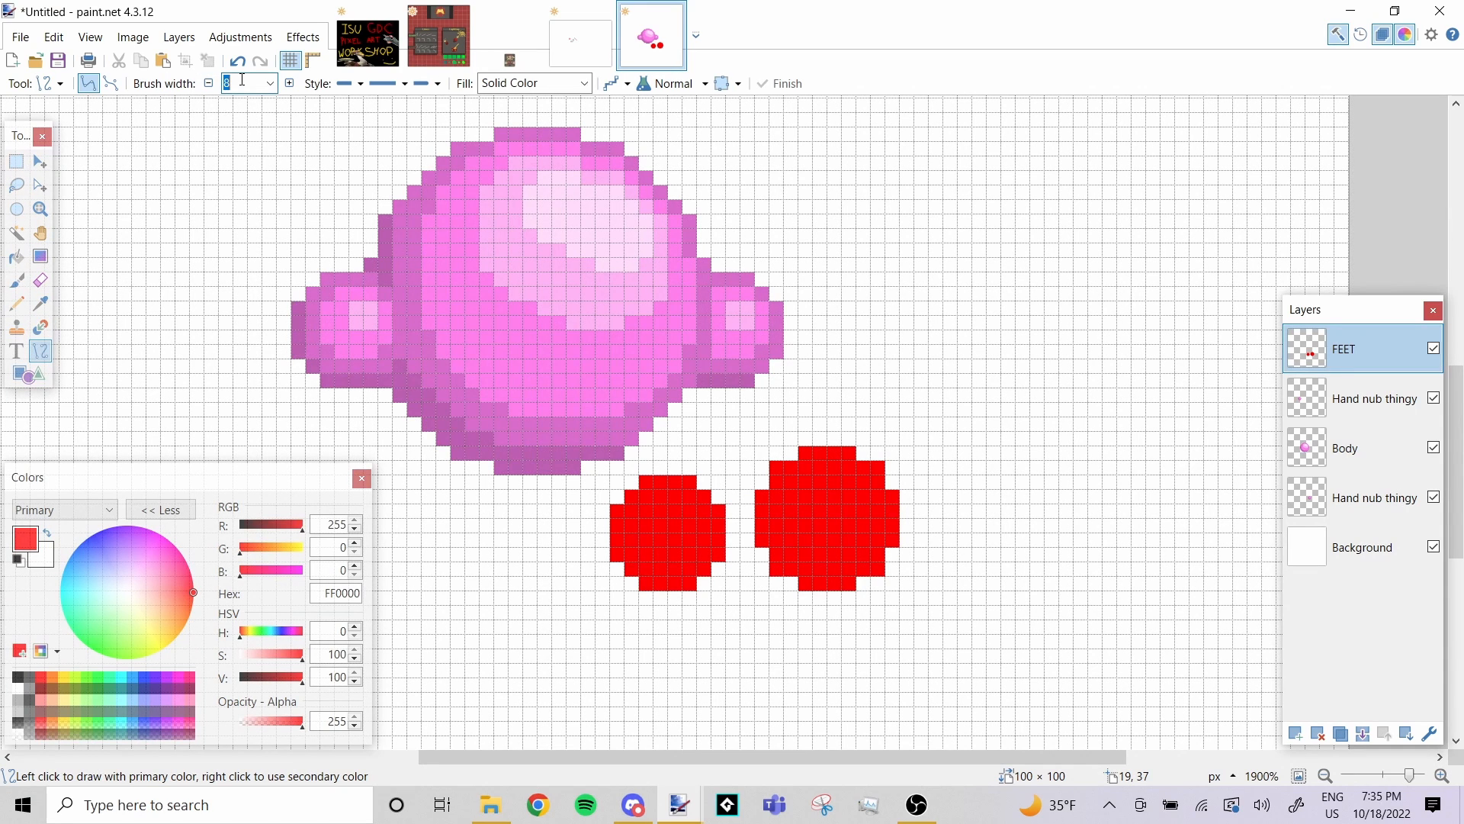
click(16, 304)
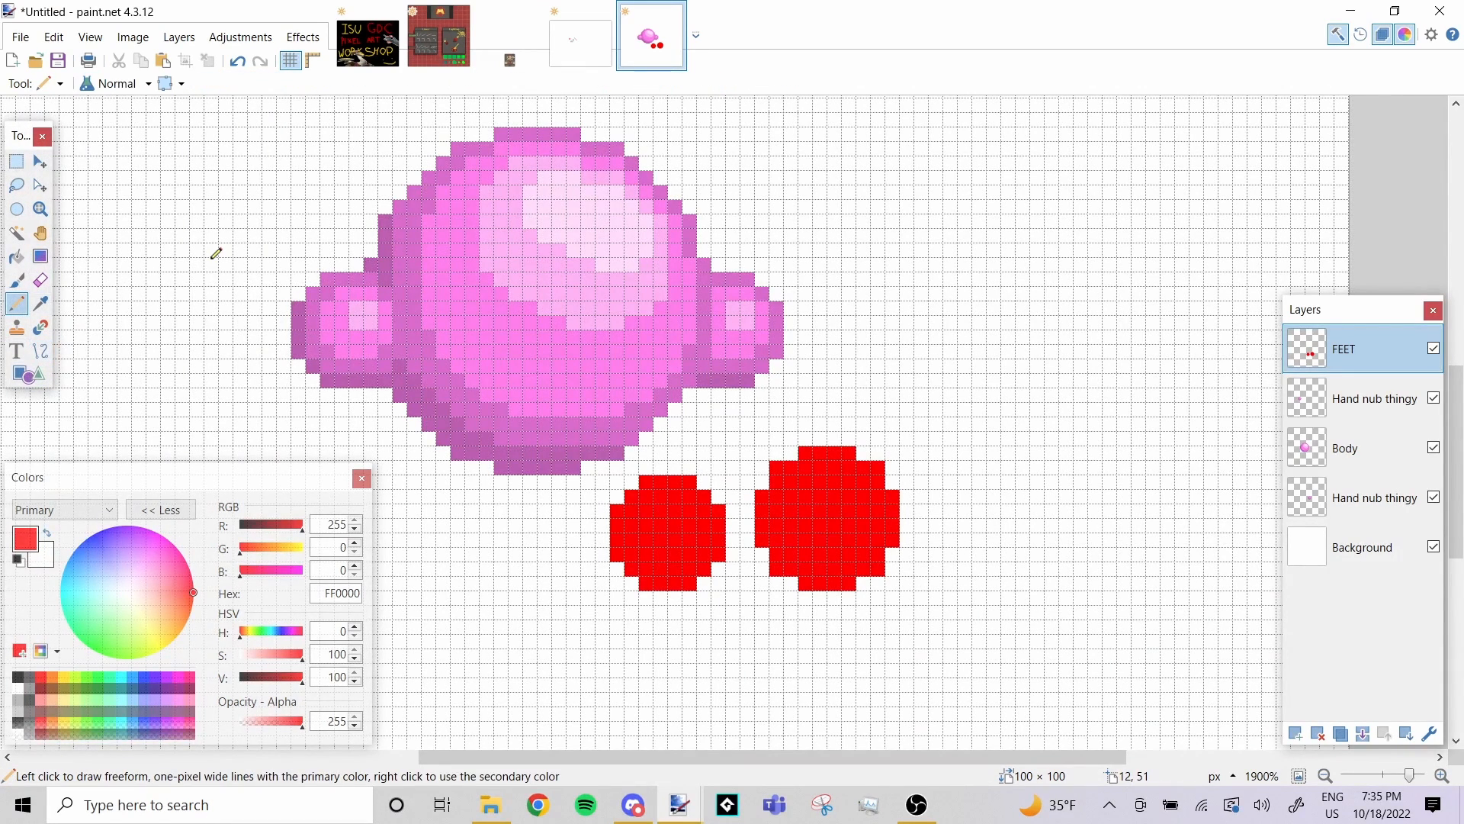
drag(218, 243, 174, 306)
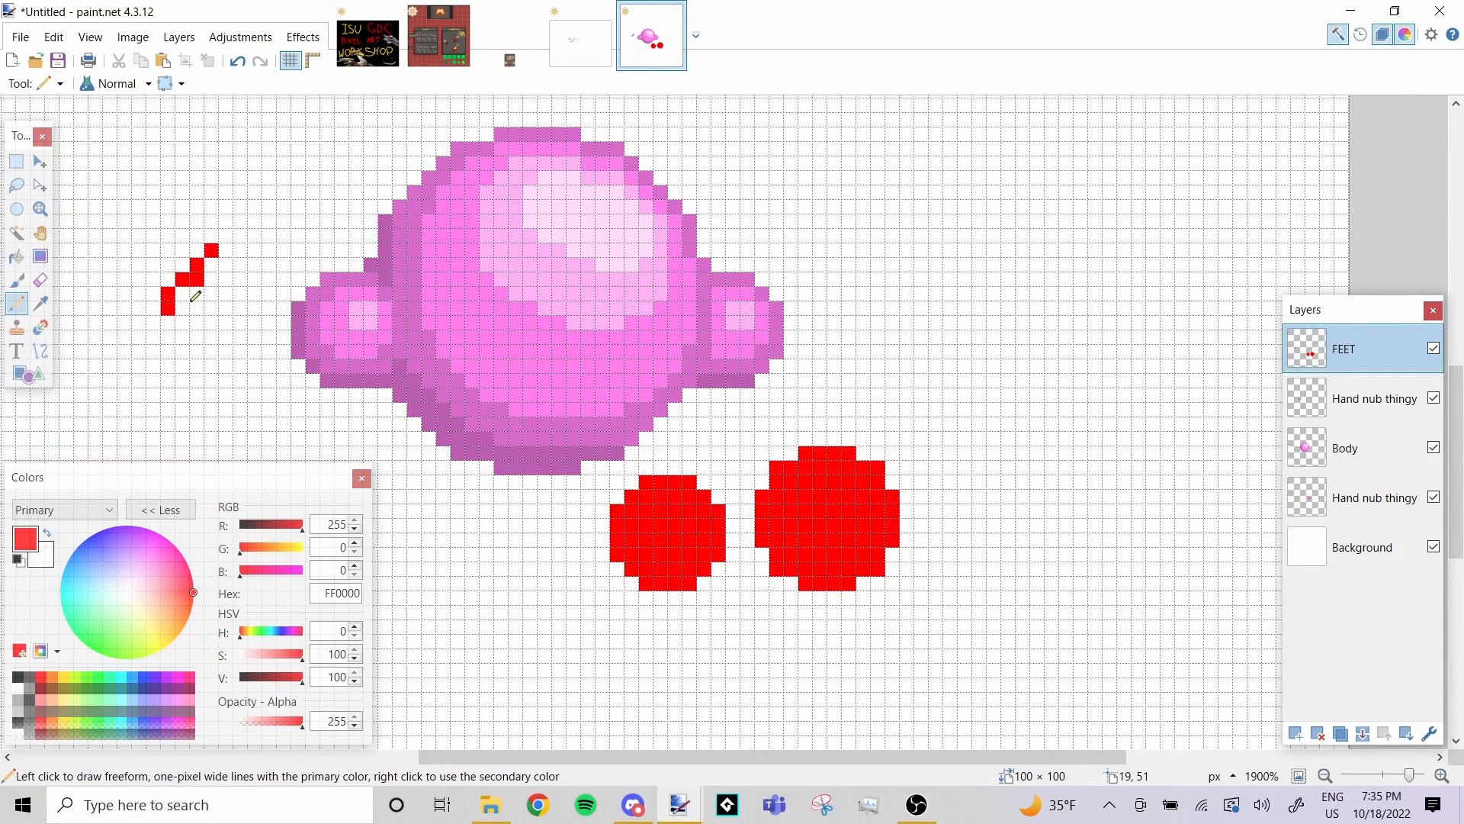
key(ctrl+z)
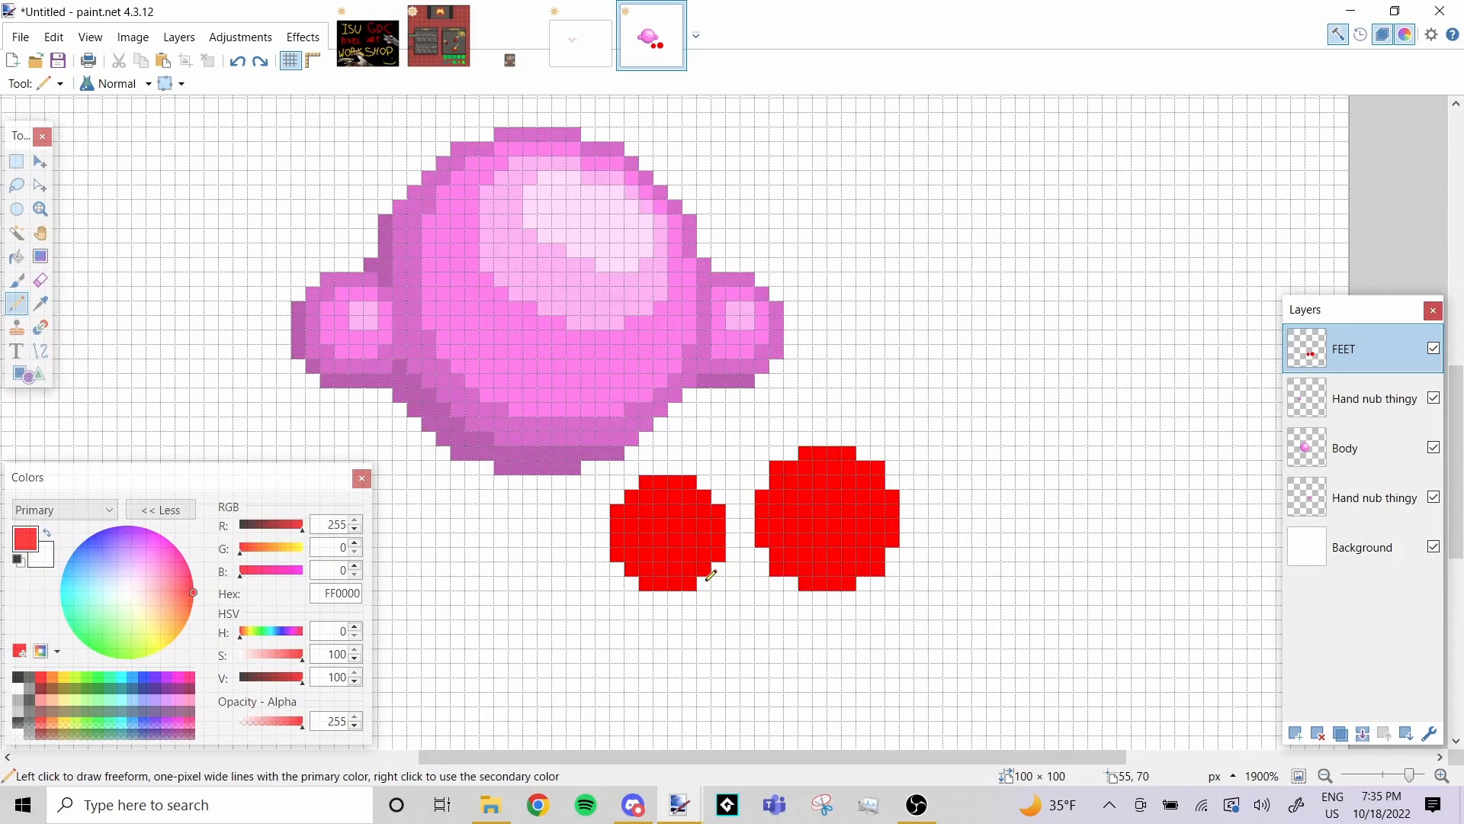
Connect the two red circles with pencil lines along their tops and bottoms, and fill the enclosed gap red to form one foot
mouse_move(710, 576)
mouse_down()
mouse_move(796, 579)
mouse_move(799, 536)
mouse_up()
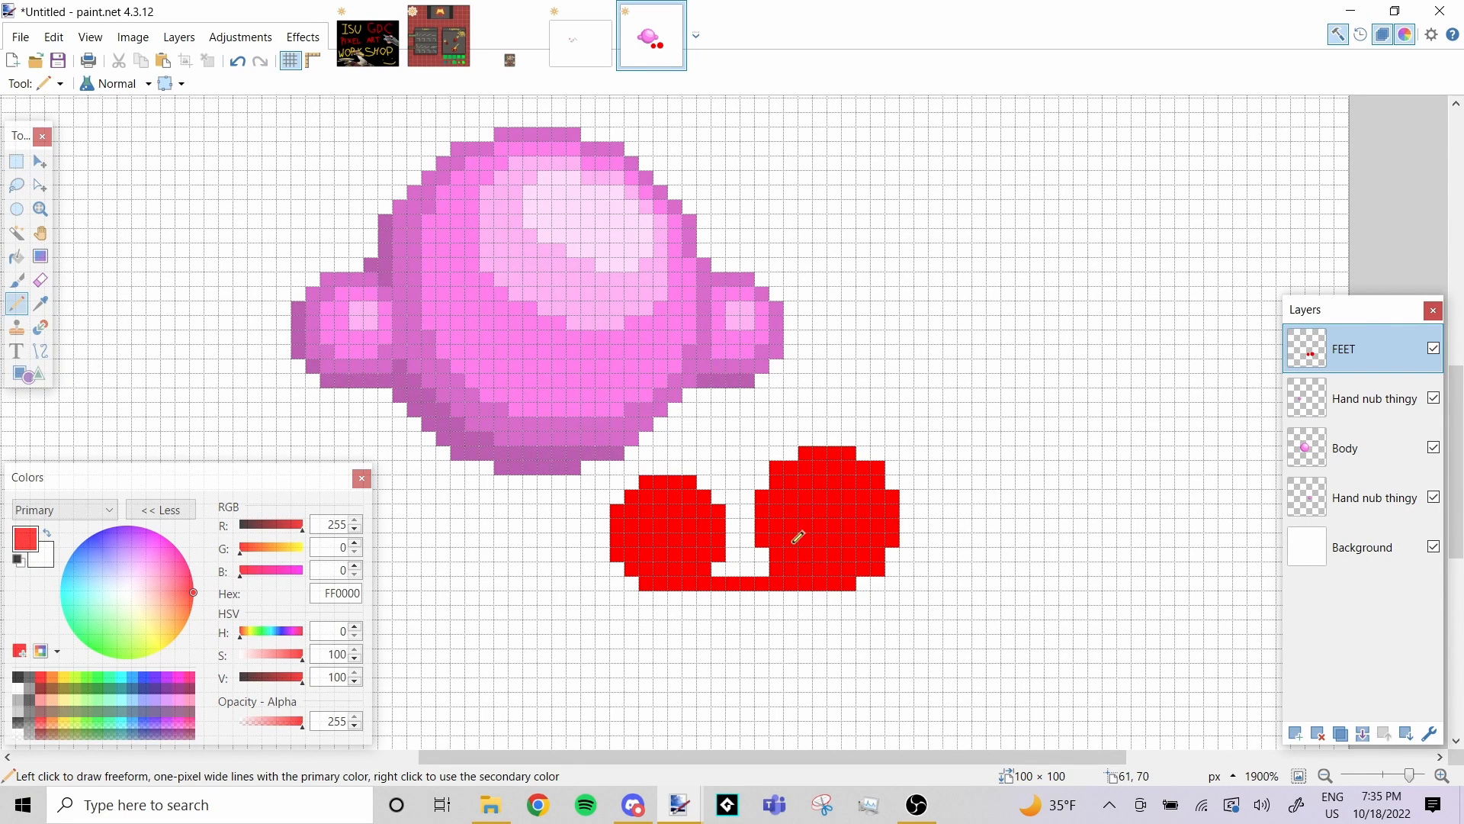
drag(792, 451, 777, 453)
drag(682, 465, 766, 452)
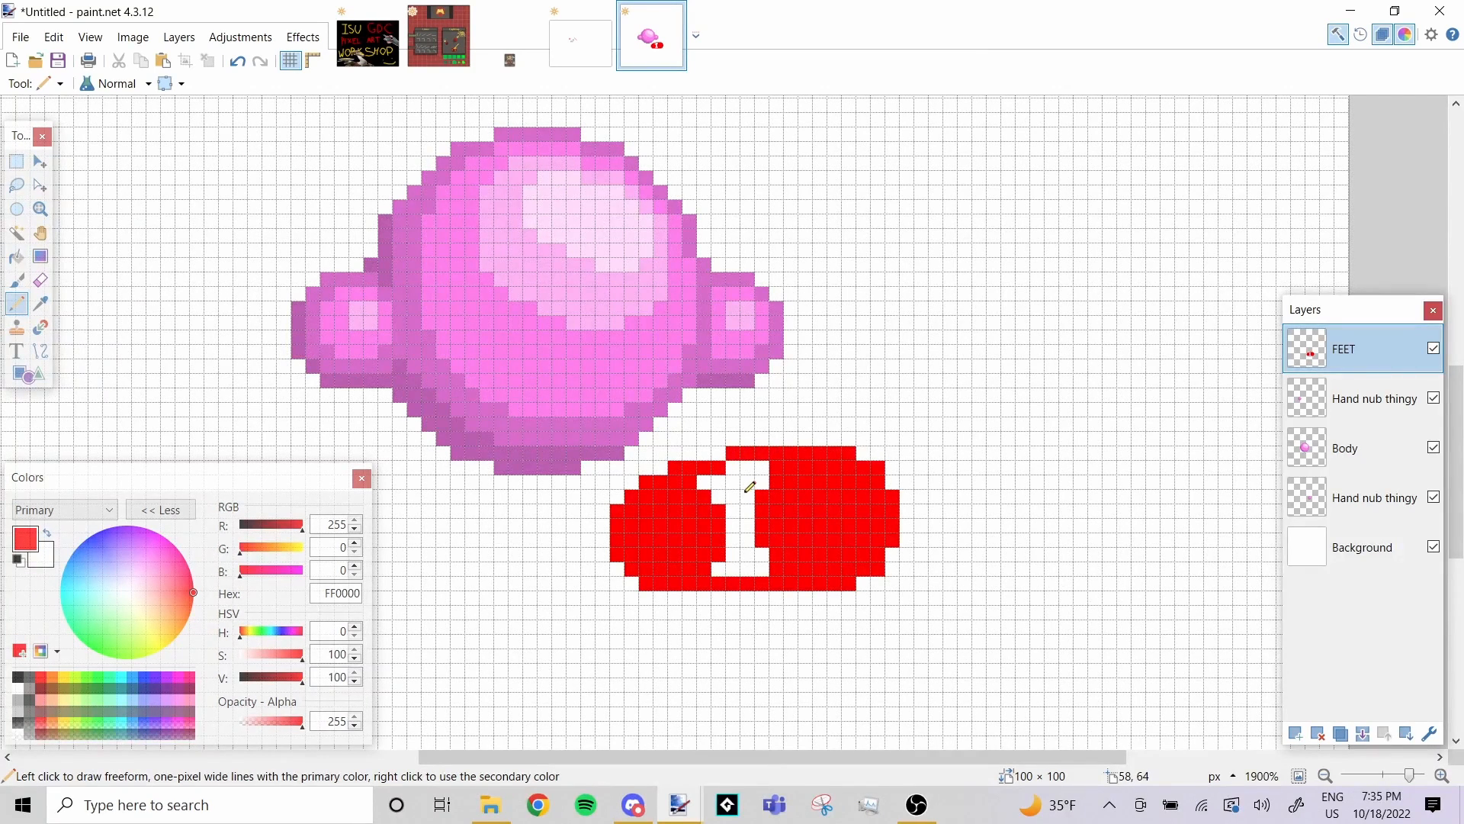
click(16, 256)
click(722, 483)
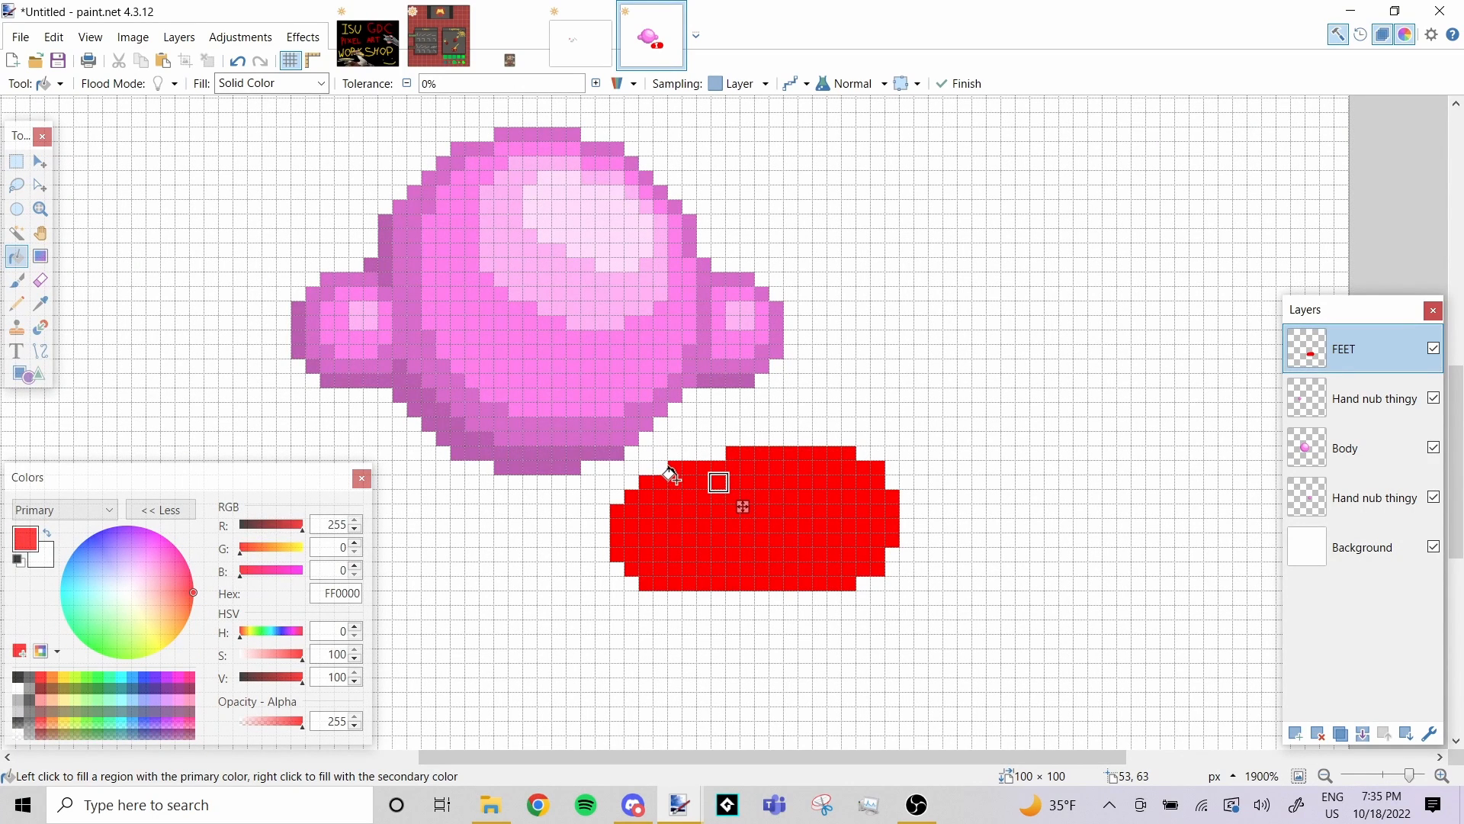
Shorten the red foot by selecting its left 11 × 10 pixel part and moving it 4 pixels right
click(18, 163)
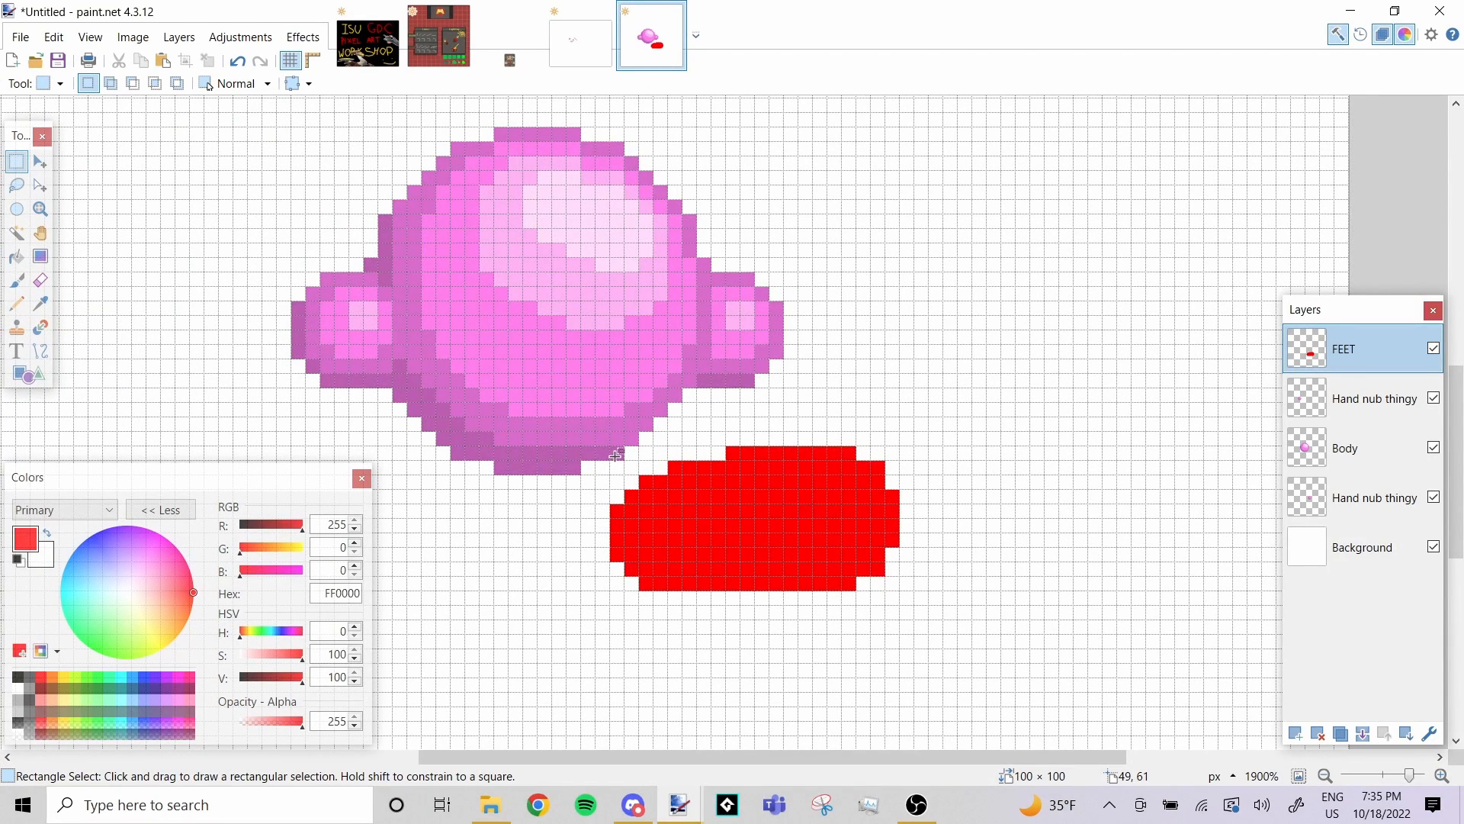
drag(617, 455, 770, 591)
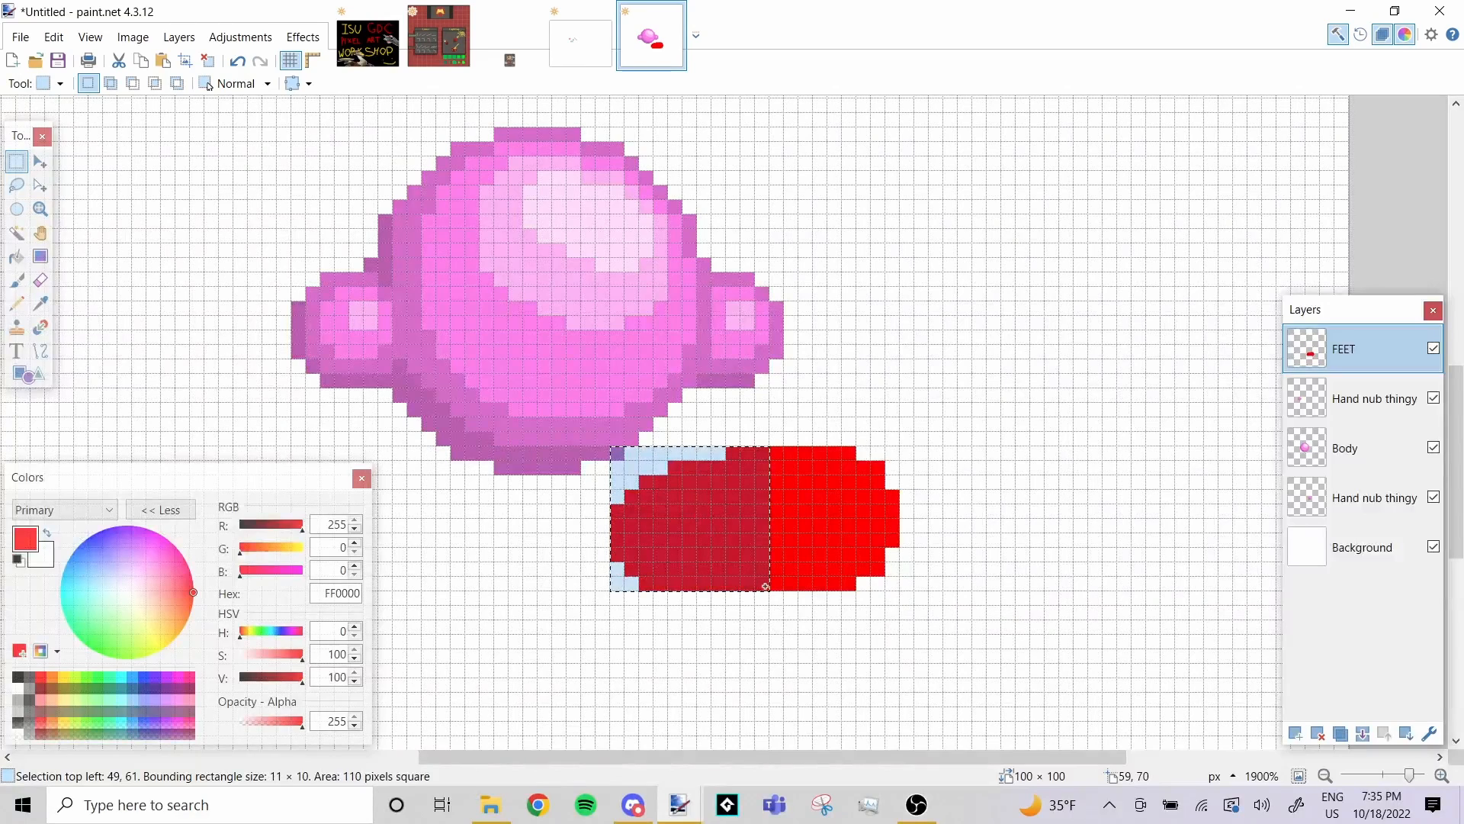
click(41, 160)
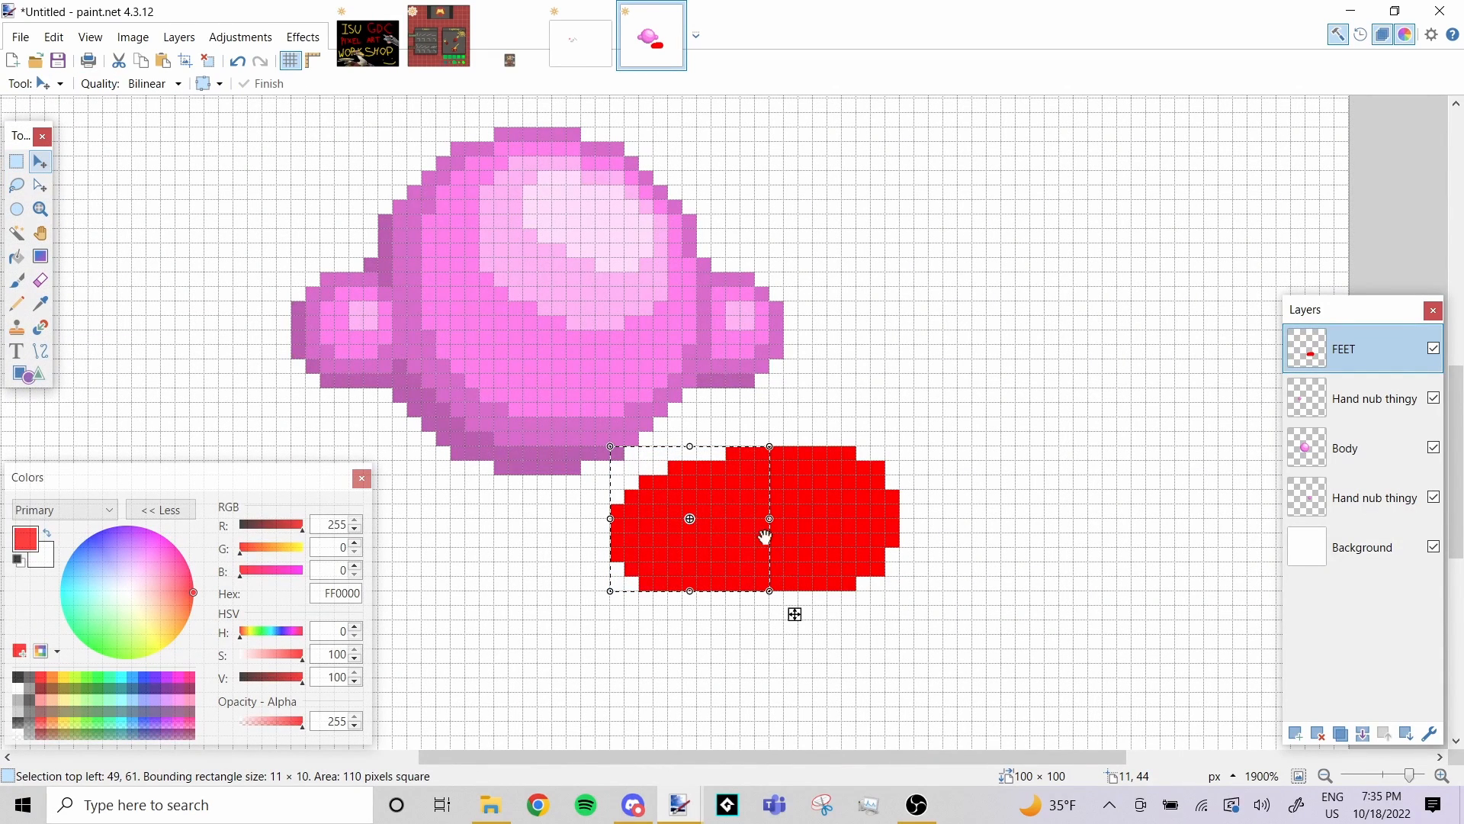
click(16, 161)
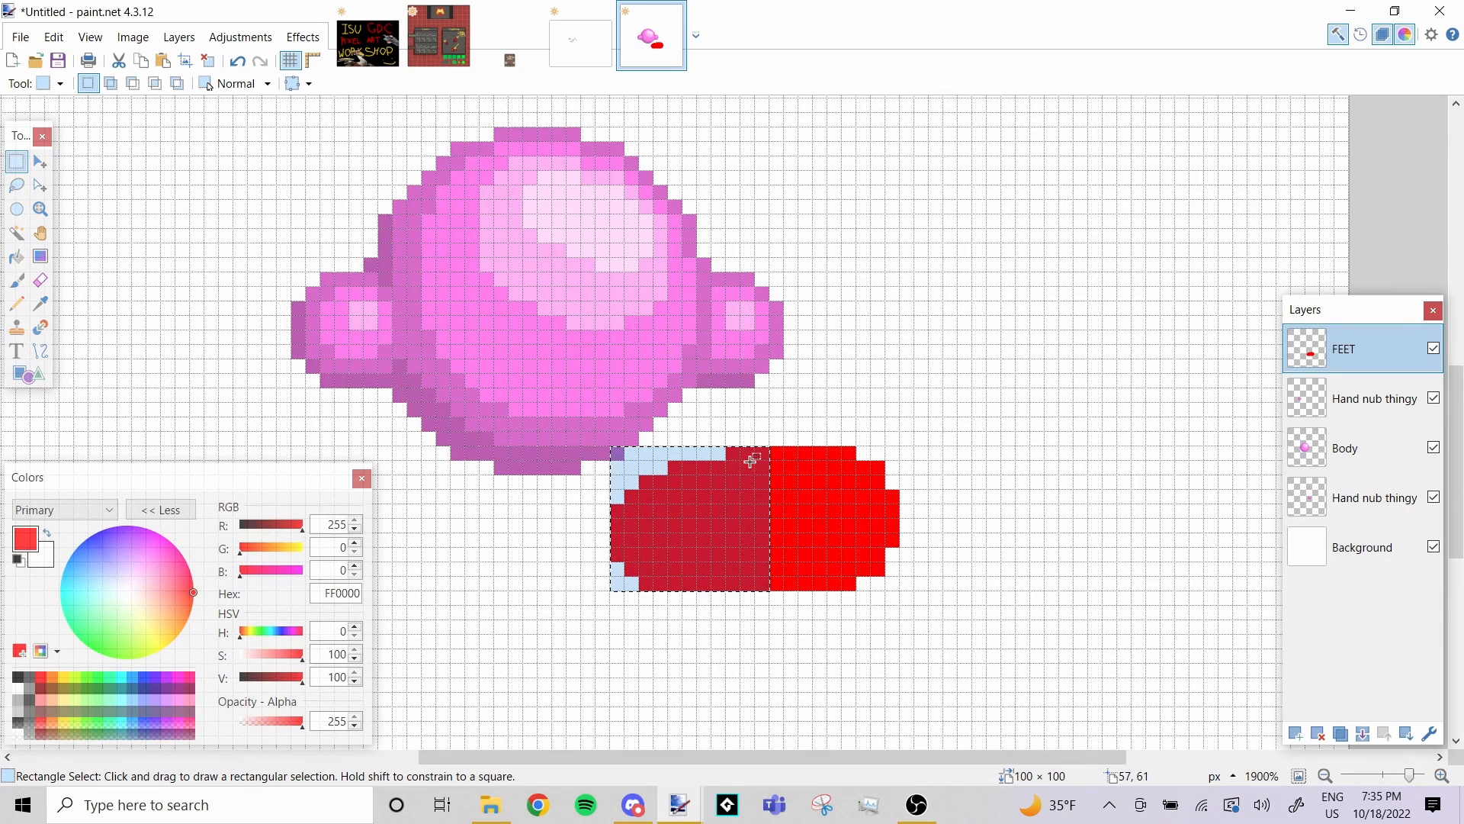
click(41, 161)
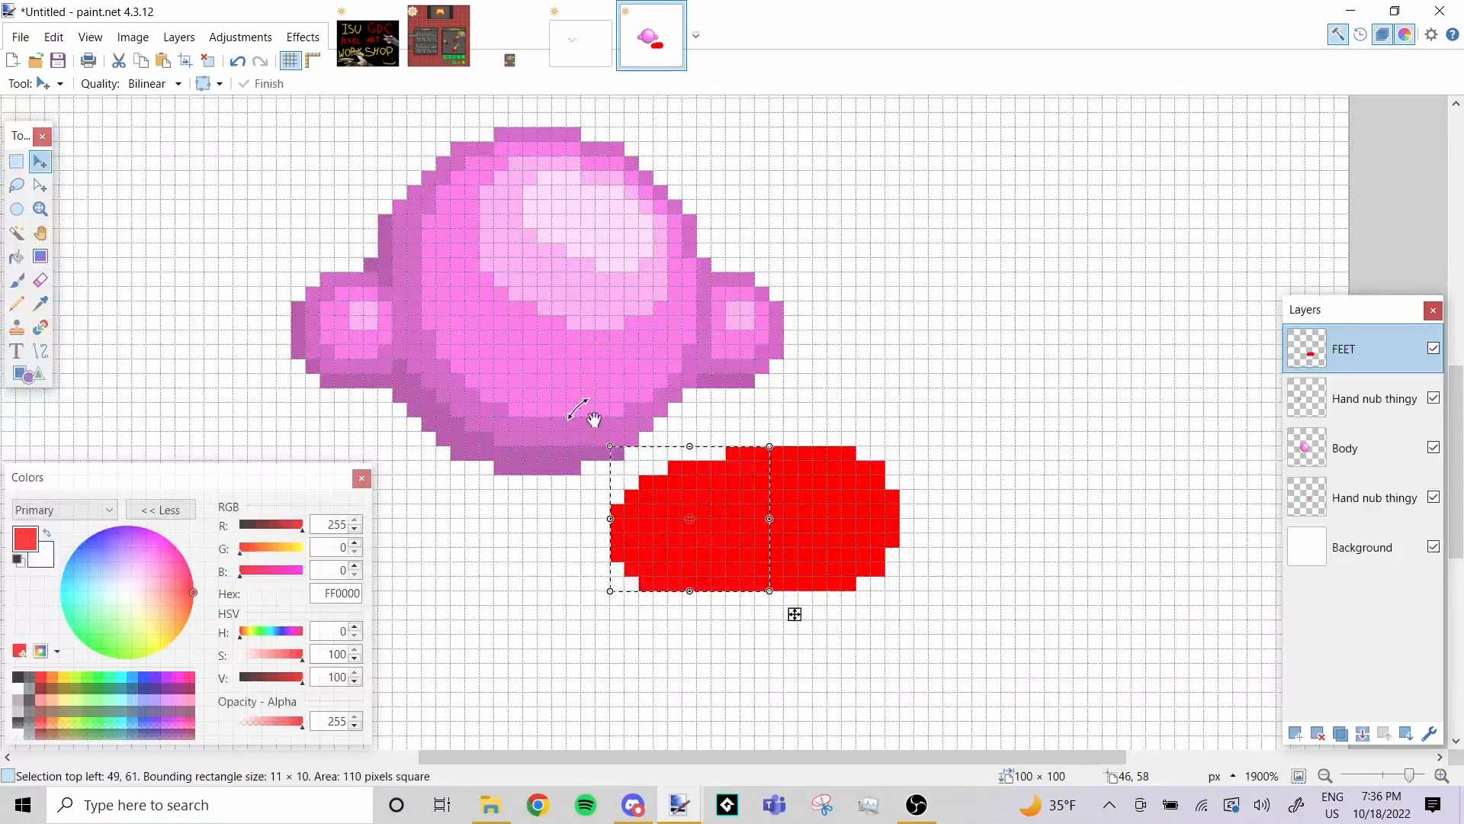
drag(700, 486, 758, 484)
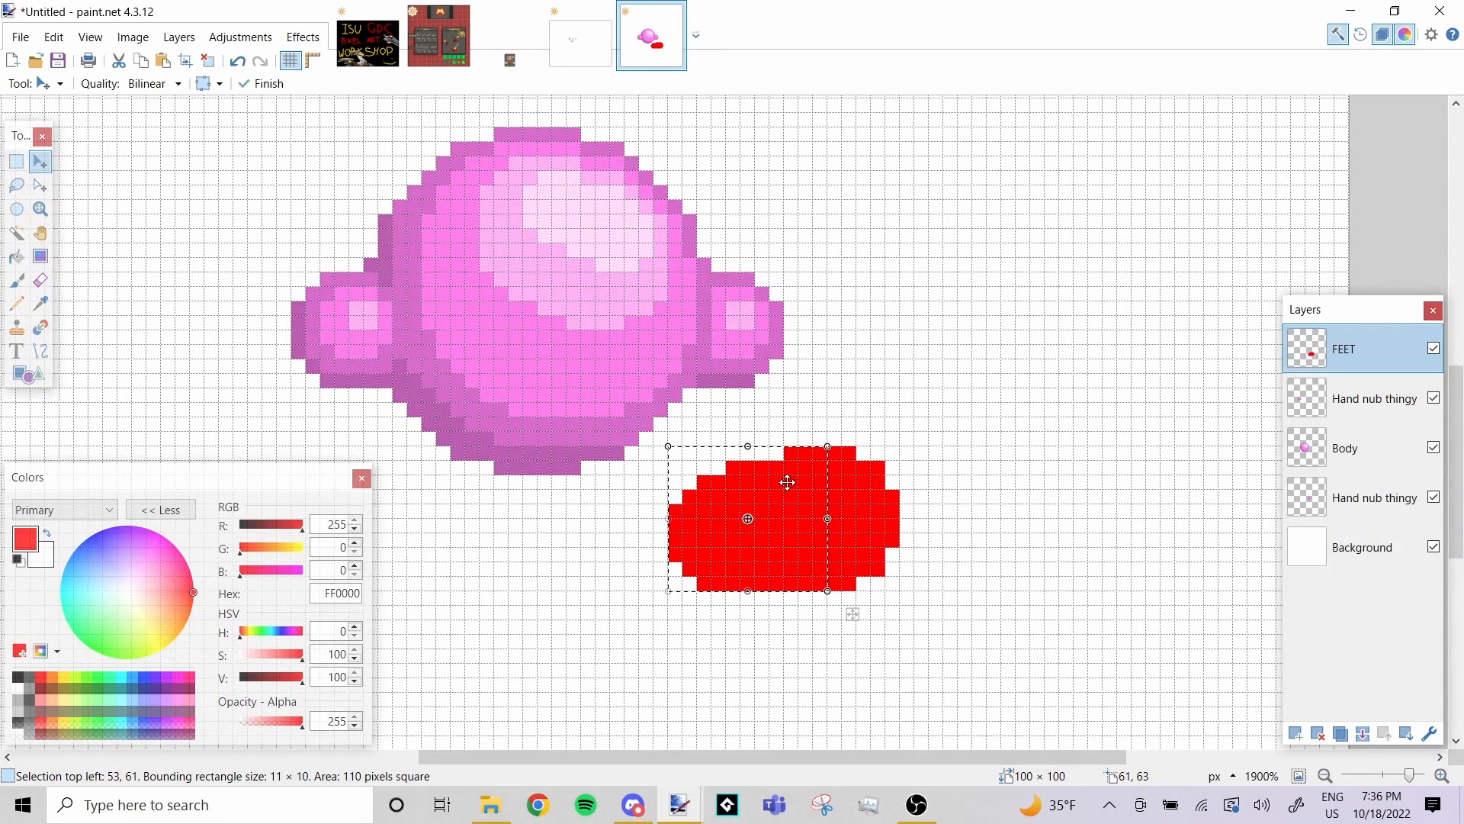
Flatten the foot by selecting its lower part with a 19 × 7 pixel rectangle, moving it up 1 pixel, and deselecting
click(16, 161)
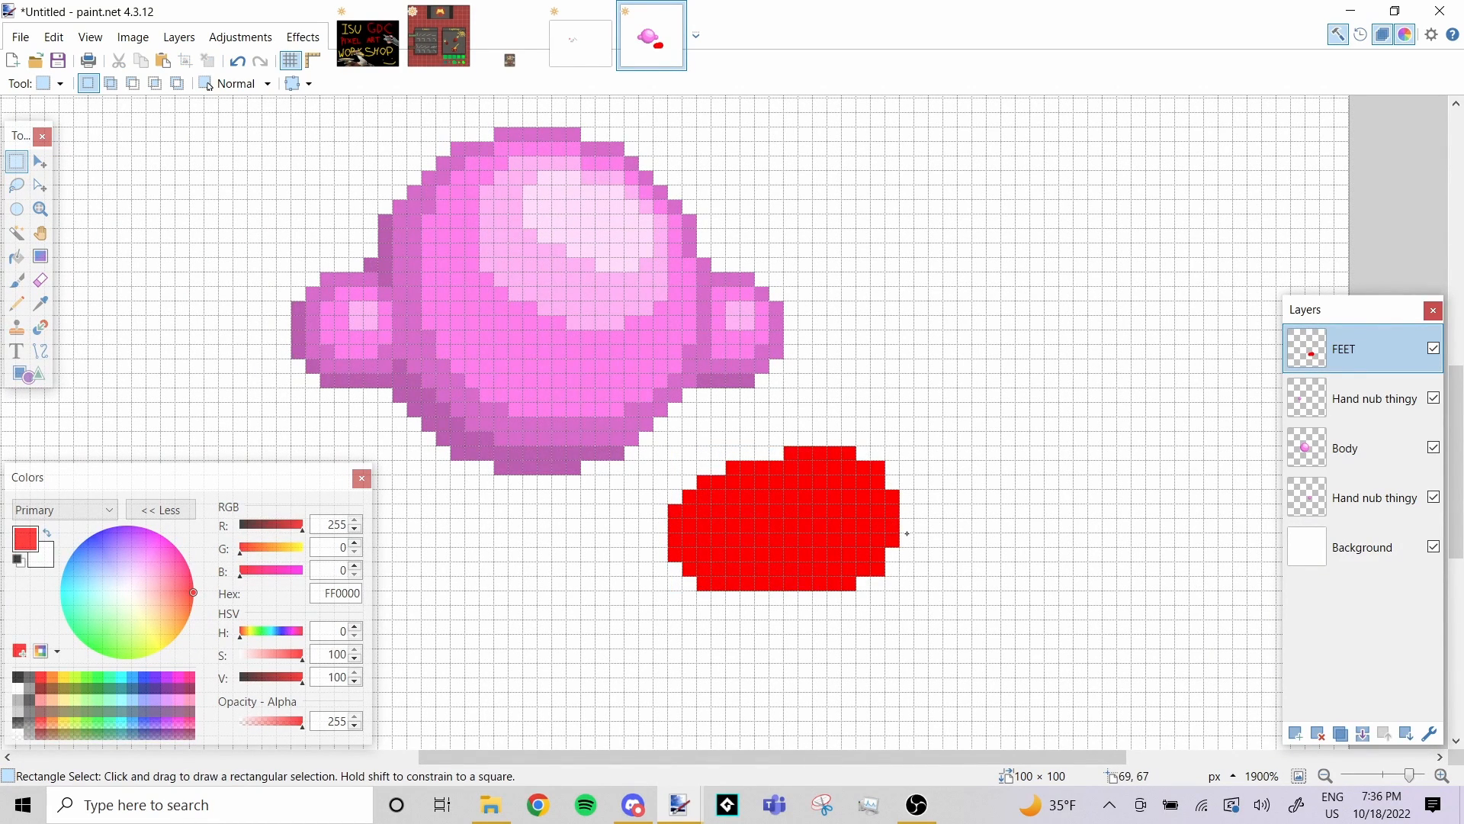
drag(911, 533, 650, 623)
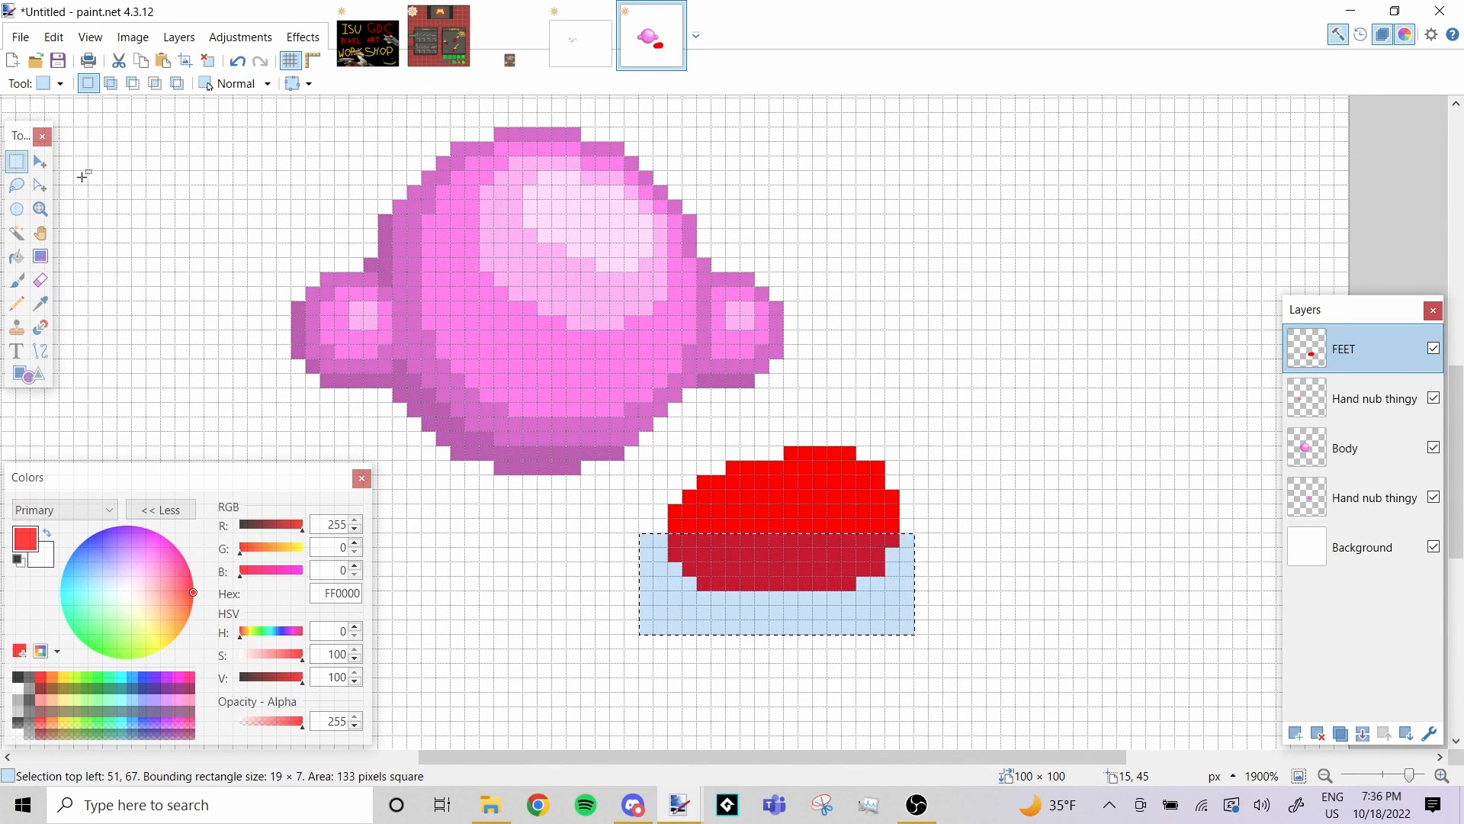
click(40, 160)
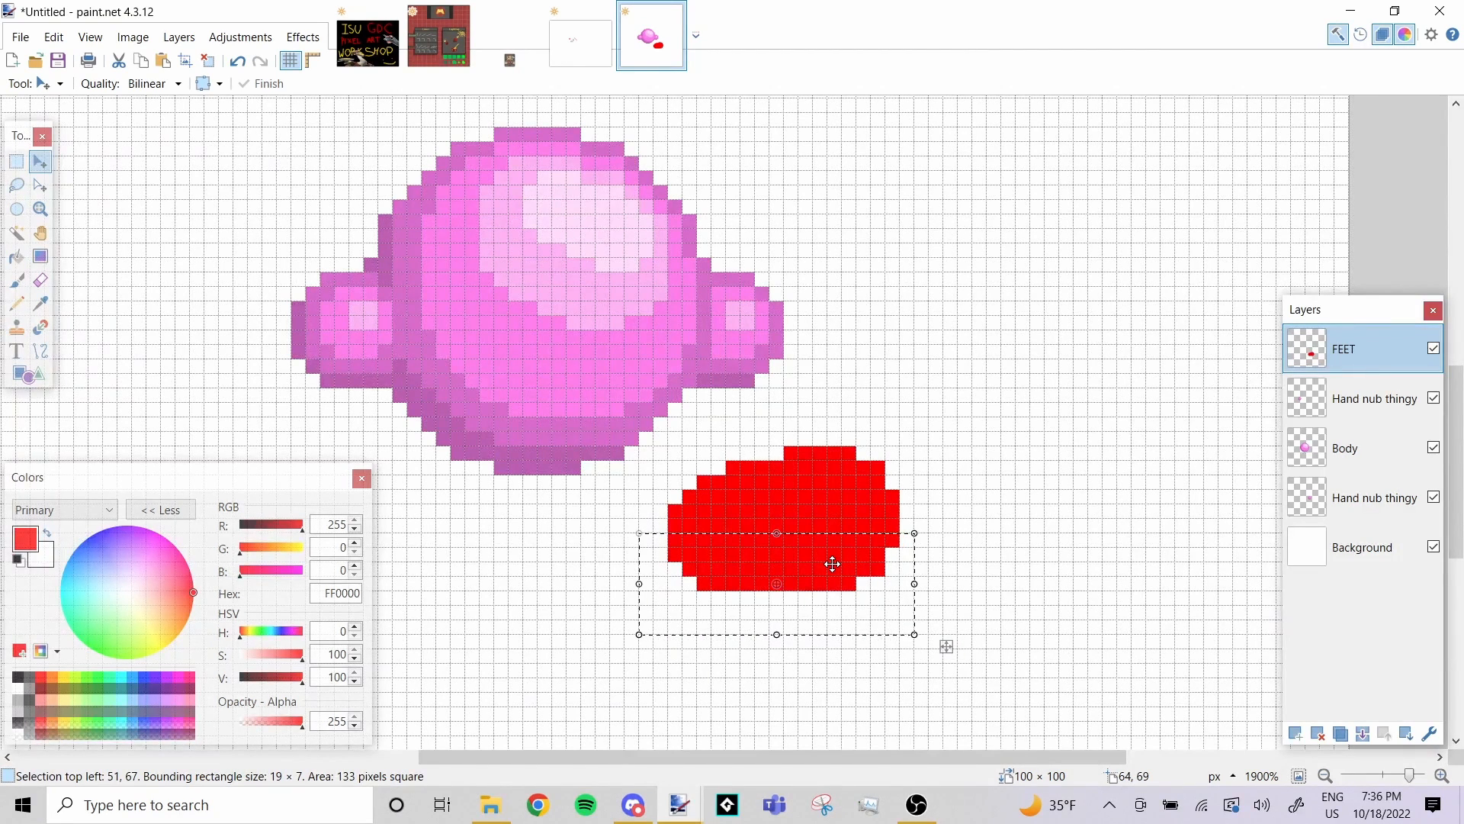
key(Up)
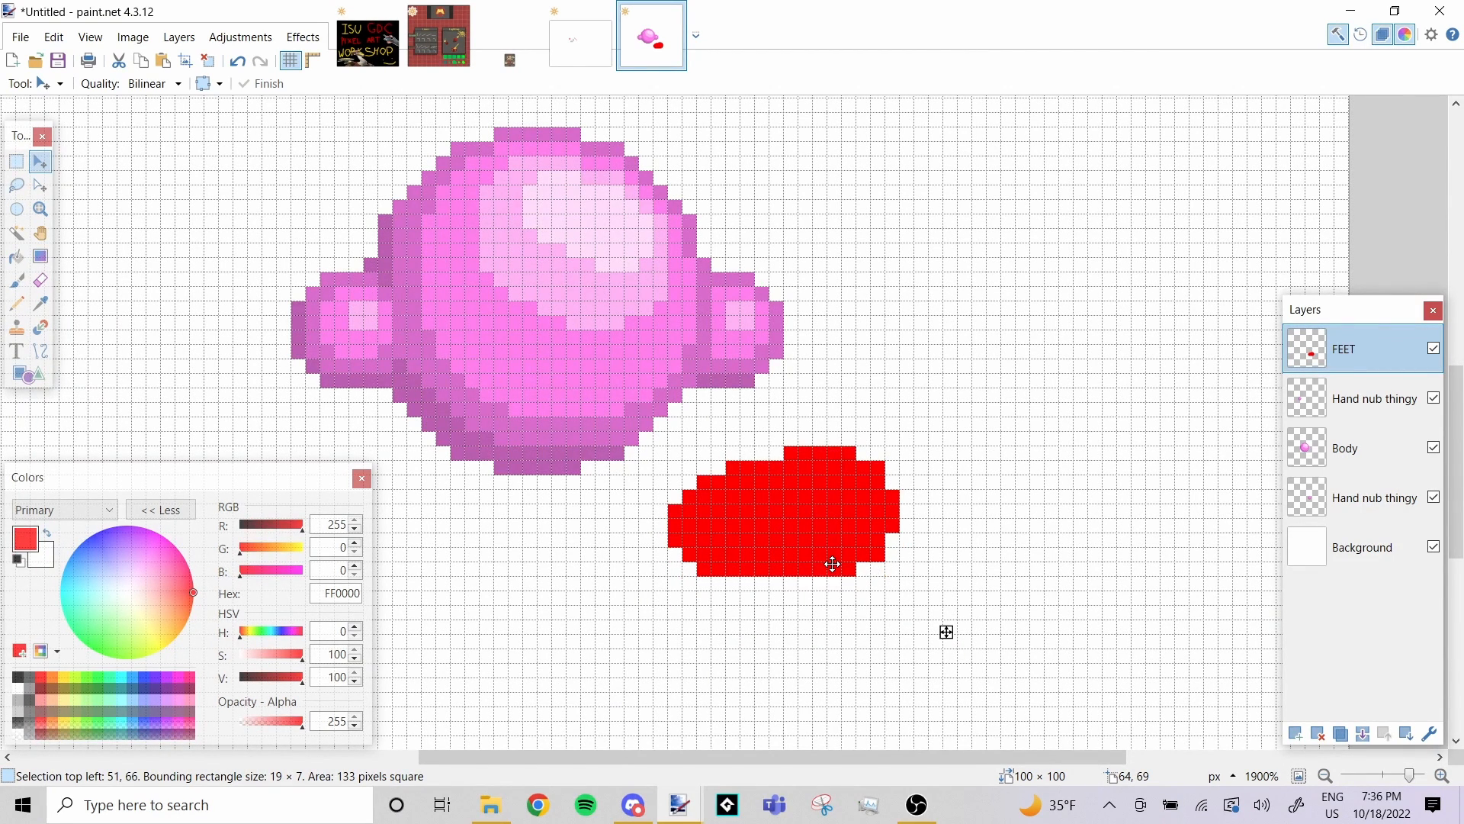
key(Down)
key(Up)
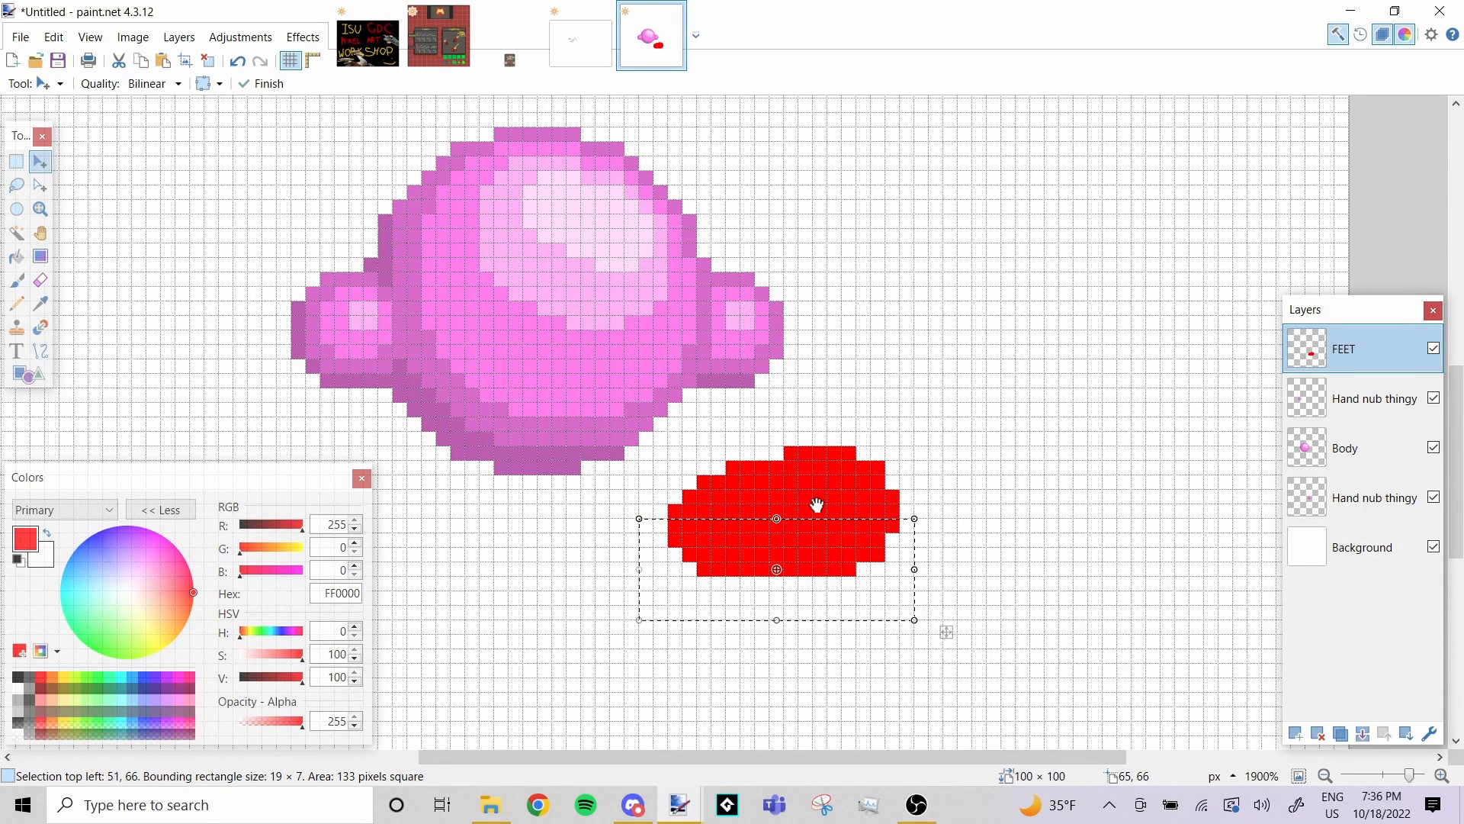
click(17, 162)
click(132, 238)
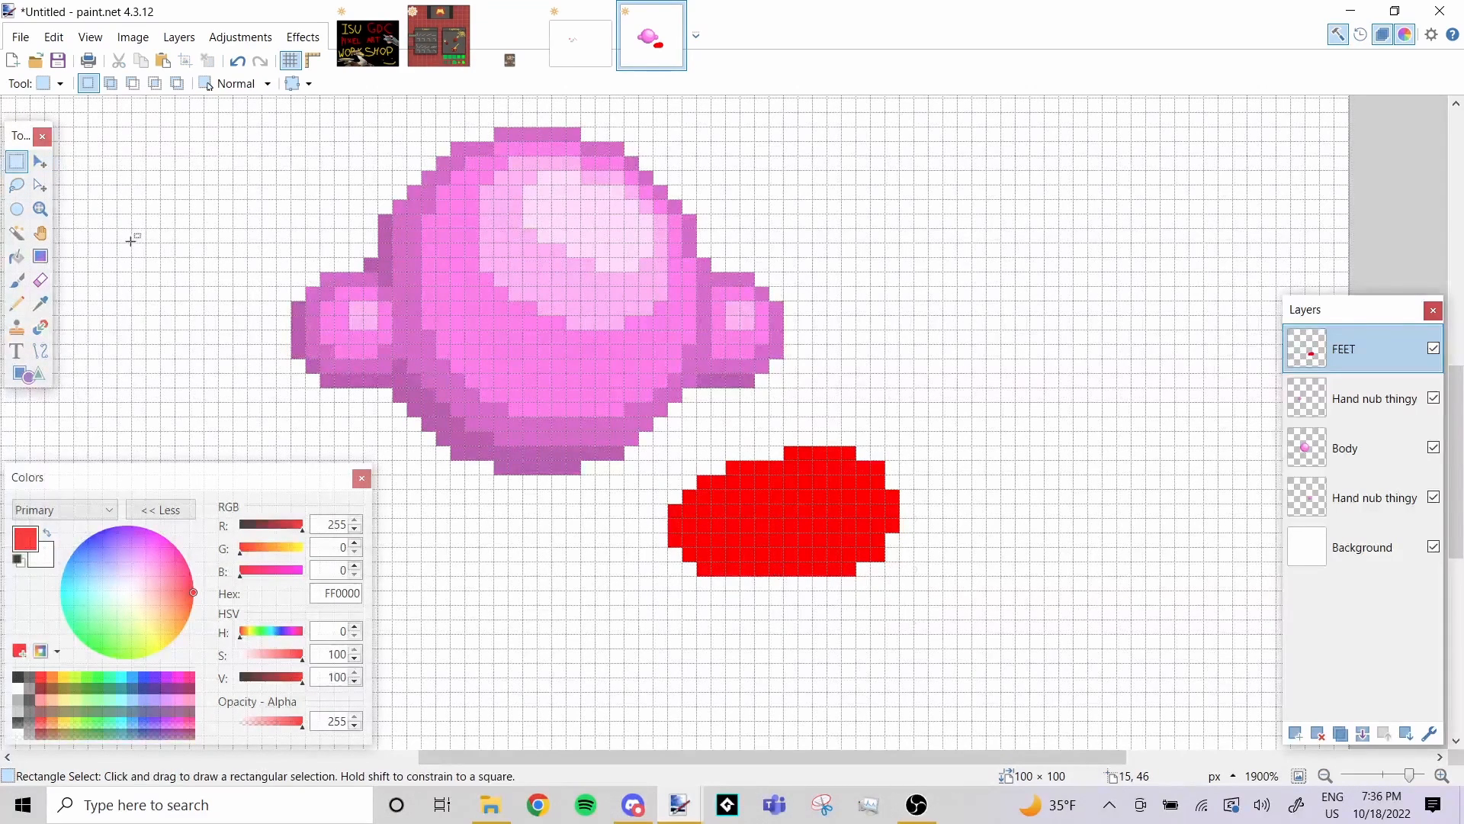
Fill out the right end of the foot with single red Pencil pixels at its upper and lower corners
click(16, 304)
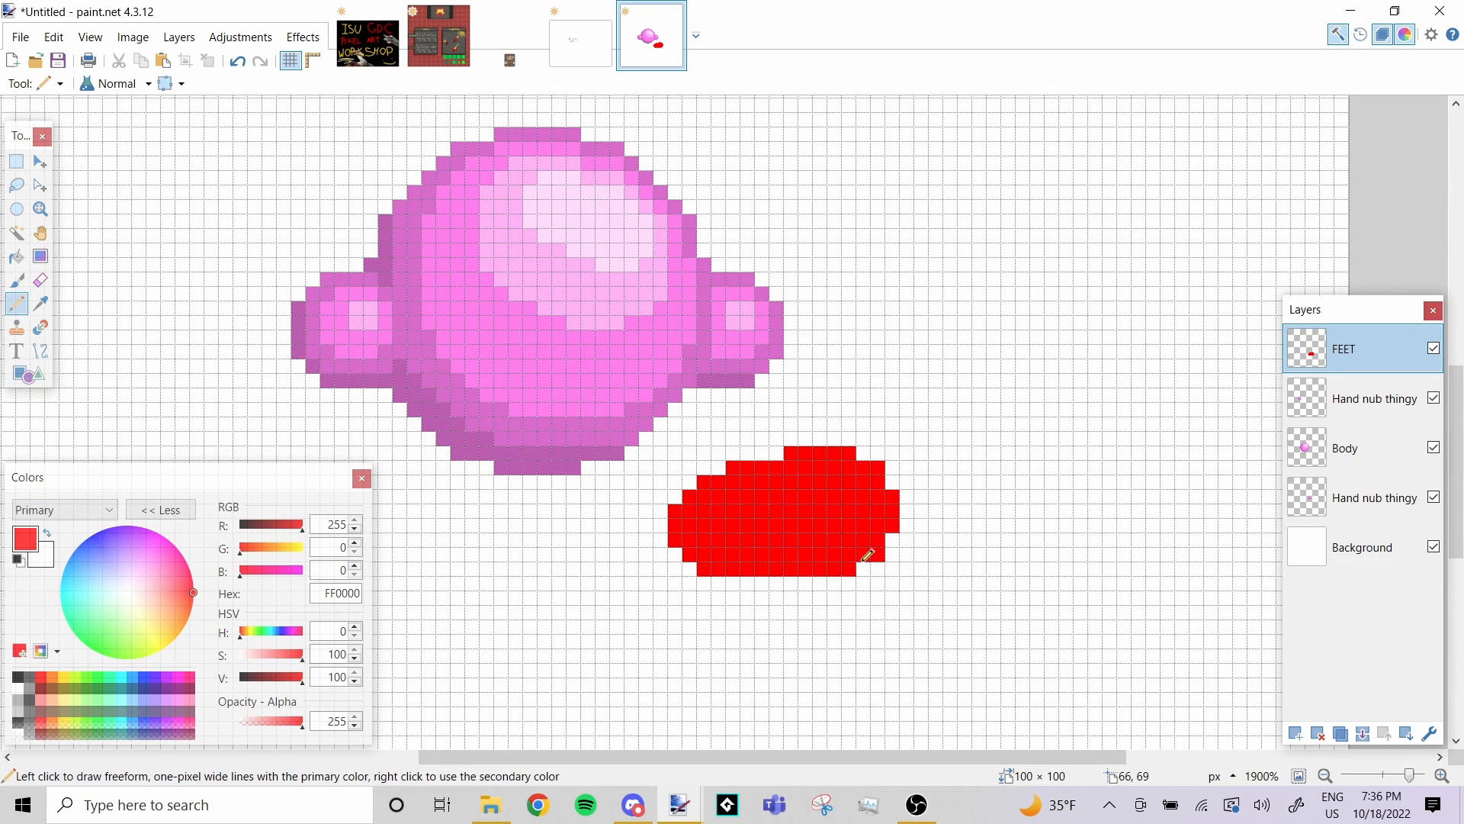
click(866, 452)
click(896, 537)
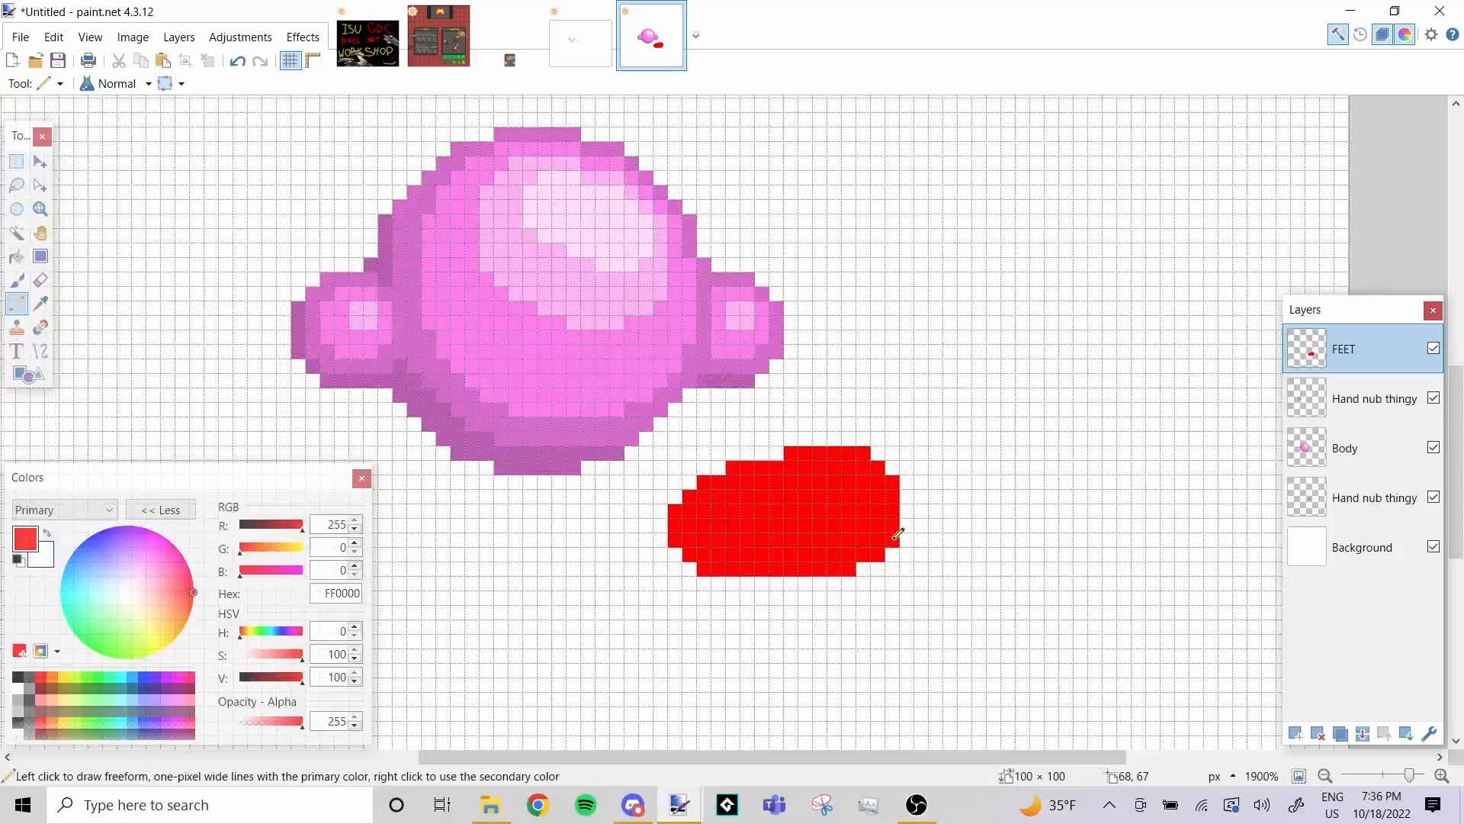
click(864, 568)
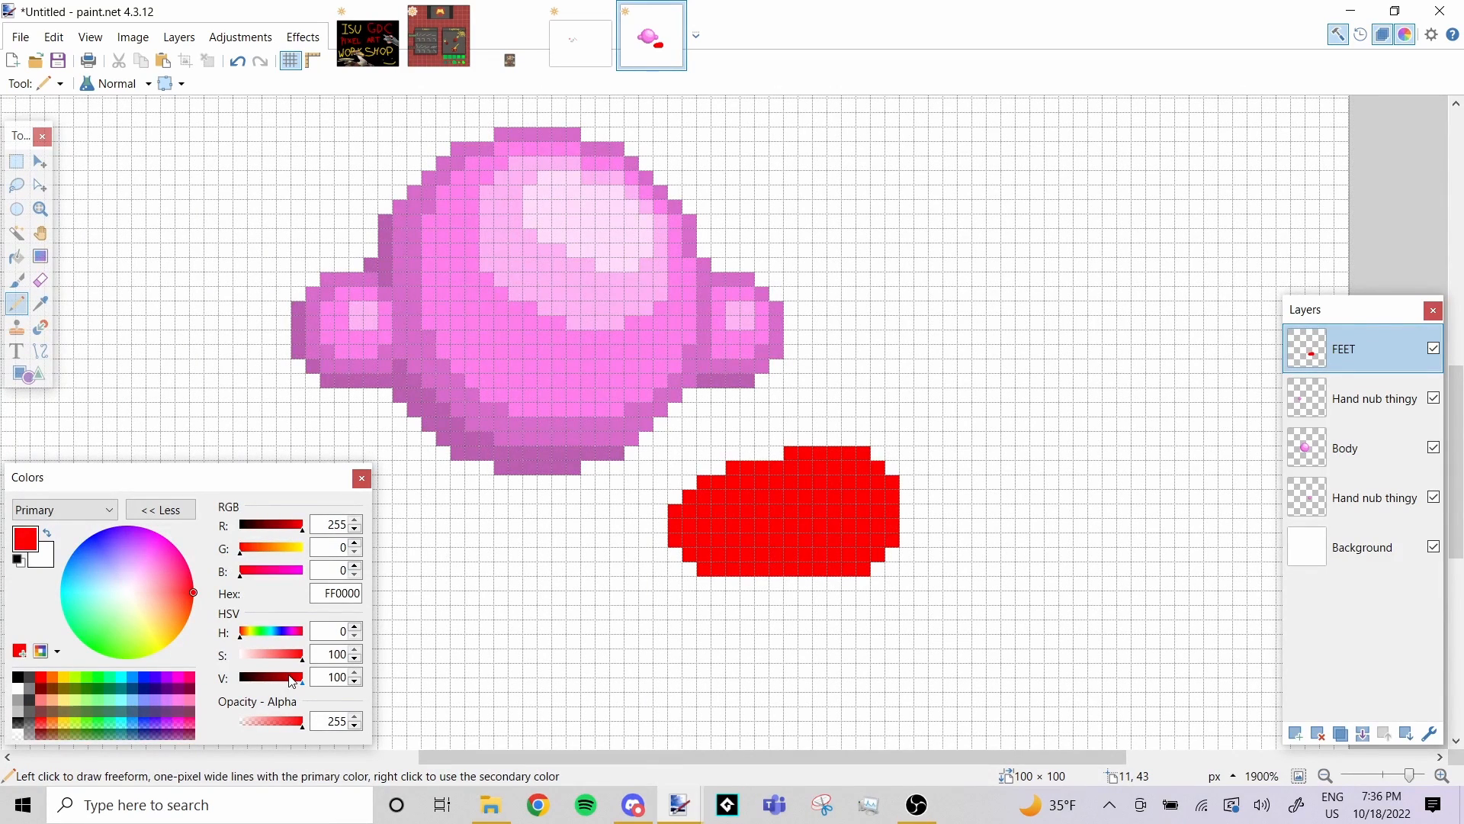
click(278, 677)
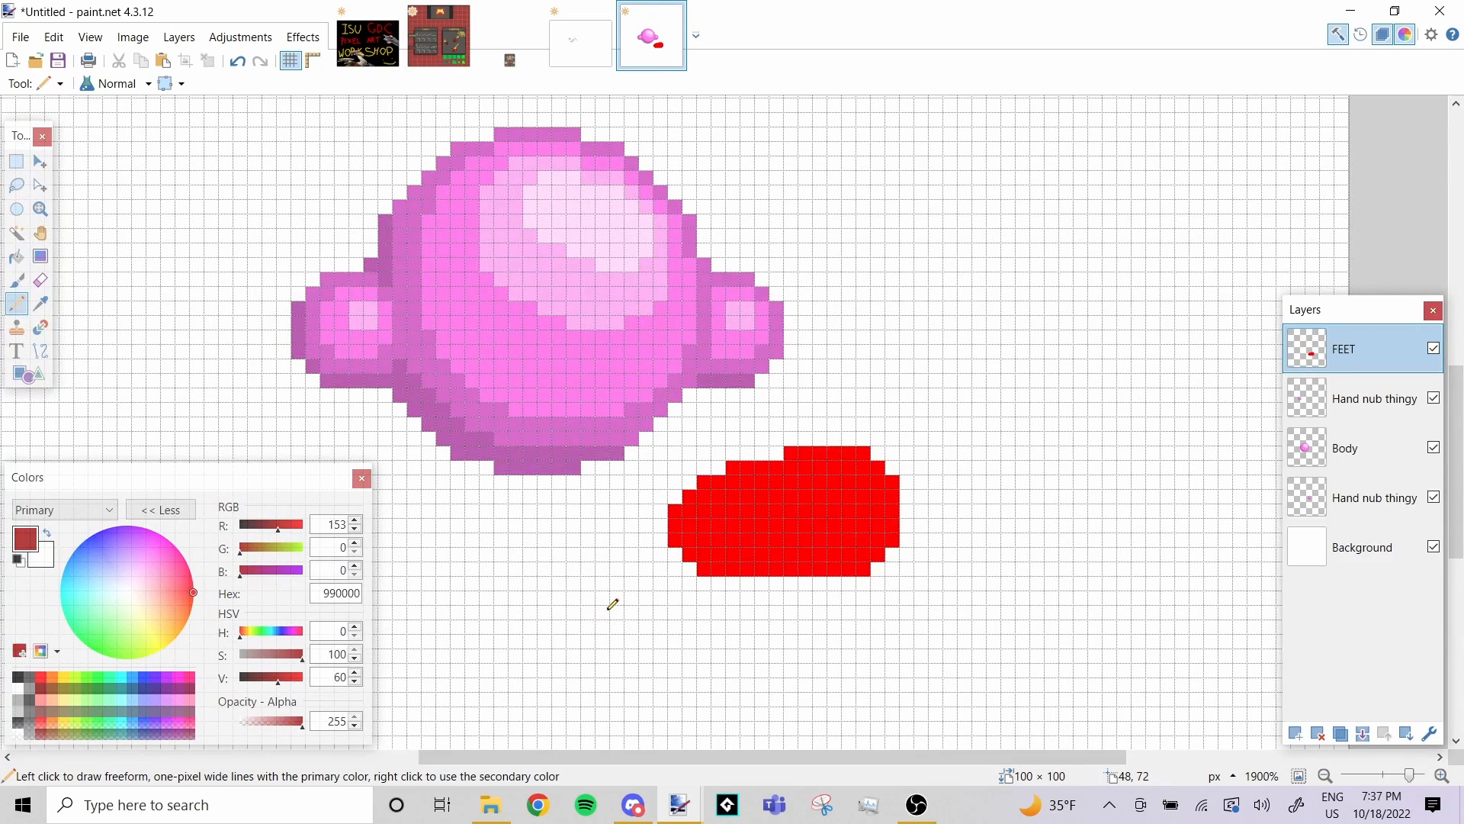
click(675, 510)
click(675, 525)
key(ctrl+z)
key(ctrl+z)
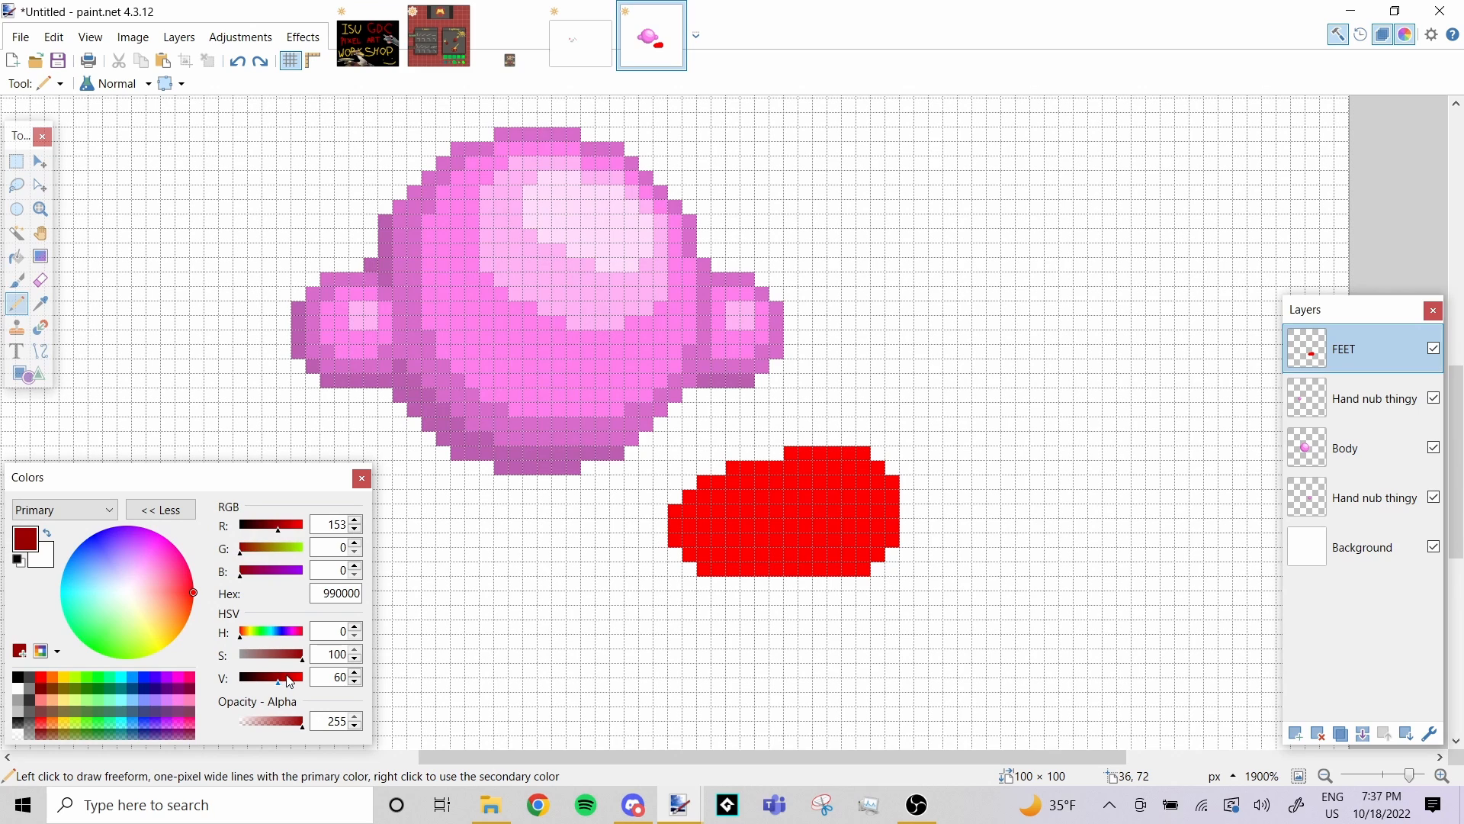
Set the primary color to dark red B20000 and shade the foot's left edge and bottom row with the Pencil
click(287, 677)
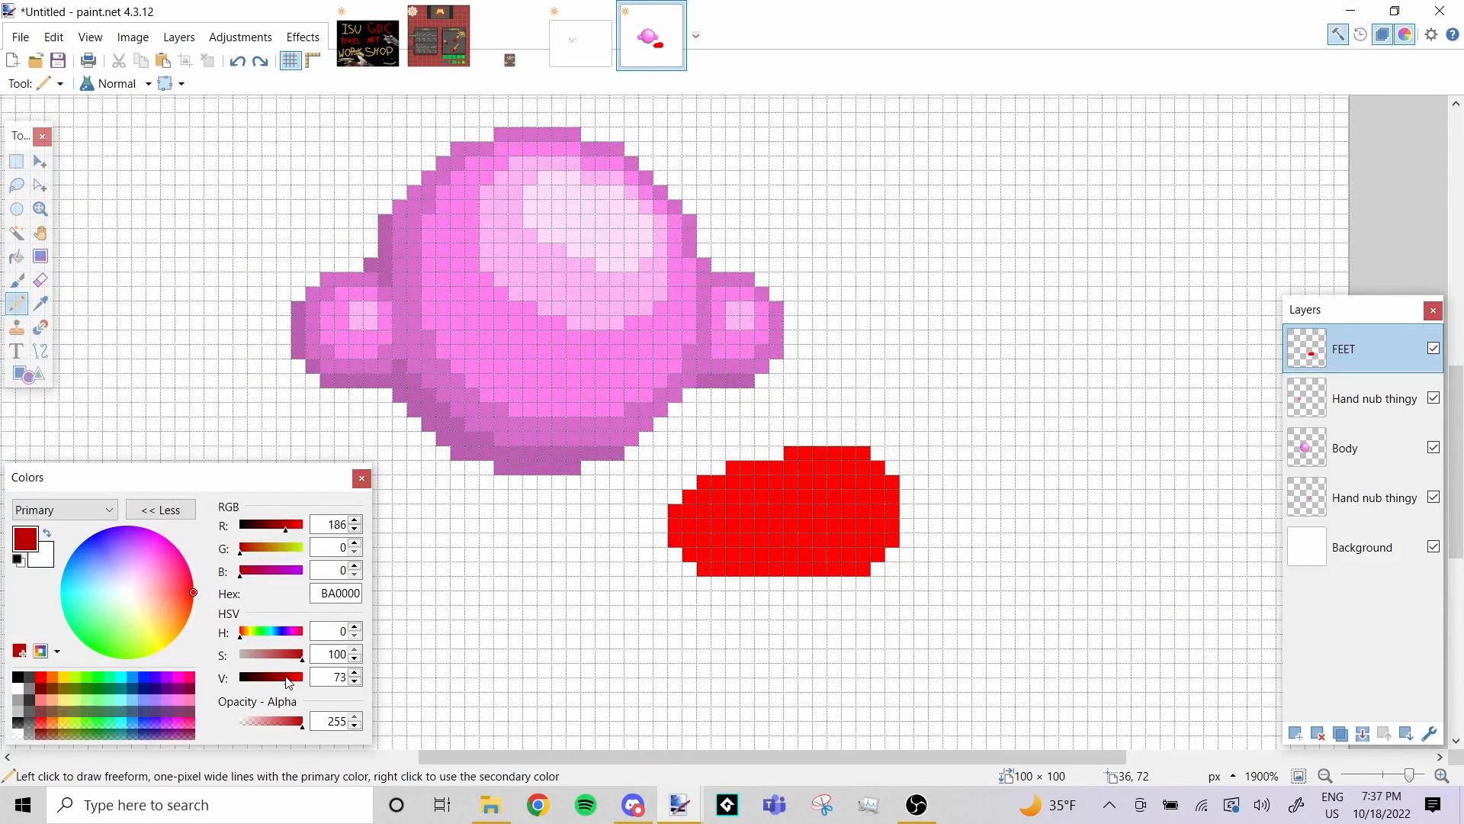
drag(288, 683, 286, 681)
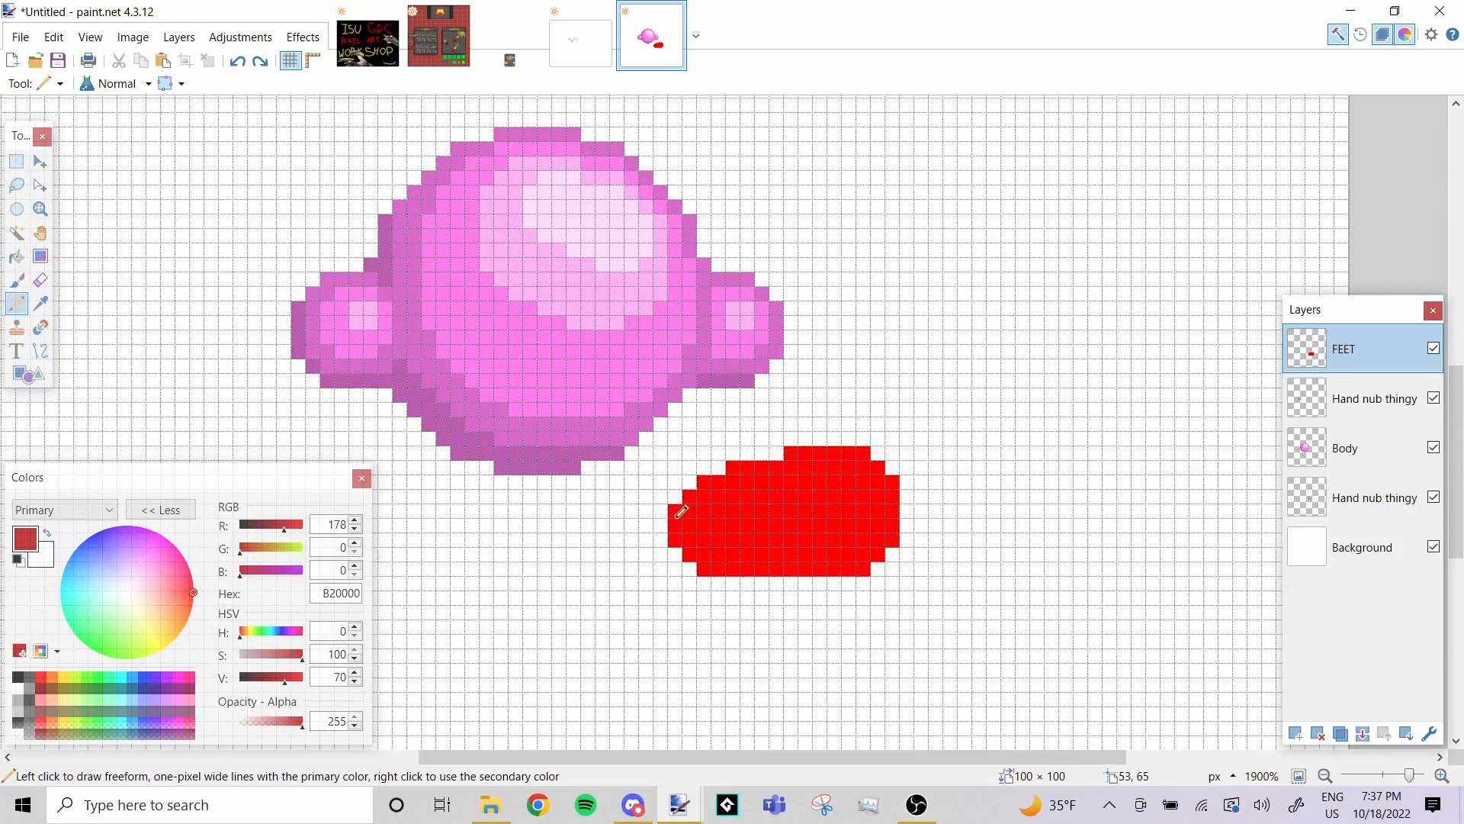
mouse_move(681, 512)
mouse_down()
mouse_move(707, 567)
mouse_move(865, 562)
mouse_up()
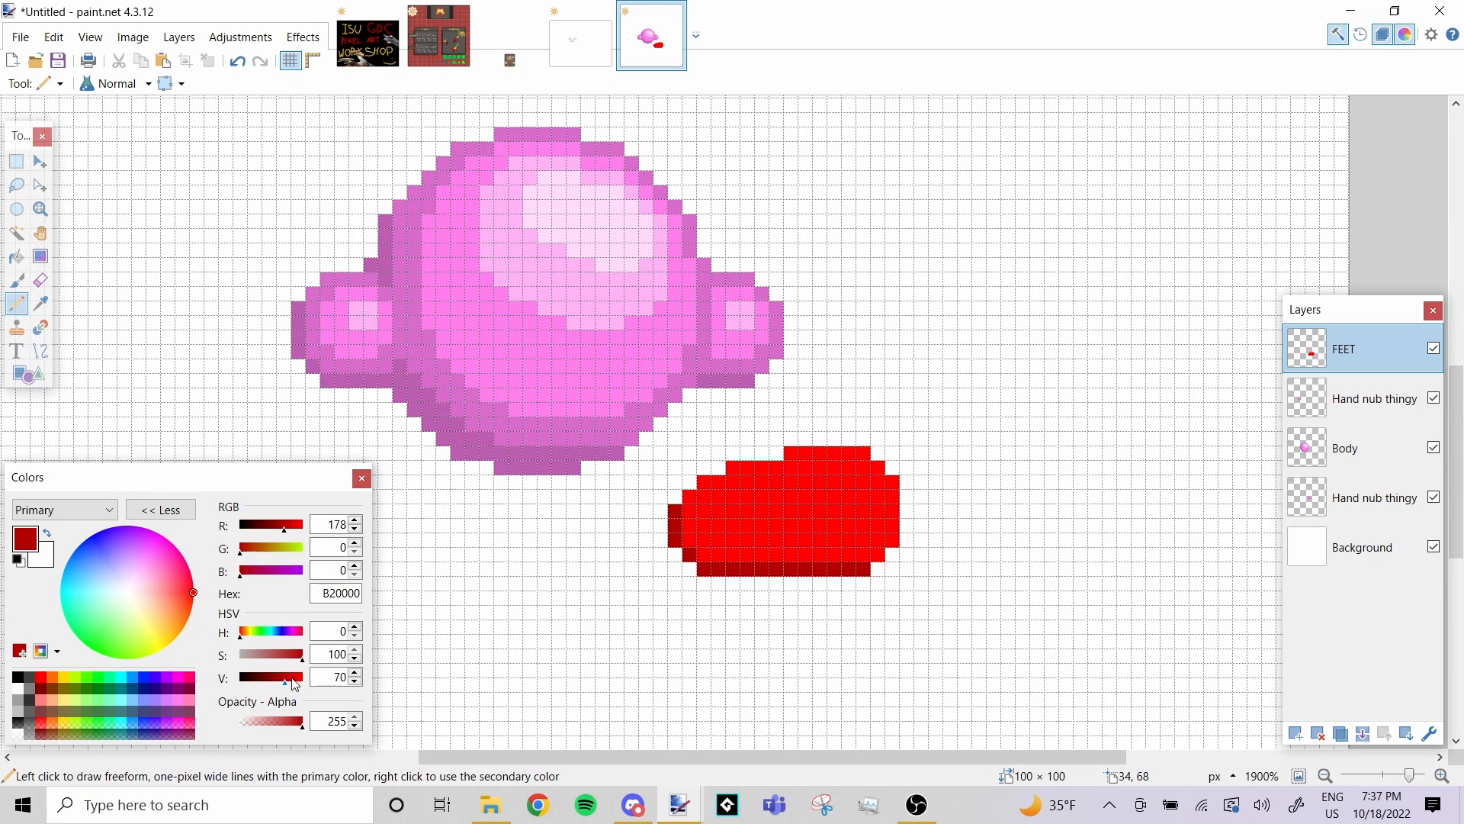
Set the color to D30000 and pencil a row above the dark bottom shading and along the foot's top and right edges
drag(296, 684, 296, 683)
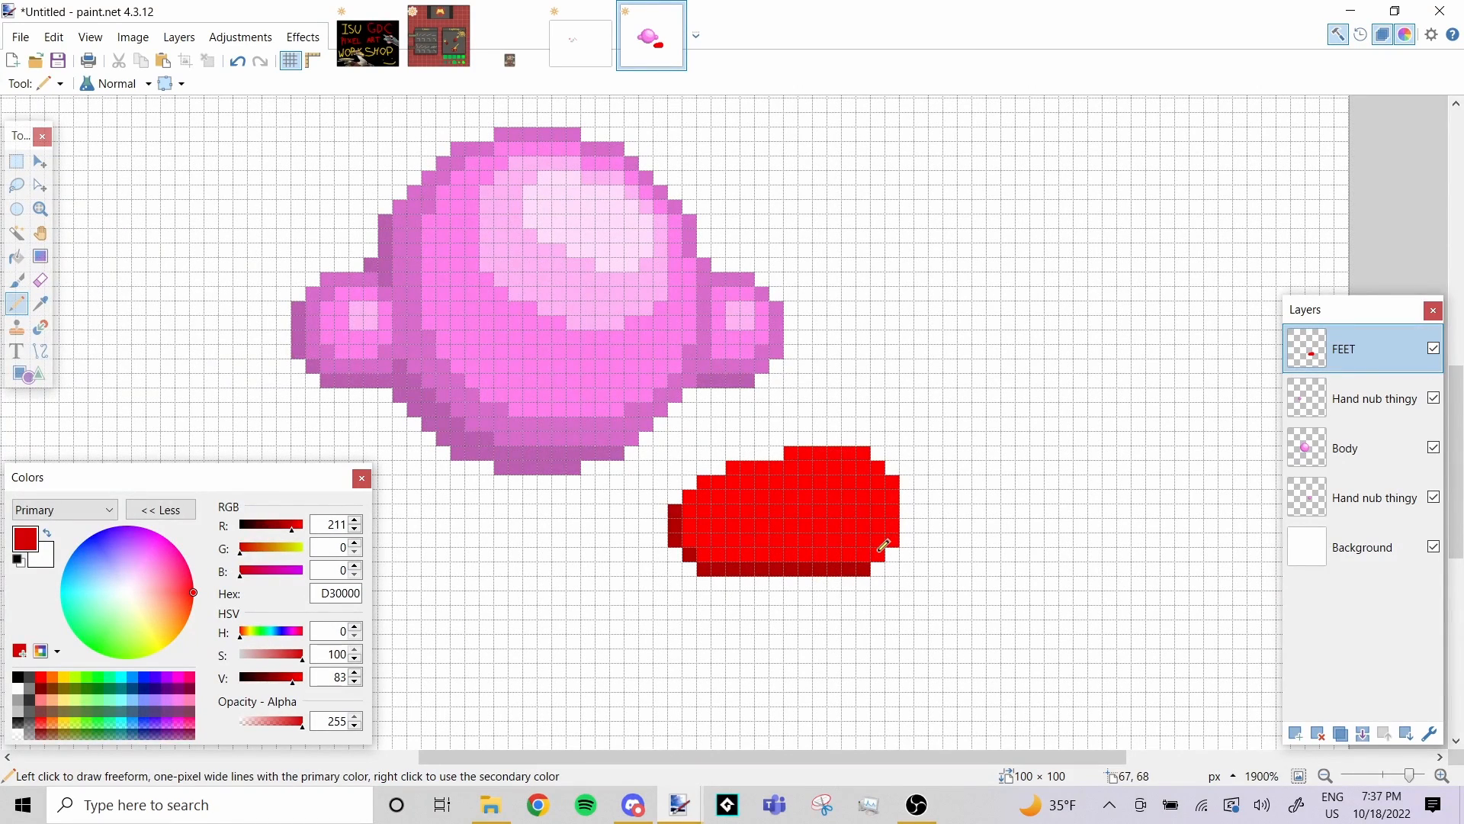
mouse_move(884, 546)
mouse_down()
mouse_move(712, 543)
mouse_move(692, 526)
mouse_move(694, 494)
mouse_up()
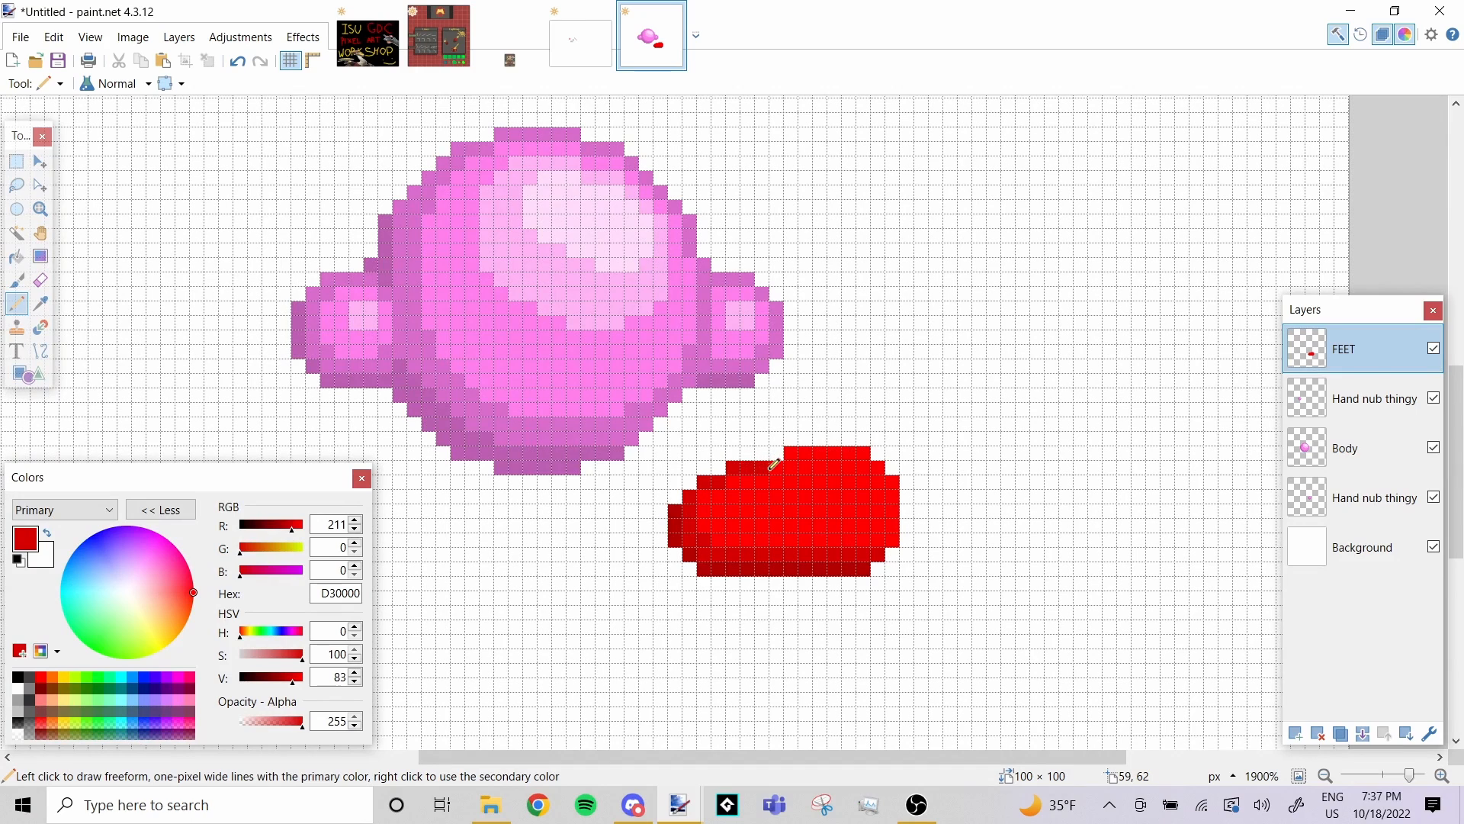
mouse_move(813, 446)
mouse_down()
mouse_move(876, 454)
mouse_move(893, 479)
mouse_move(889, 529)
mouse_up()
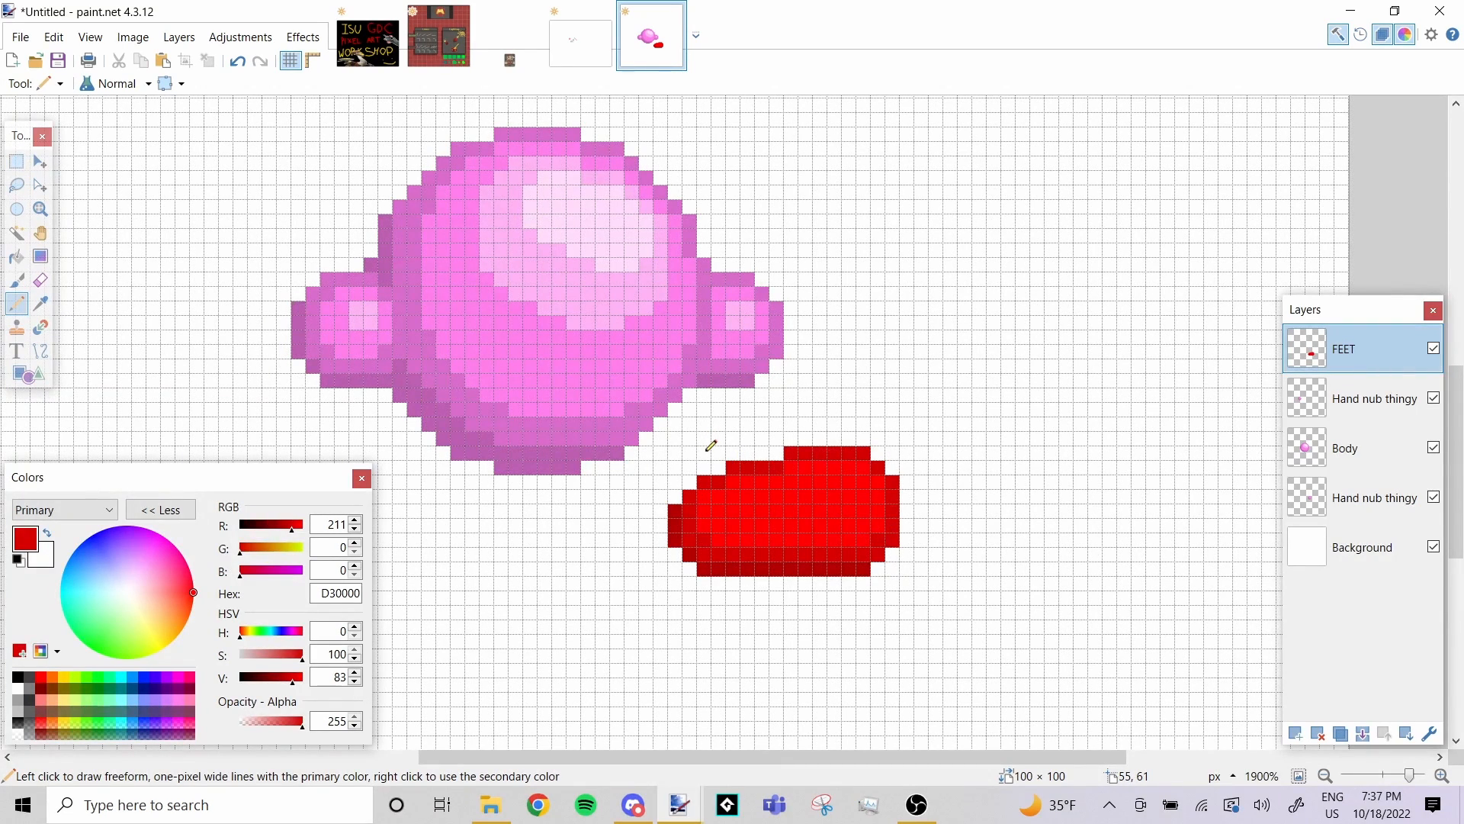
Set the color to light red FF6060 and pencil a filled highlight across the upper right part of the foot
click(292, 678)
drag(296, 685, 320, 684)
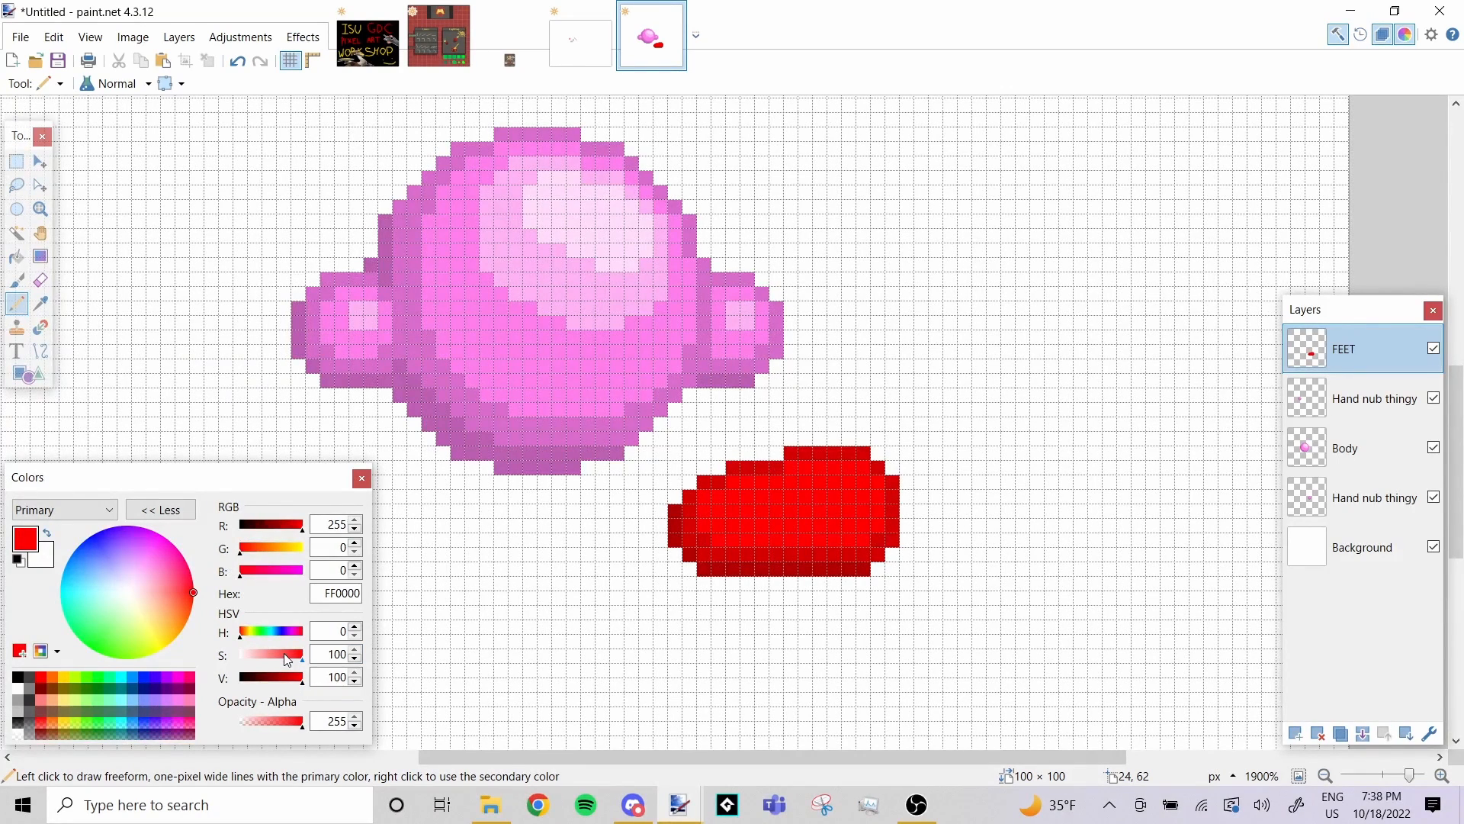
drag(288, 661, 282, 660)
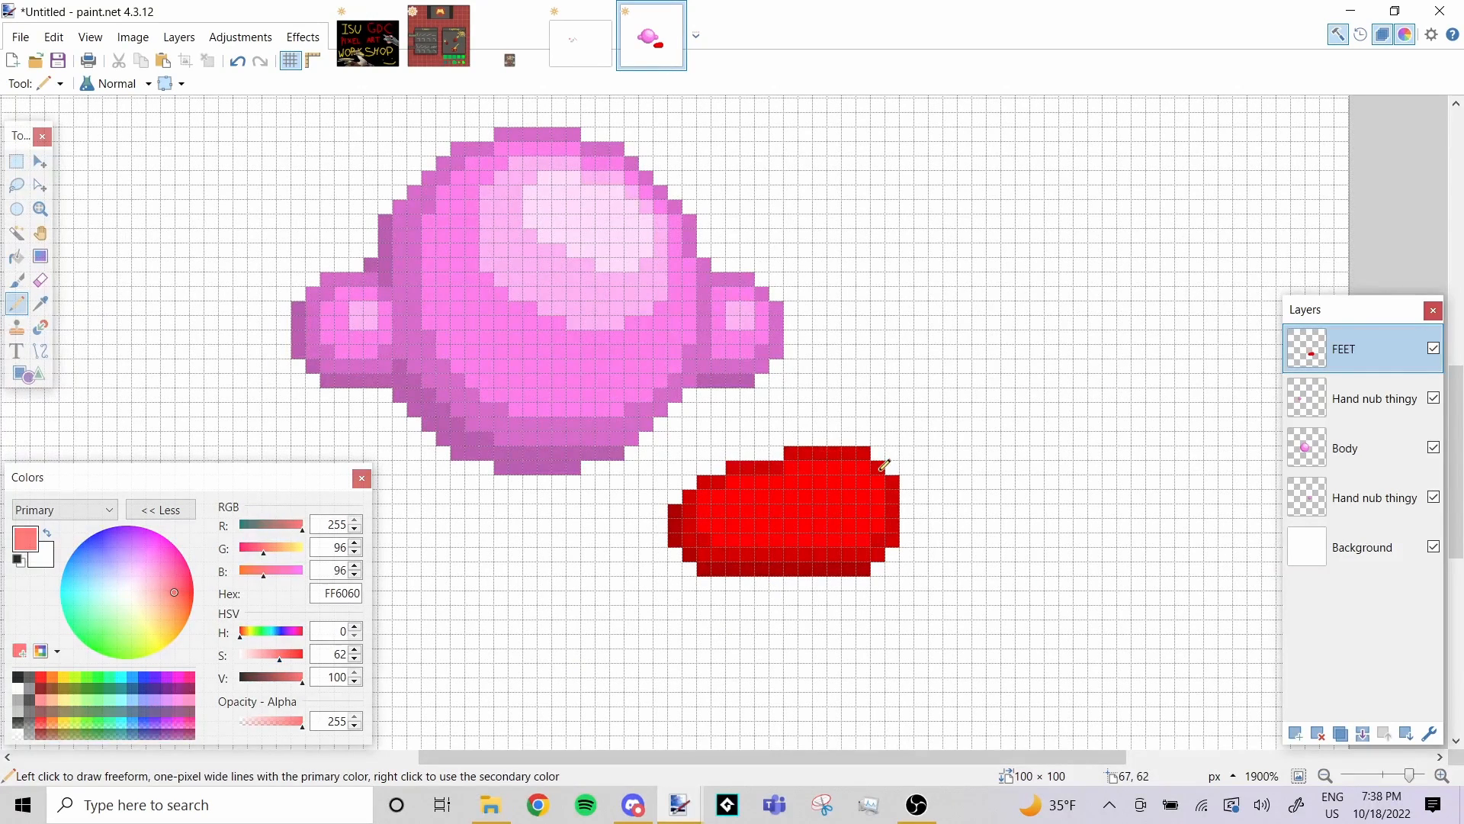
mouse_move(849, 482)
mouse_down()
mouse_move(863, 496)
mouse_move(827, 482)
mouse_move(755, 493)
mouse_up()
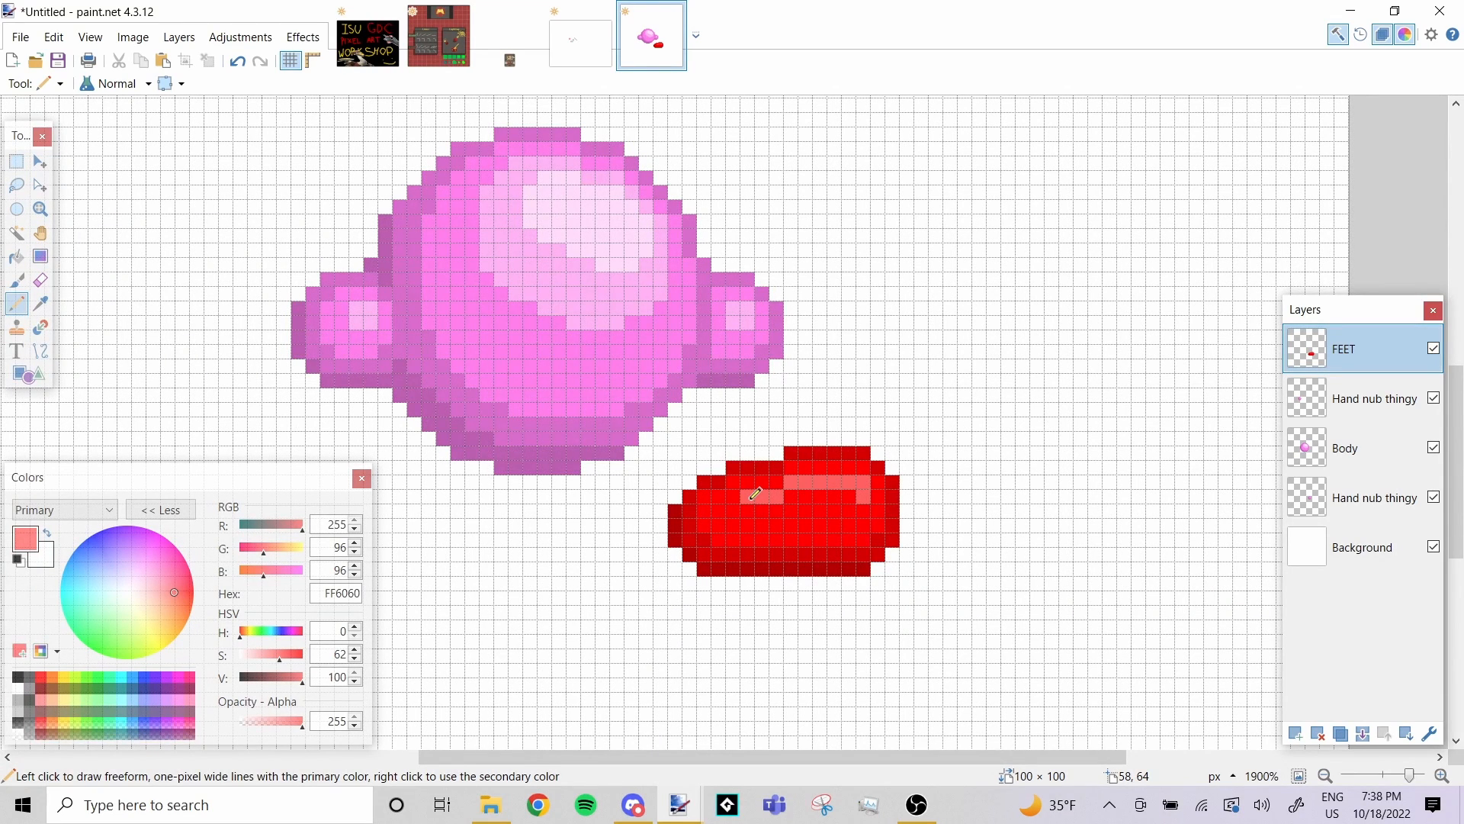
click(848, 510)
mouse_move(847, 504)
mouse_down()
mouse_move(775, 514)
mouse_move(784, 500)
mouse_up()
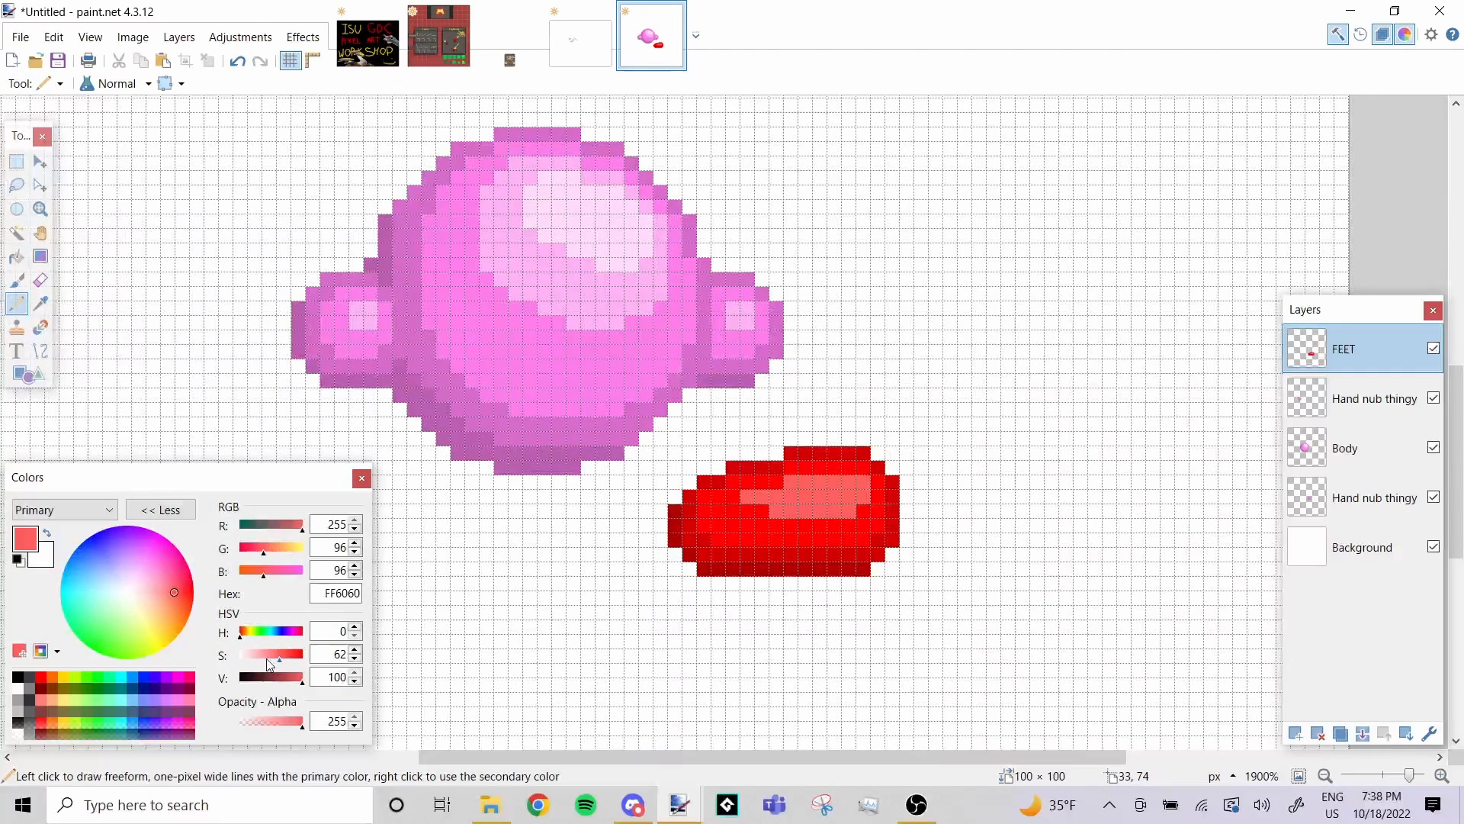
Set the color to FF9E9E and pencil a brighter spot over the right end of the foot's highlight
click(268, 656)
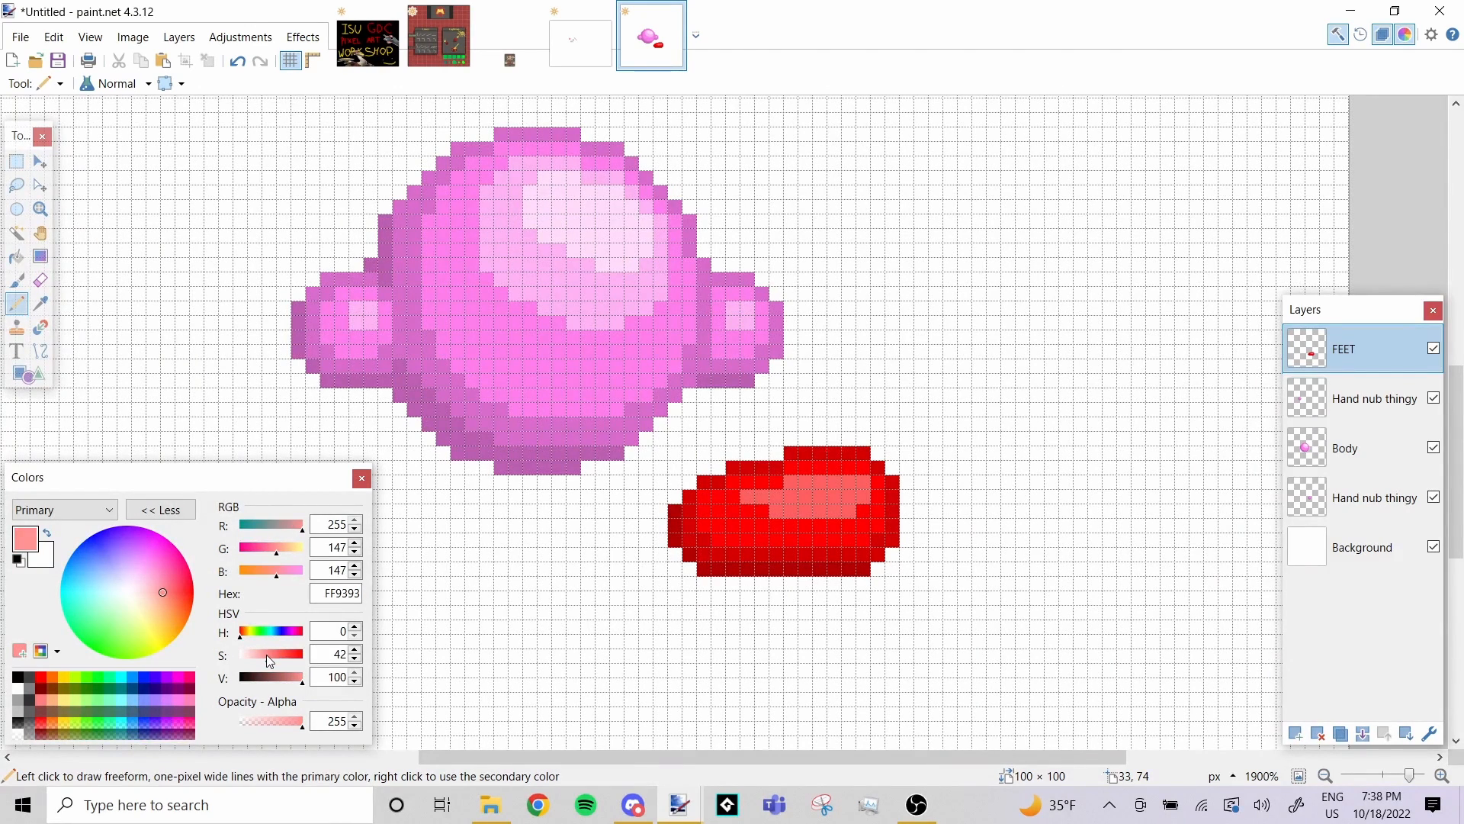
click(264, 661)
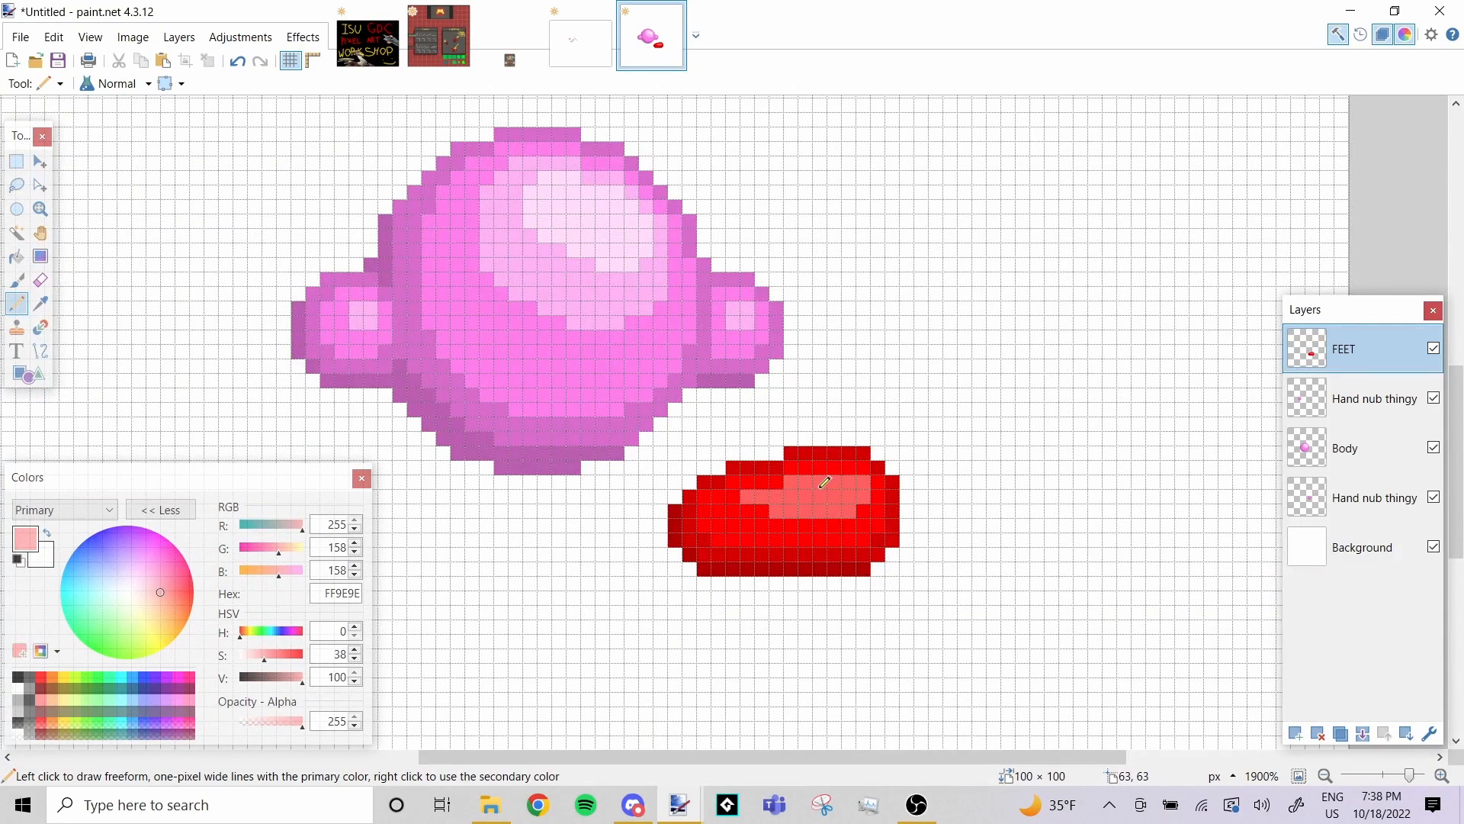
mouse_move(824, 482)
mouse_down()
mouse_move(835, 495)
mouse_move(869, 481)
mouse_move(807, 481)
mouse_up()
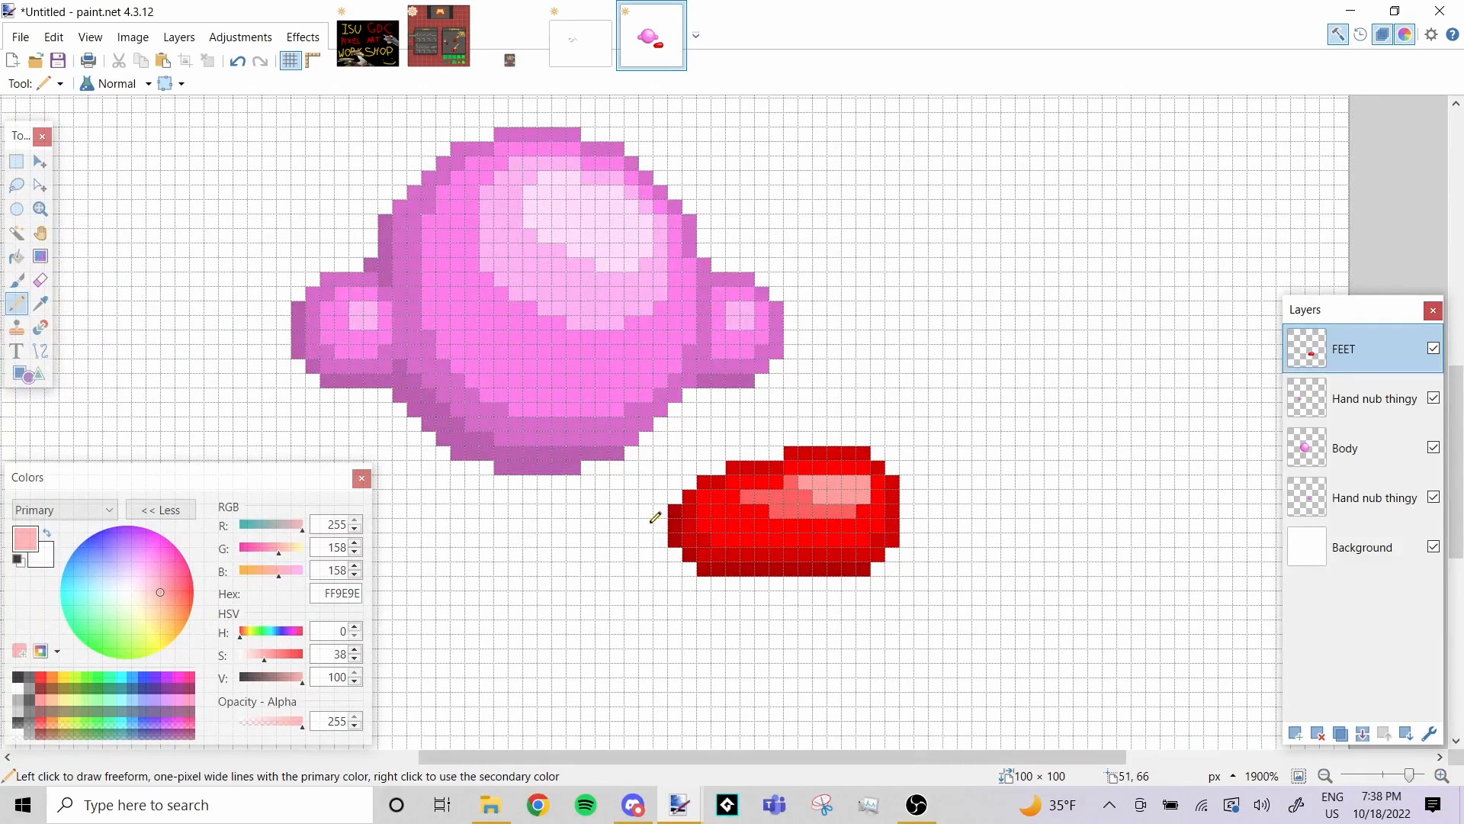
Select the whole 16 × 9 pixel foot and move it under the body's lower left, with the selection's top-left corner at 26, 58
click(17, 161)
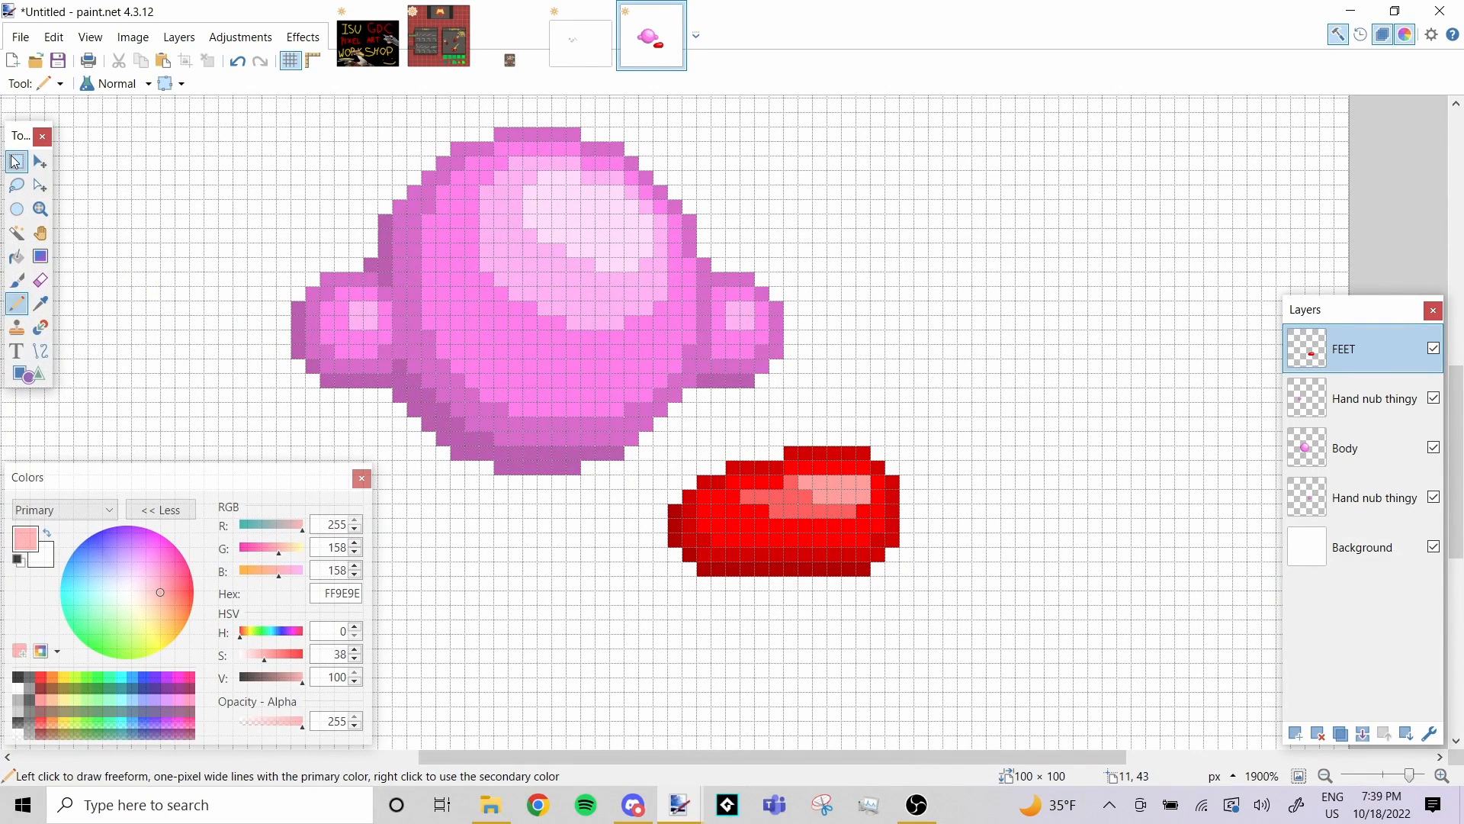
drag(668, 447, 902, 577)
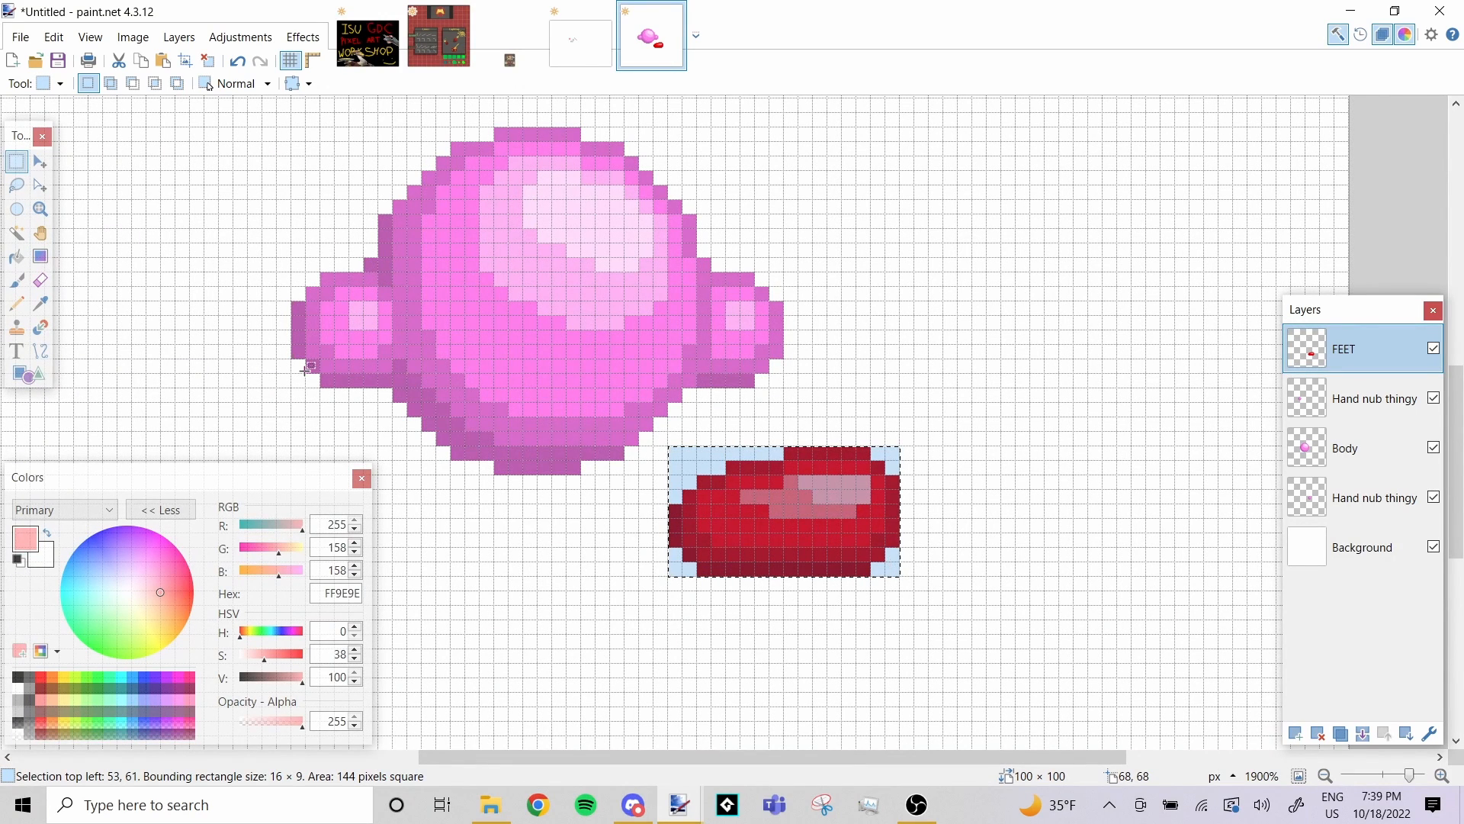
click(38, 163)
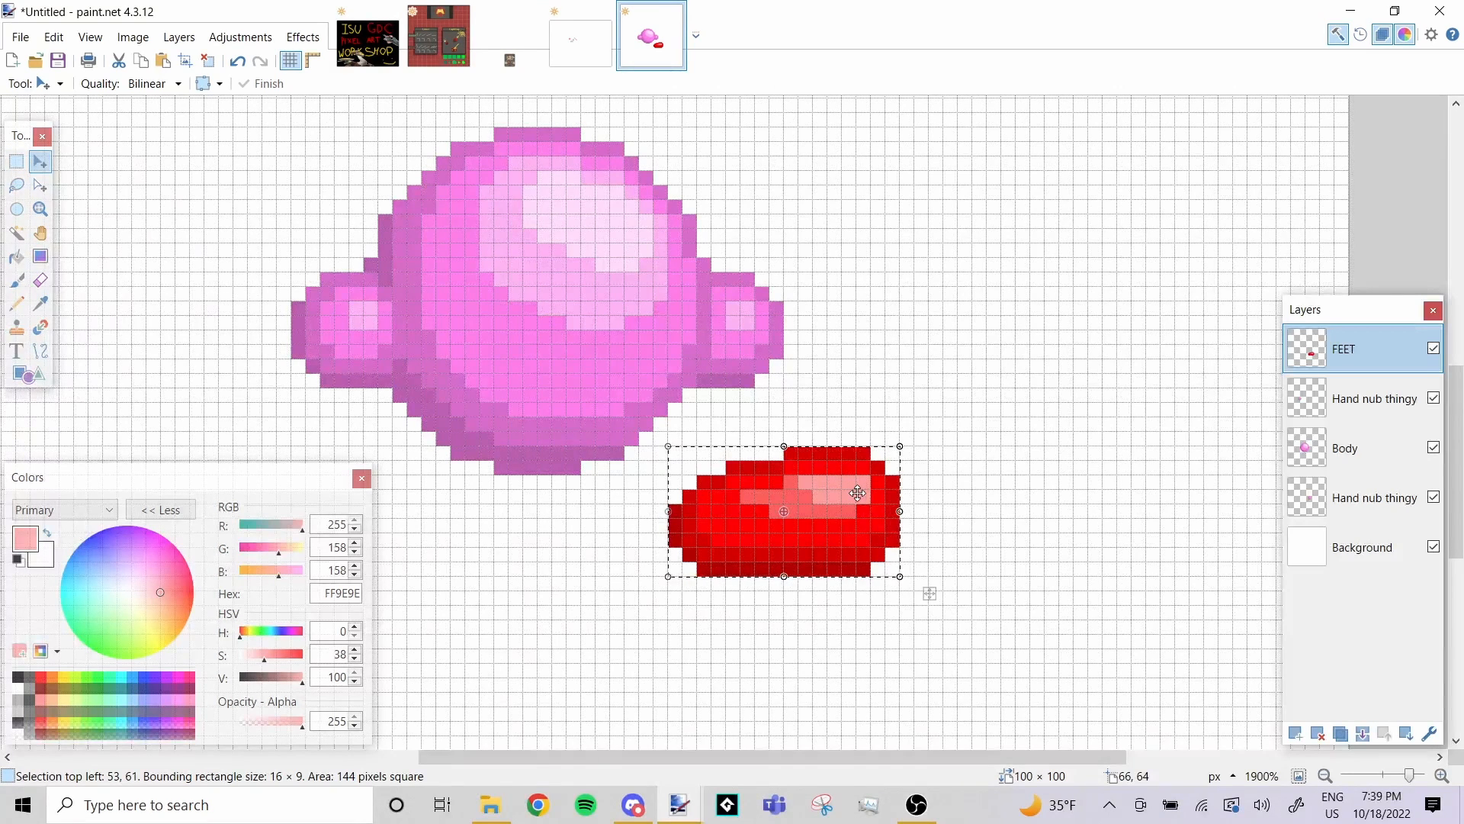
drag(857, 486, 510, 437)
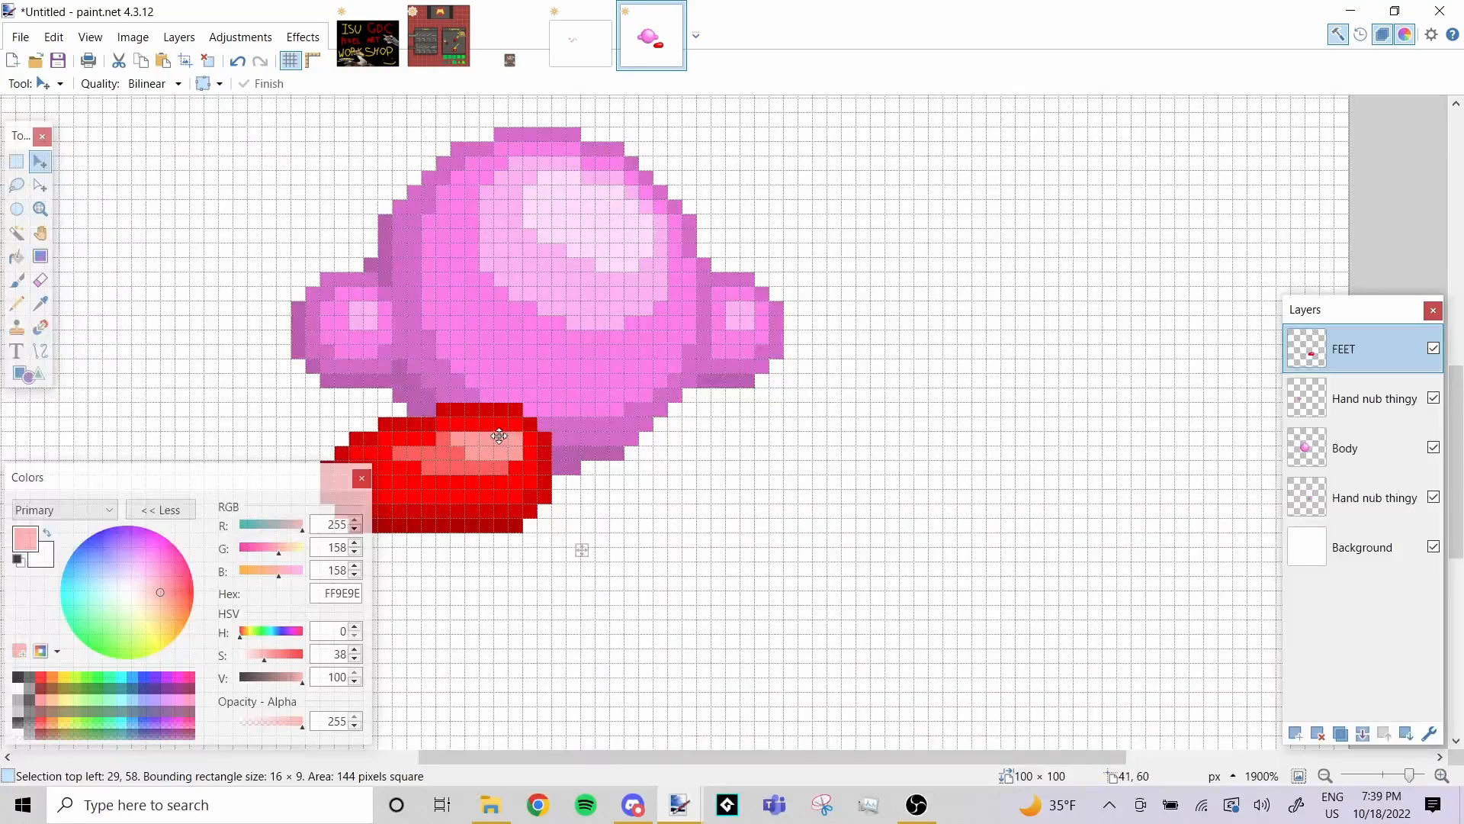
drag(510, 437, 465, 442)
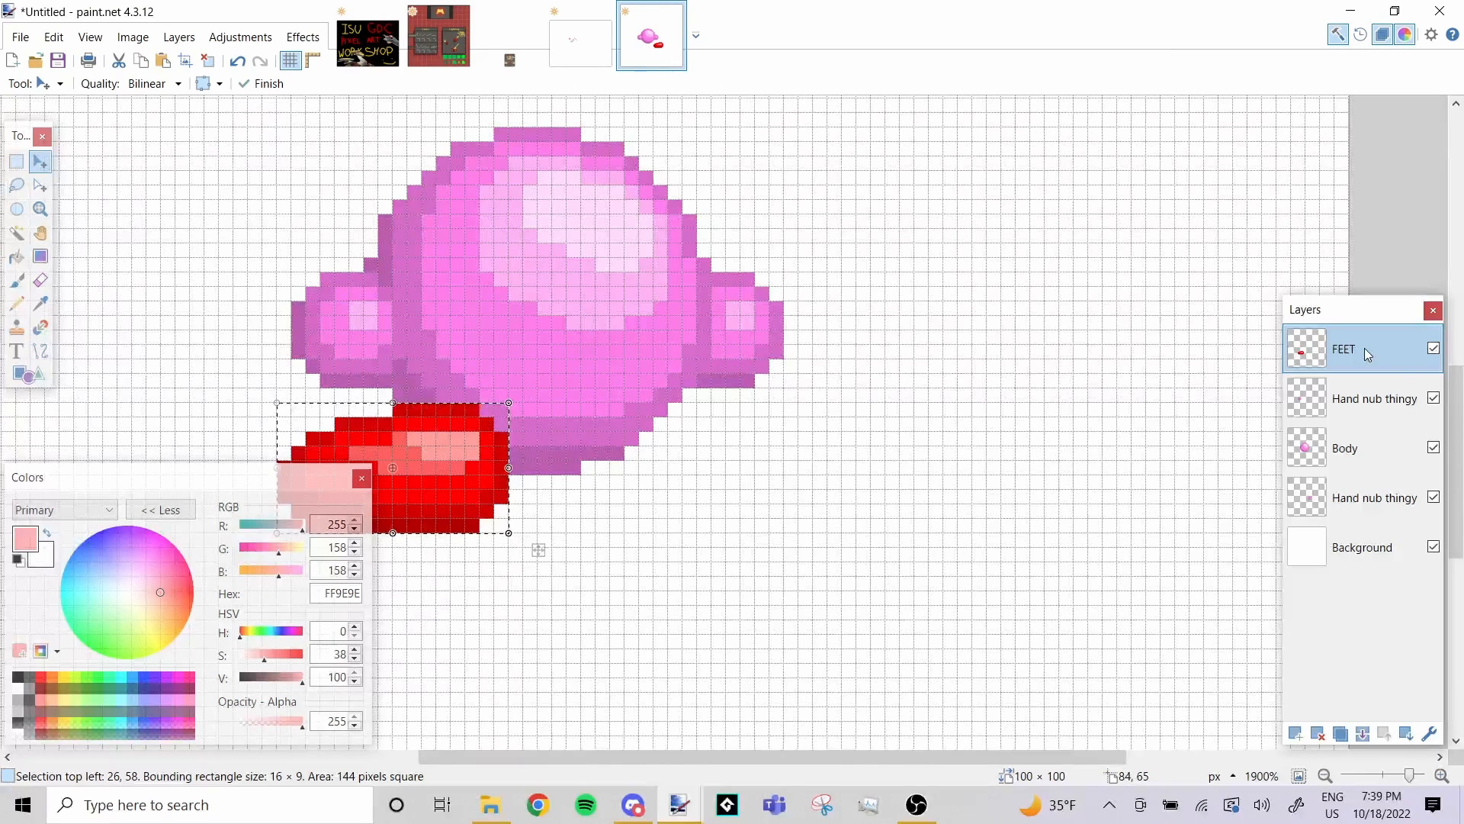
Move the FEET layer directly above Background, behind the body and hand layers, and shift the foot's selection to top-left 27, 58
drag(1366, 358, 1365, 569)
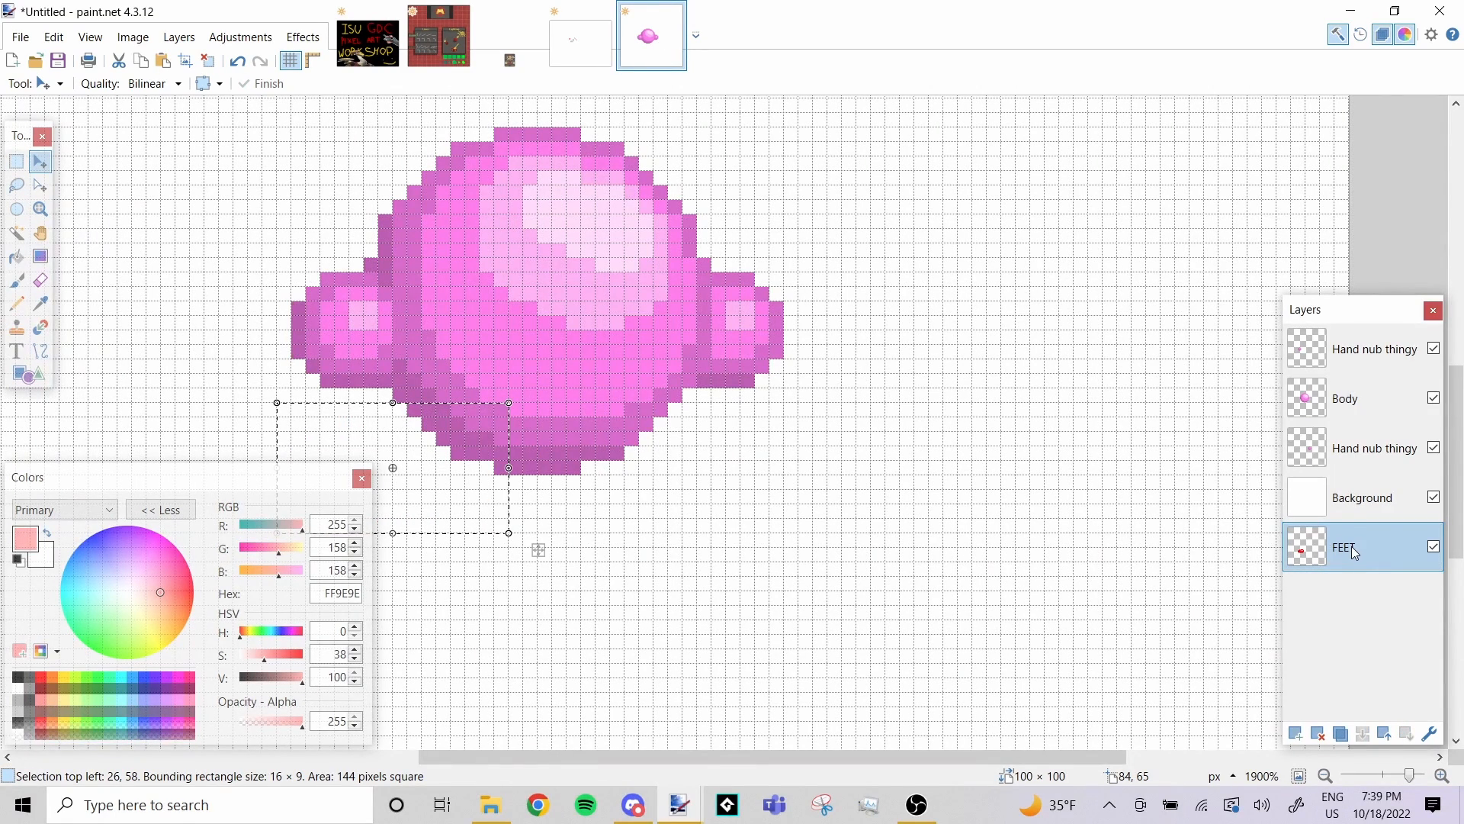
drag(1361, 544, 1365, 505)
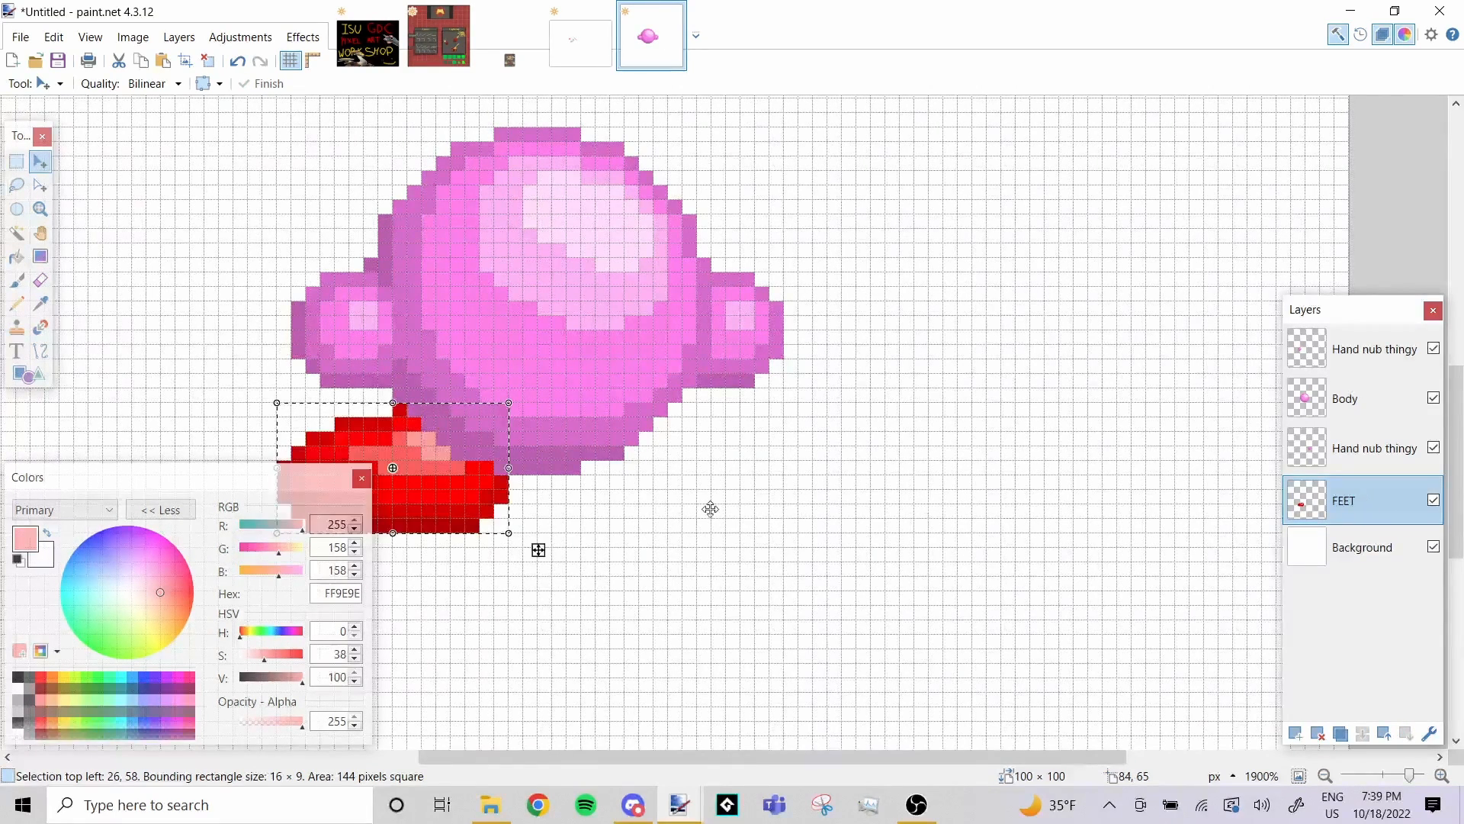
drag(703, 481, 853, 492)
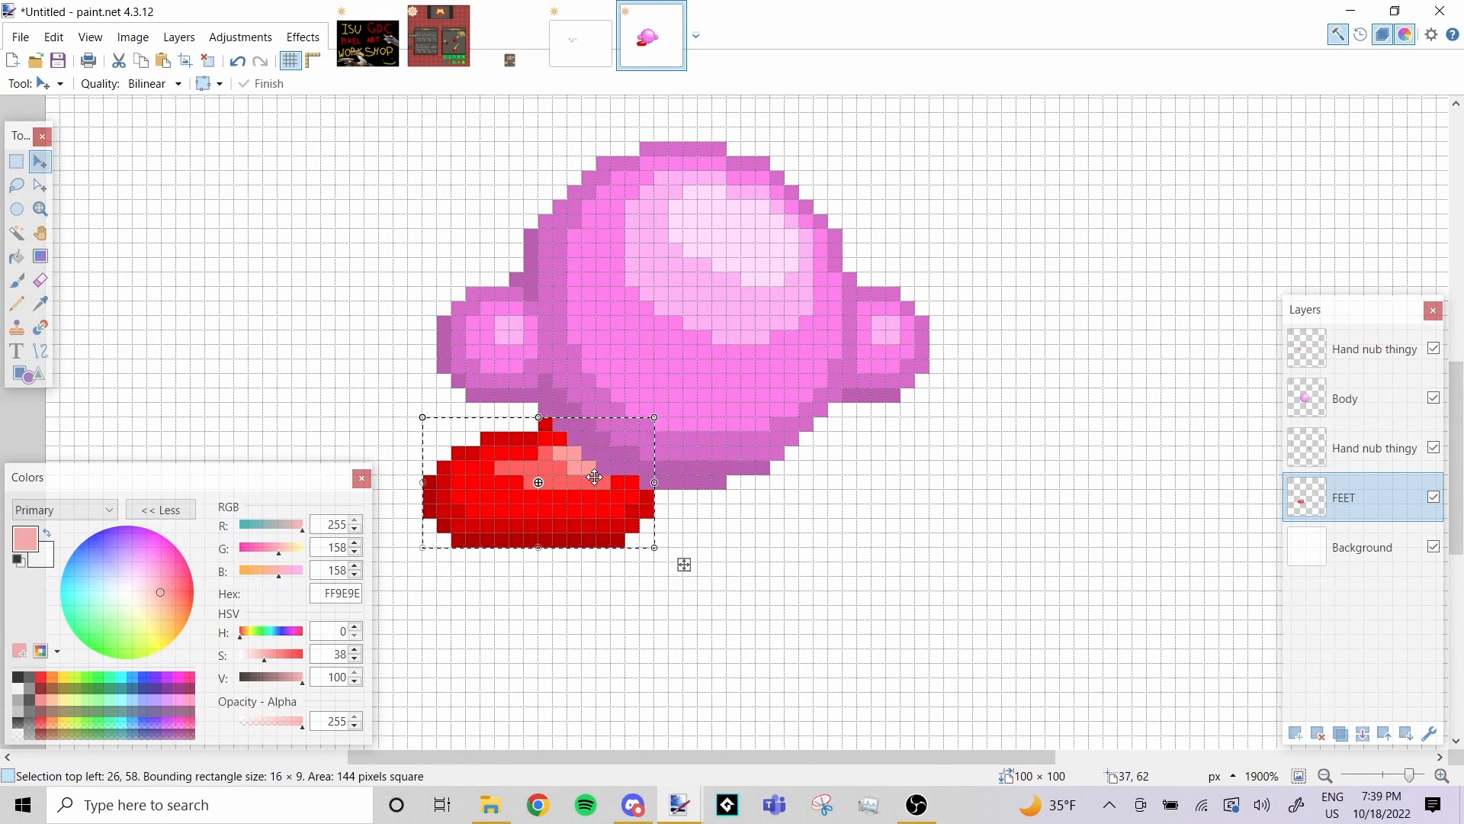
drag(594, 476, 610, 475)
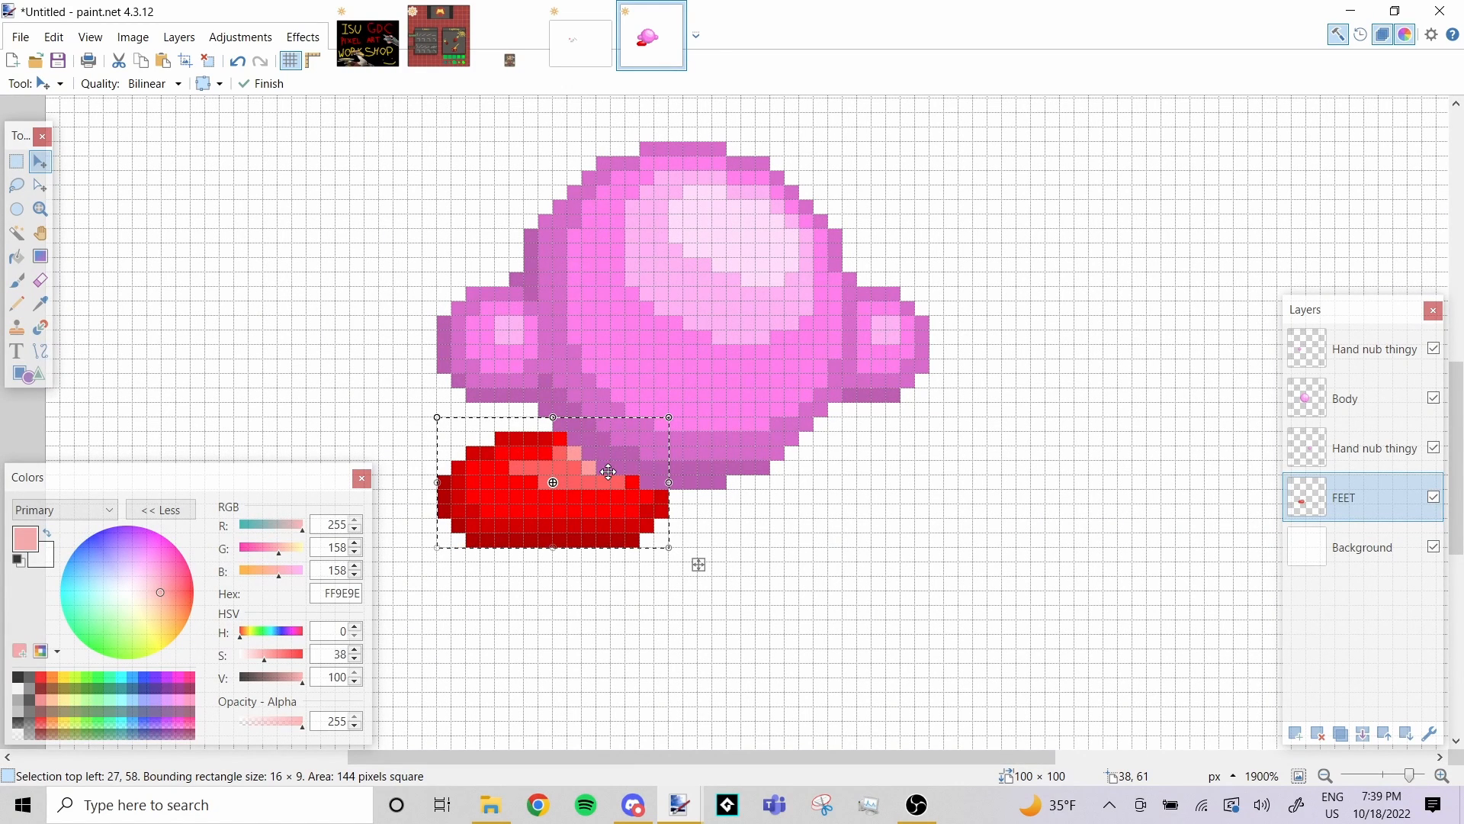
Hide the Body and both Hand nub thingy layers, and place a copy of the foot beside the original, top-left corner at 44, 58
click(1435, 449)
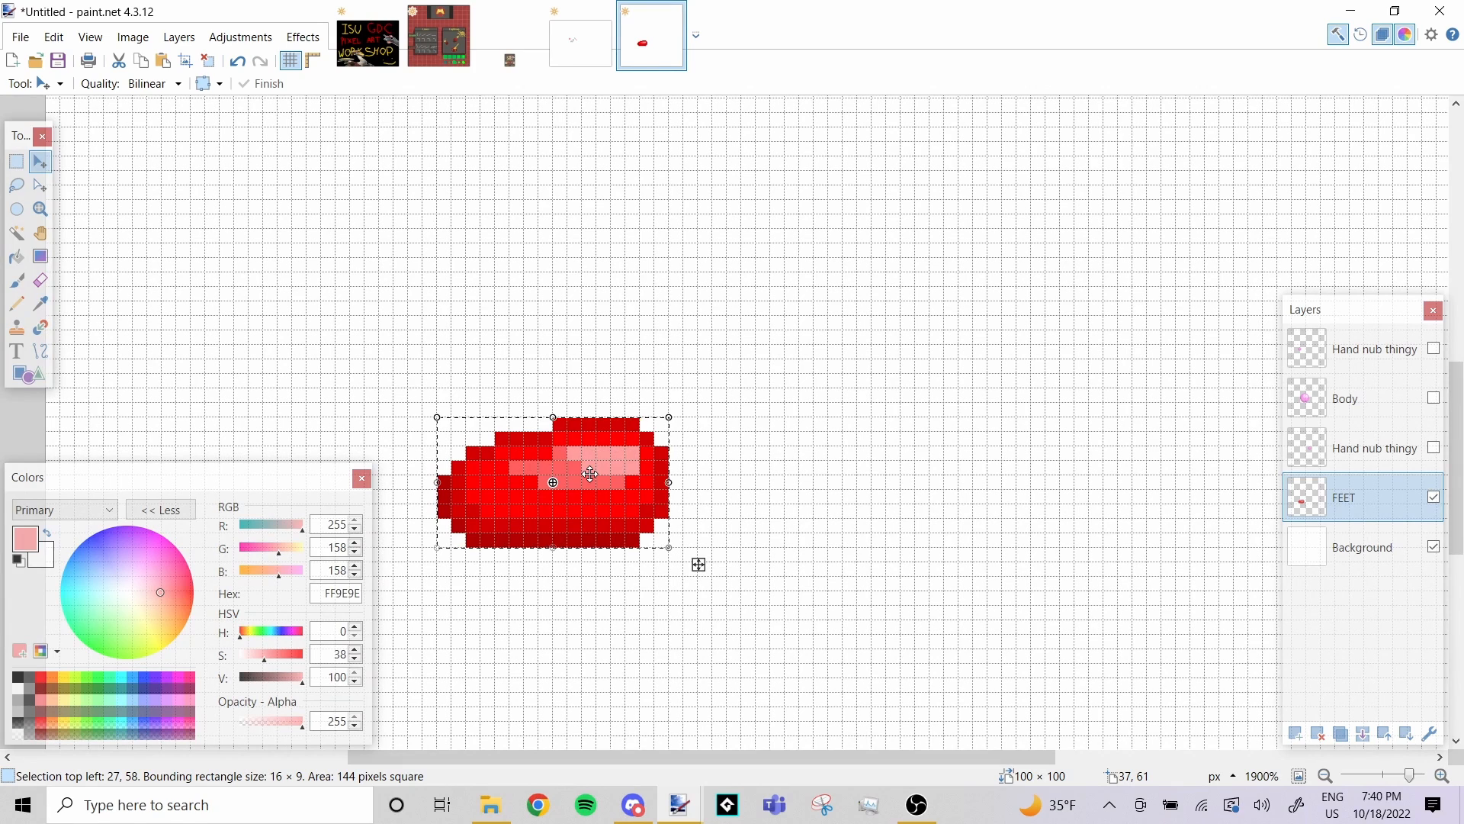
click(591, 473)
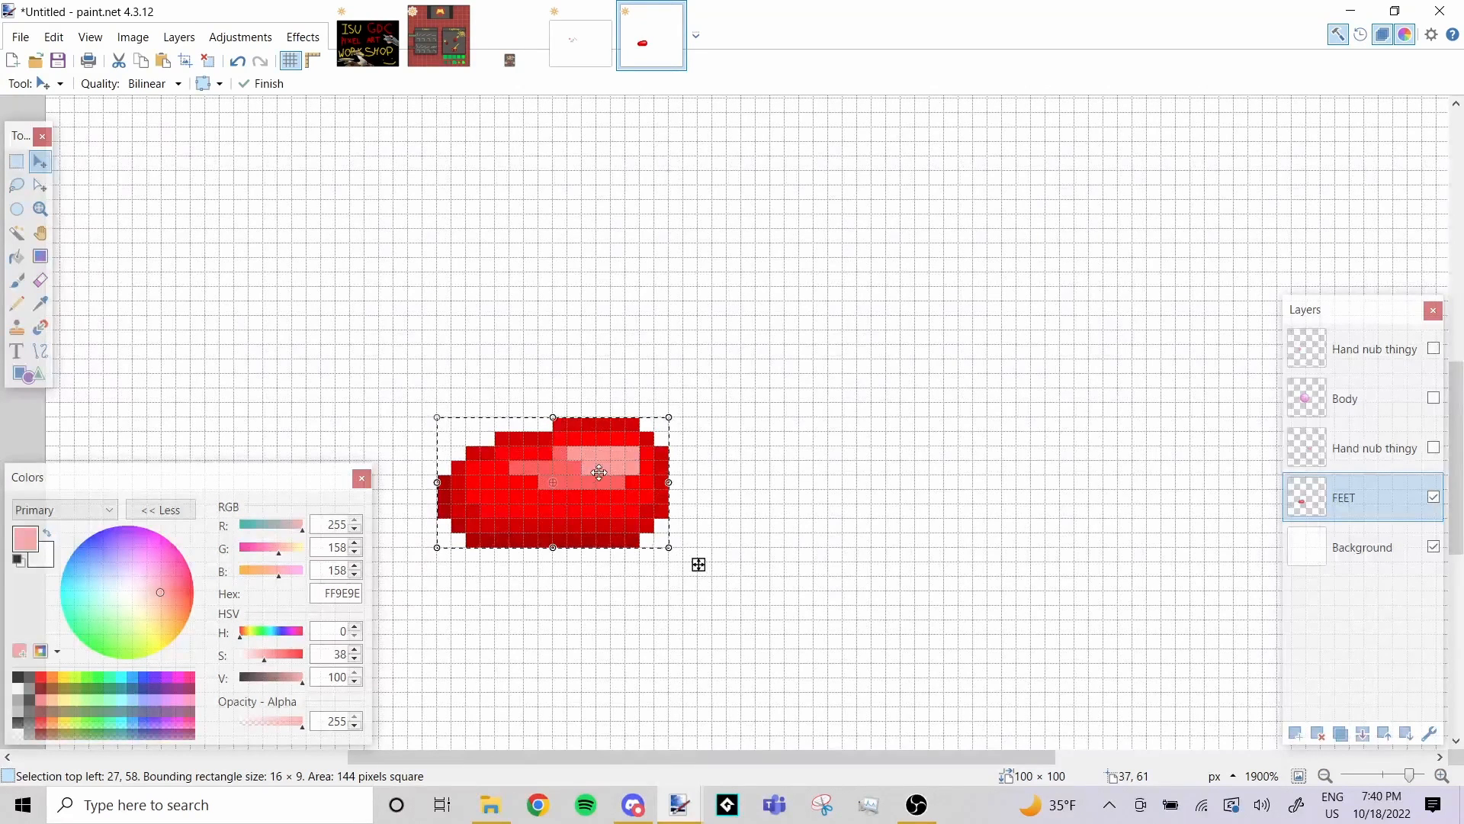
drag(598, 483, 808, 412)
scroll(824, 382, down, 1)
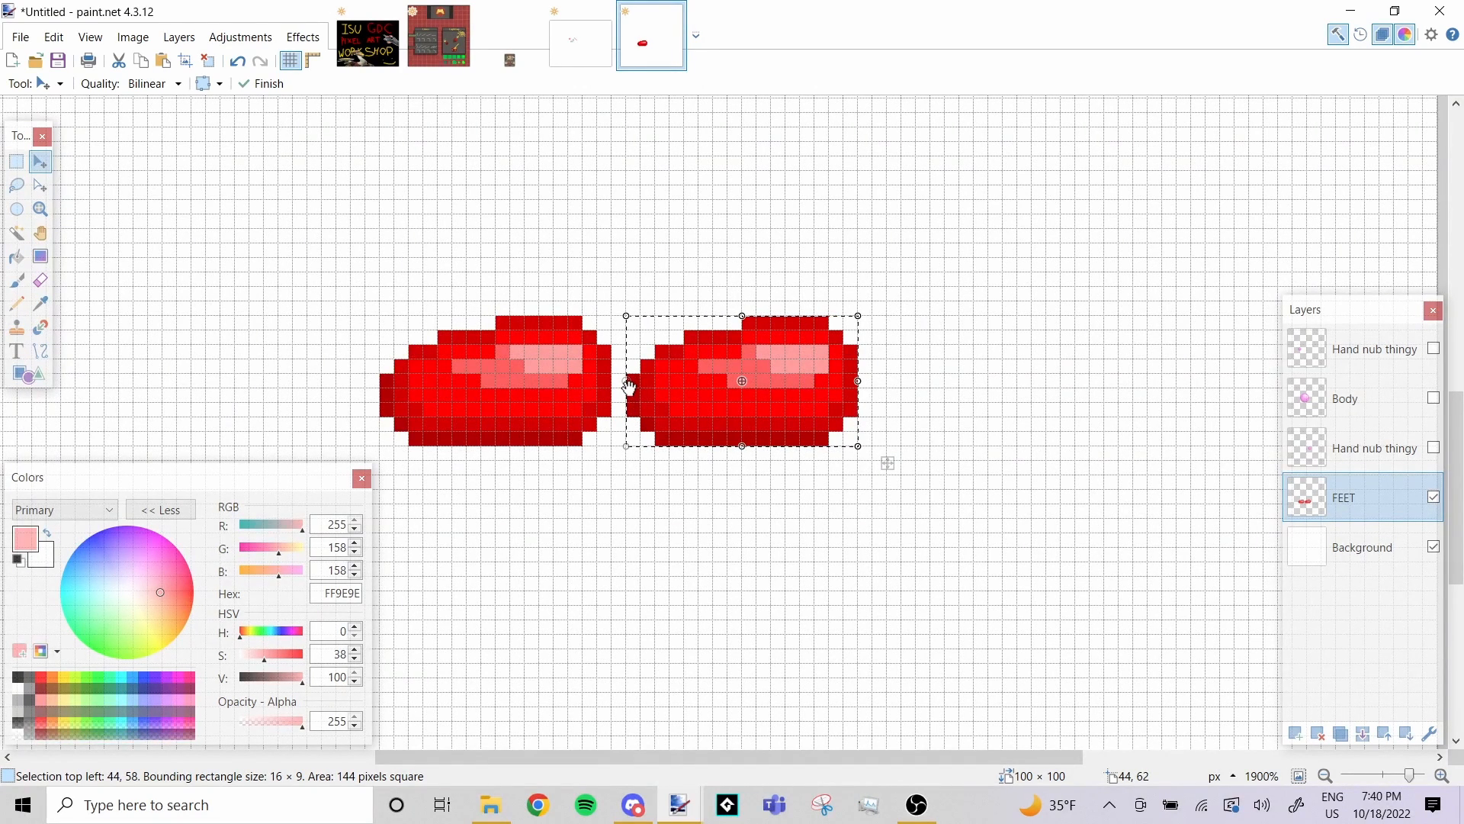
key(ctrl+d)
drag(628, 387, 1097, 398)
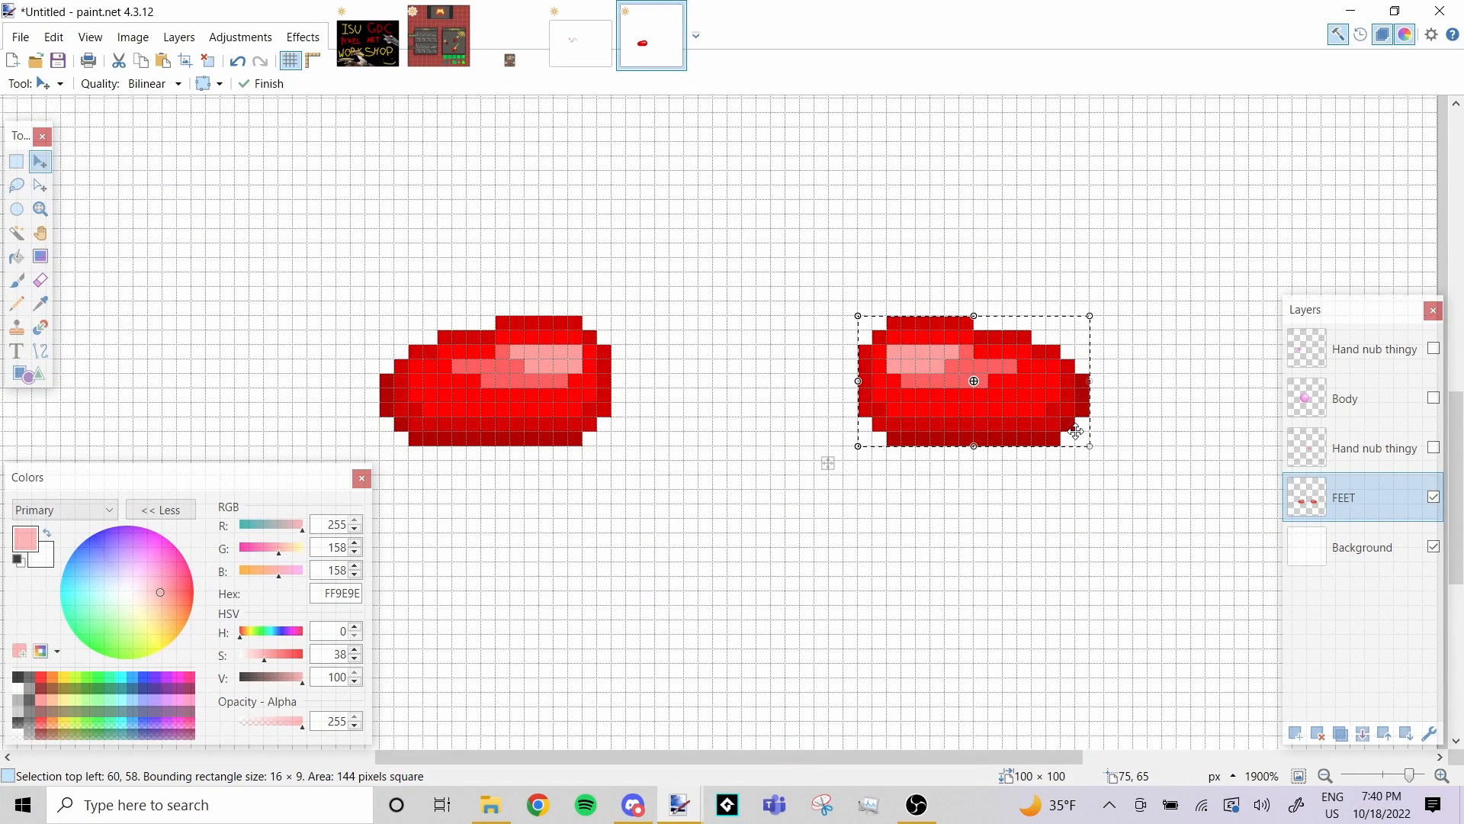
drag(1076, 432, 845, 432)
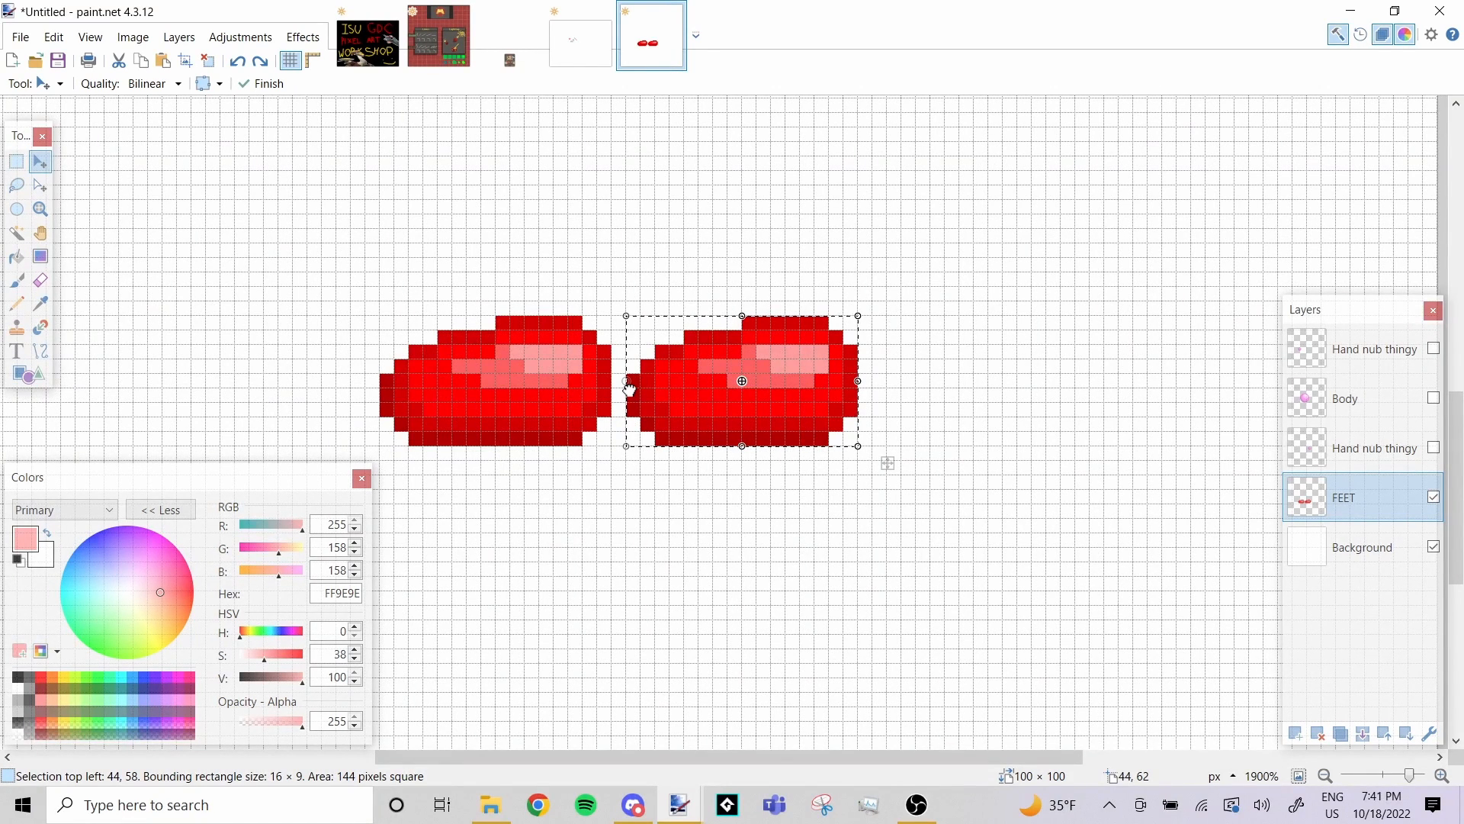
Mirror the copied foot horizontally at its original 16 × 9 pixel size, with its top-left corner at 60, 58
drag(629, 390, 627, 387)
drag(627, 384, 1107, 387)
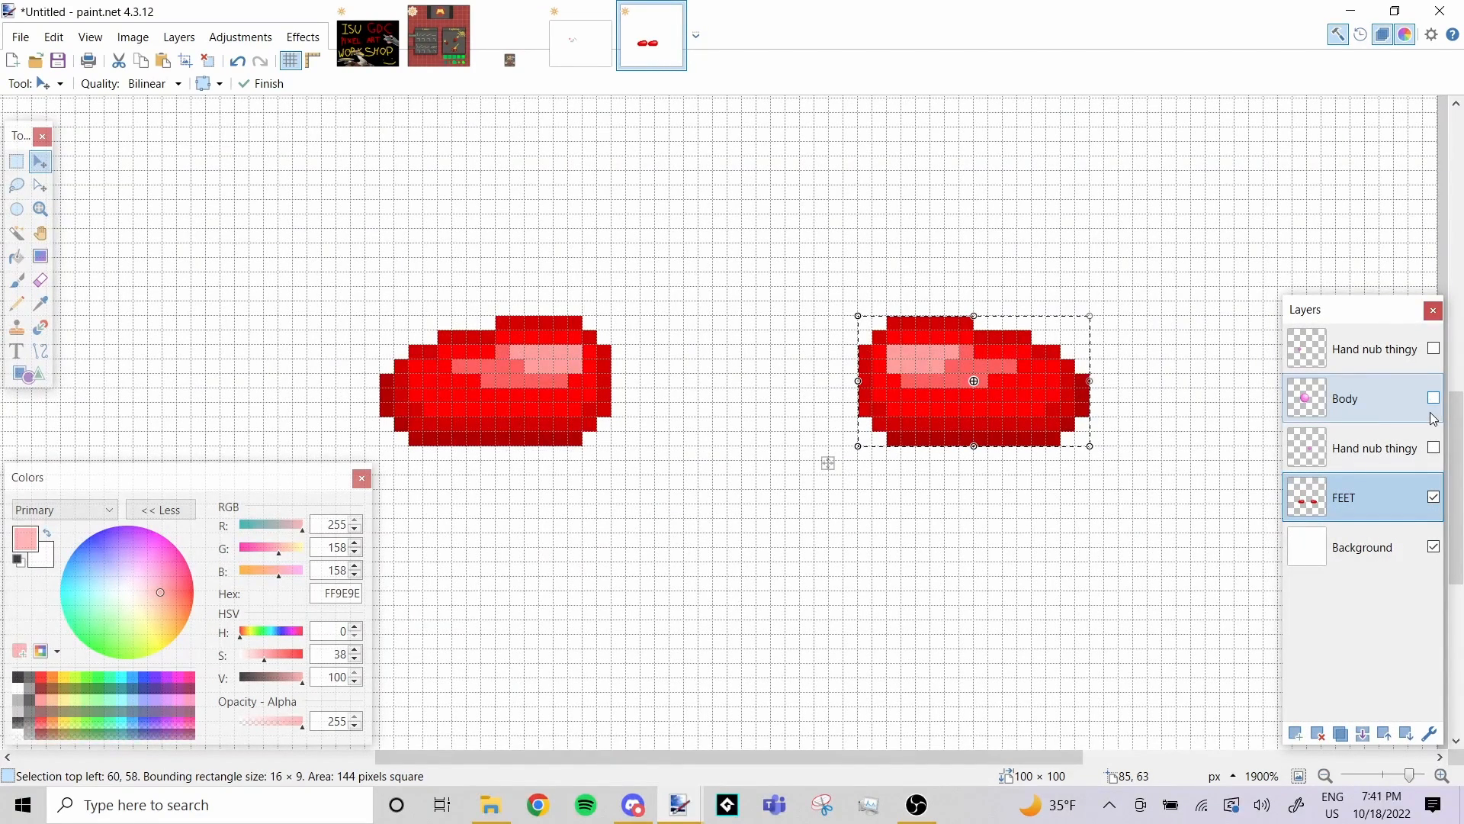
Show the Body and both Hand nub thingy layers, and move the mirrored foot under the body's lower right, top-left corner at 45, 58
click(1434, 447)
click(1434, 397)
click(1434, 348)
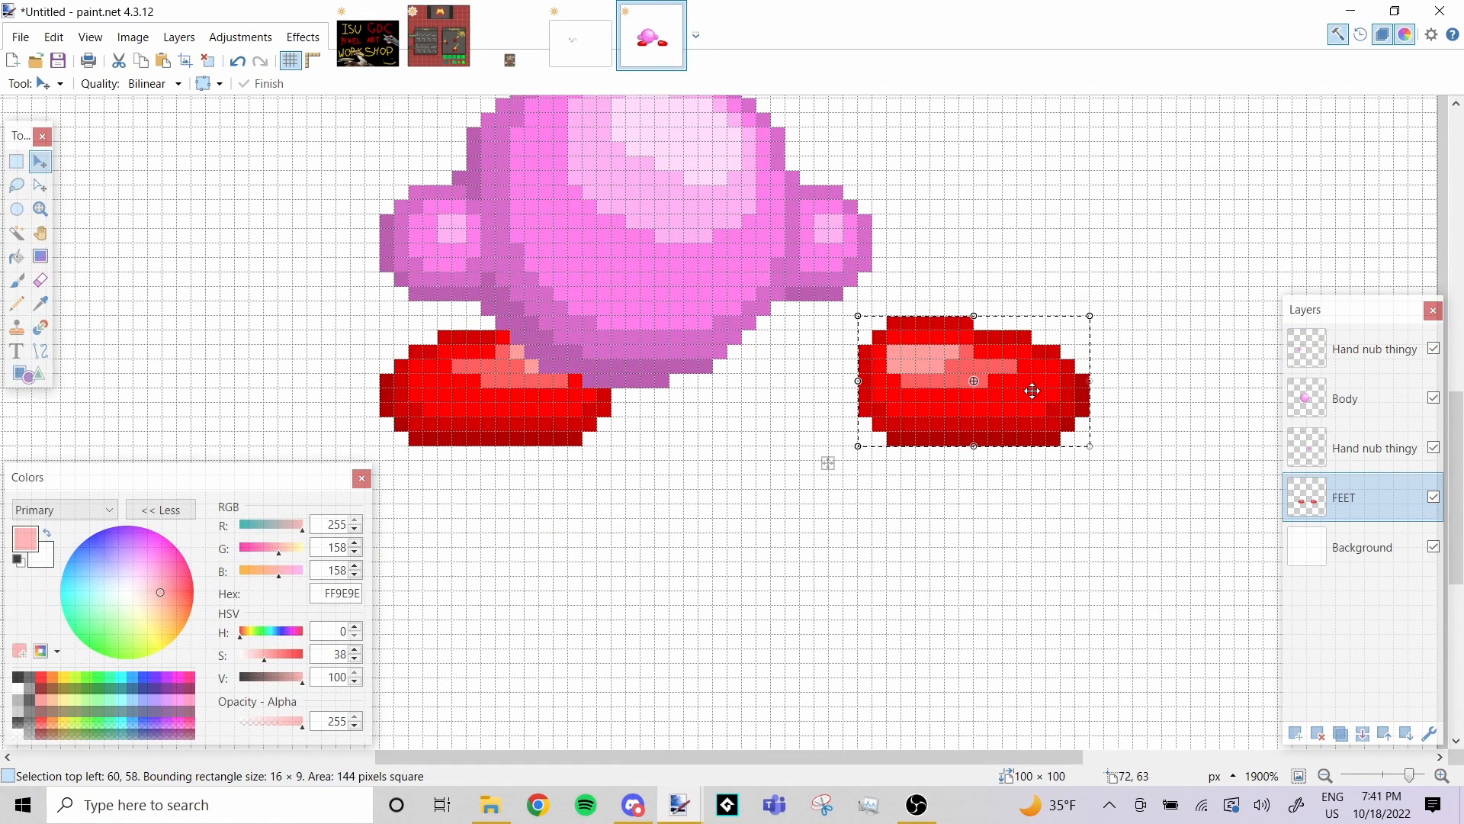
drag(1032, 391, 813, 385)
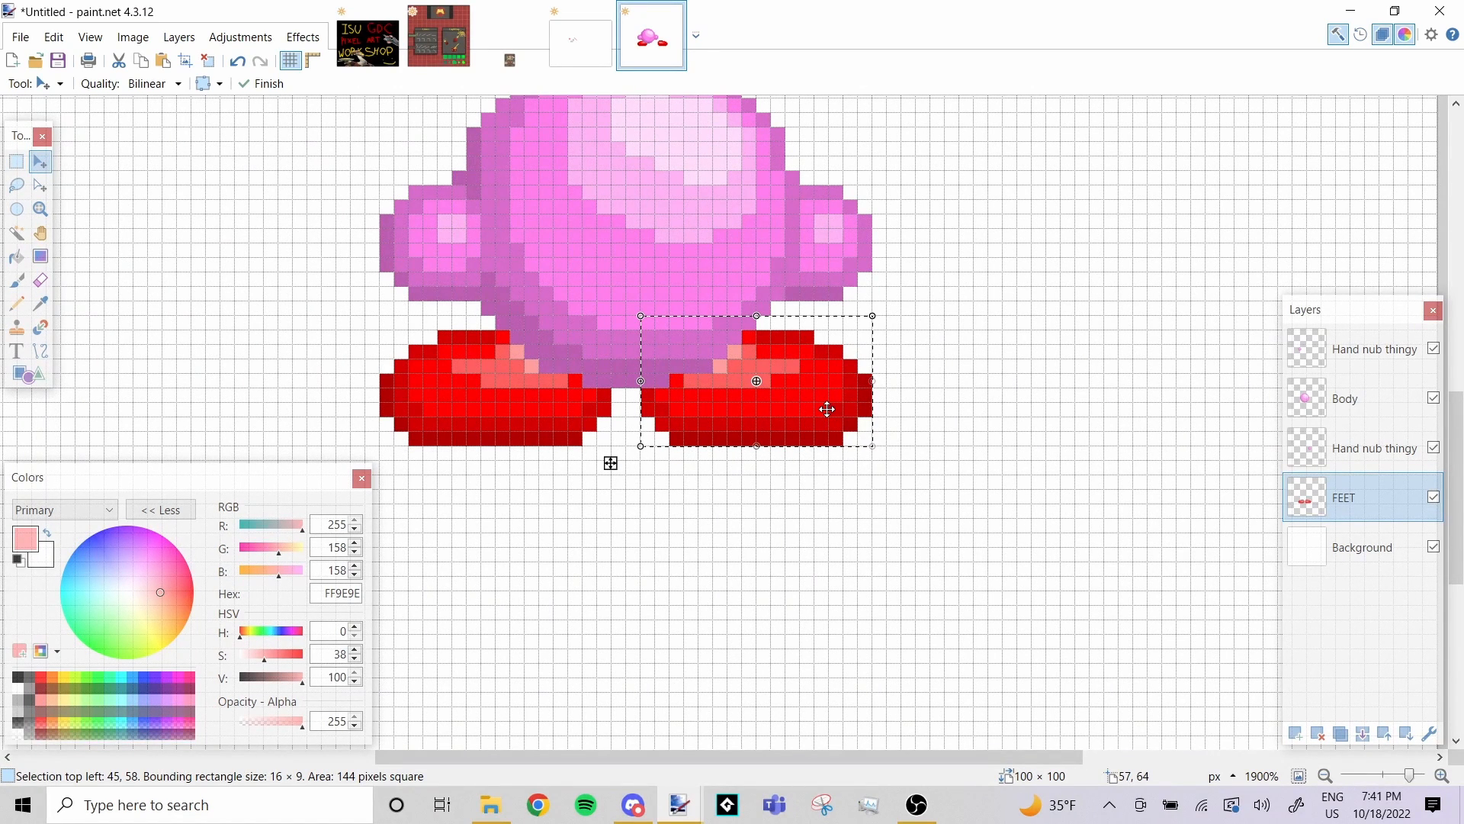
Hide the Body layer and ready the Paint Bucket with pure red FF0000 as the primary color
key(s)
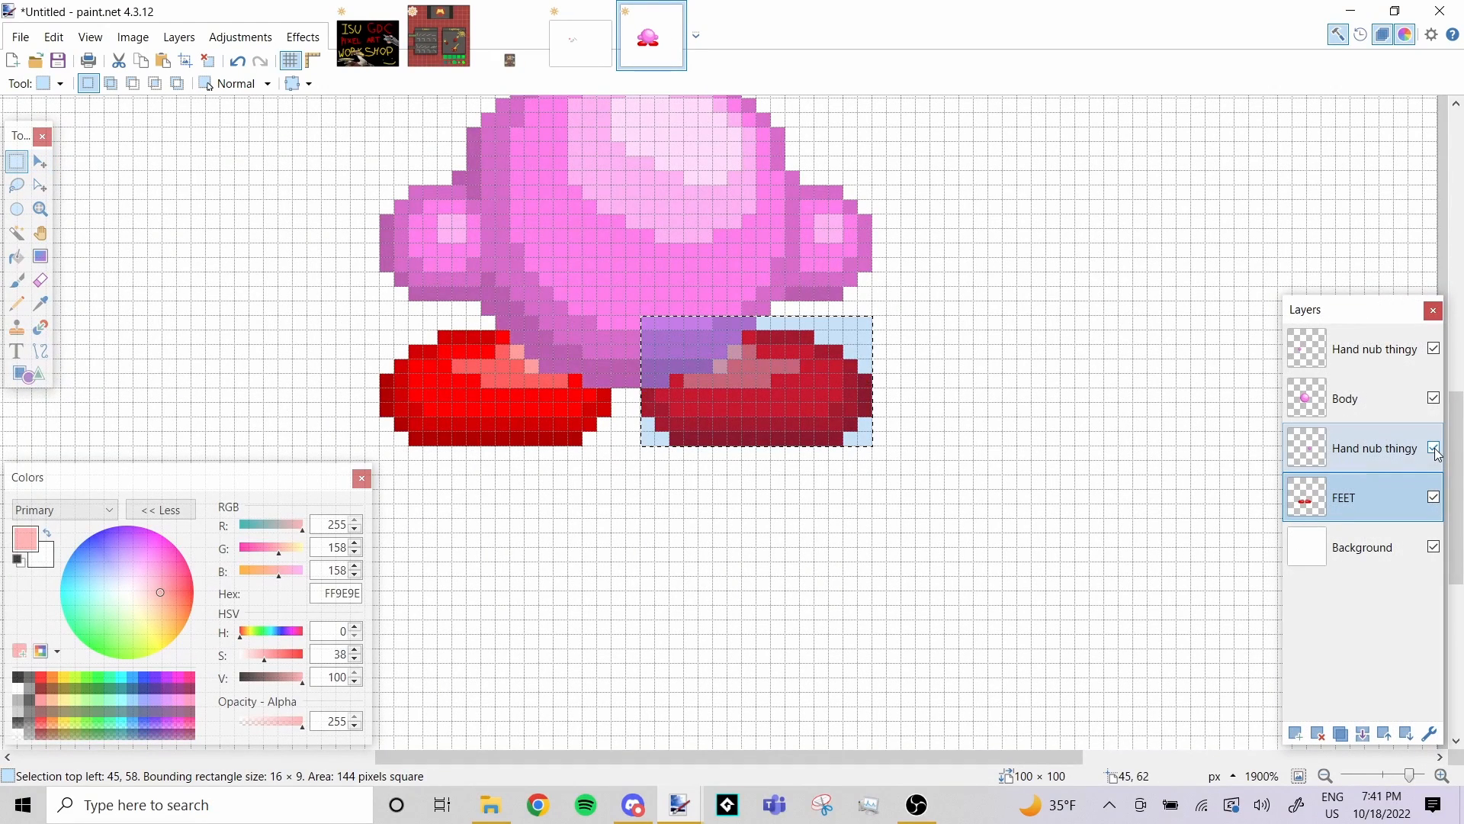
click(1434, 397)
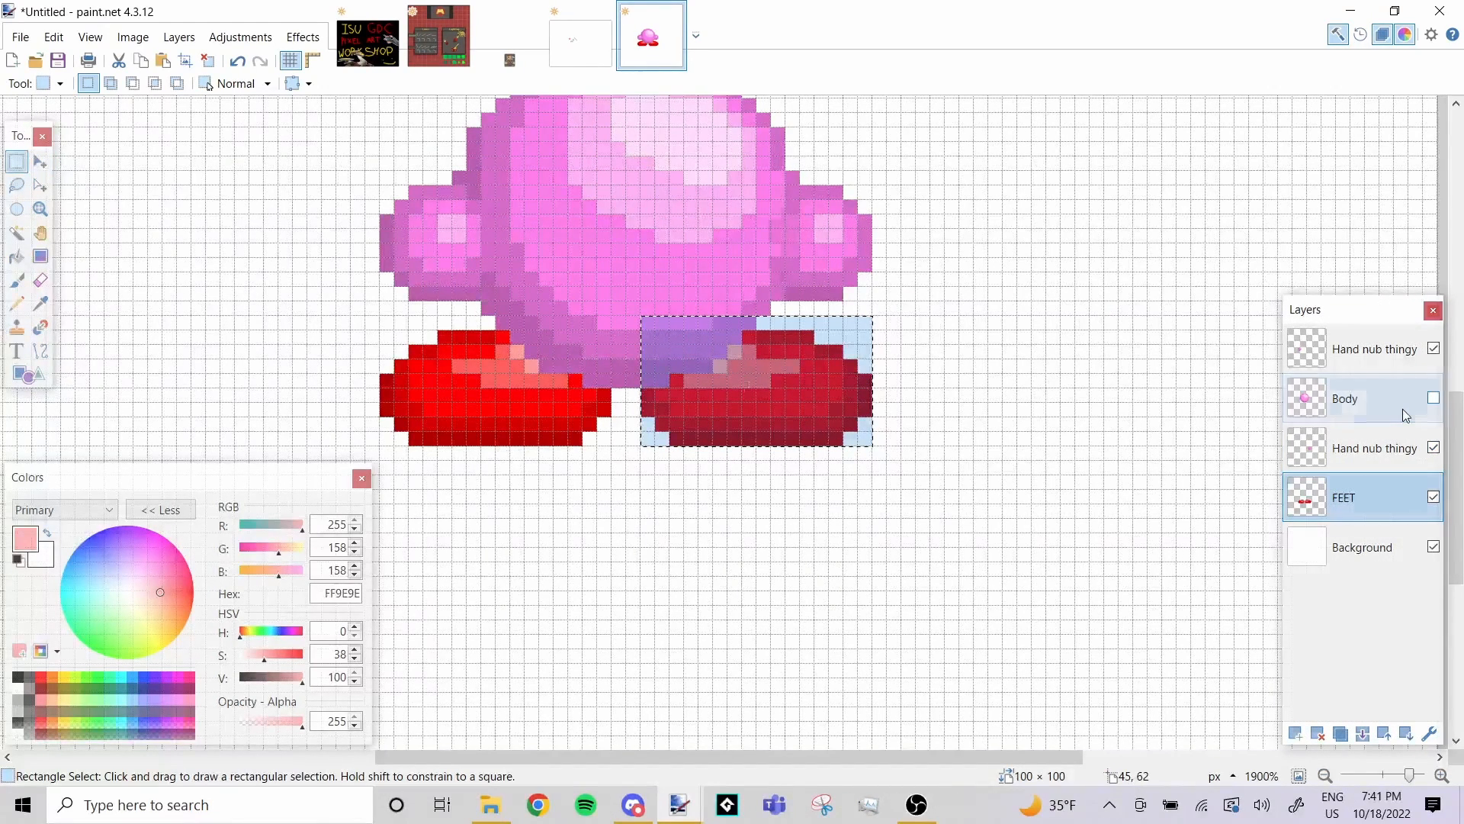
click(16, 257)
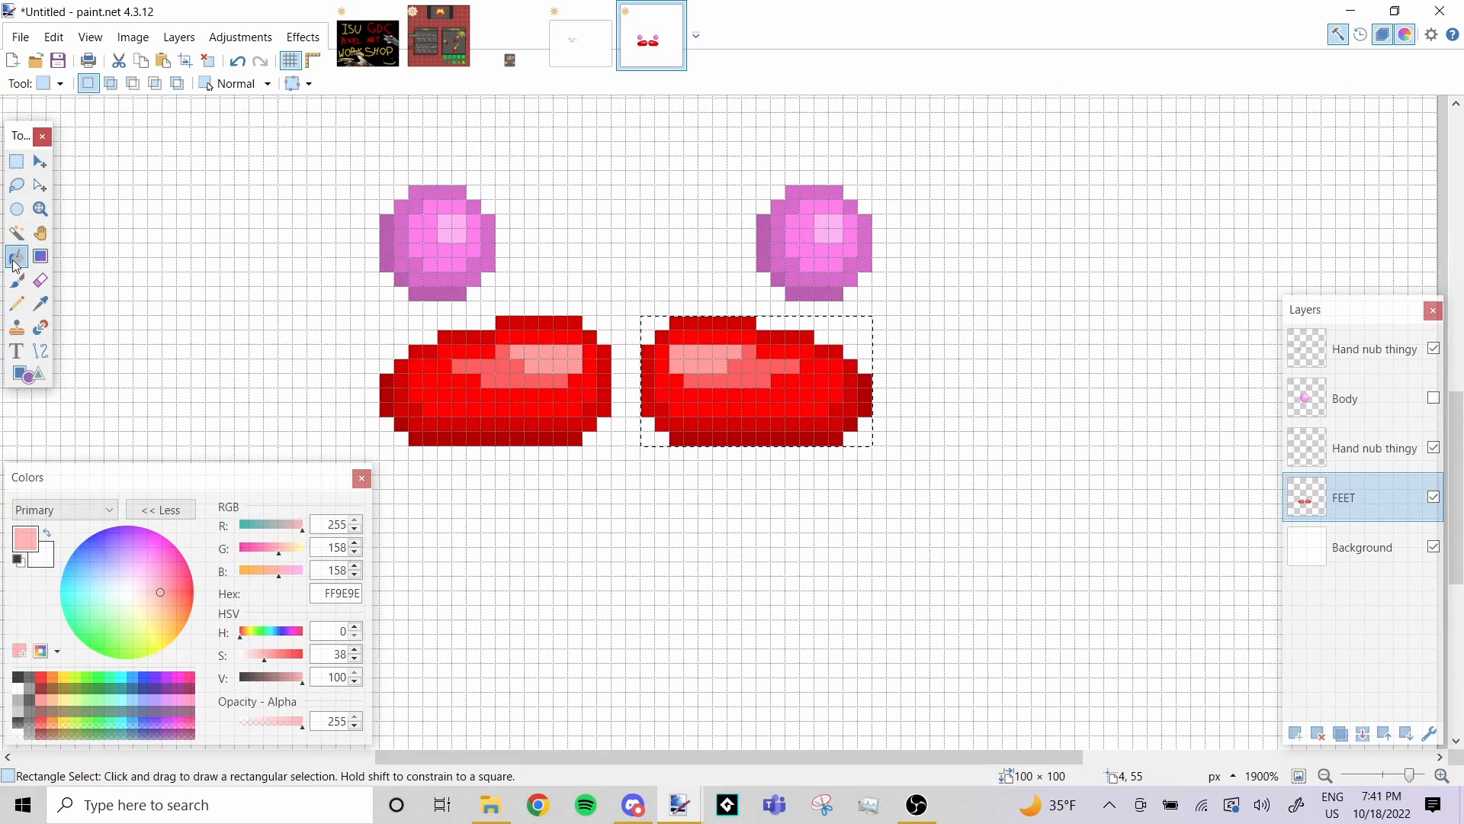
click(40, 678)
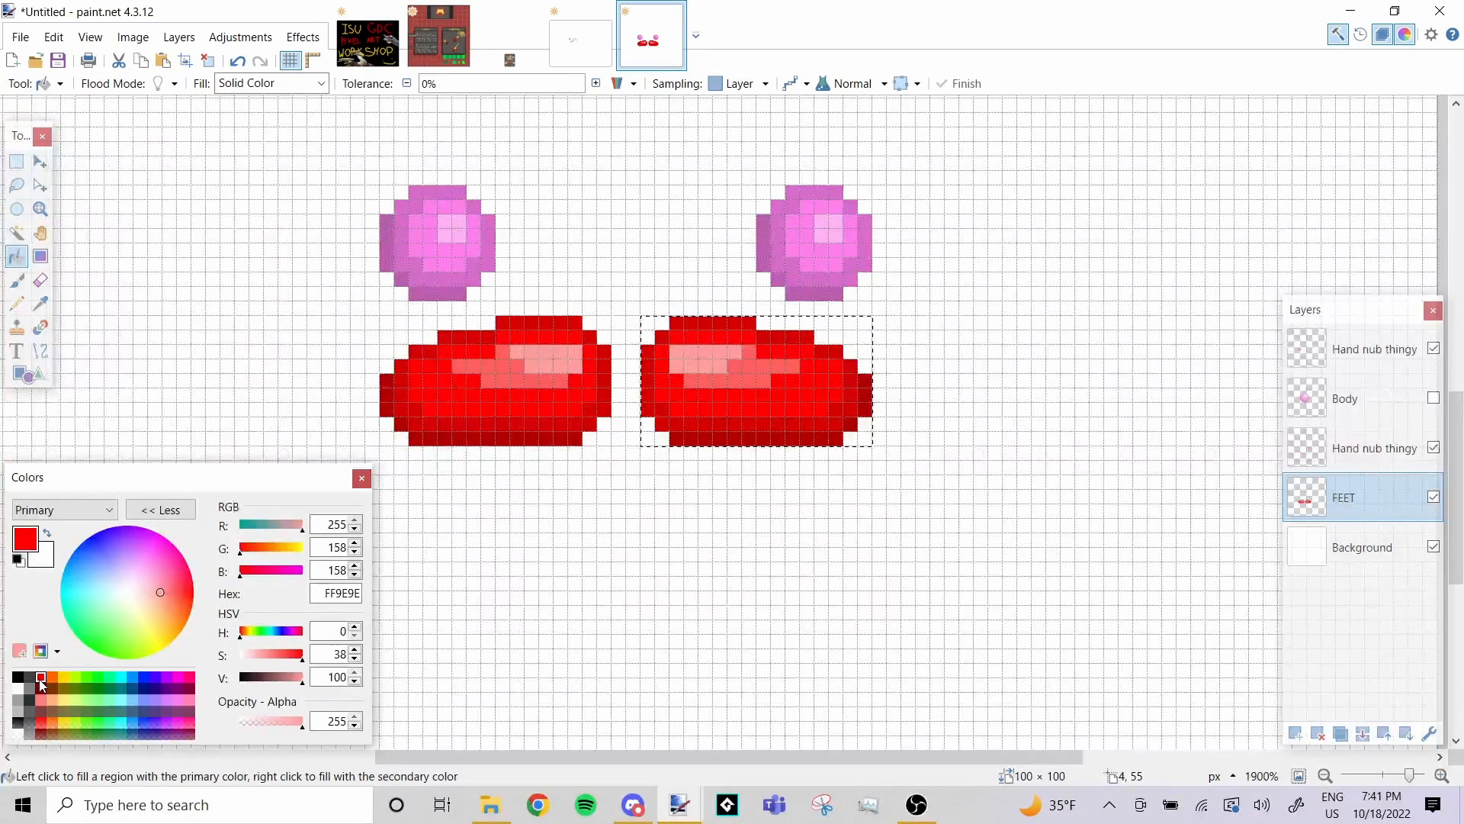
click(753, 426)
key(ctrl+z)
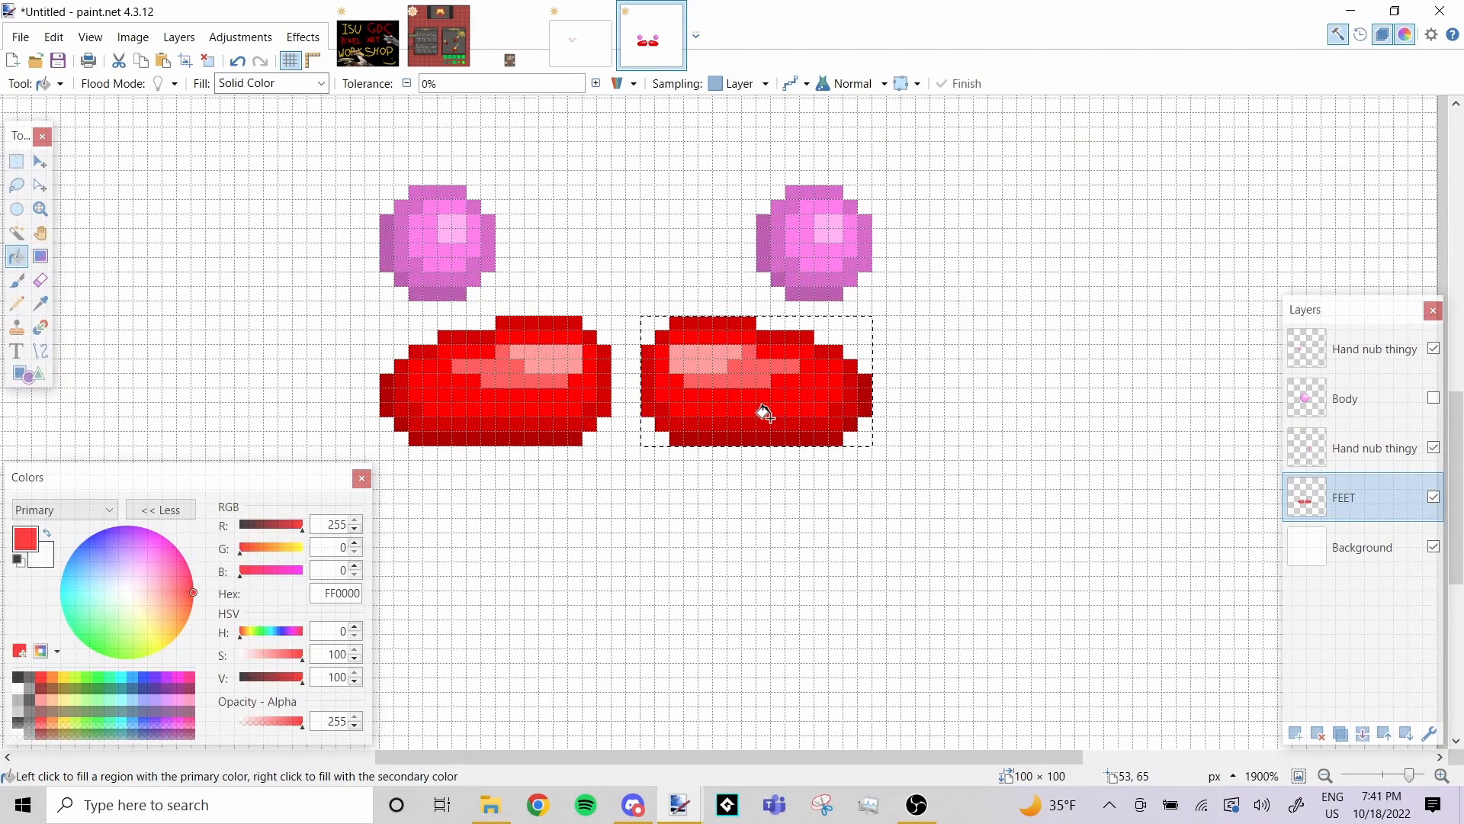
click(718, 424)
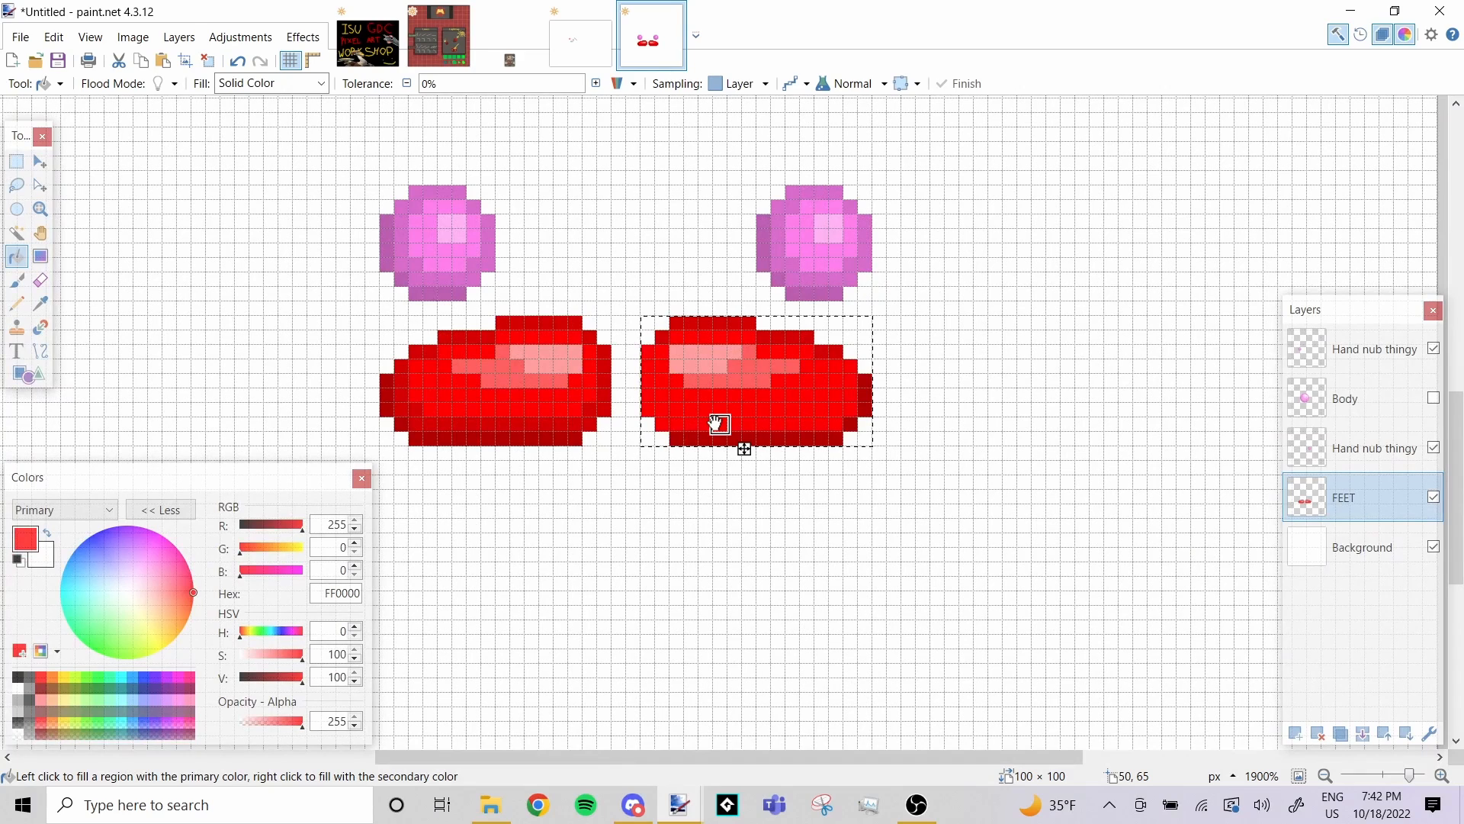
drag(718, 424, 662, 338)
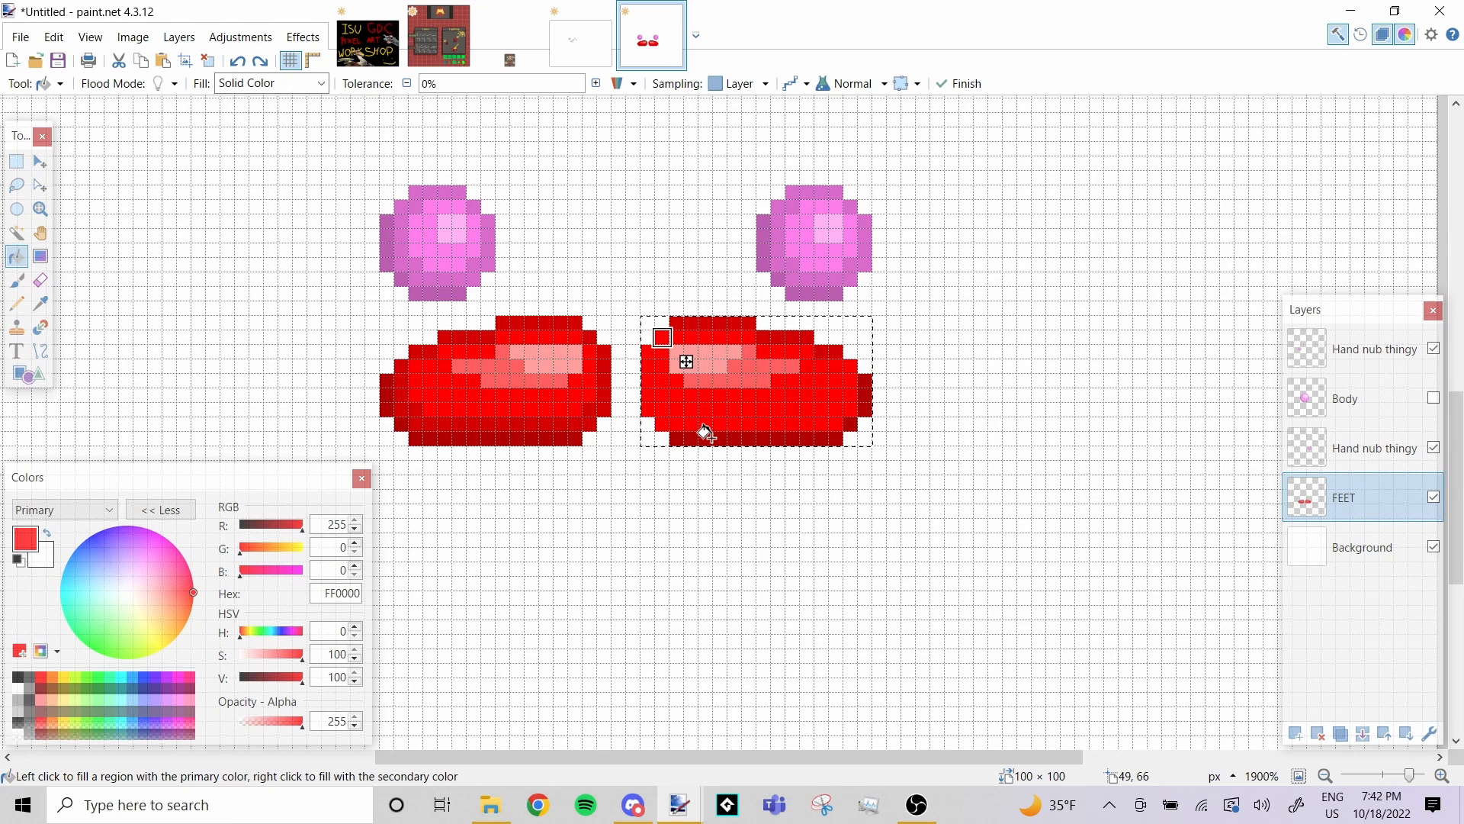
key(ctrl+z)
key(ctrl+z)
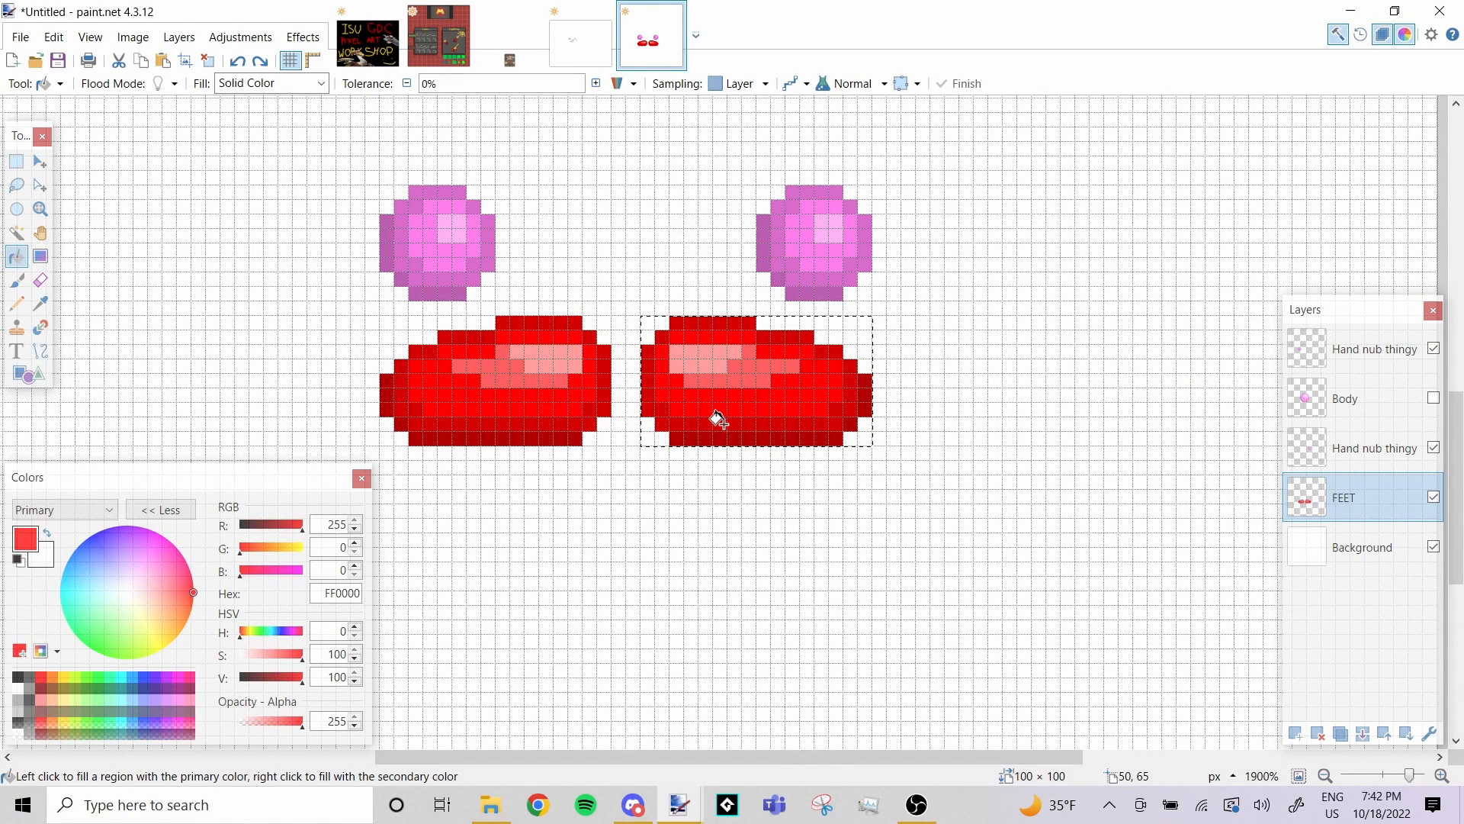
Fill all highlights, edges and dark shading of the right foot with FF0000 so the whole foot is flat red
click(821, 417)
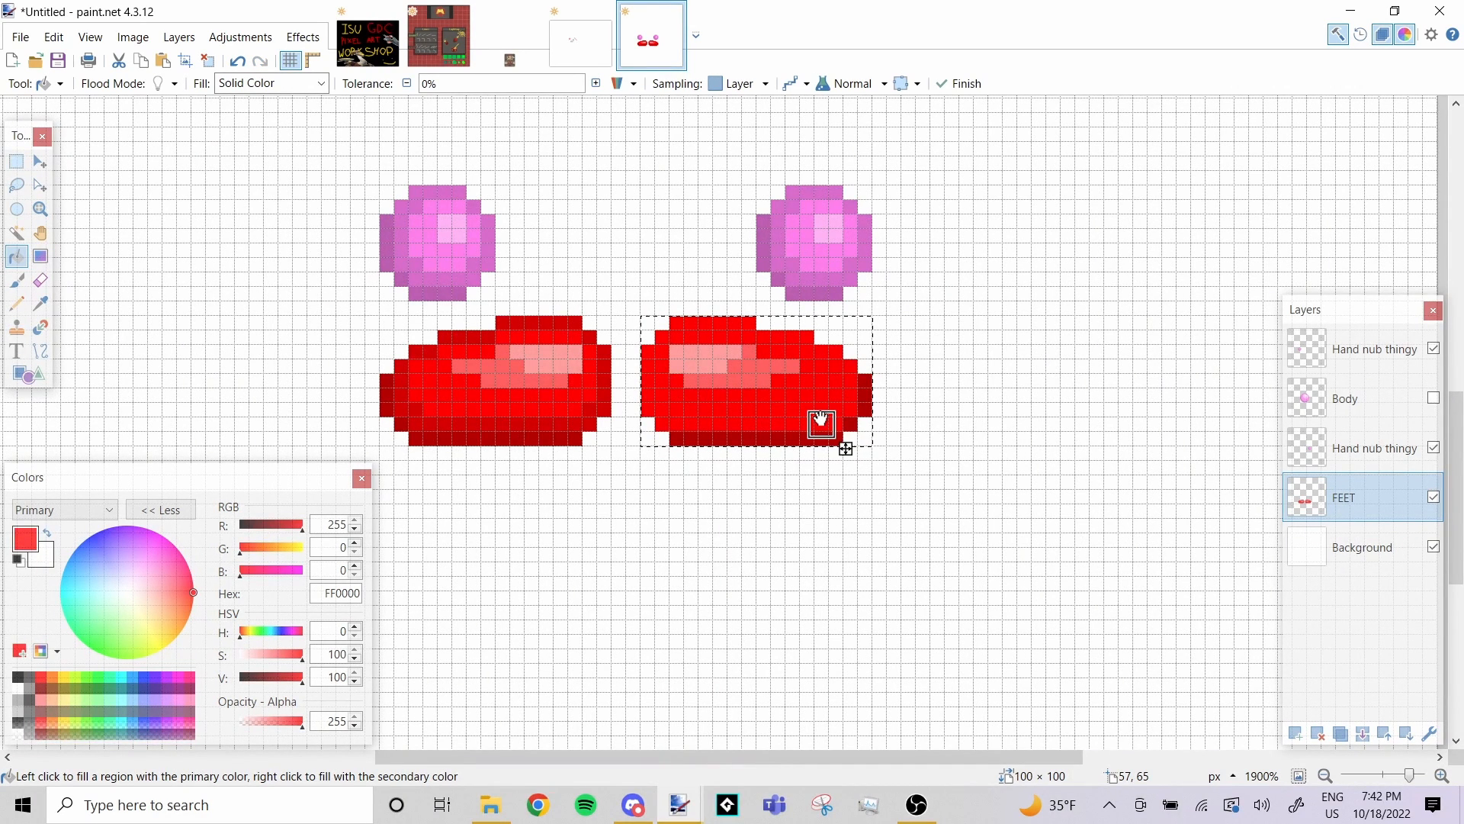
click(749, 366)
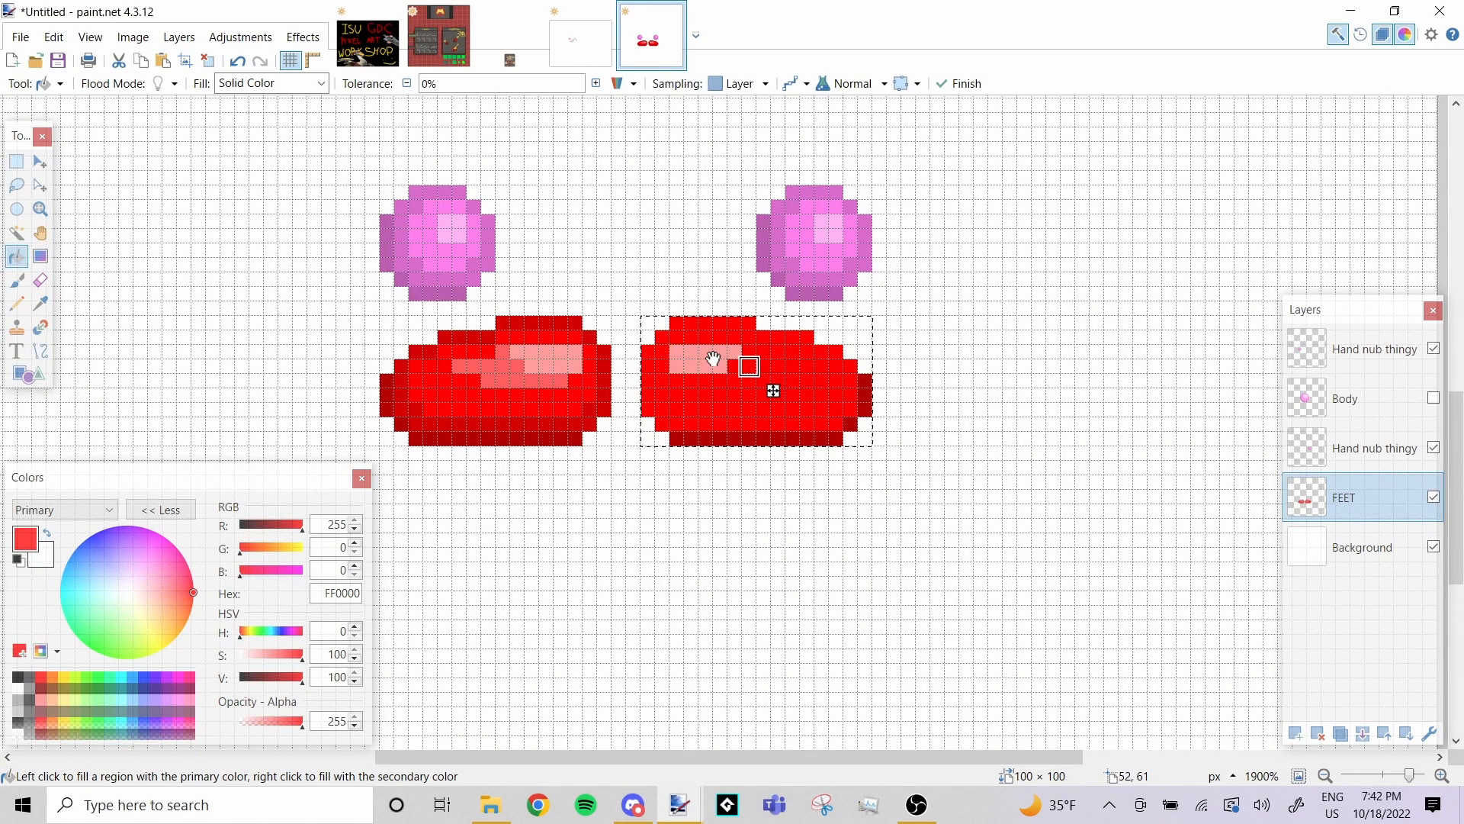
click(691, 351)
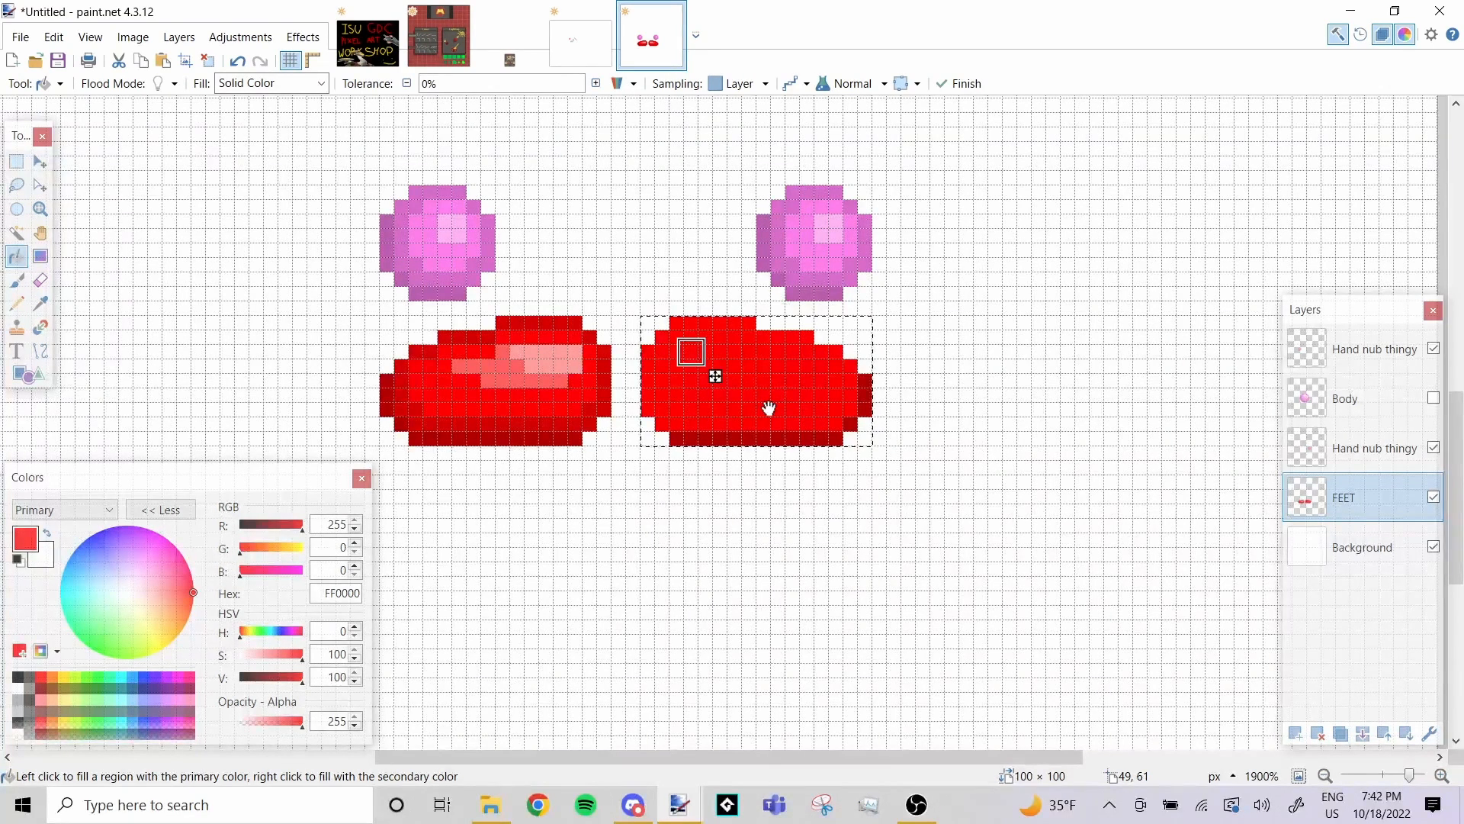
click(778, 439)
click(850, 424)
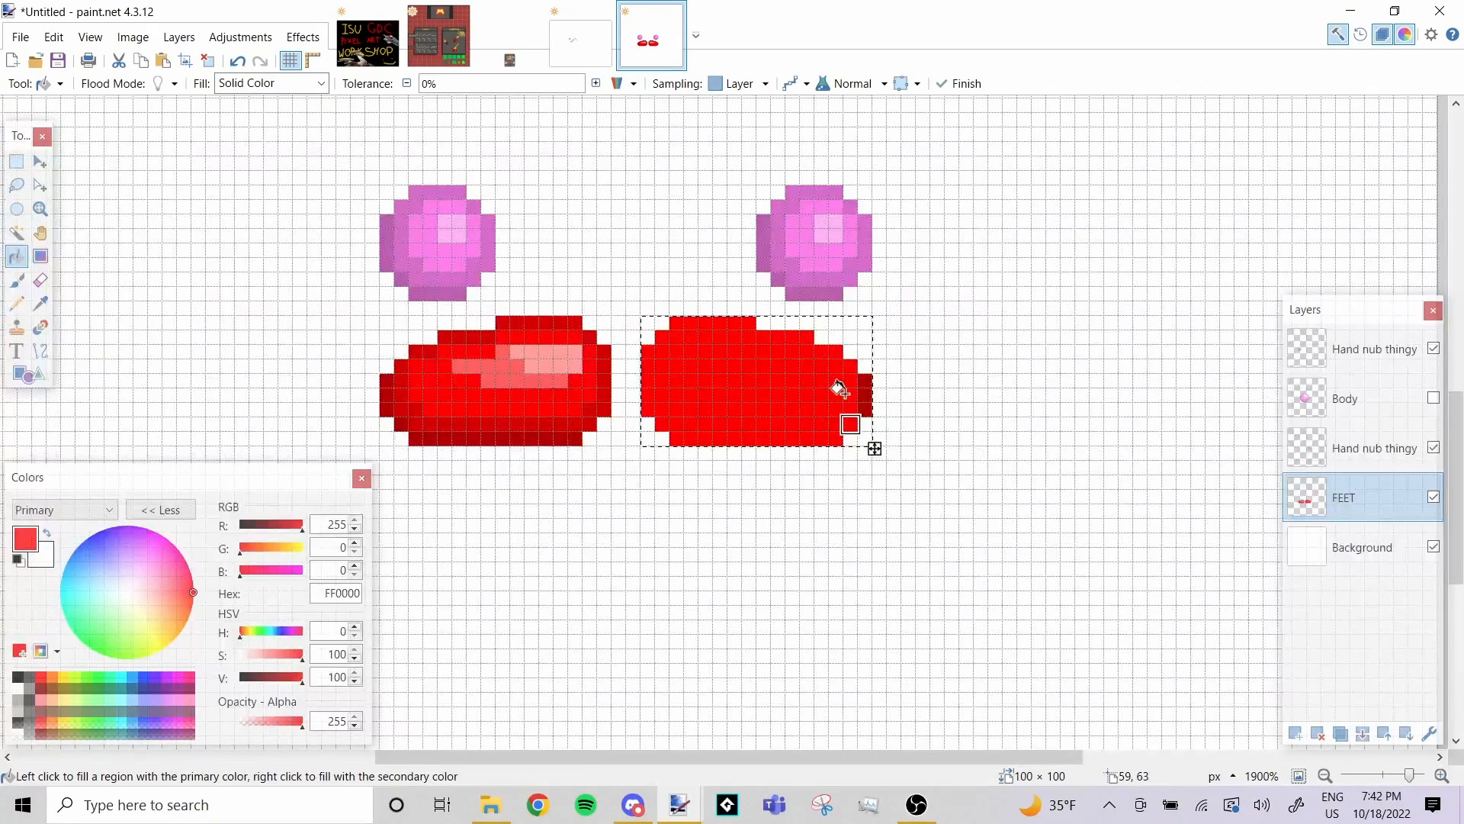
key(ctrl+z)
key(ctrl+z)
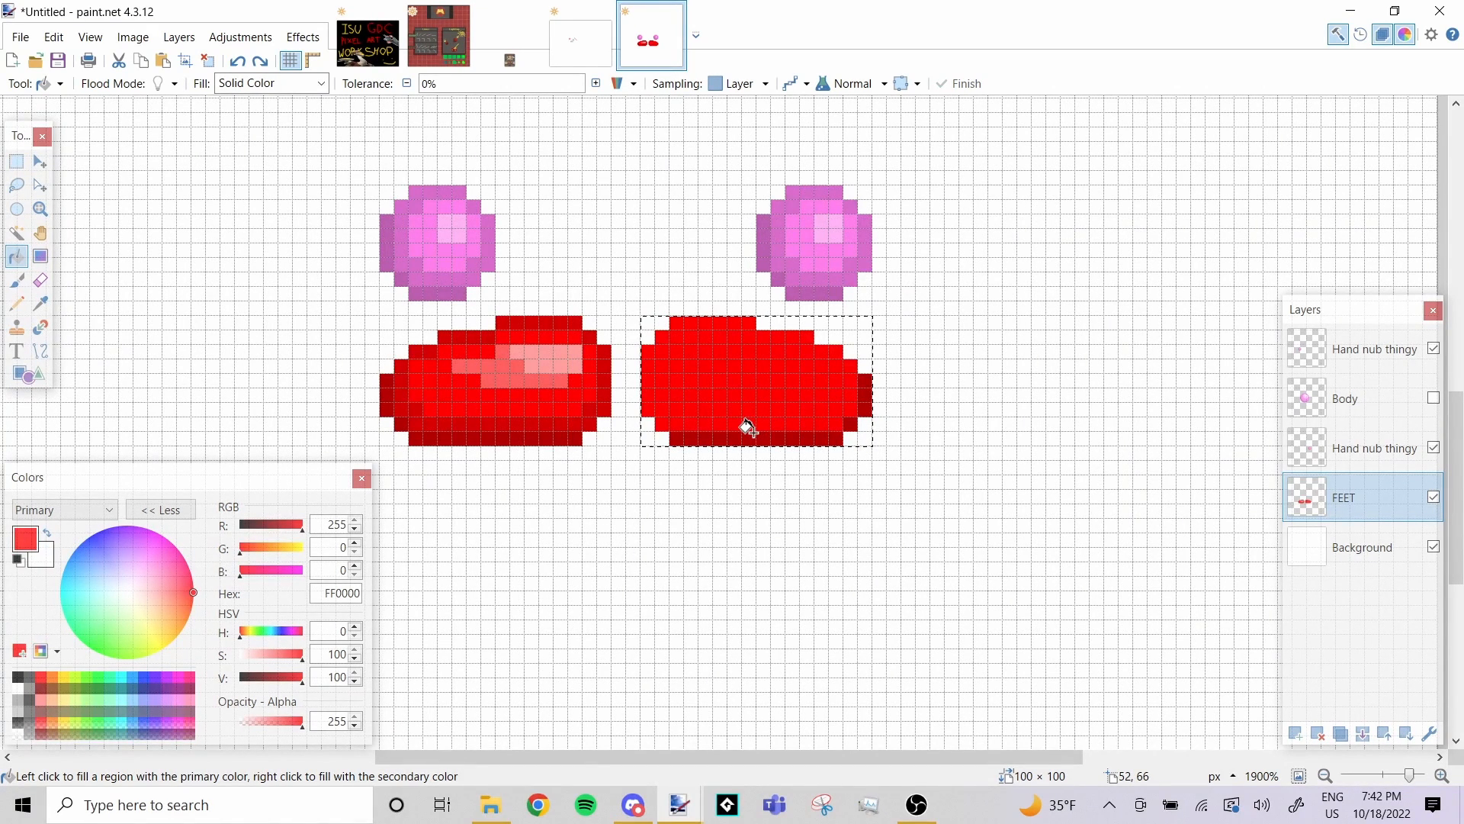
click(749, 435)
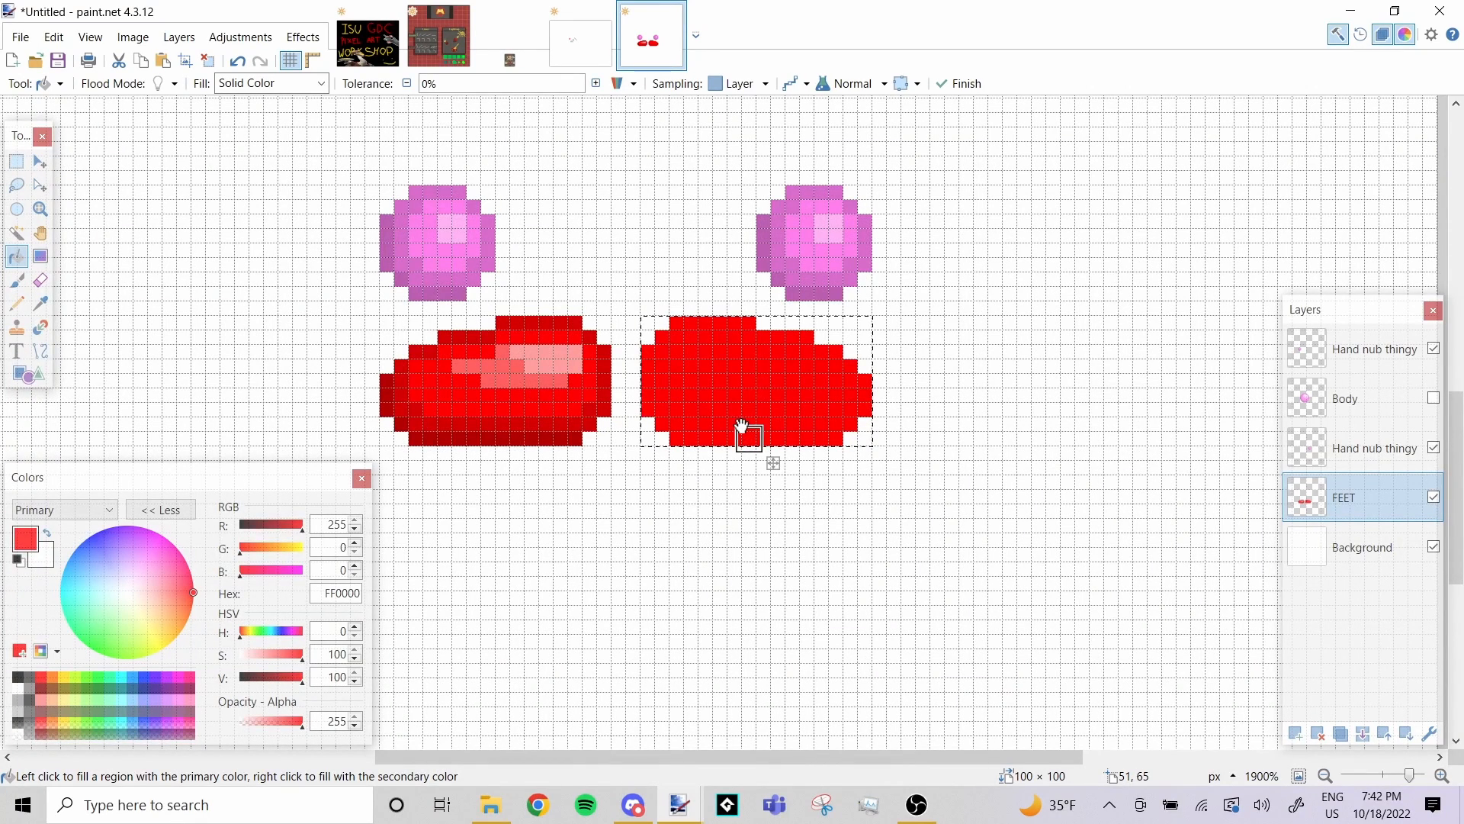
Sample dark red B20000 from the left foot's outer edge and pencil it along the right foot's left edge and bottom row
key(k)
click(389, 380)
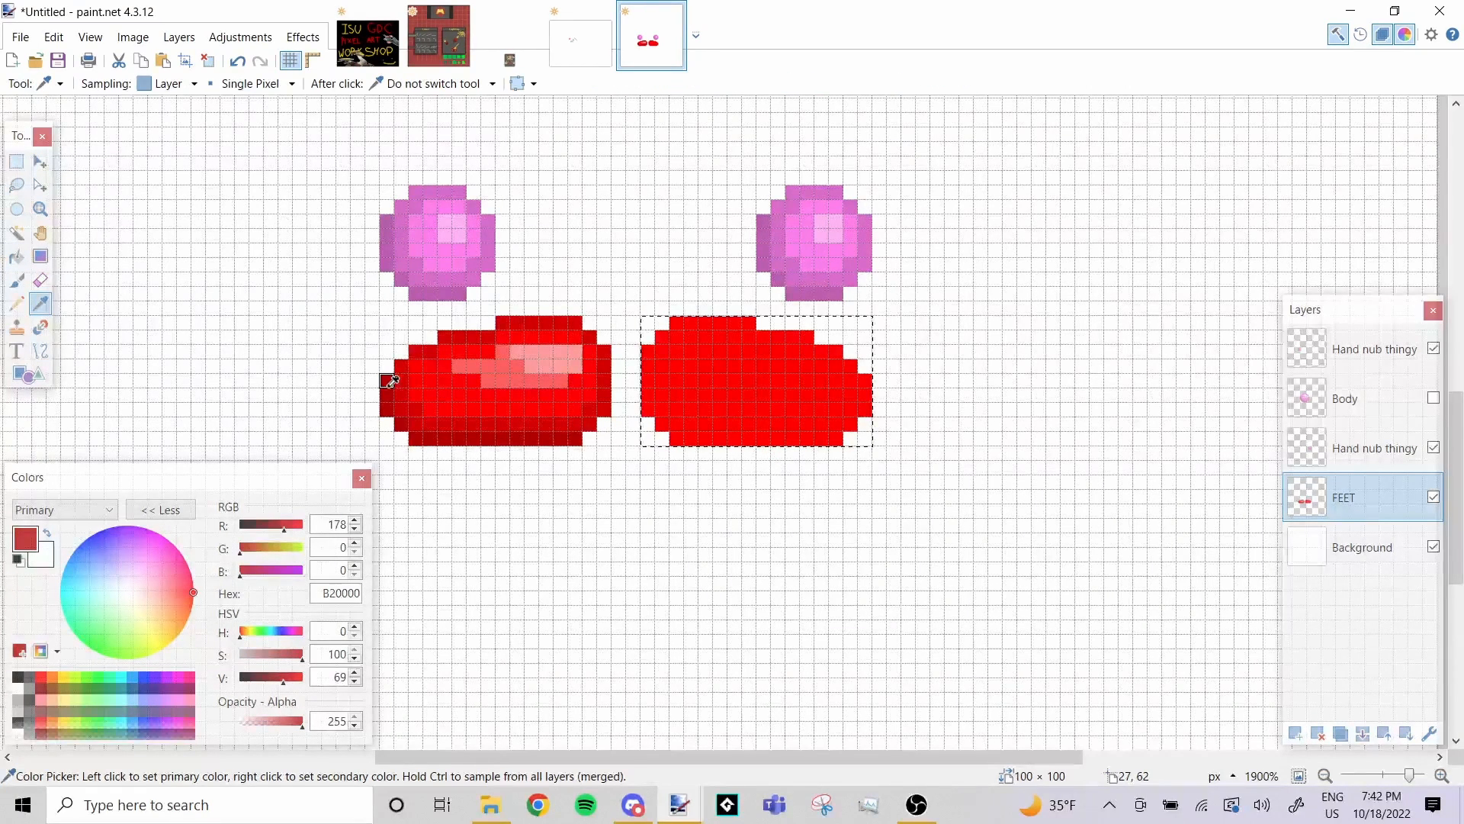
key(p)
drag(648, 350, 650, 367)
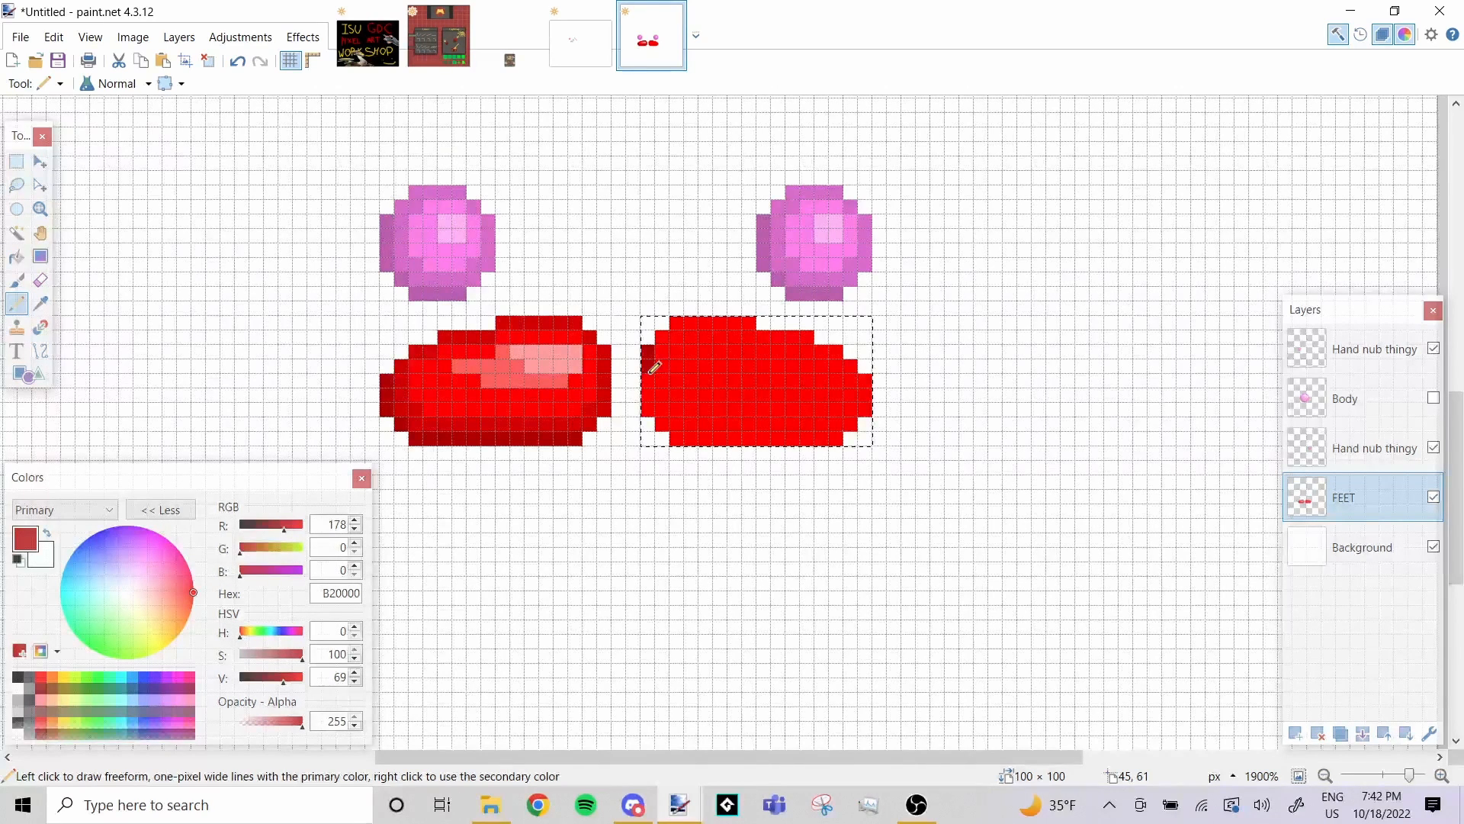
mouse_move(654, 368)
mouse_down()
mouse_move(711, 434)
mouse_move(839, 439)
mouse_up()
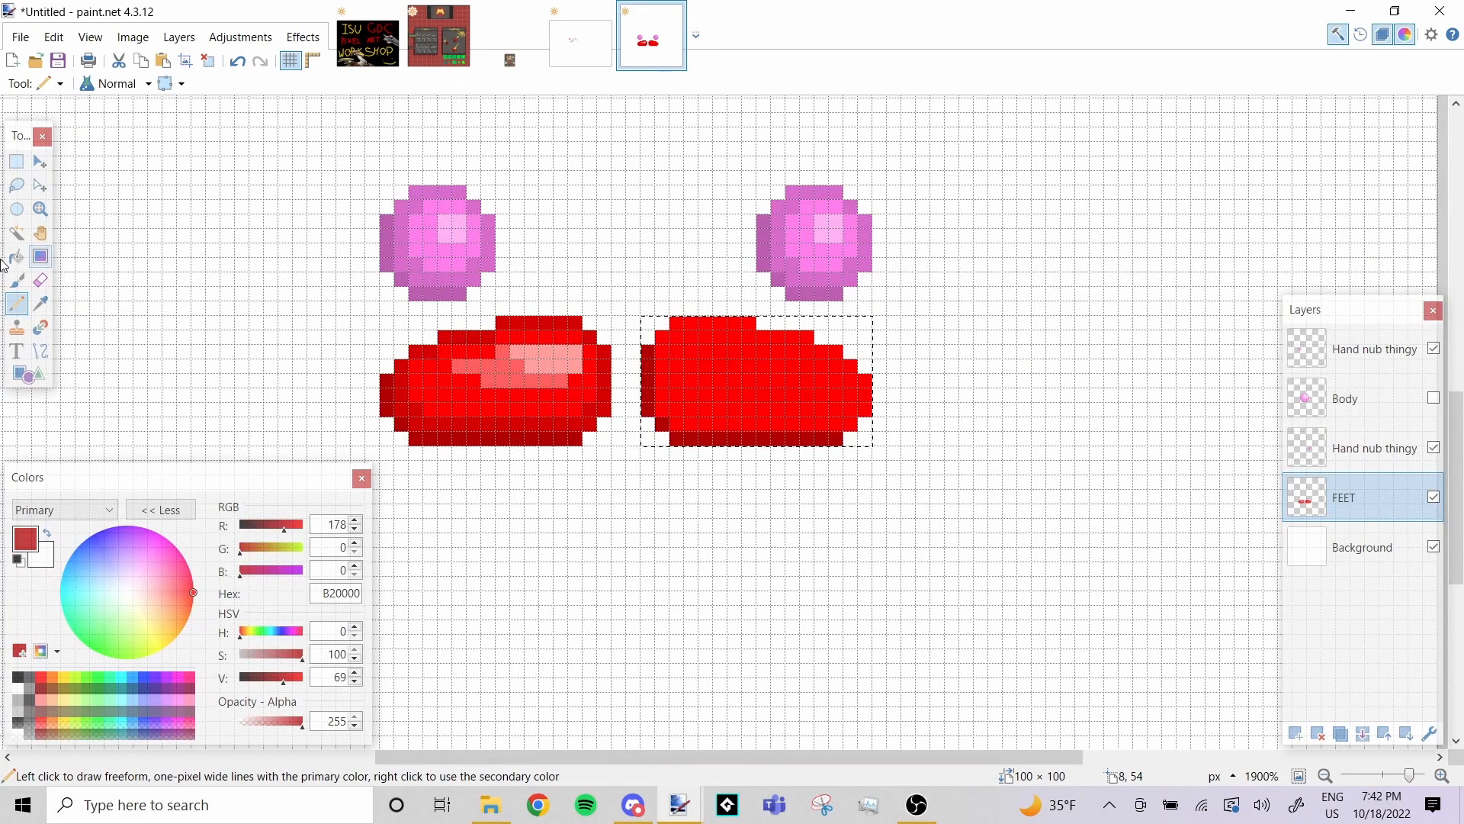
Sample D30000 from the left foot and pencil it inside the right foot's dark shading and along its right and top edges
click(41, 303)
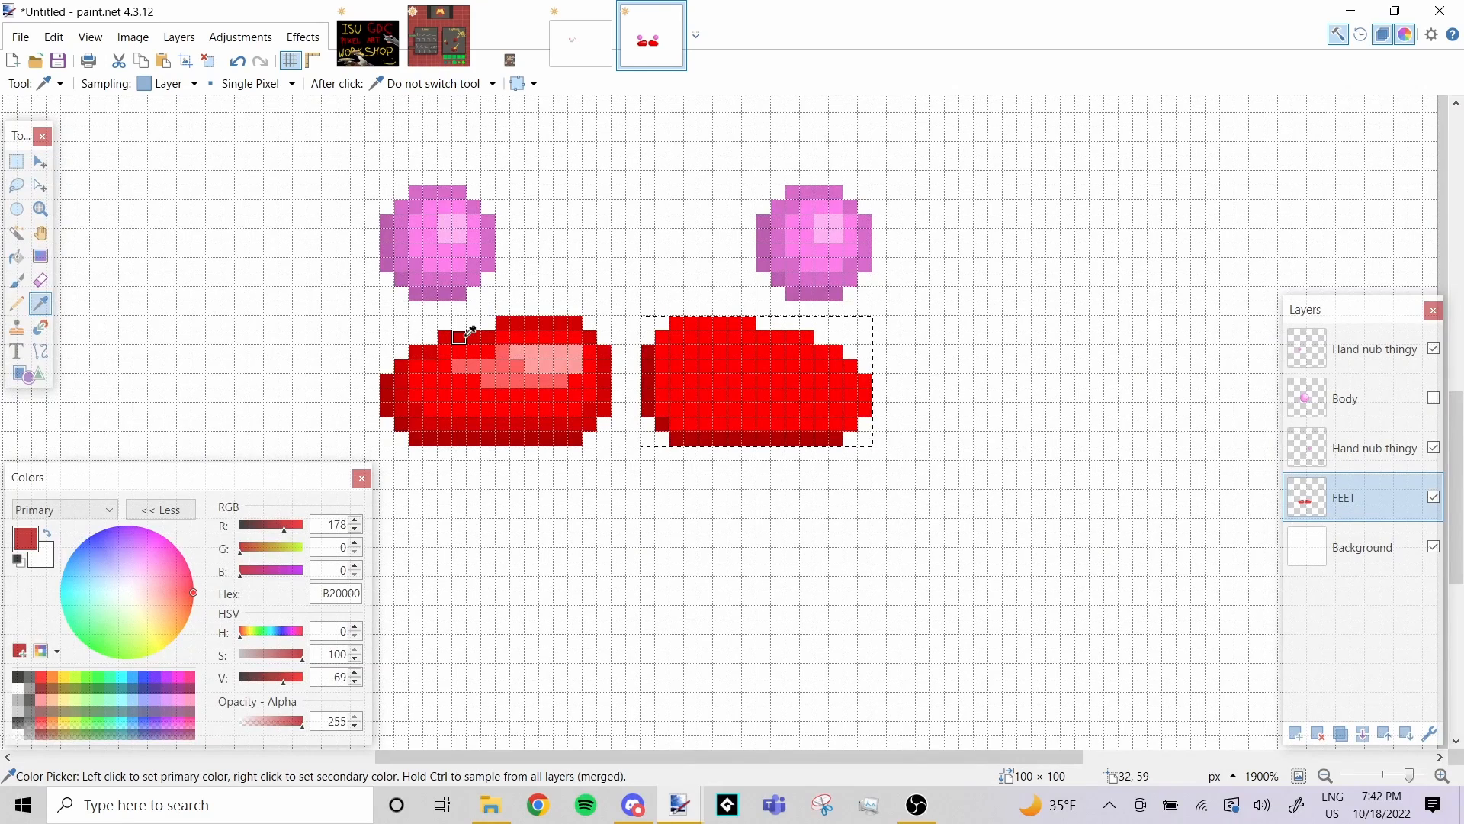
click(460, 340)
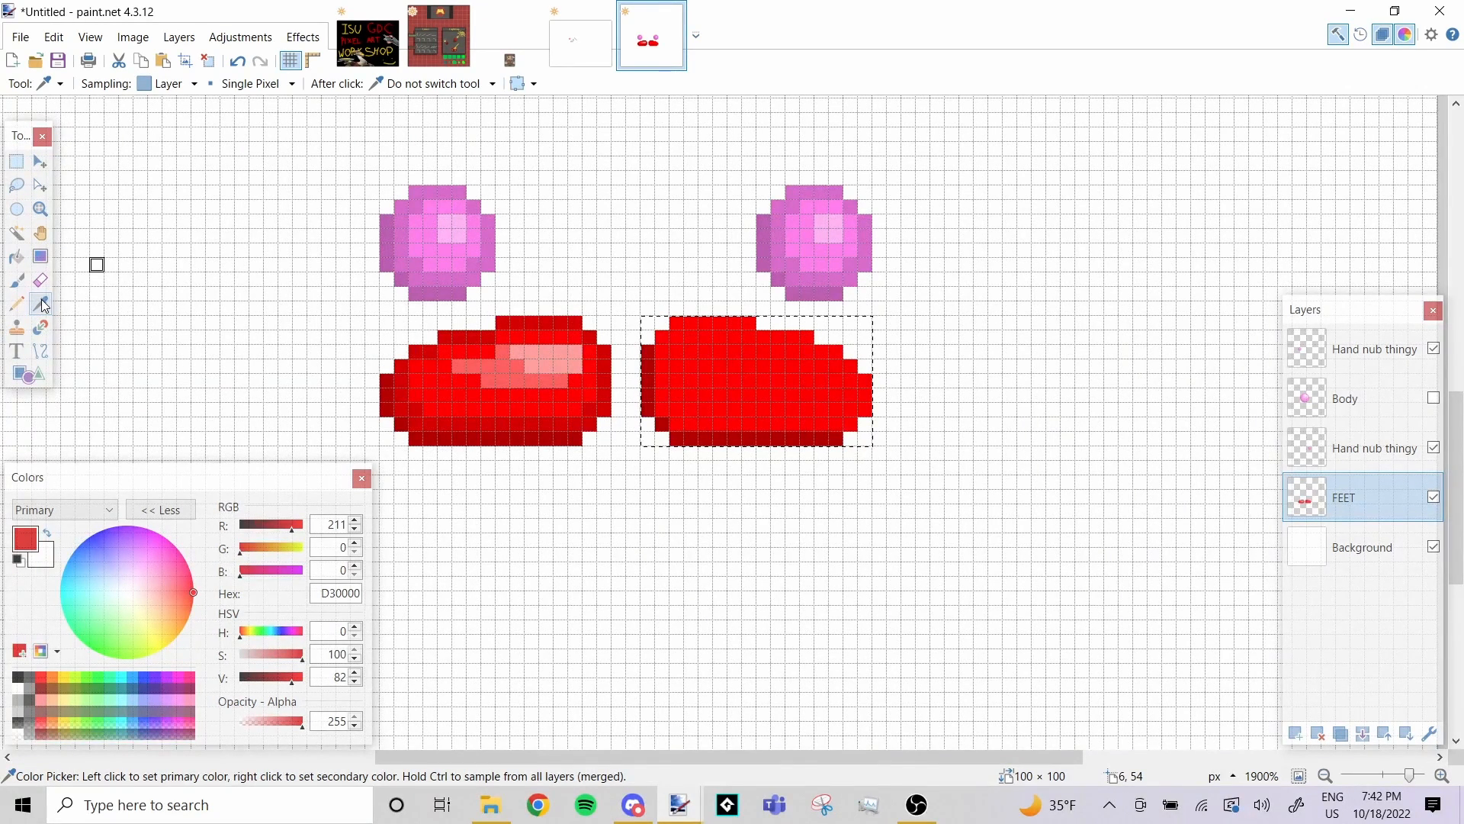
click(17, 303)
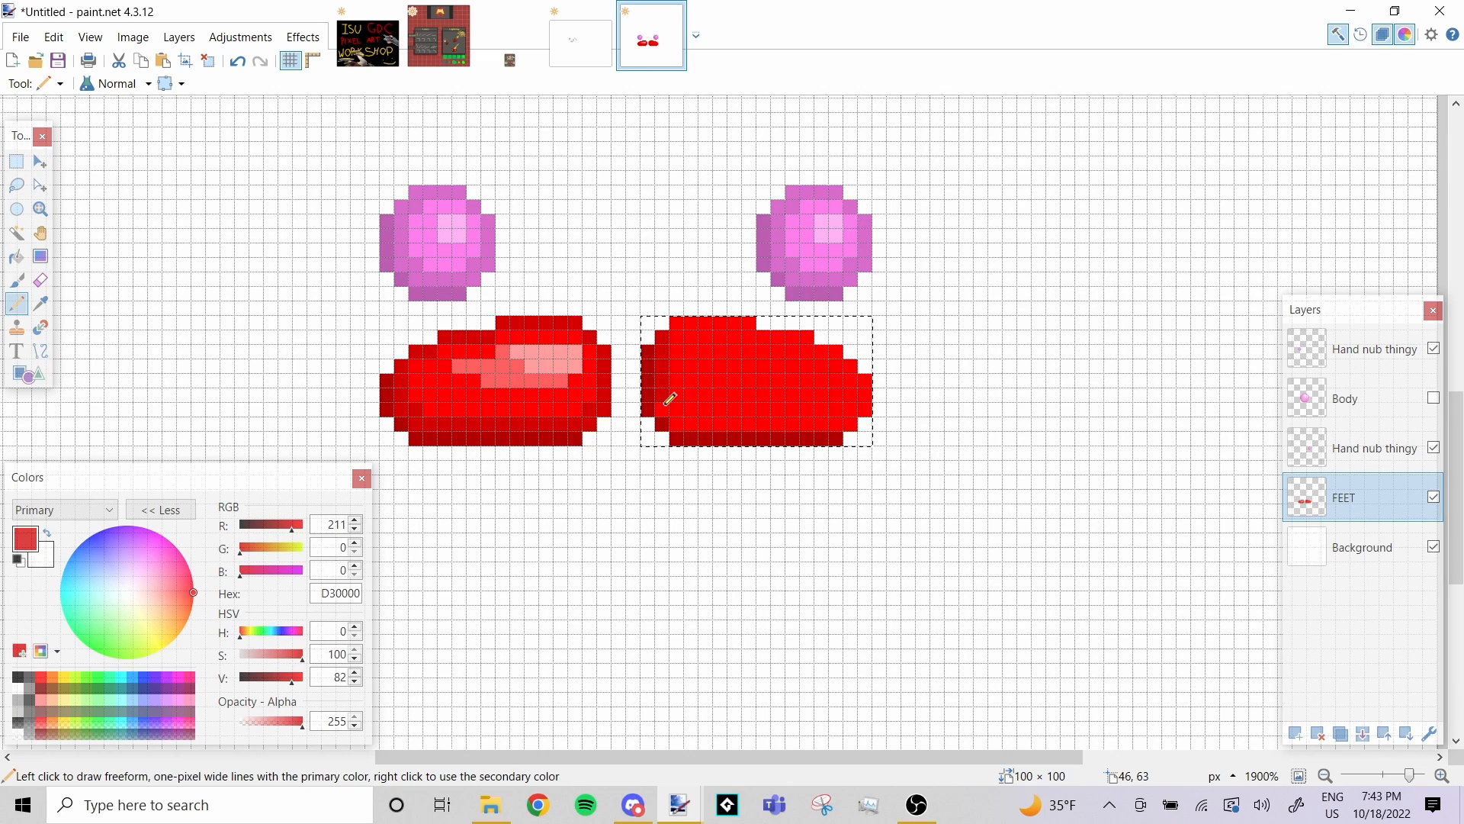
drag(669, 398, 851, 421)
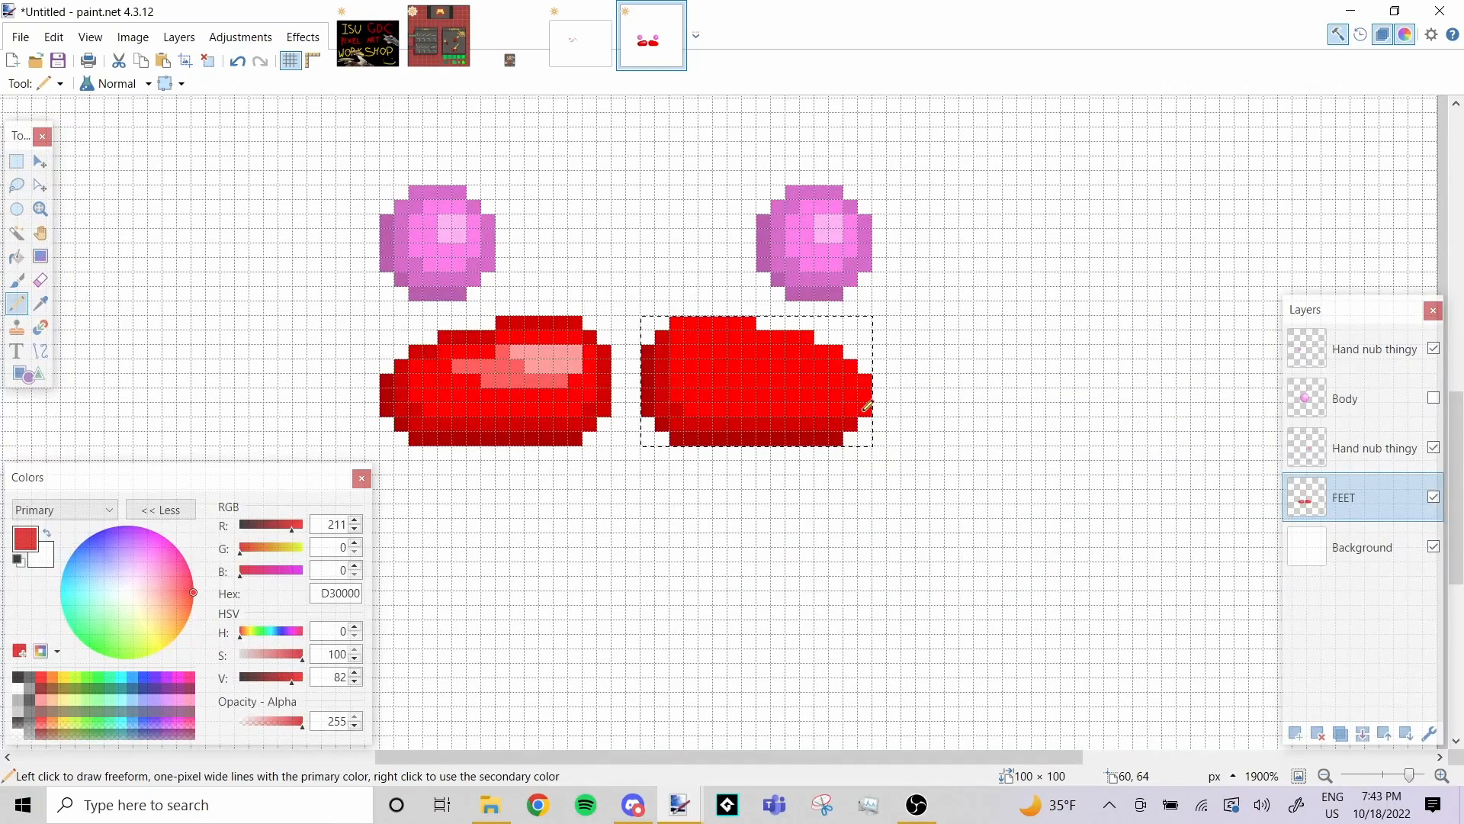
drag(867, 405, 819, 348)
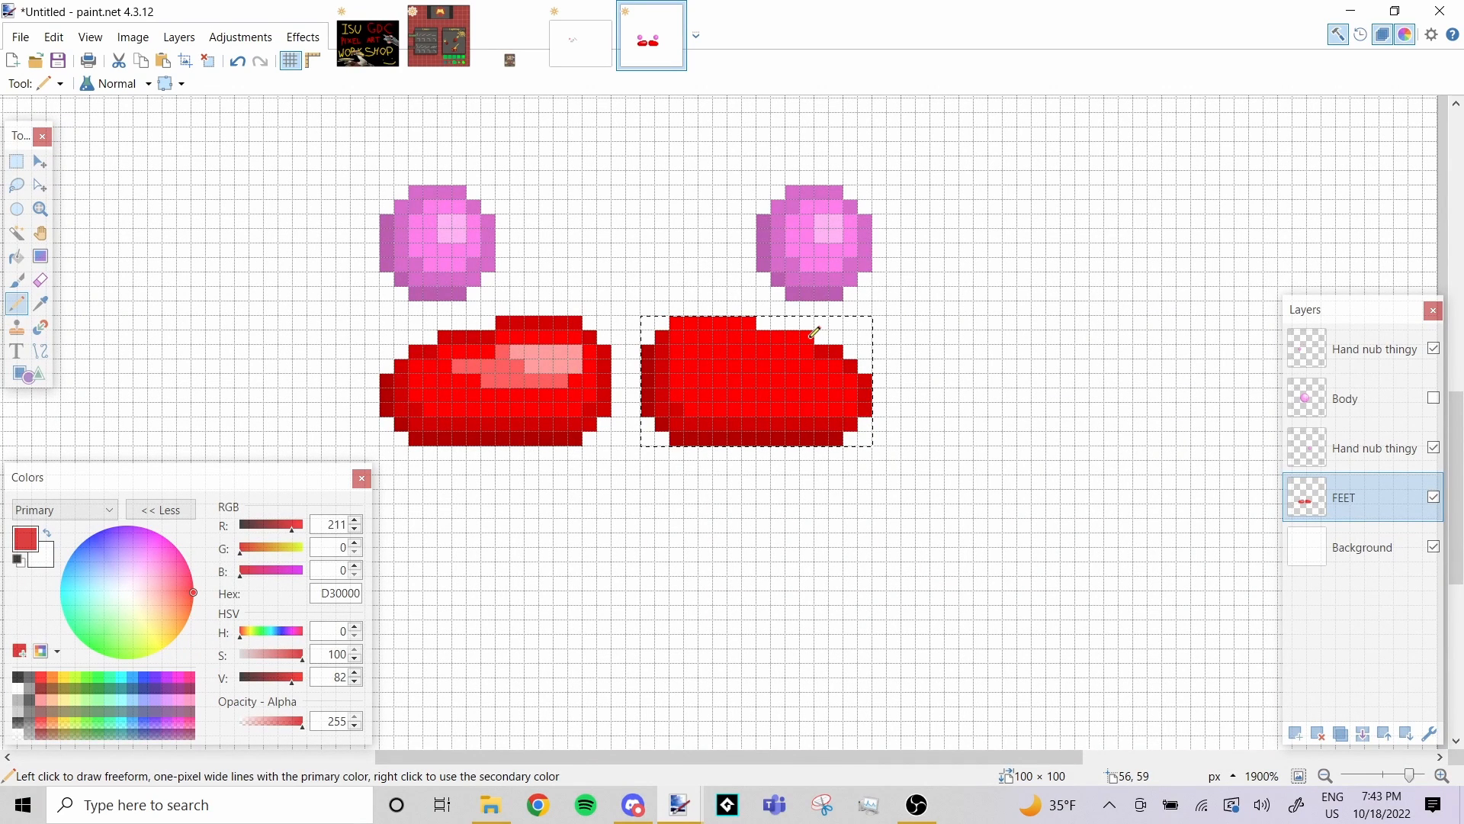
drag(810, 338, 683, 324)
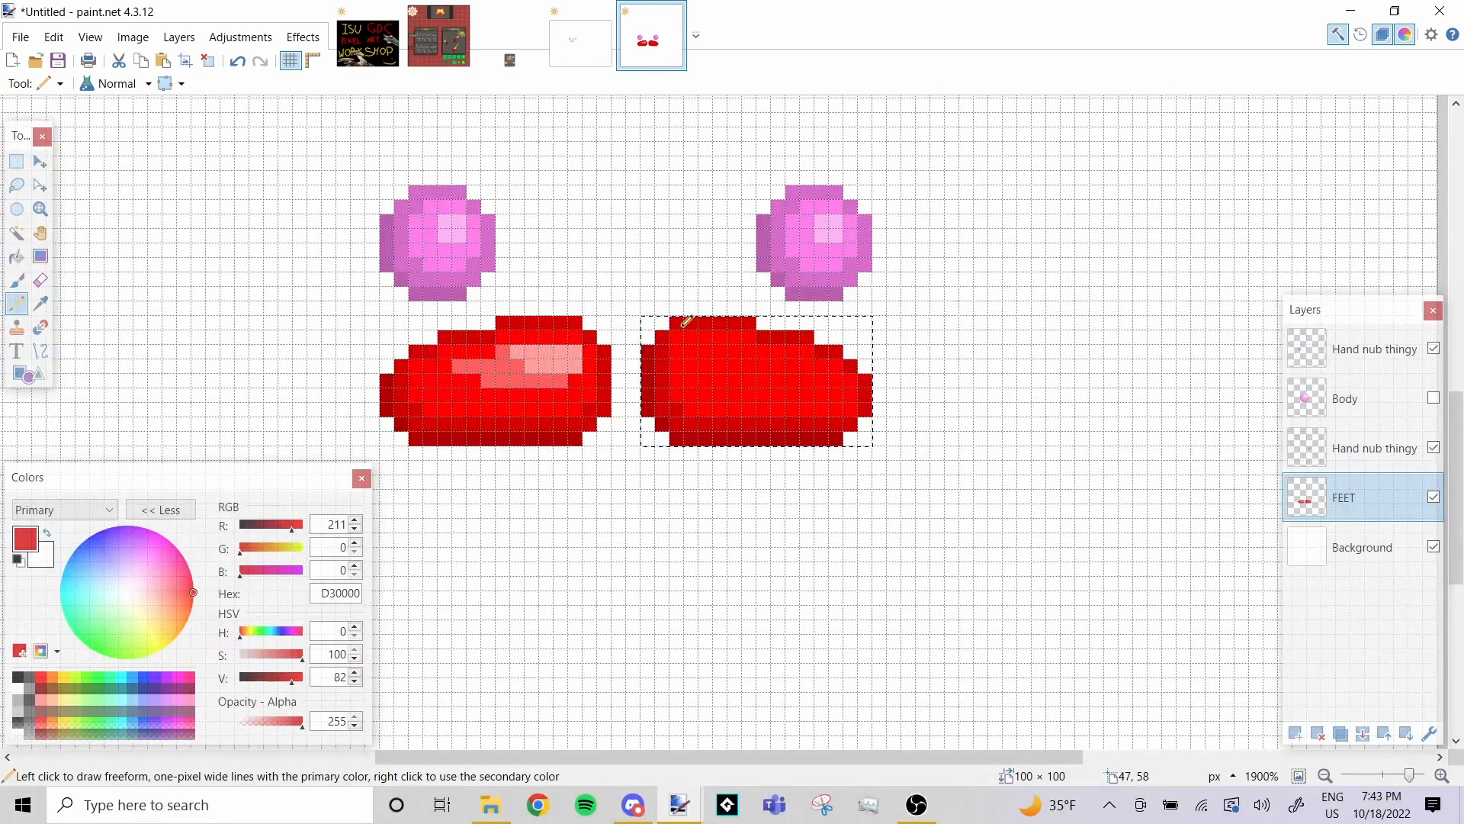
Sample FF6060 from the left foot's highlight and pencil a matching highlight across the upper part of the right foot
key(k)
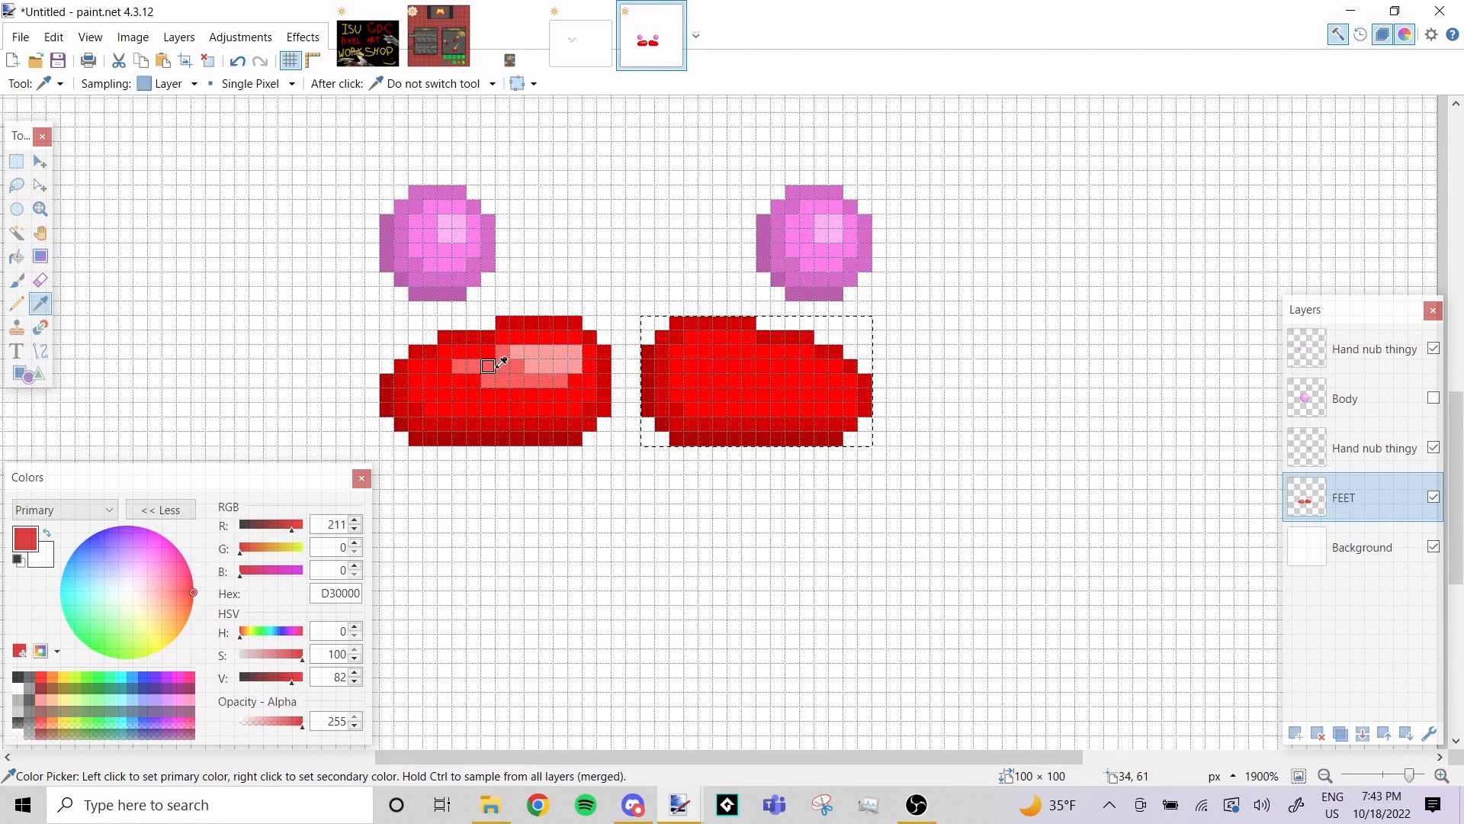
click(489, 365)
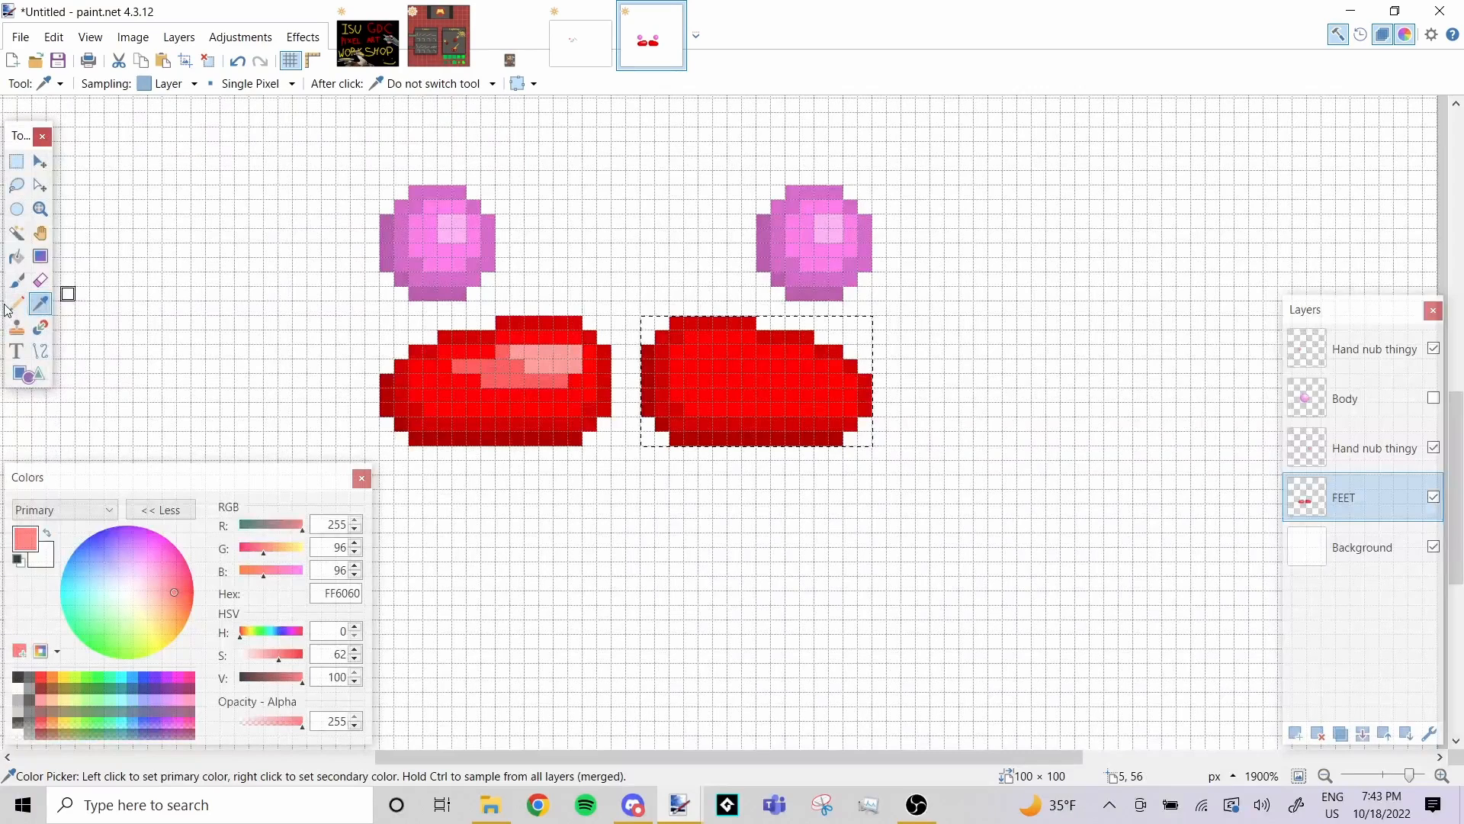
click(16, 305)
drag(838, 380, 762, 365)
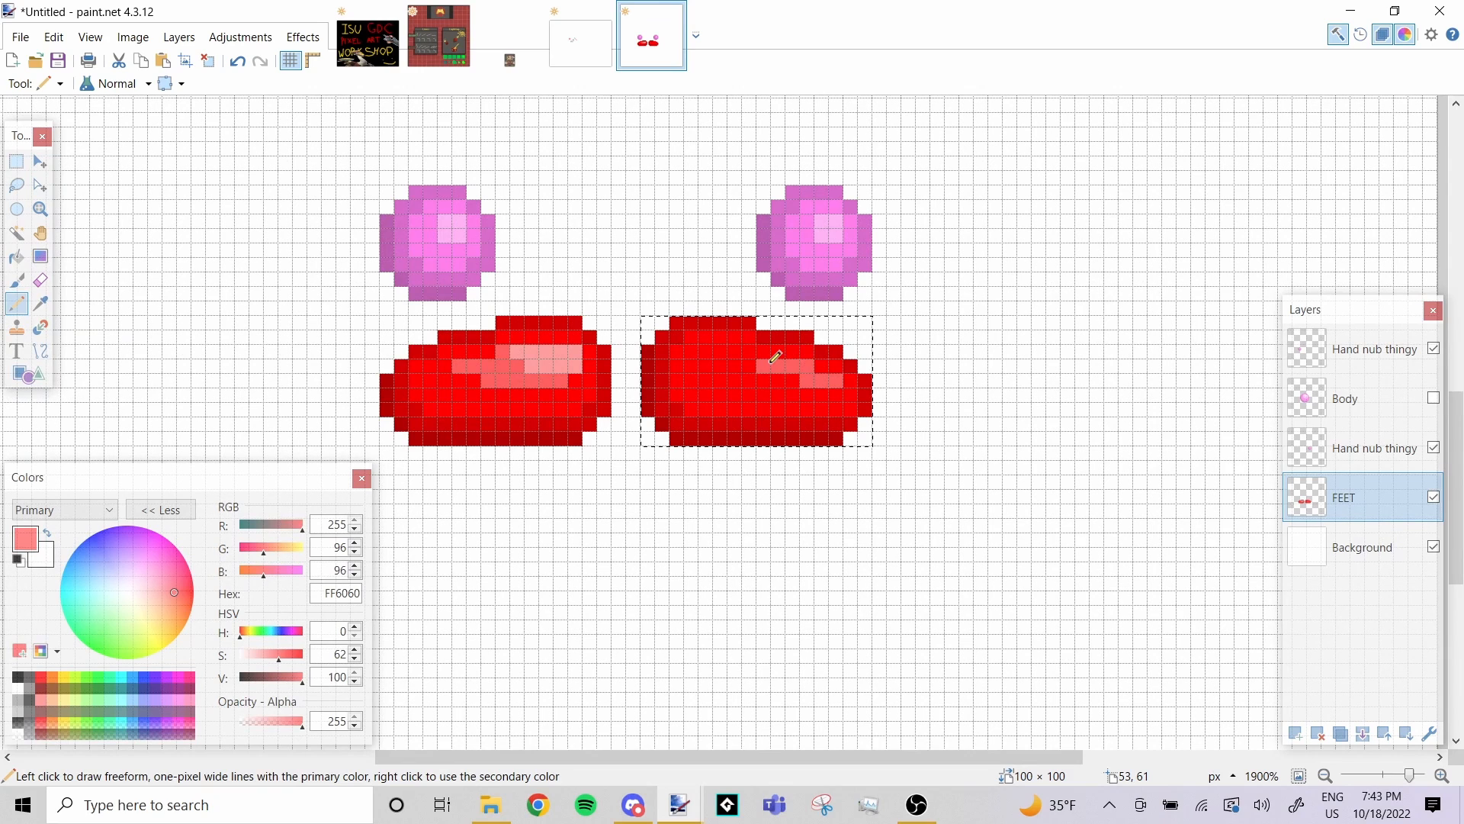
mouse_move(775, 357)
mouse_down()
mouse_move(728, 375)
mouse_move(778, 374)
mouse_up()
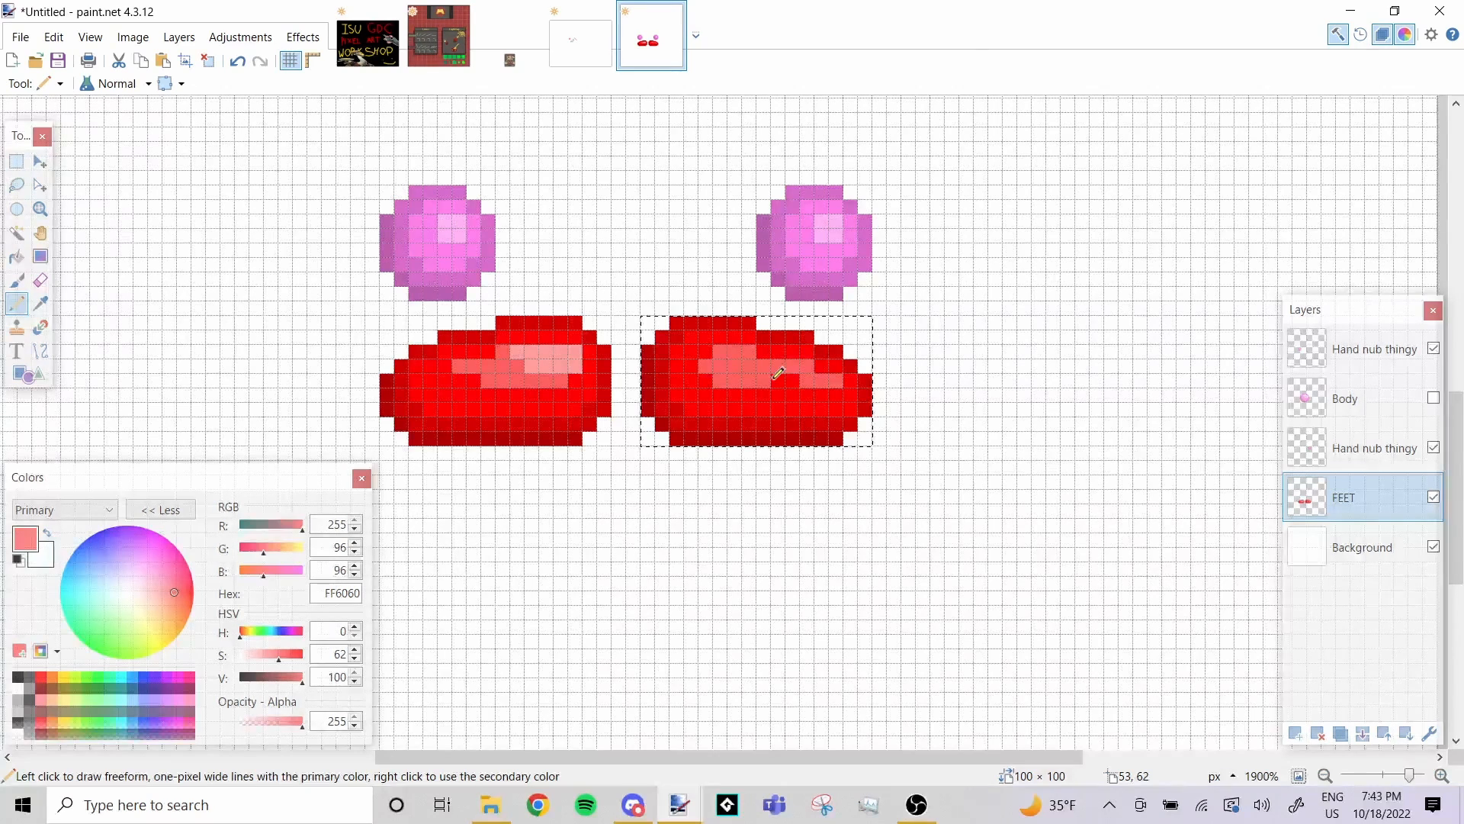
Sample FF9E9E from the left foot's brightest highlight and pencil it along the upper-right part of the right foot's highlight
key(k)
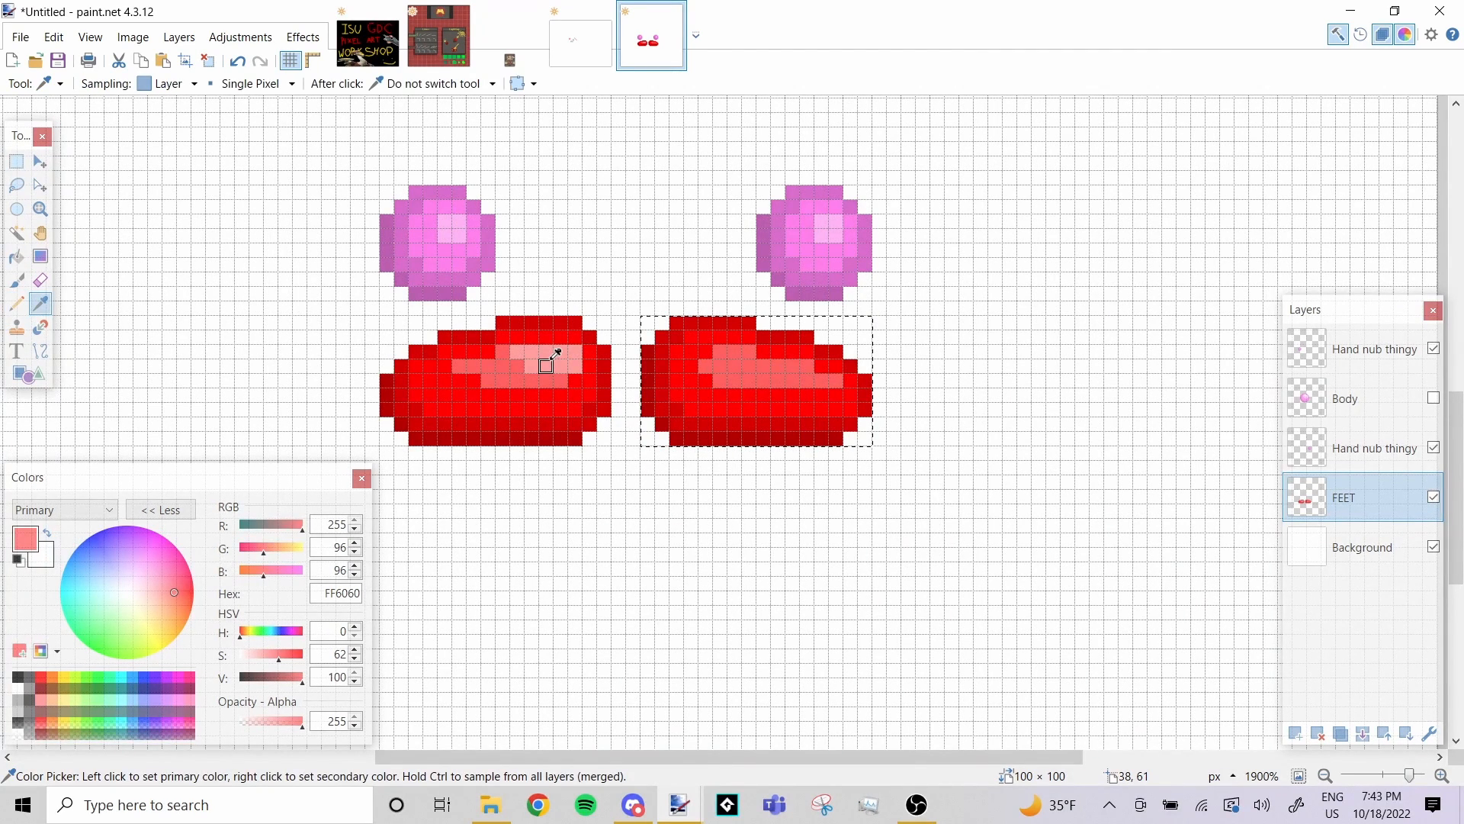
click(546, 364)
key(p)
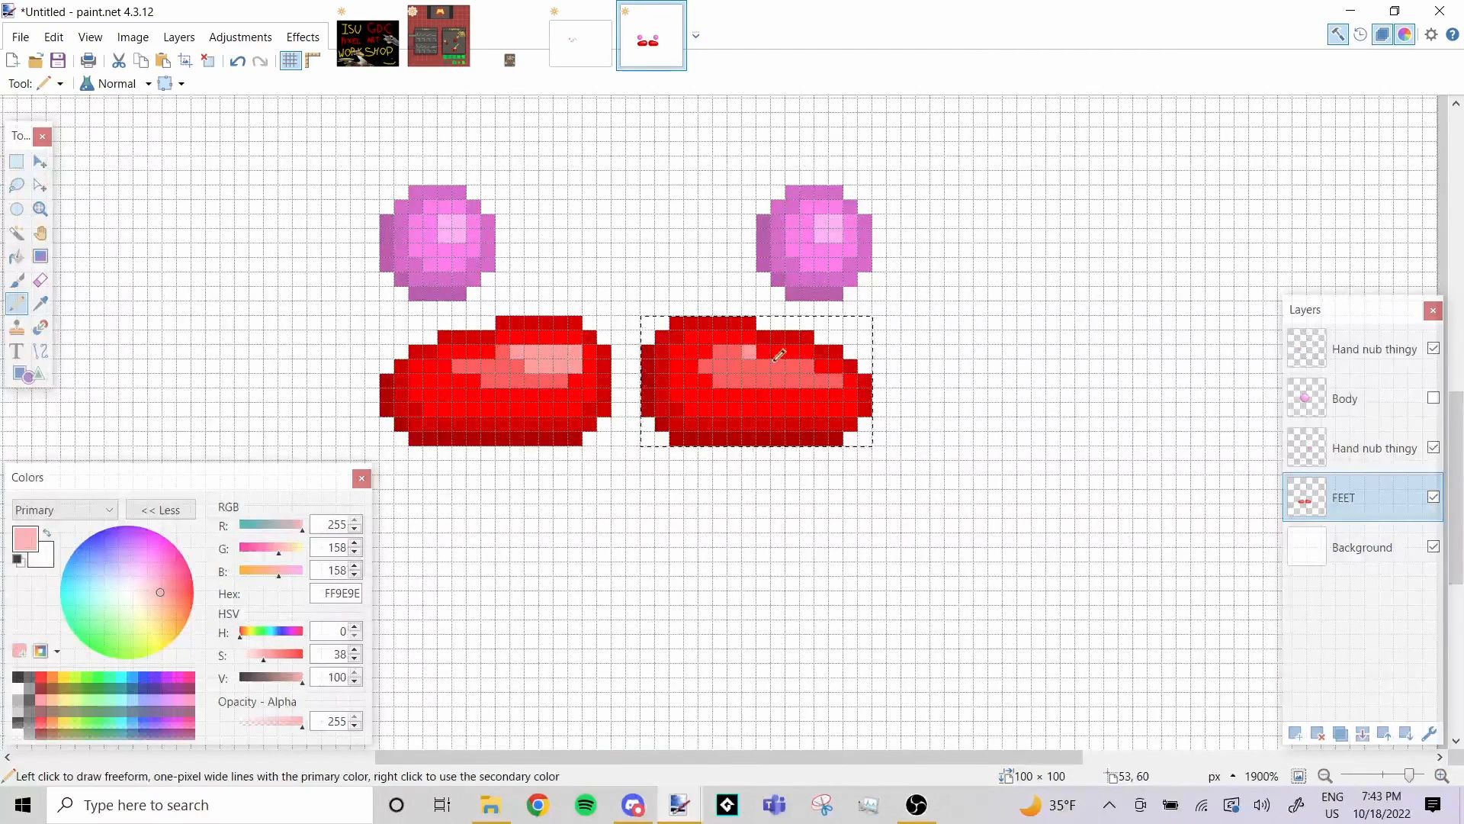
drag(778, 356, 798, 362)
drag(793, 366, 839, 379)
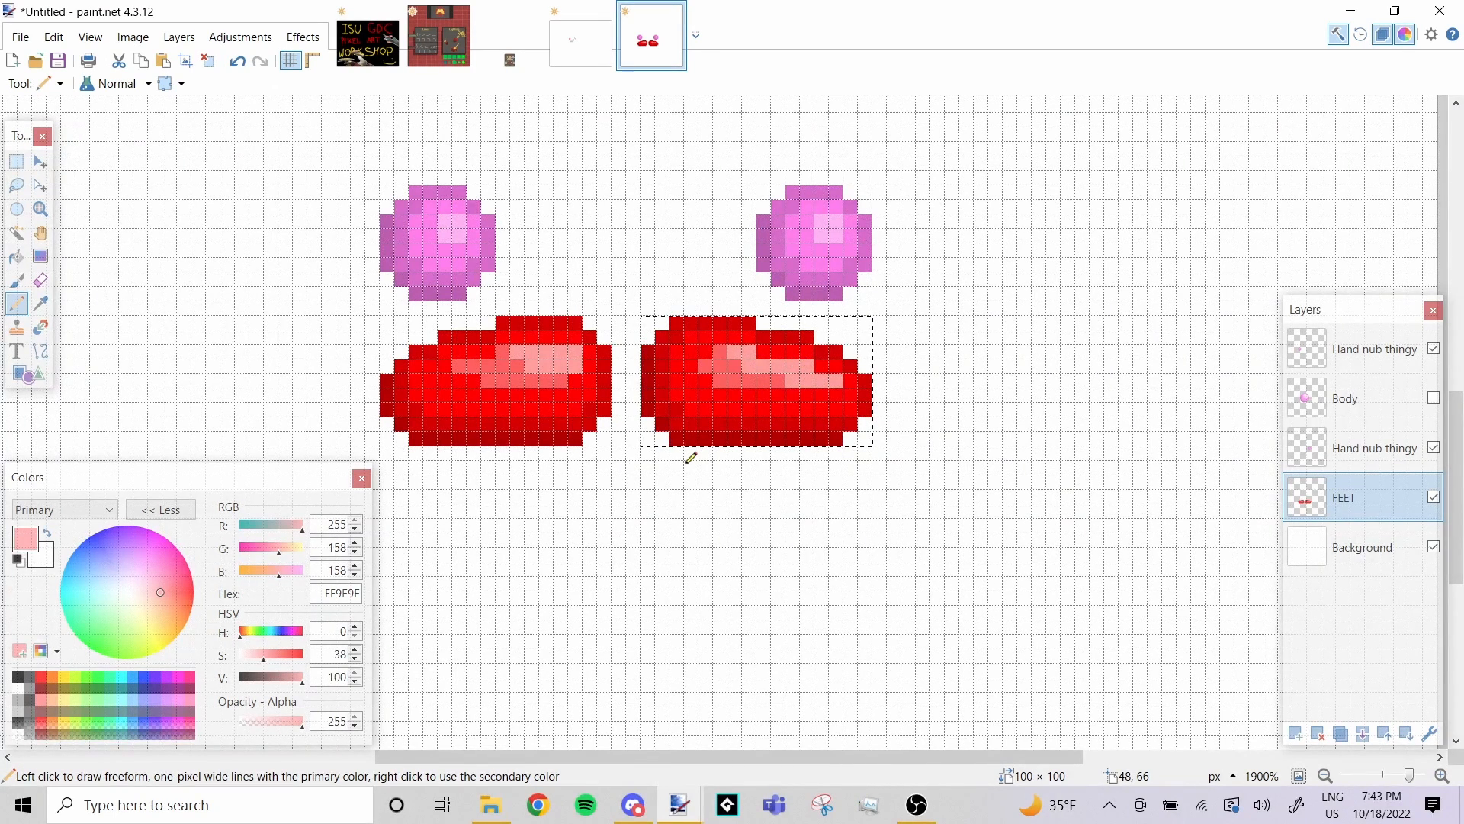
Make the Body layer visible again and clear the selection around the right foot
scroll(691, 458, down, 2)
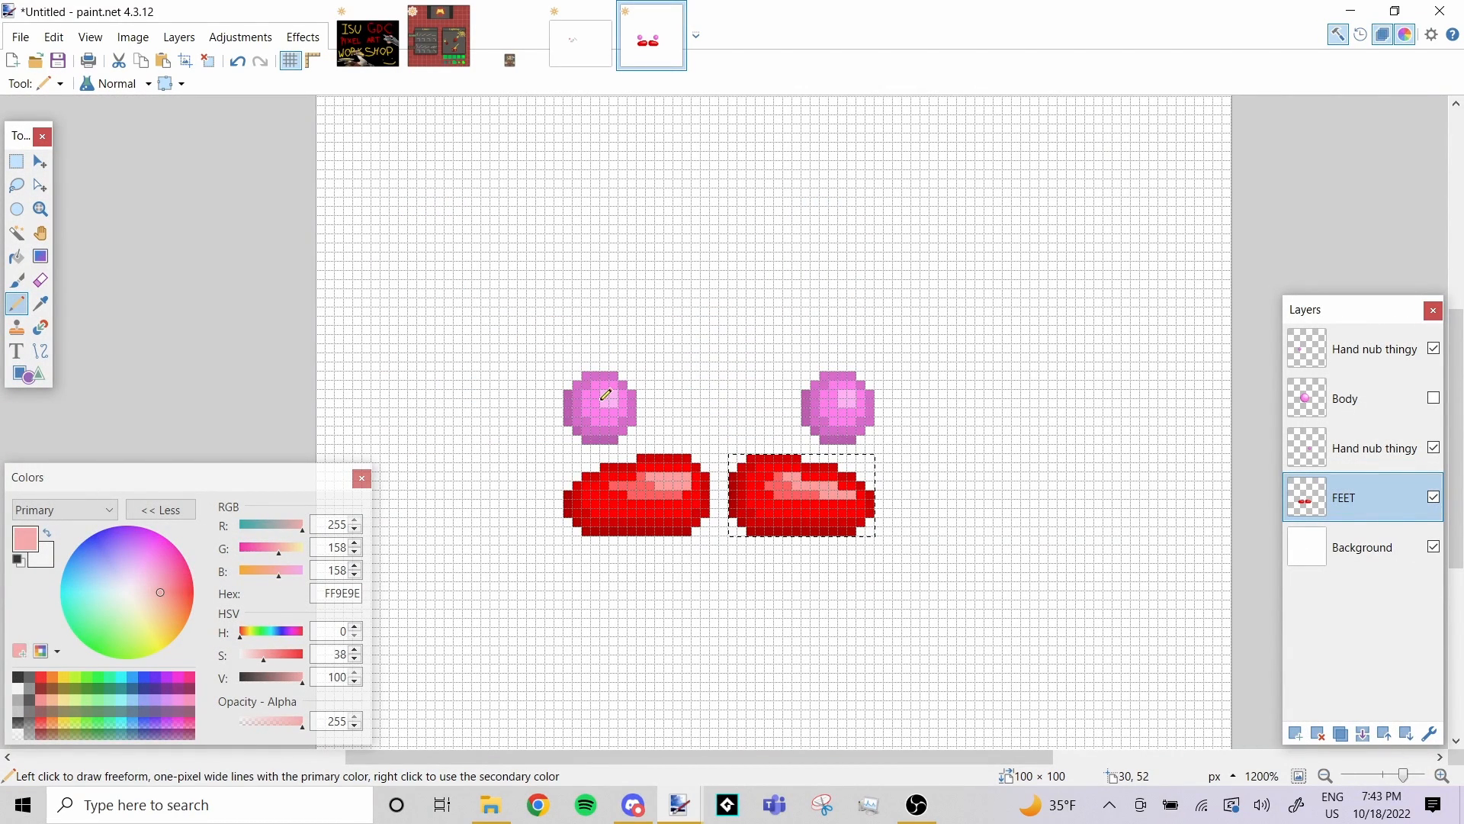
click(1433, 399)
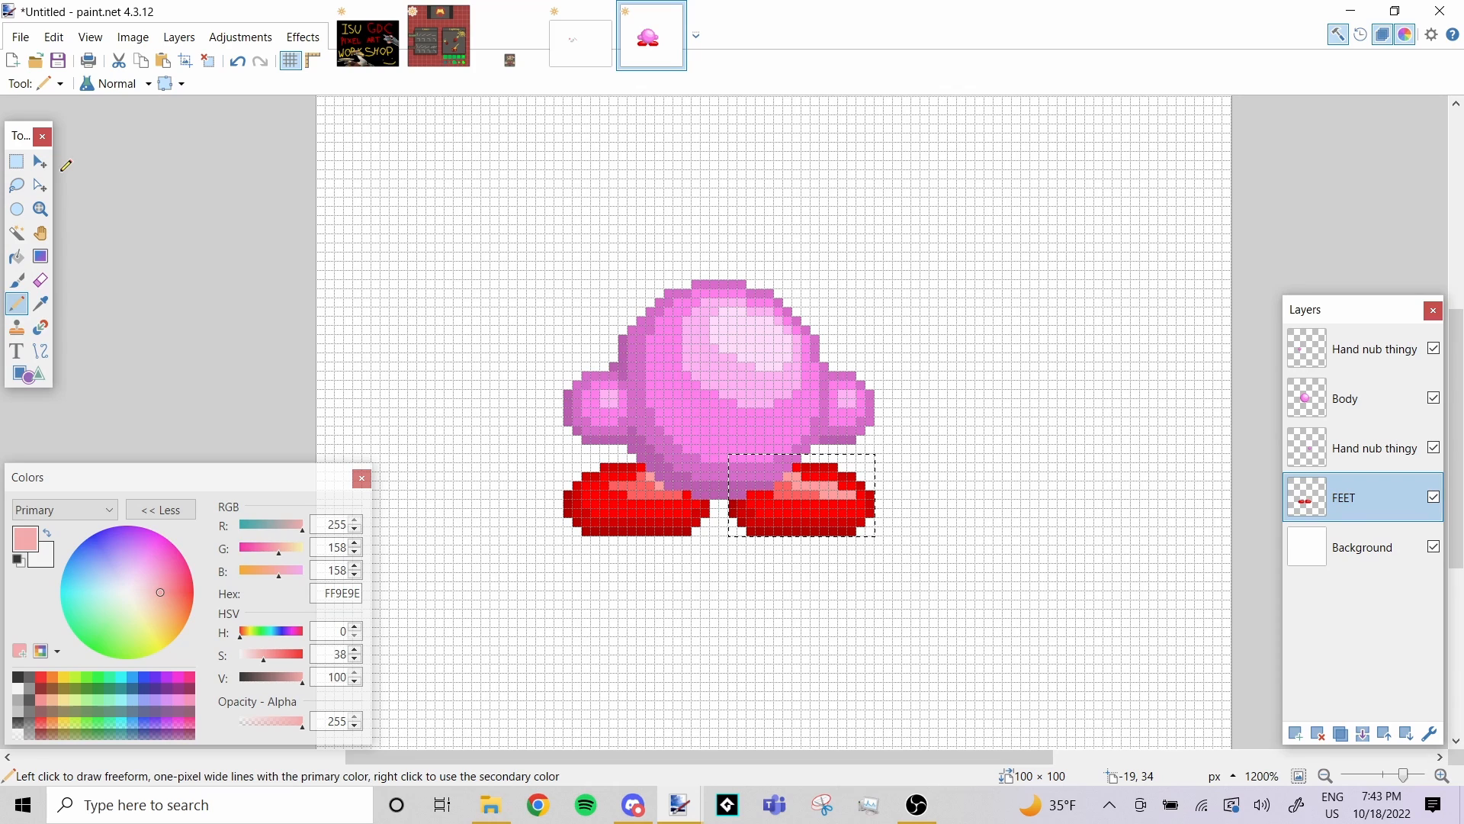
click(16, 161)
click(427, 221)
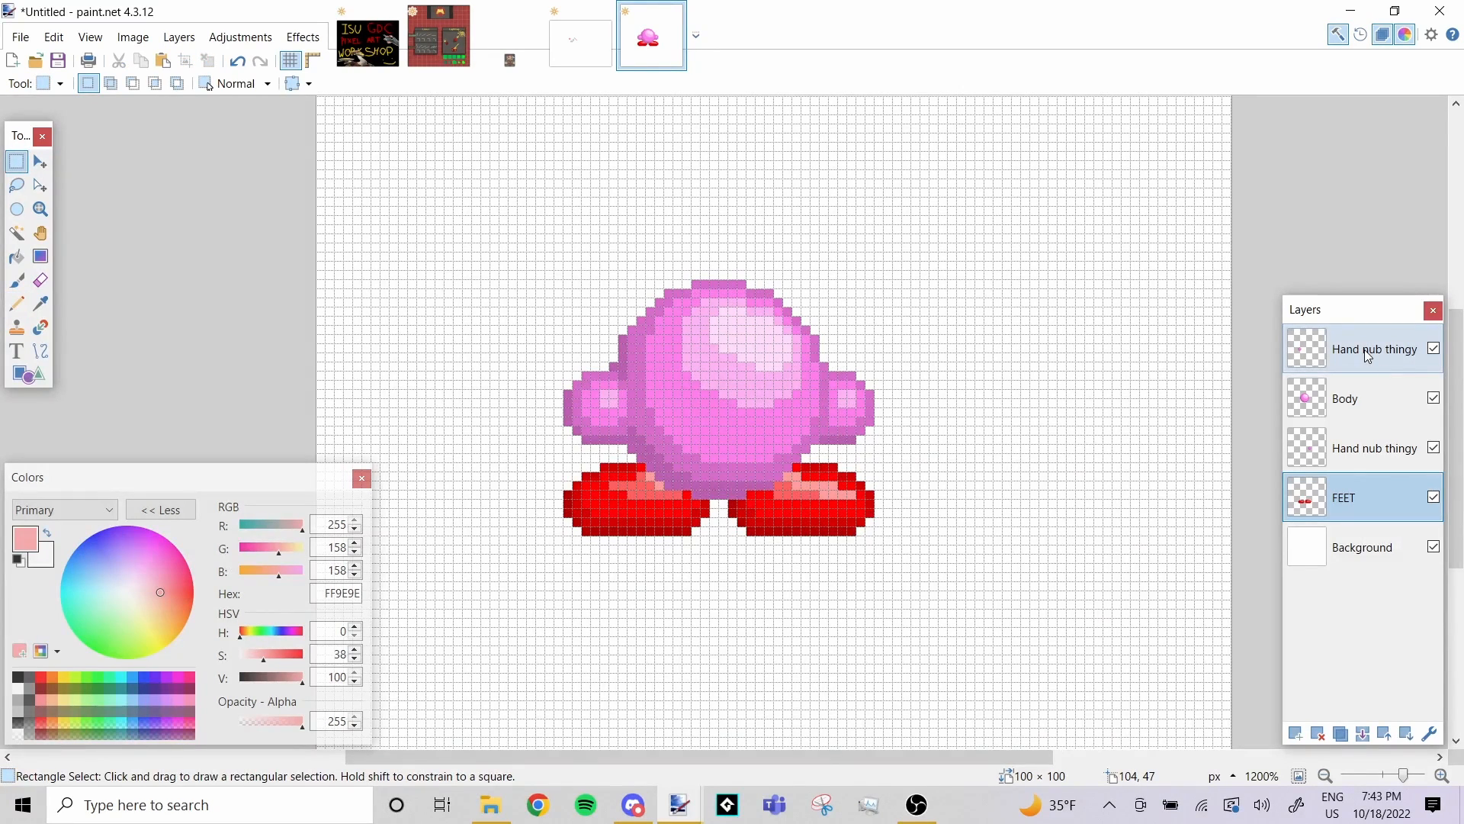
On a new layer above the upper hand layer, pencil two black eyes and a wide smile, erasing extra pixels along the mouth line
click(1369, 357)
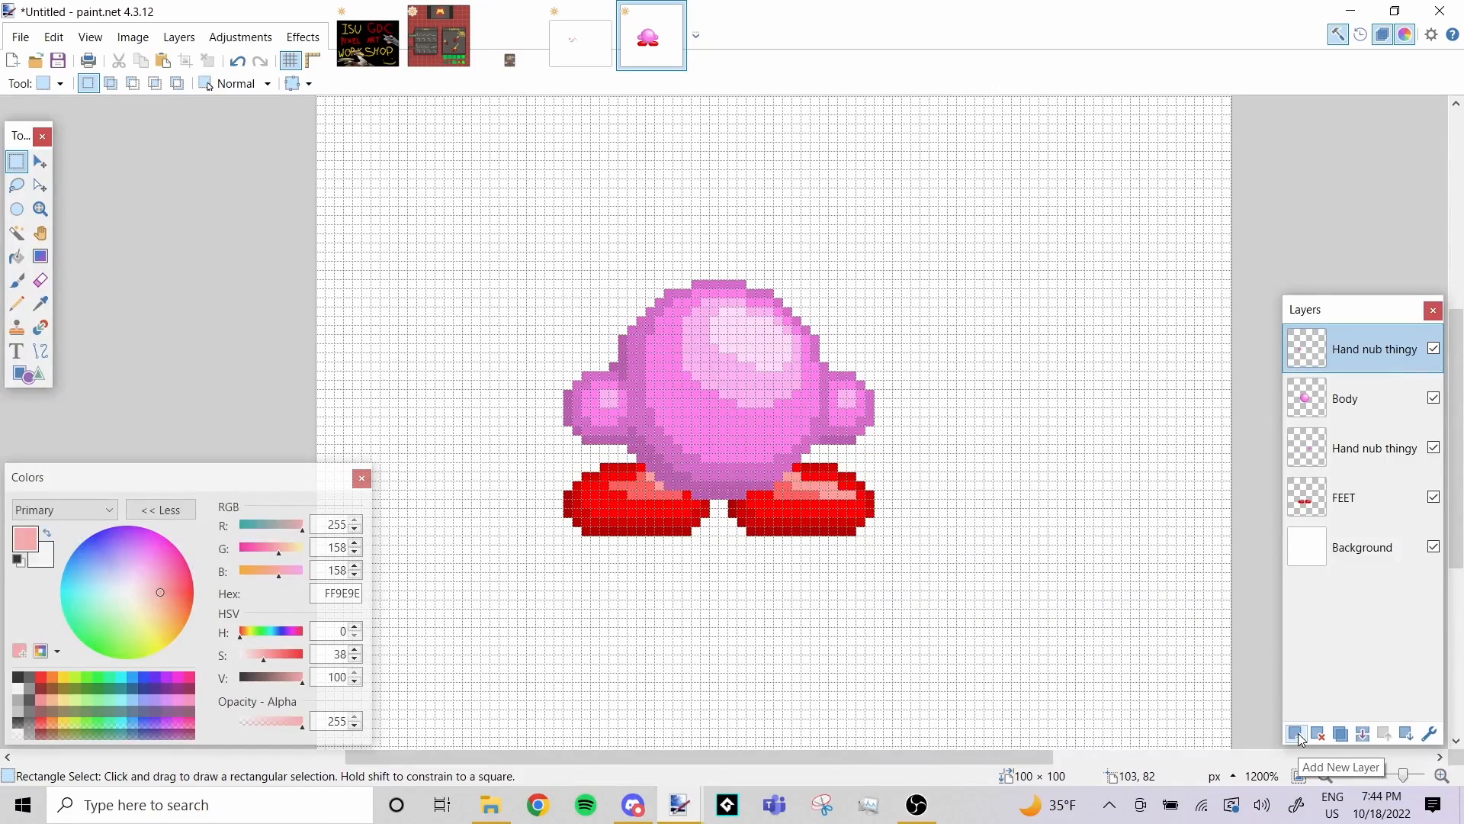
click(1299, 736)
click(19, 309)
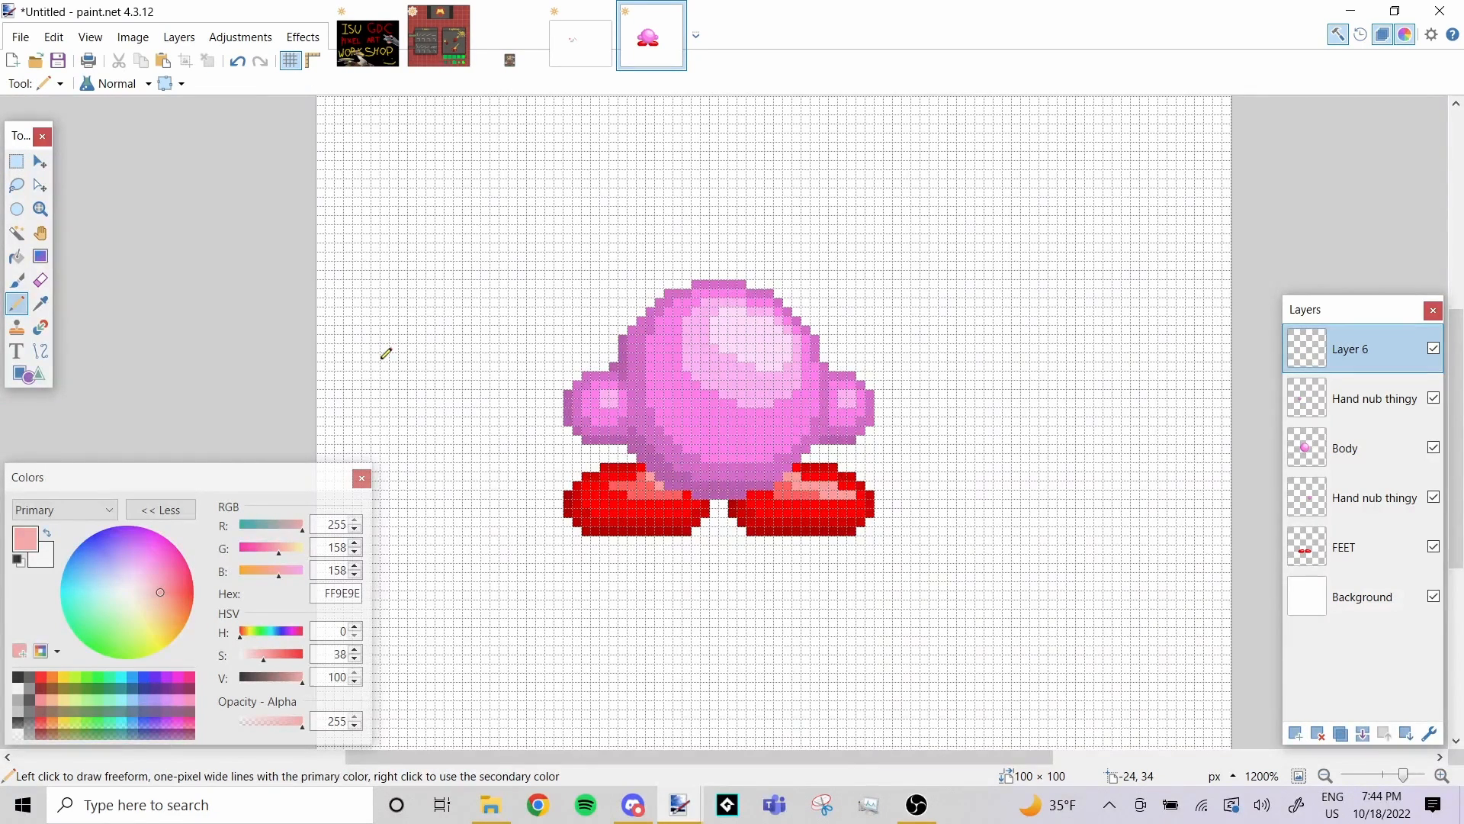
click(19, 678)
click(695, 348)
click(769, 338)
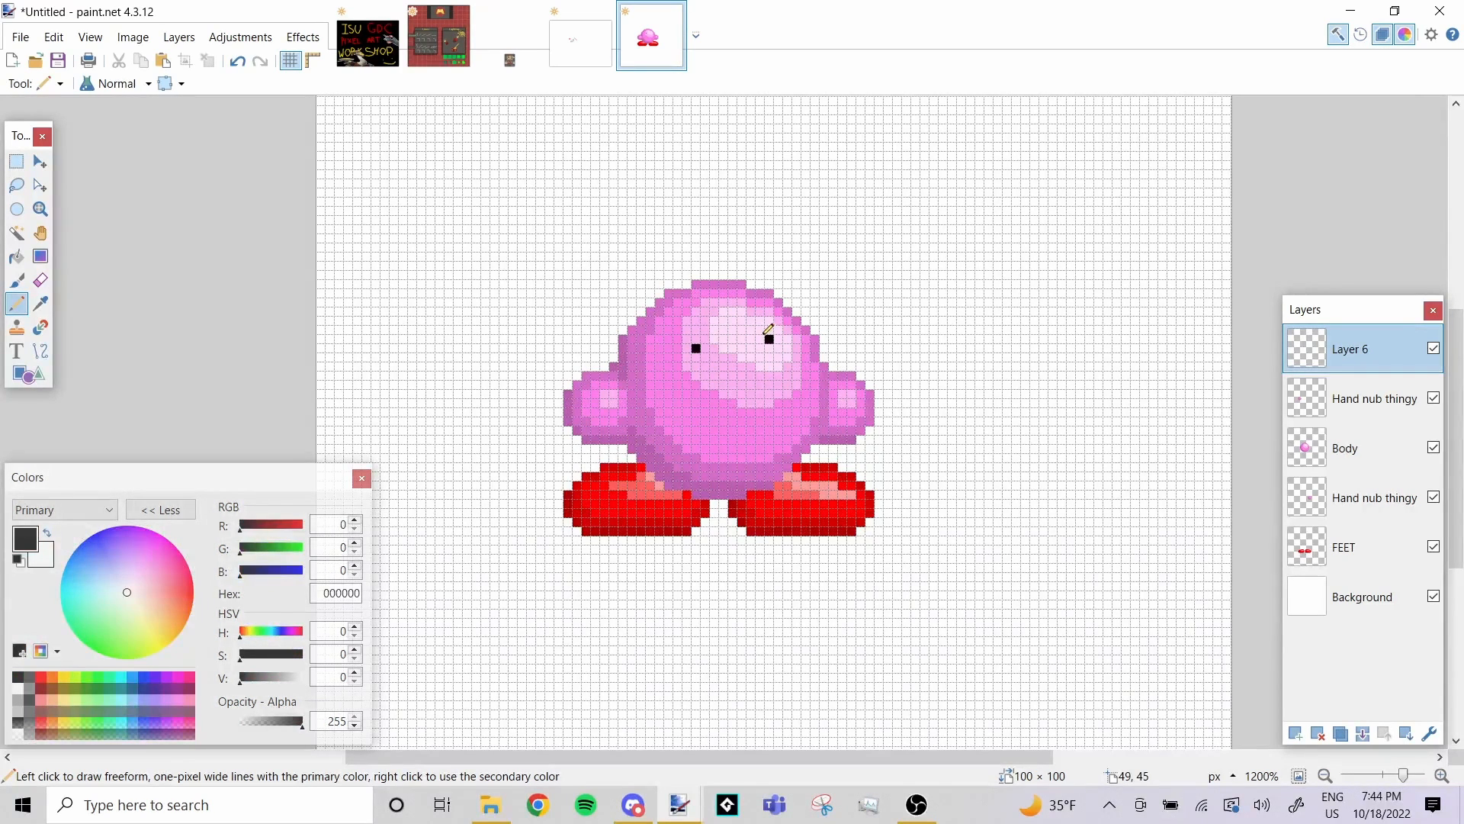
mouse_move(677, 384)
mouse_down()
mouse_move(742, 395)
mouse_move(797, 368)
mouse_up()
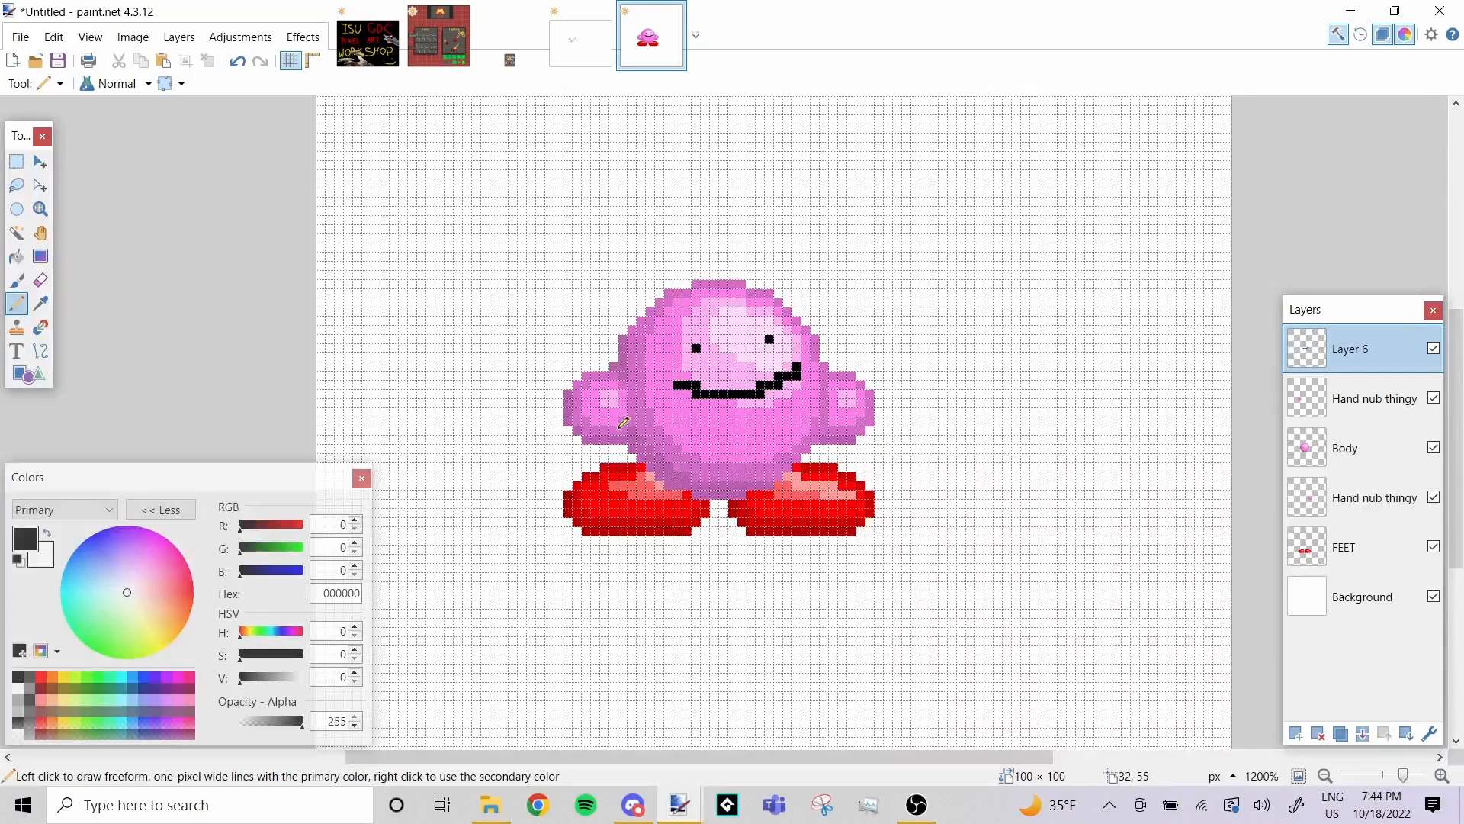
click(41, 280)
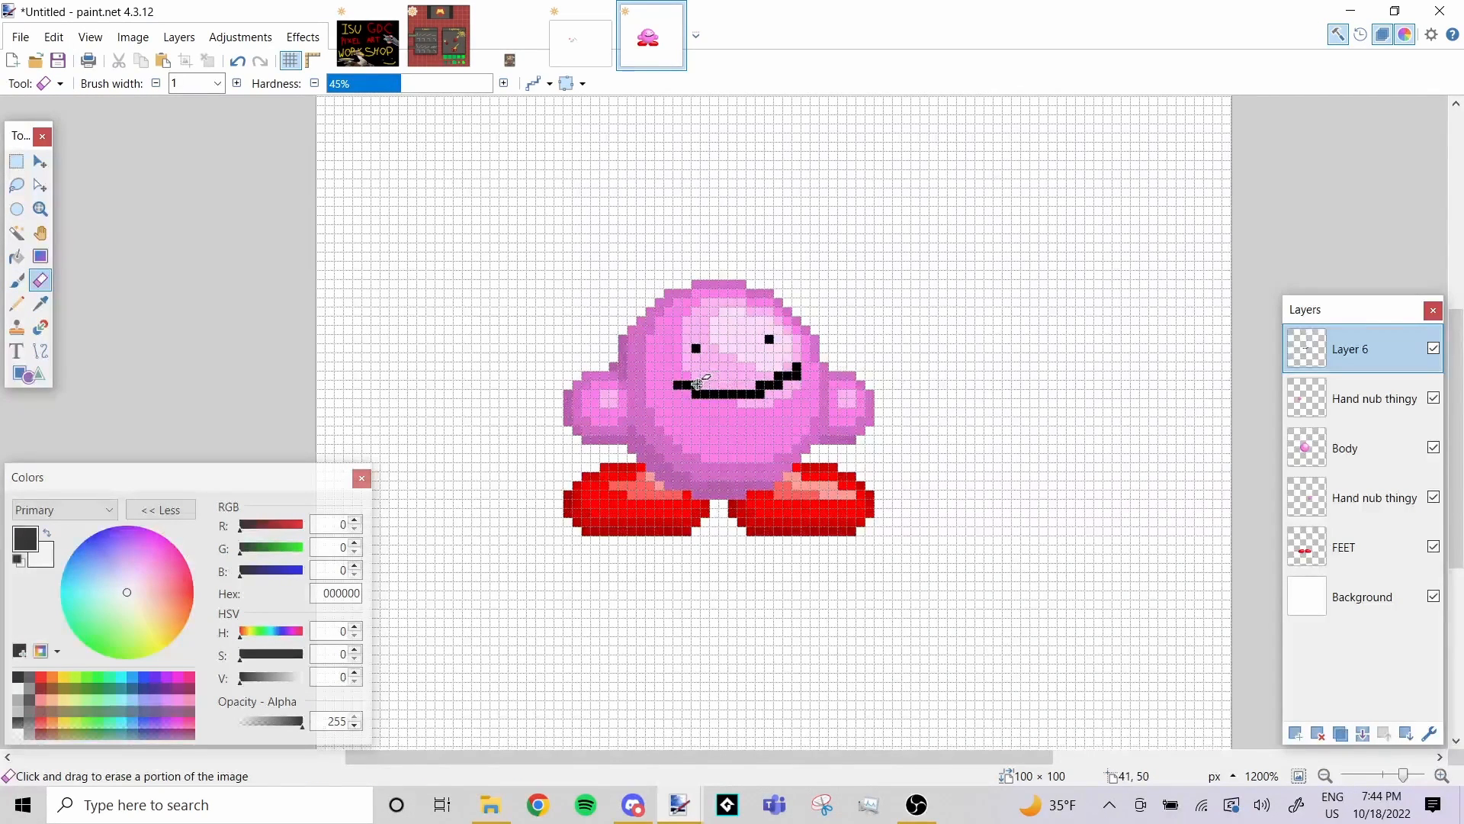
click(796, 375)
Try filling the darkest shading on the Body layer with blue 0026FF, and undo the fill
click(1345, 436)
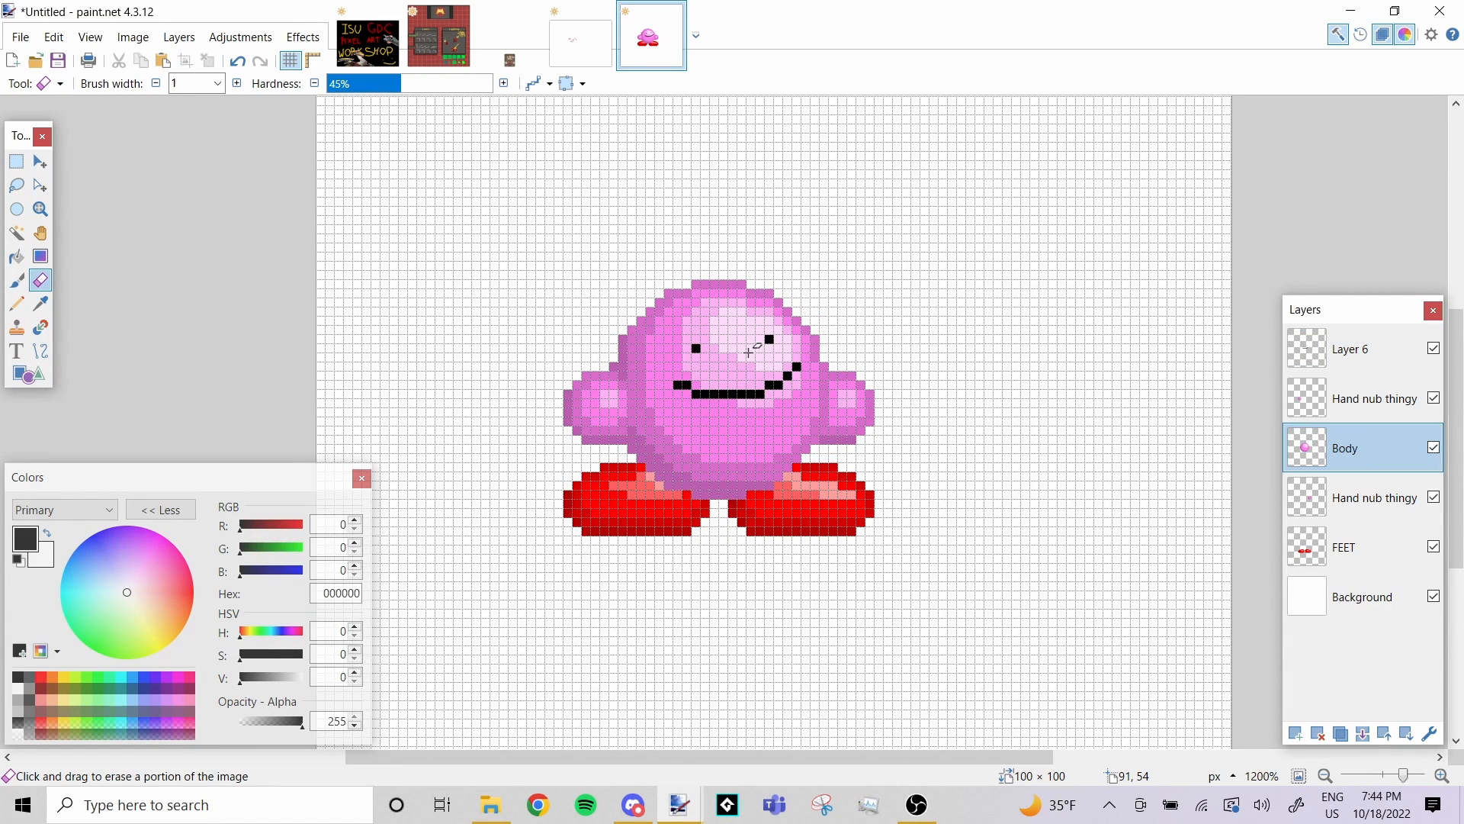
click(17, 256)
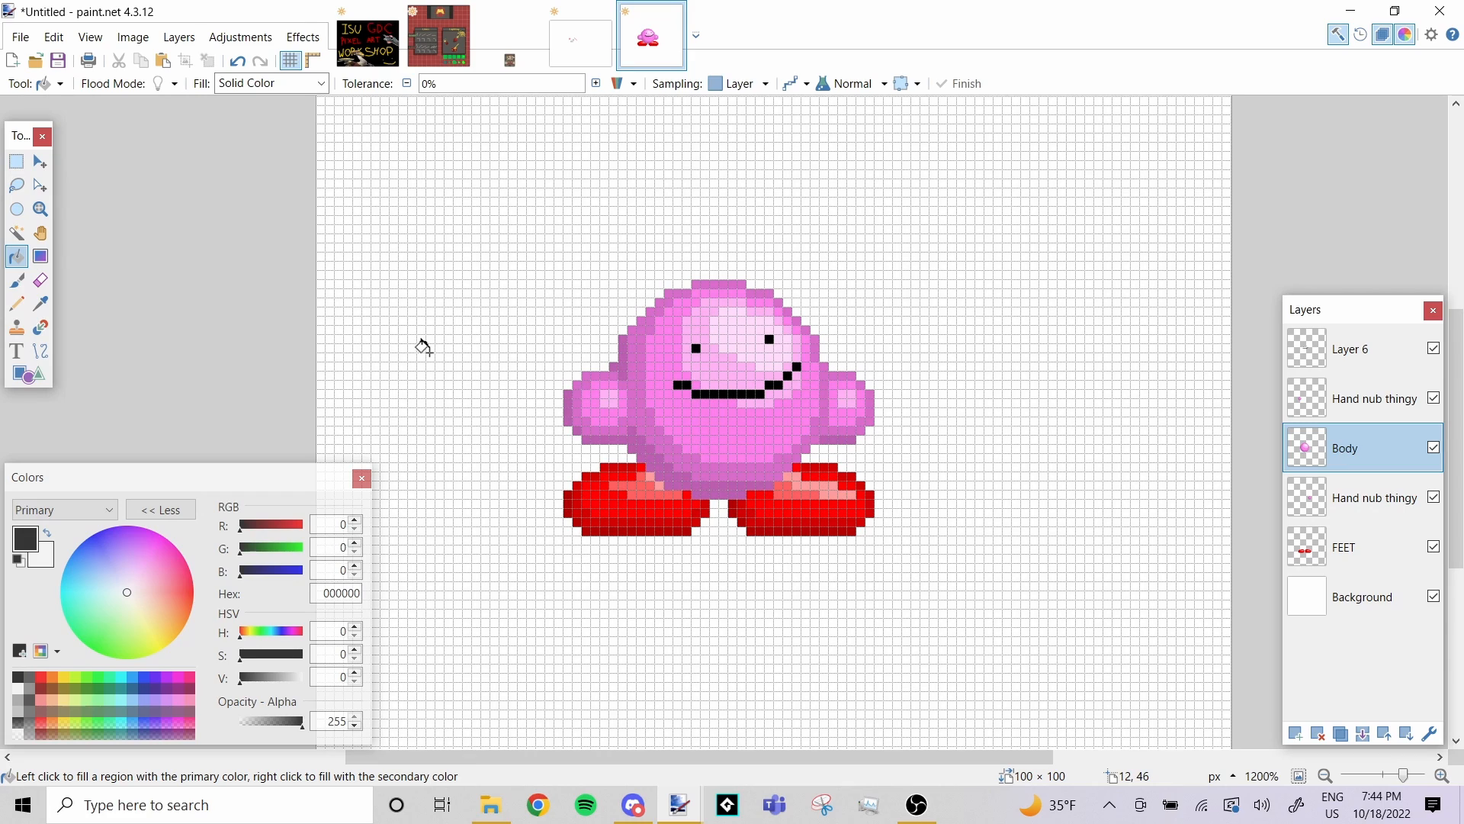
click(145, 681)
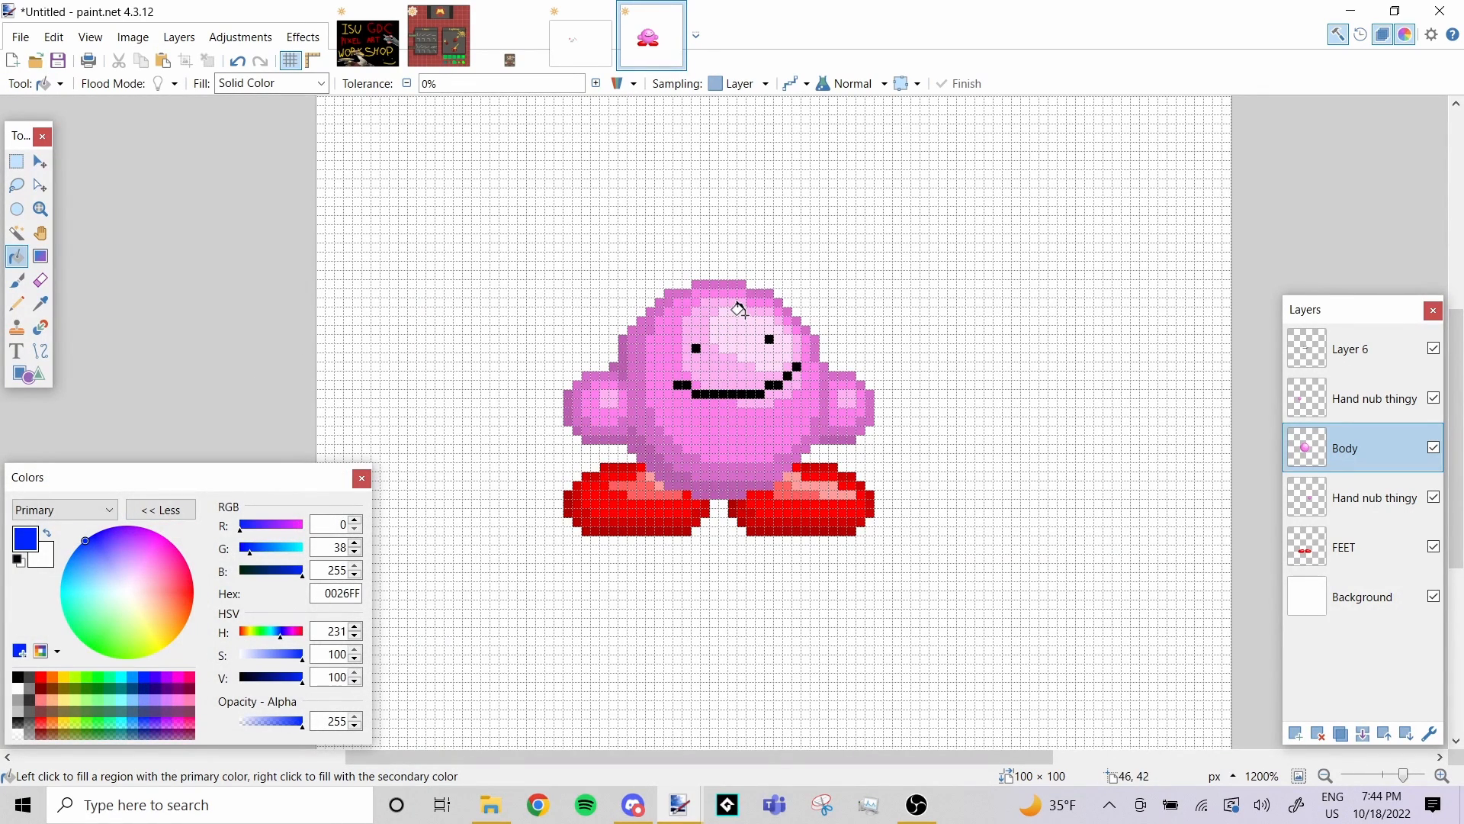
scroll(636, 408, up, 1)
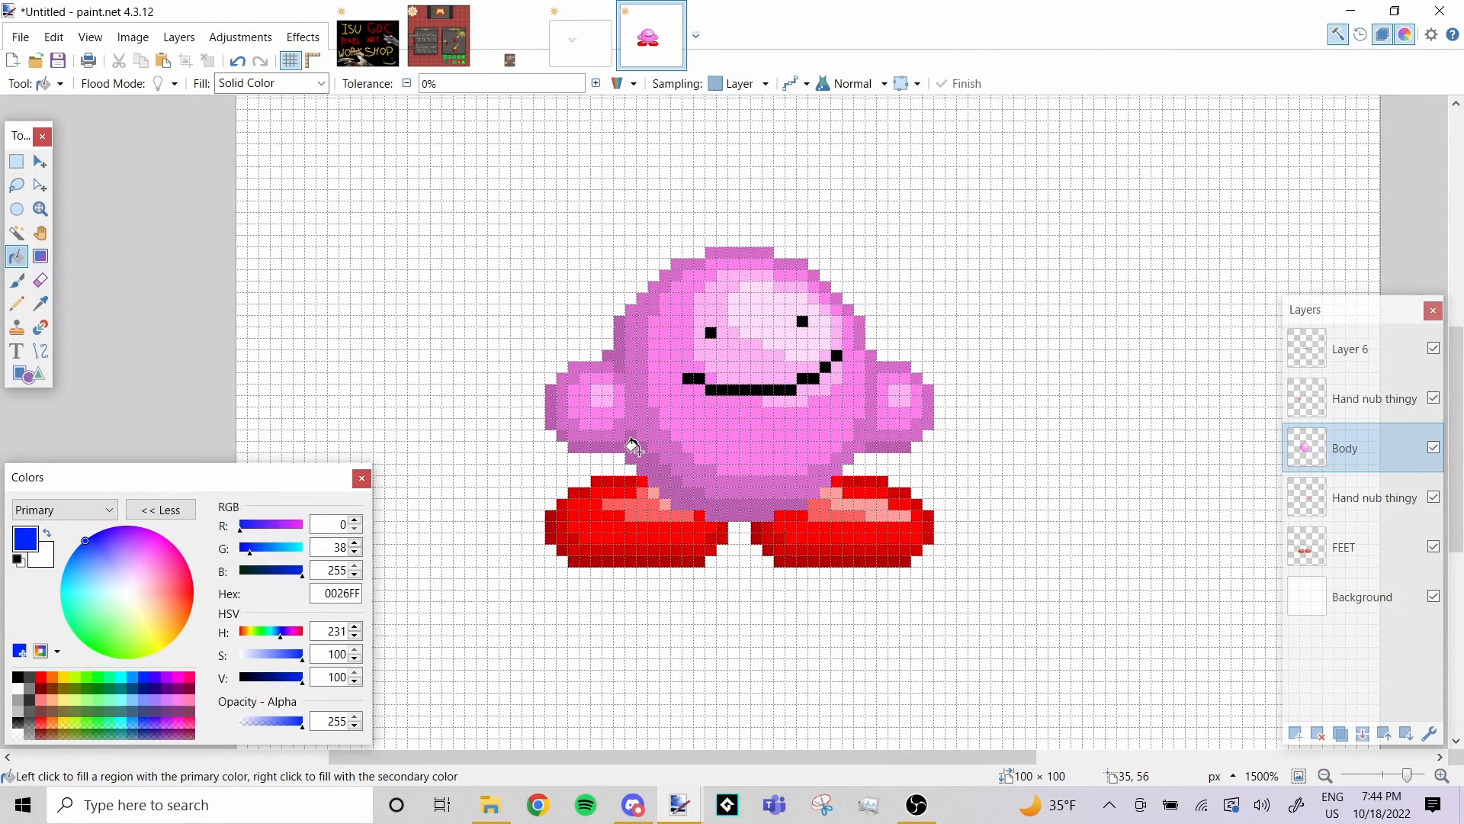
click(633, 446)
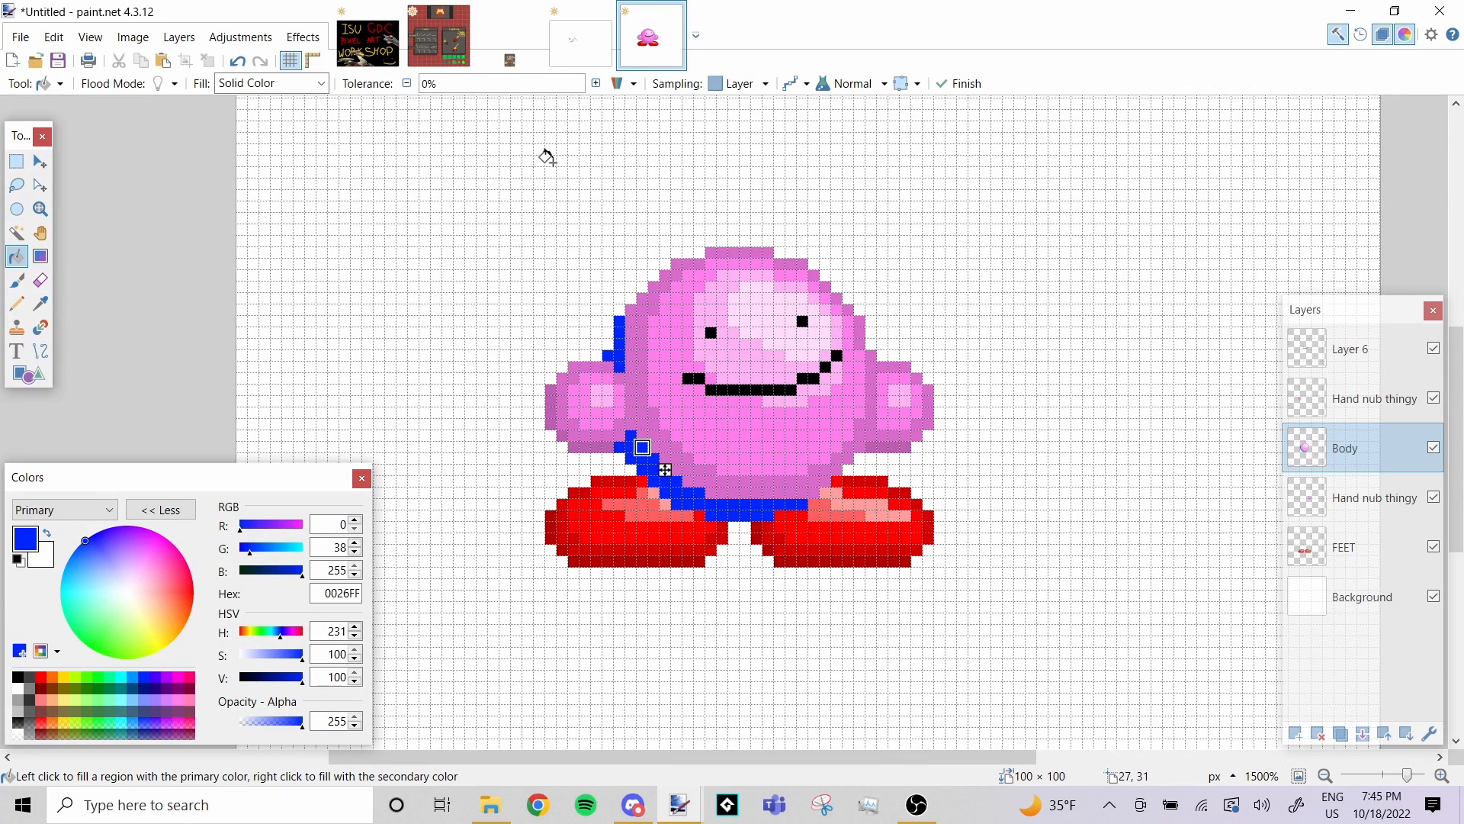
key(ctrl+z)
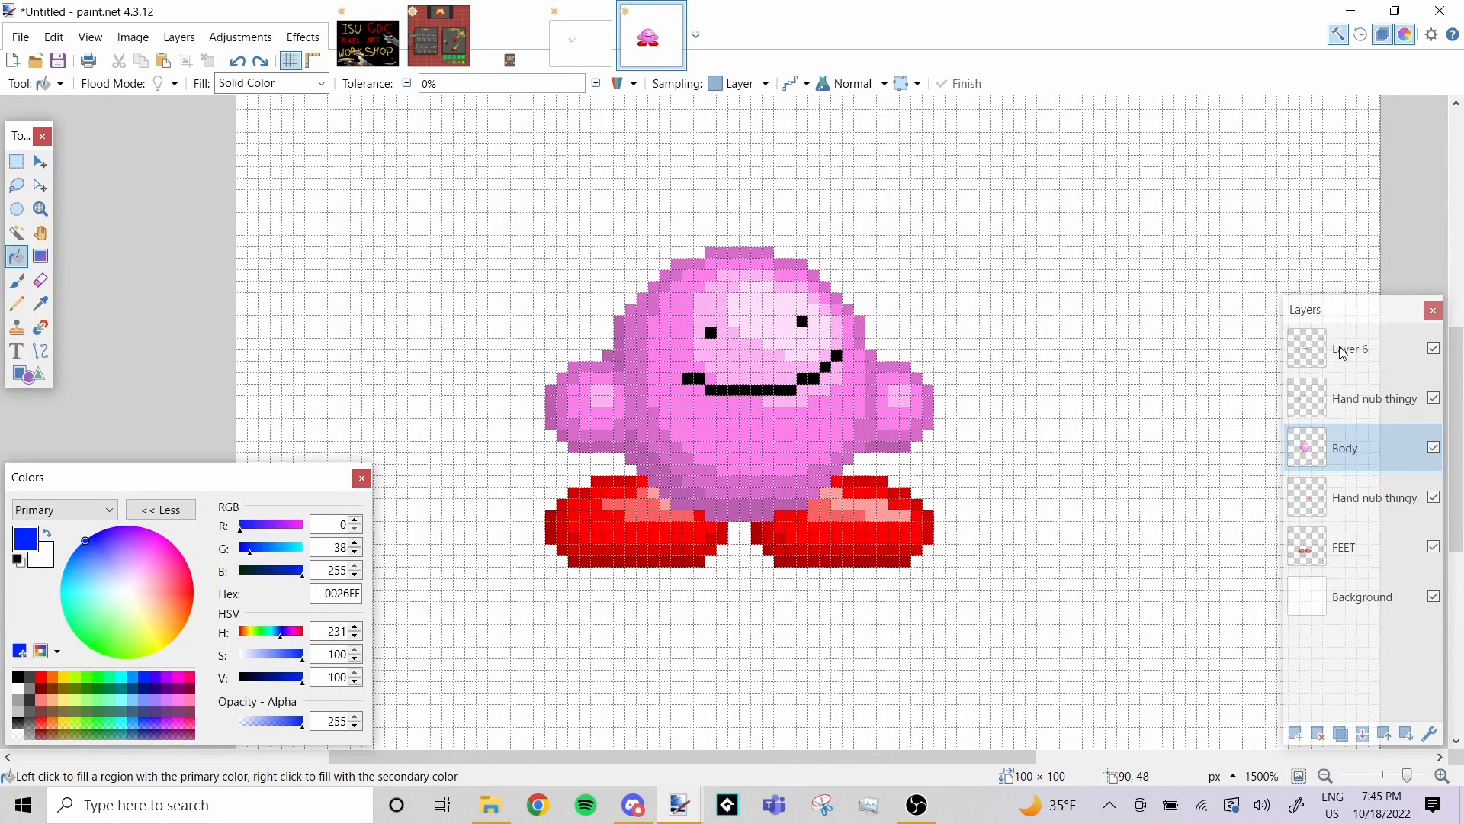
Rename the layer holding the eyes and mouth as Face
click(1361, 356)
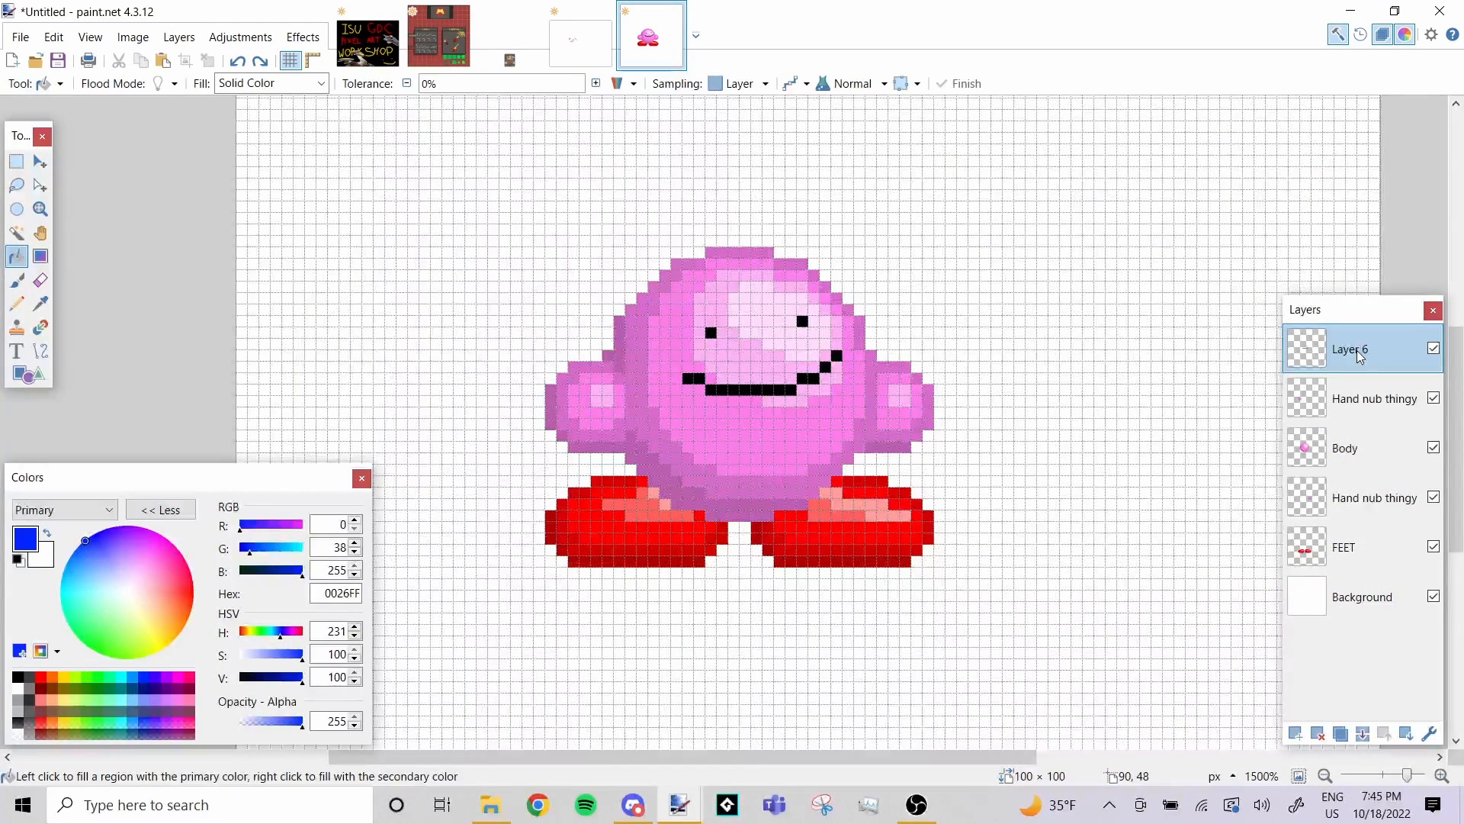
double_click(1362, 356)
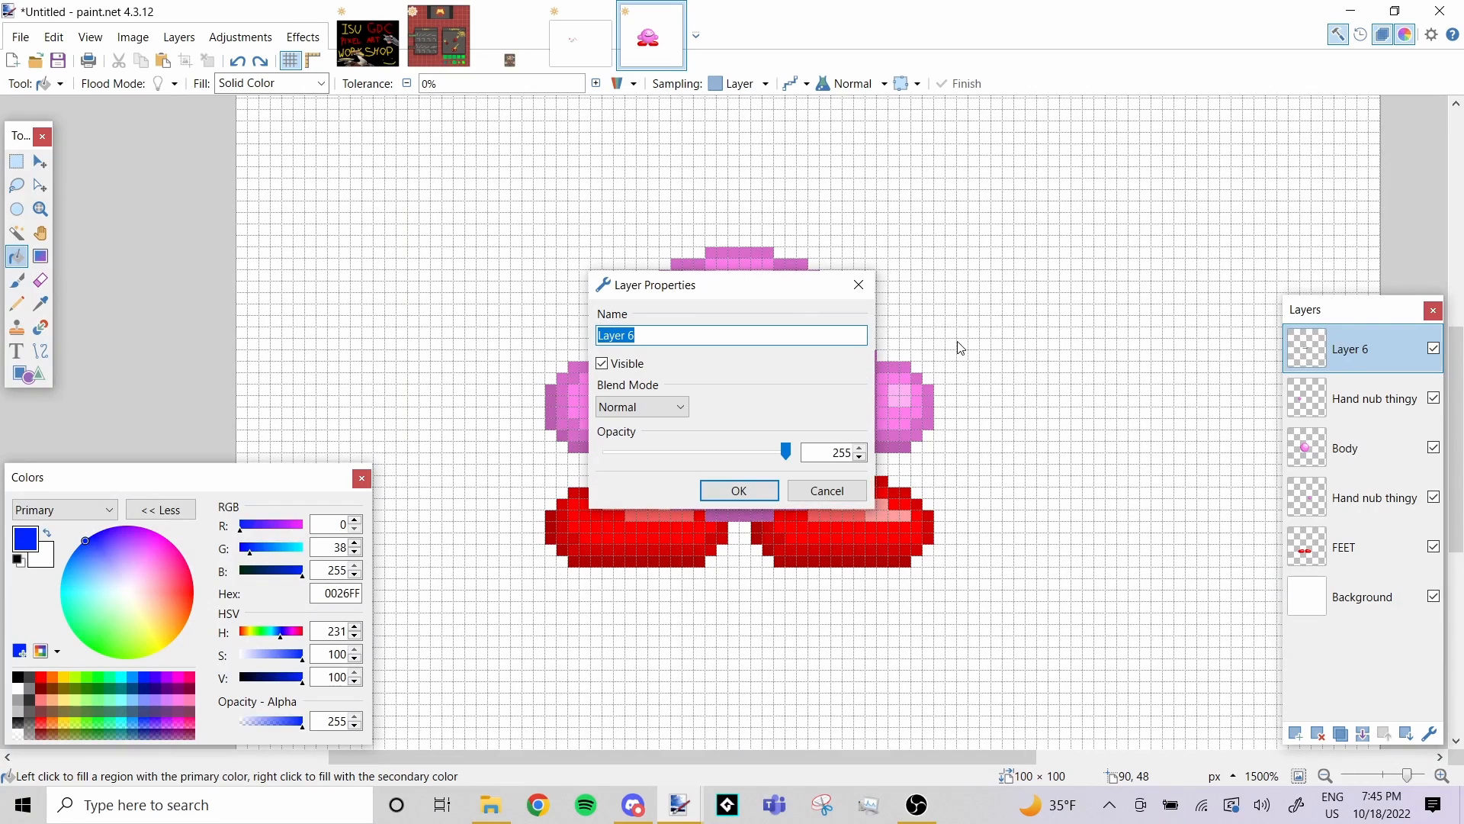
text(Face)
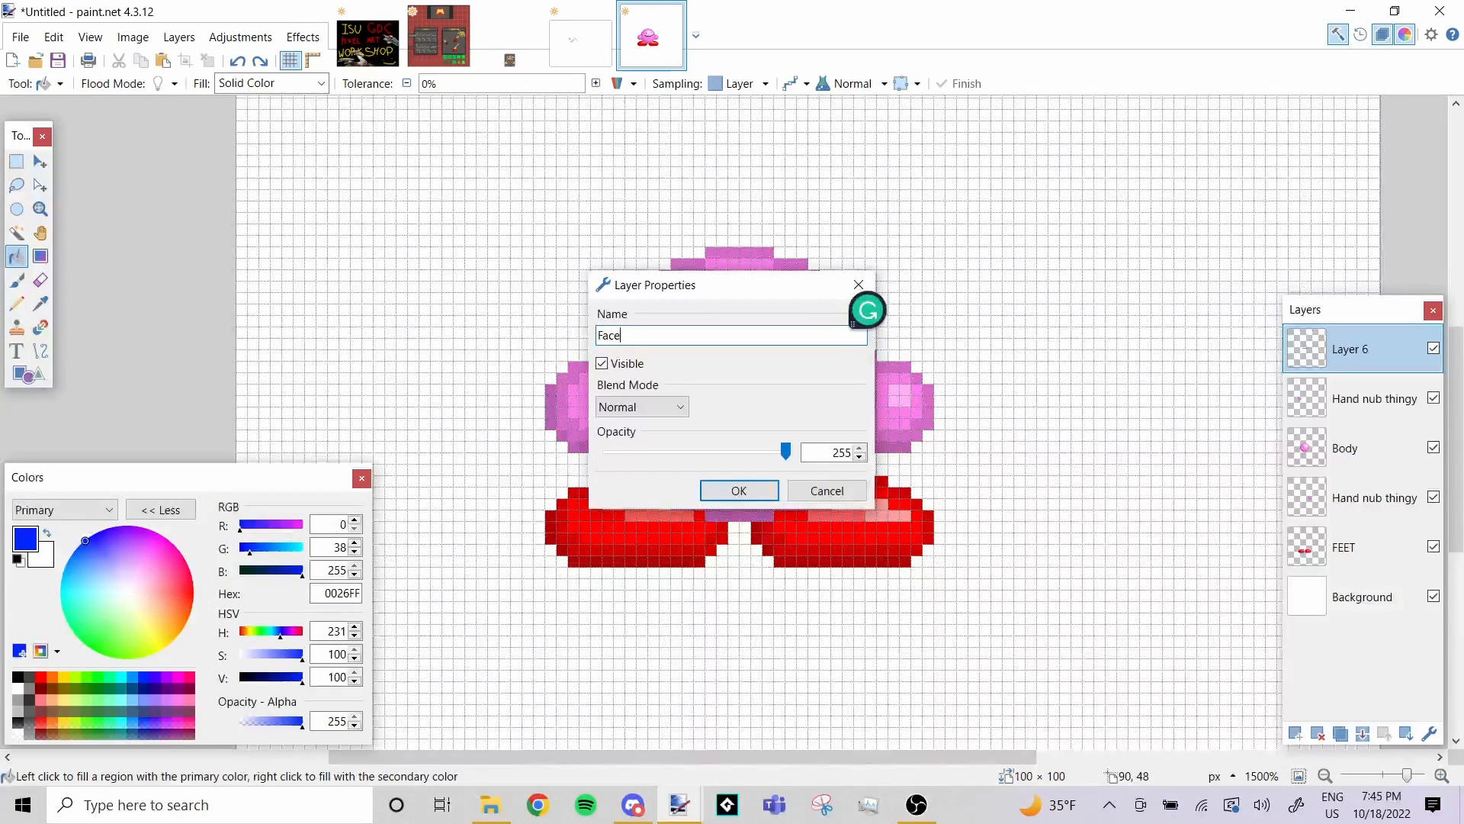
key(Return)
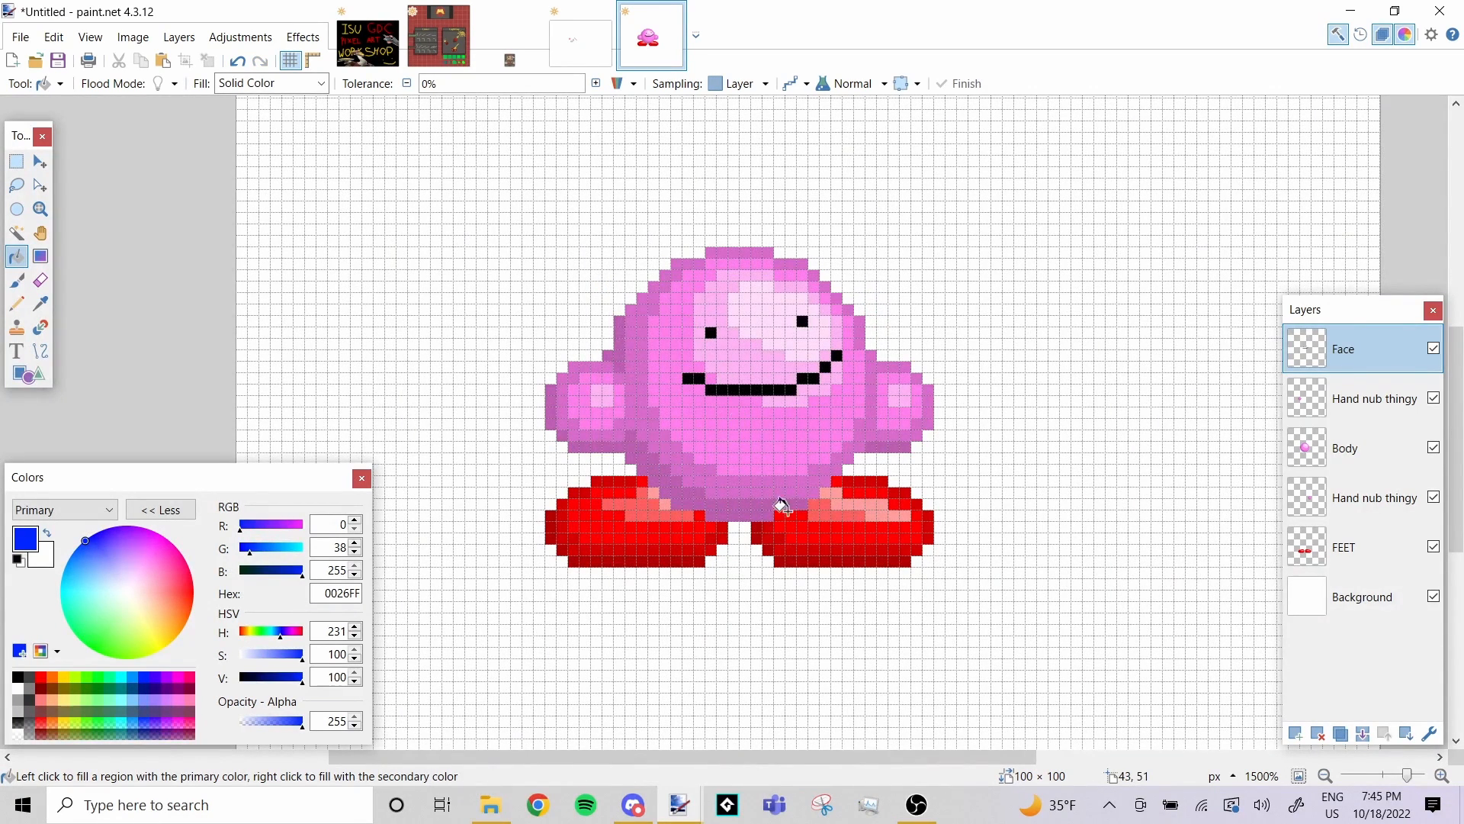
Add a new layer above Face and name it Outline
click(1294, 735)
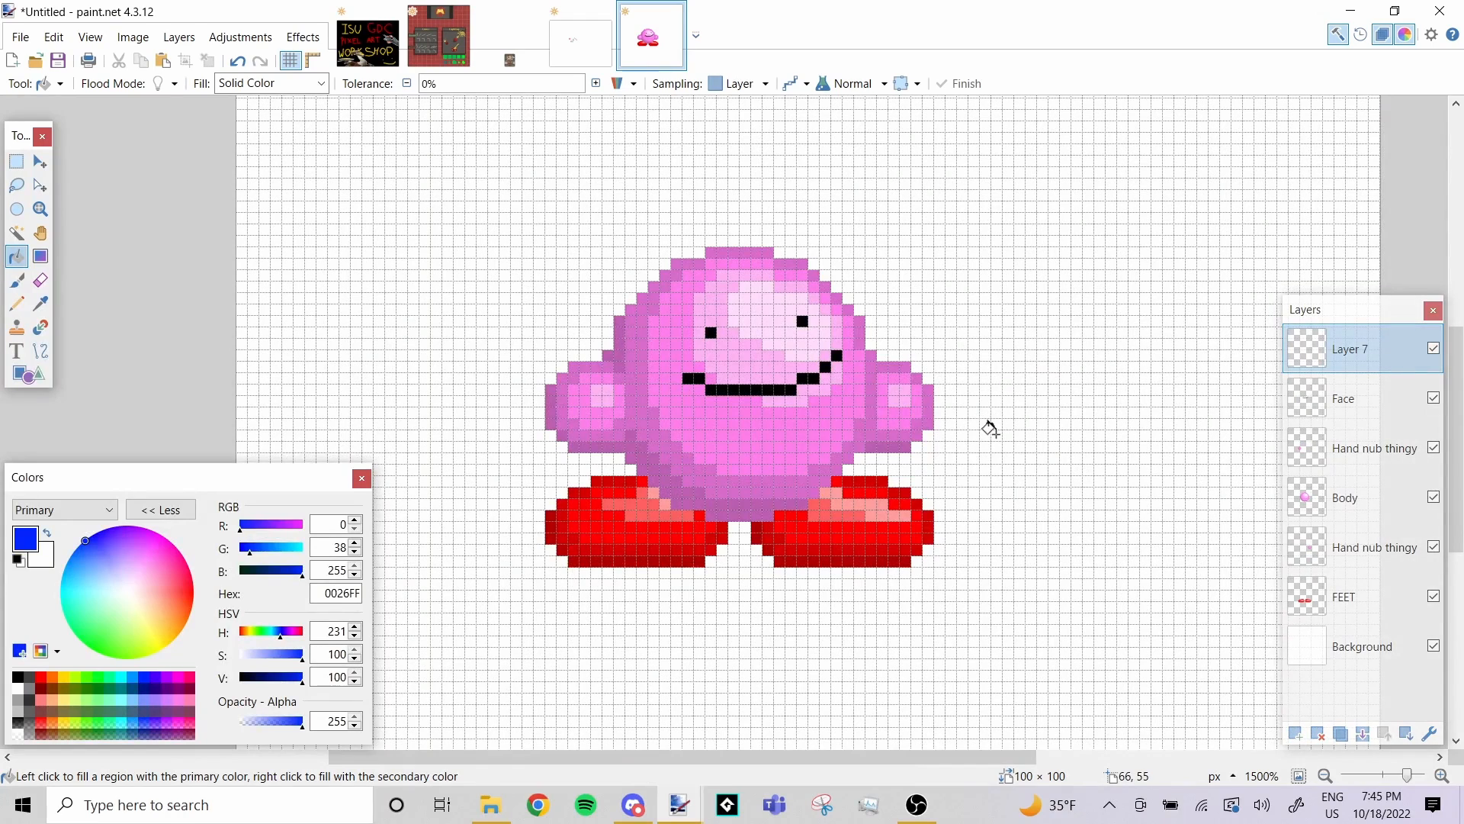
double_click(1354, 358)
text(Outline)
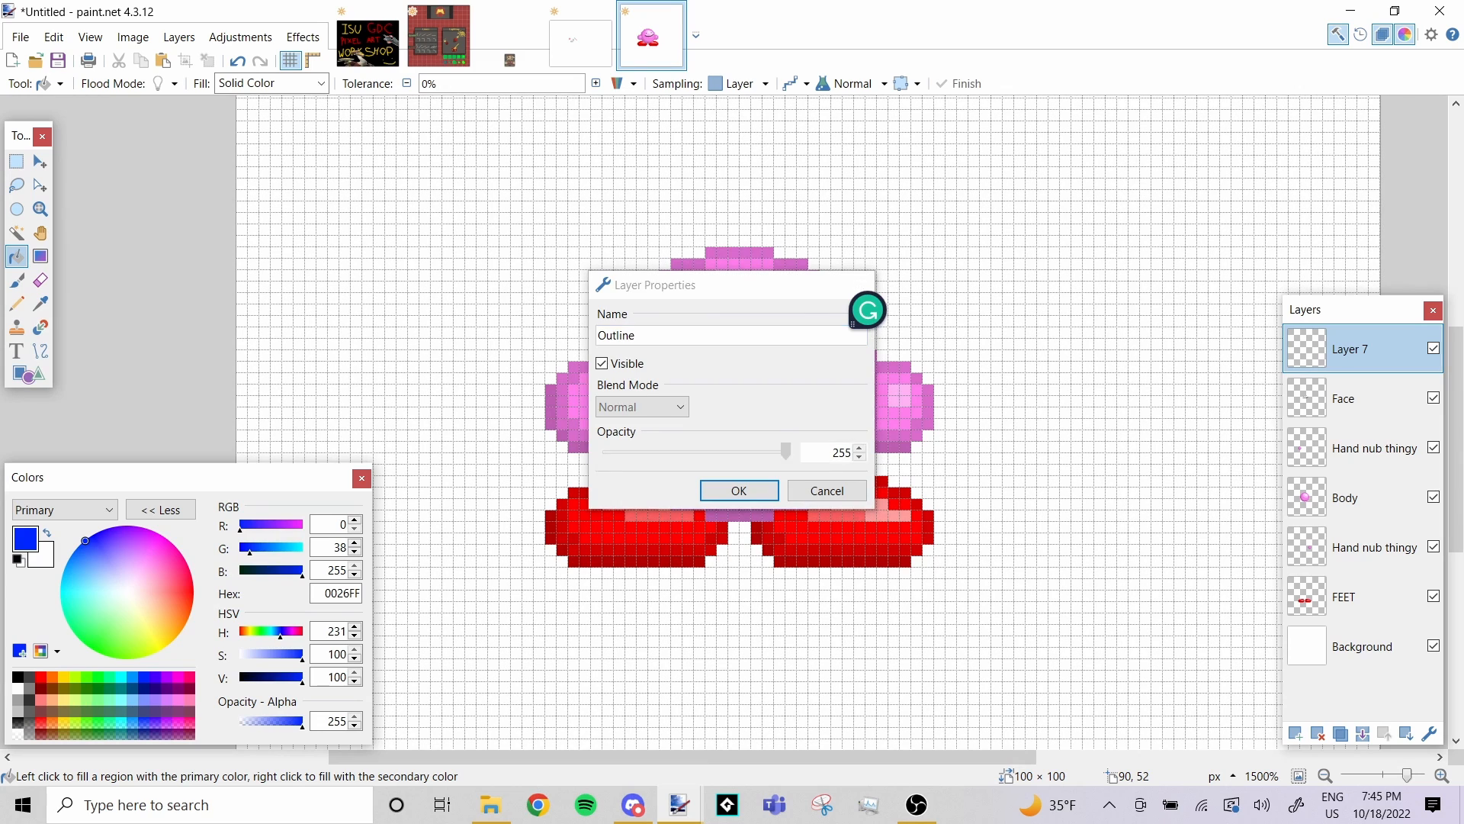
key(Return)
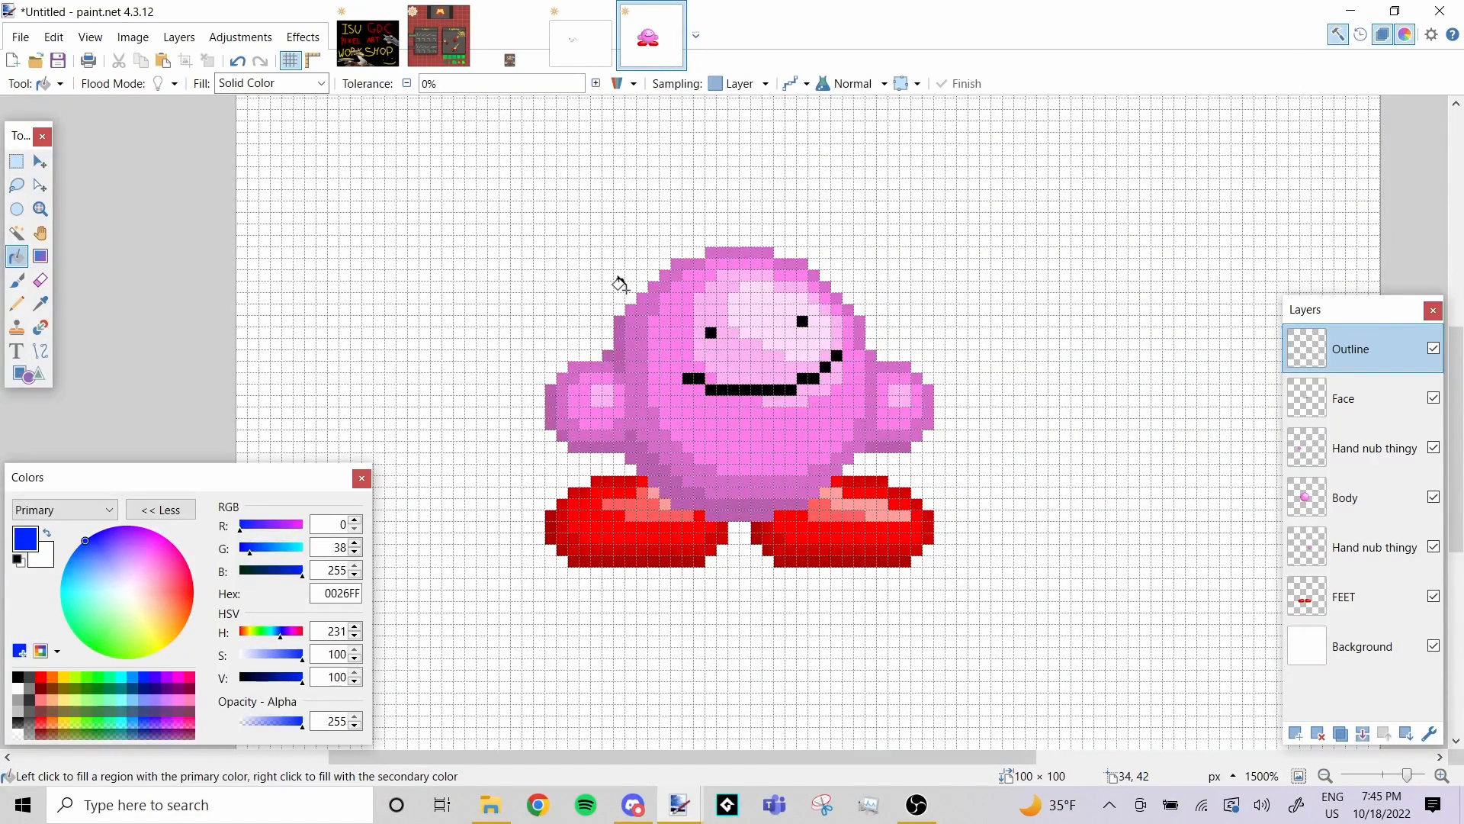
Pencil a one-pixel black 000000 outline around the character's feet, hands and body on the Outline layer
click(16, 303)
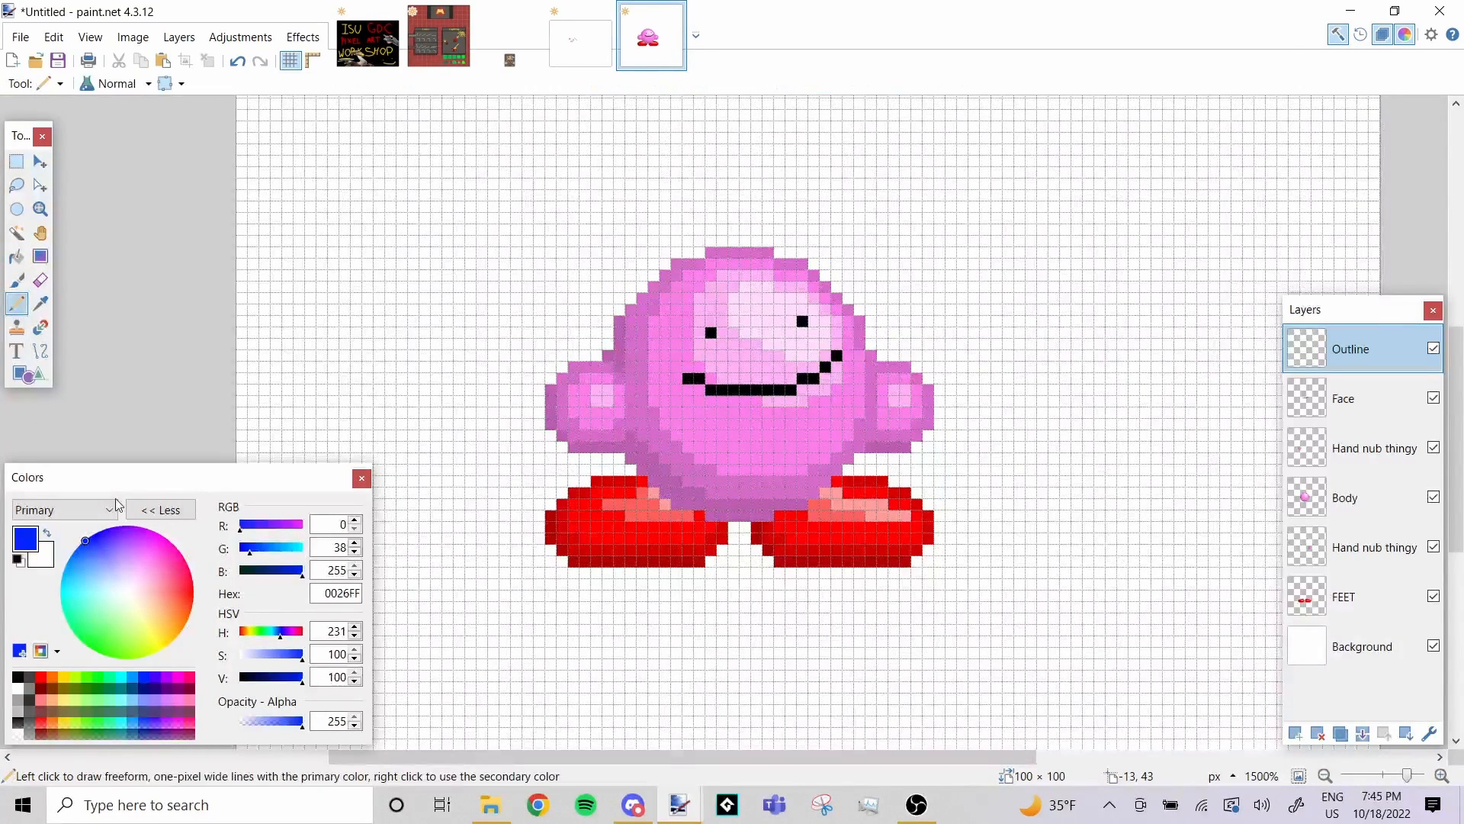
click(17, 677)
scroll(603, 476, up, 1)
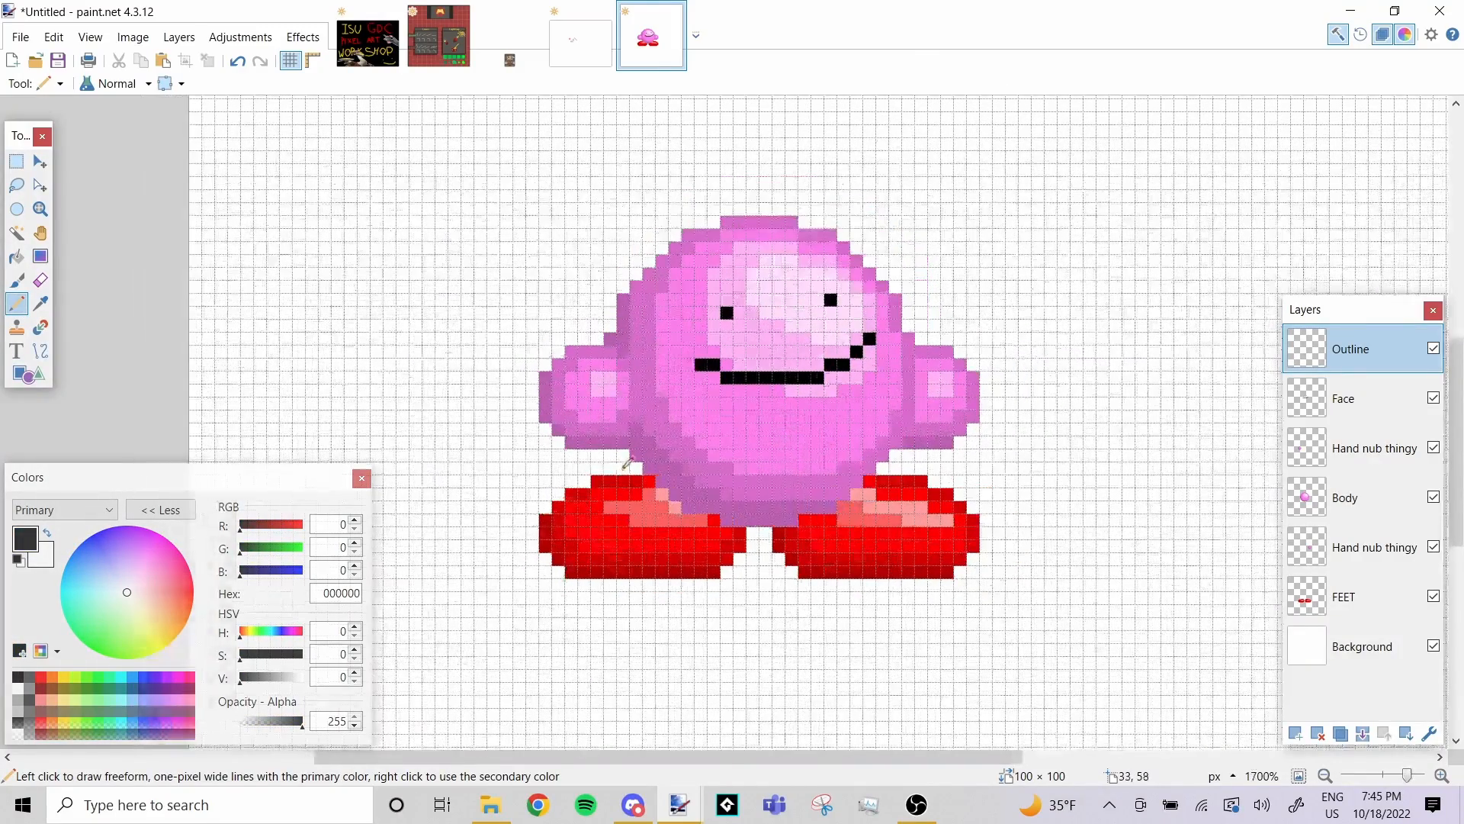
mouse_move(638, 461)
mouse_down()
mouse_move(594, 464)
mouse_move(546, 503)
mouse_move(546, 563)
mouse_move(583, 584)
mouse_move(717, 583)
mouse_move(769, 531)
mouse_move(807, 581)
mouse_move(953, 582)
mouse_move(988, 514)
mouse_move(932, 470)
mouse_move(896, 464)
mouse_move(957, 451)
mouse_move(990, 382)
mouse_move(954, 338)
mouse_move(921, 337)
mouse_up()
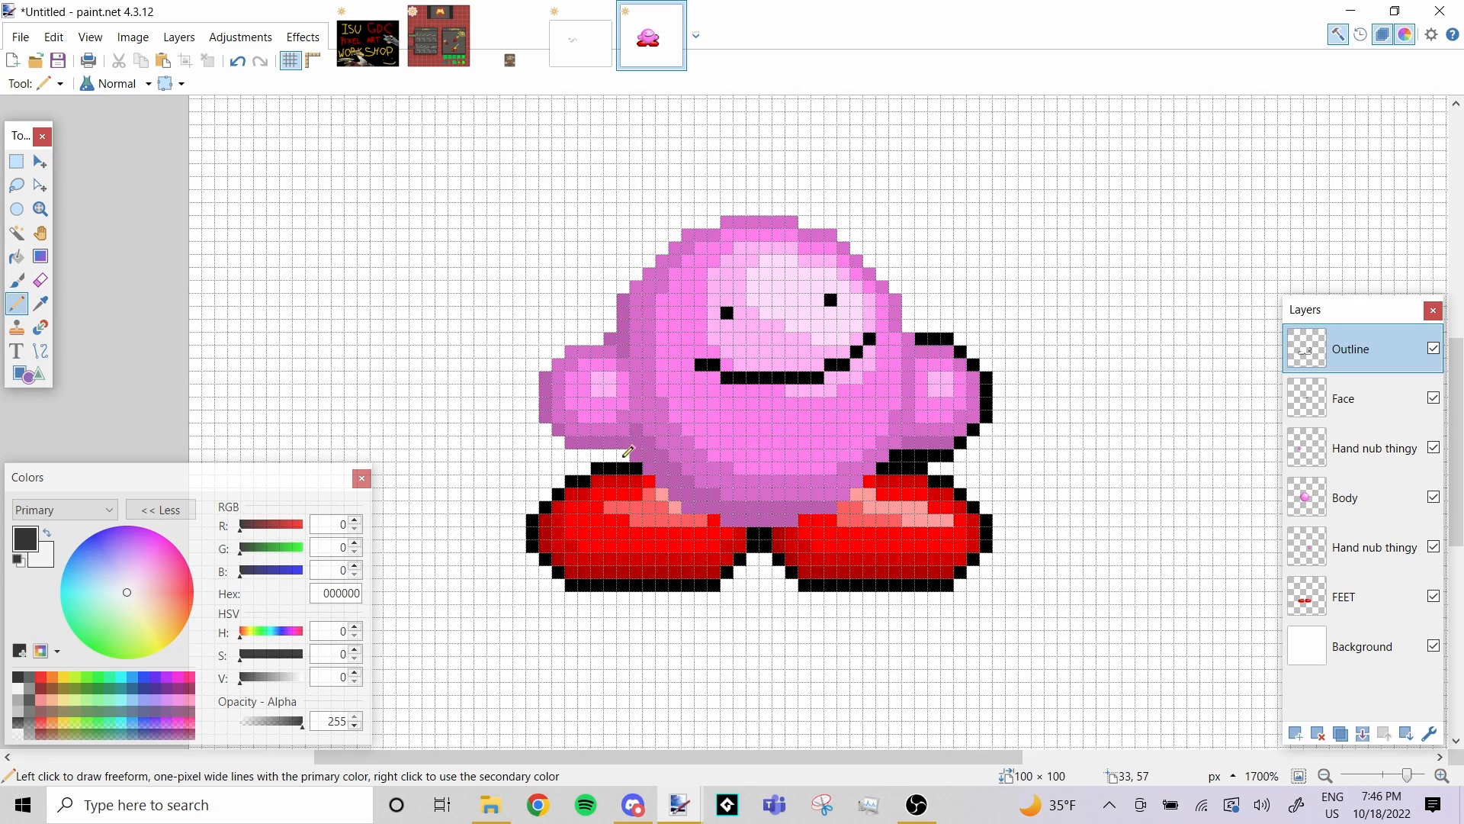
mouse_move(624, 456)
mouse_down()
mouse_move(563, 445)
mouse_move(534, 412)
mouse_move(535, 380)
mouse_move(568, 338)
mouse_move(610, 325)
mouse_move(616, 290)
mouse_move(688, 222)
mouse_move(765, 208)
mouse_move(842, 226)
mouse_move(909, 327)
mouse_up()
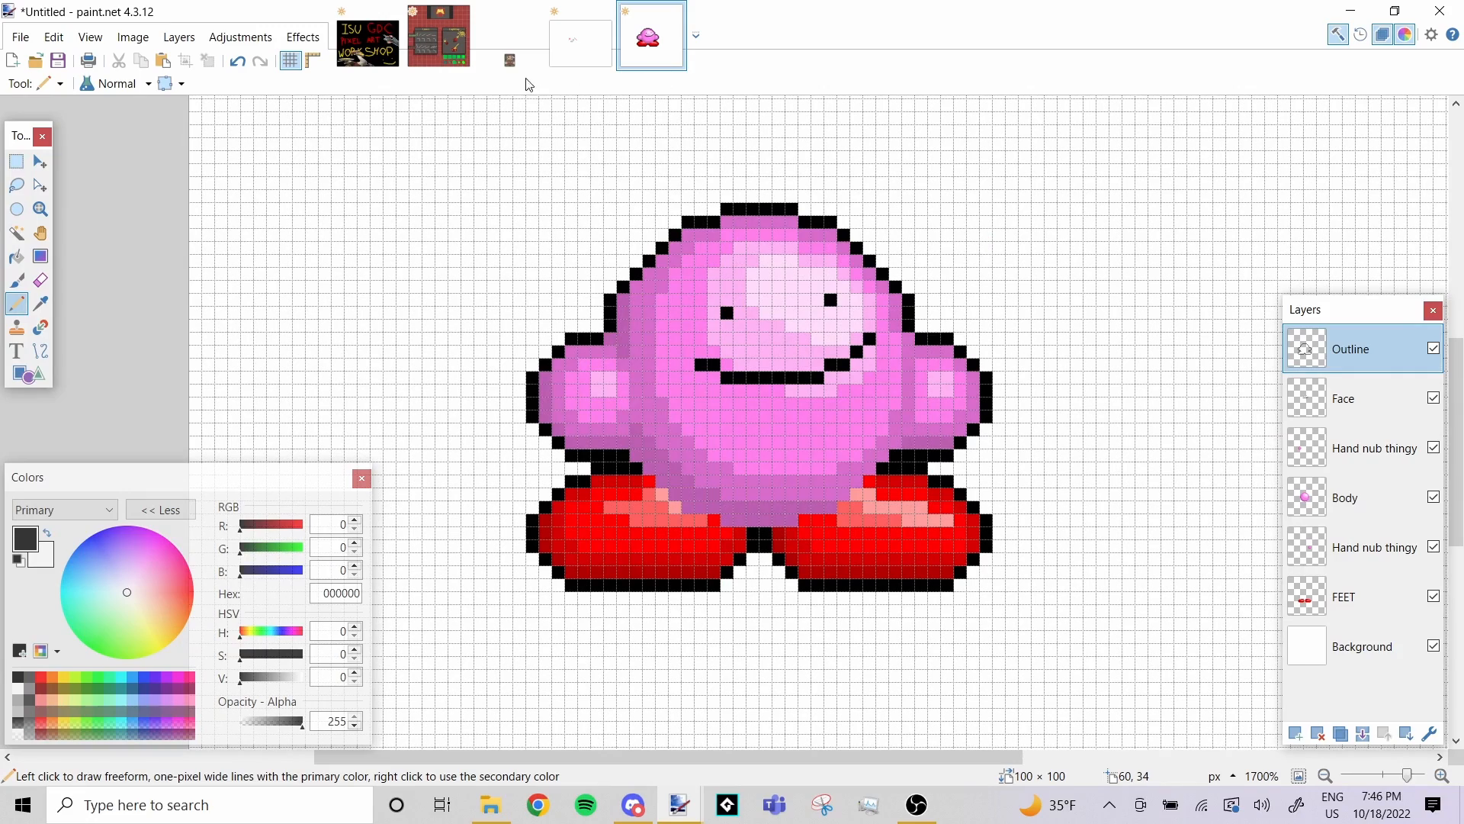
Compare the outlined and shaded cardinal examples in the lecture.pdn image, and return to the character drawing
click(446, 49)
scroll(580, 319, up, 5)
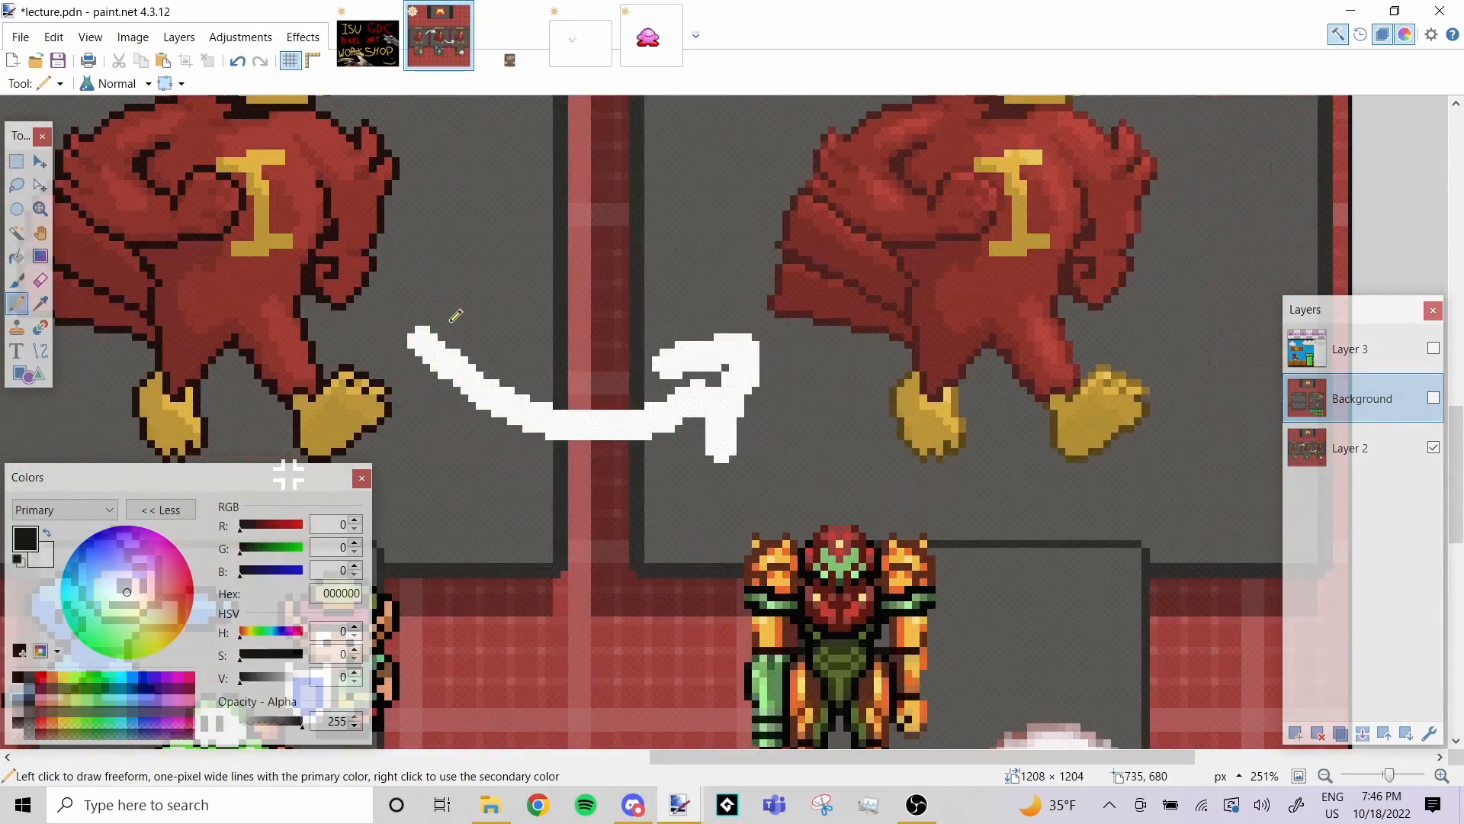
scroll(456, 315, up, 3)
drag(364, 308, 466, 243)
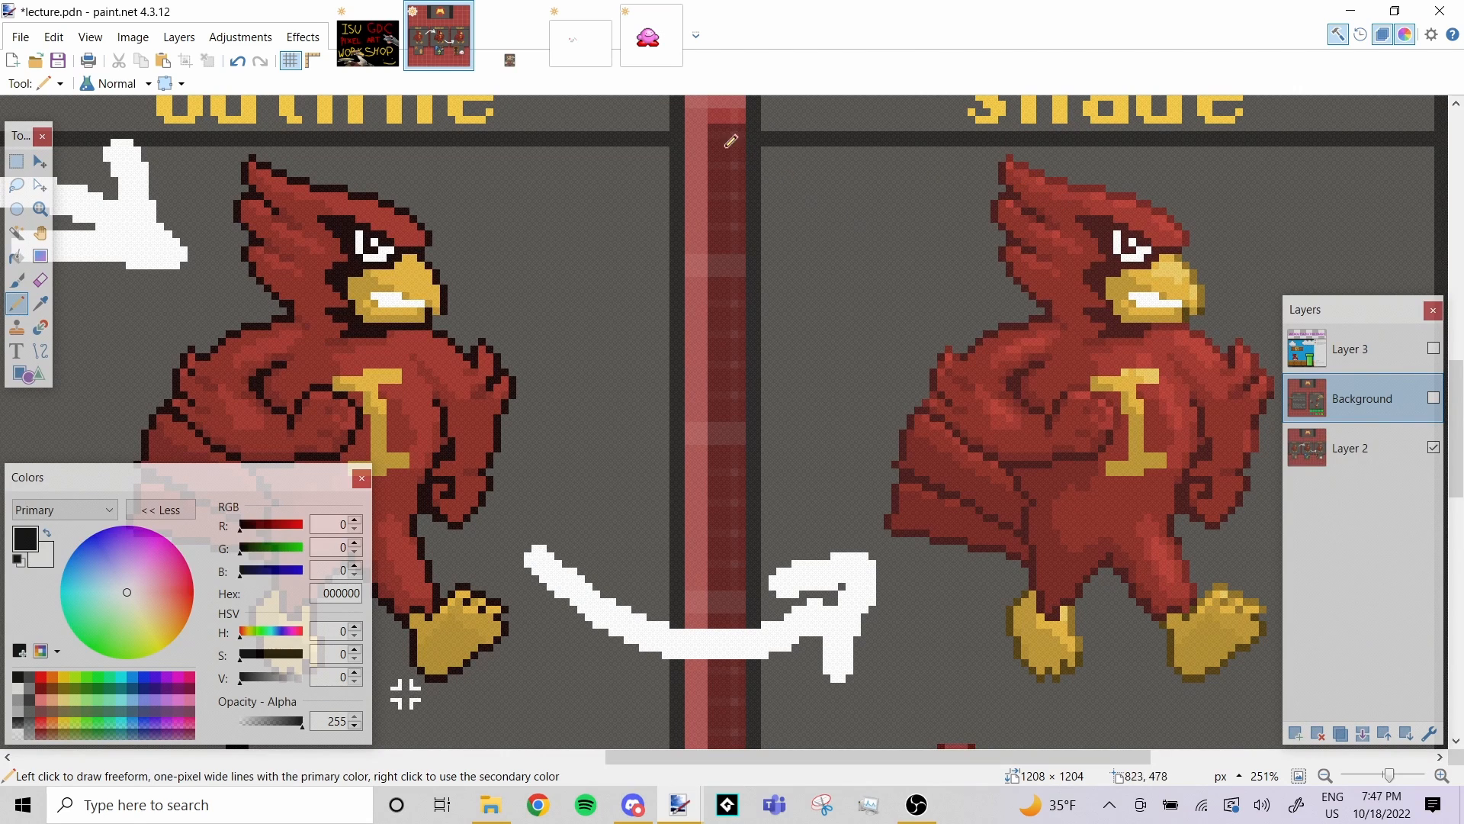
click(663, 66)
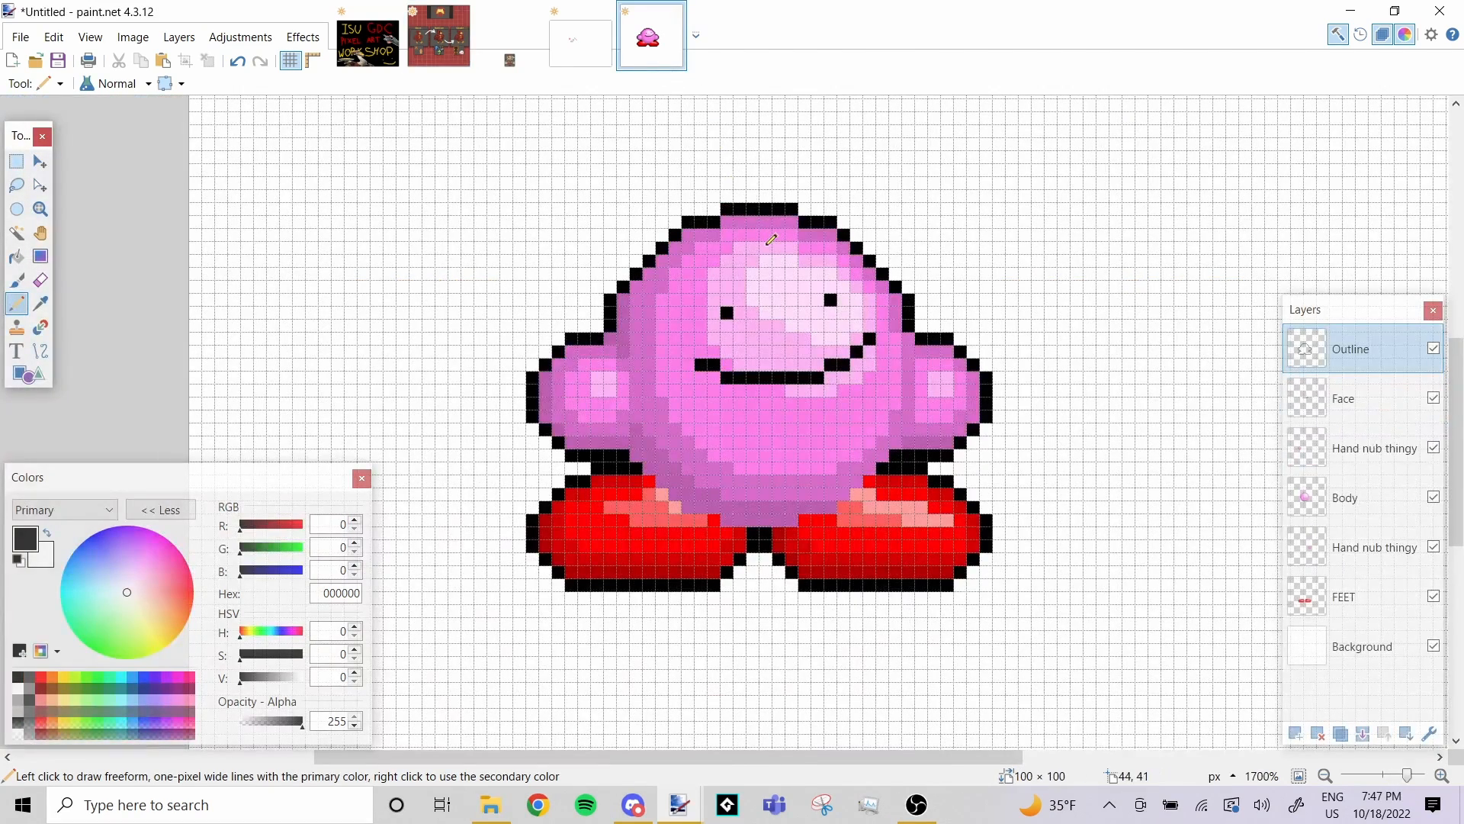
Select the connected black outline on the Outline layer with the Magic Wand and switch to the Paintbrush
click(16, 233)
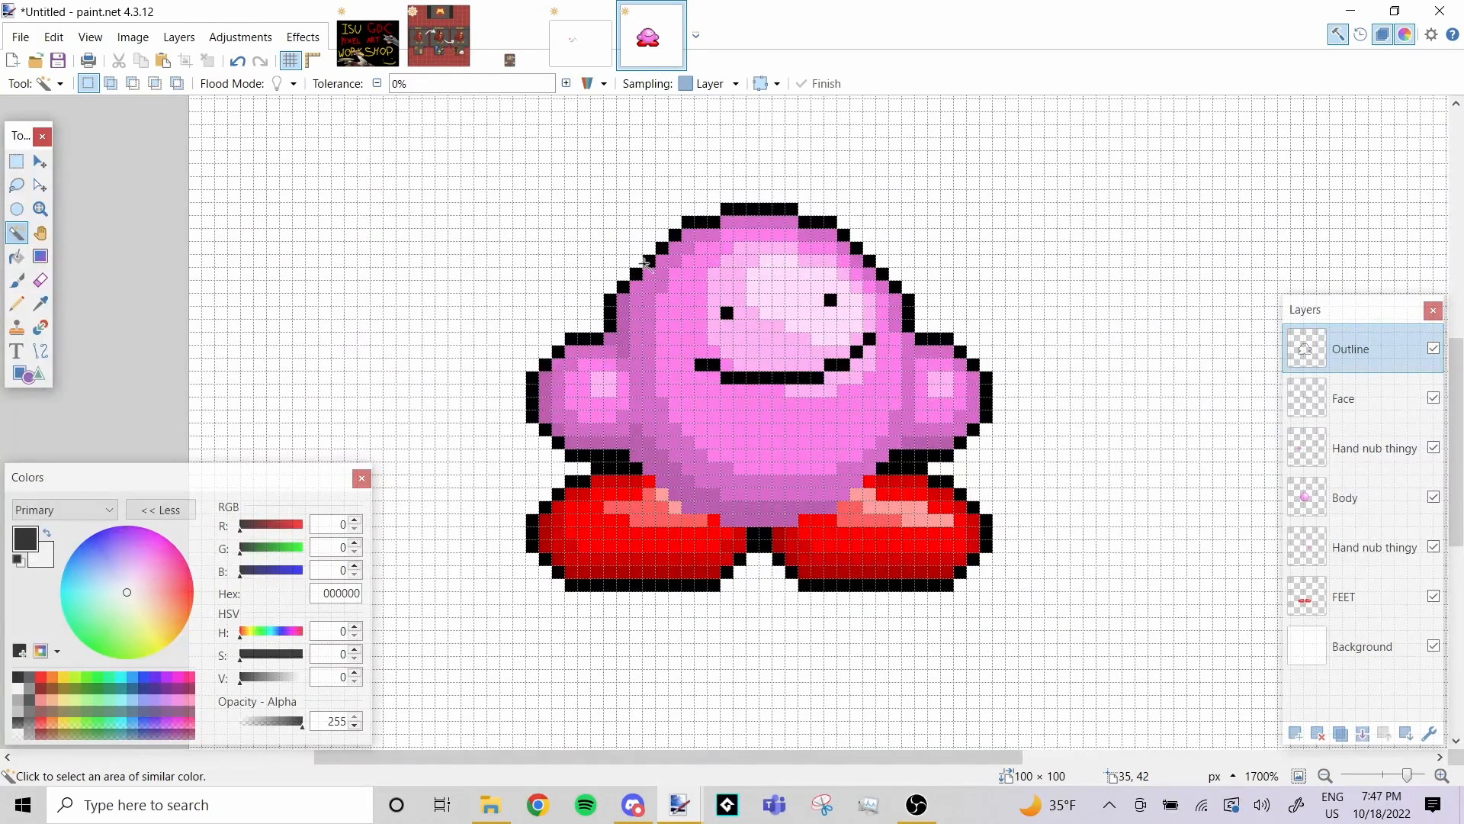
click(703, 223)
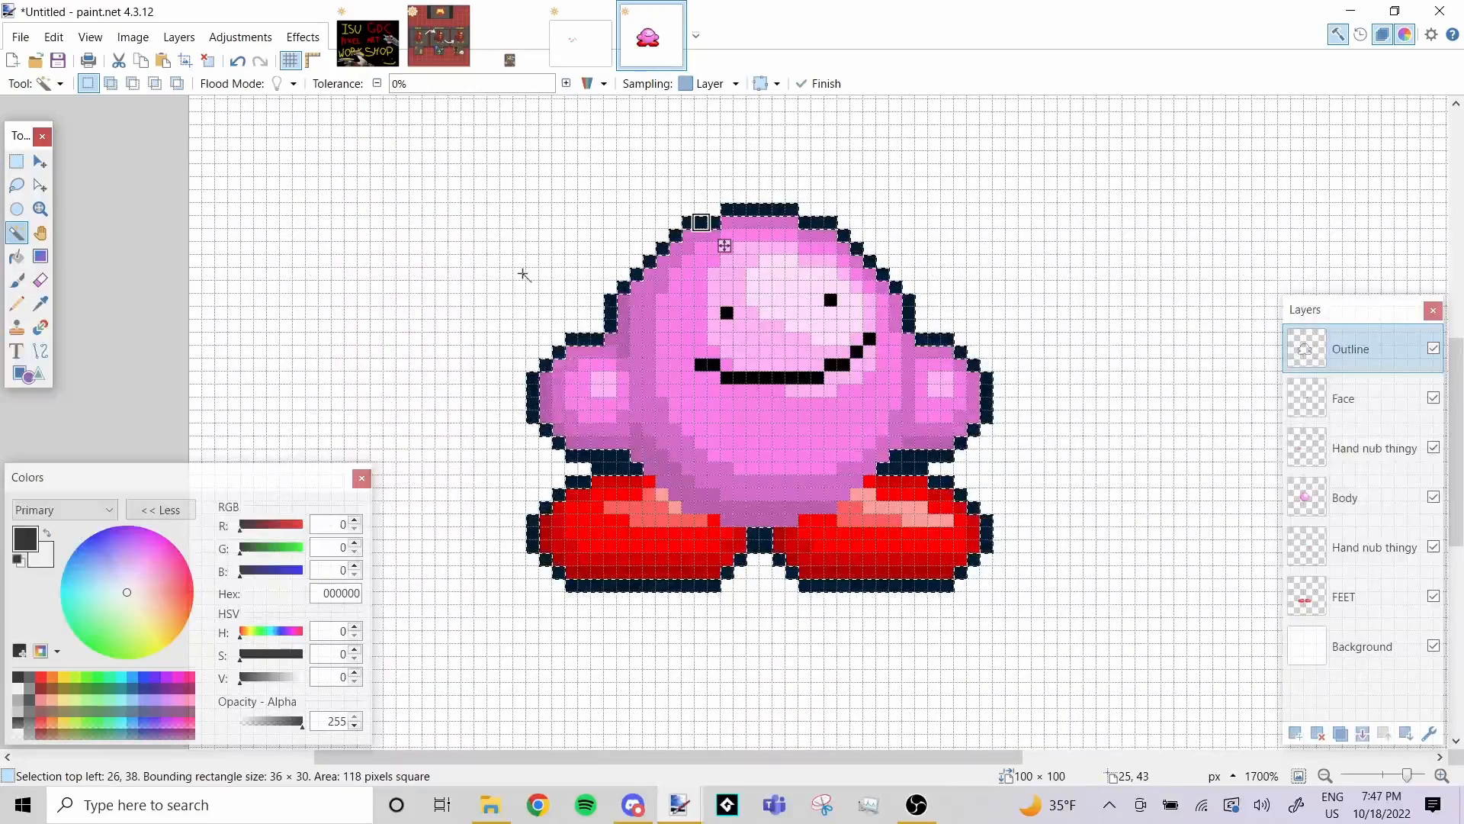
click(18, 283)
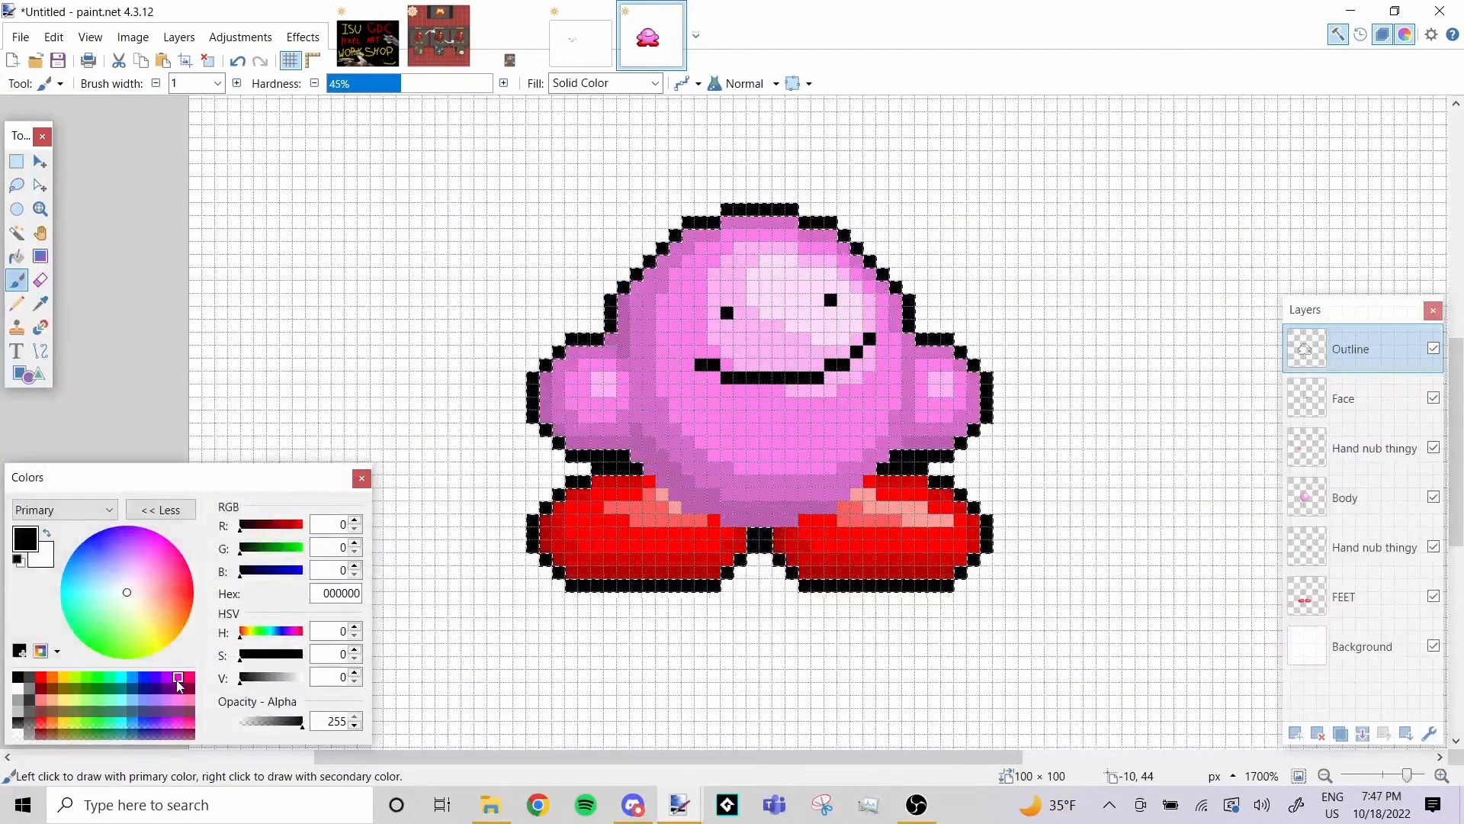
Set the primary colour to dark magenta 8E008E, with hue 300, saturation 100 and value 56
click(178, 677)
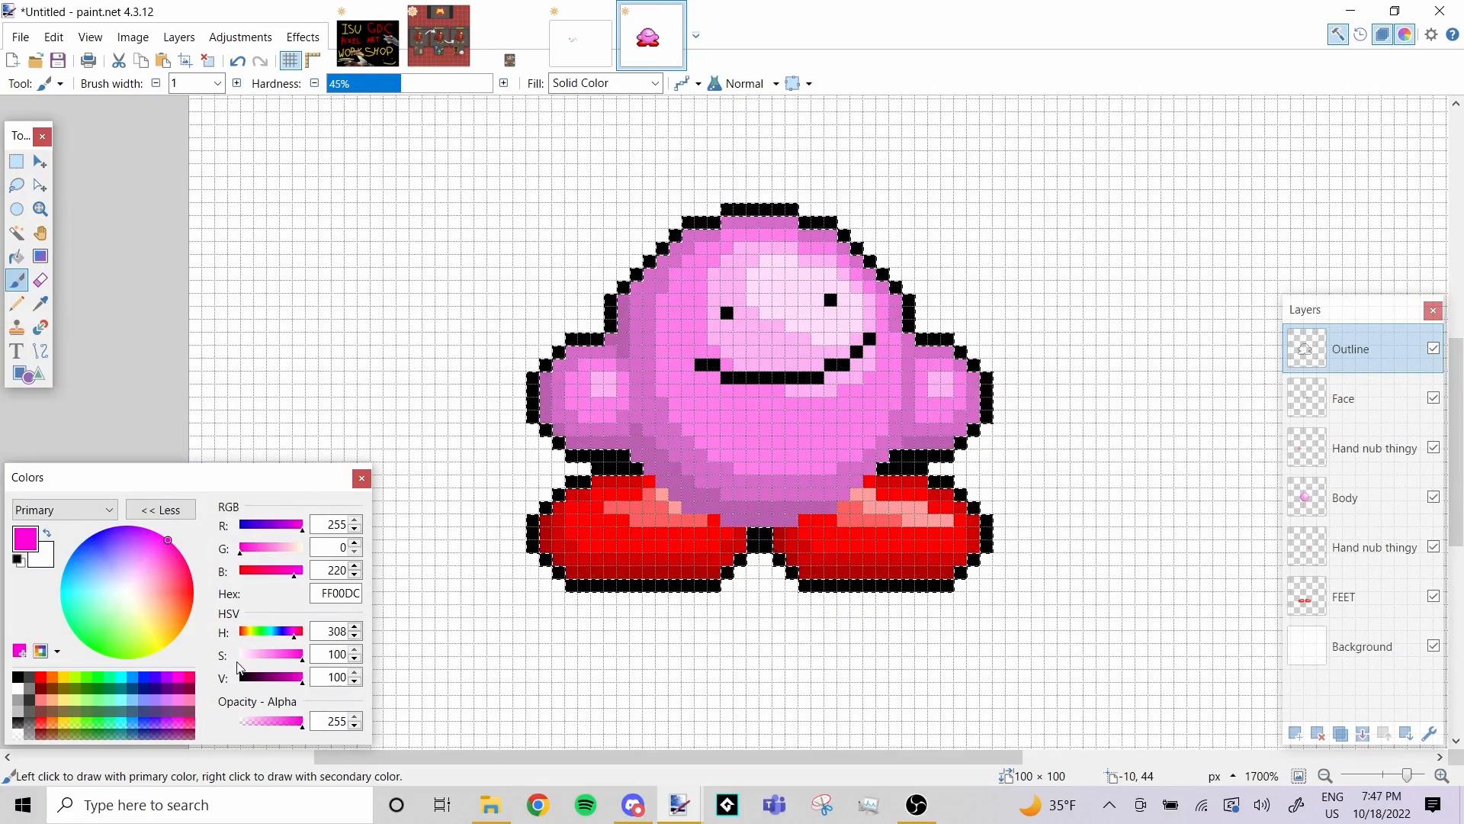
click(266, 678)
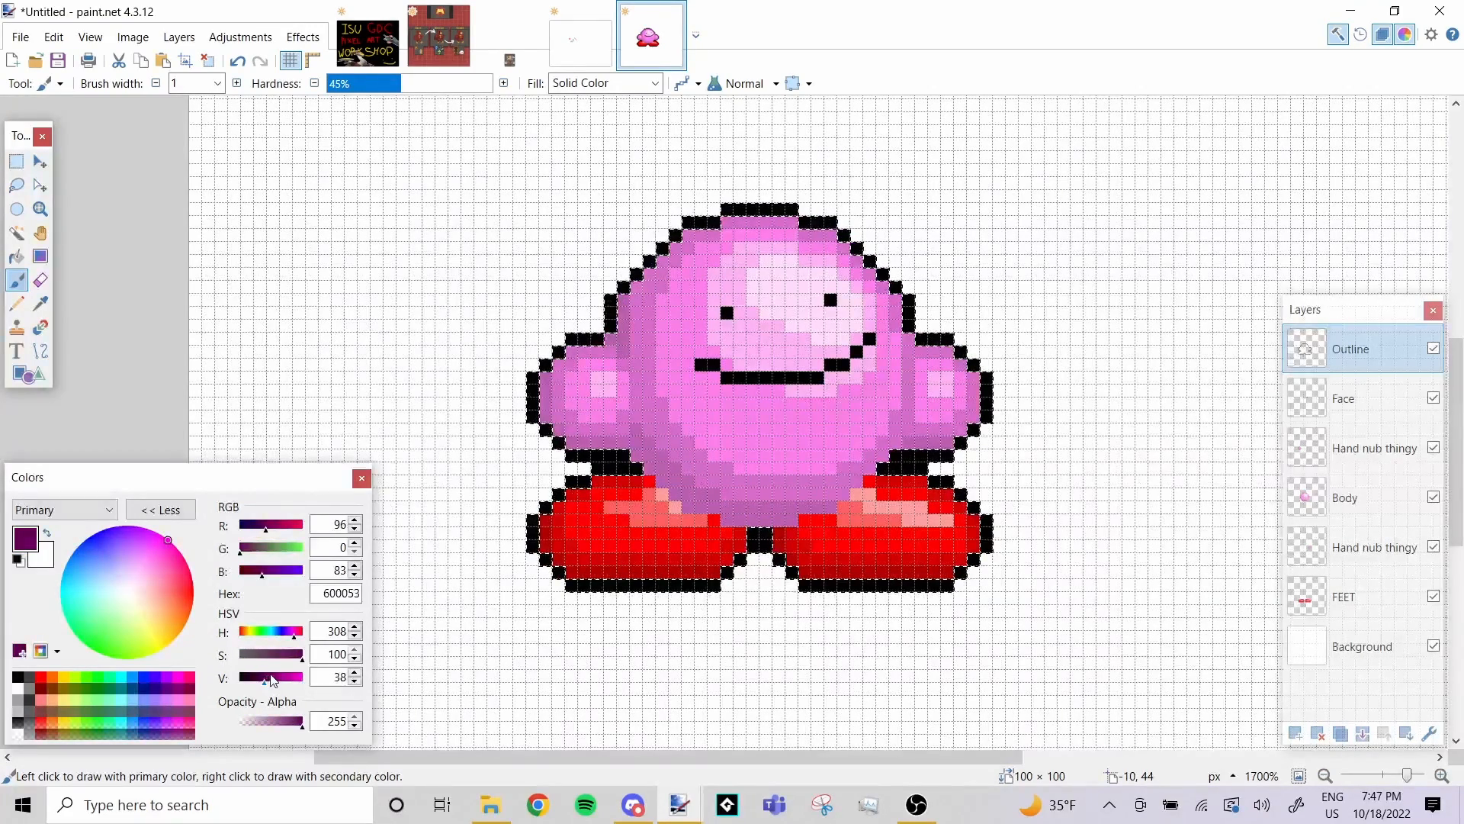
click(271, 677)
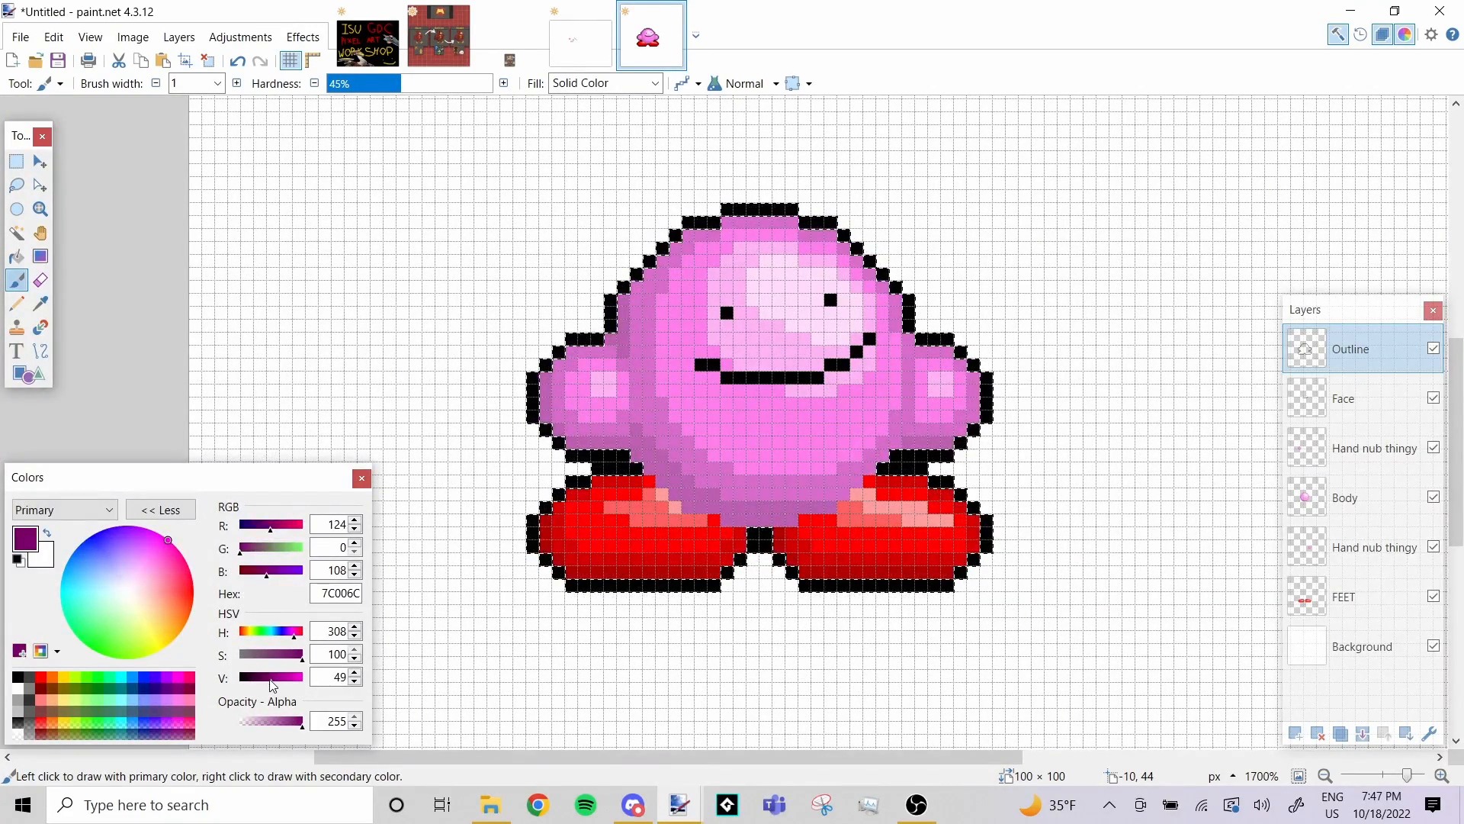
click(178, 679)
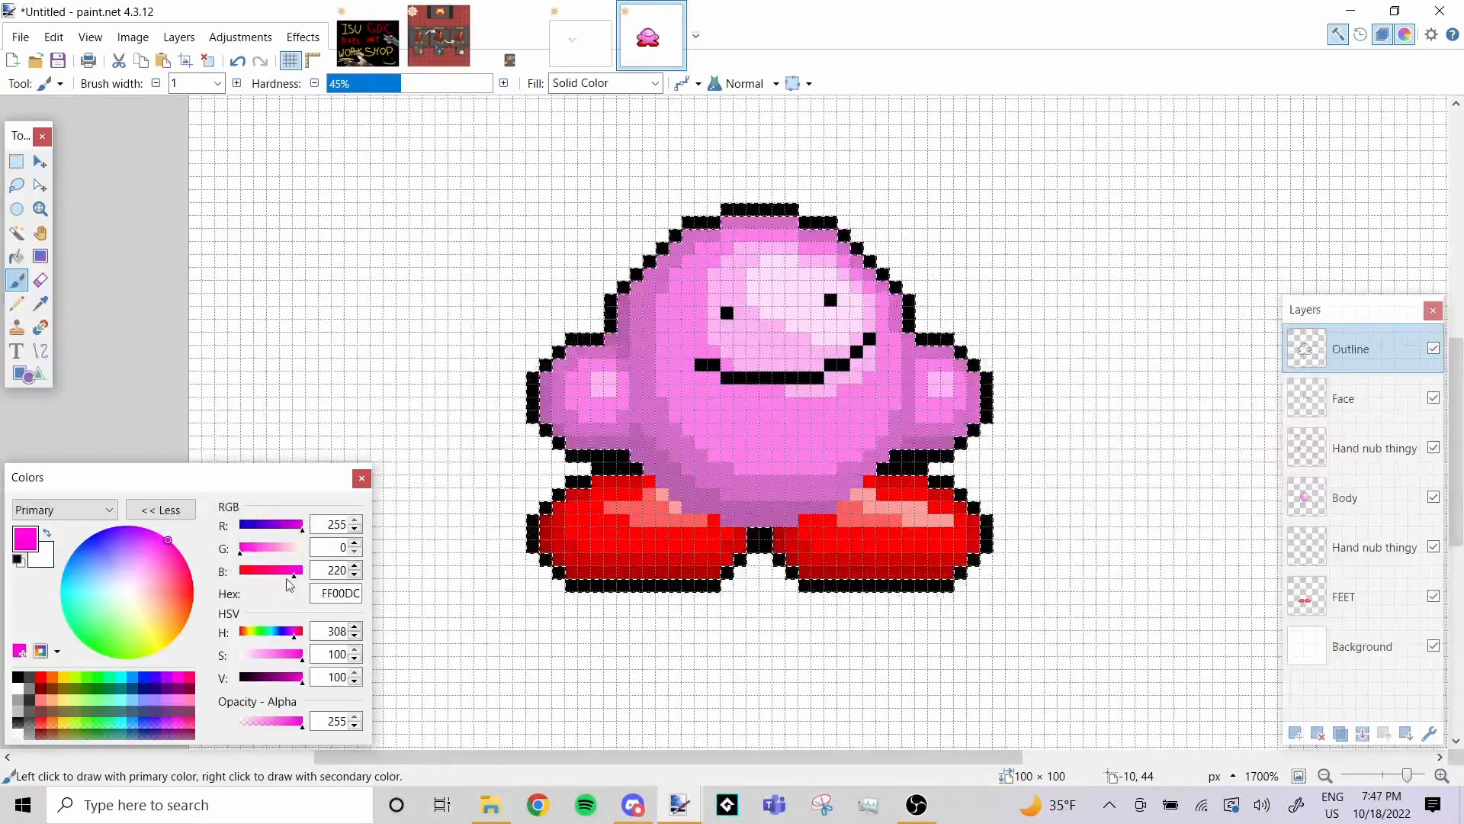
drag(313, 576, 313, 577)
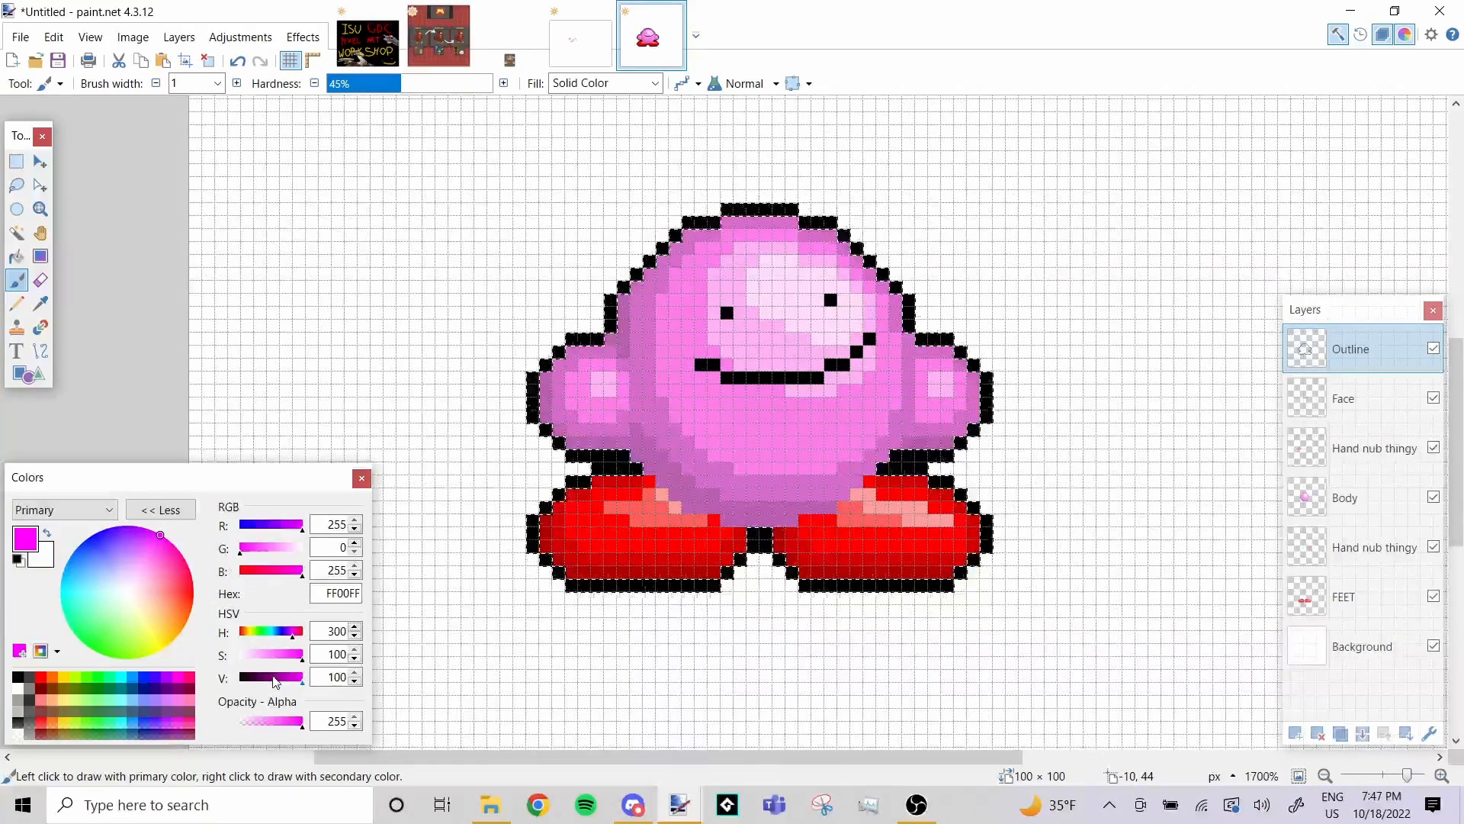
drag(277, 681, 275, 685)
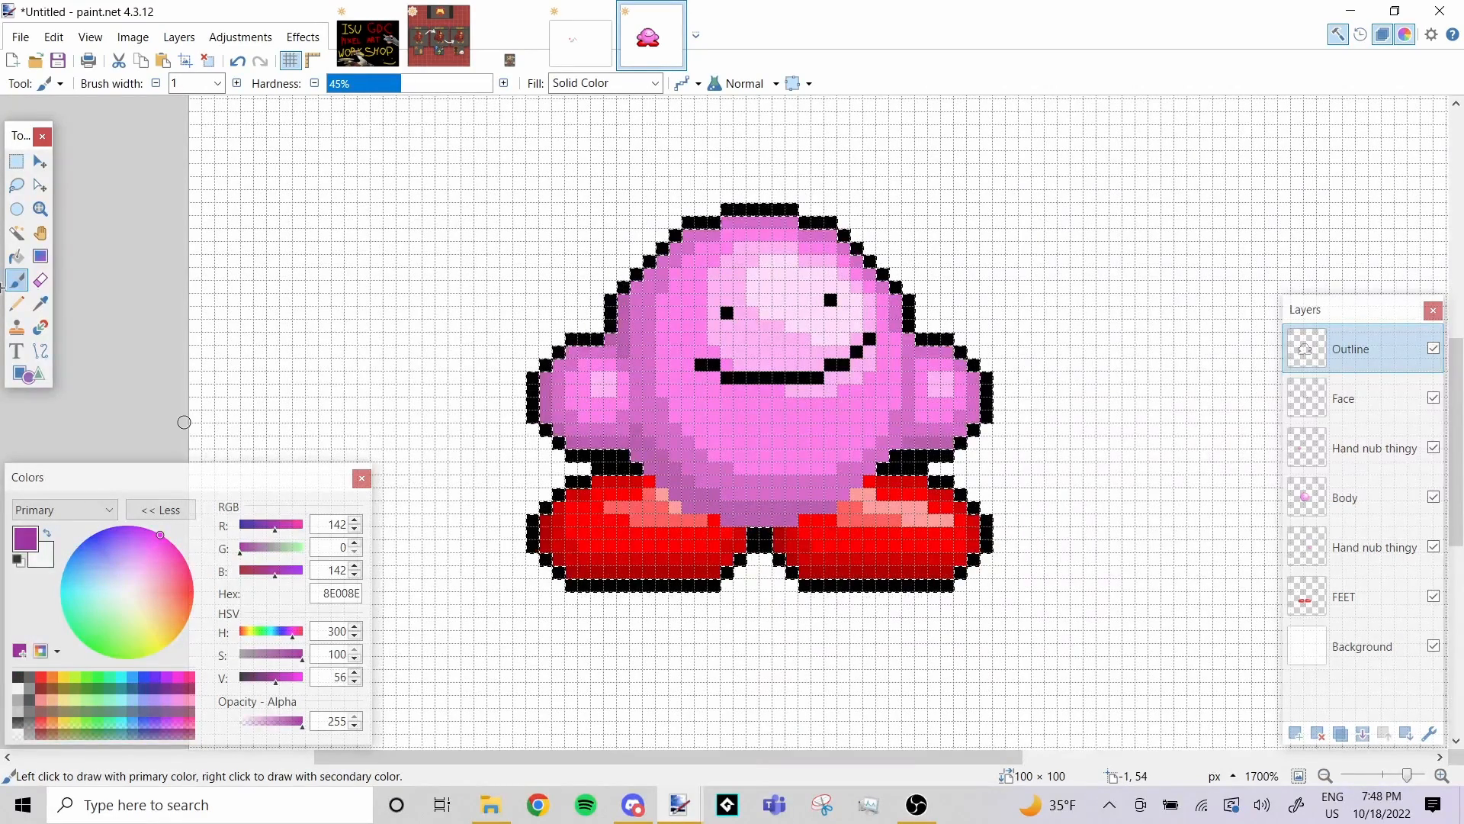
click(191, 82)
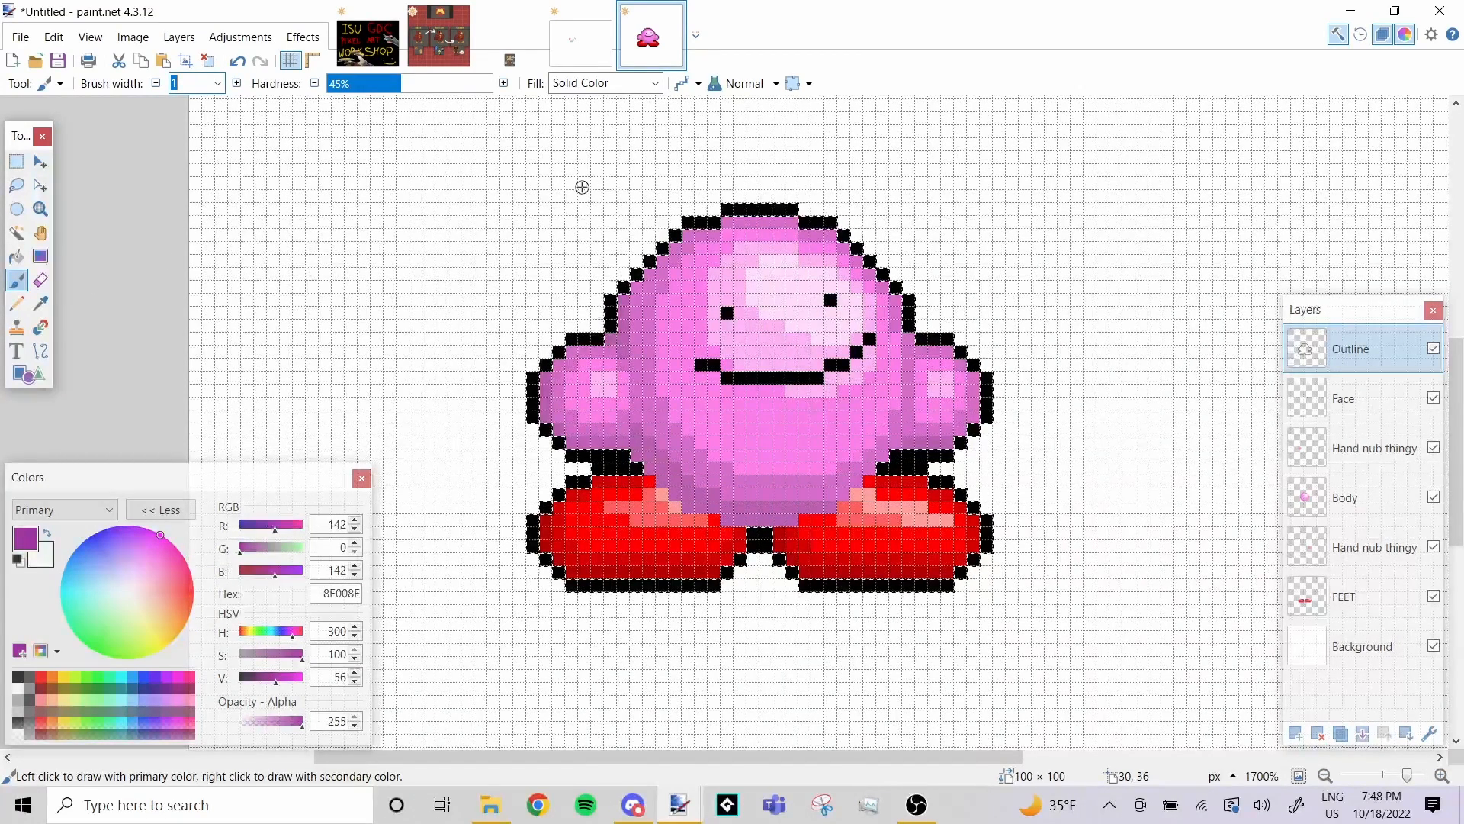
click(17, 161)
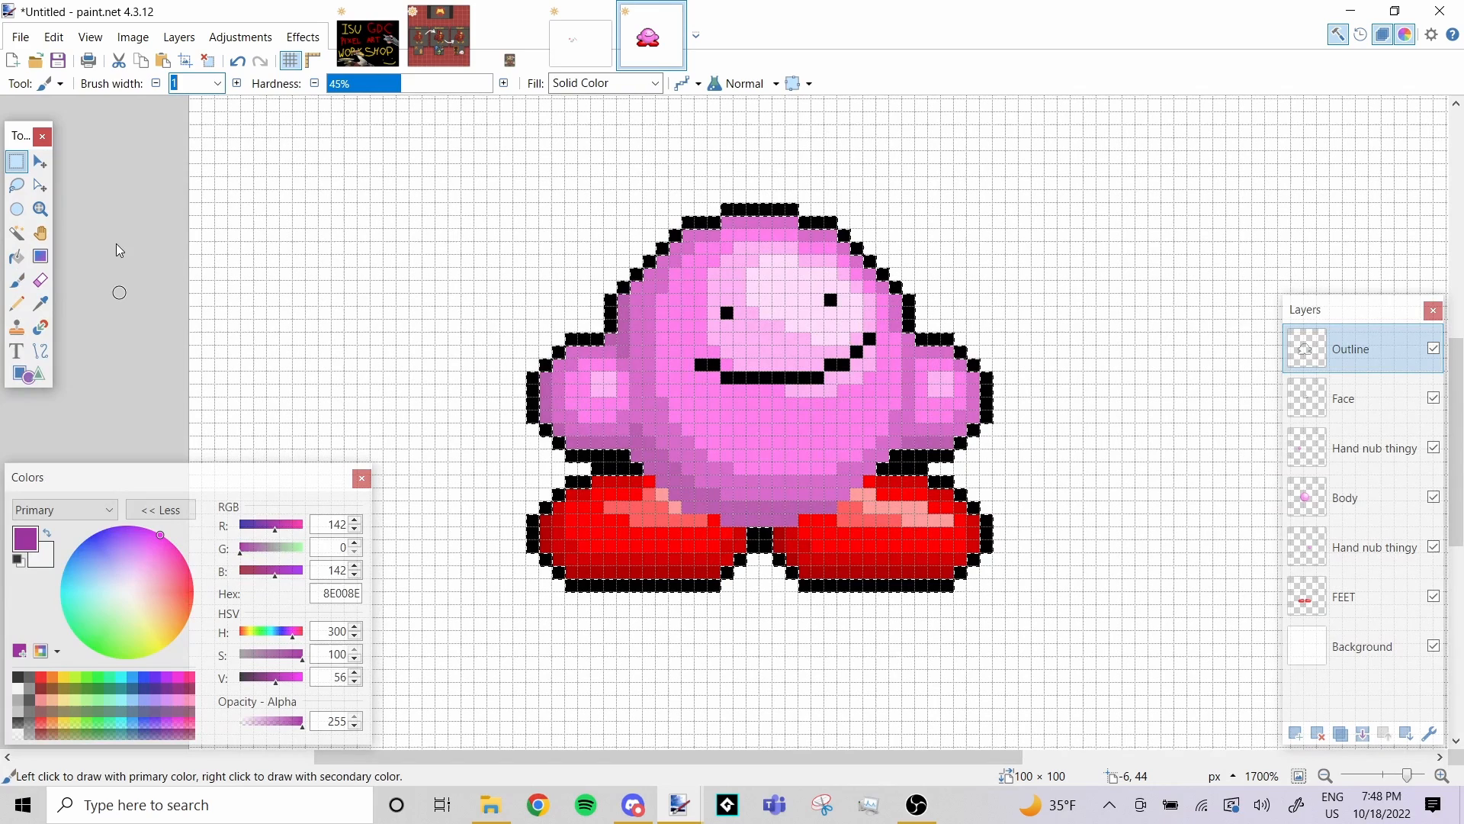
click(41, 351)
drag(566, 203, 1094, 572)
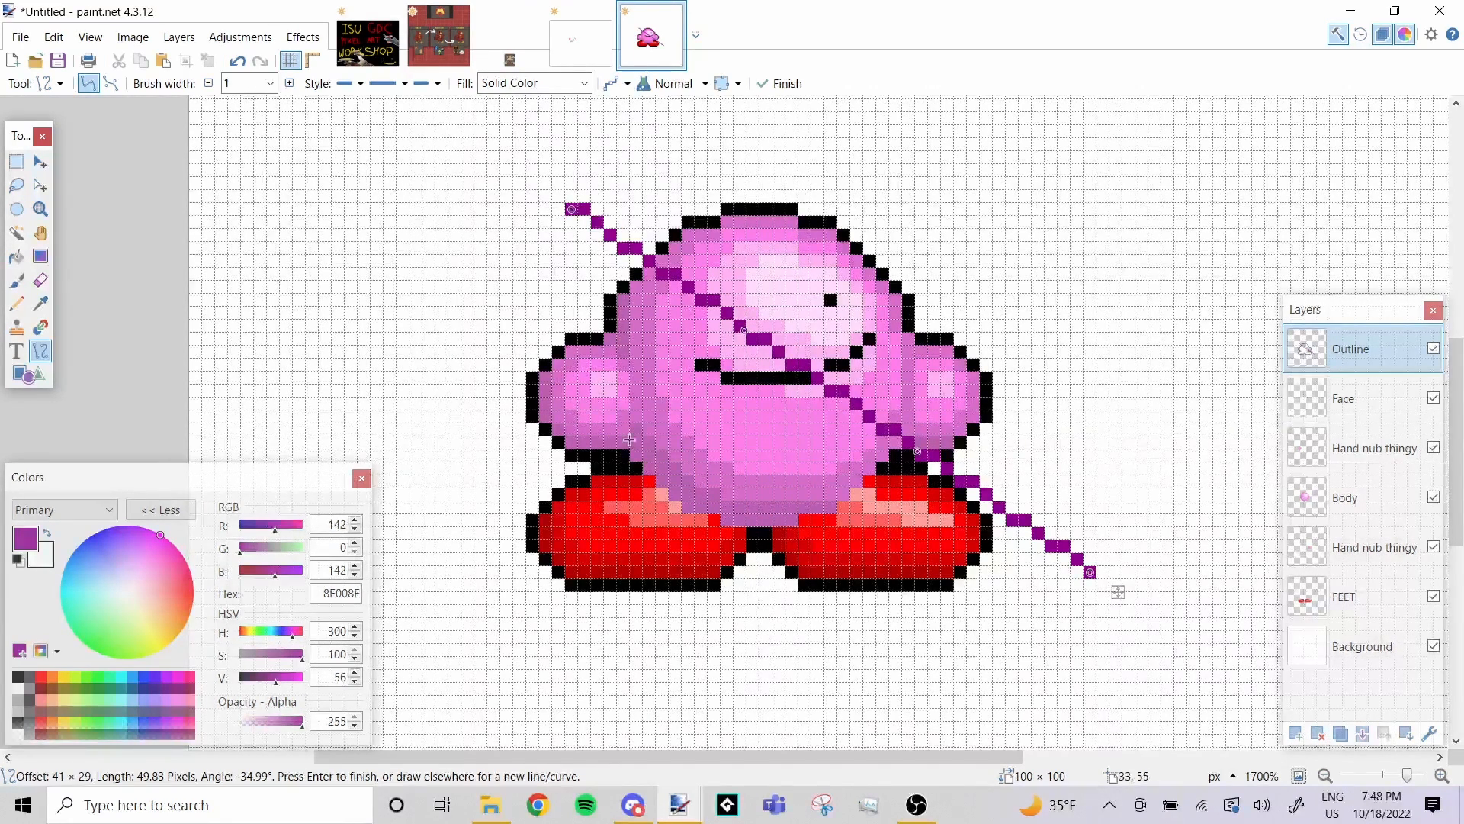
key(ctrl+z)
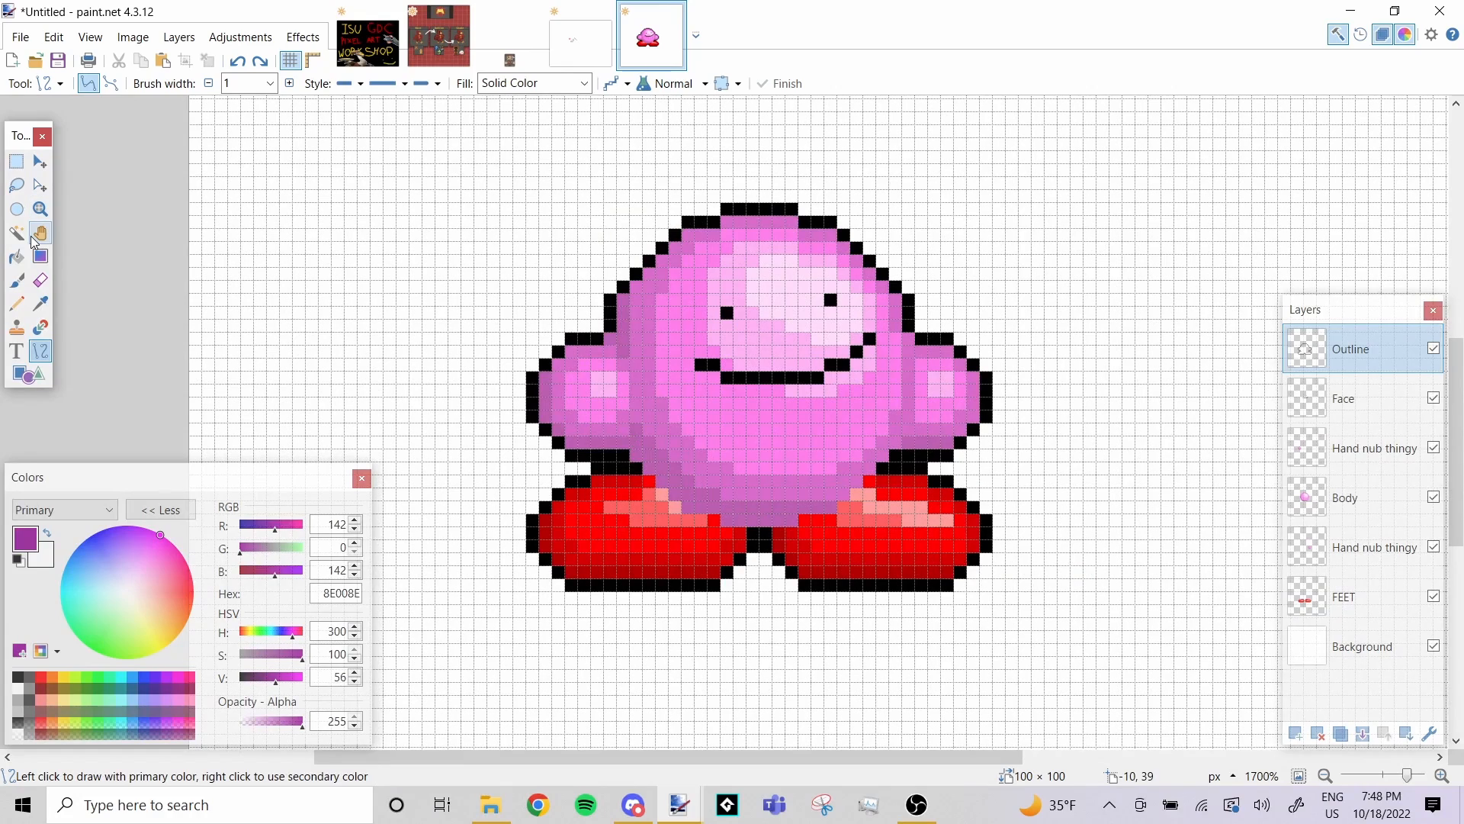
Select the black outline with the Magic Wand and set the Paintbrush width to 10
click(17, 232)
click(736, 208)
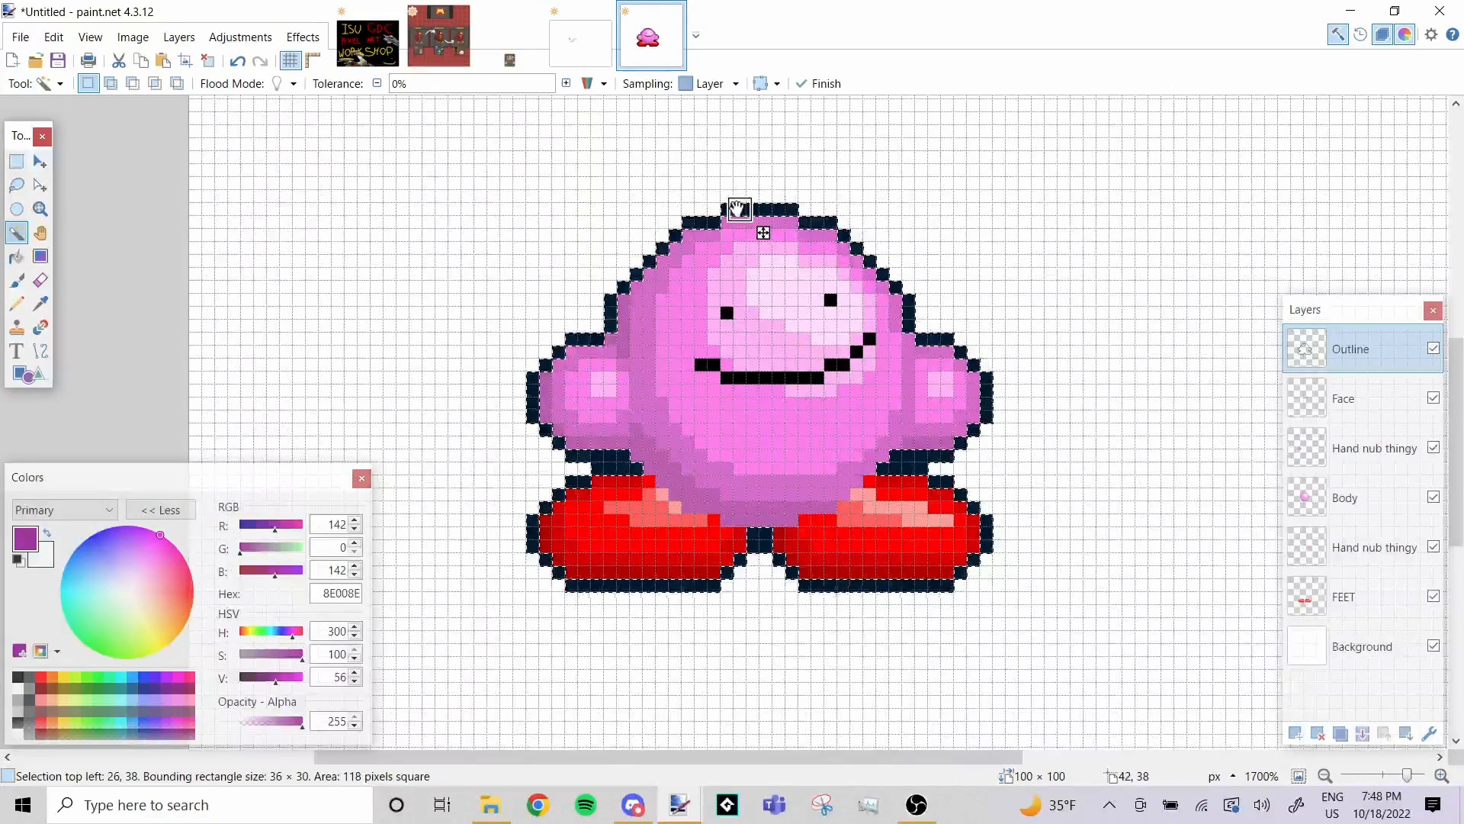
click(16, 280)
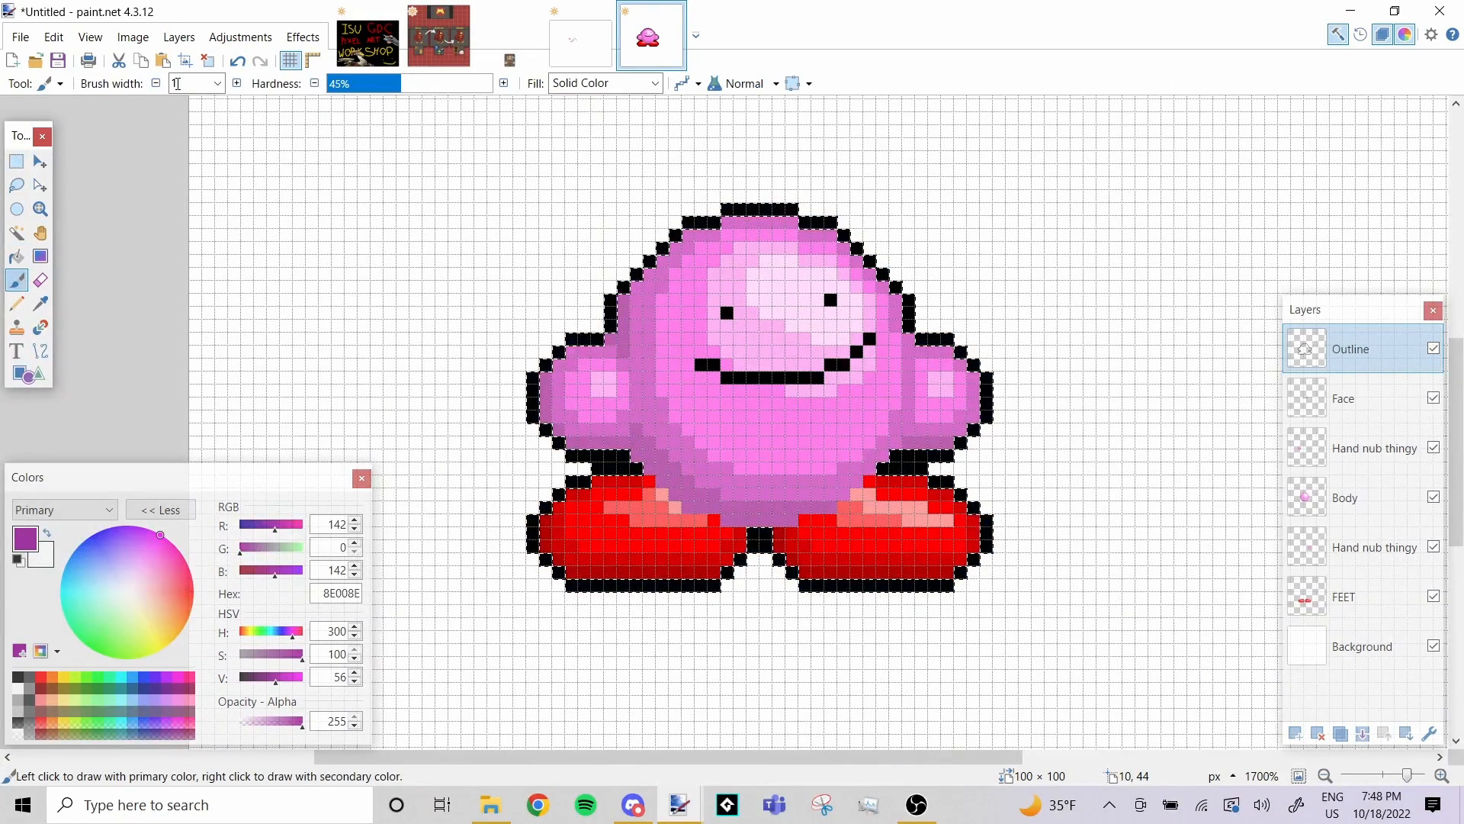
click(175, 83)
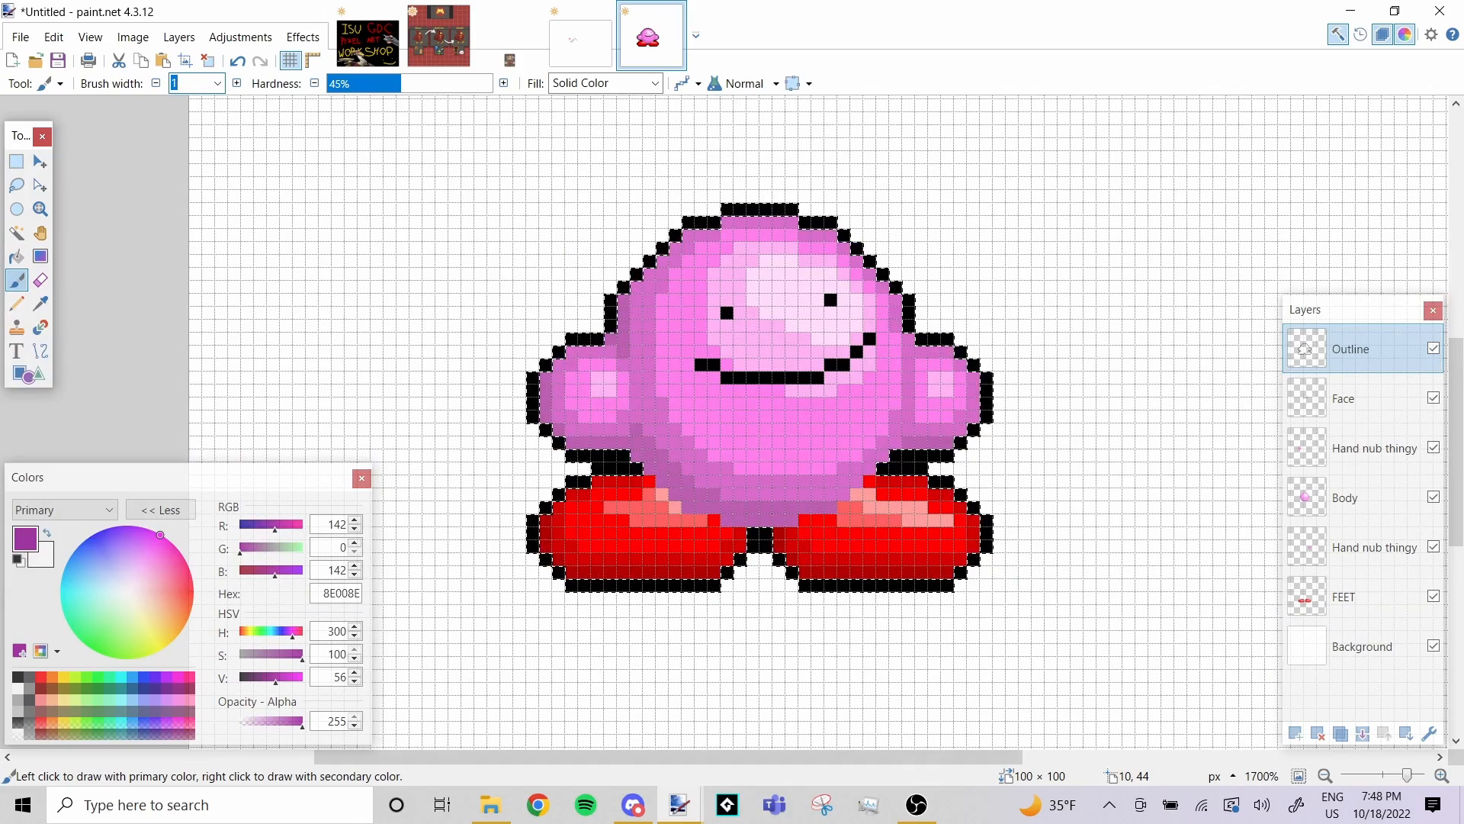
text(10)
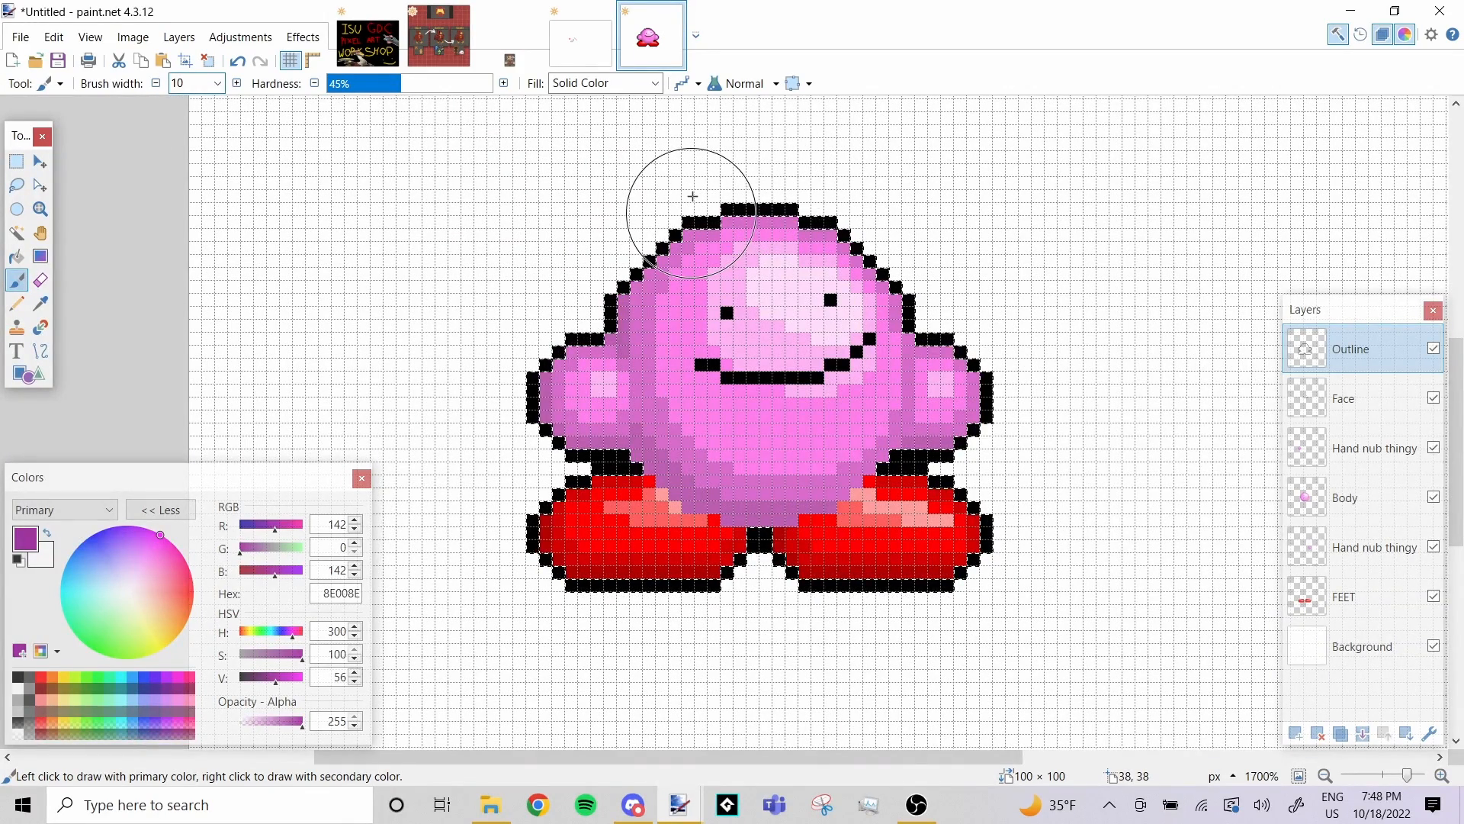
Paint the selected outline dark magenta along the top of the body and down the character's right-hand side, and clear the selection
mouse_move(686, 157)
mouse_down()
mouse_move(754, 247)
mouse_move(854, 284)
mouse_move(894, 369)
mouse_up()
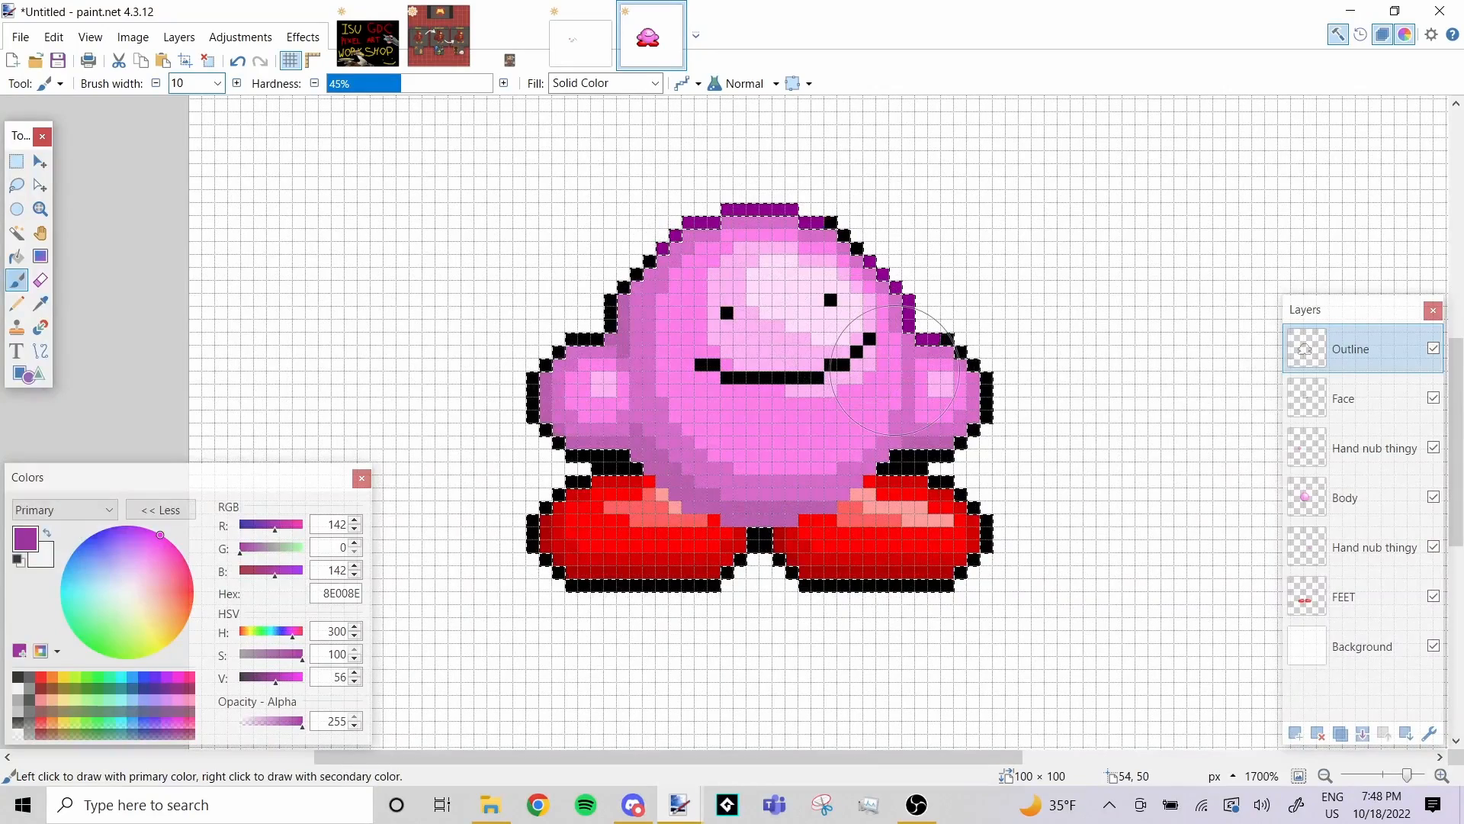
drag(861, 268, 755, 194)
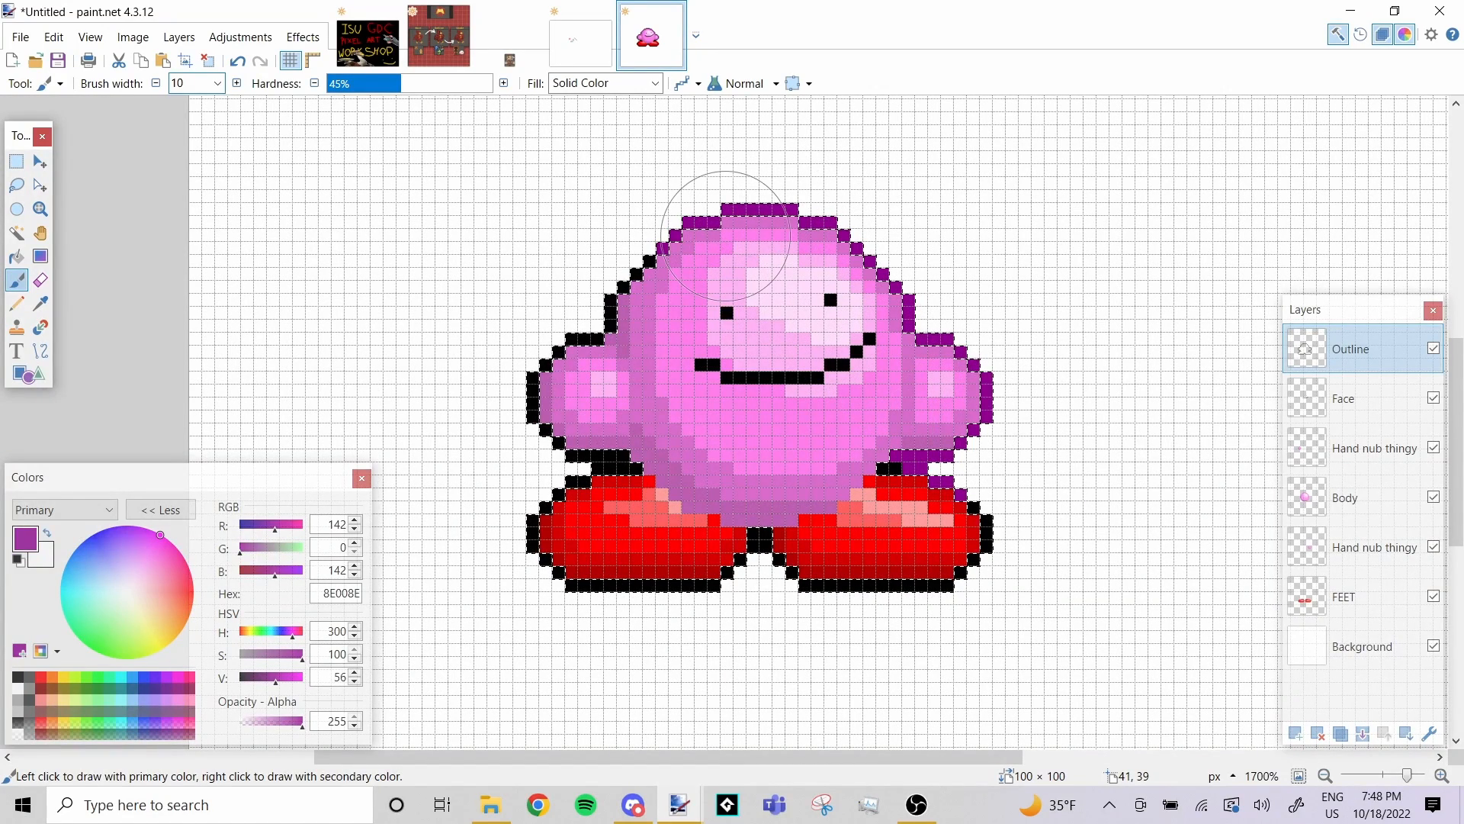
drag(814, 389, 939, 465)
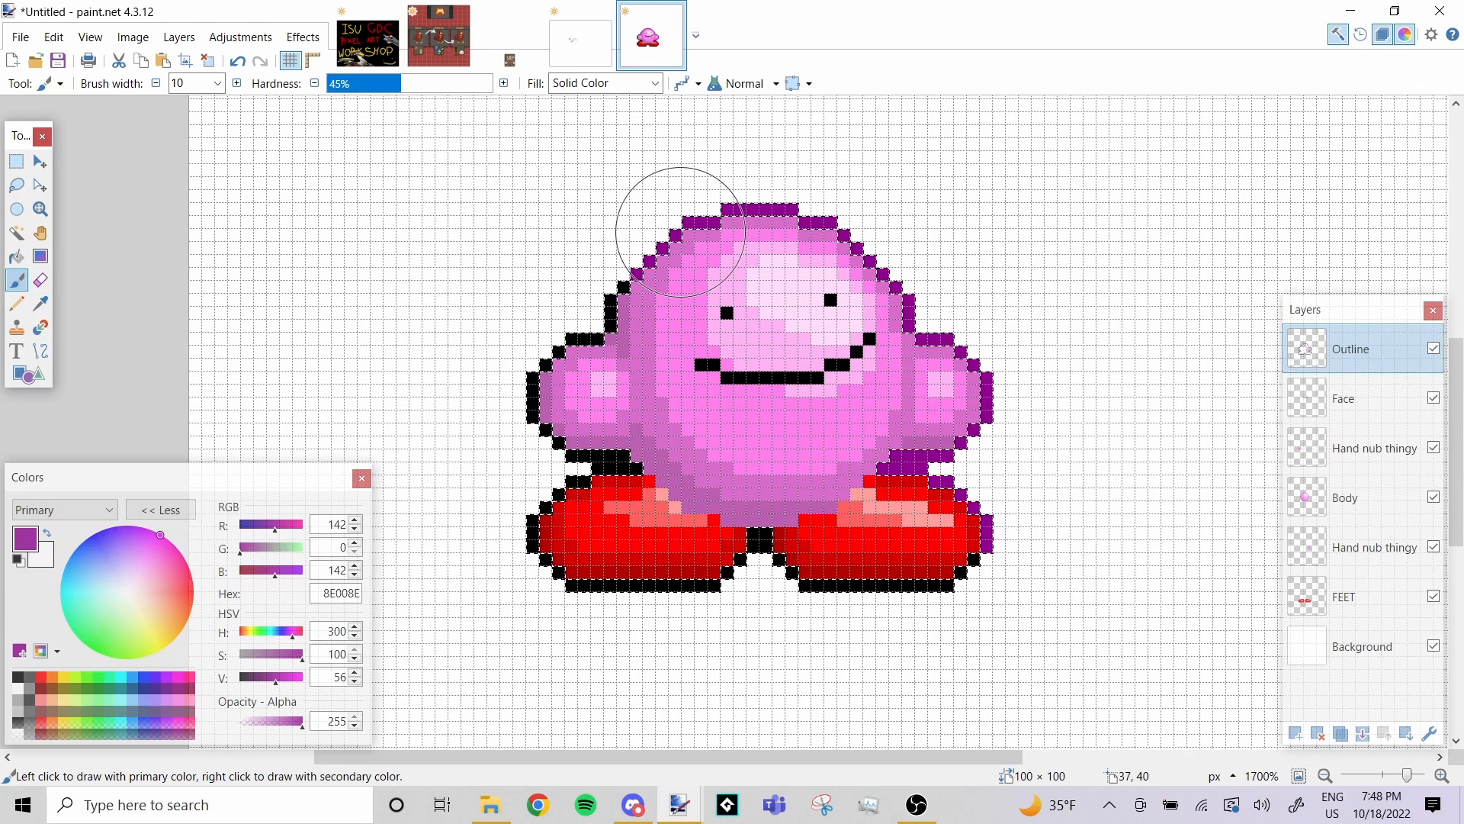
drag(680, 232, 708, 253)
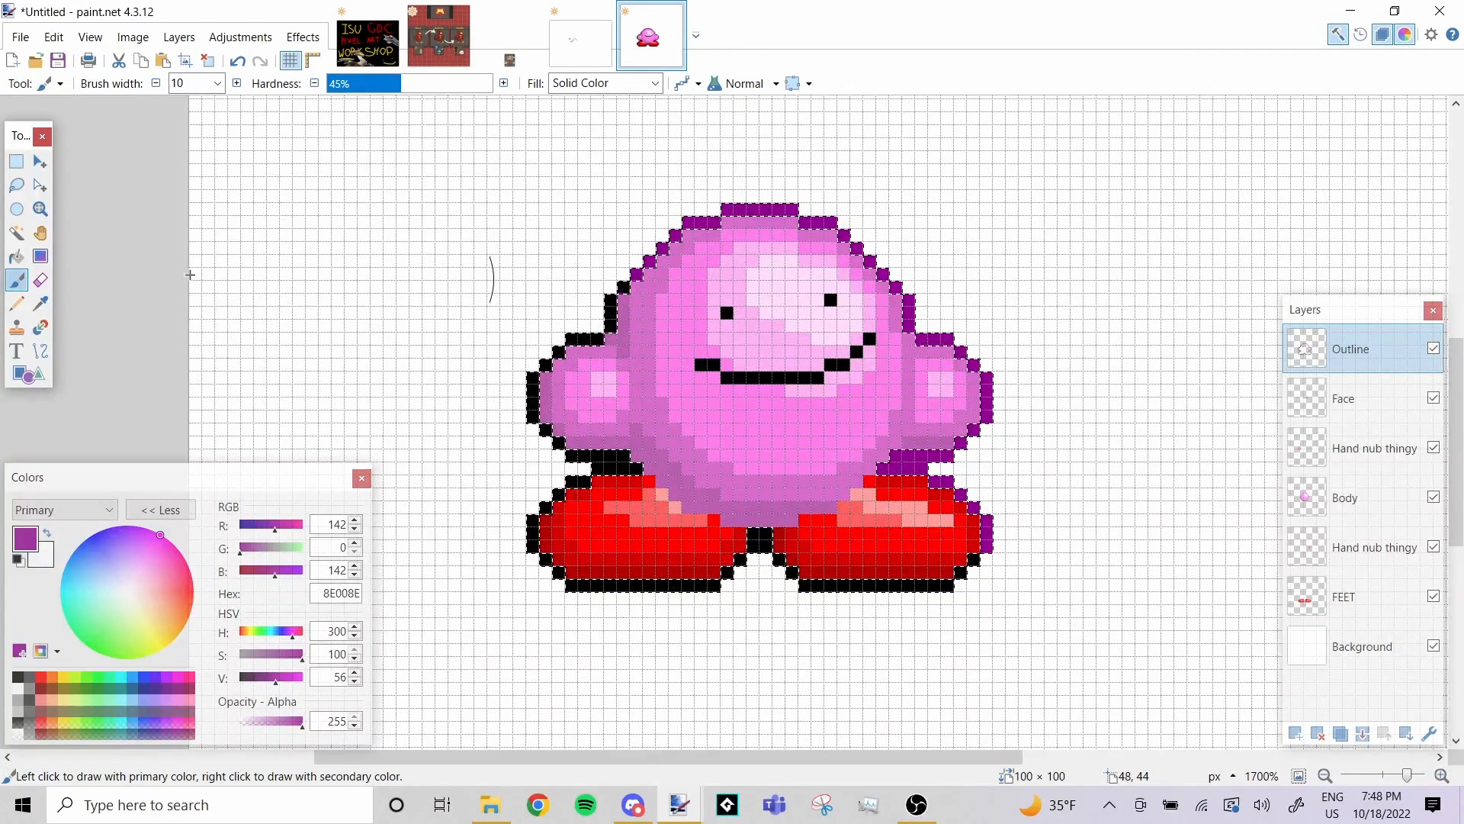
click(16, 161)
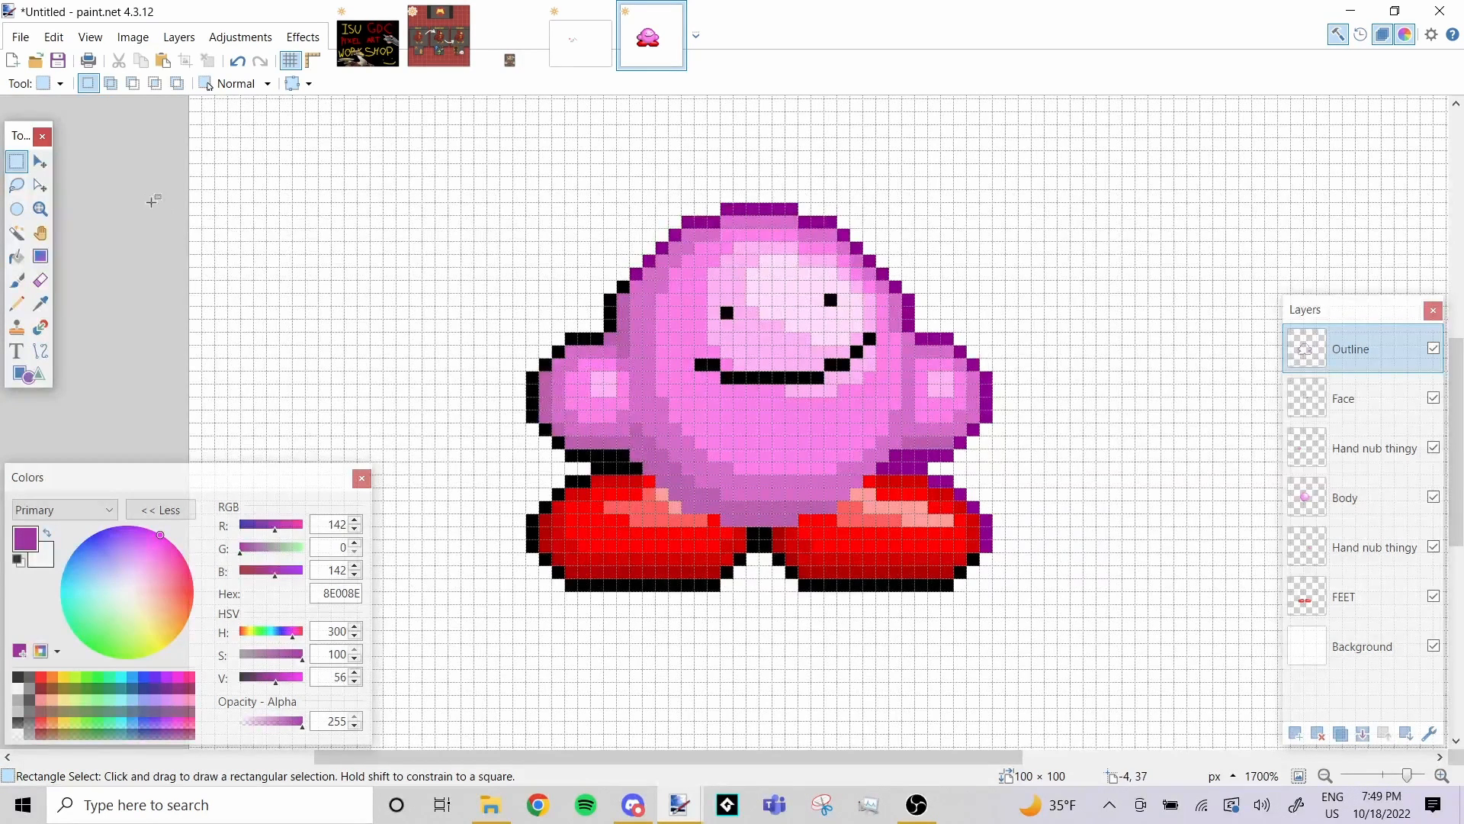
Fill the dark magenta part of the outline with the brighter magenta B200B2
click(17, 260)
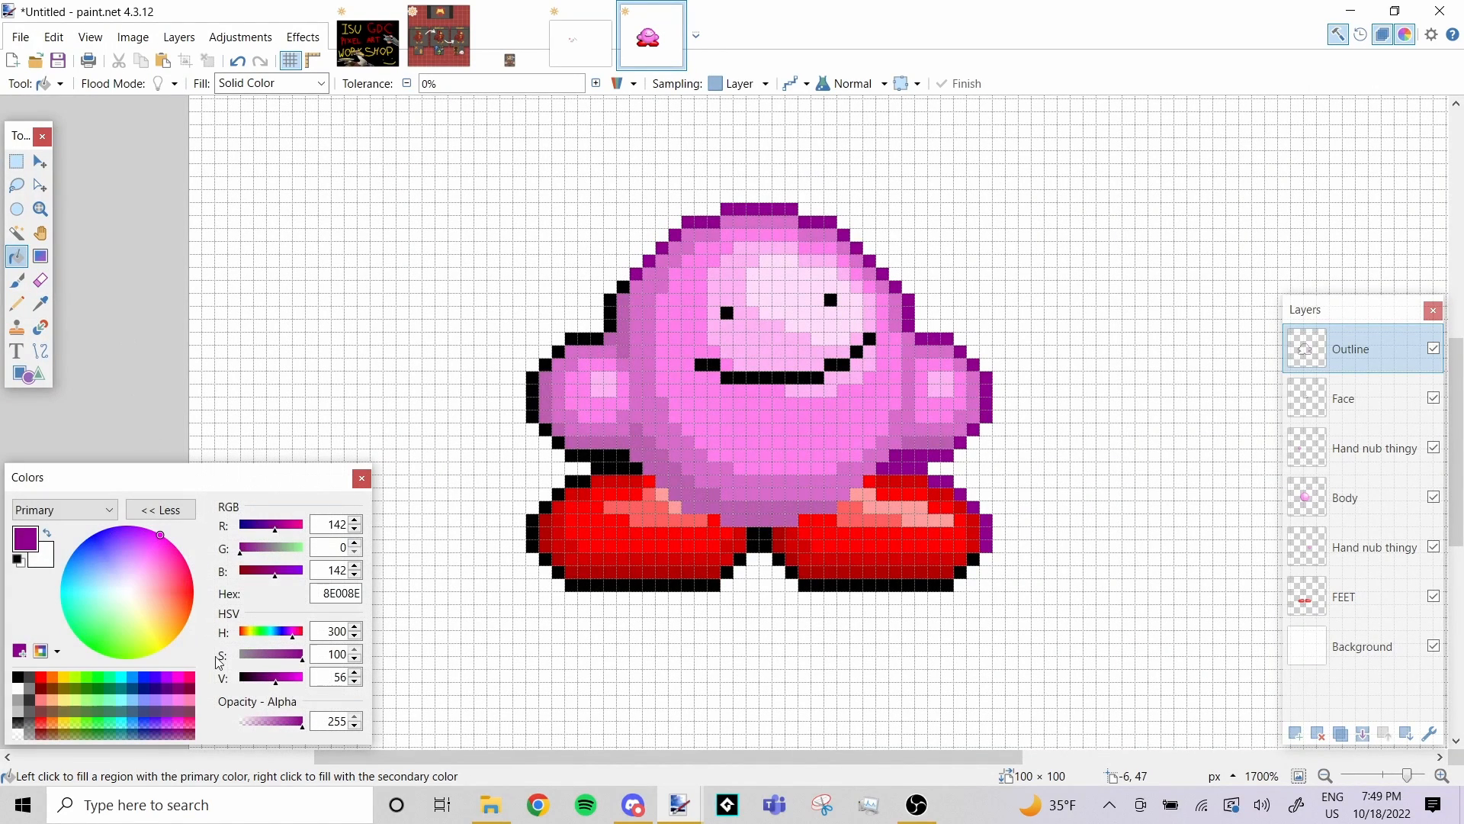
click(287, 684)
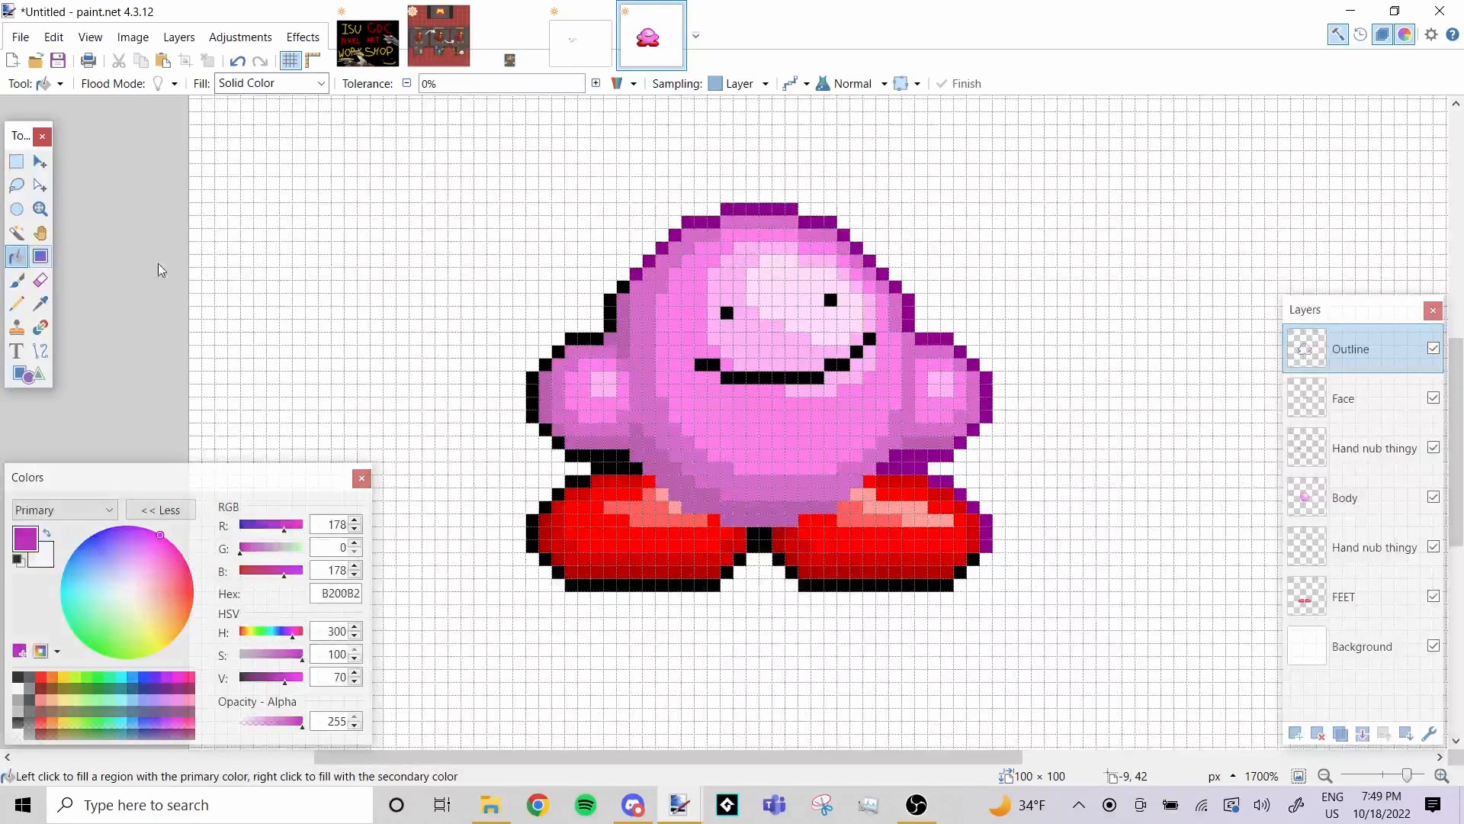
click(699, 220)
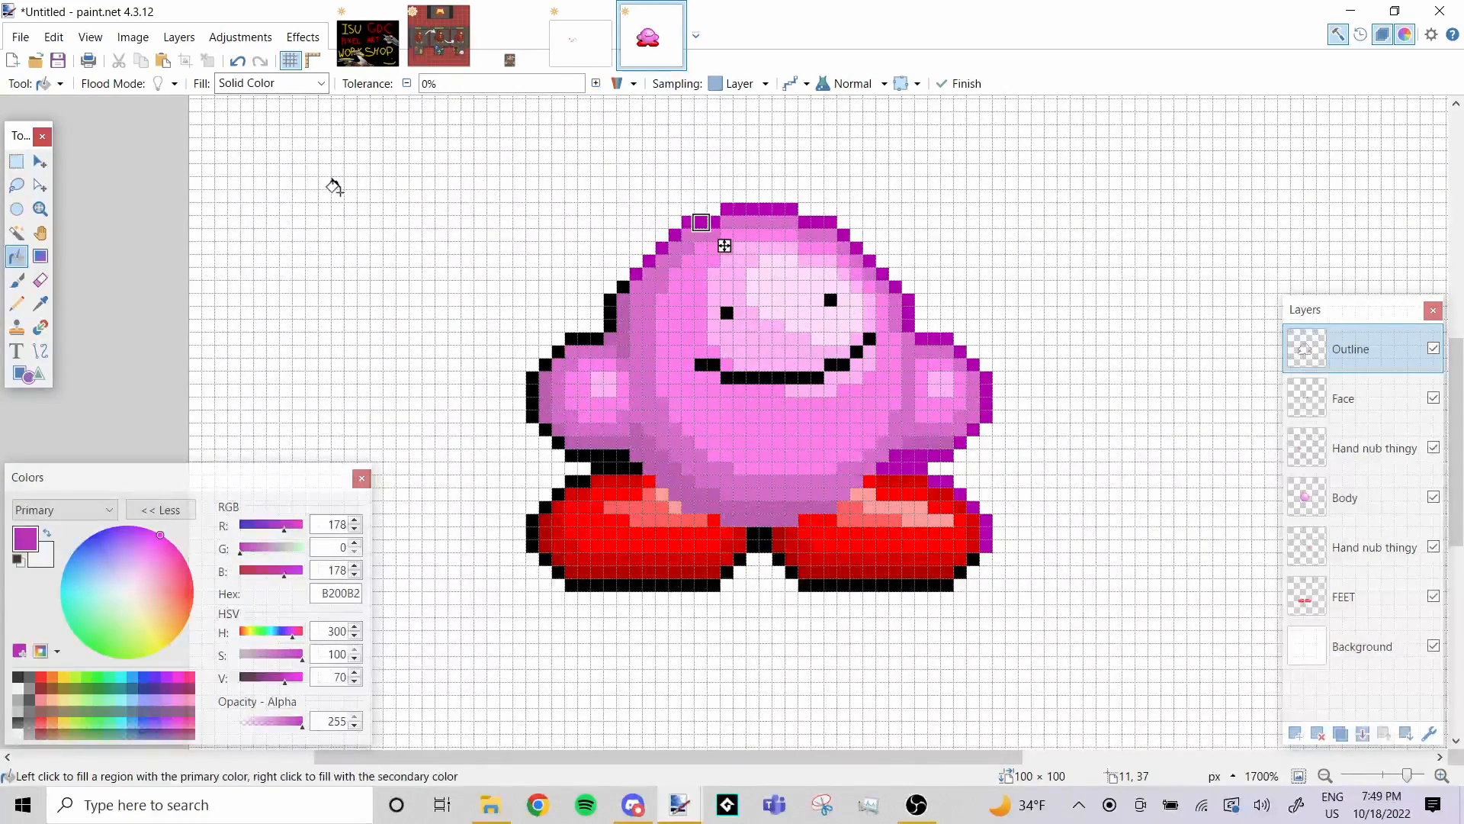
Fill the remaining black part of the outline with dark purple 5B005B, and hide the pixel grid
click(15, 282)
click(16, 256)
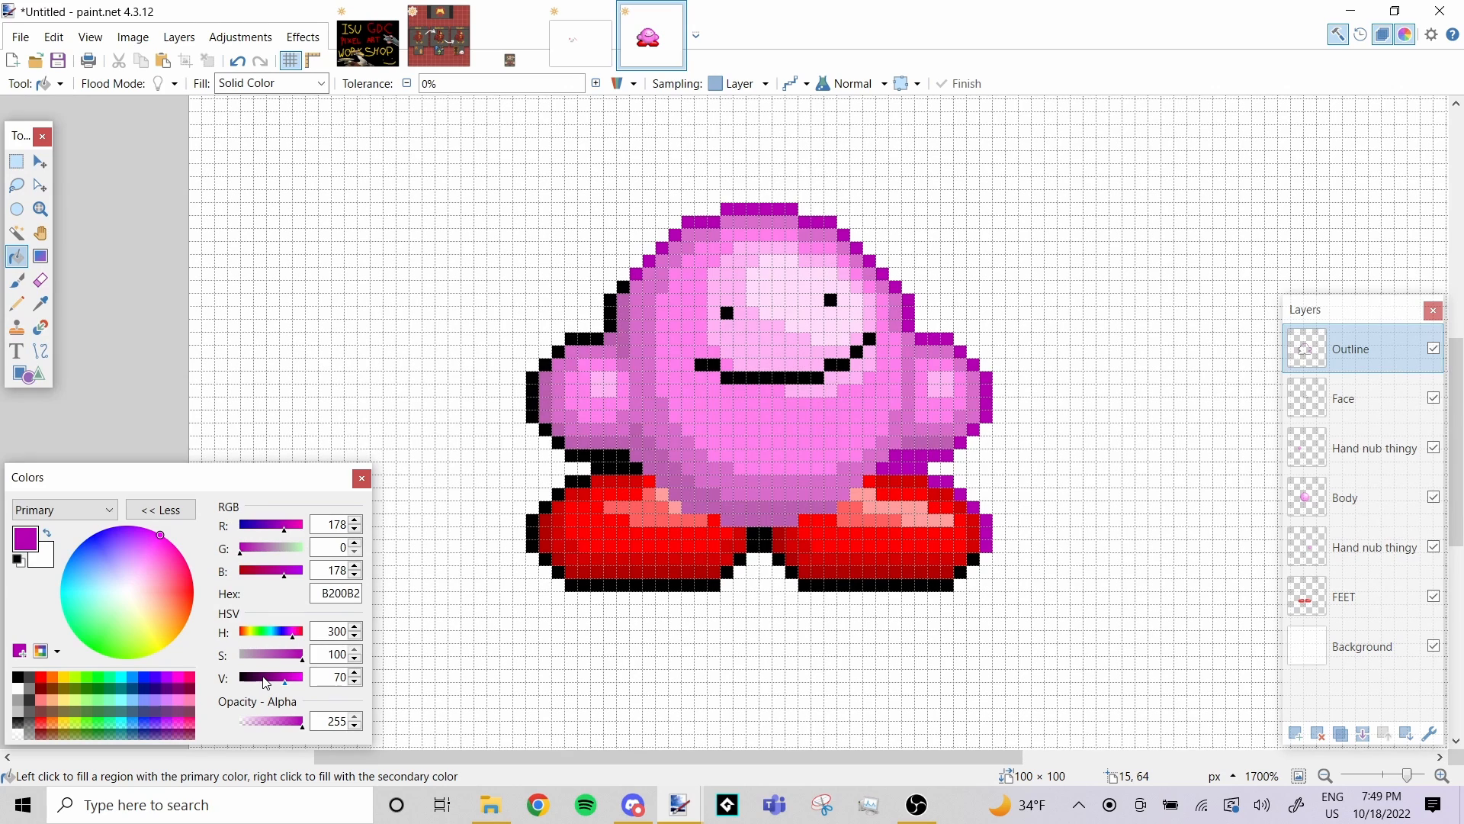
click(261, 678)
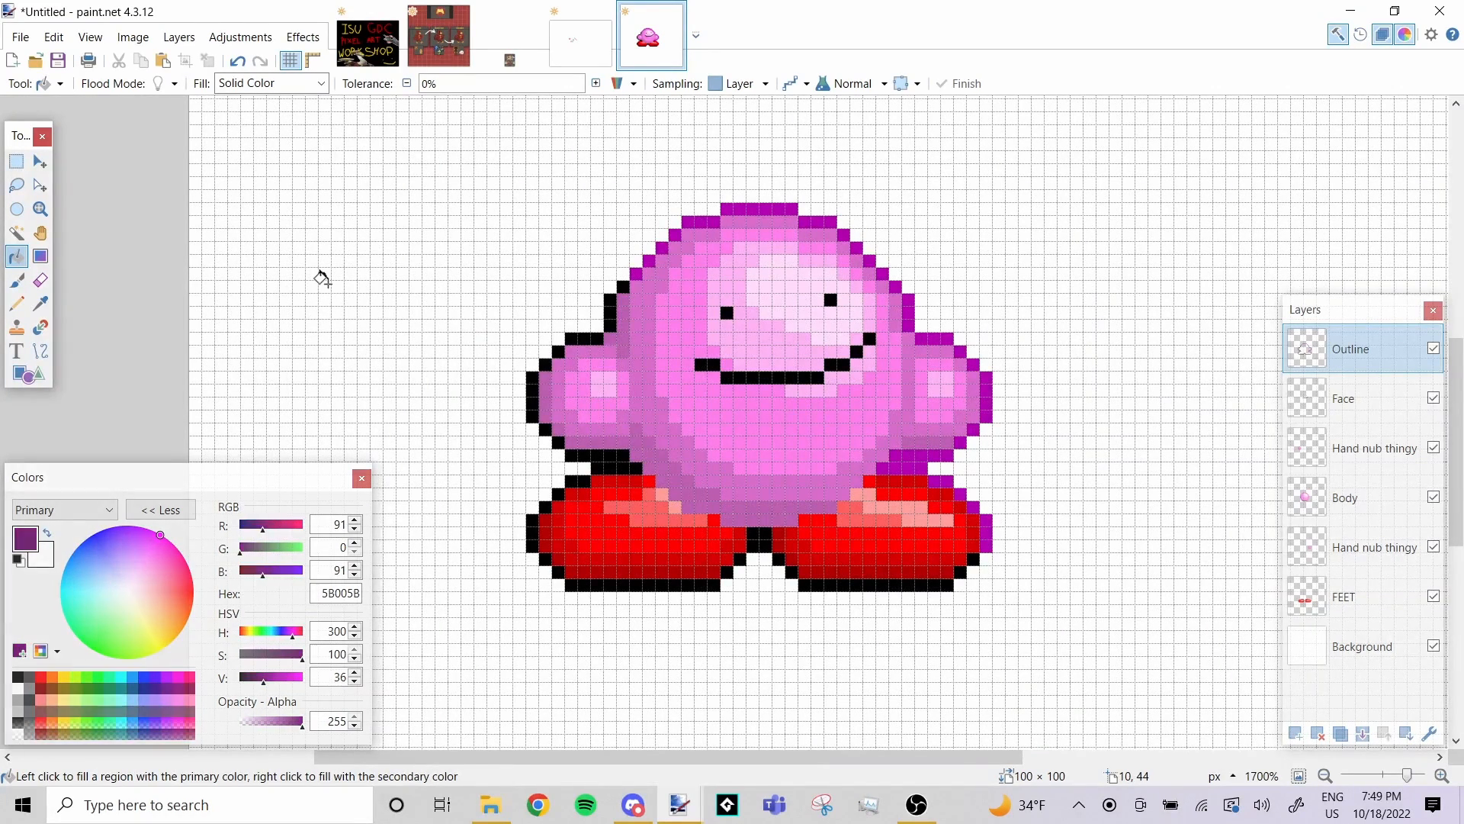
click(605, 314)
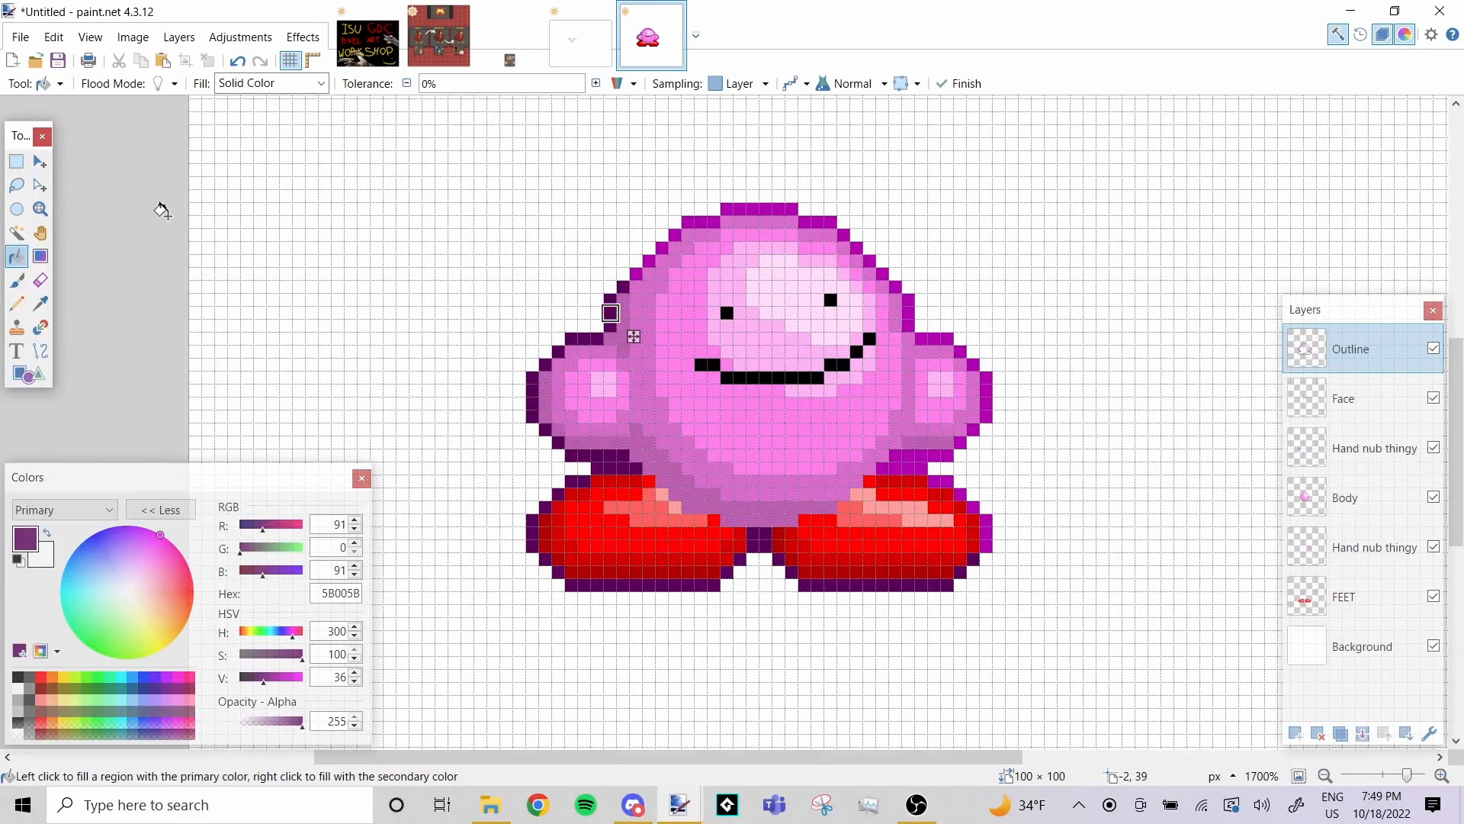
click(16, 161)
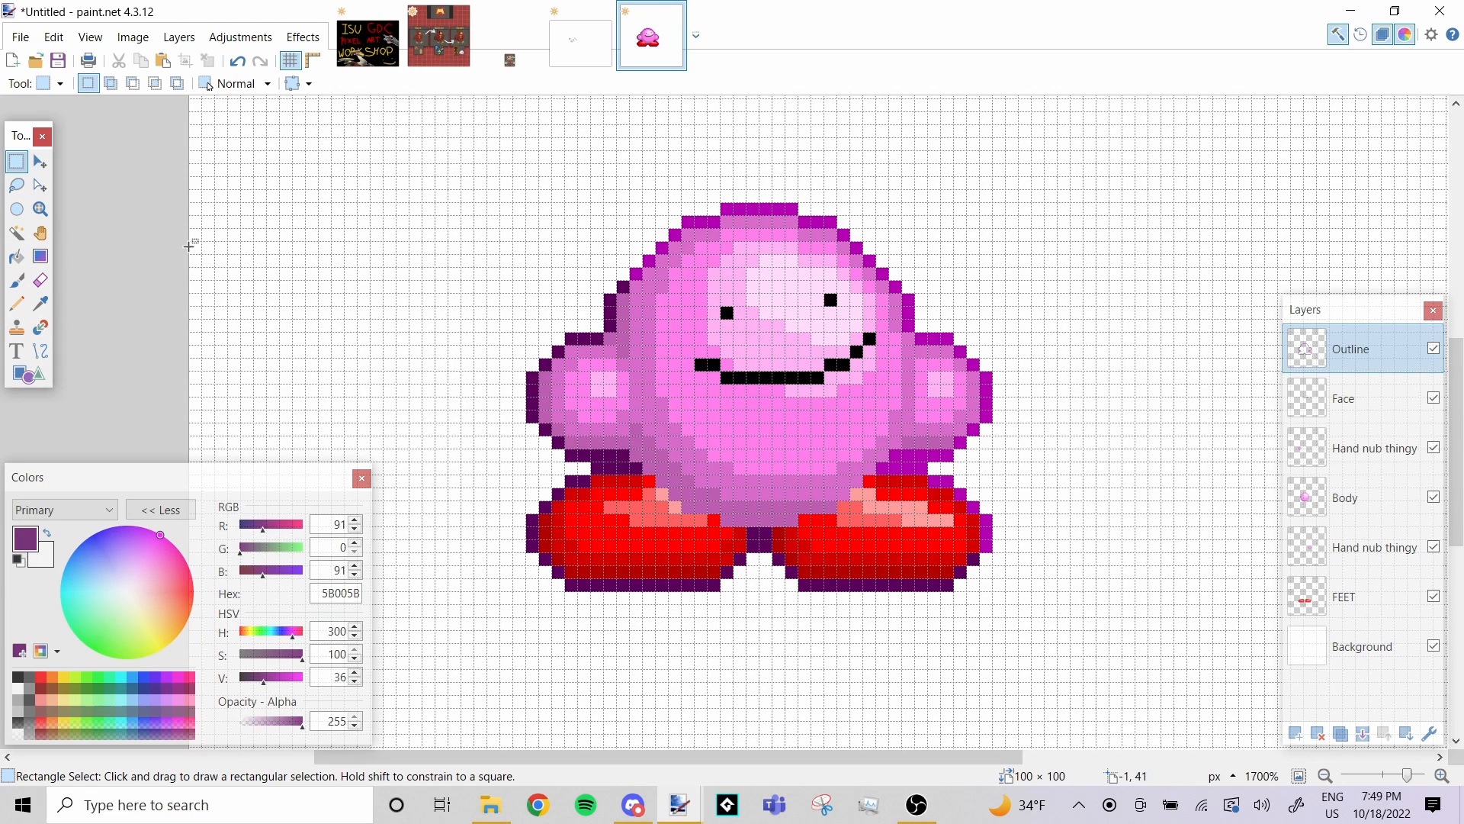
click(291, 61)
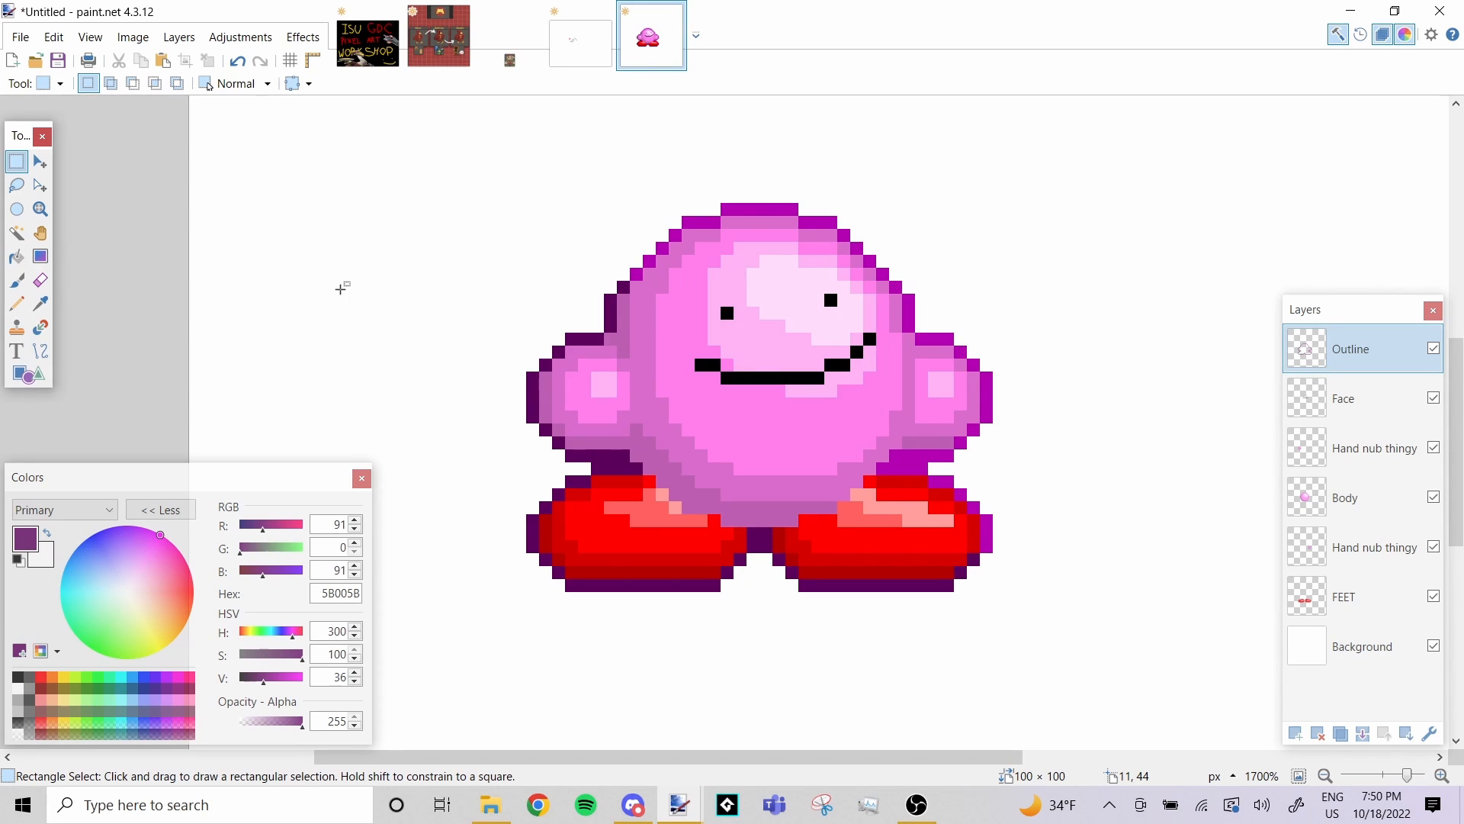
Sample the main body pink FF7FED from the Body layer and switch to the Paintbrush
click(16, 257)
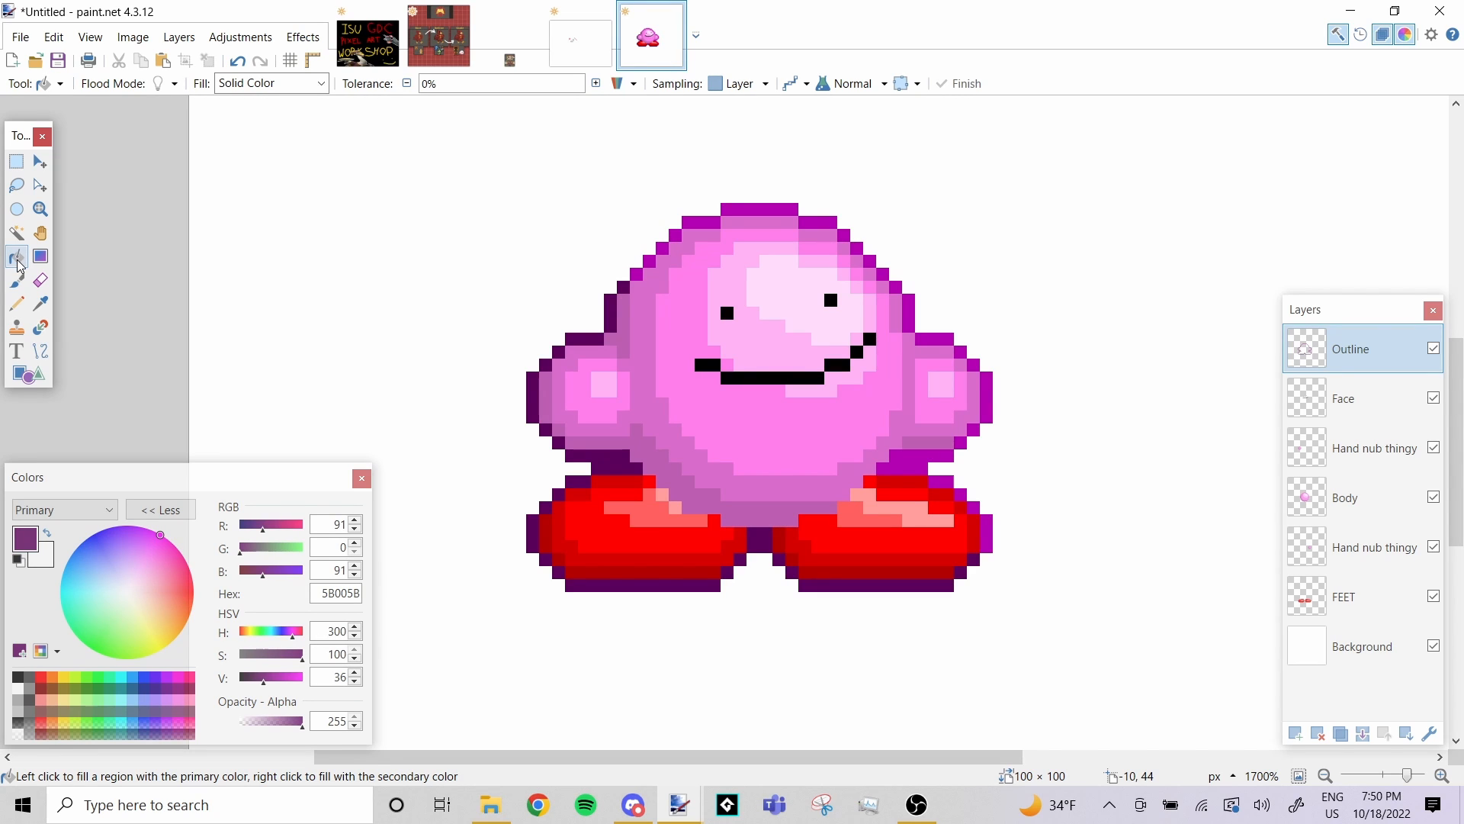
click(41, 303)
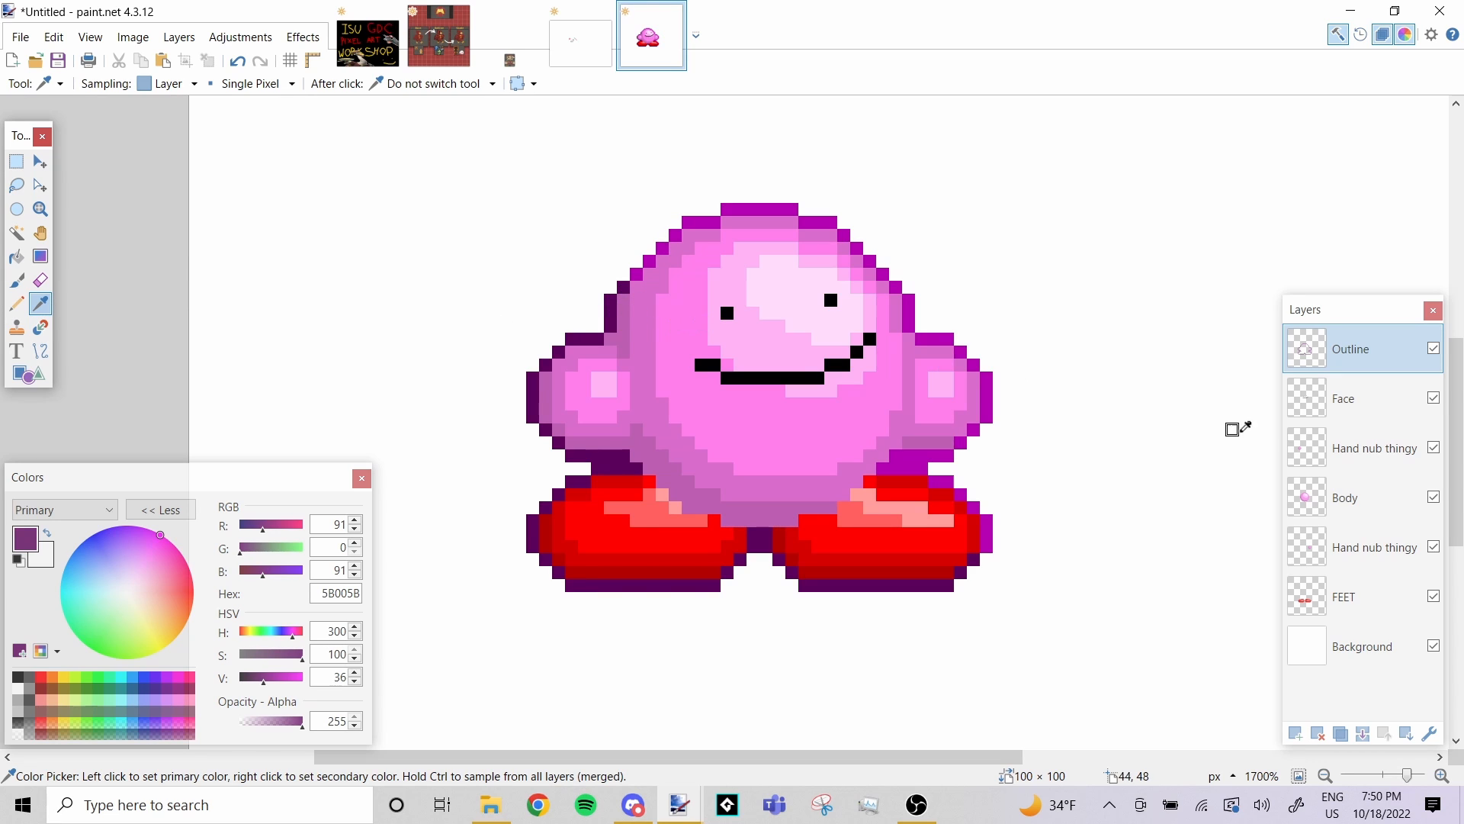
click(1345, 497)
click(690, 326)
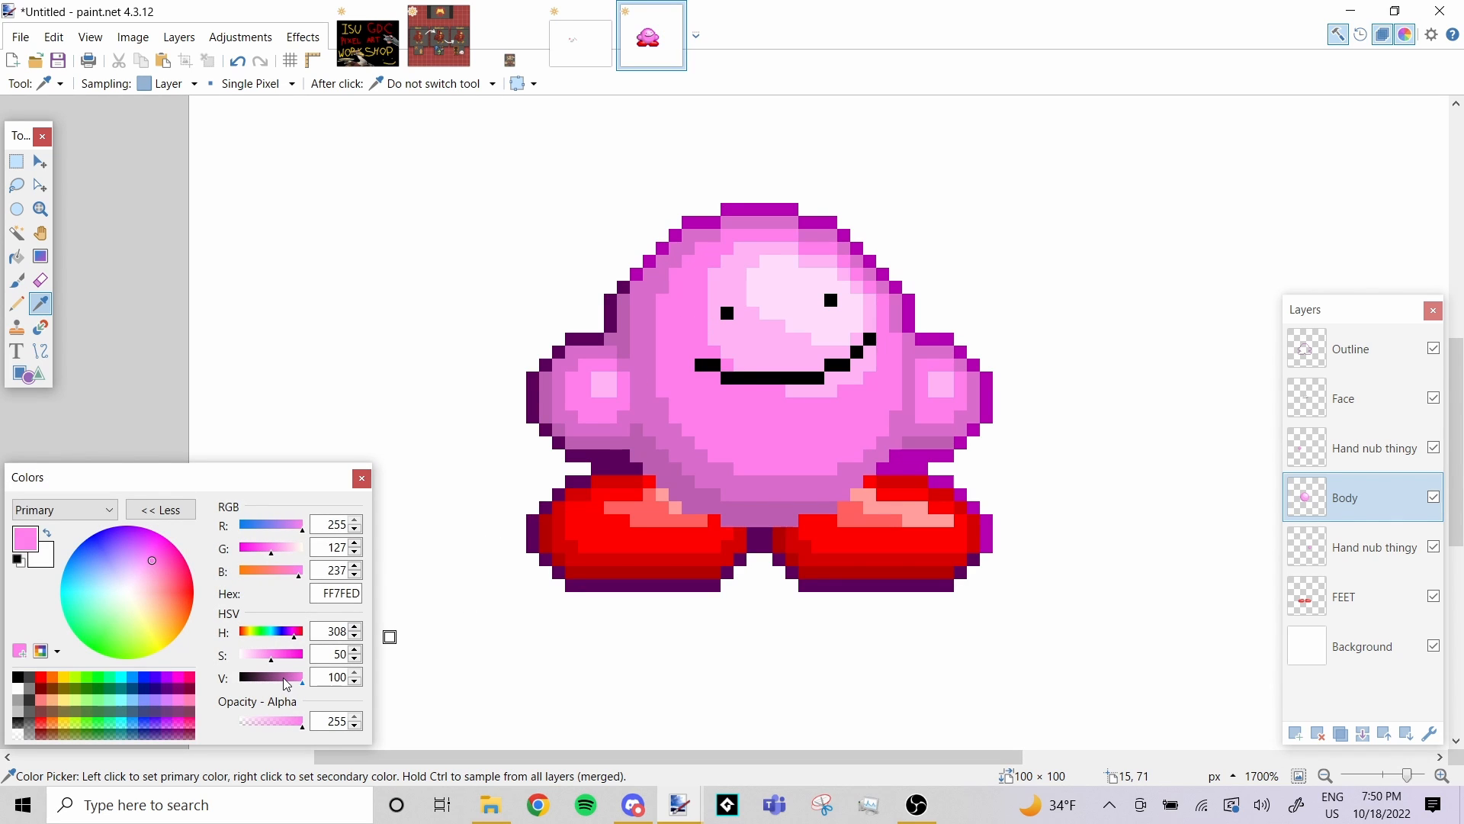
mouse_move(287, 685)
mouse_down()
mouse_move(273, 684)
mouse_move(303, 682)
mouse_up()
click(16, 304)
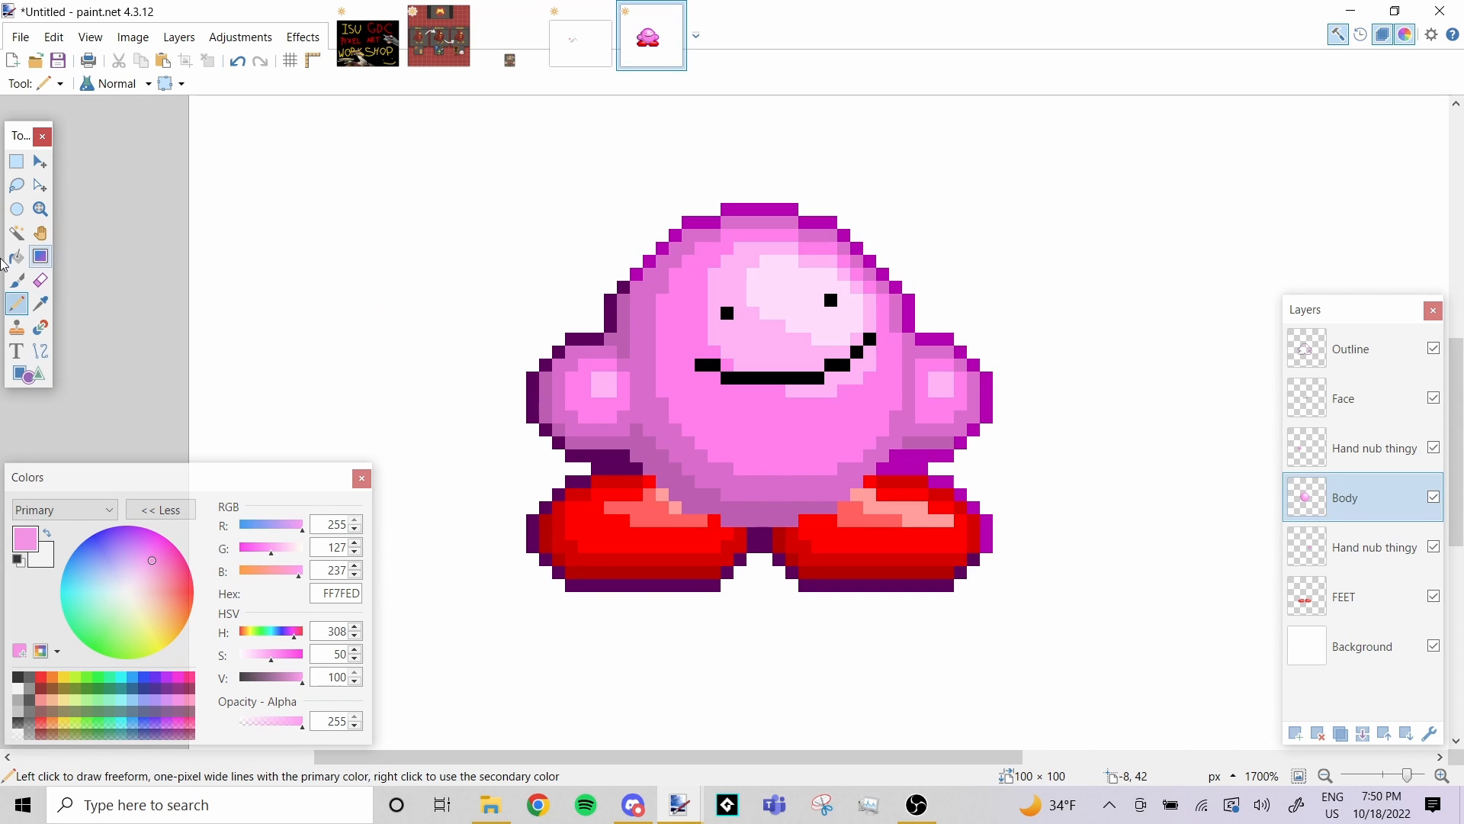
click(17, 280)
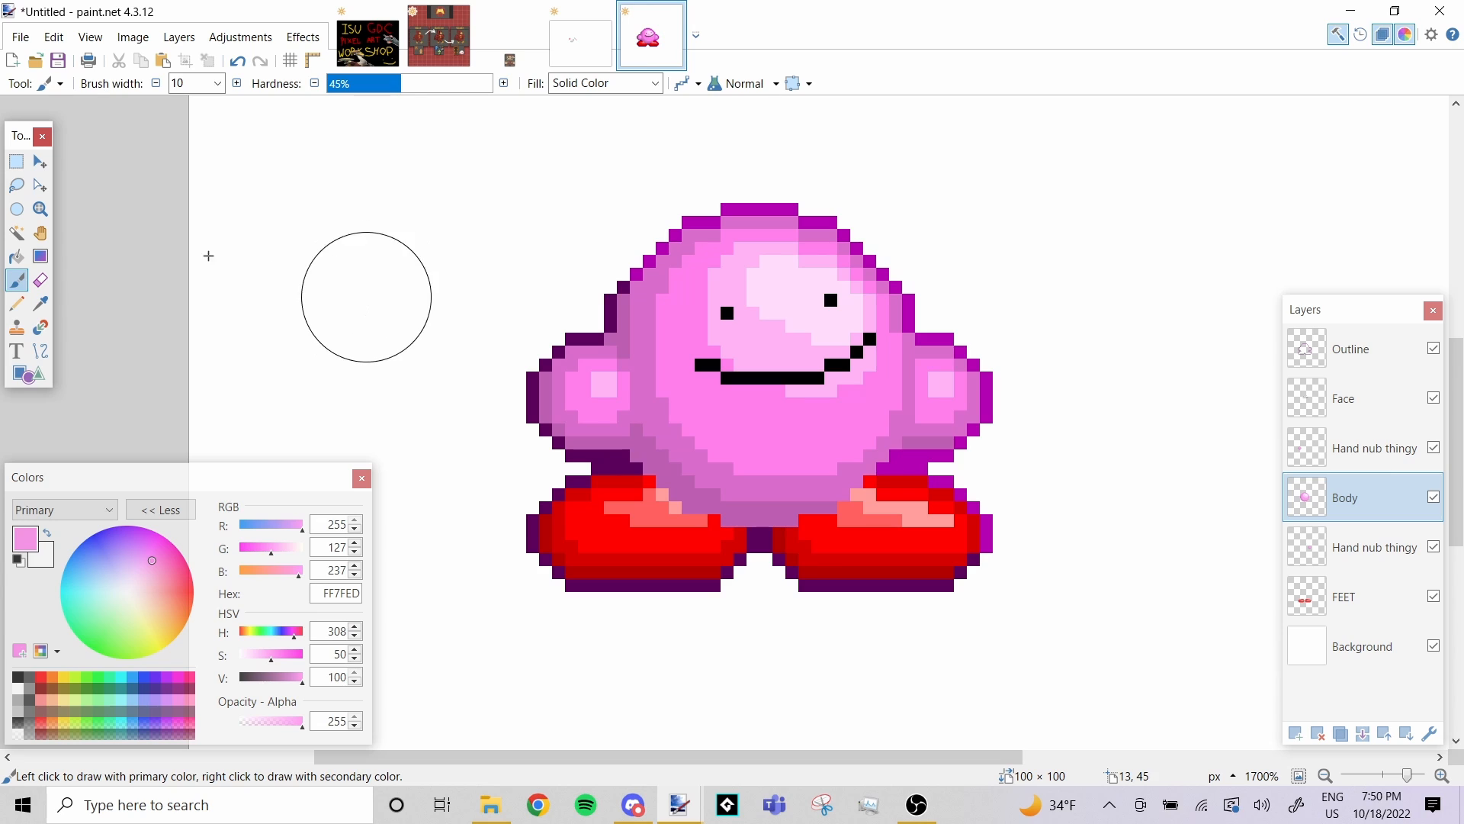
Paint a round swatch of the body pink FF7FED on the blank canvas beside the character with the Paintbrush
click(43, 307)
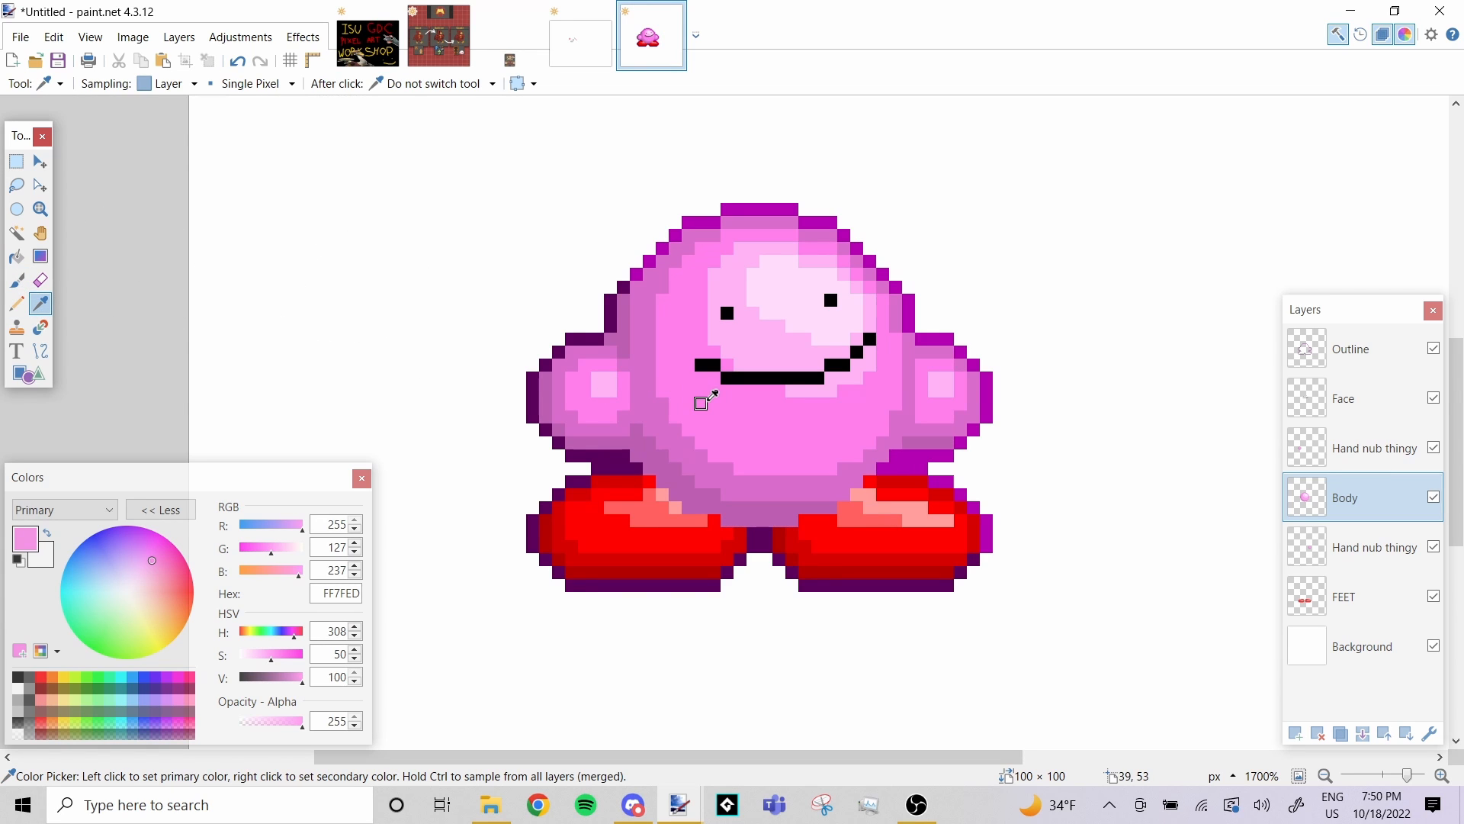
click(13, 283)
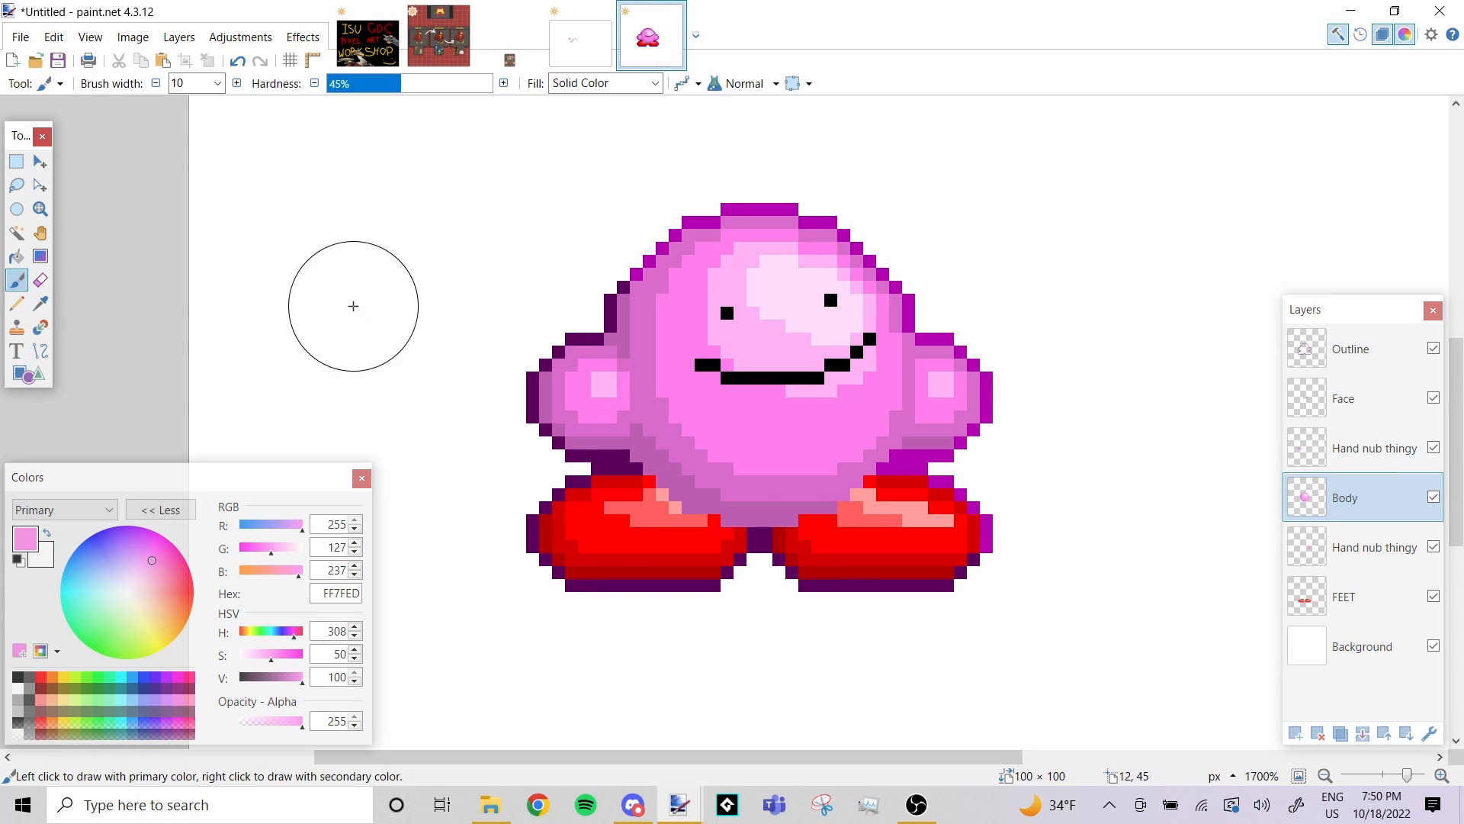
mouse_move(353, 301)
mouse_down()
mouse_move(374, 302)
mouse_move(341, 297)
mouse_up()
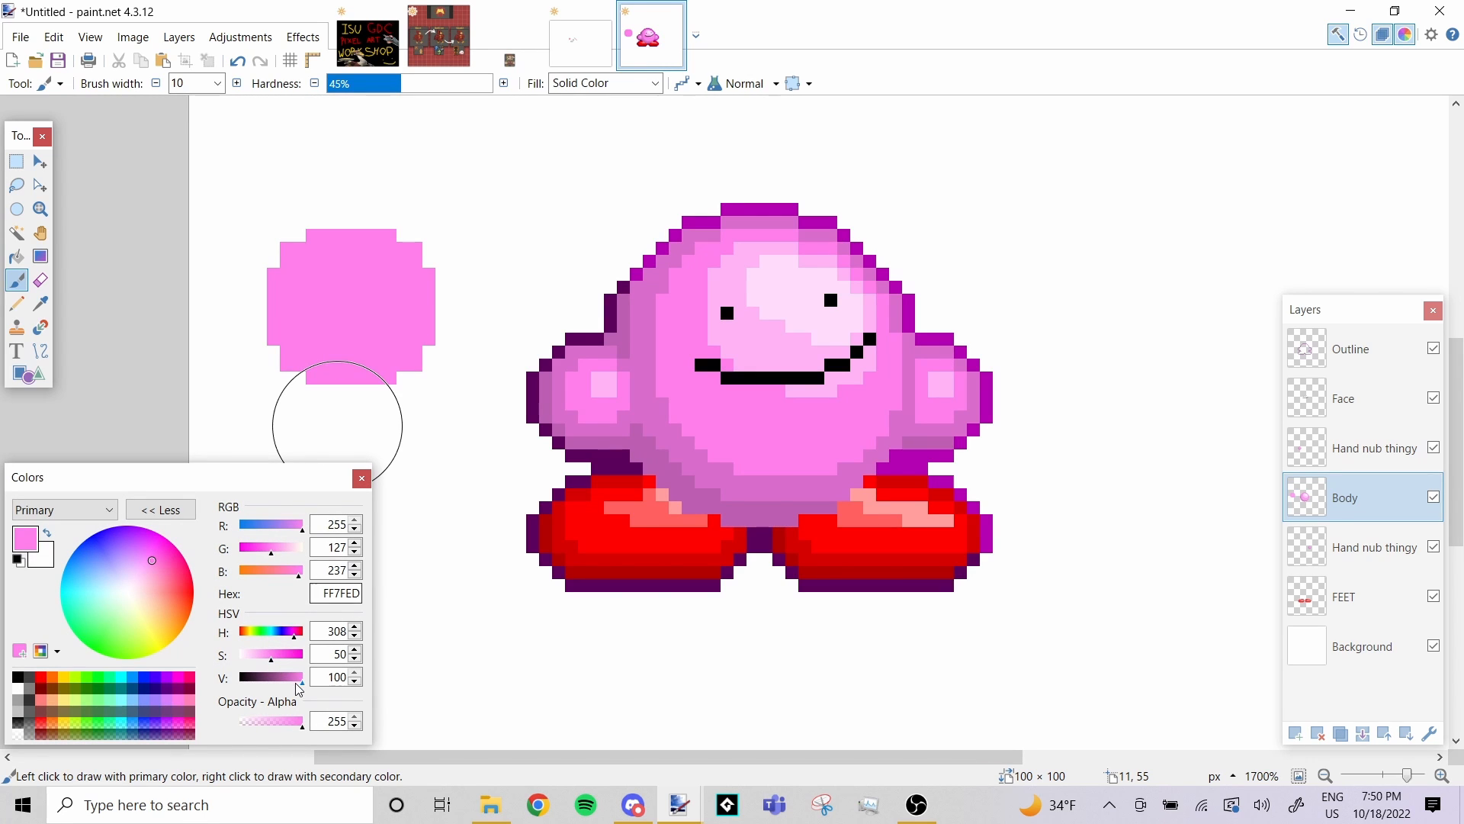
Mix the purple DD32ED with green 50 and red 221, and paint a round swatch of it directly below the pink swatch
drag(290, 676, 334, 678)
click(253, 549)
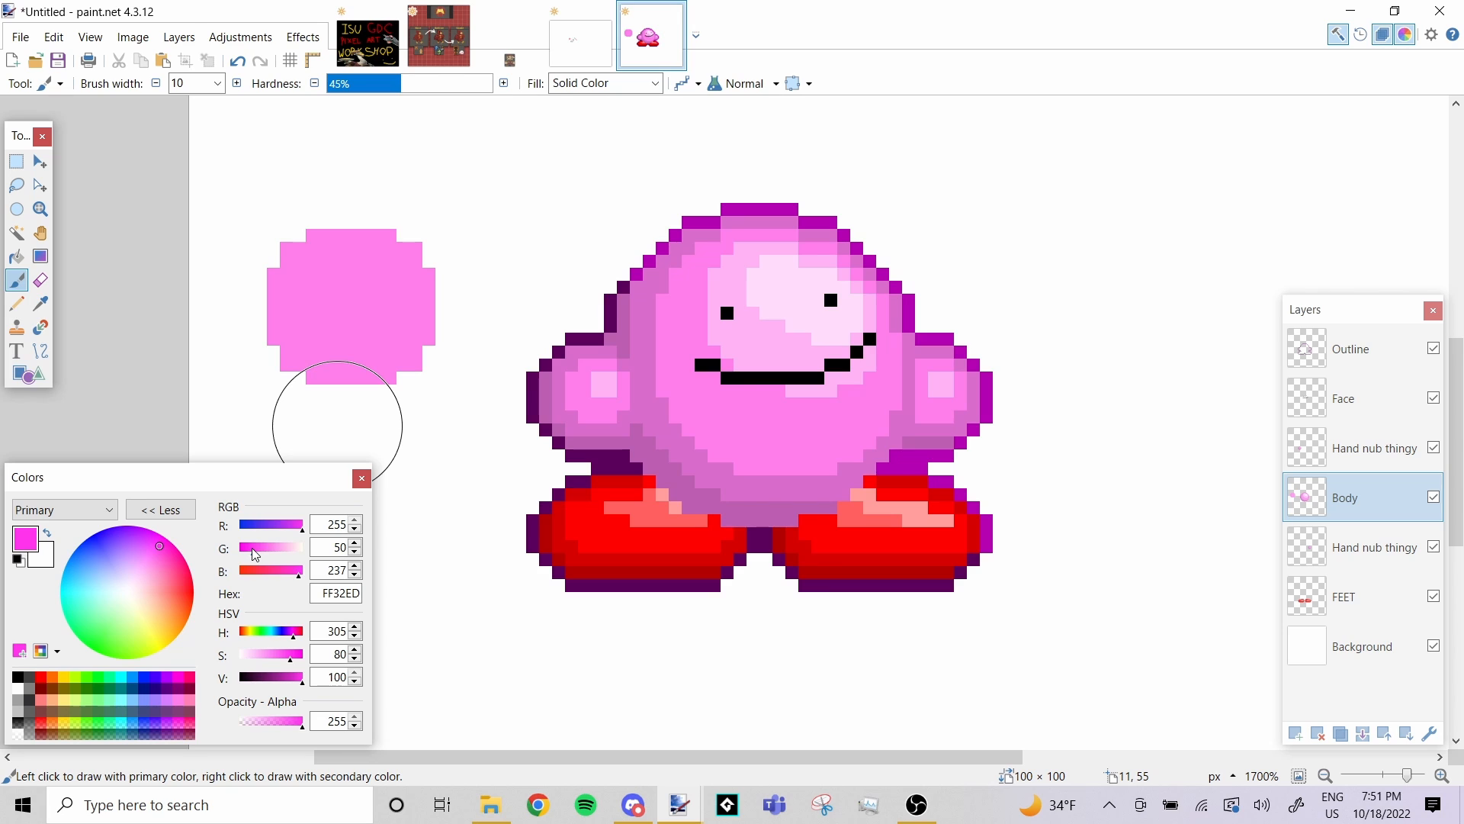
drag(545, 403, 585, 390)
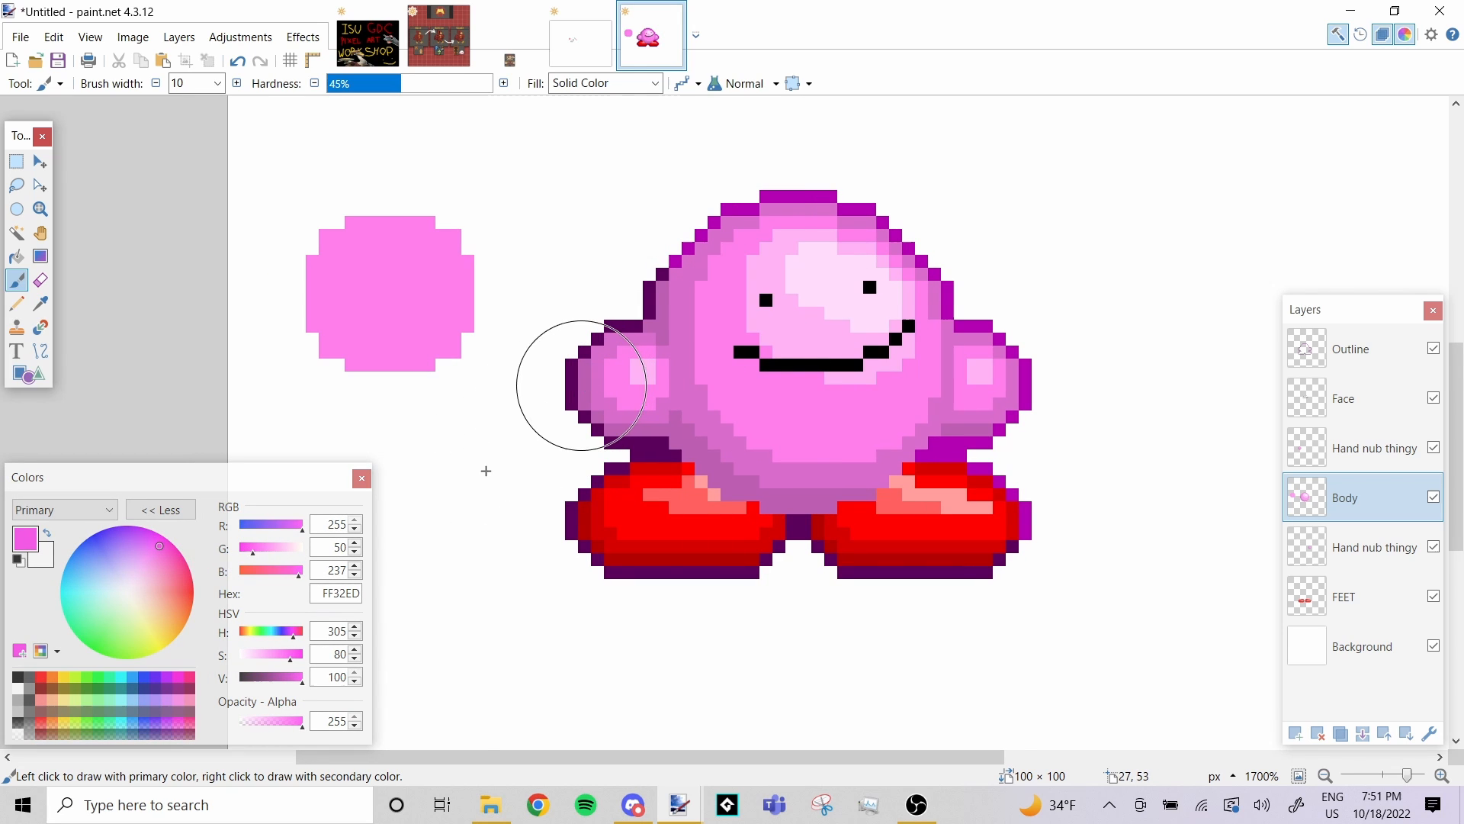
click(296, 526)
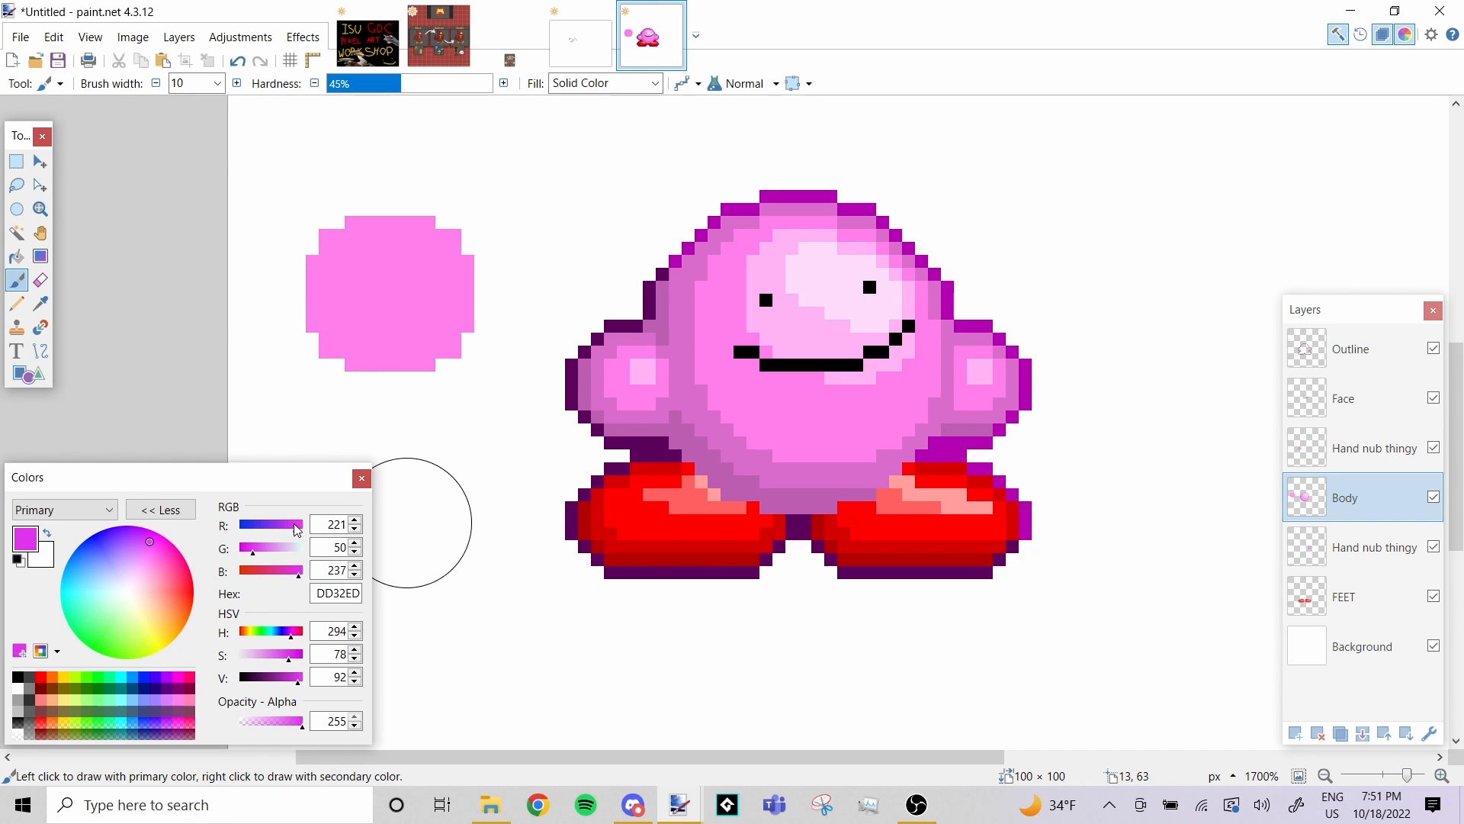
mouse_move(415, 457)
mouse_down()
mouse_move(398, 499)
mouse_move(439, 475)
mouse_move(429, 459)
mouse_move(394, 489)
mouse_up()
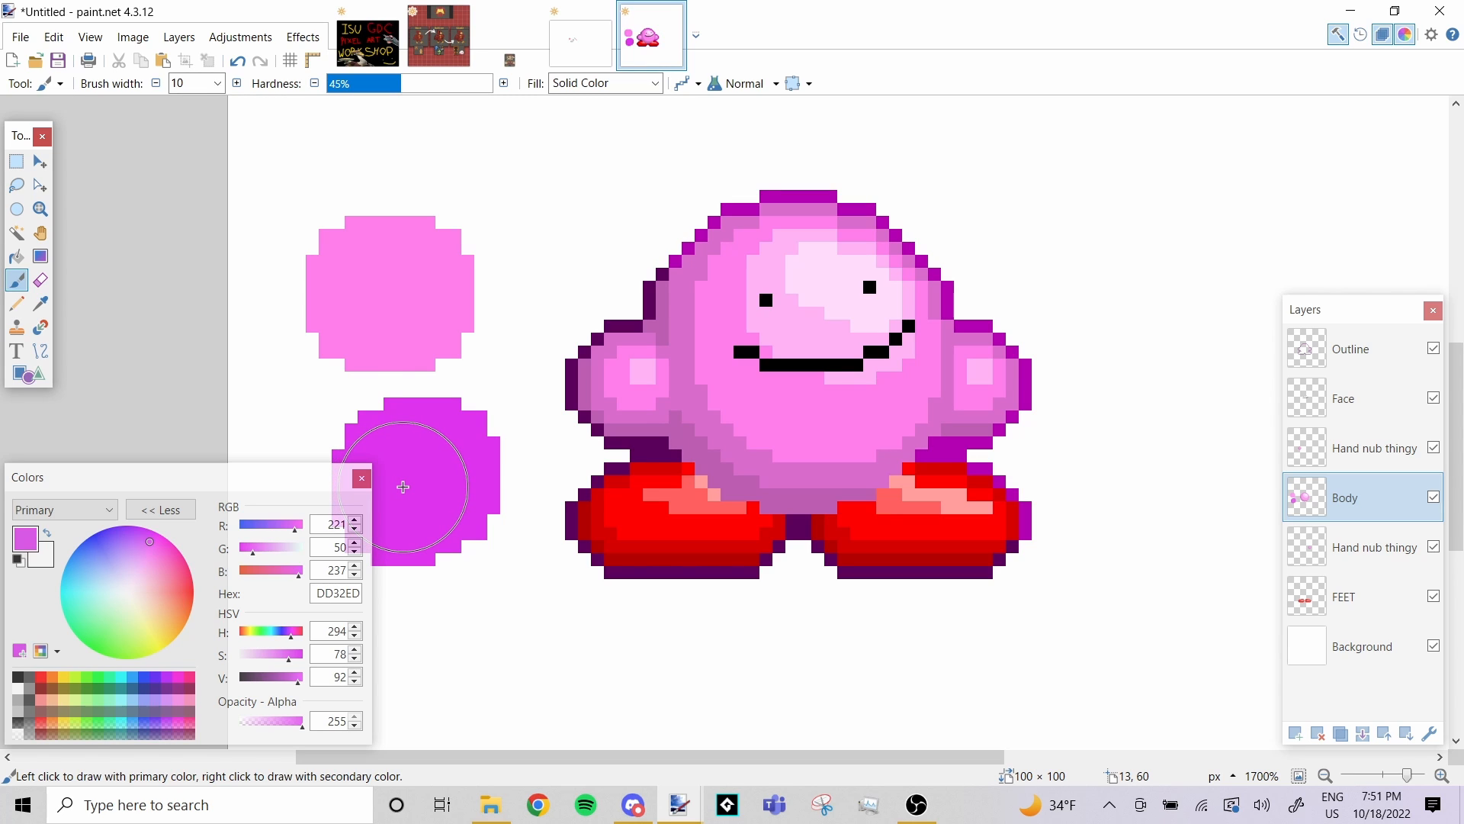
mouse_move(403, 488)
mouse_down()
mouse_move(392, 435)
mouse_move(410, 442)
mouse_up()
drag(402, 341, 442, 471)
click(41, 304)
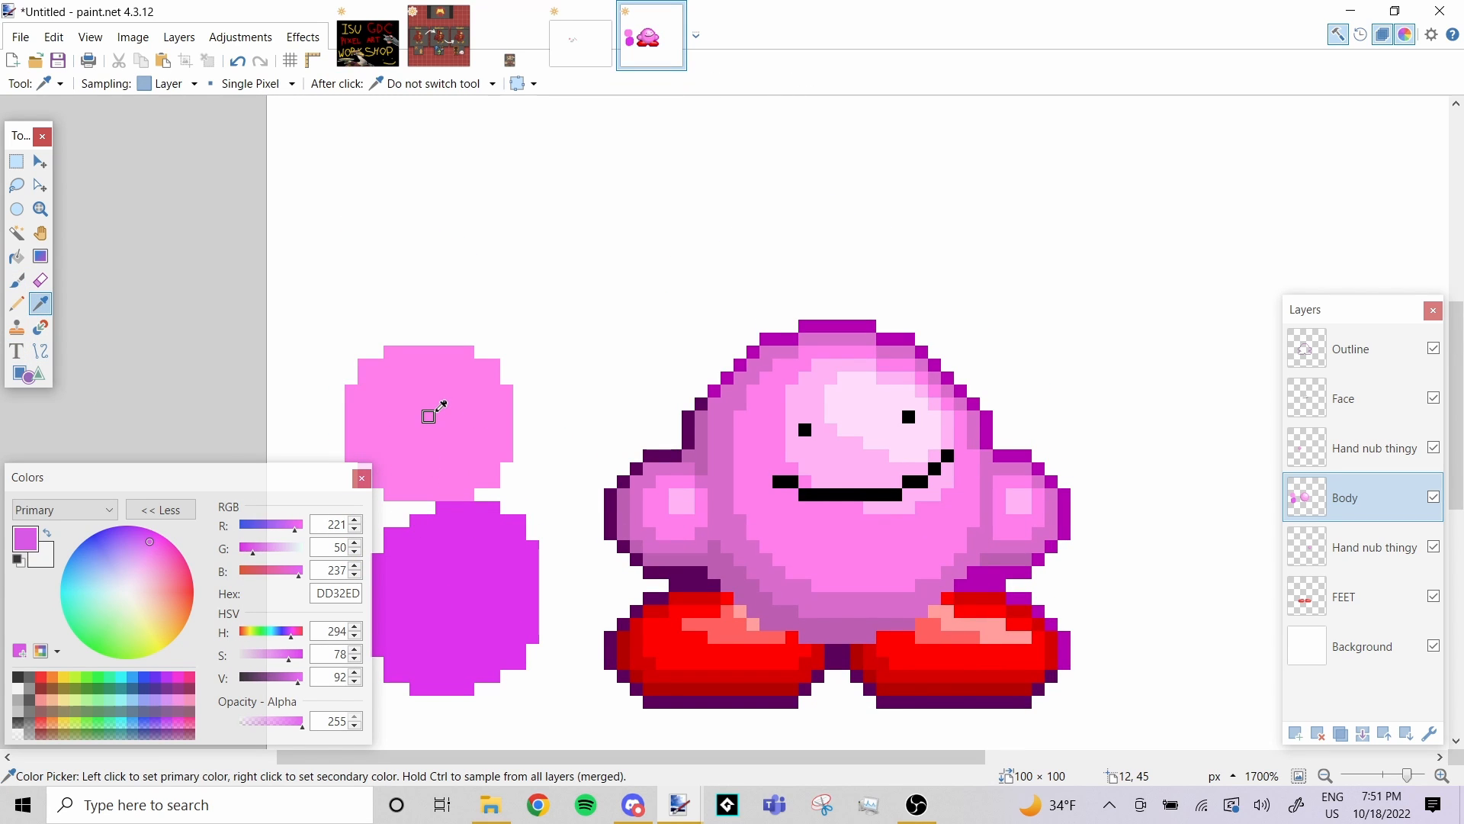
click(428, 416)
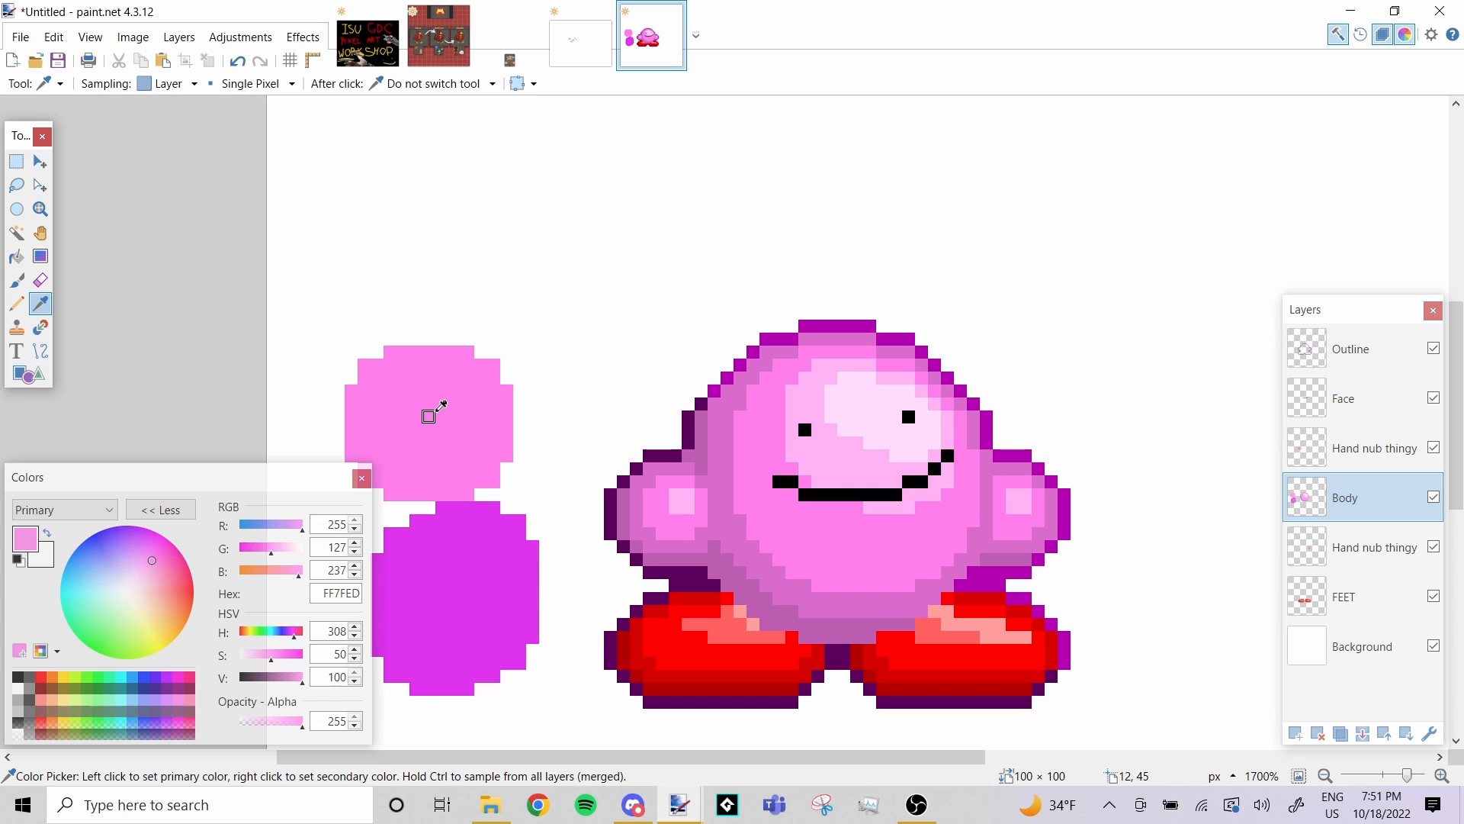
click(16, 284)
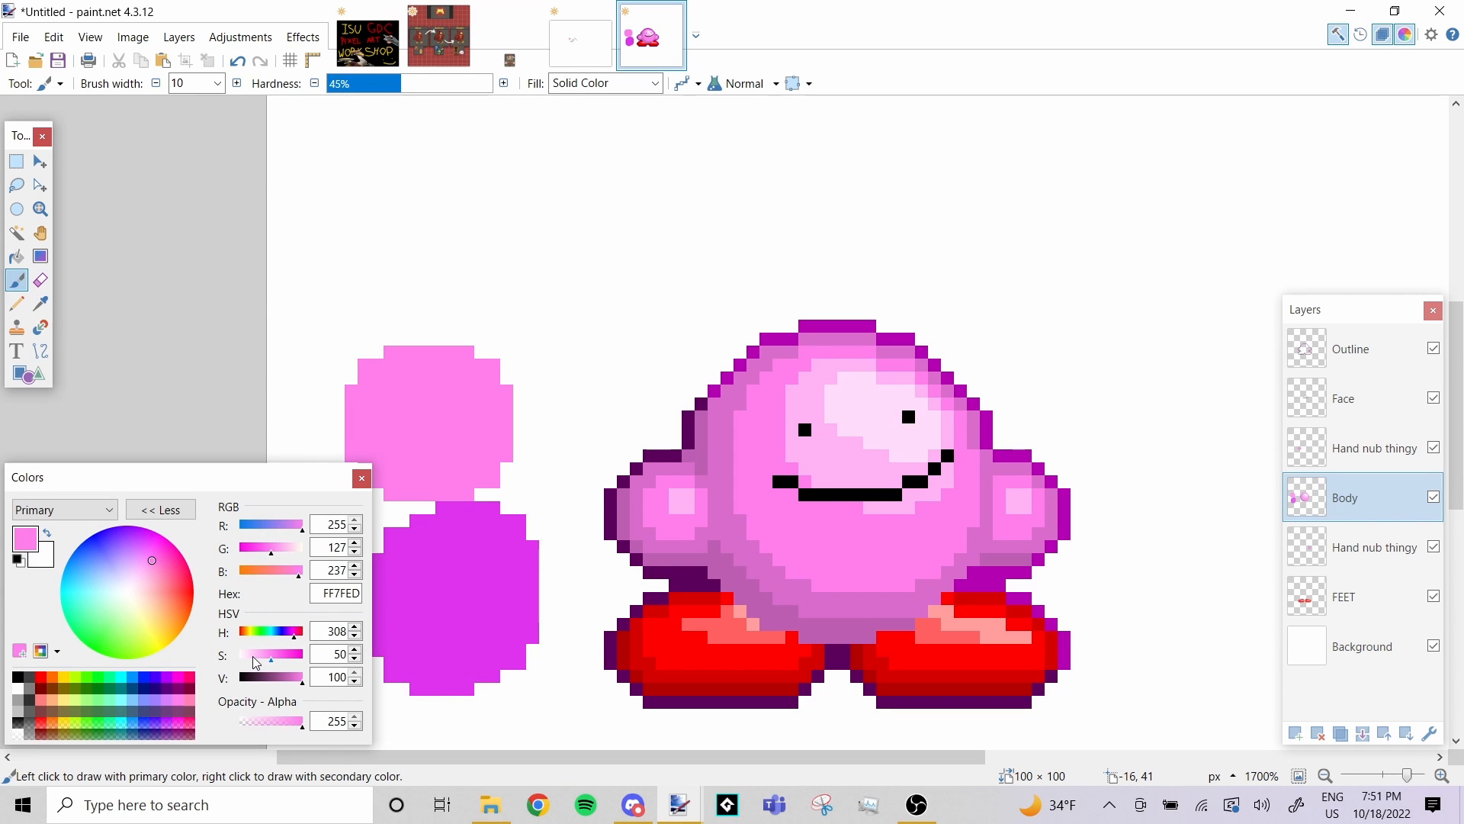
click(253, 660)
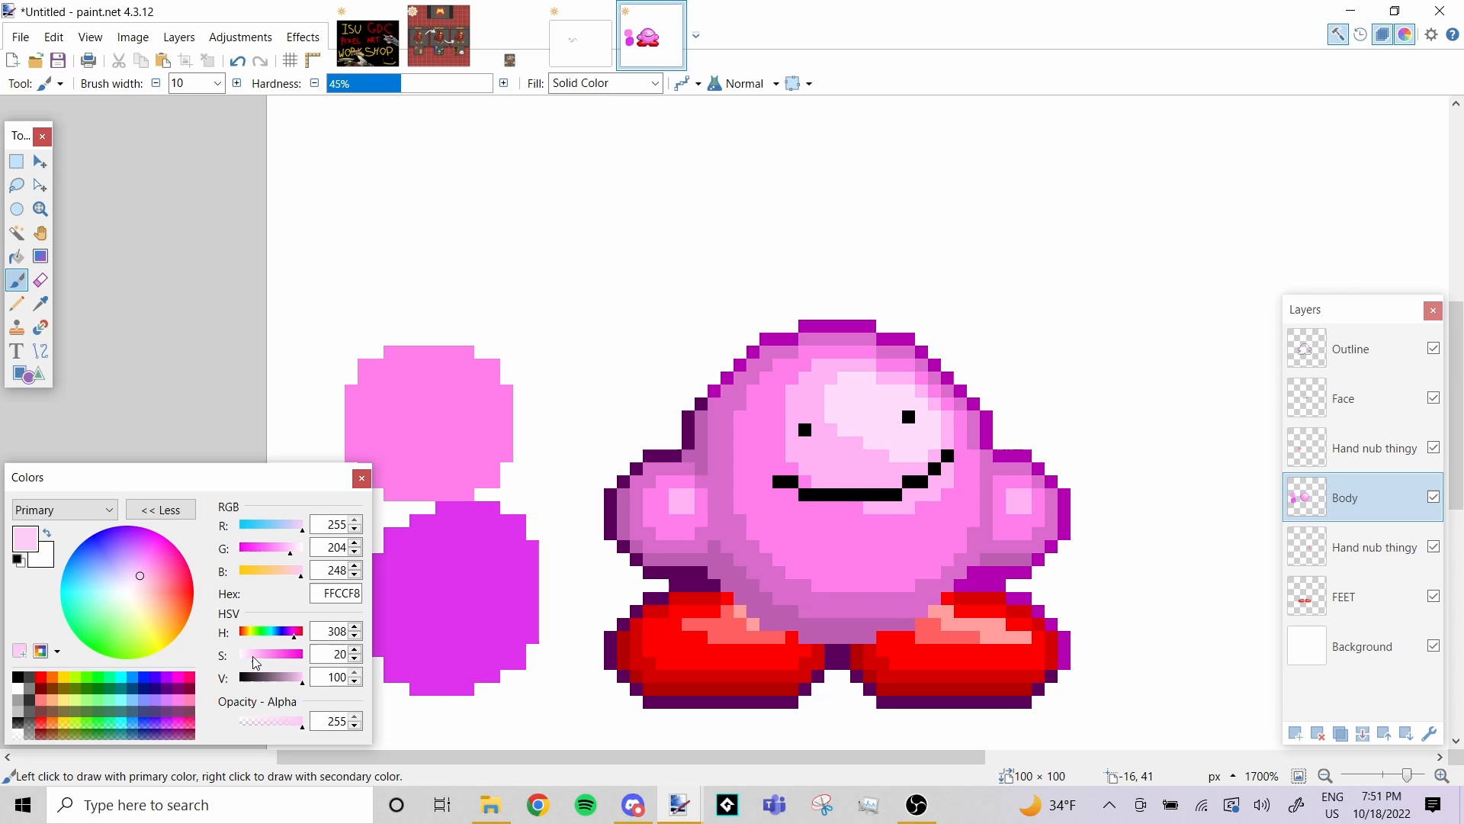
Sample the pink swatch, shift the colour to light salmon pink FFB8BE, and paint a round swatch of it above the pink one
click(40, 304)
click(389, 412)
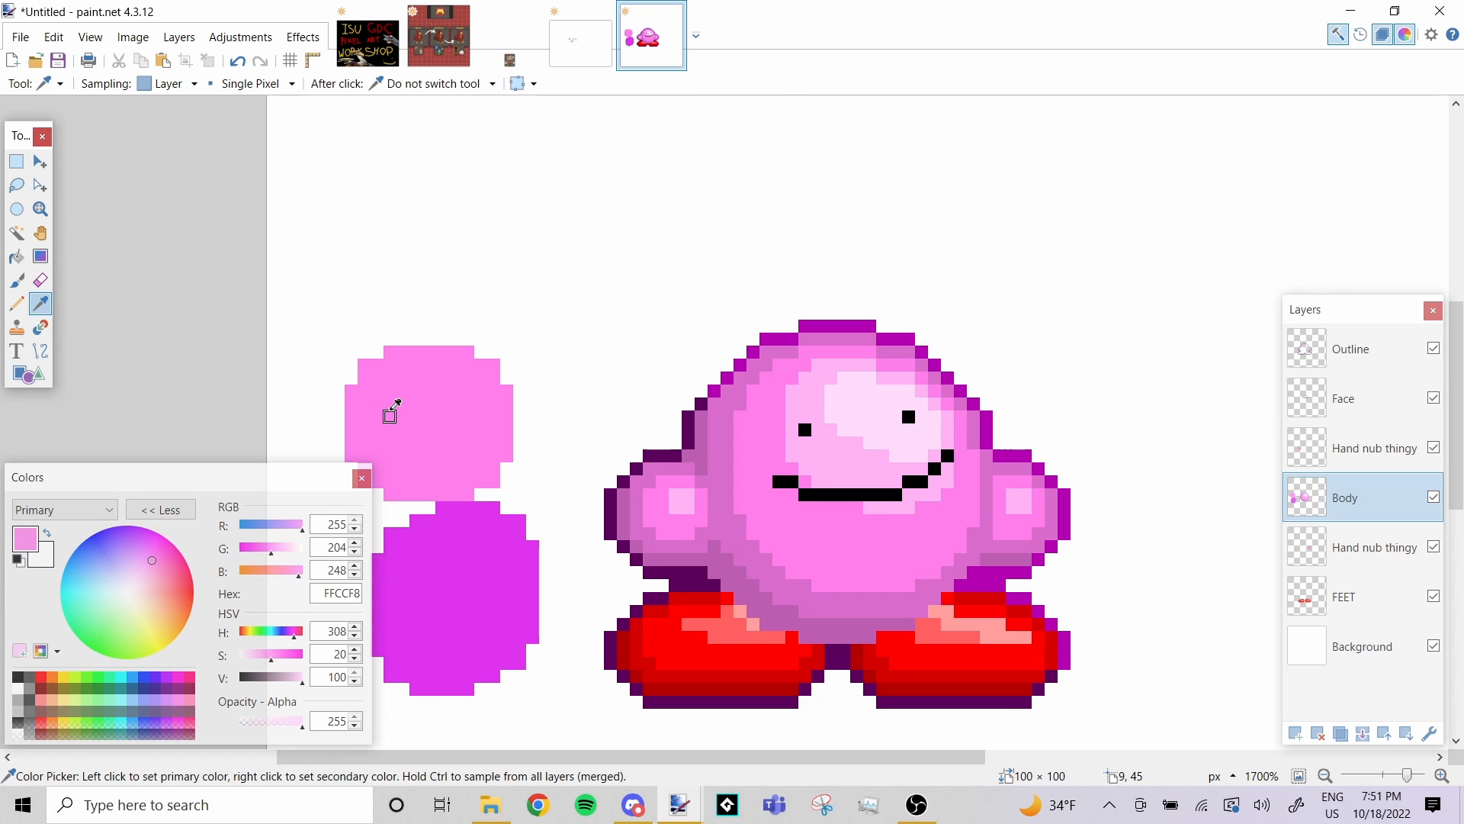
click(16, 280)
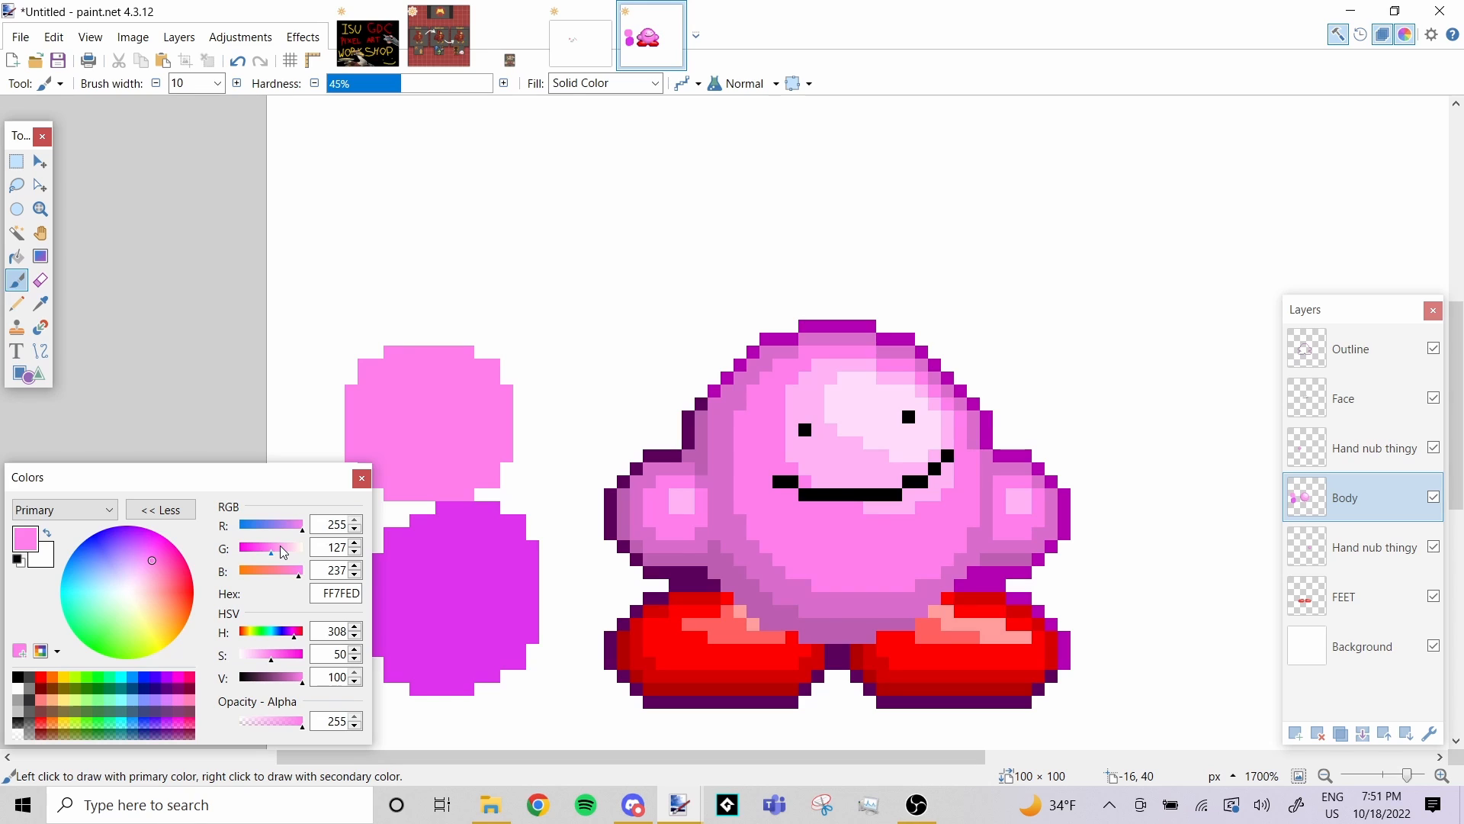
click(283, 553)
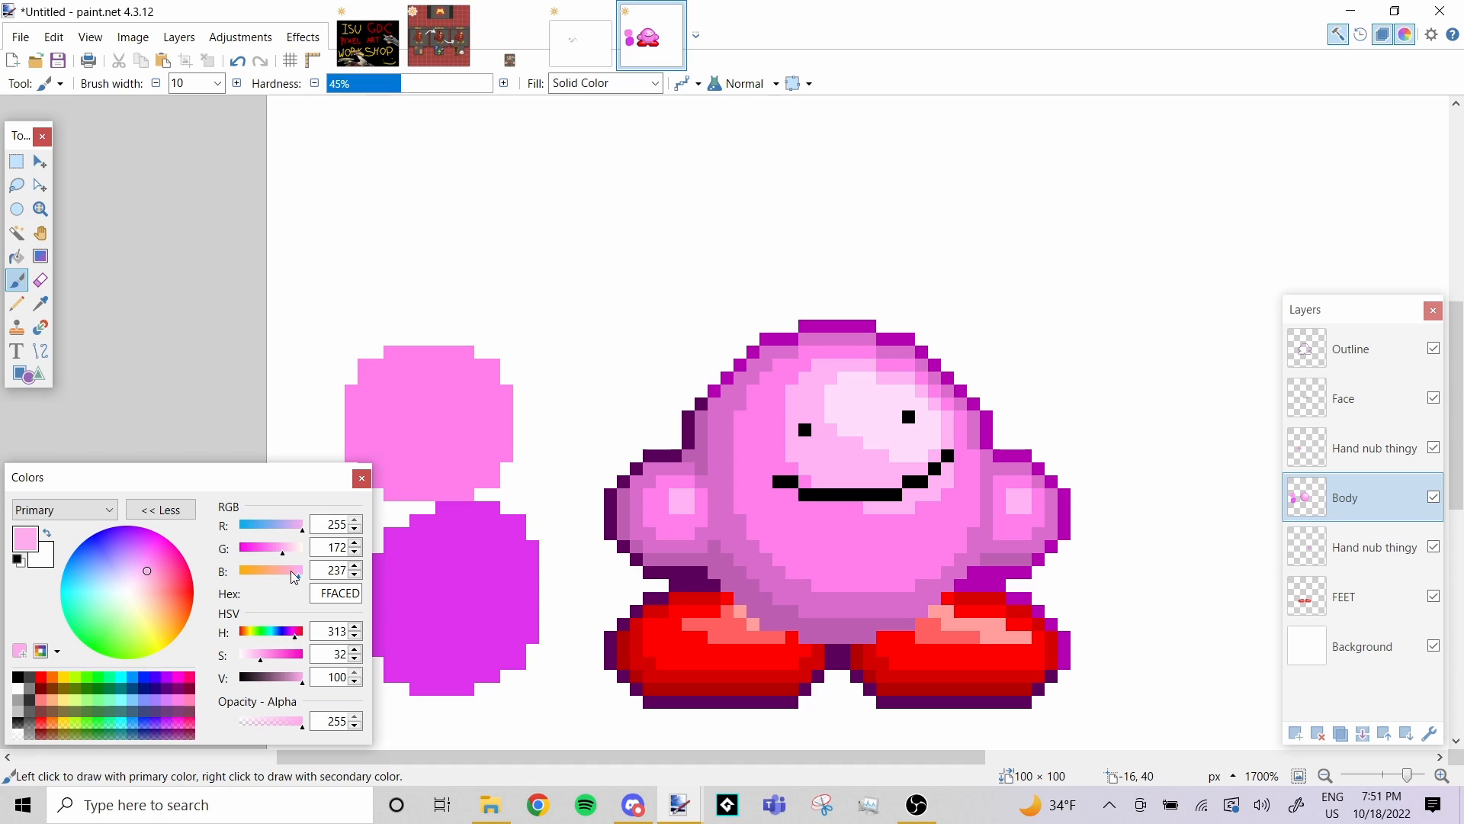
drag(295, 577, 292, 577)
click(291, 549)
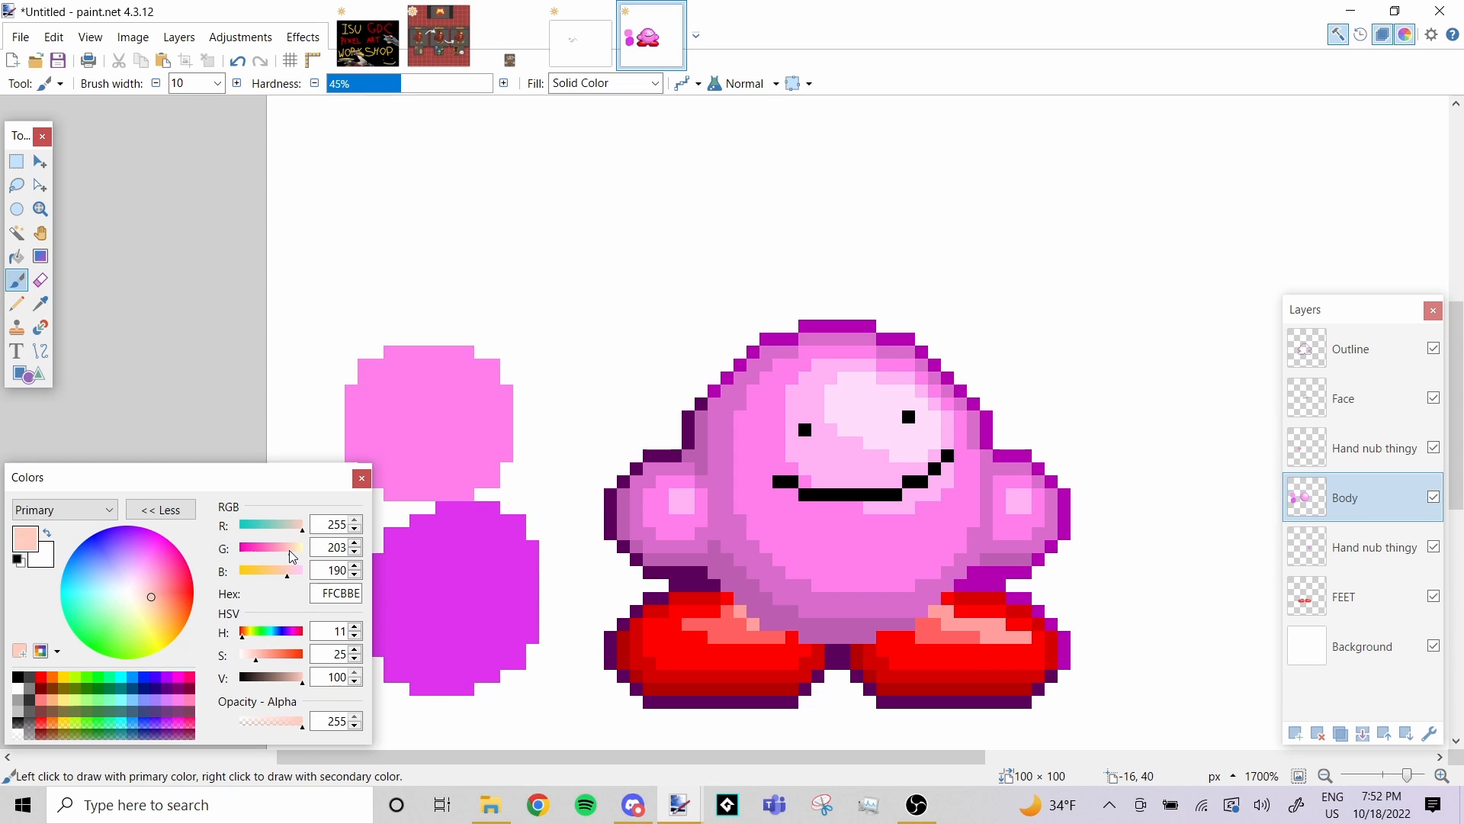
click(285, 550)
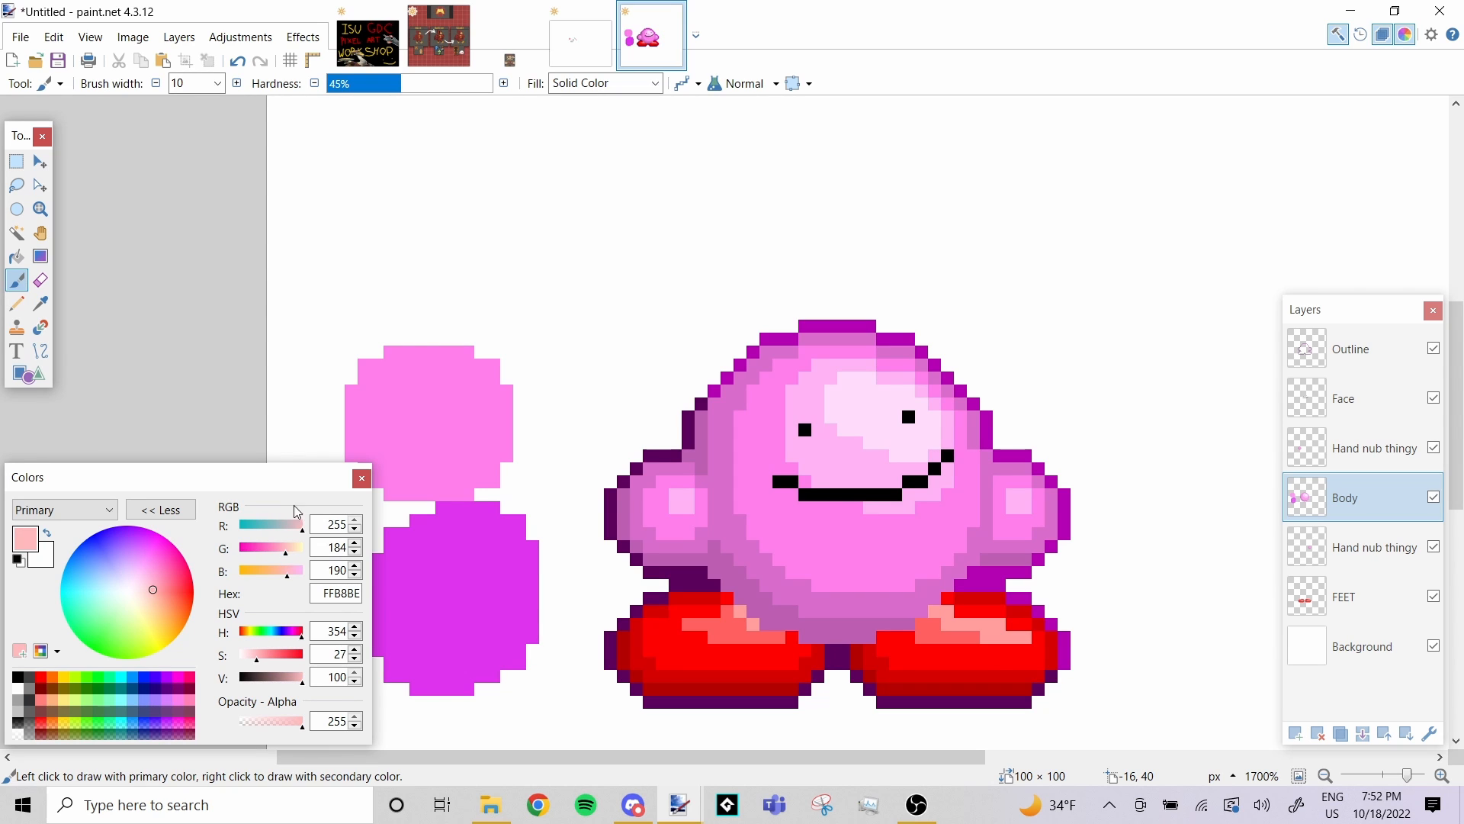
click(398, 242)
mouse_move(398, 242)
mouse_down()
mouse_move(411, 236)
mouse_move(399, 265)
mouse_up()
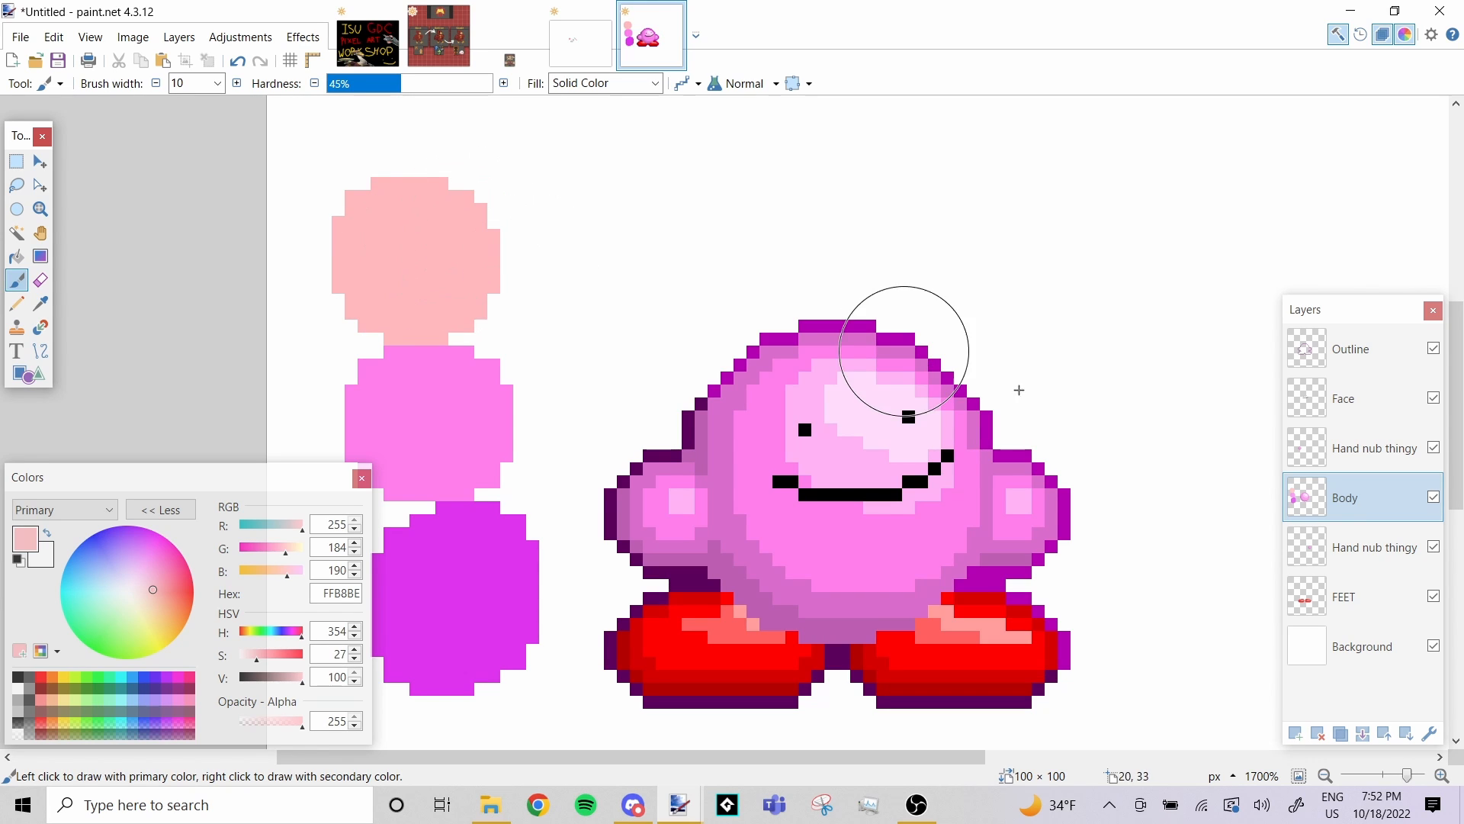
Merge the layers down one by one from Outline until only FEET remains above Background
click(1384, 364)
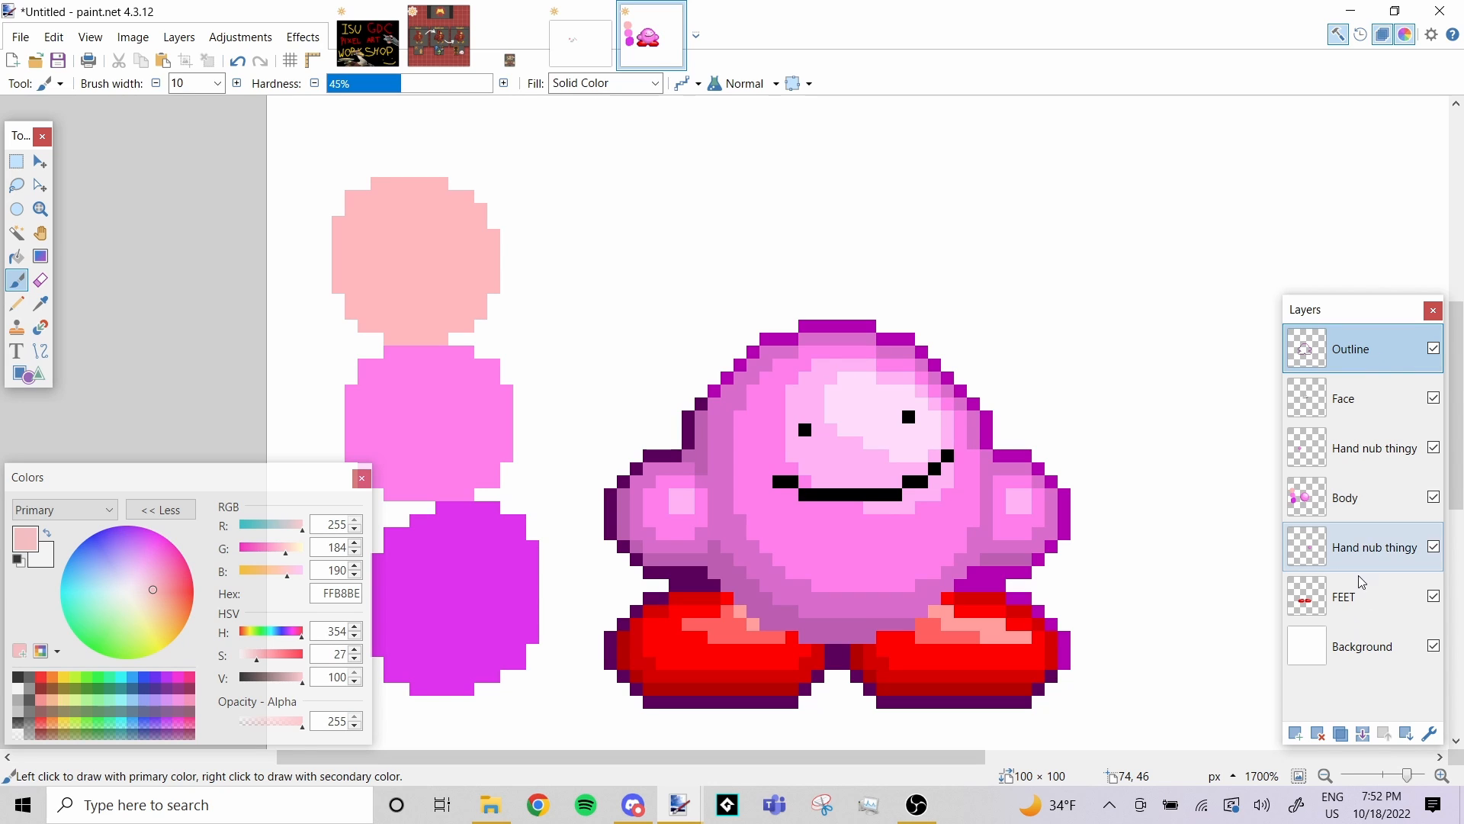
click(1364, 735)
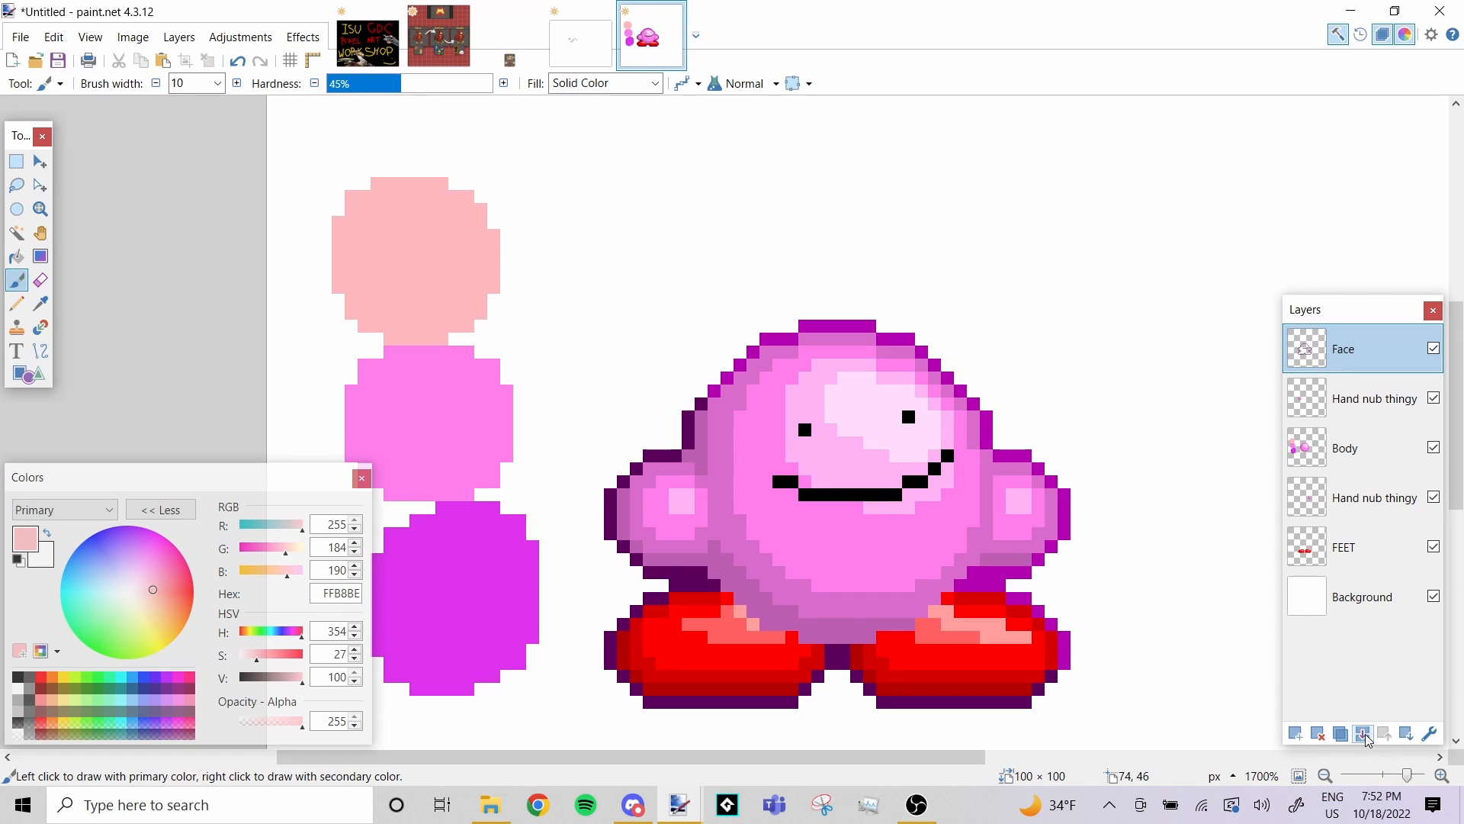
click(1364, 735)
click(1364, 735)
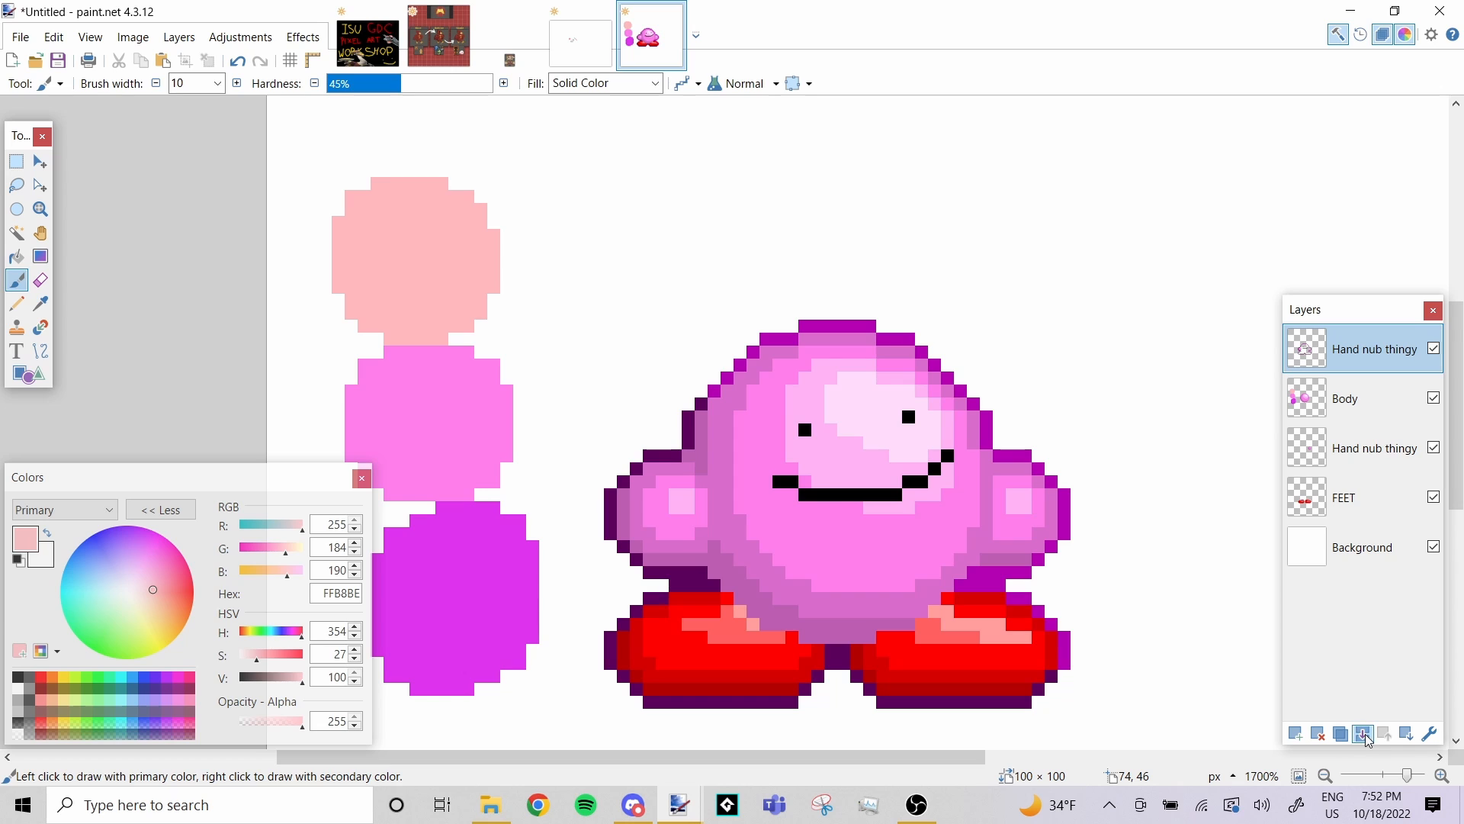
click(1364, 735)
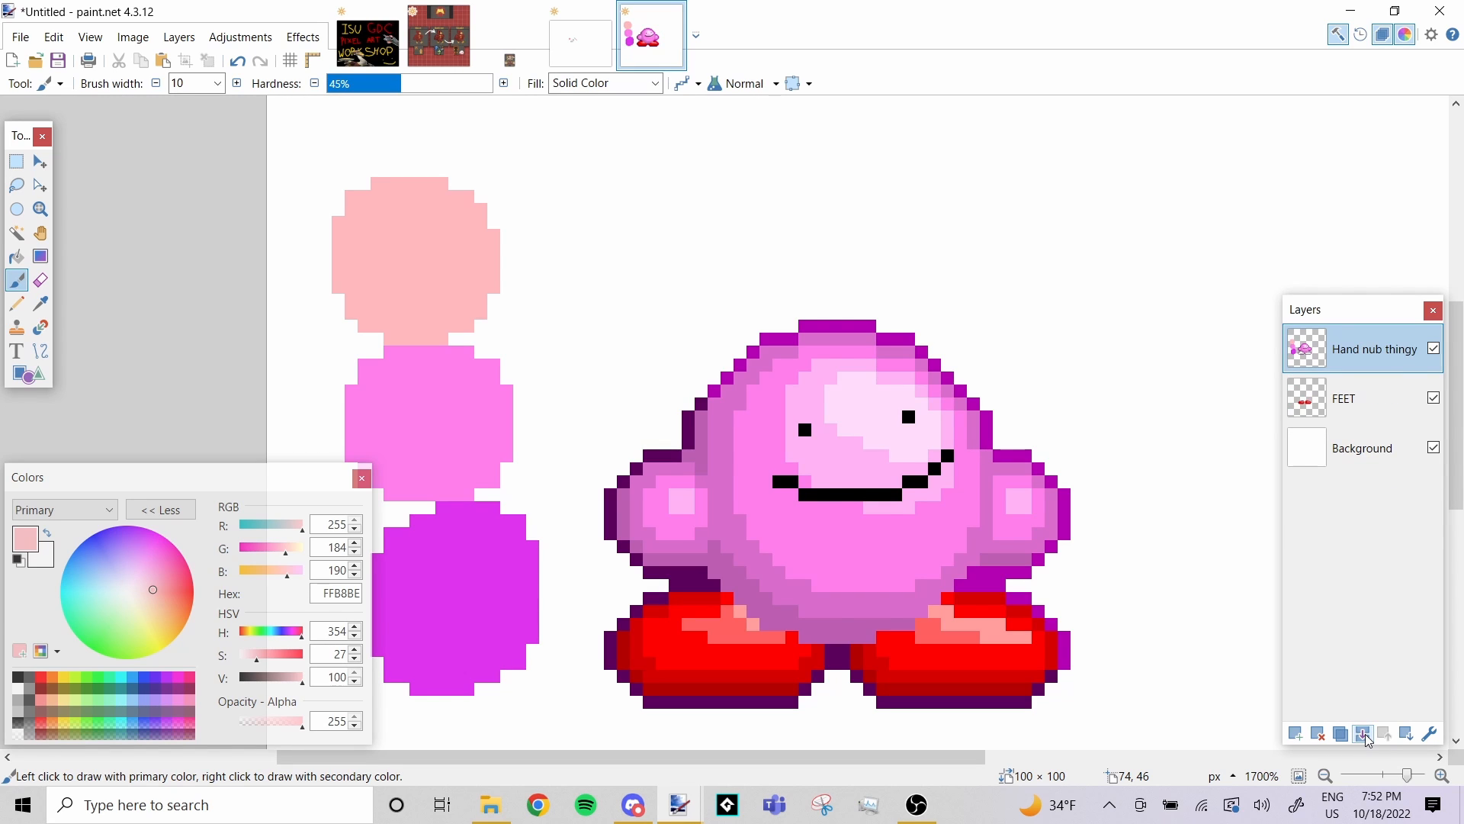
click(1364, 735)
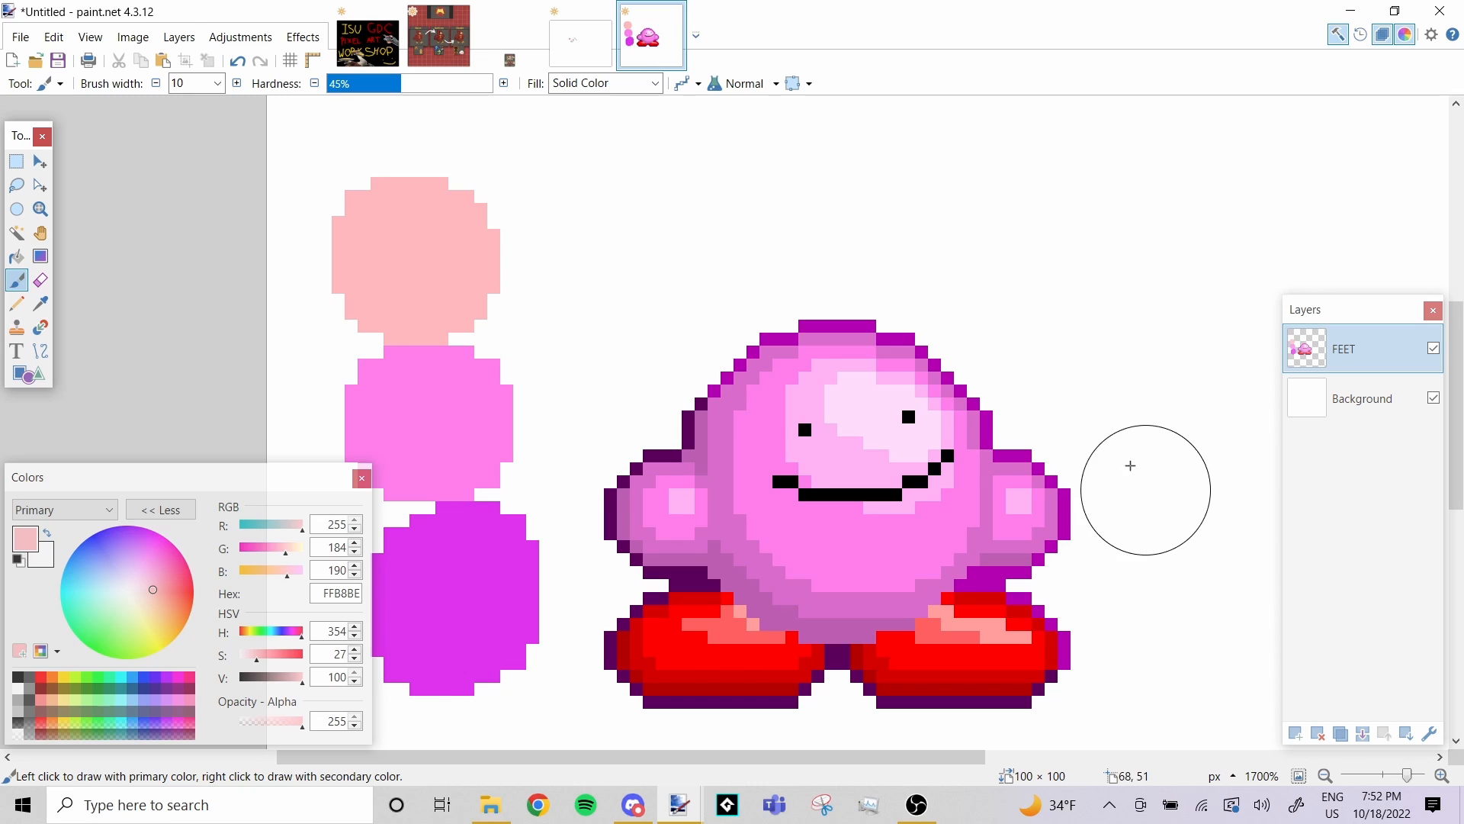
Sample FF7FED from the middle swatch for the Paintbrush and lower the colour's opacity to 131
click(41, 304)
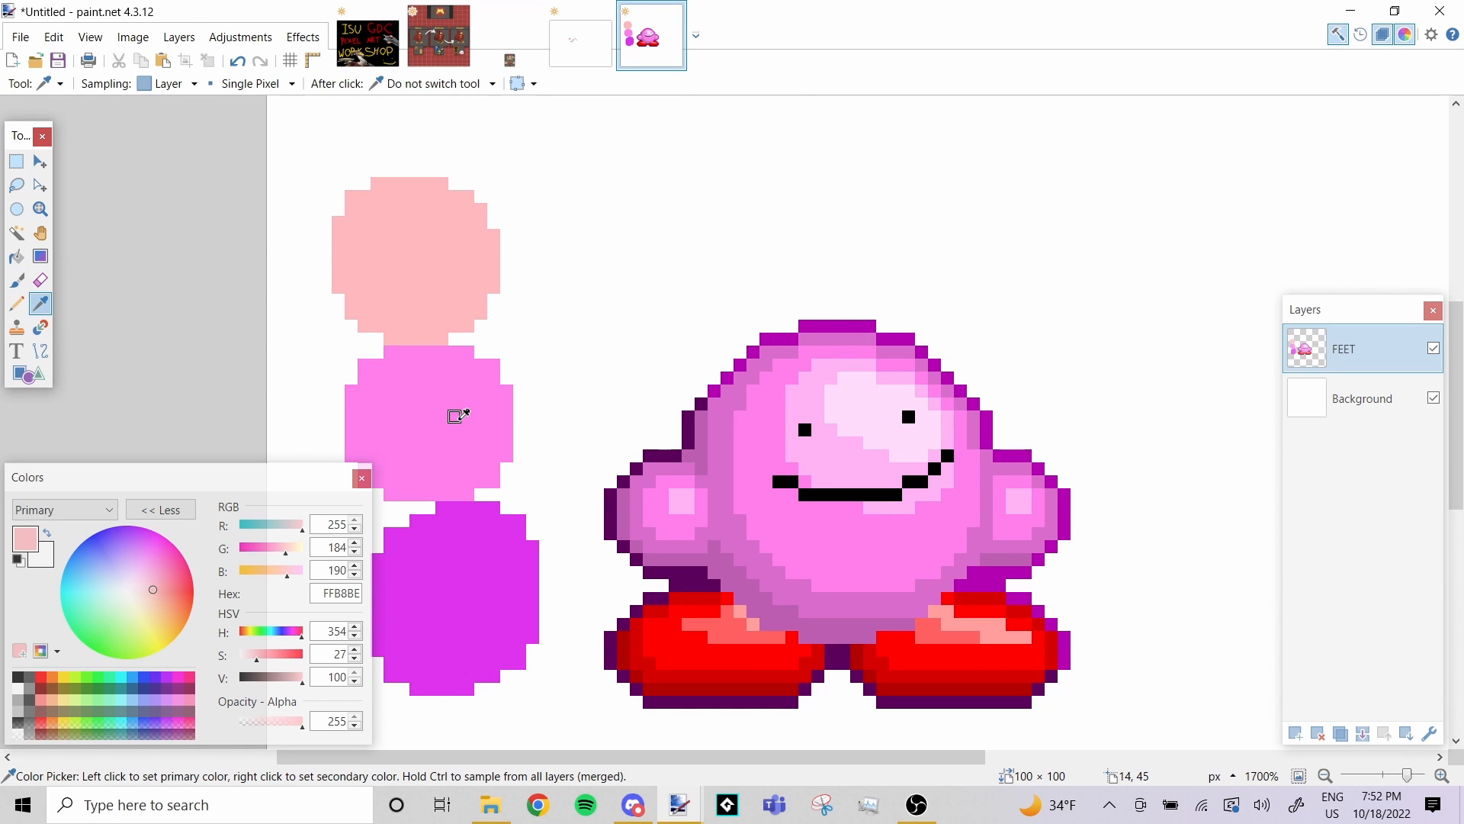
drag(456, 403, 533, 392)
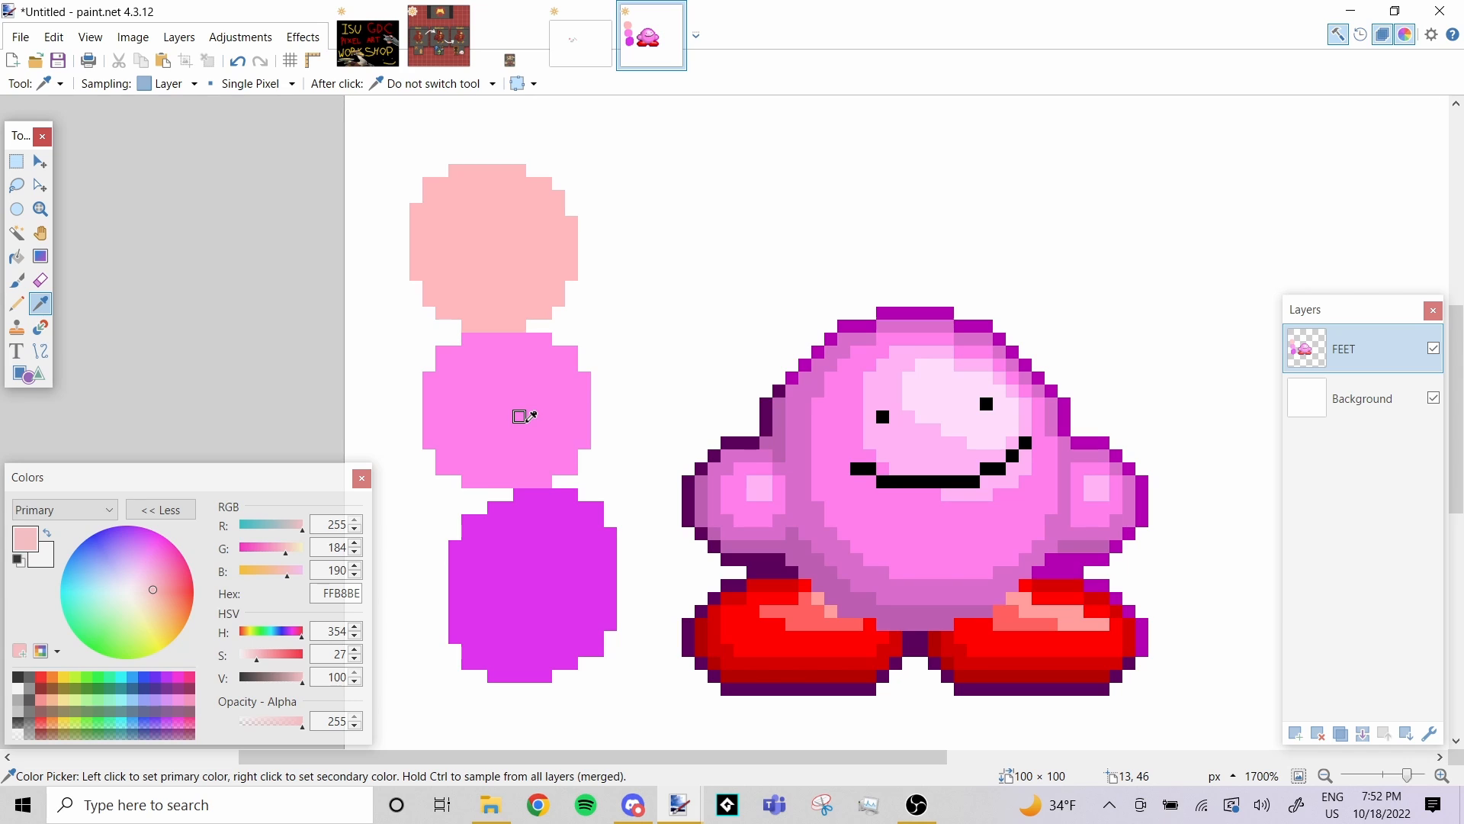
click(520, 416)
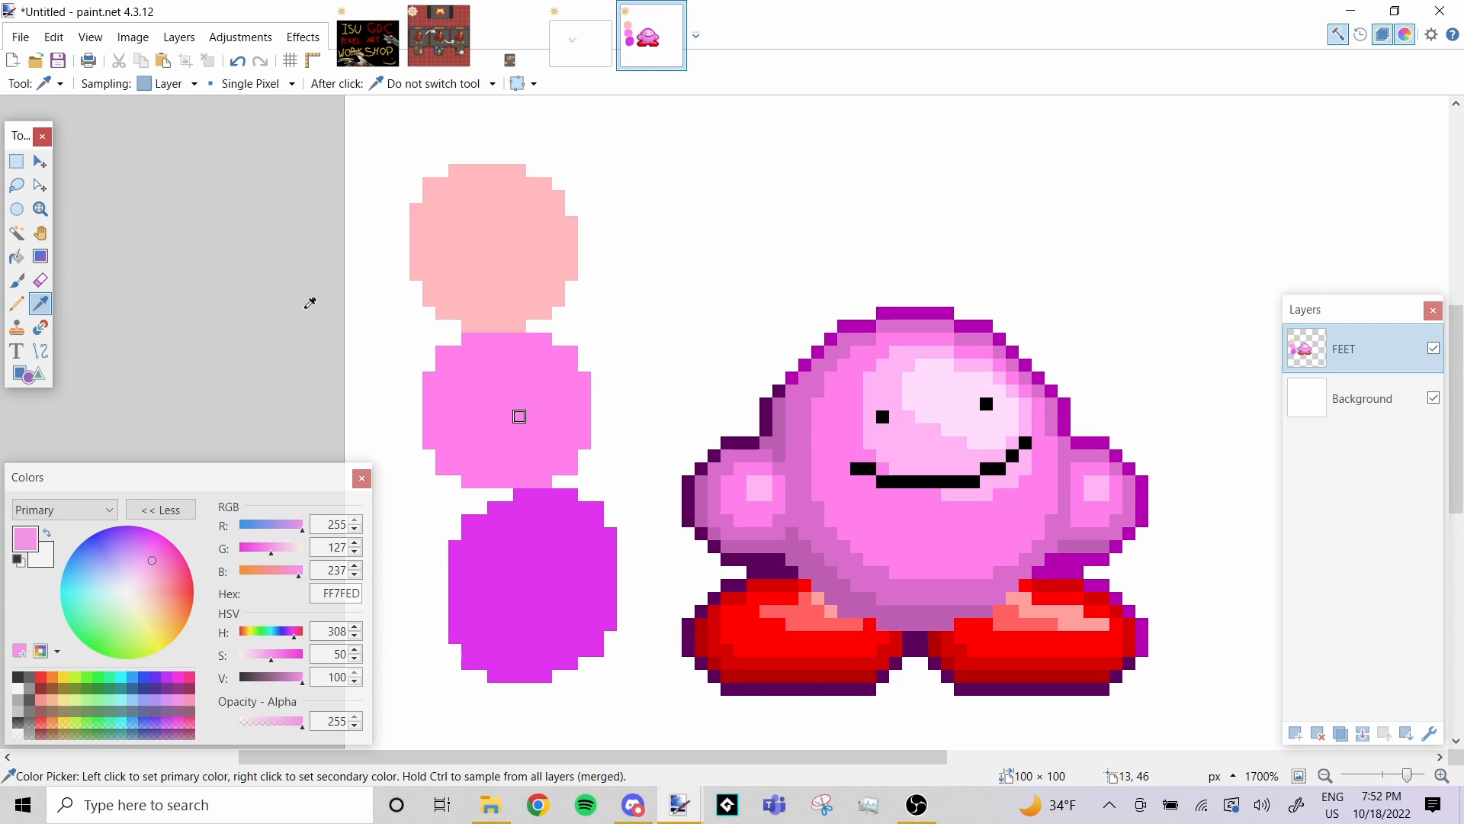
click(17, 280)
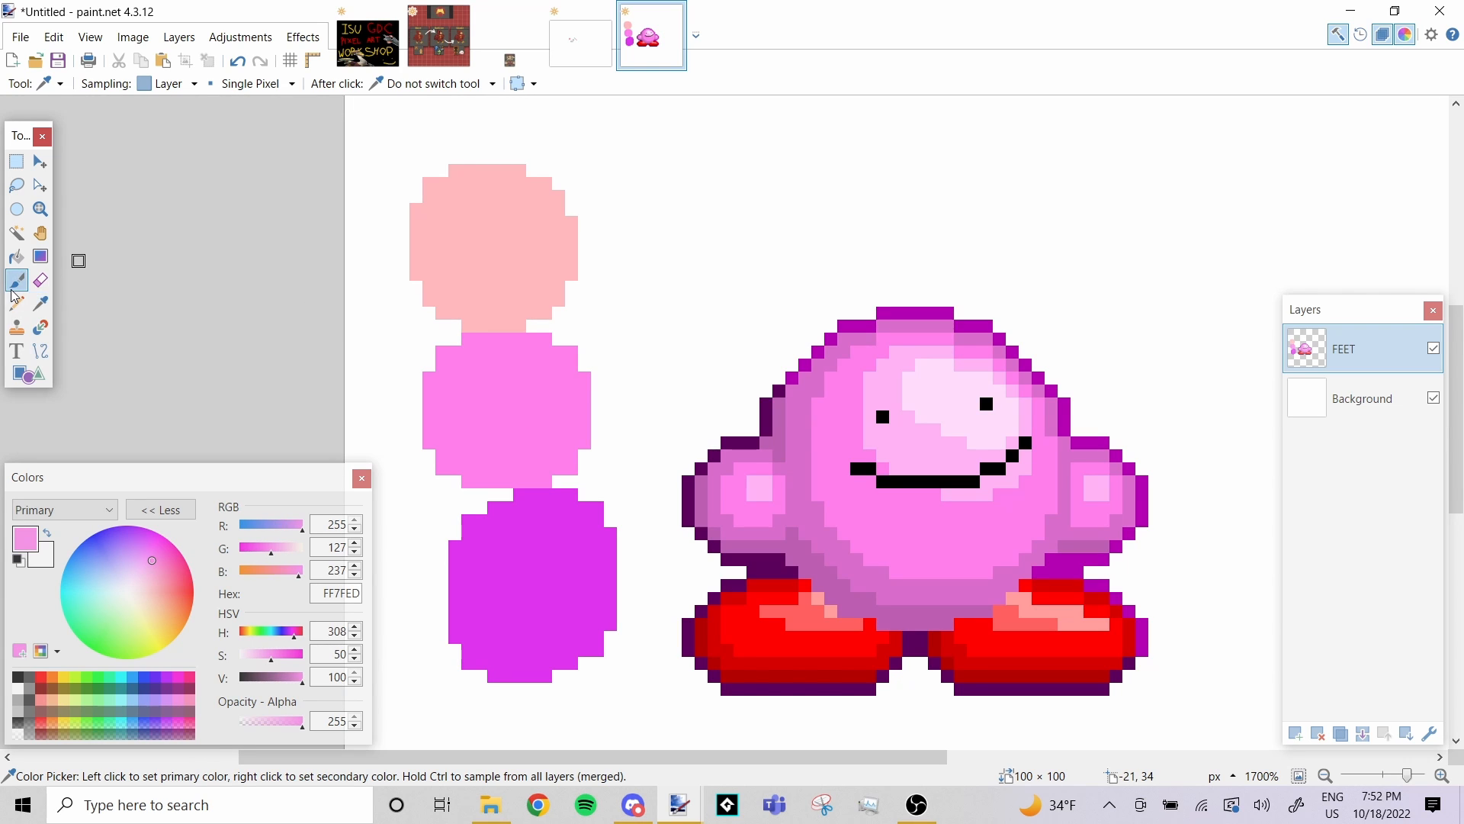
click(273, 728)
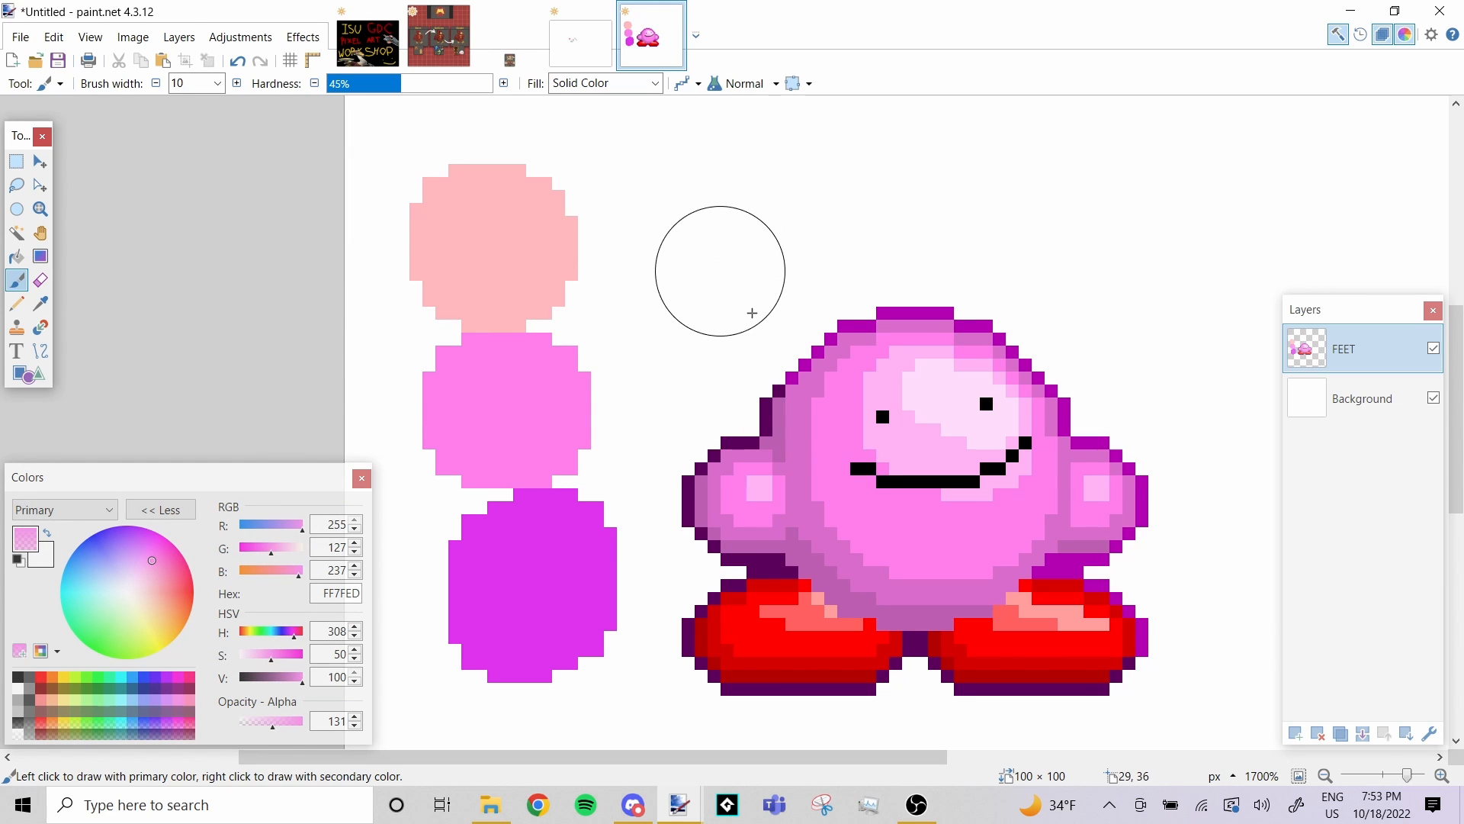
Try brushing the semi-transparent pink over the body and the character's foot, undoing each stroke
mouse_move(742, 301)
mouse_down()
mouse_move(818, 399)
mouse_move(976, 458)
mouse_move(983, 480)
mouse_move(948, 507)
mouse_move(963, 521)
mouse_up()
key(ctrl+z)
mouse_move(1039, 654)
mouse_down()
mouse_move(1103, 645)
mouse_move(1138, 587)
mouse_move(1054, 630)
mouse_up()
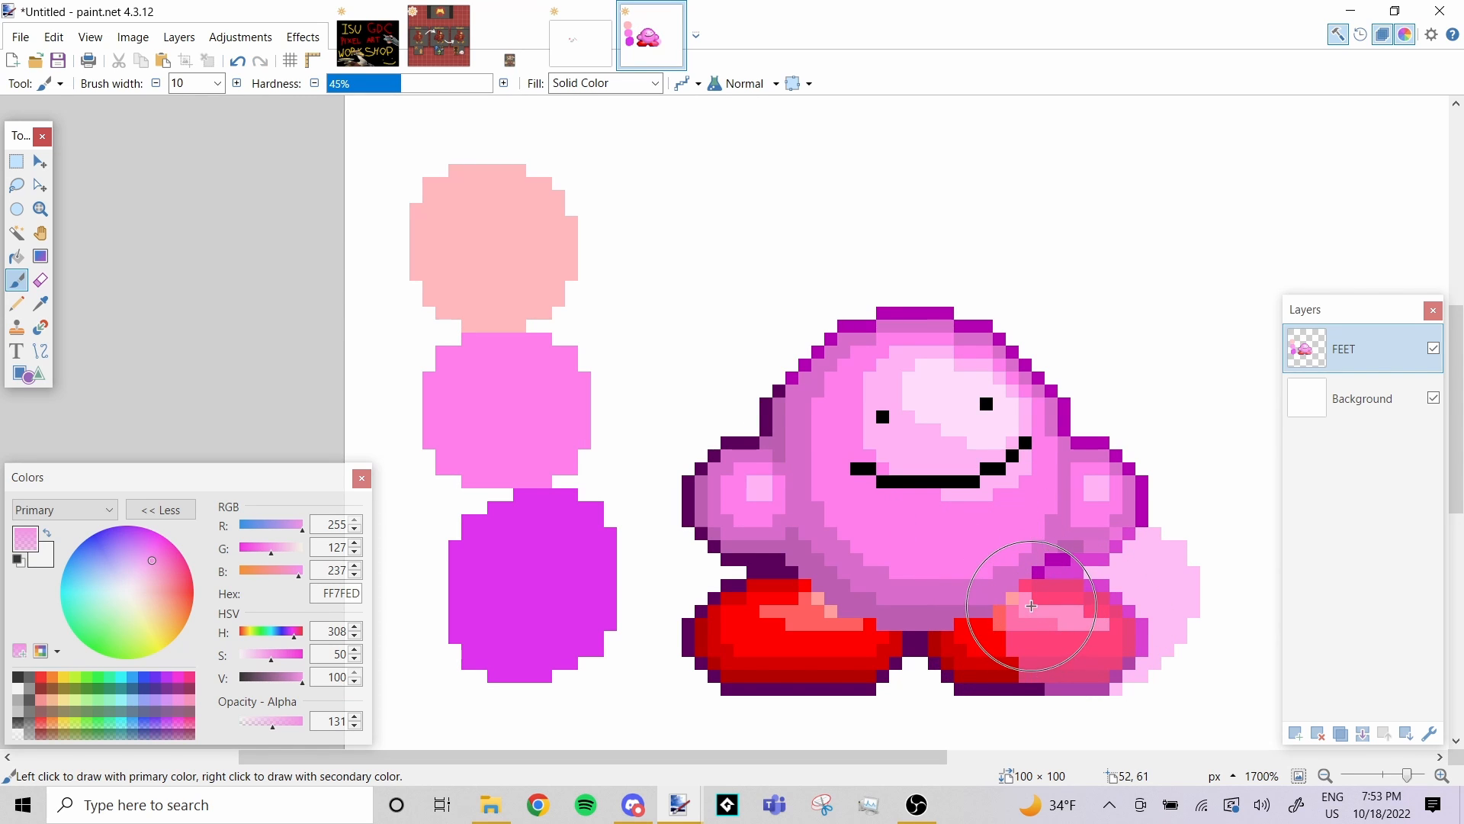
key(ctrl+z)
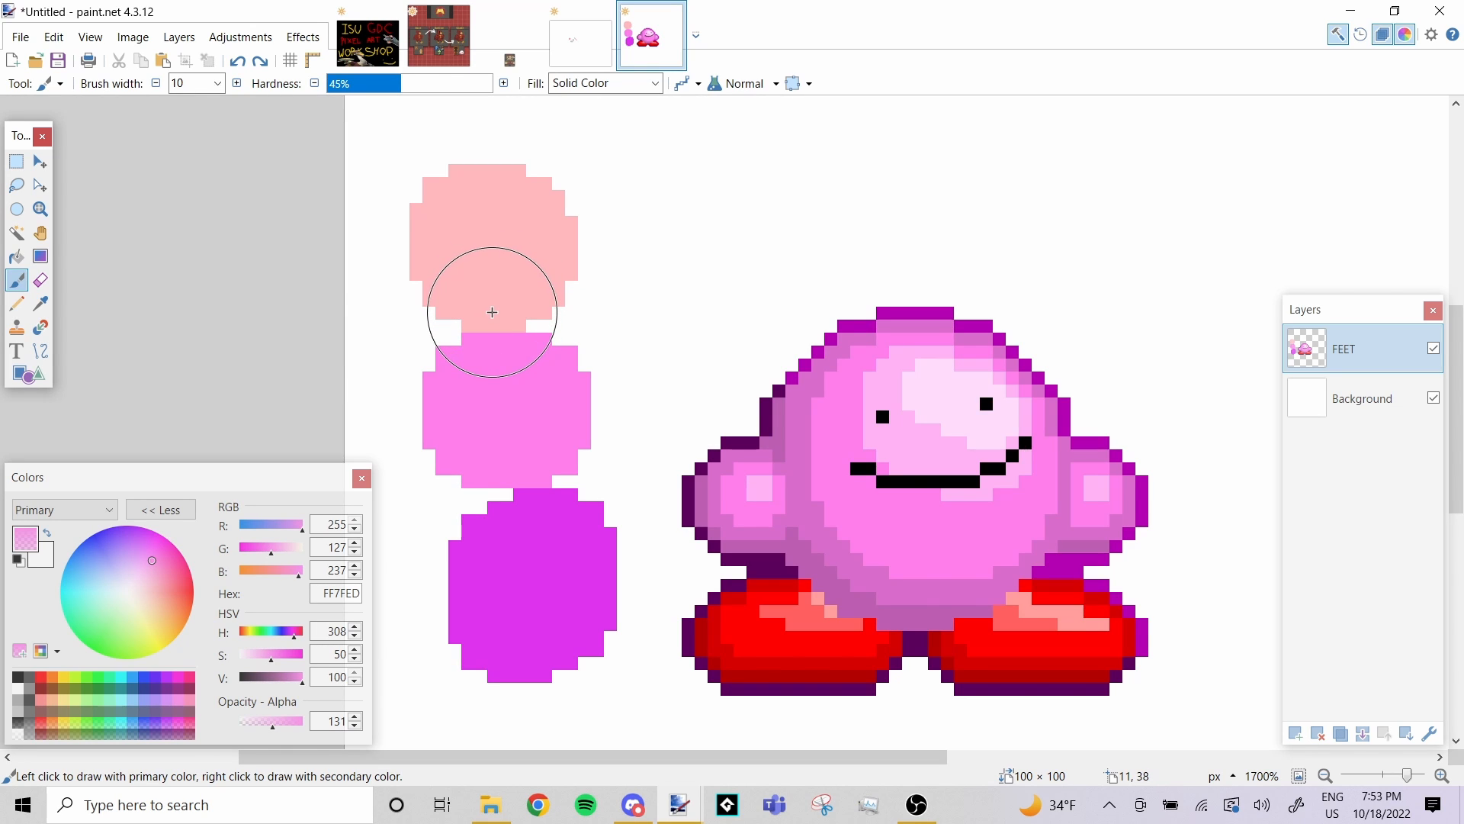
Dab semi-transparent pink over the two joins between the swatches to blend neighbouring colours into in-between tones
click(491, 312)
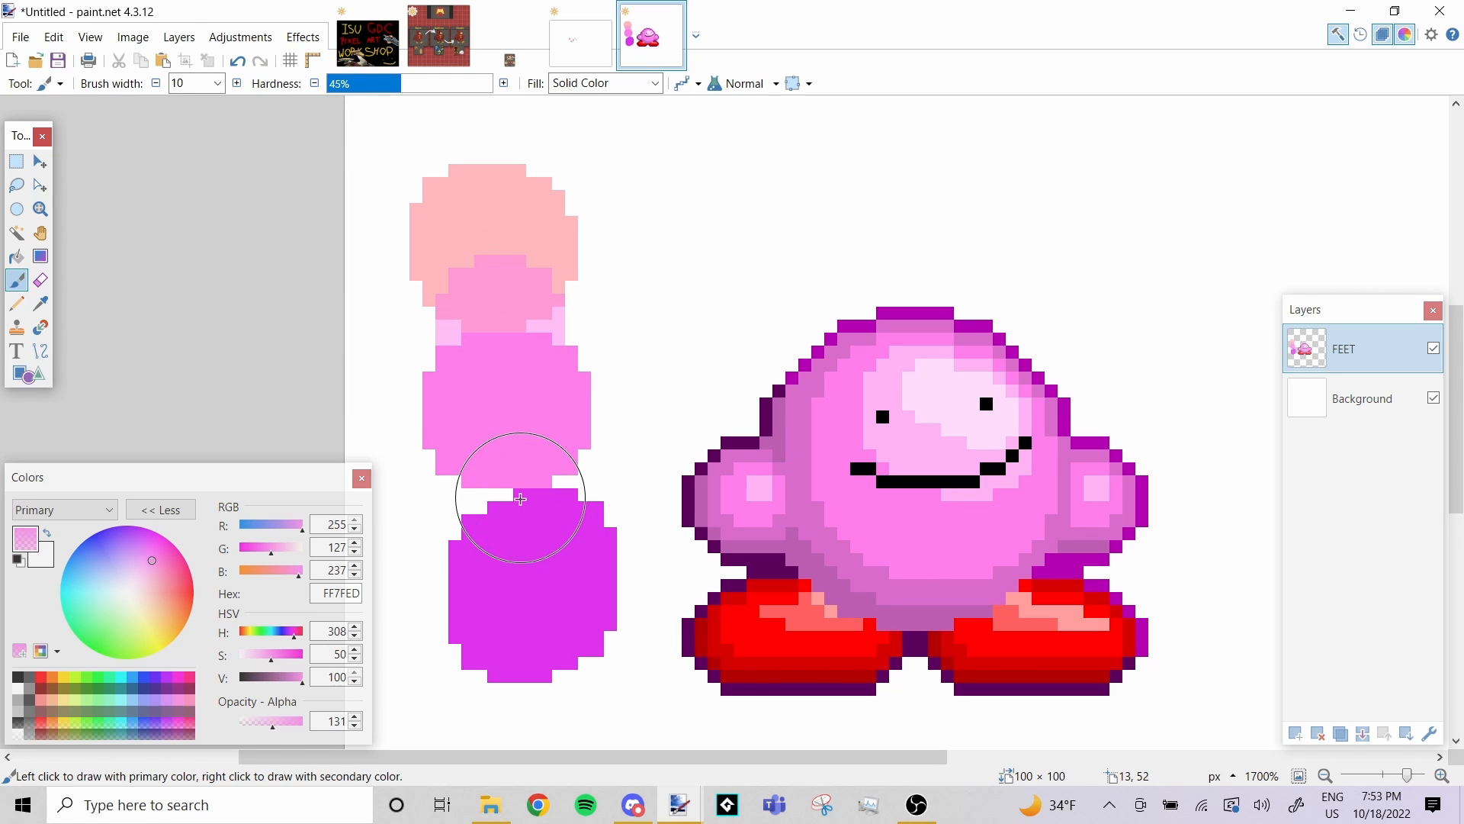
click(521, 498)
click(40, 303)
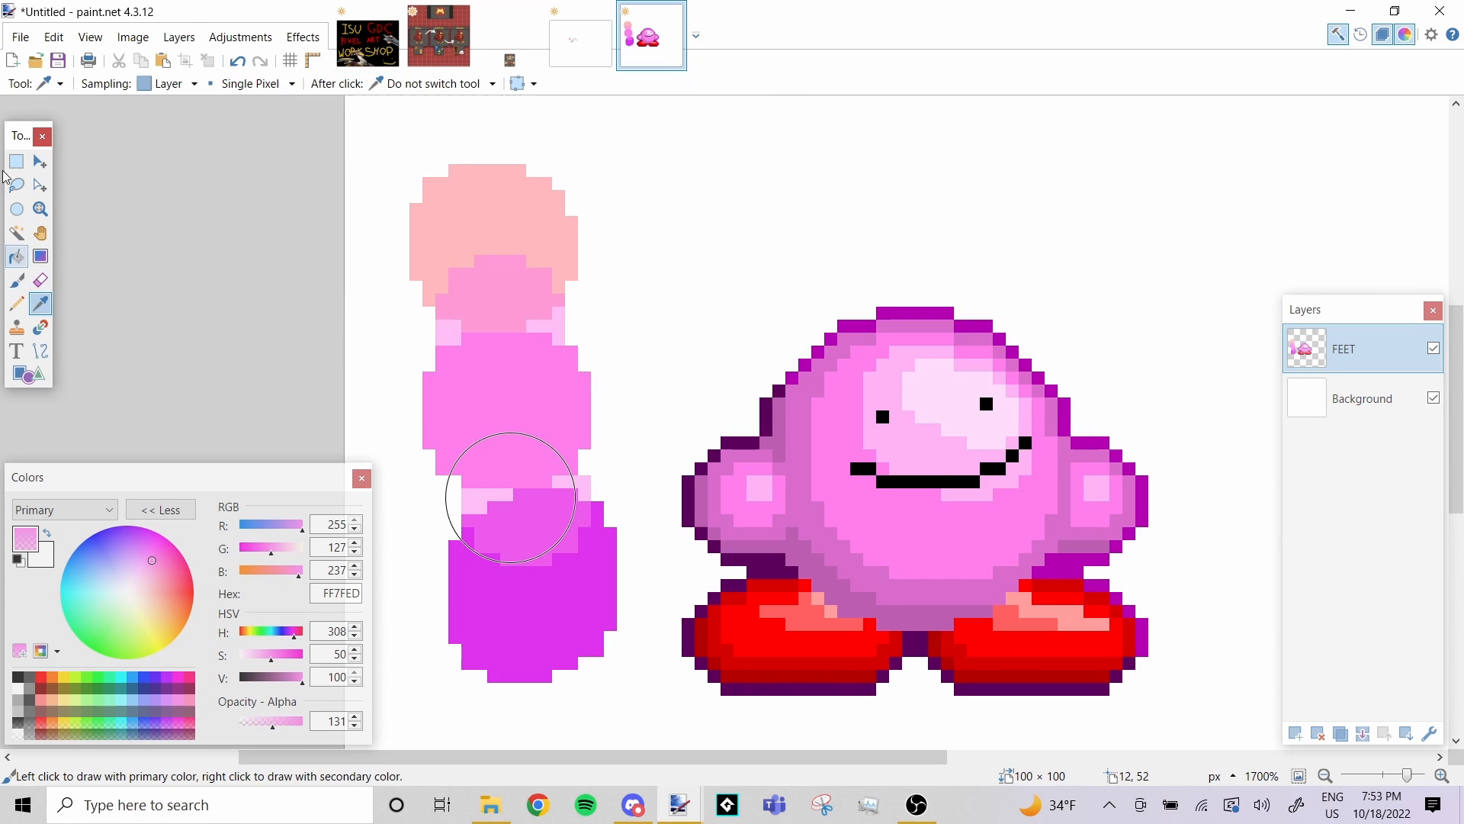
click(18, 307)
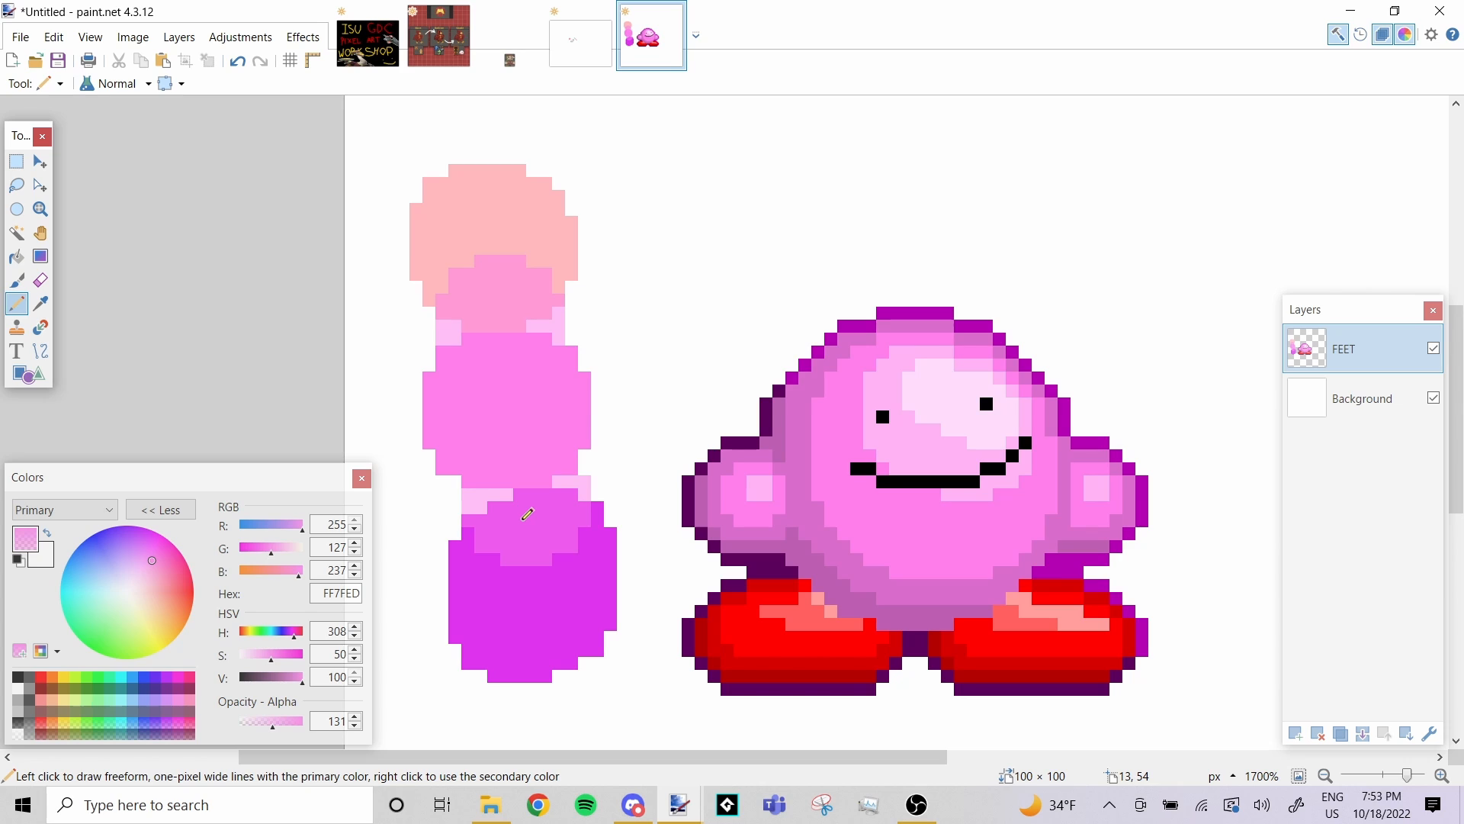
Sample purple DD32ED from the darkest swatch and fill the character's outermost, darkest body shading with it
click(45, 304)
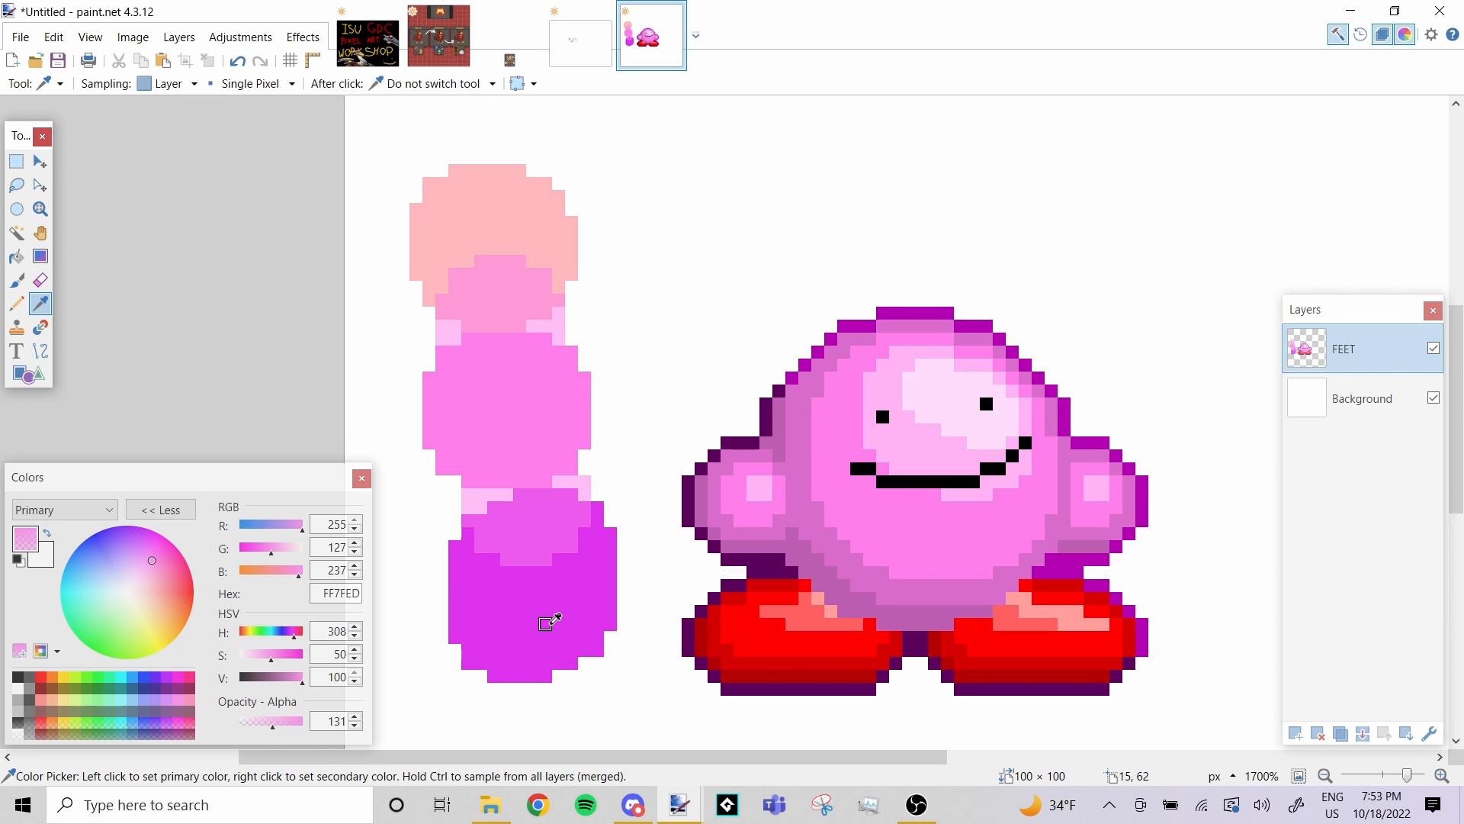
click(548, 621)
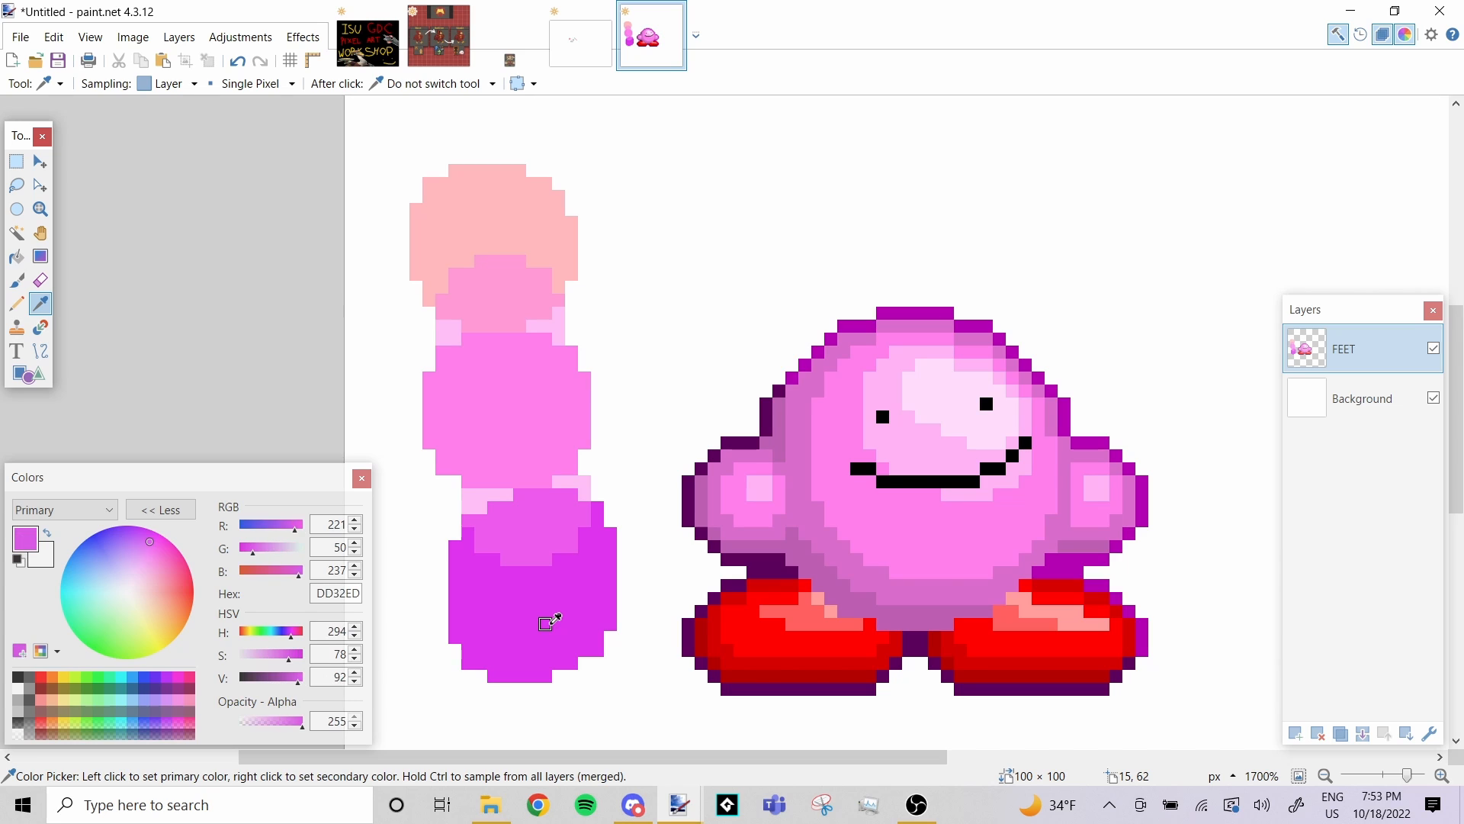
click(16, 258)
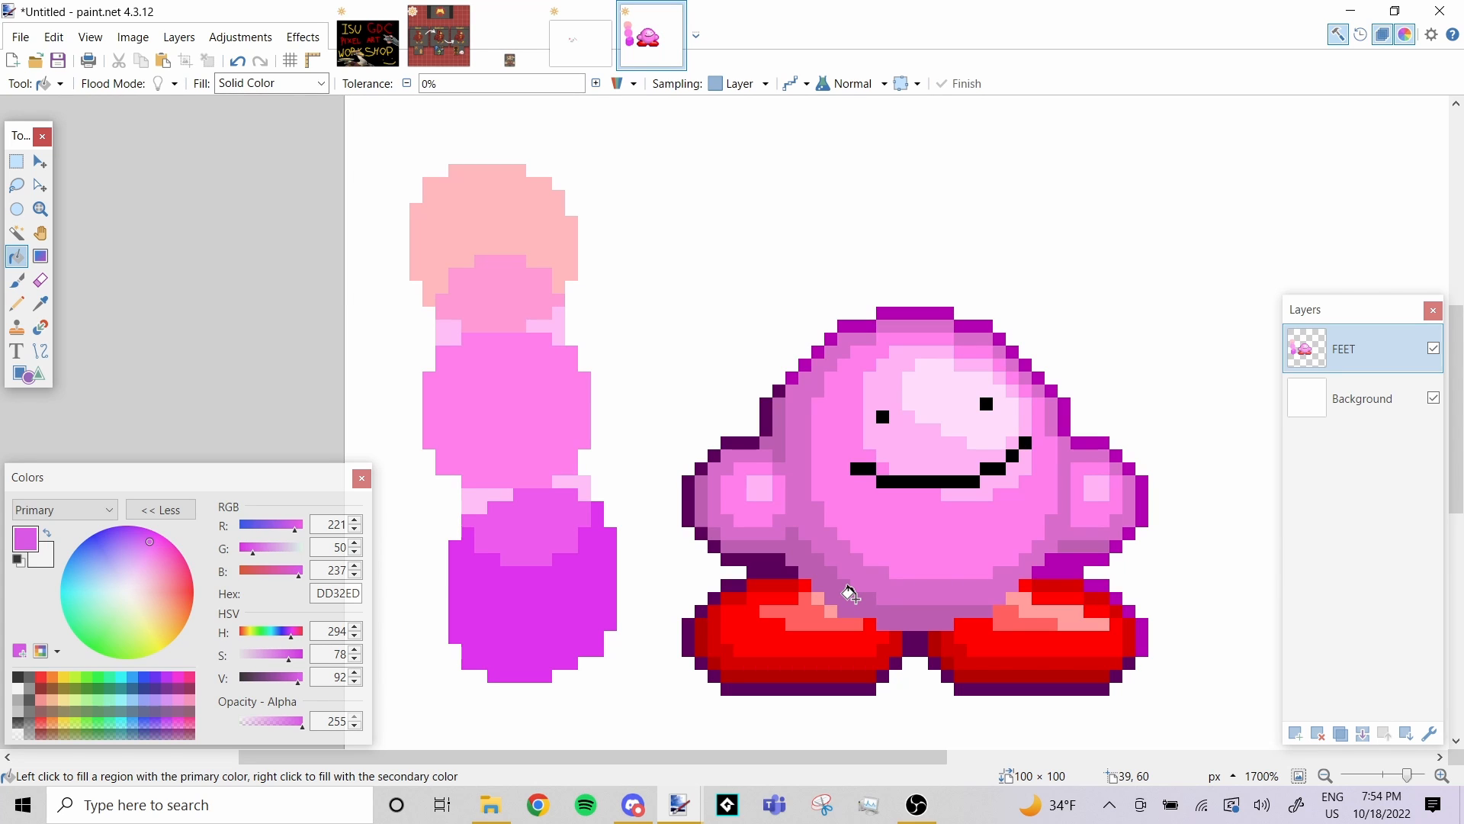
click(850, 594)
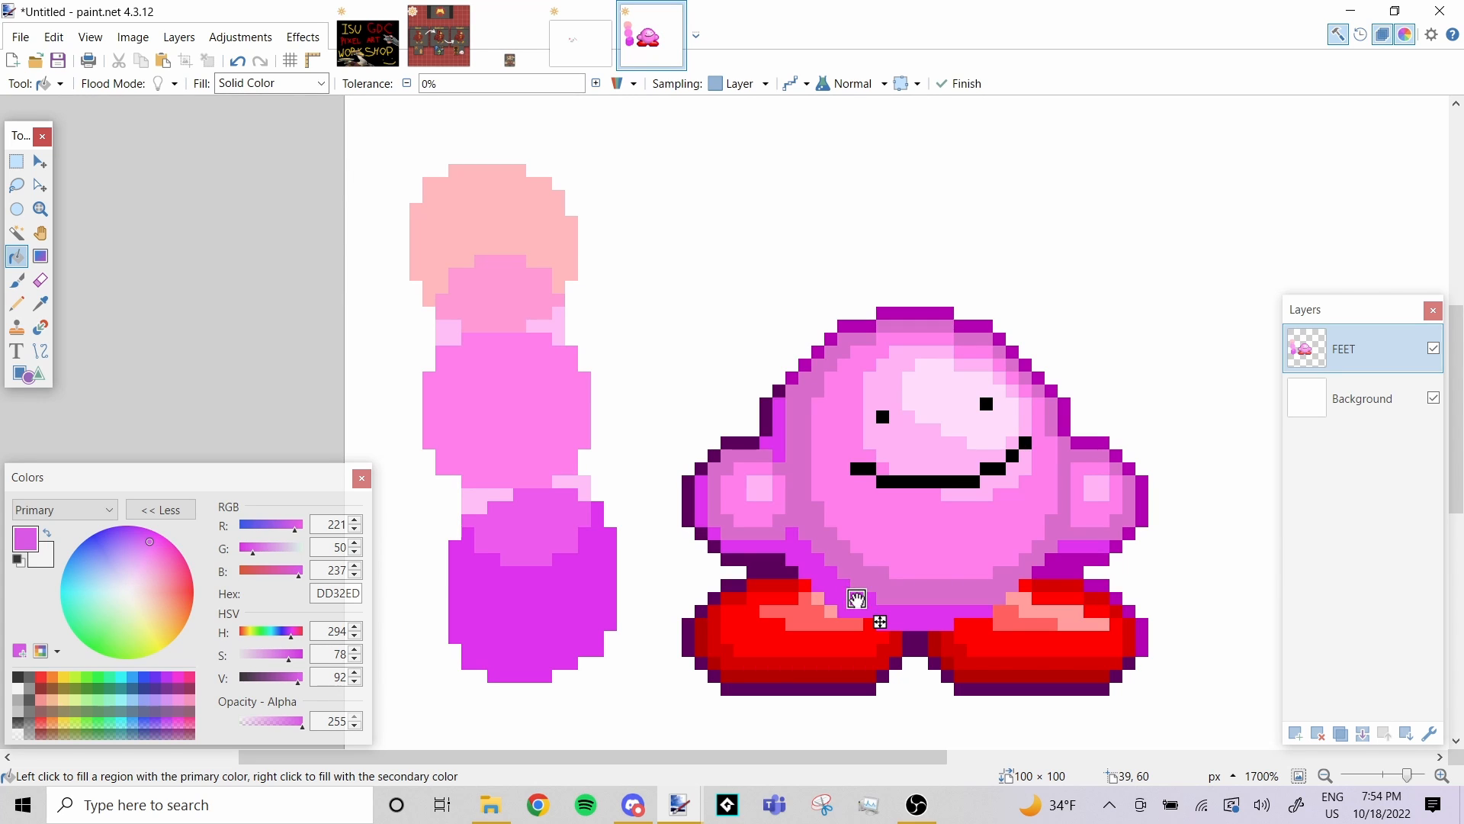
Sample the blended tone EE59ED from the join with the purple swatch and fill the body's inner shadow band with it
click(40, 303)
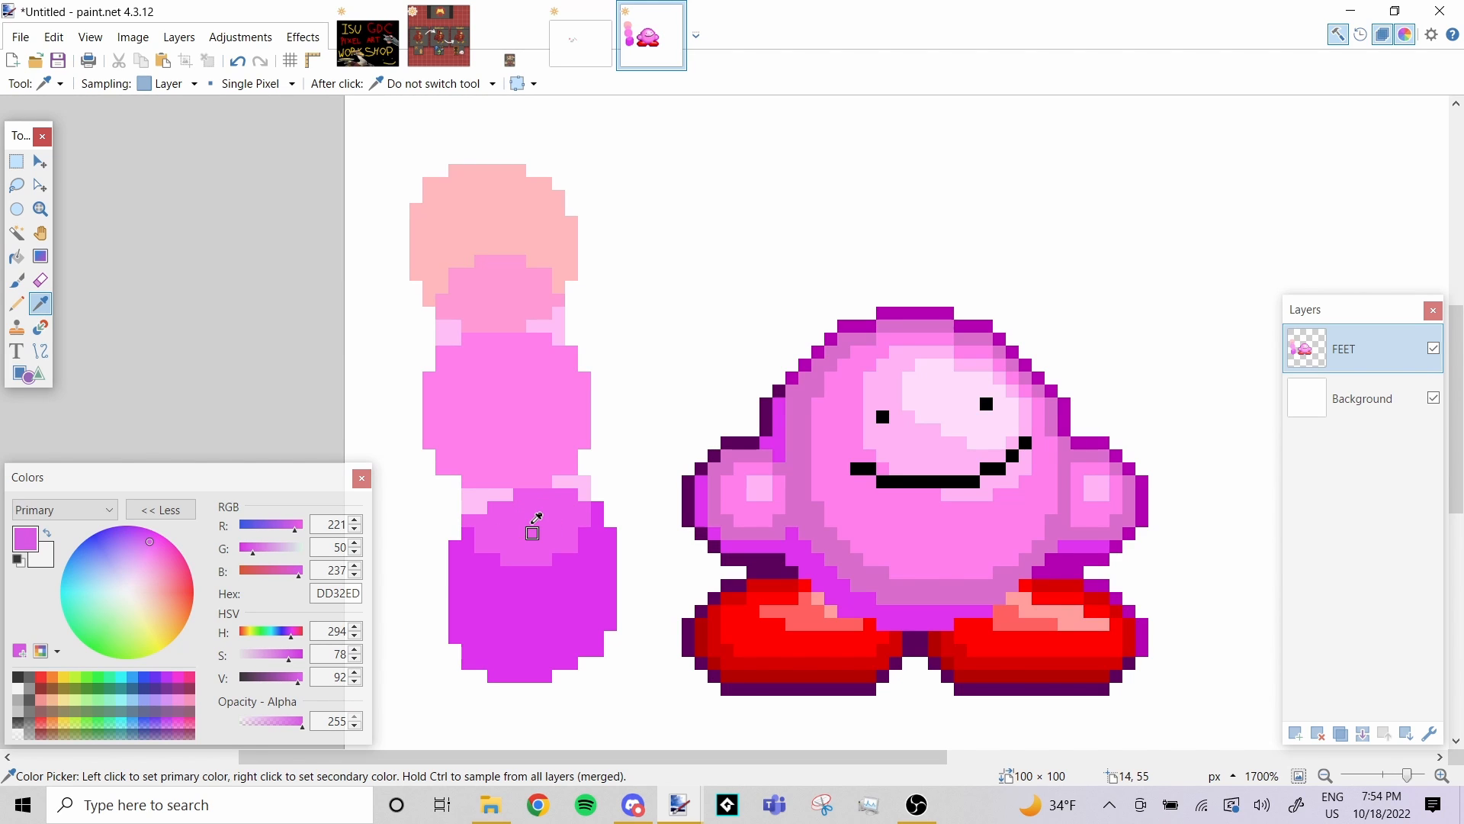
click(535, 519)
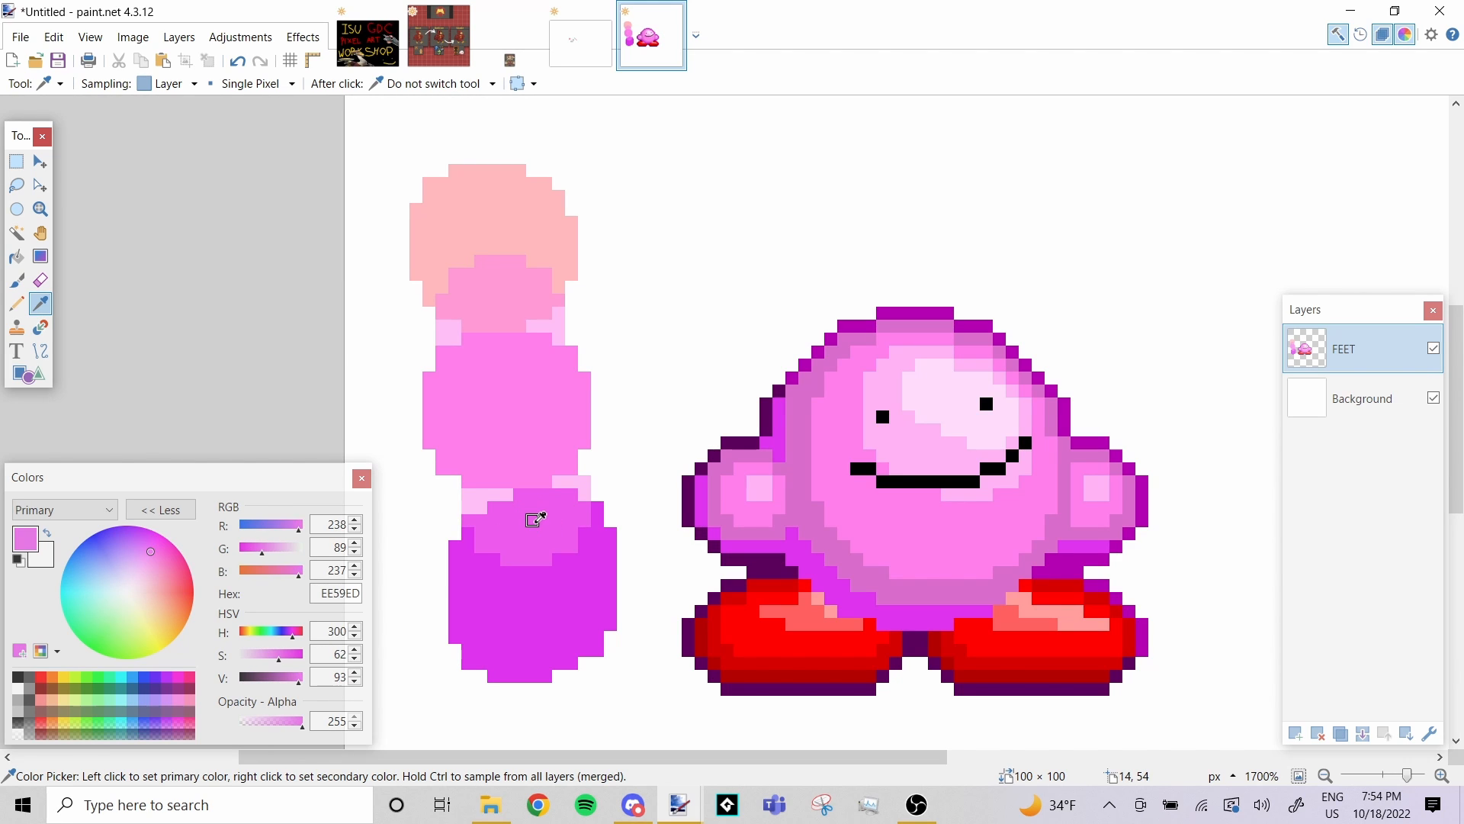
click(25, 264)
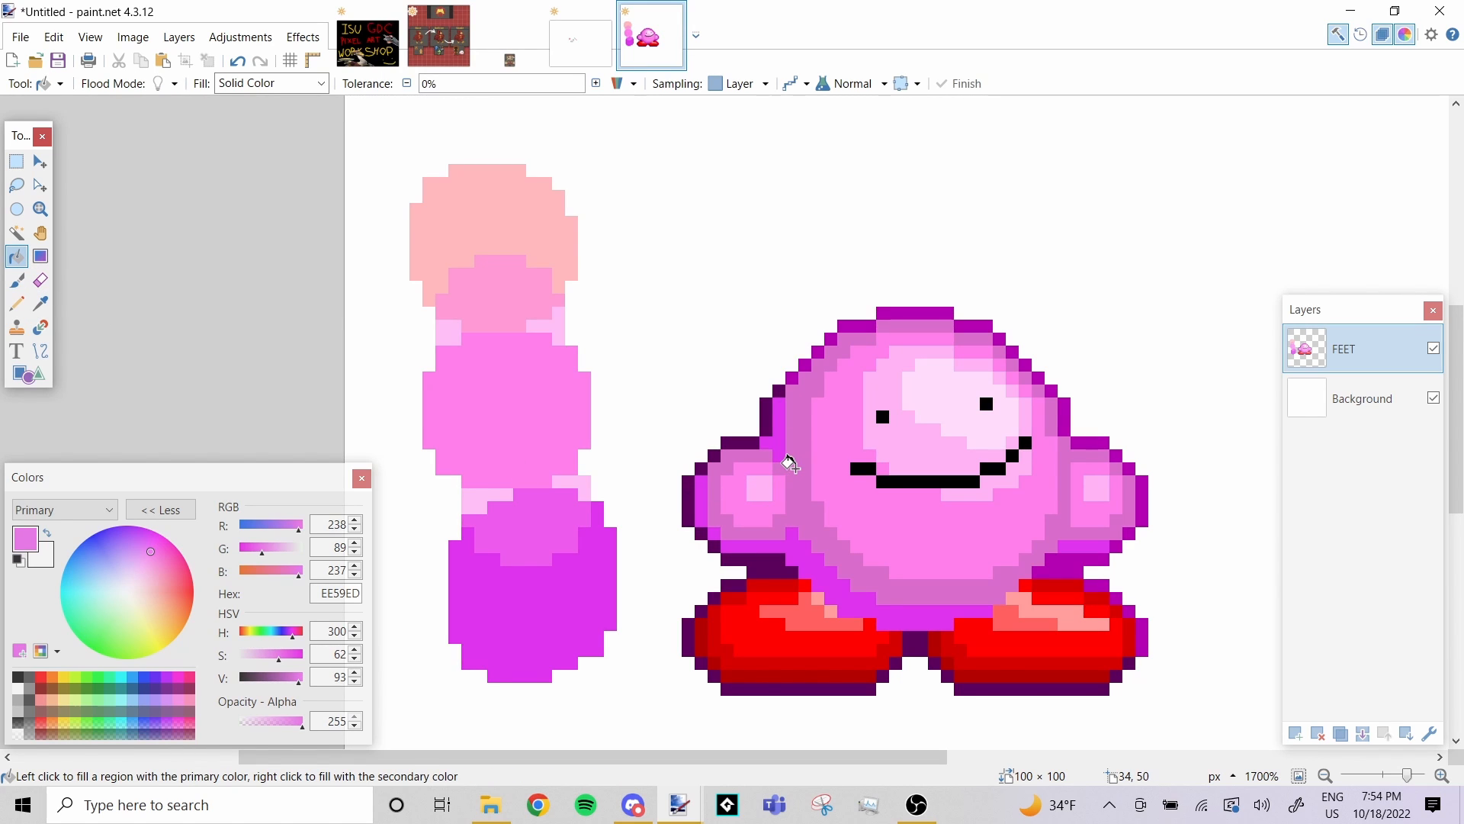
click(801, 468)
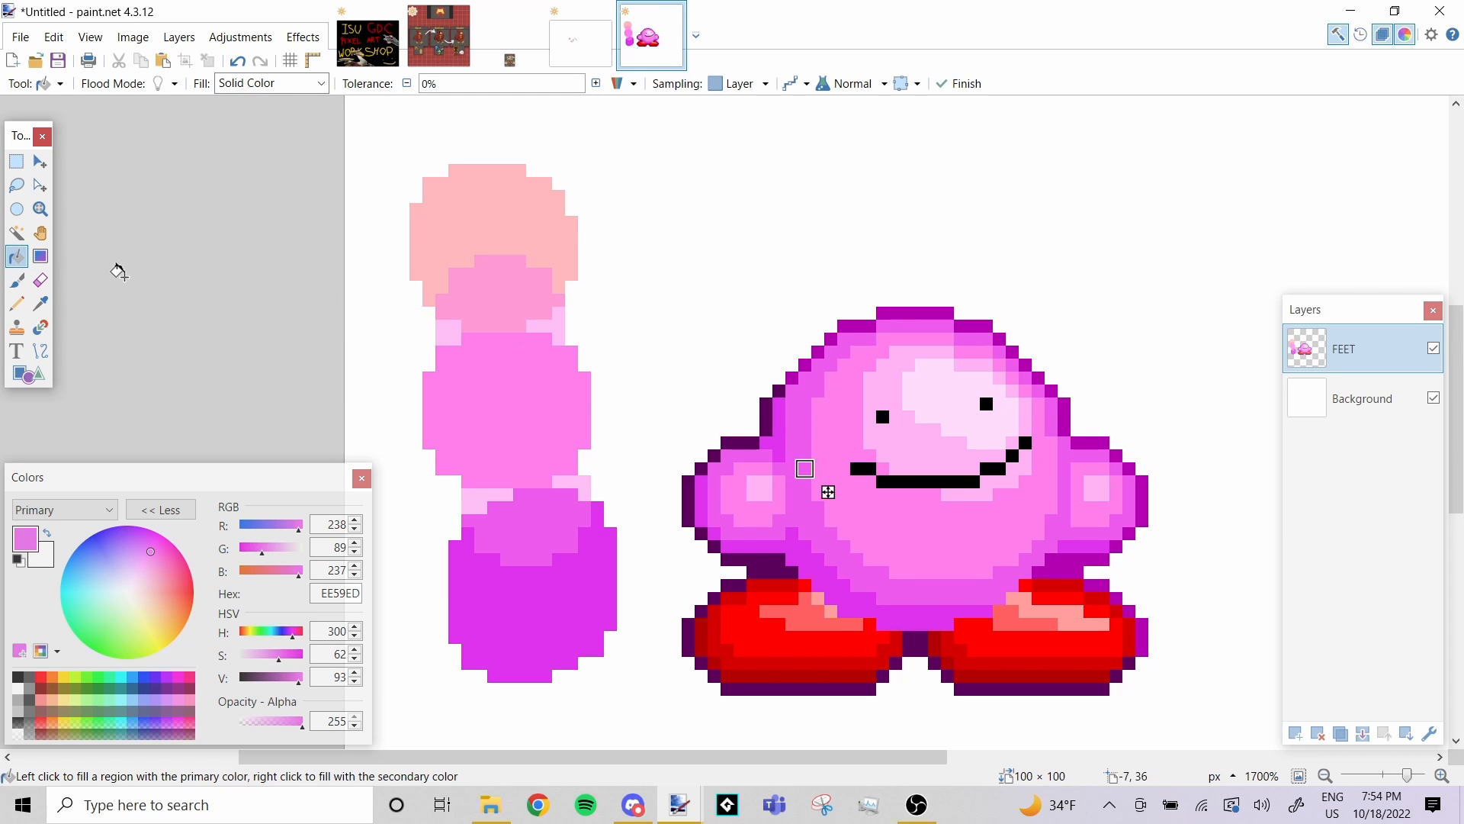
Sample the blended pink FF9AD6 from the join with the peach swatch and fill the body's outer highlight areas with it
click(41, 305)
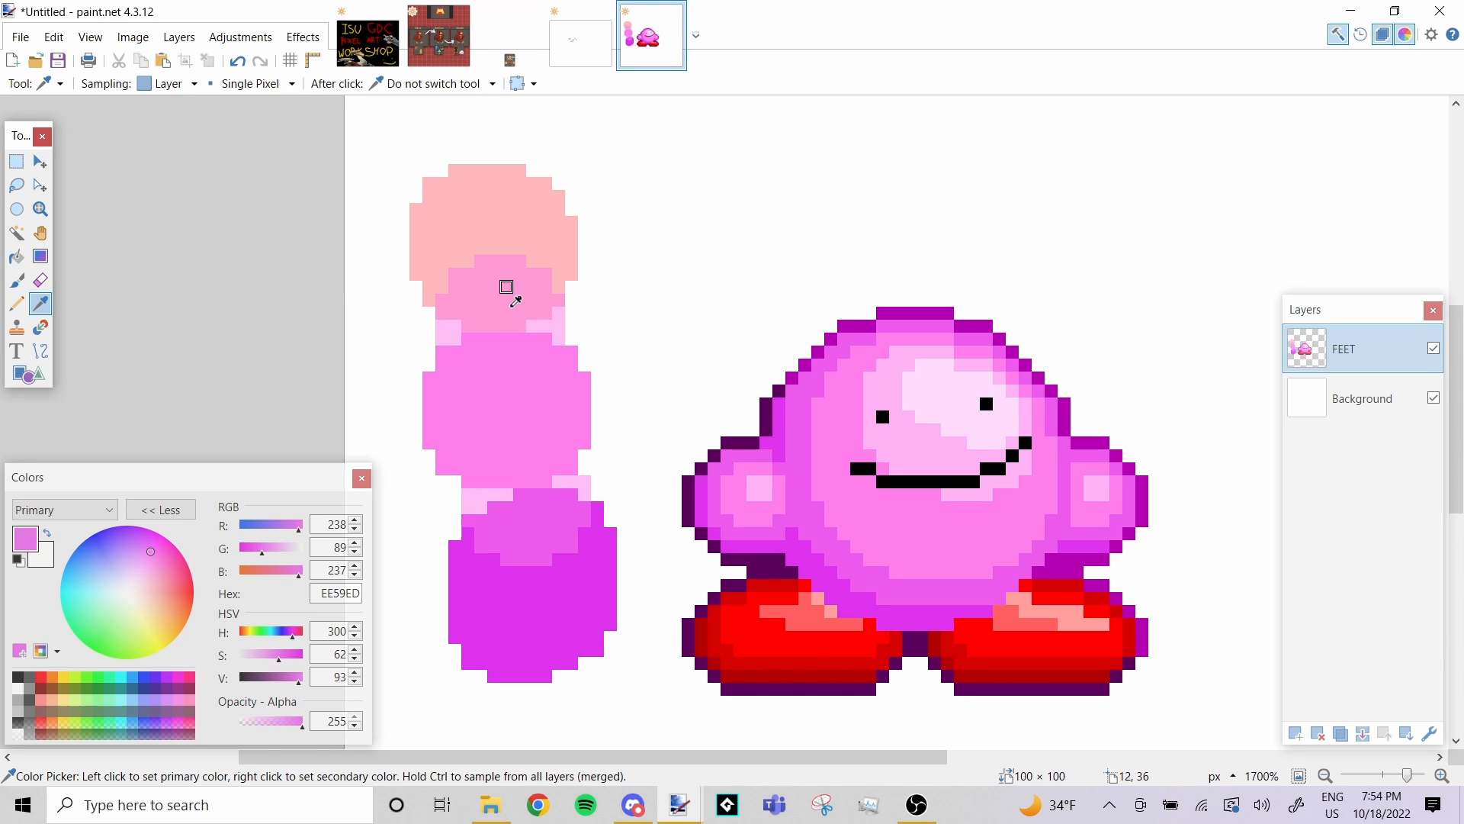
click(495, 297)
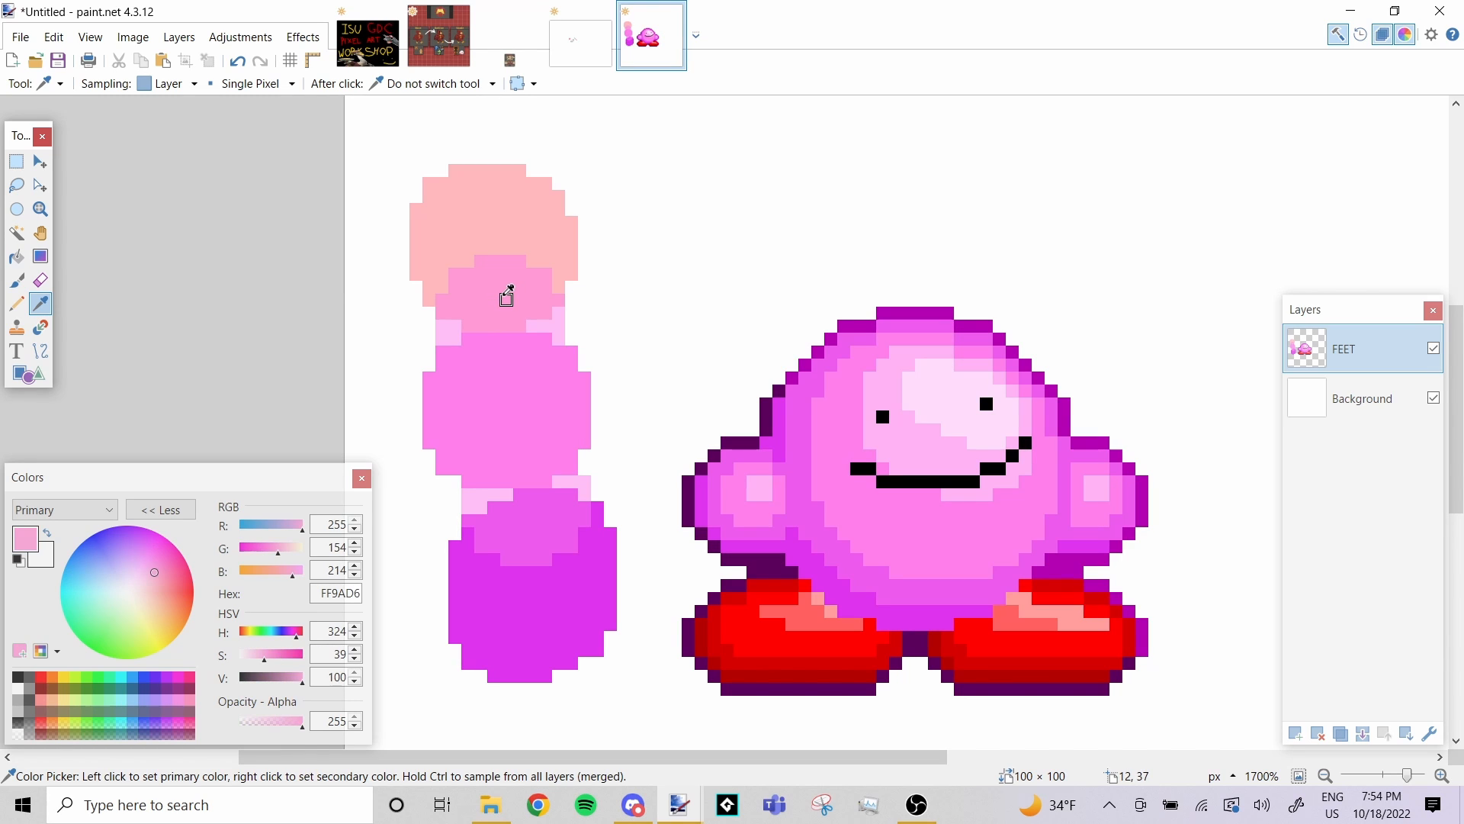
click(16, 260)
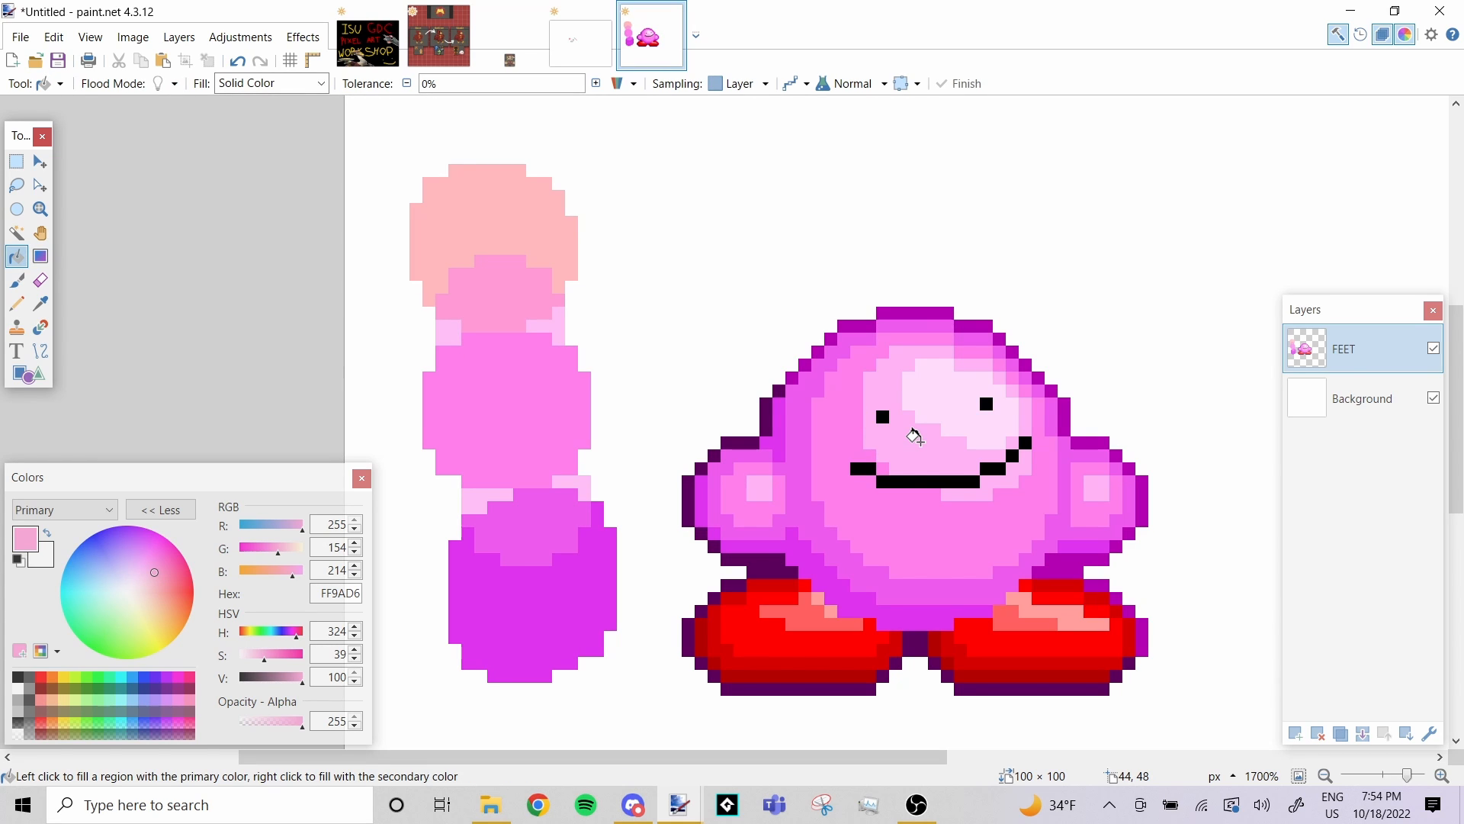
click(914, 436)
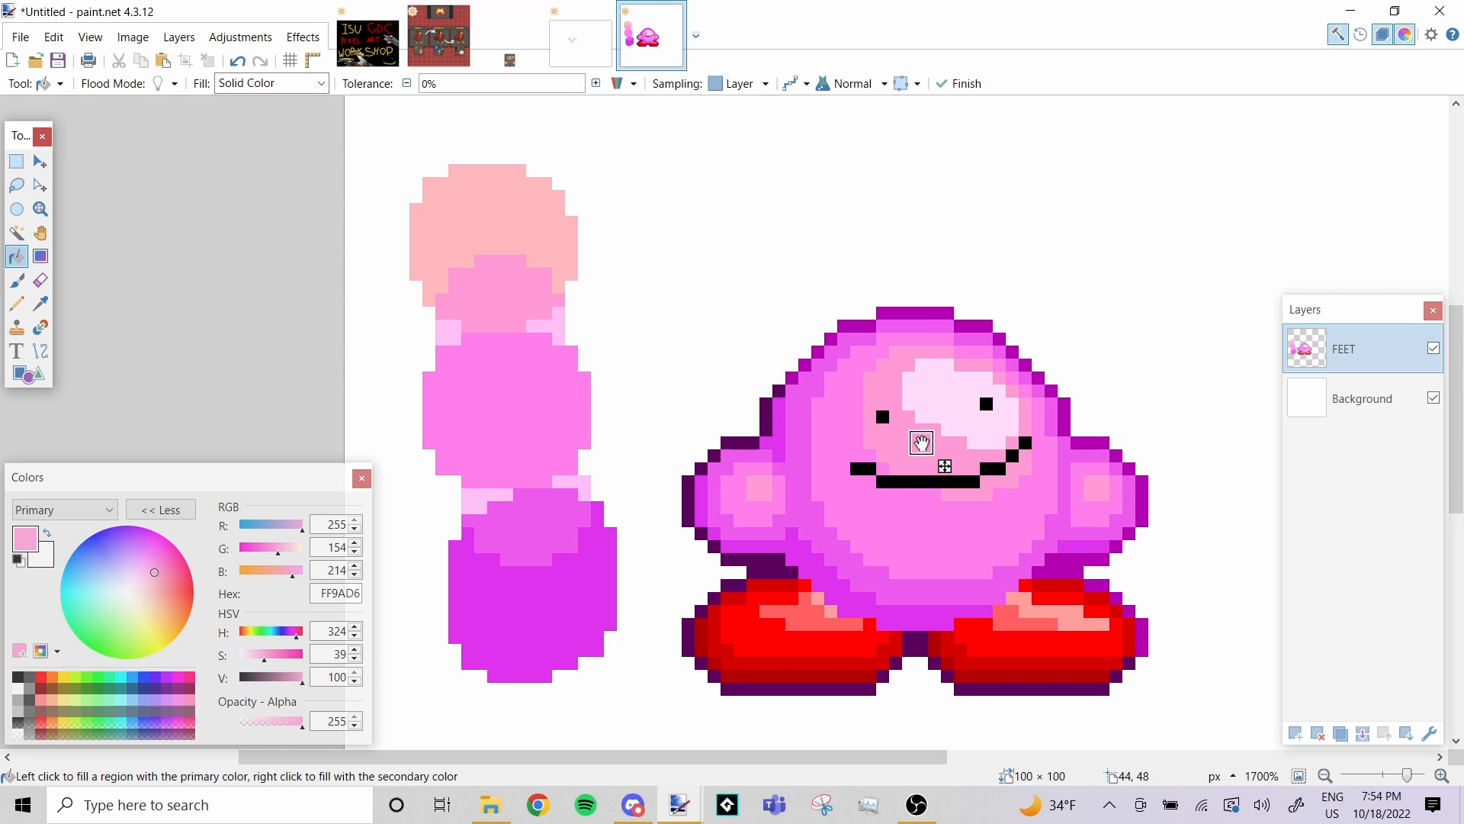
Sample peach FFB8BE from the lightest swatch and fill the brightest highlight on the character's face with it
key(k)
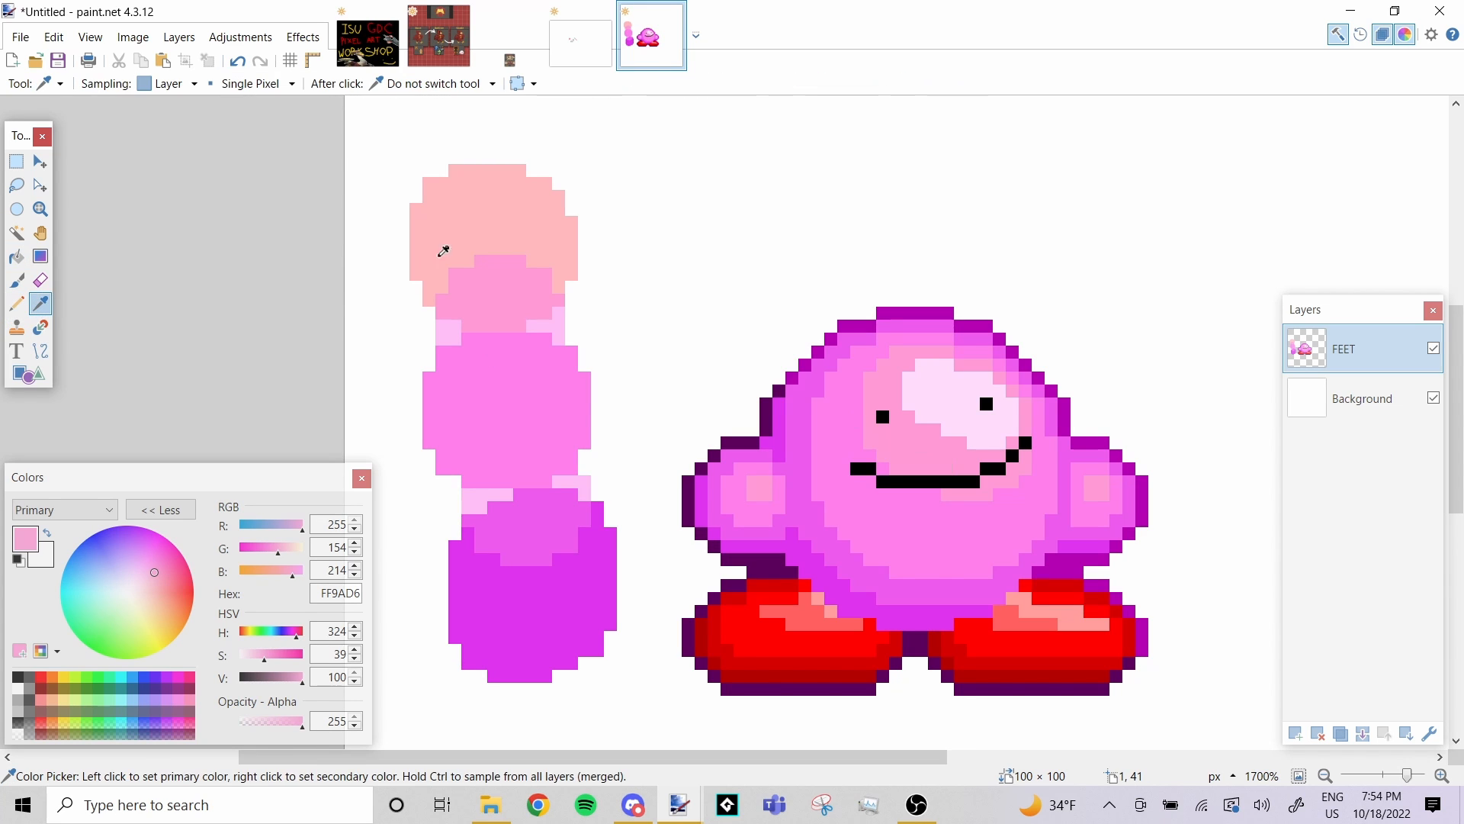
click(471, 233)
click(17, 256)
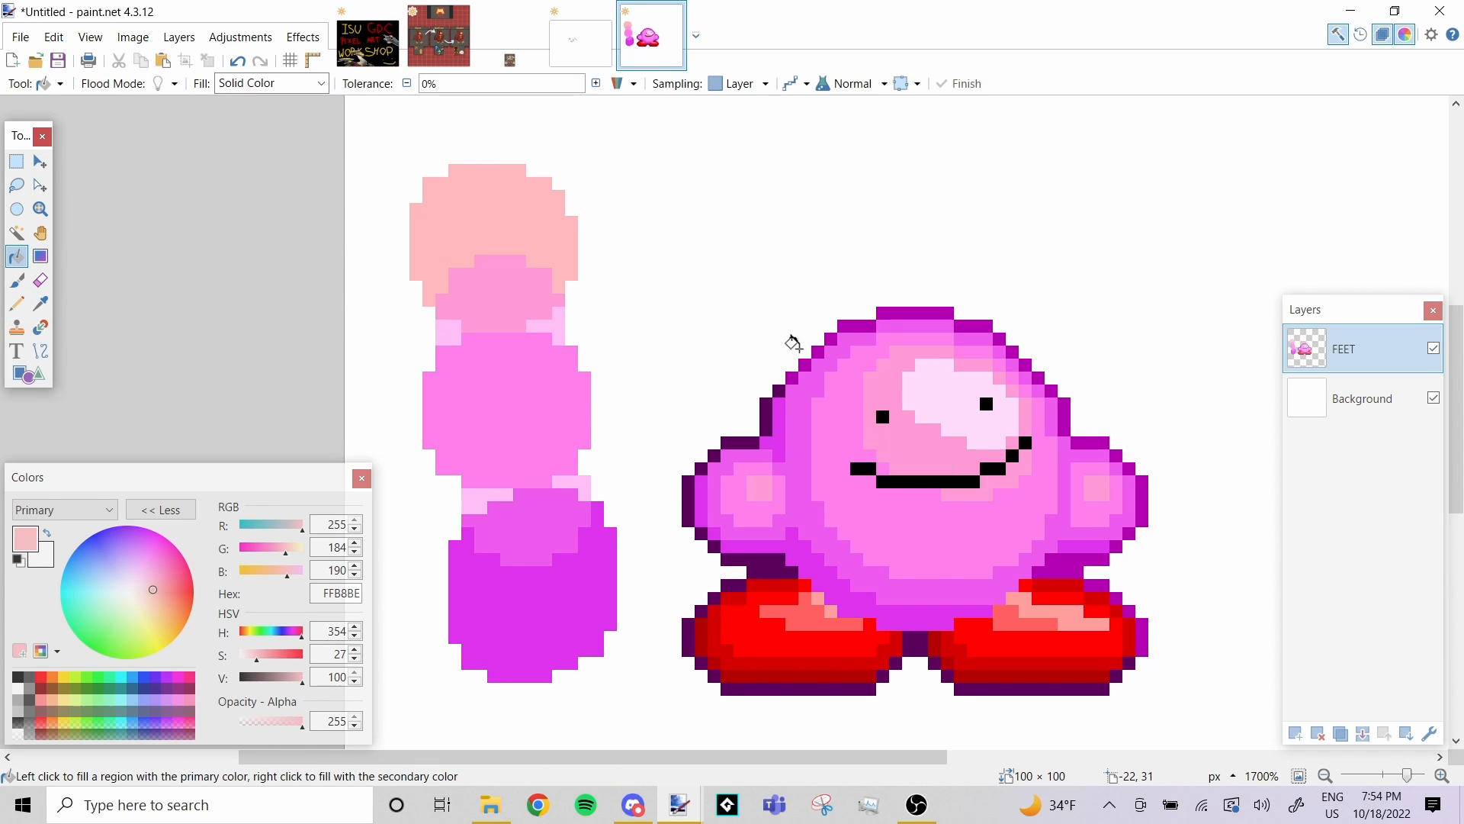
click(921, 391)
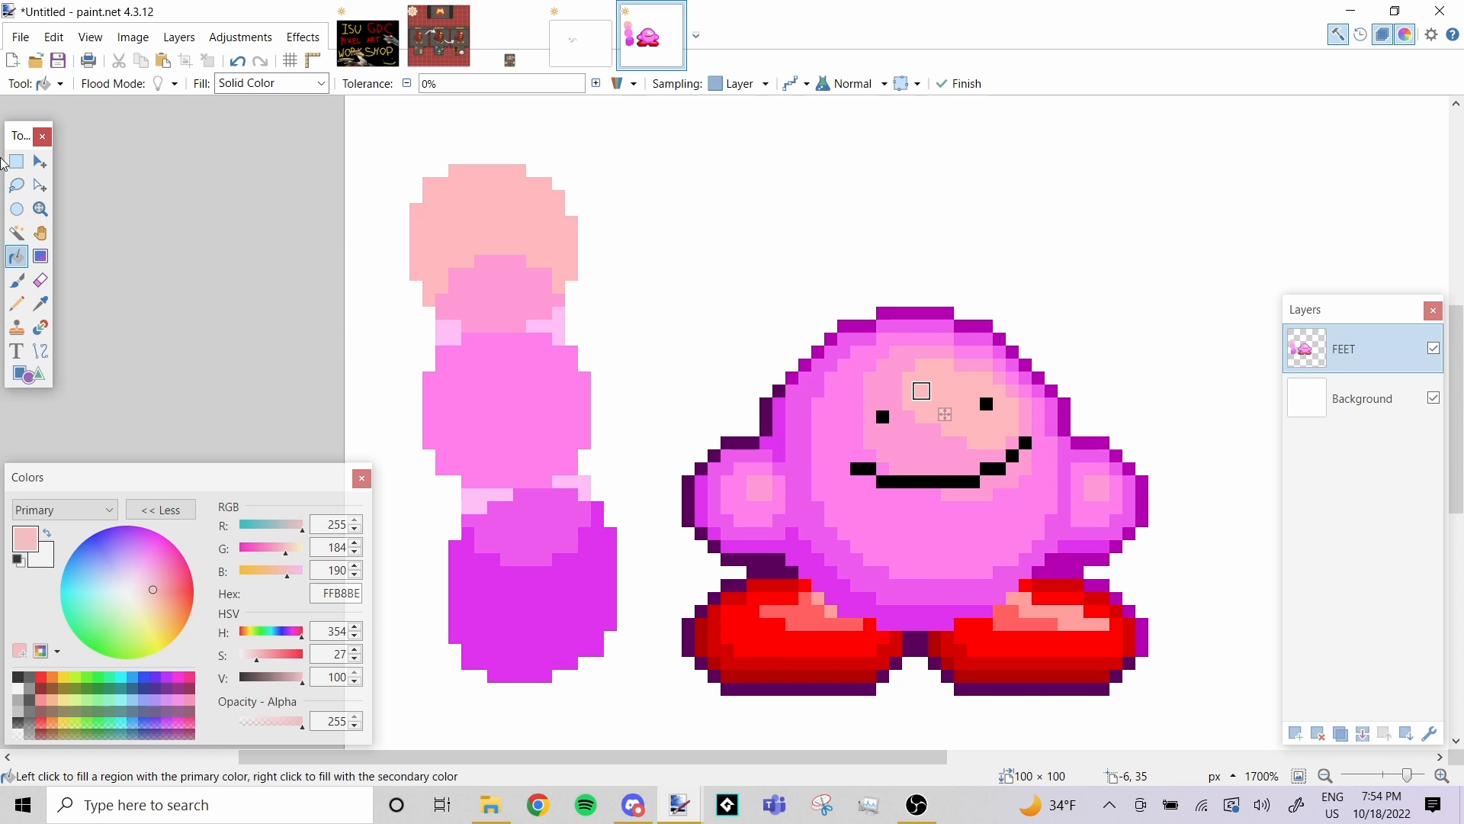
Select the whole recoloured character with a rectangular selection of 44 × 36 pixels and copy it
click(17, 161)
scroll(641, 432, down, 3)
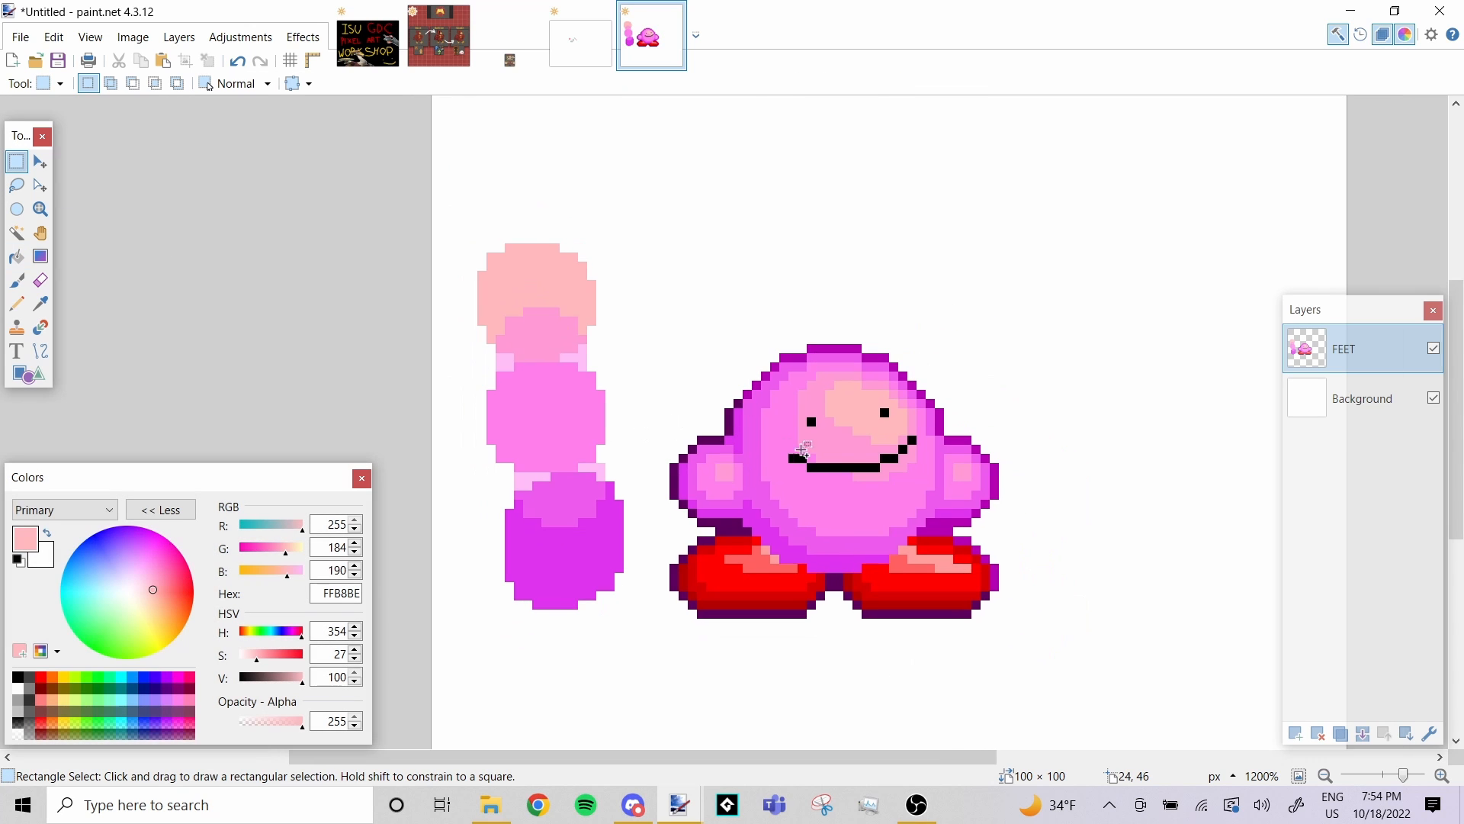
scroll(1030, 527, up, 2)
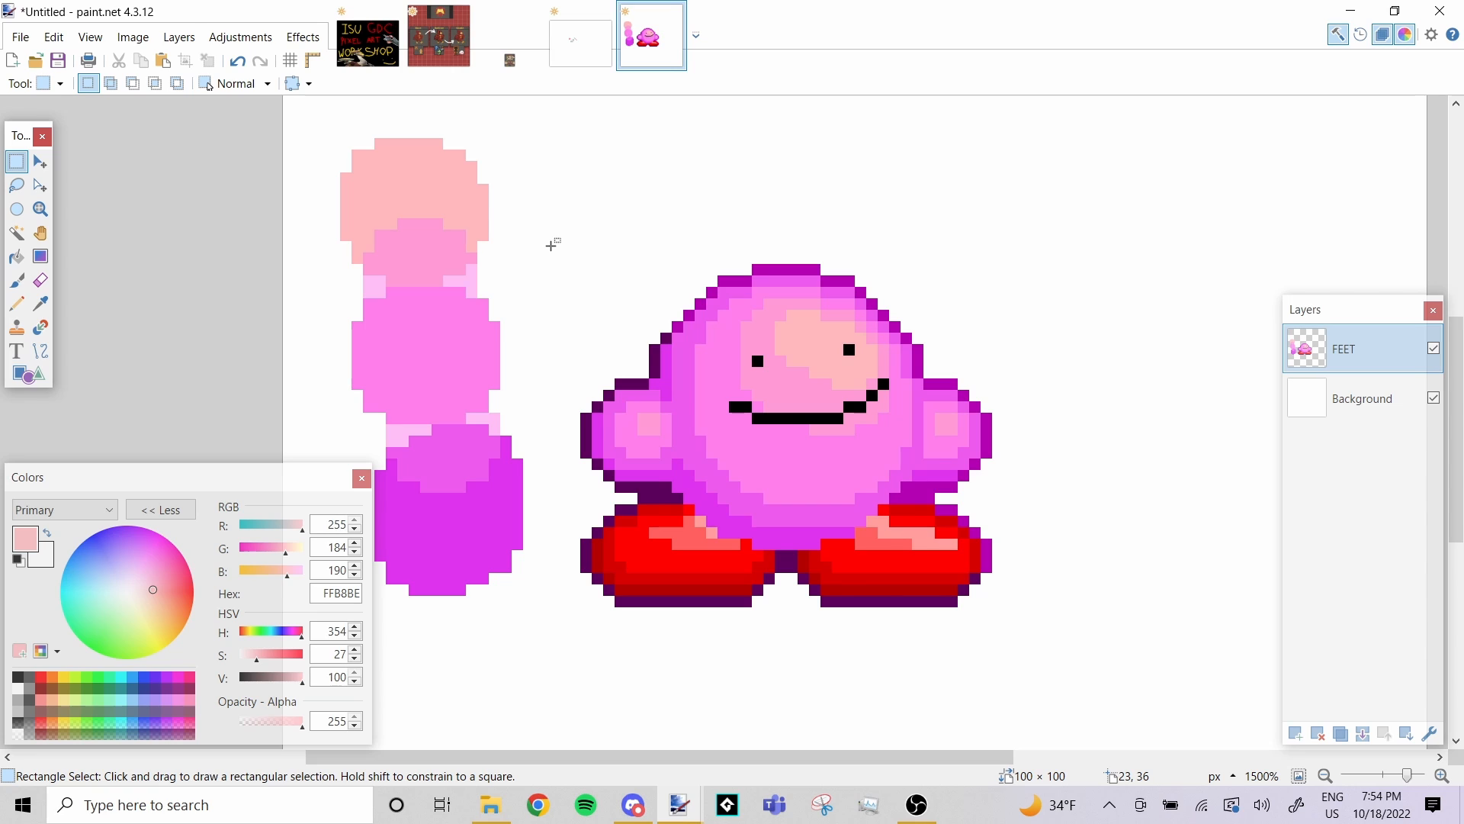
drag(561, 251, 1052, 647)
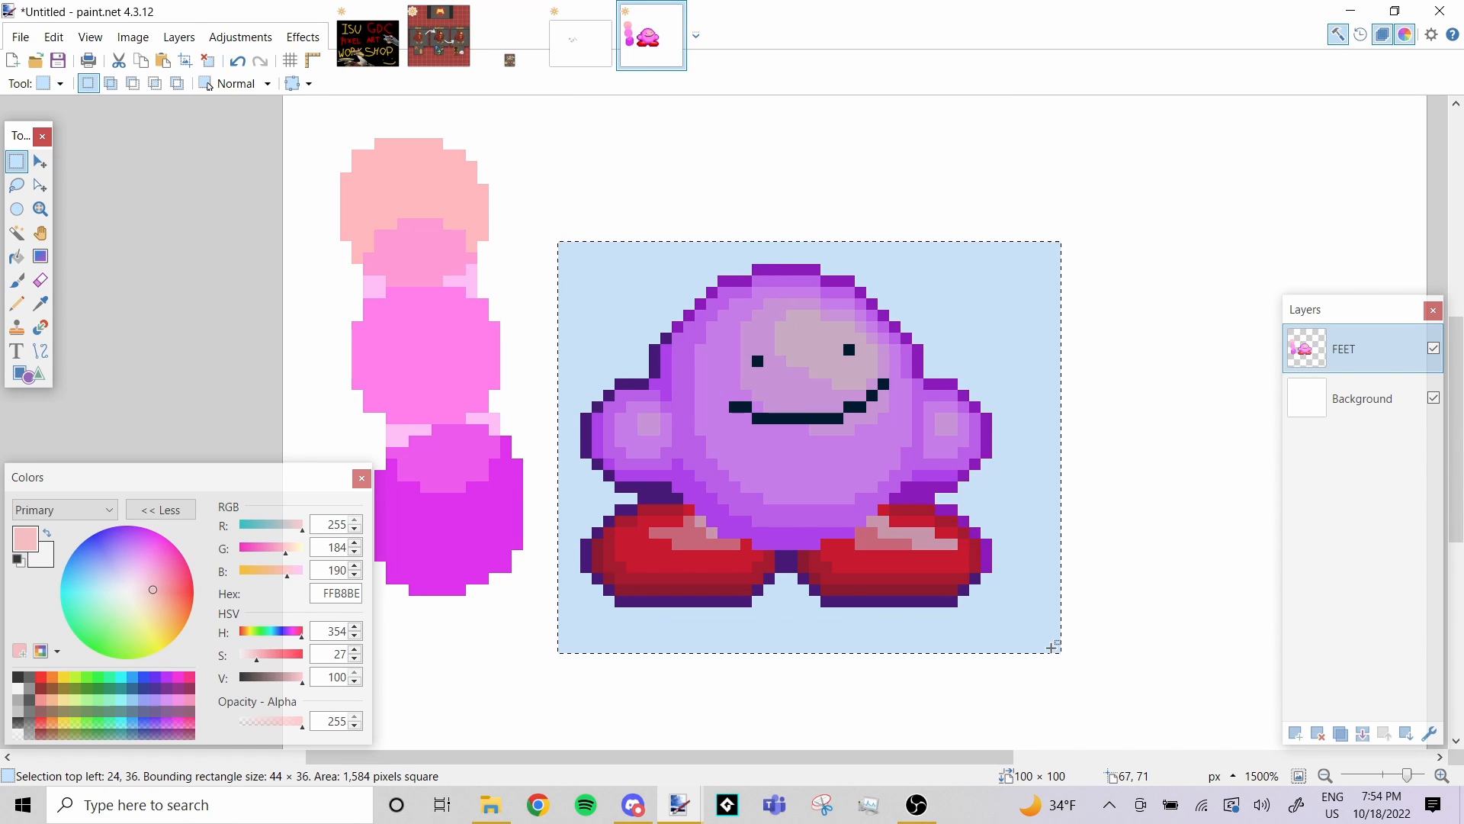
Undo the selection and all four recolouring fills on the character's body
key(ctrl+z)
key(ctrl+z)
key(ctrl+z)
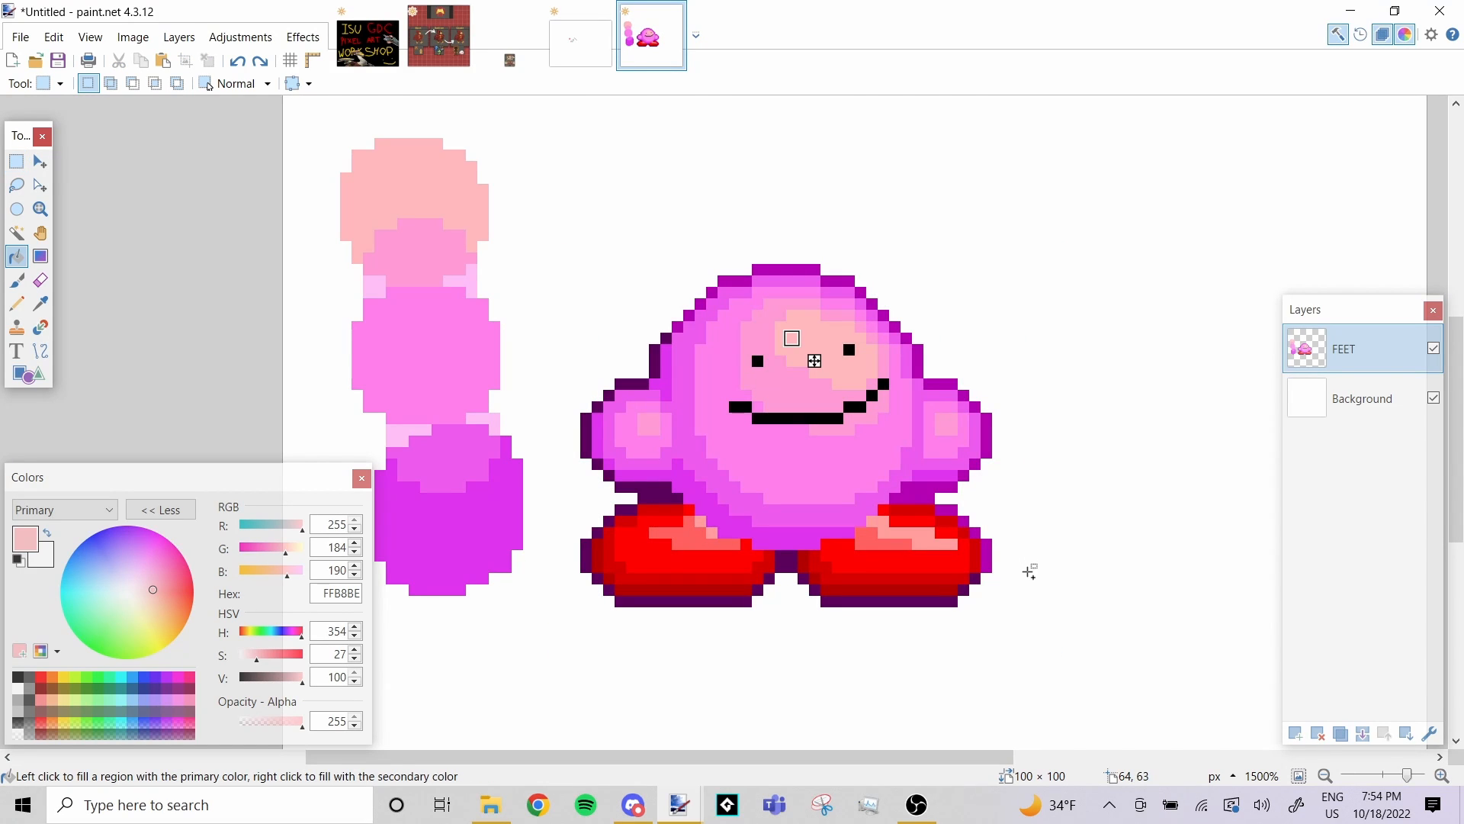
key(ctrl+z)
key(ctrl+z)
key(ctrl+z)
key(ctrl+z)
key(ctrl+z)
key(ctrl+z)
key(ctrl+z)
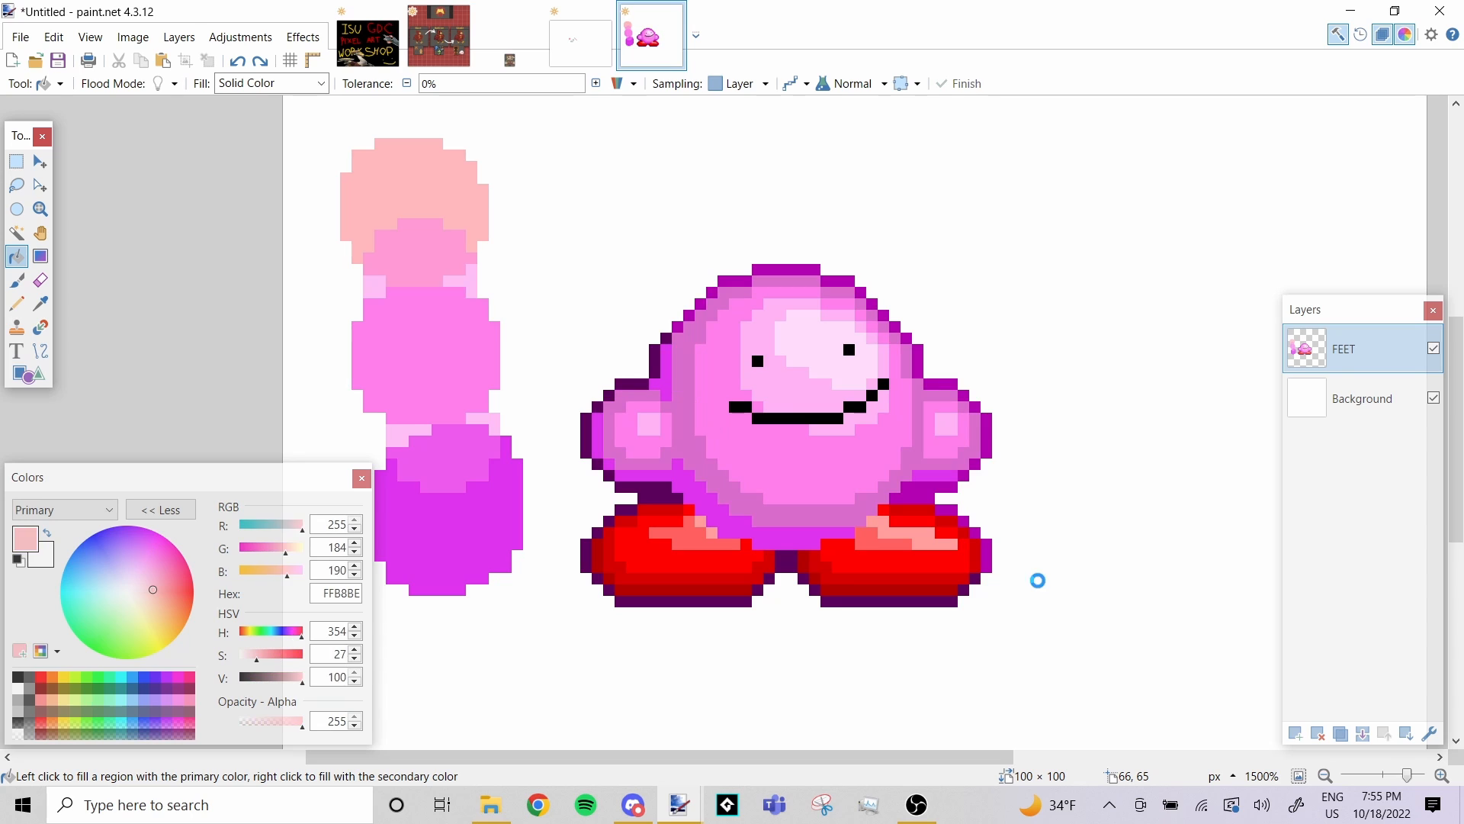
key(ctrl+z)
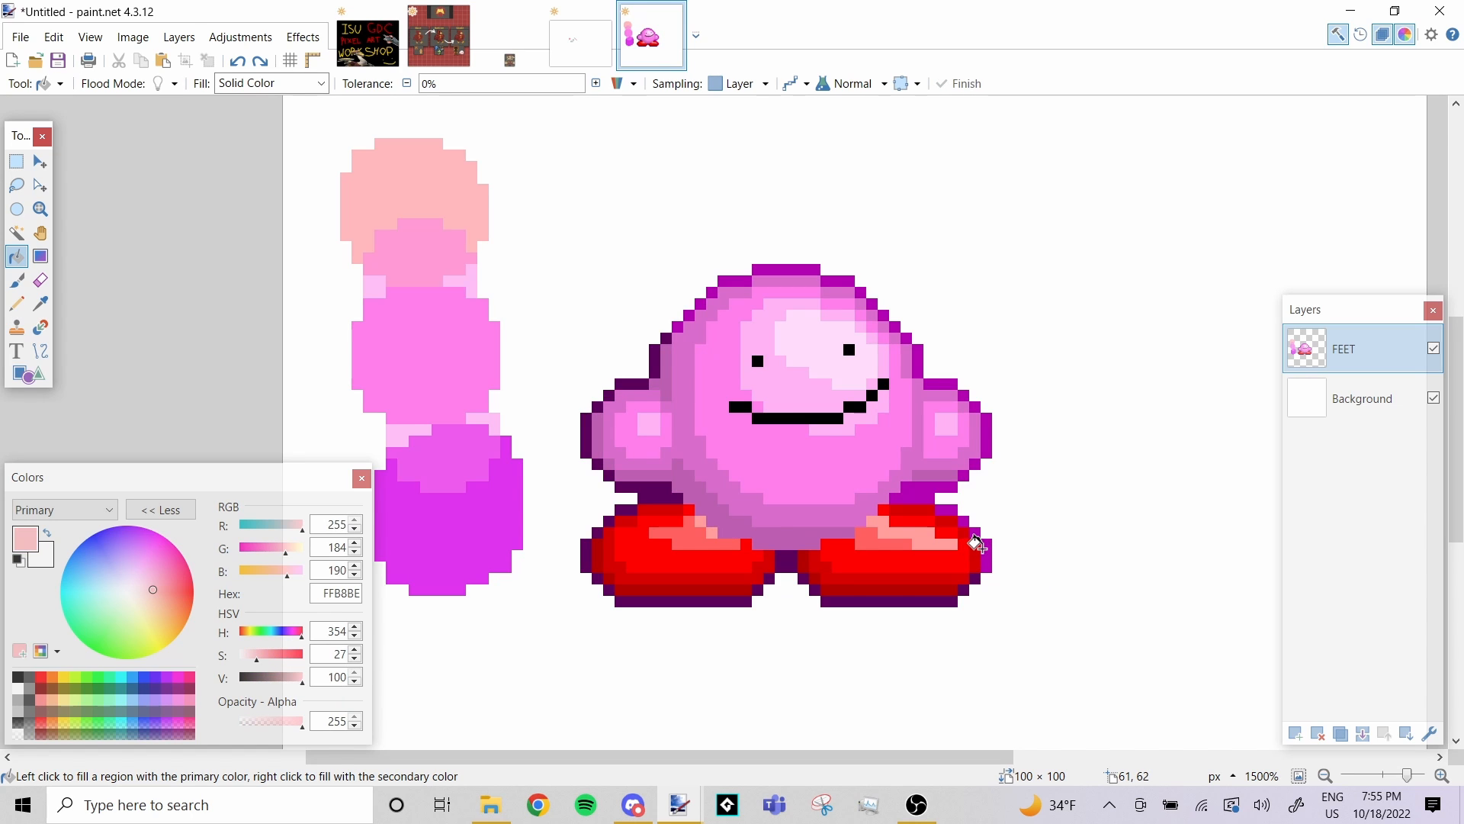
Paste the recoloured character, place it above the original near the canvas's upper edge, and deselect it
key(ctrl+v)
drag(895, 504, 936, 107)
scroll(840, 483, down, 2)
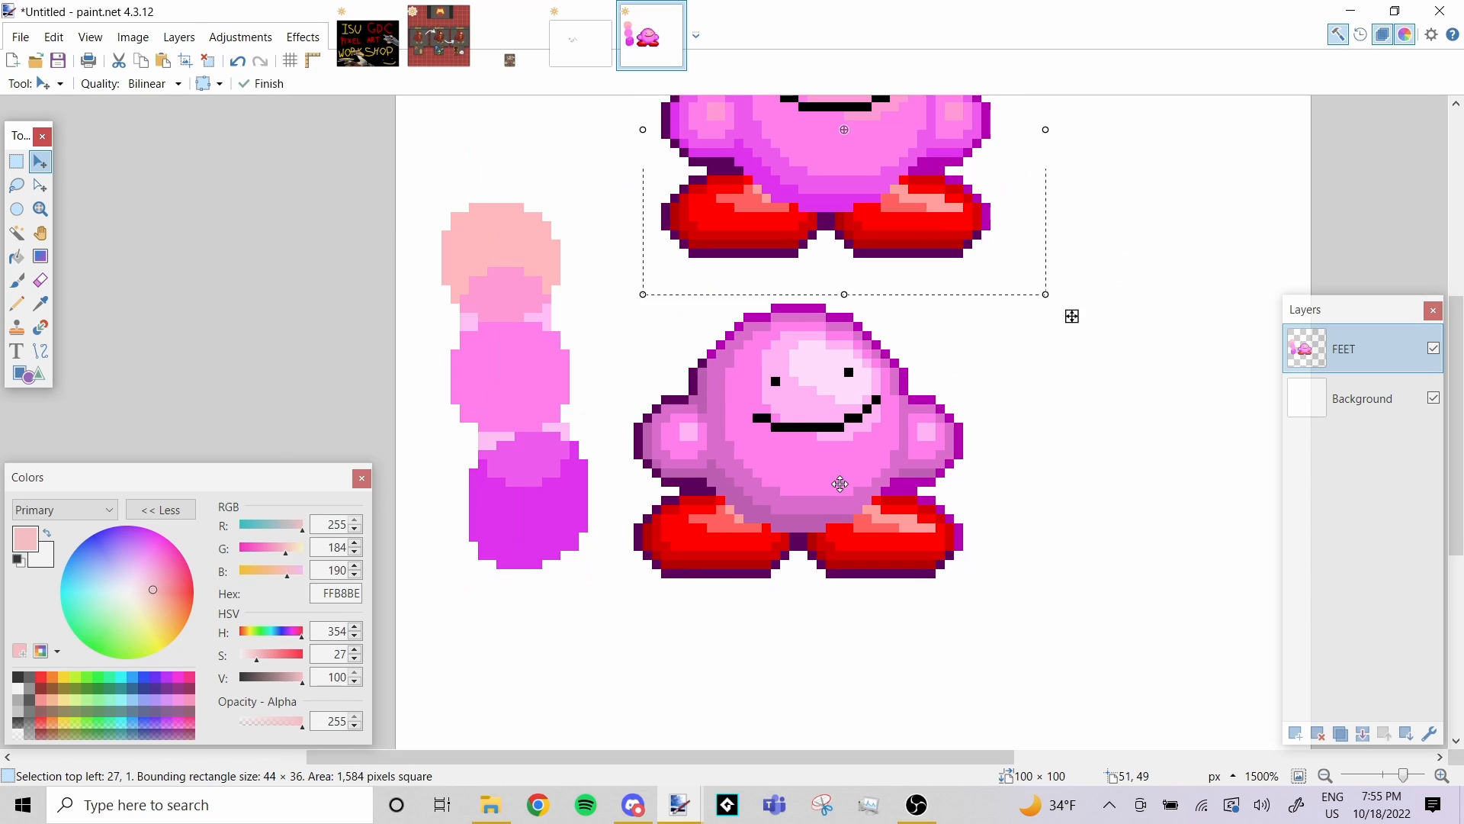
scroll(845, 447, down, 1)
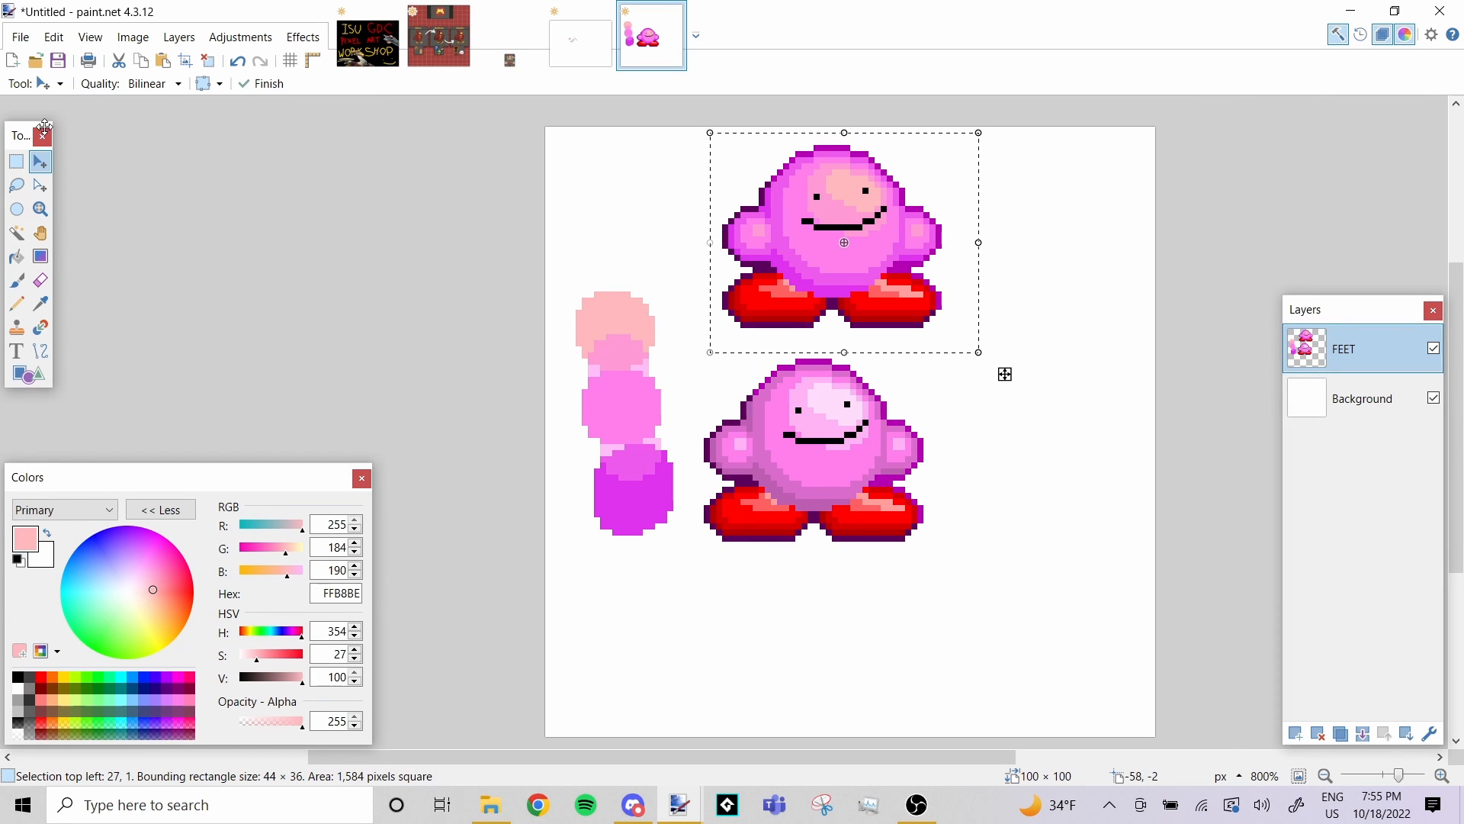
click(25, 169)
click(497, 343)
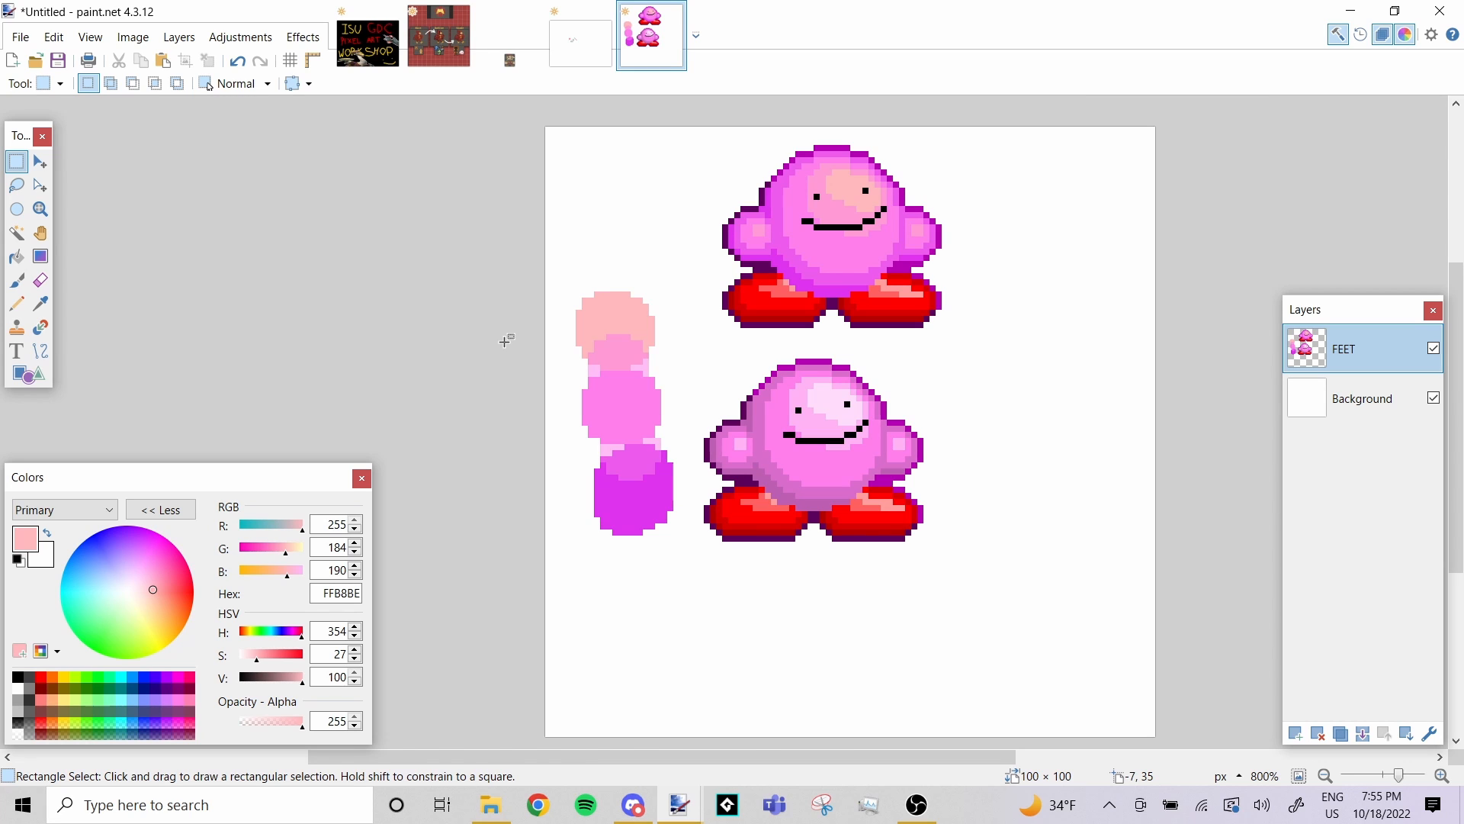
Paint a solid red FF0000 blob with the Paintbrush on the blank canvas beside the original character
ctrl+scroll(1022, 413, up, 4)
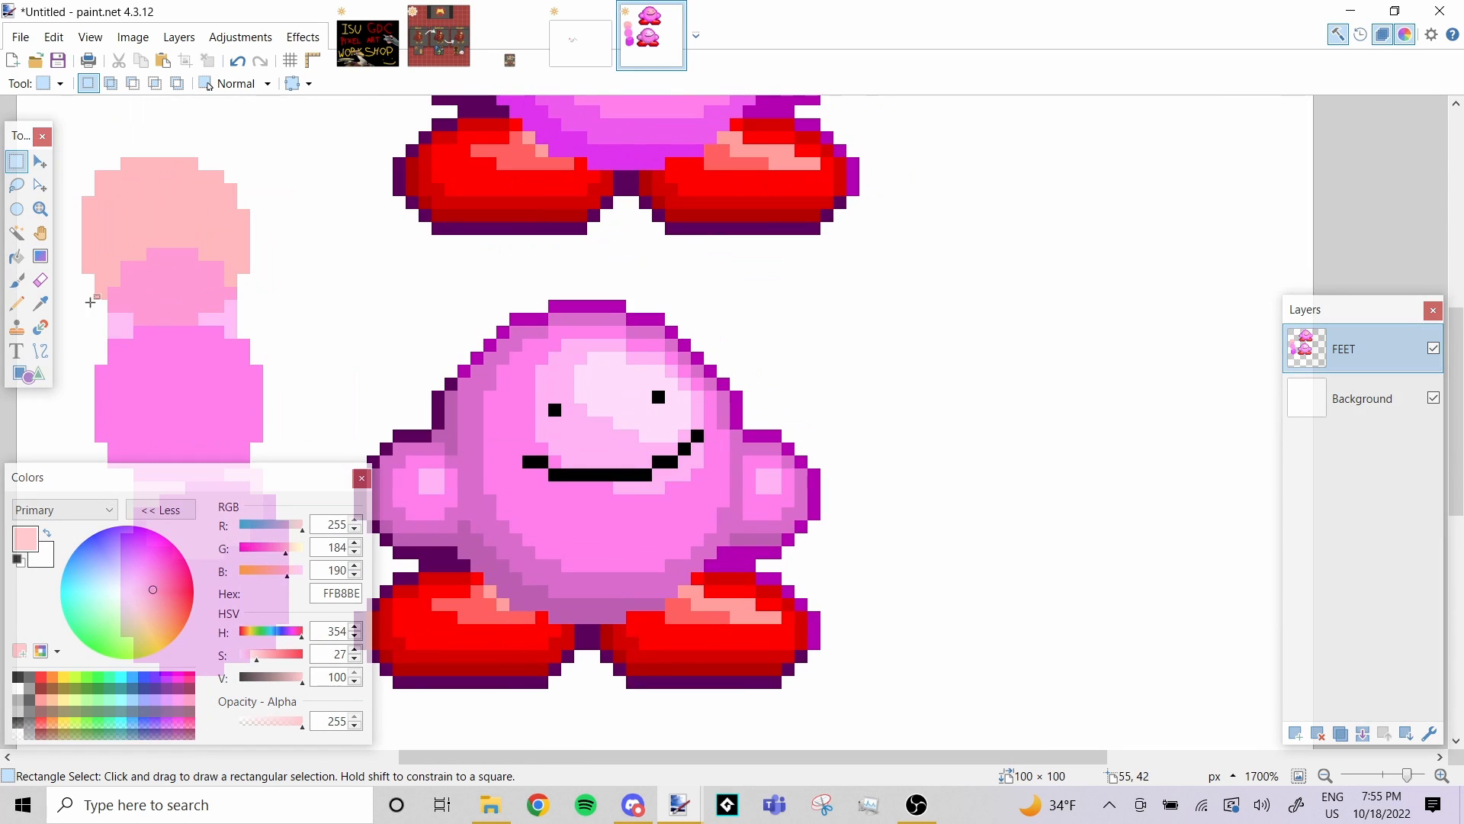
click(29, 284)
click(41, 676)
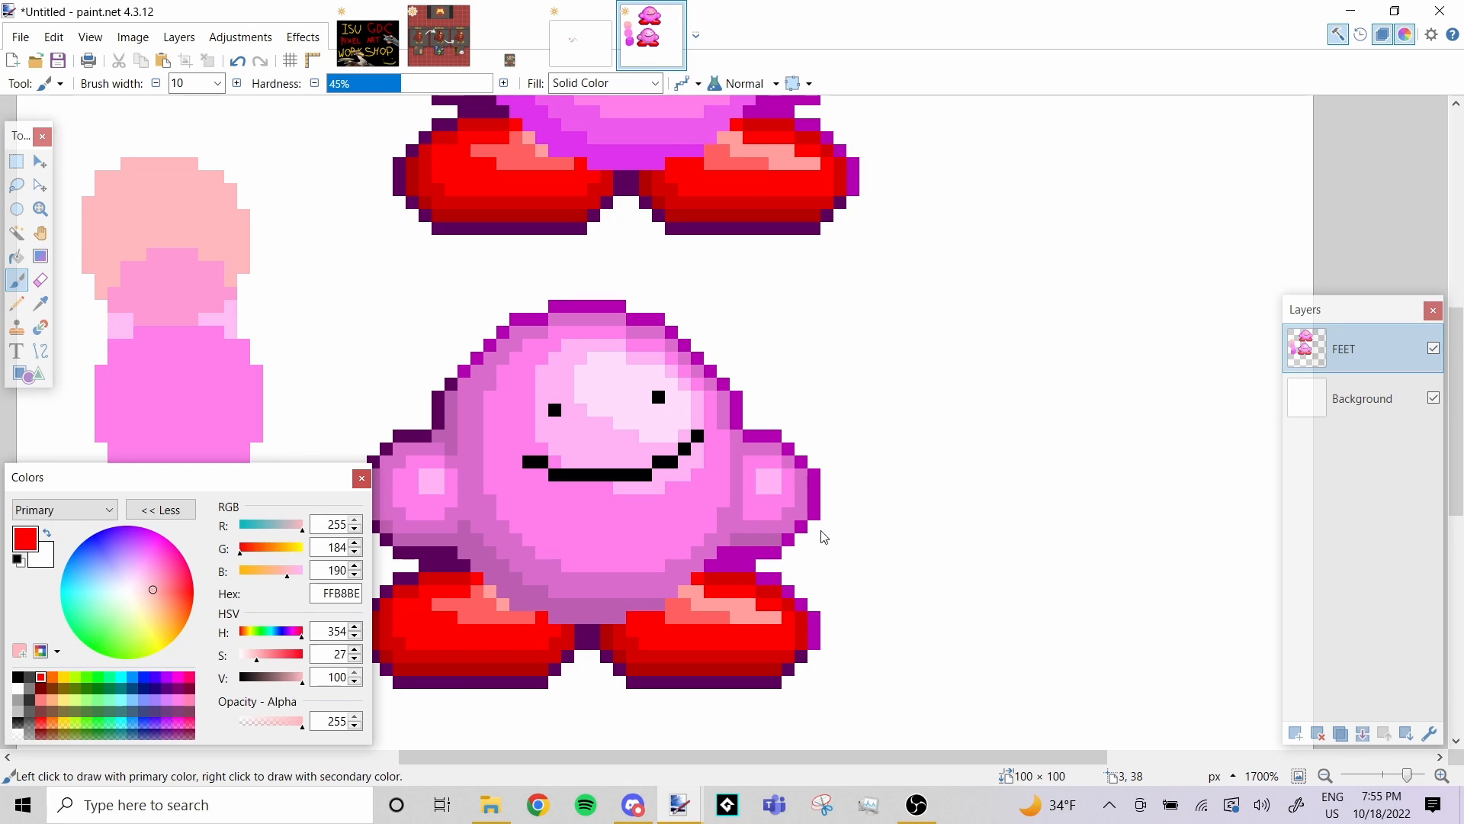
mouse_move(1150, 375)
mouse_down()
mouse_move(1175, 458)
mouse_move(1131, 383)
mouse_up()
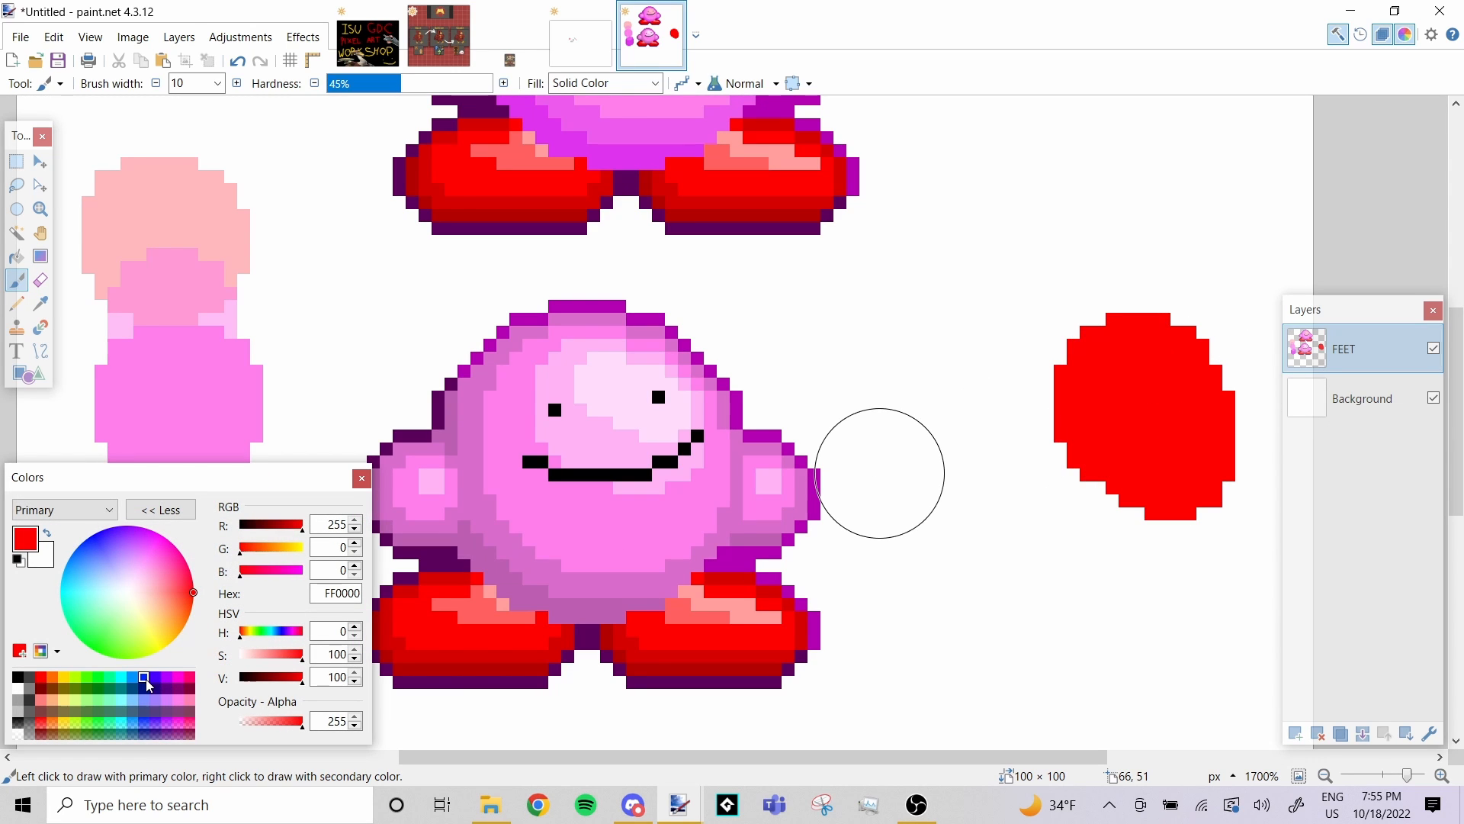
Try brushing blue 0026FF at opacity 116 over the red blob, and undo the stroke
click(146, 680)
drag(244, 722, 269, 722)
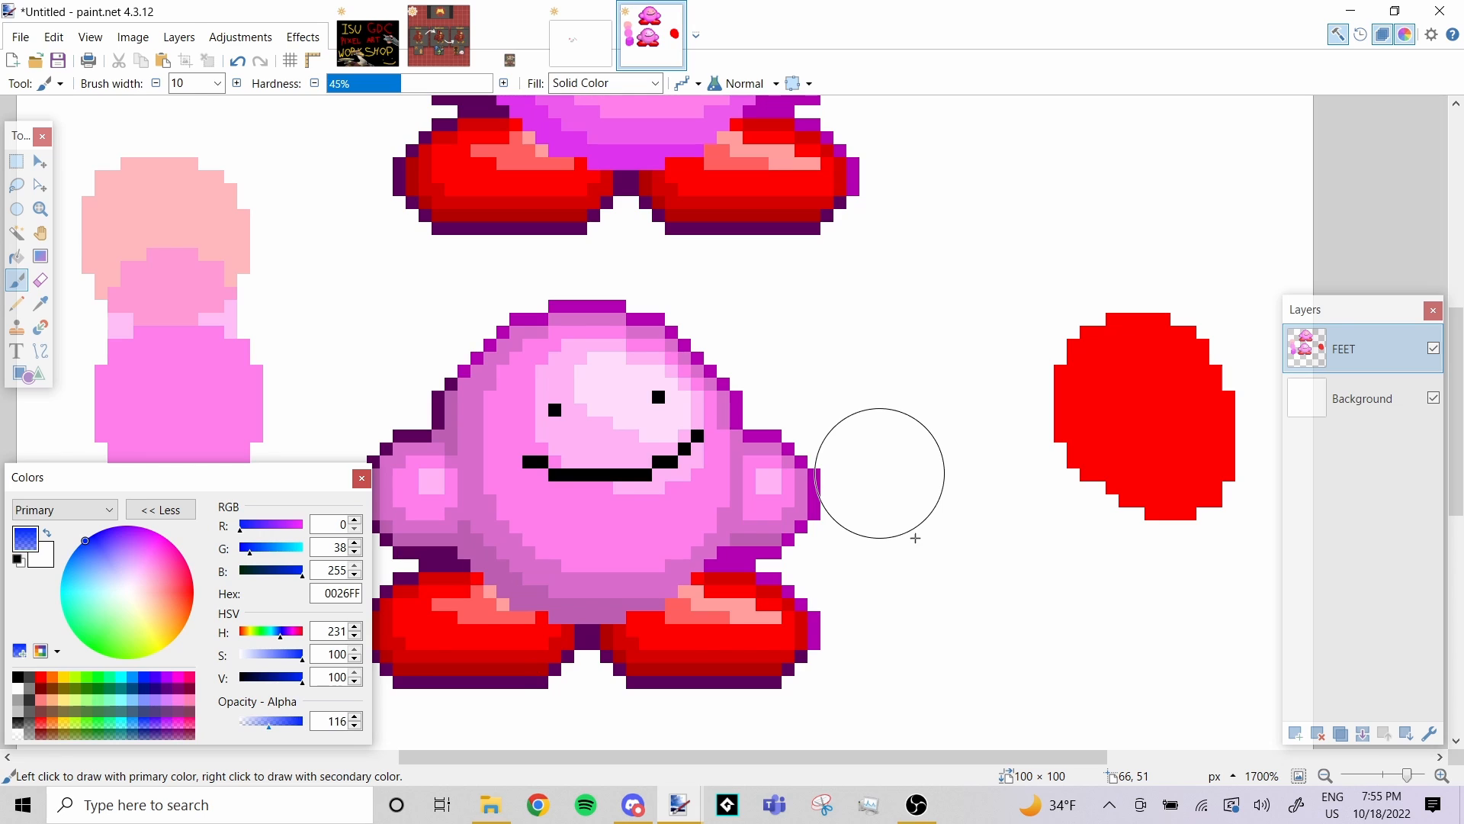
mouse_move(1121, 415)
mouse_down()
mouse_move(1100, 391)
mouse_move(1159, 410)
mouse_move(1082, 349)
mouse_move(1121, 369)
mouse_up()
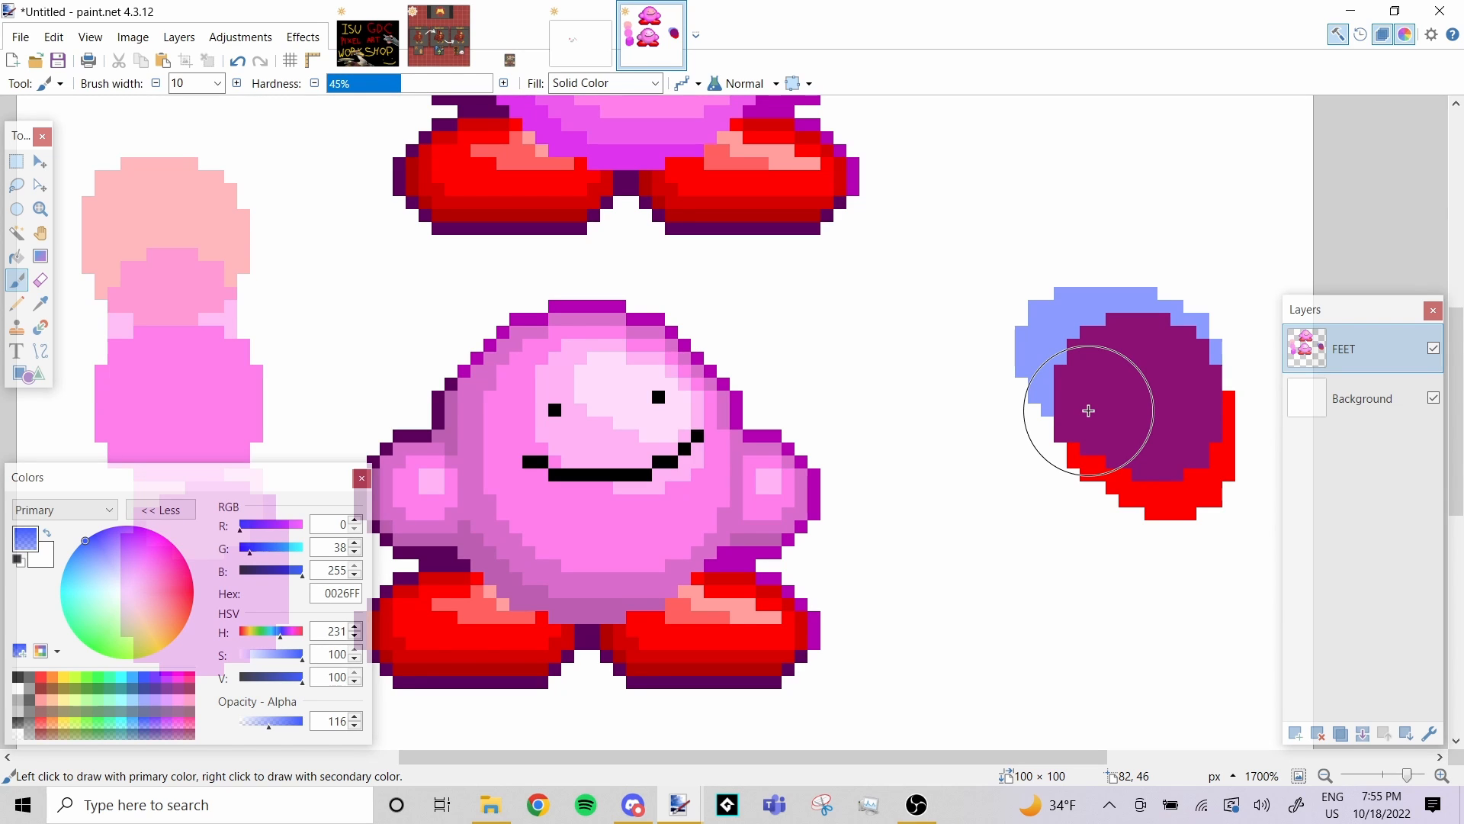
key(ctrl+z)
Sample FF0000 from the red blob and extend it upward and downward into a tall shape with the Paintbrush
scroll(973, 451, down, 3)
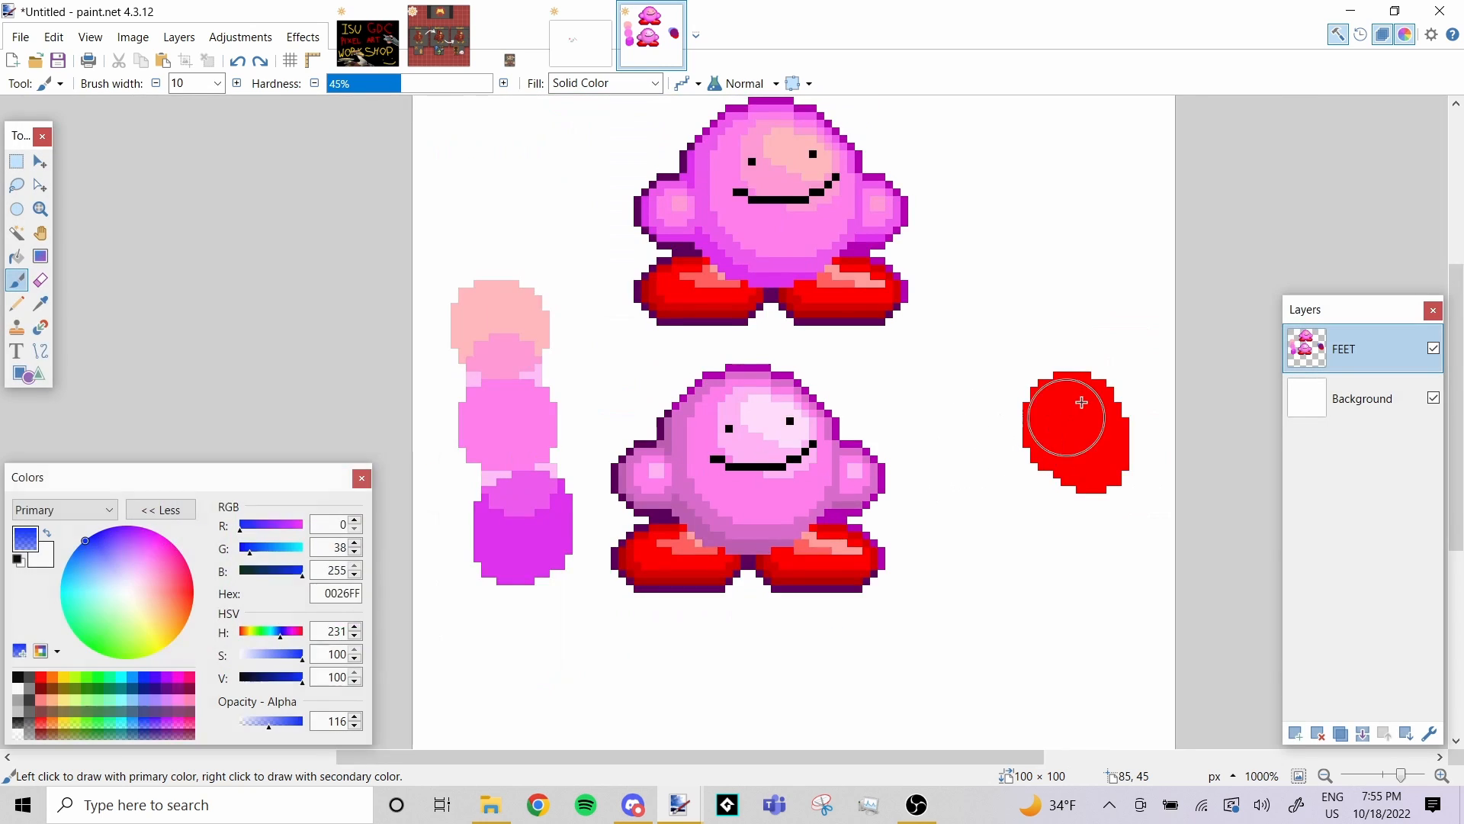
scroll(1081, 402, up, 1)
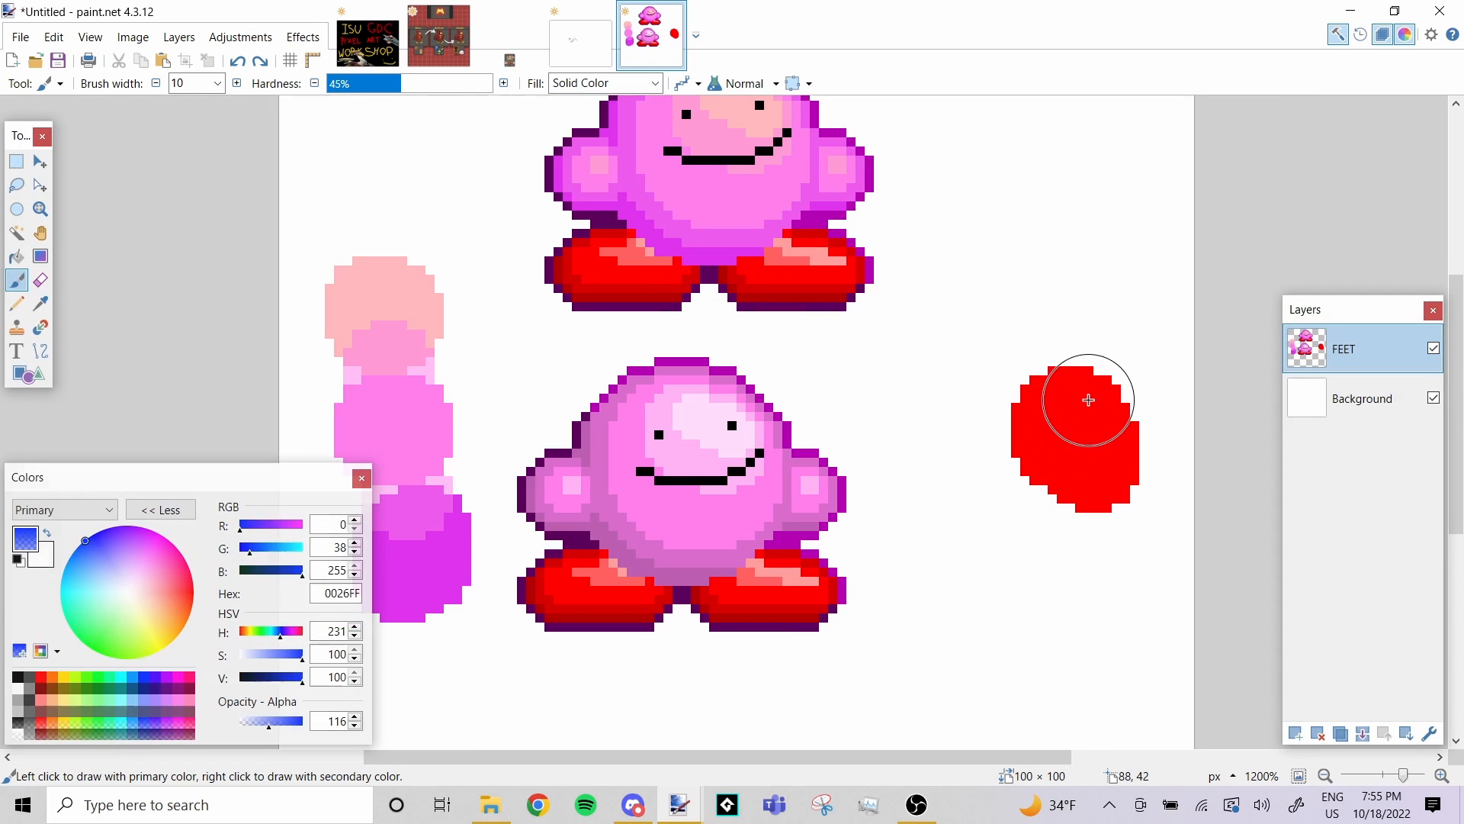
click(39, 307)
click(1090, 435)
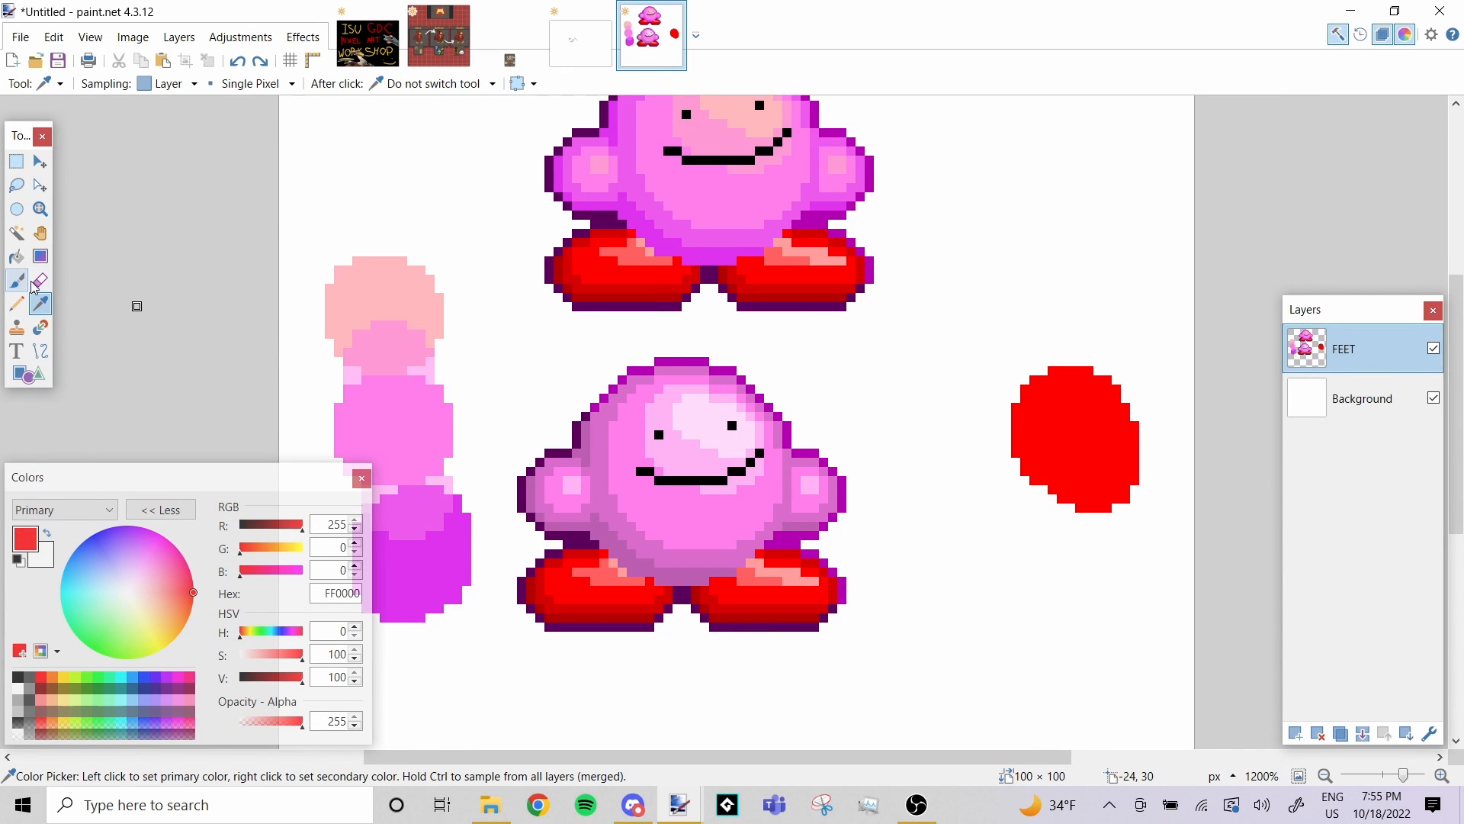
click(17, 281)
mouse_move(1049, 277)
mouse_down()
mouse_move(1071, 244)
mouse_move(1071, 340)
mouse_move(1037, 329)
mouse_move(1020, 297)
mouse_move(1067, 334)
mouse_move(1090, 632)
mouse_move(1021, 492)
mouse_move(1070, 408)
mouse_move(1126, 437)
mouse_move(1089, 546)
mouse_up()
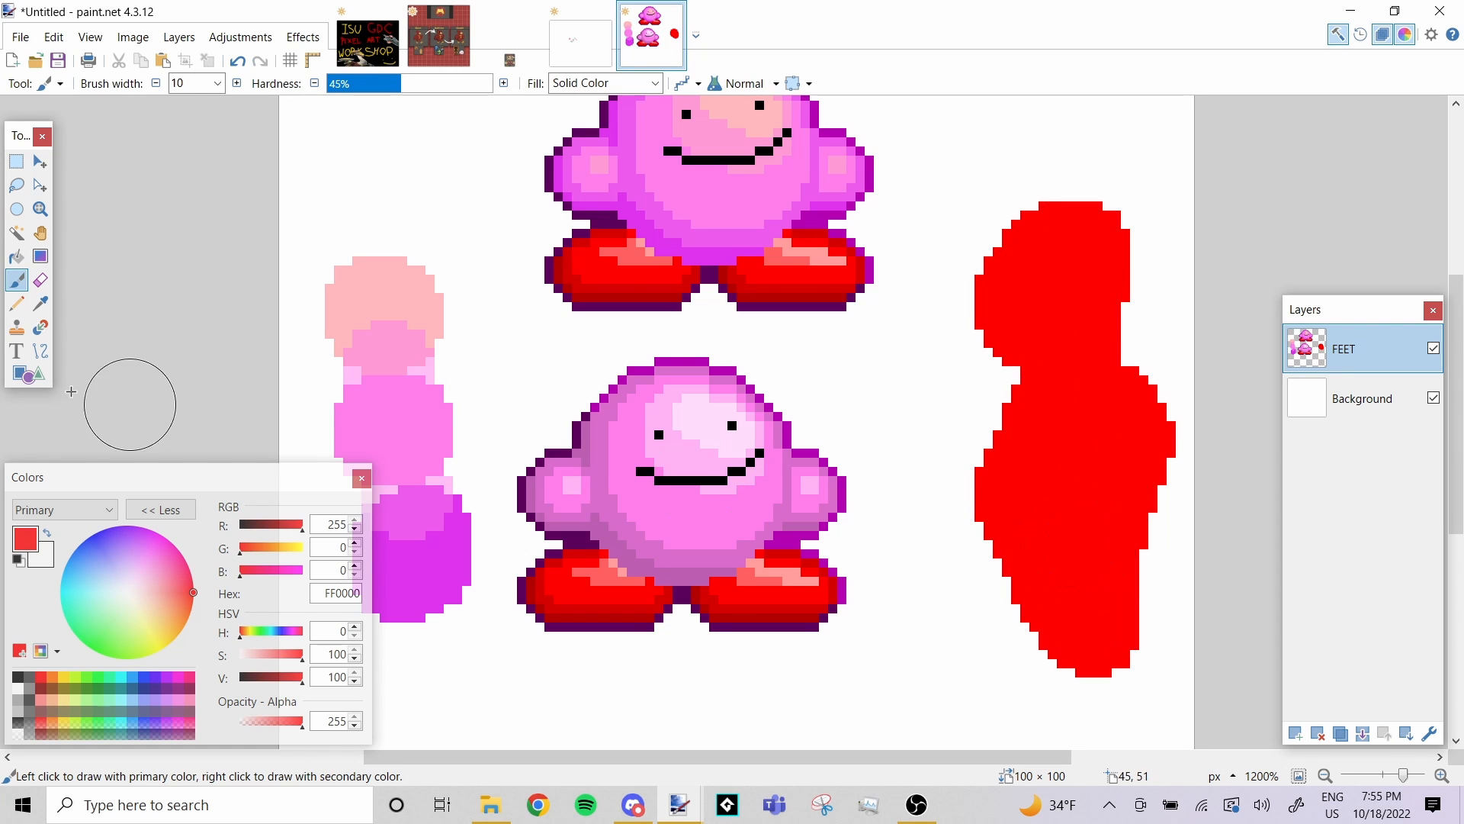
click(16, 302)
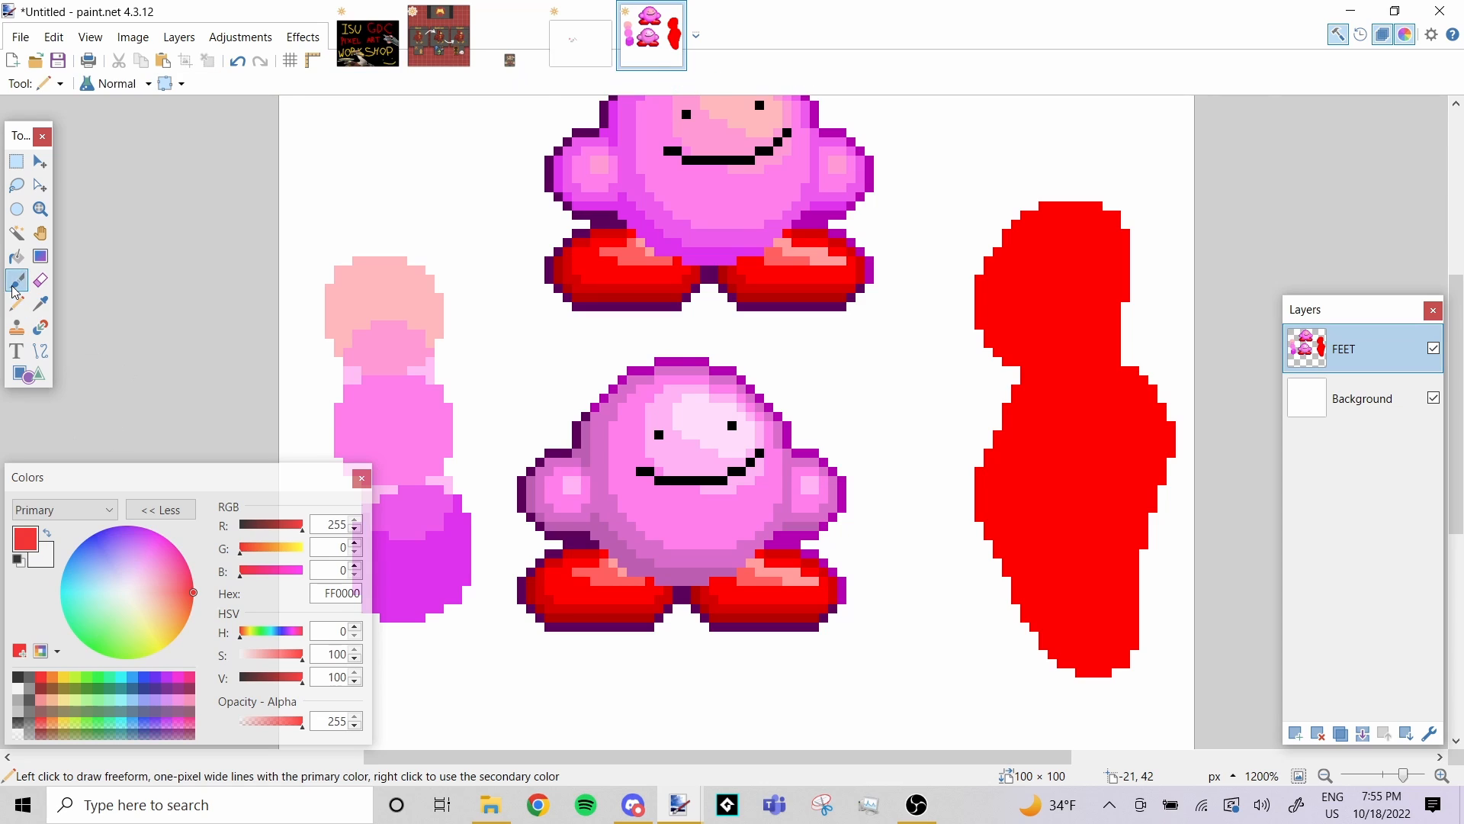
click(15, 283)
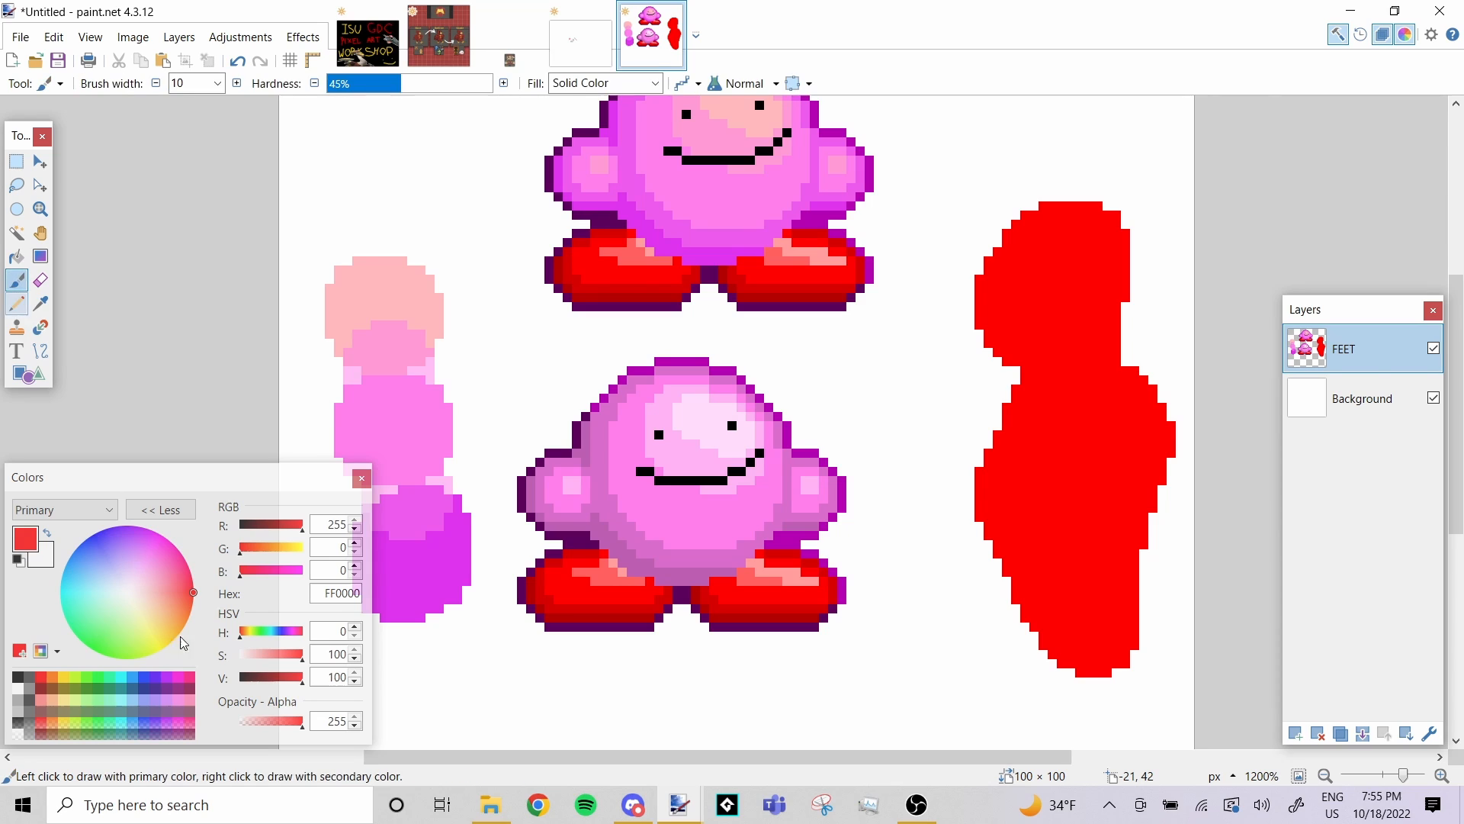
Brush yellow FFD800 at opacity 128 over the lower end of the red shape to mix an orange patch
click(51, 676)
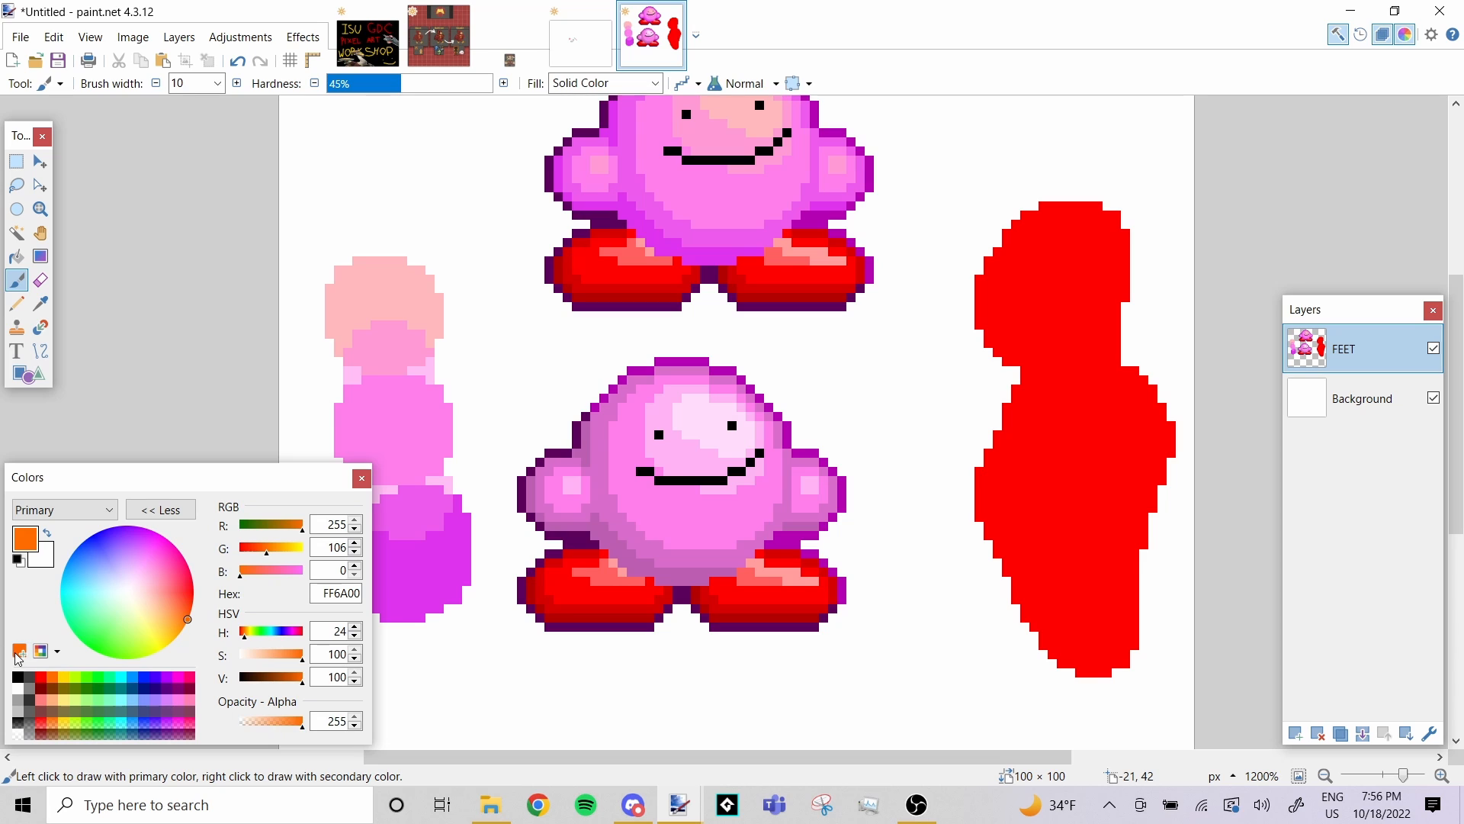
click(63, 677)
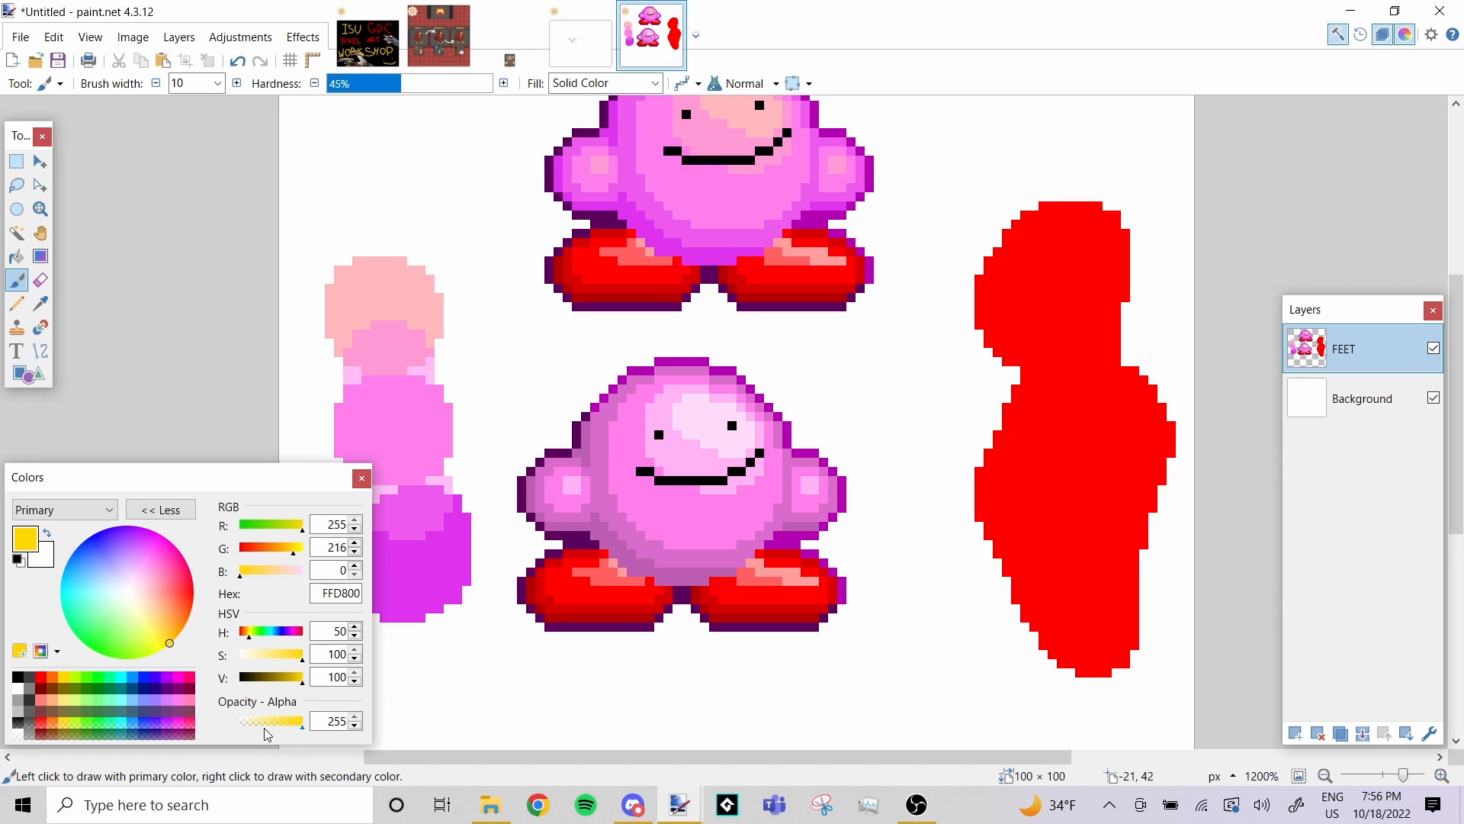
click(1076, 586)
mouse_move(1076, 585)
mouse_down()
mouse_move(1079, 538)
mouse_move(1075, 610)
mouse_move(1086, 604)
mouse_up()
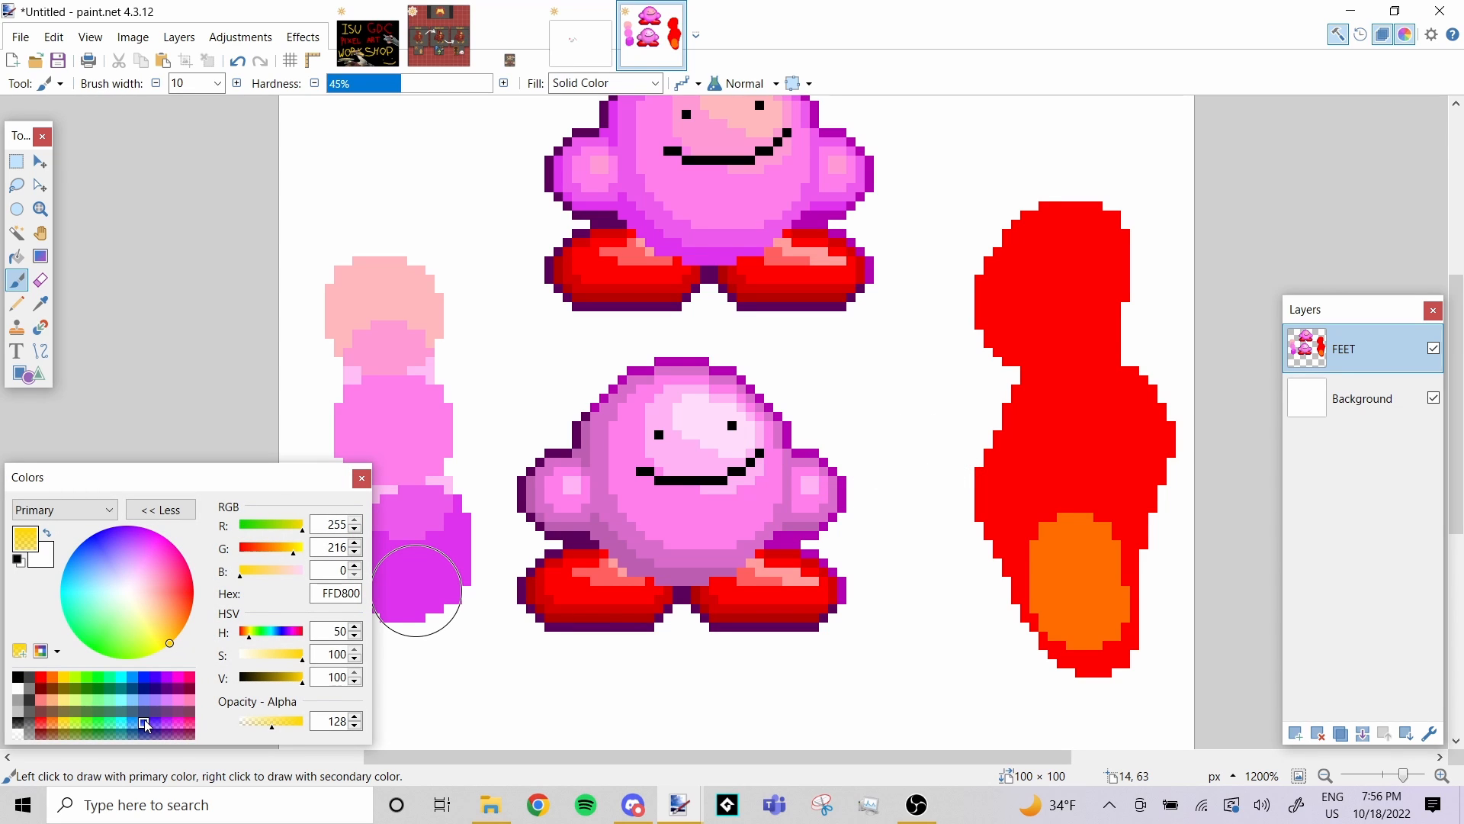
Brush blue 0026FF at opacity 116 over the upper part of the red shape to mix a purple patch
click(149, 681)
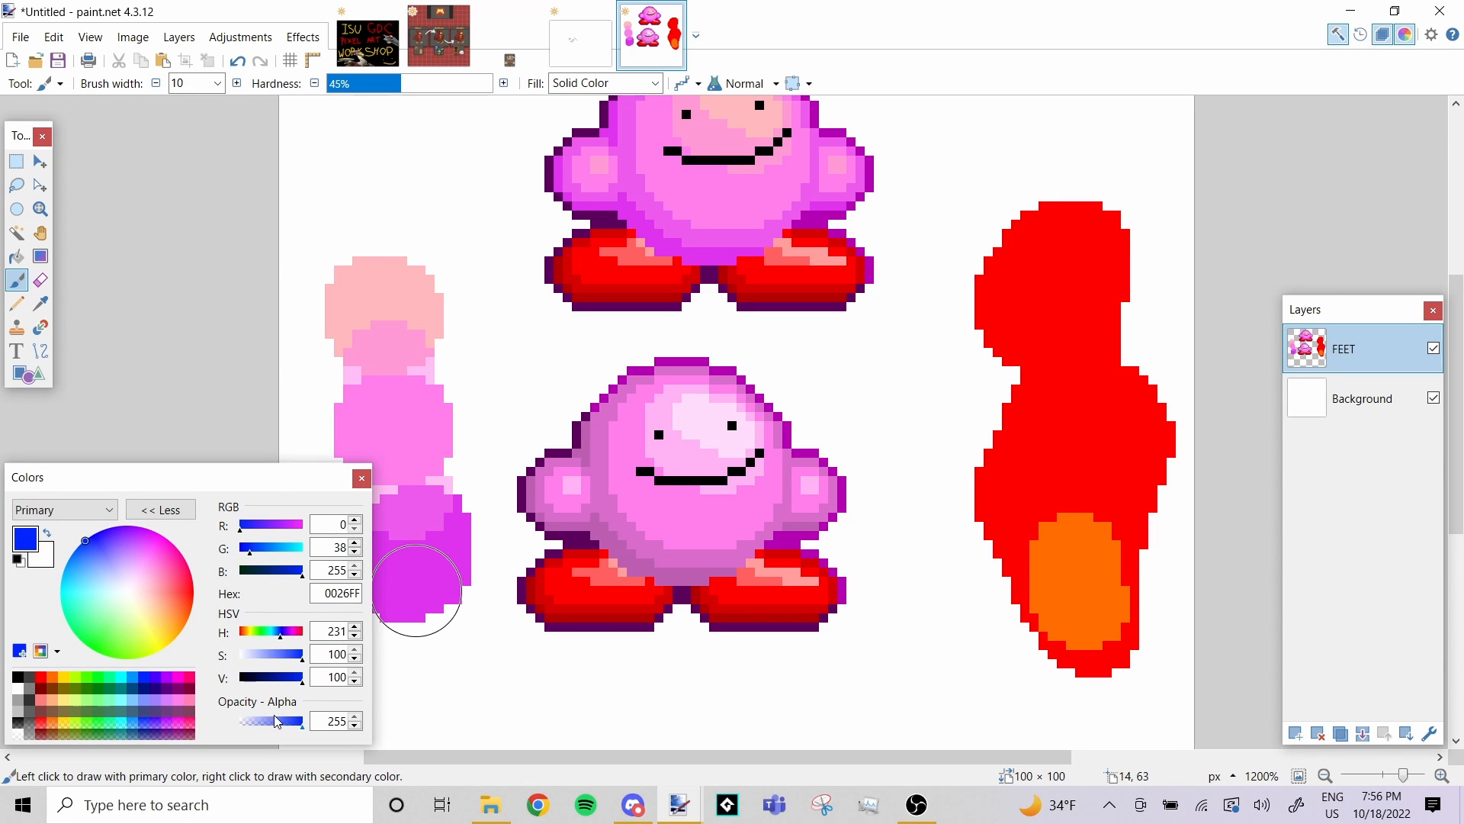
drag(273, 720, 267, 721)
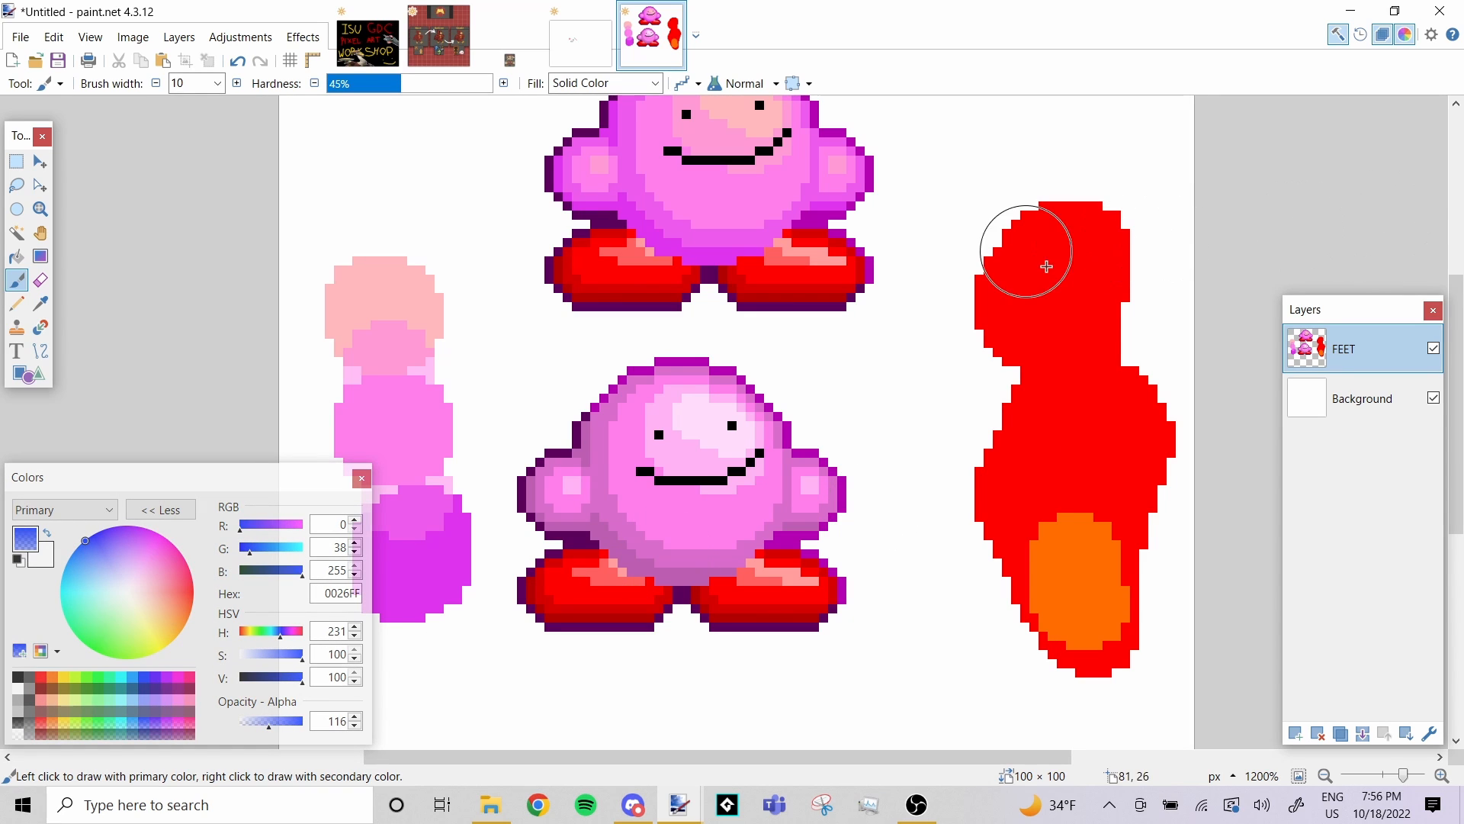
mouse_move(1056, 280)
mouse_down()
mouse_move(1059, 262)
mouse_move(1059, 337)
mouse_up()
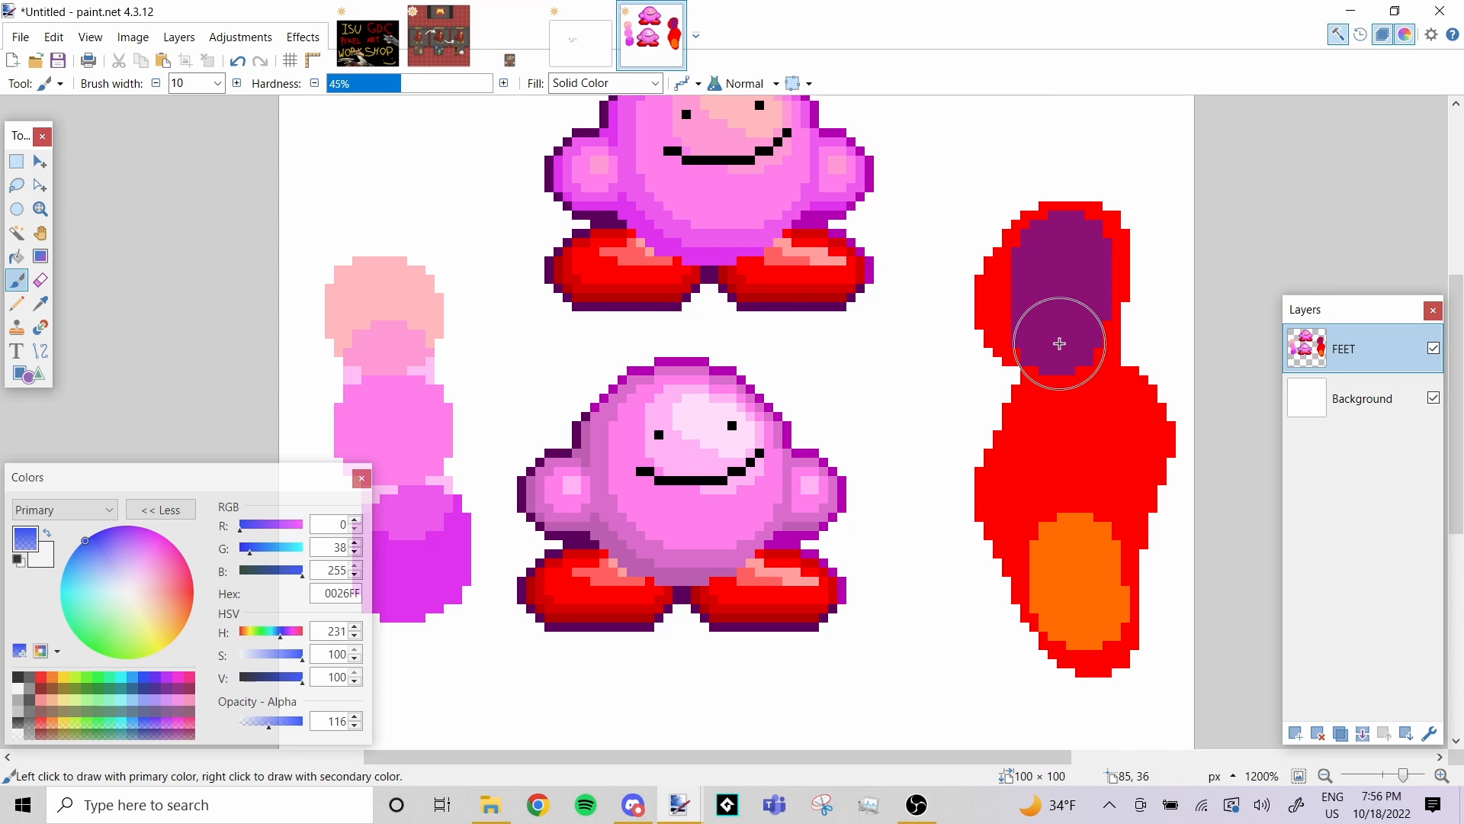
Sample FF0000 from the red shape and dab it at opacity 131 over the purple patch's lower end and the orange patch's upper end
click(40, 303)
click(1089, 462)
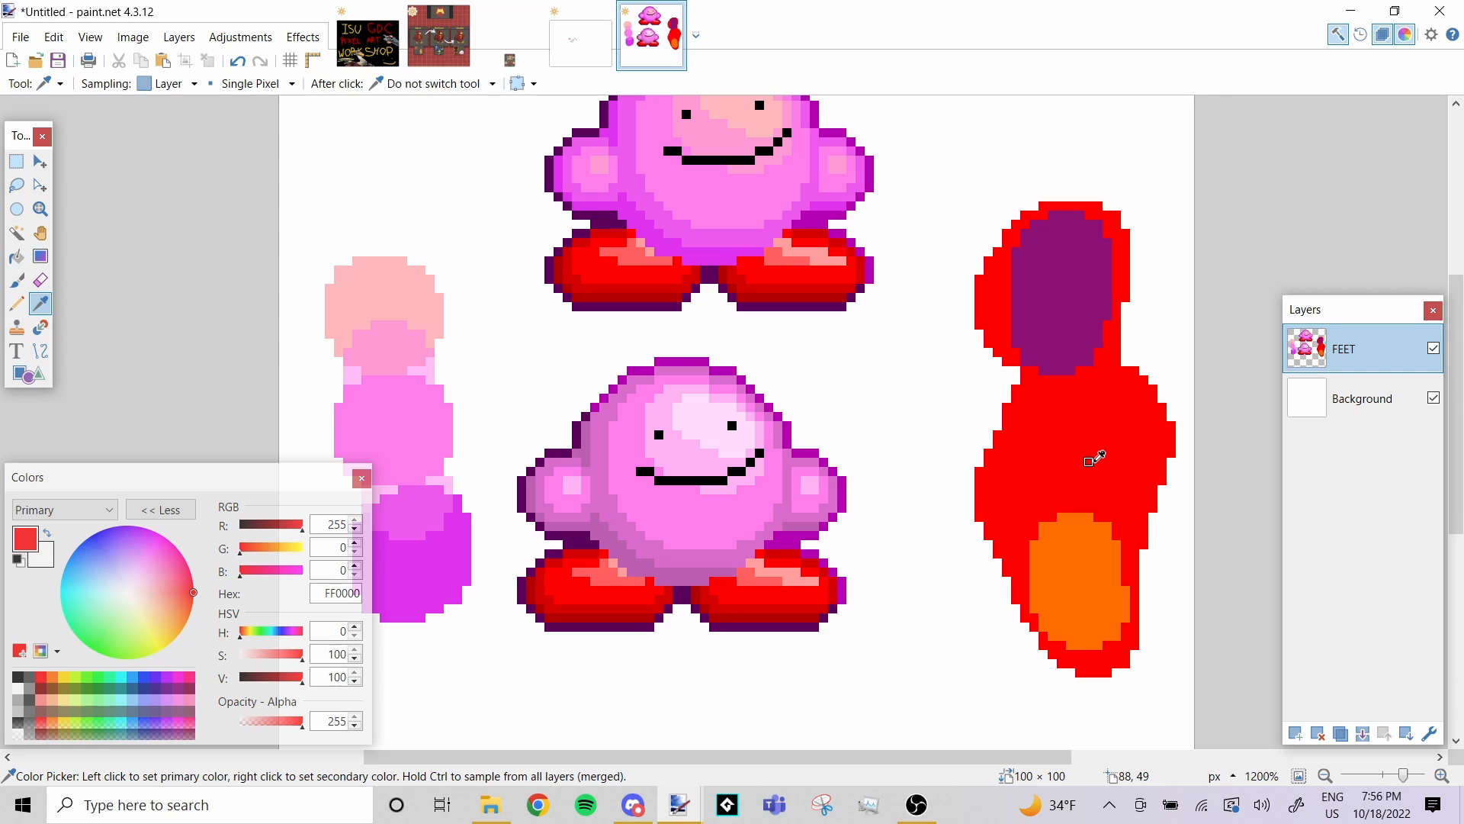
click(16, 279)
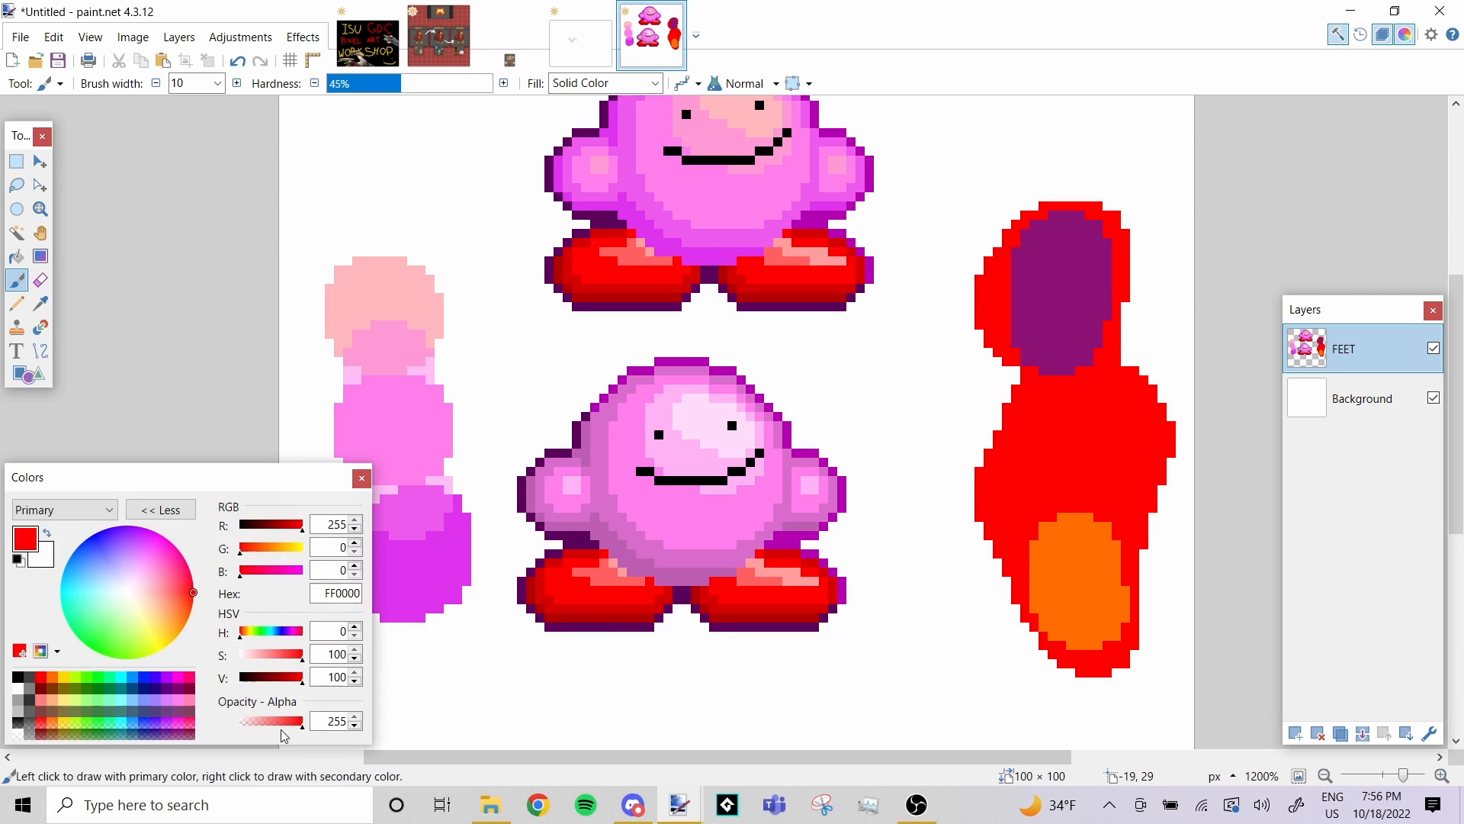
click(273, 720)
drag(272, 721, 268, 720)
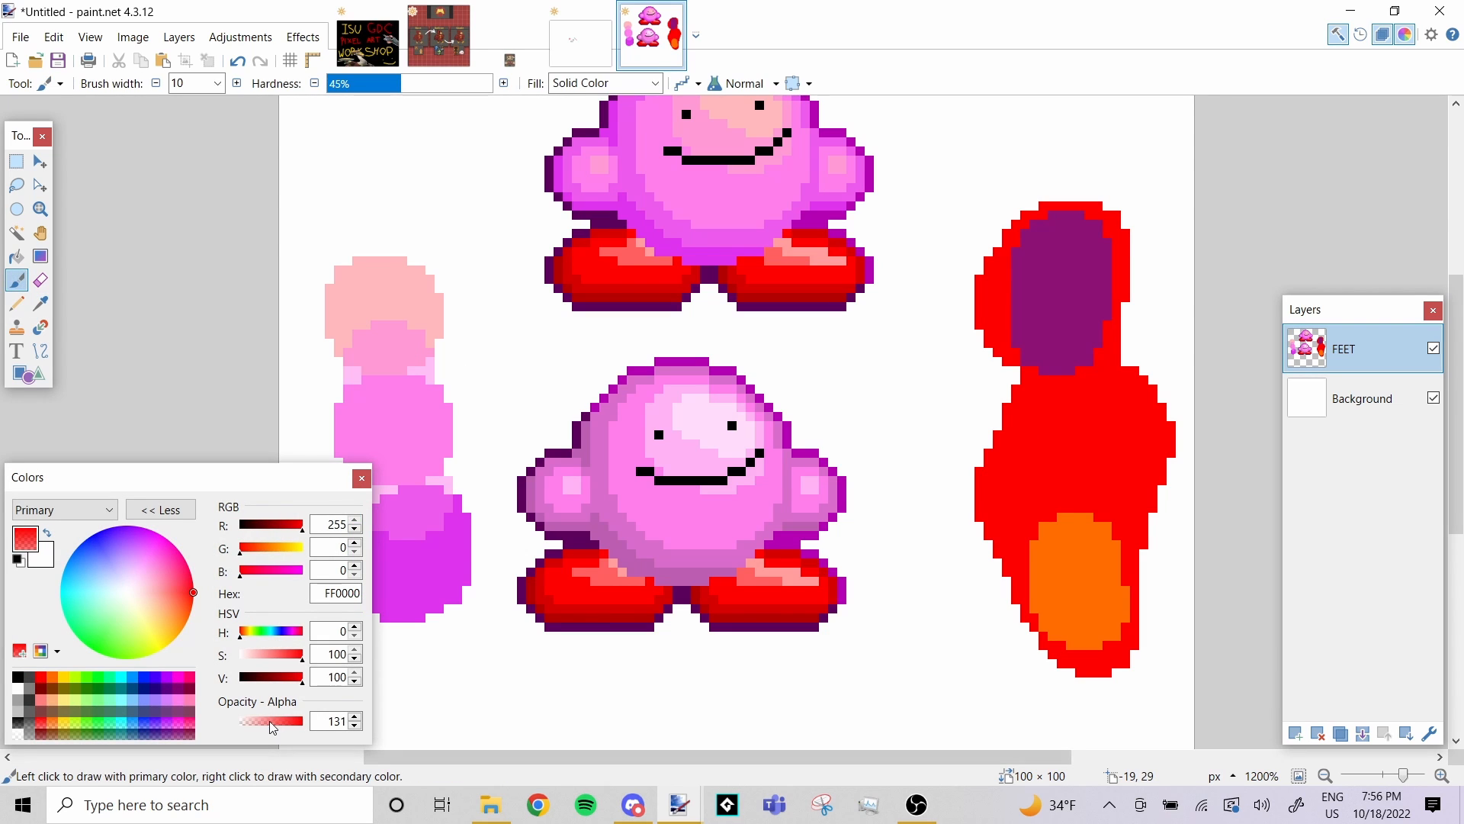
click(1062, 339)
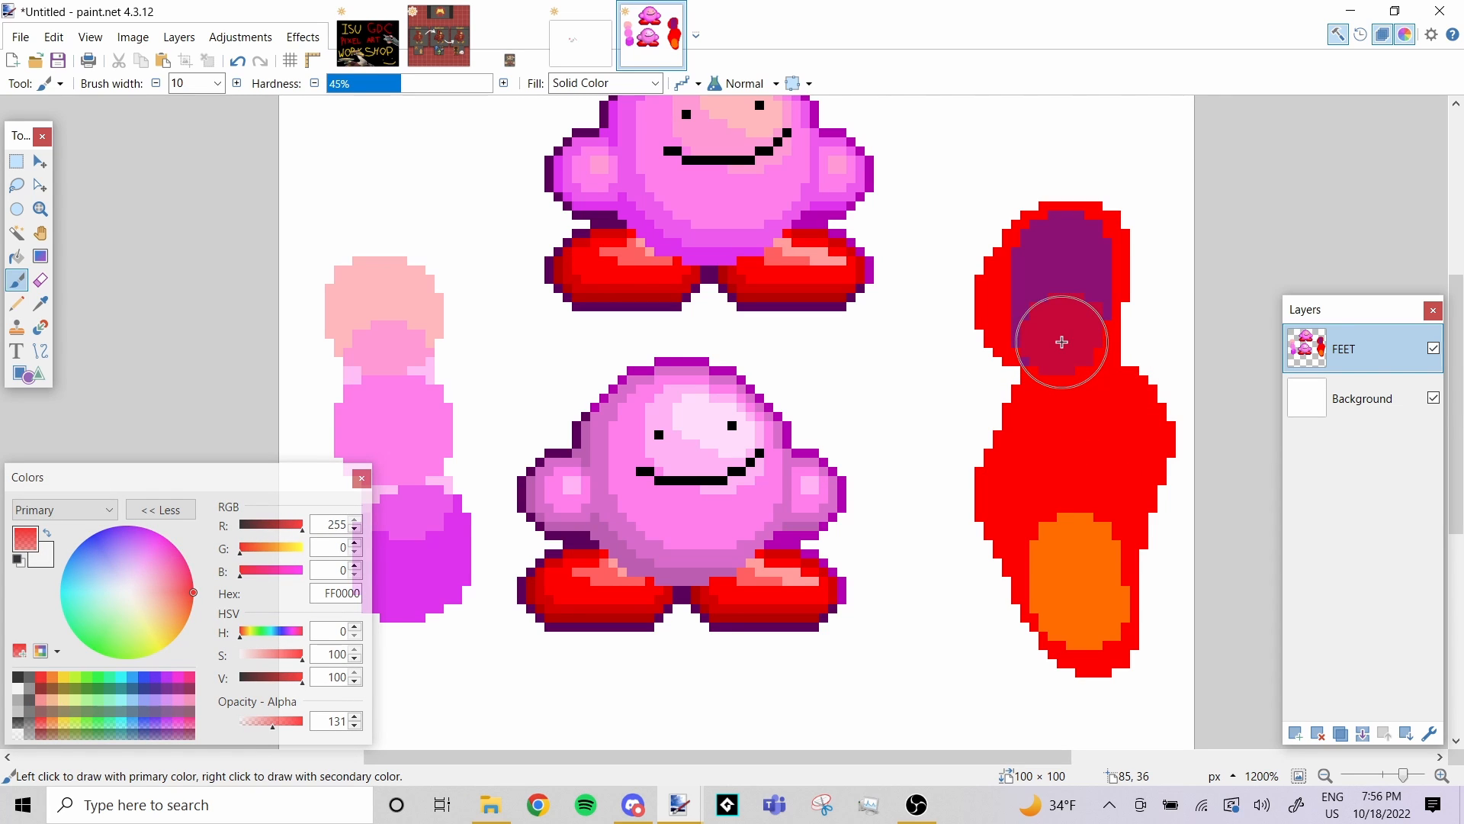
click(1072, 535)
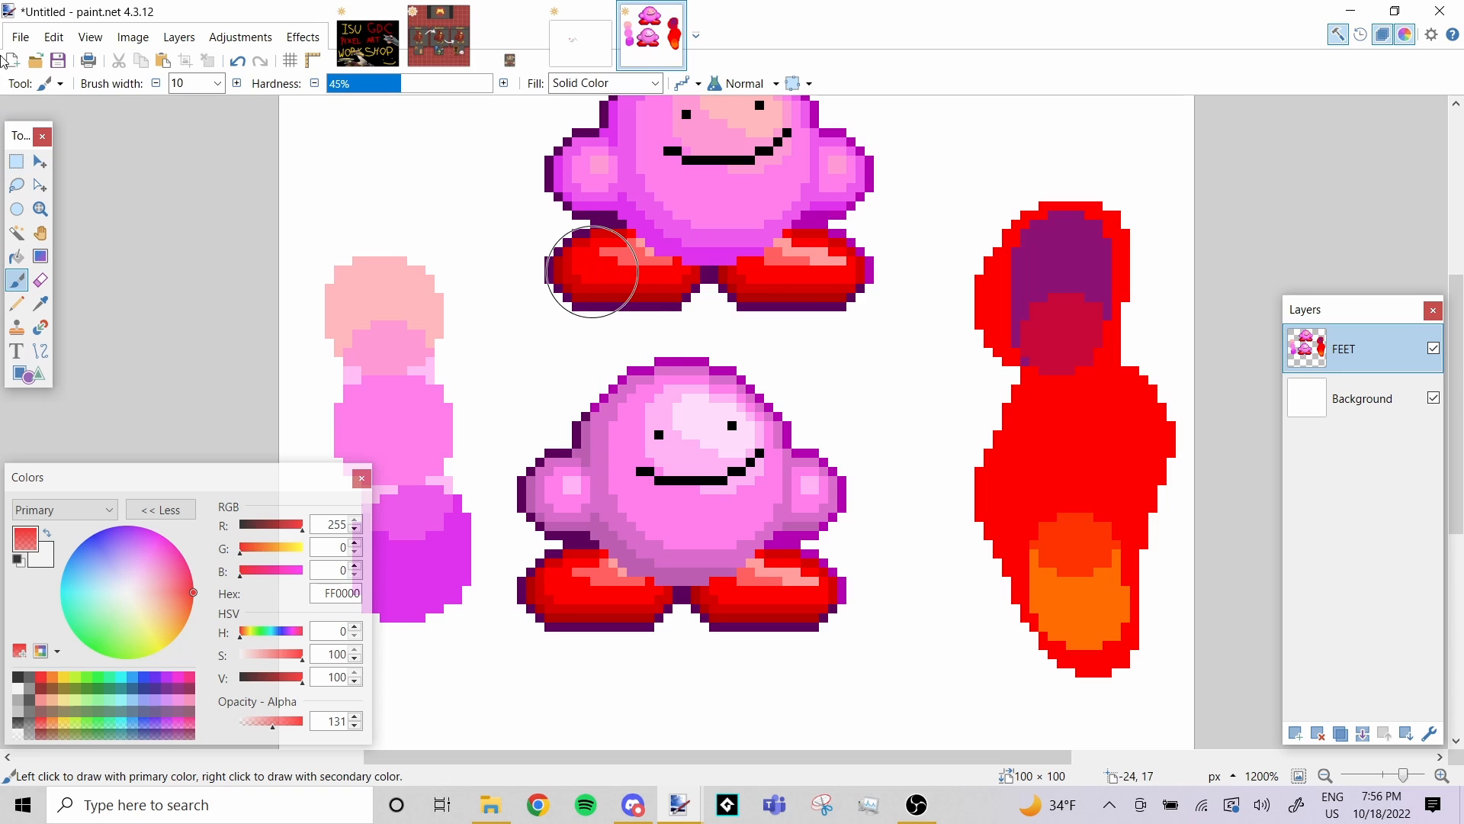
Select a 42 × 15 area around the upper character's feet and fill their darkest red shading with purple 8B1174 sampled from the mix
click(17, 158)
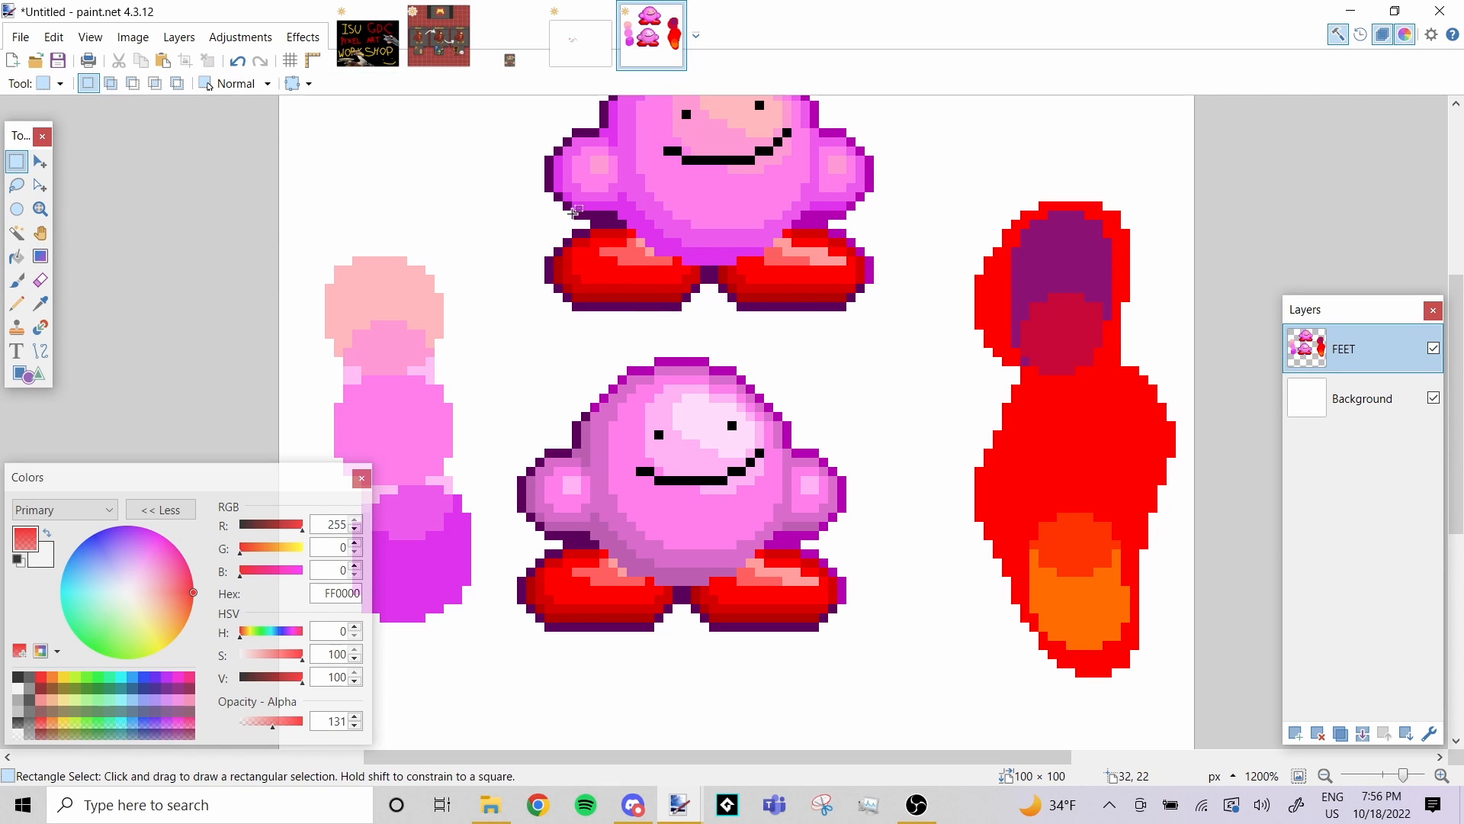
drag(501, 192, 882, 323)
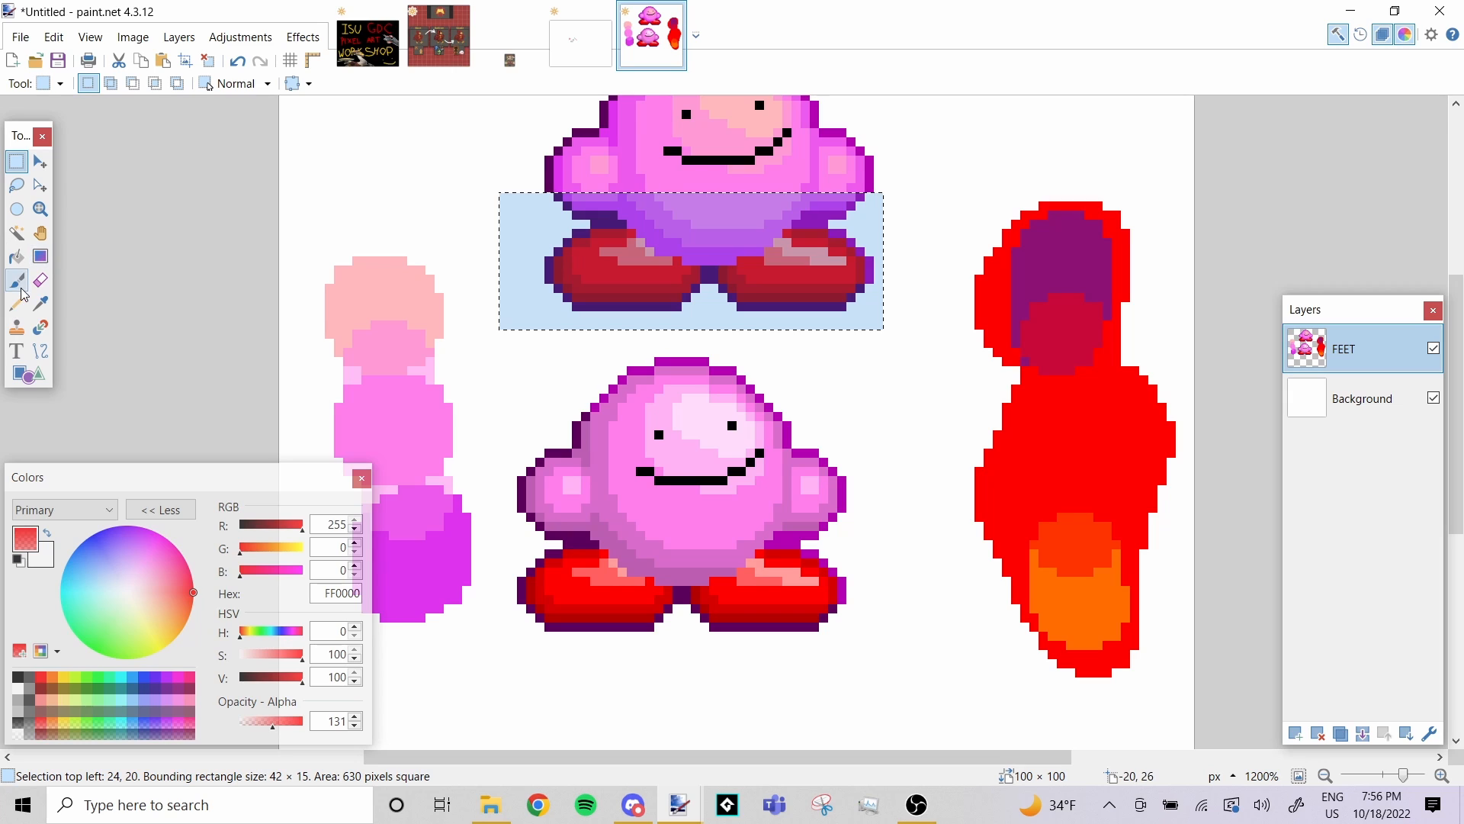
click(40, 304)
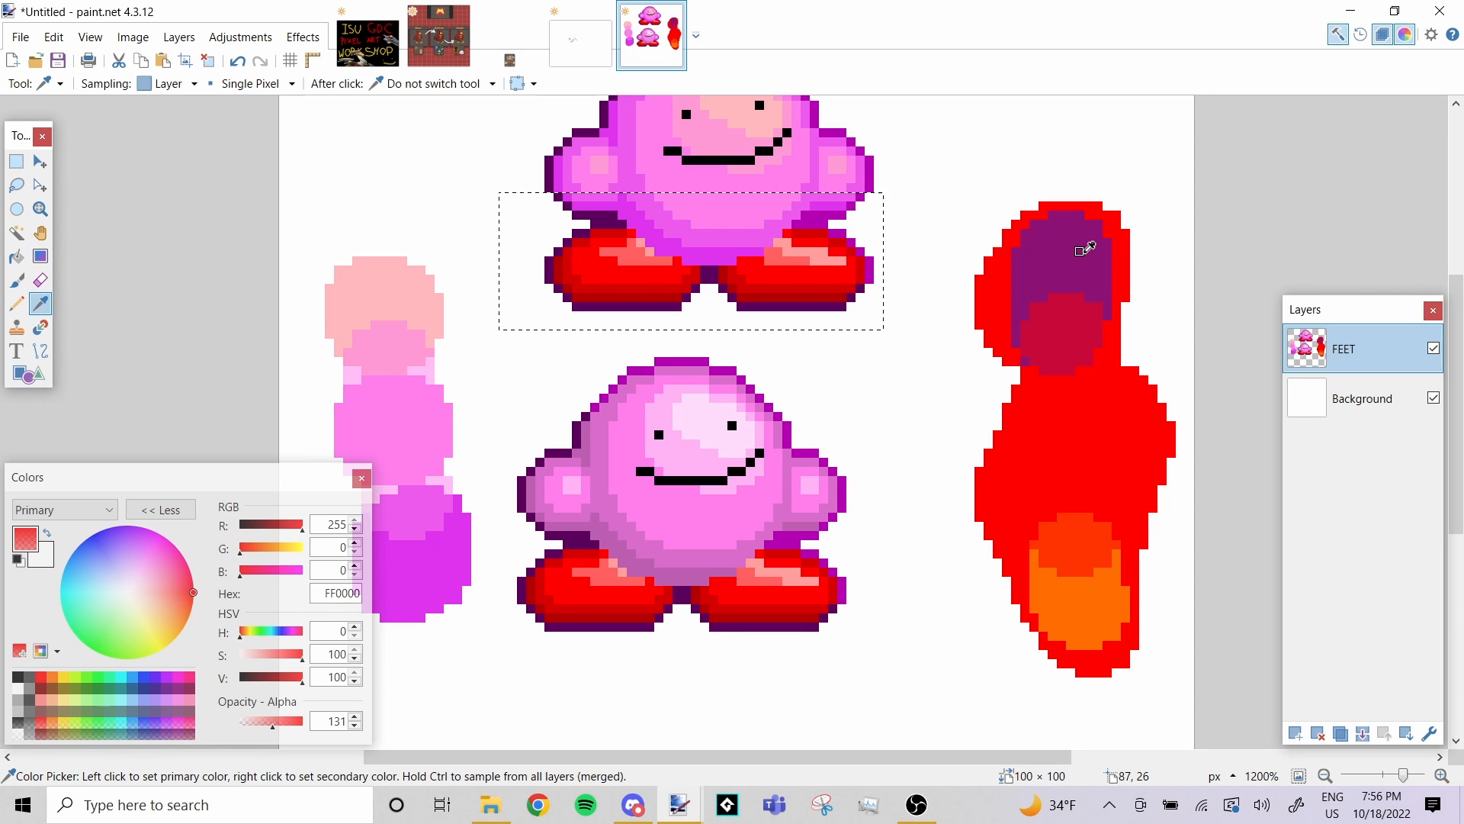
click(1081, 251)
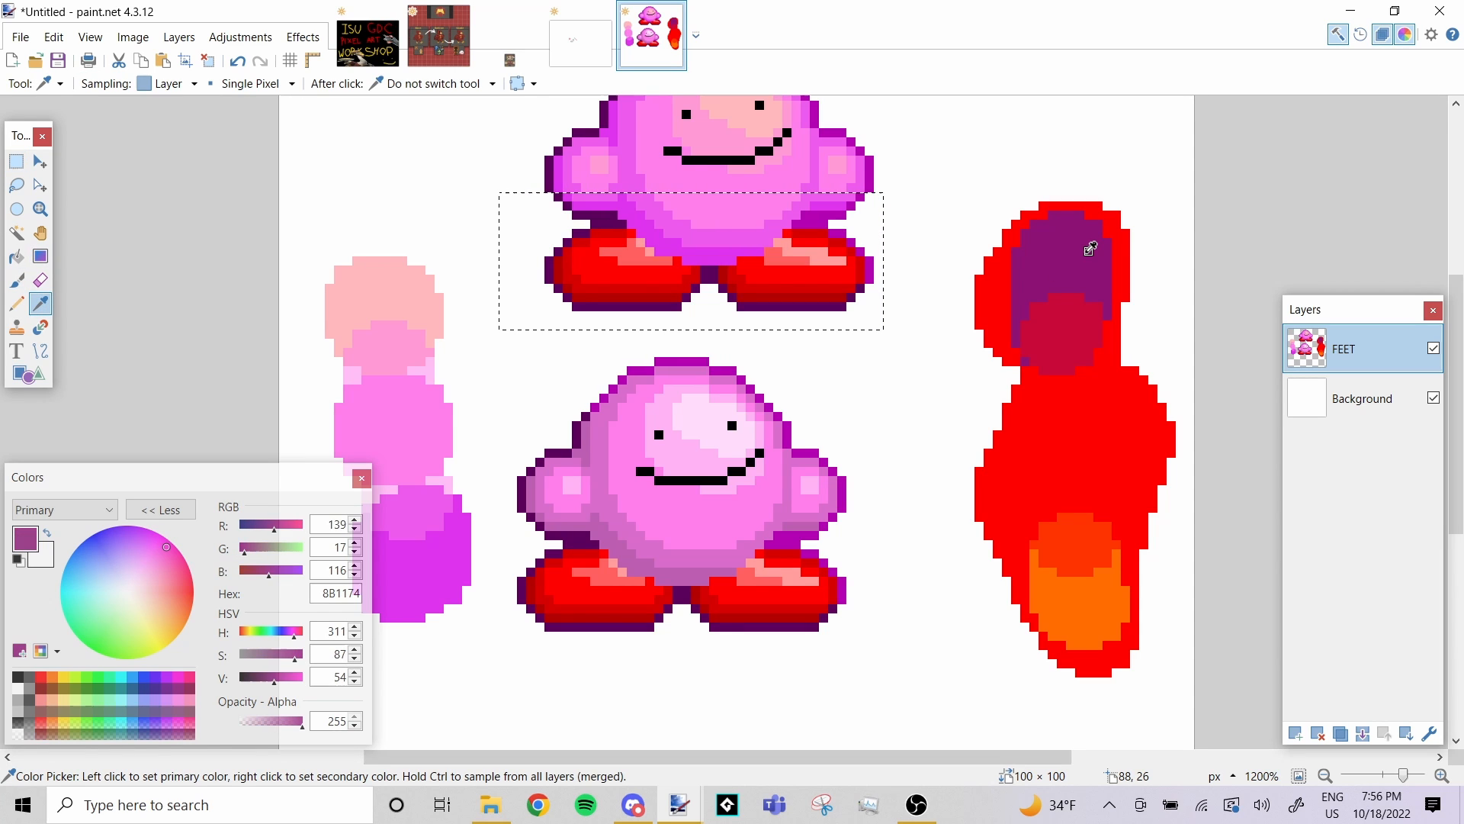
click(16, 257)
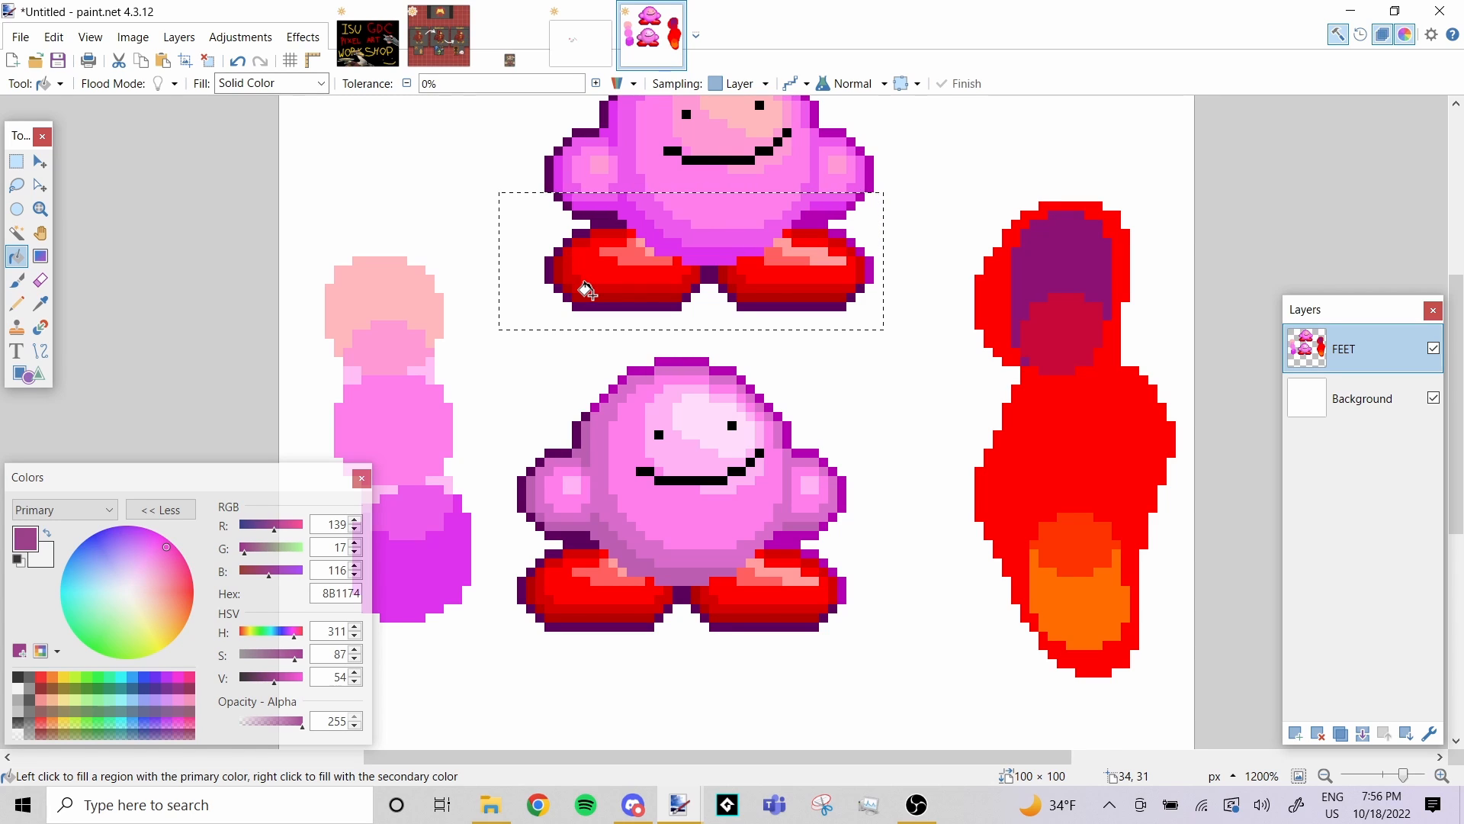
Sample crimson C60838 from the red-purple mix and fill the feet's mid-dark shading with it
click(41, 303)
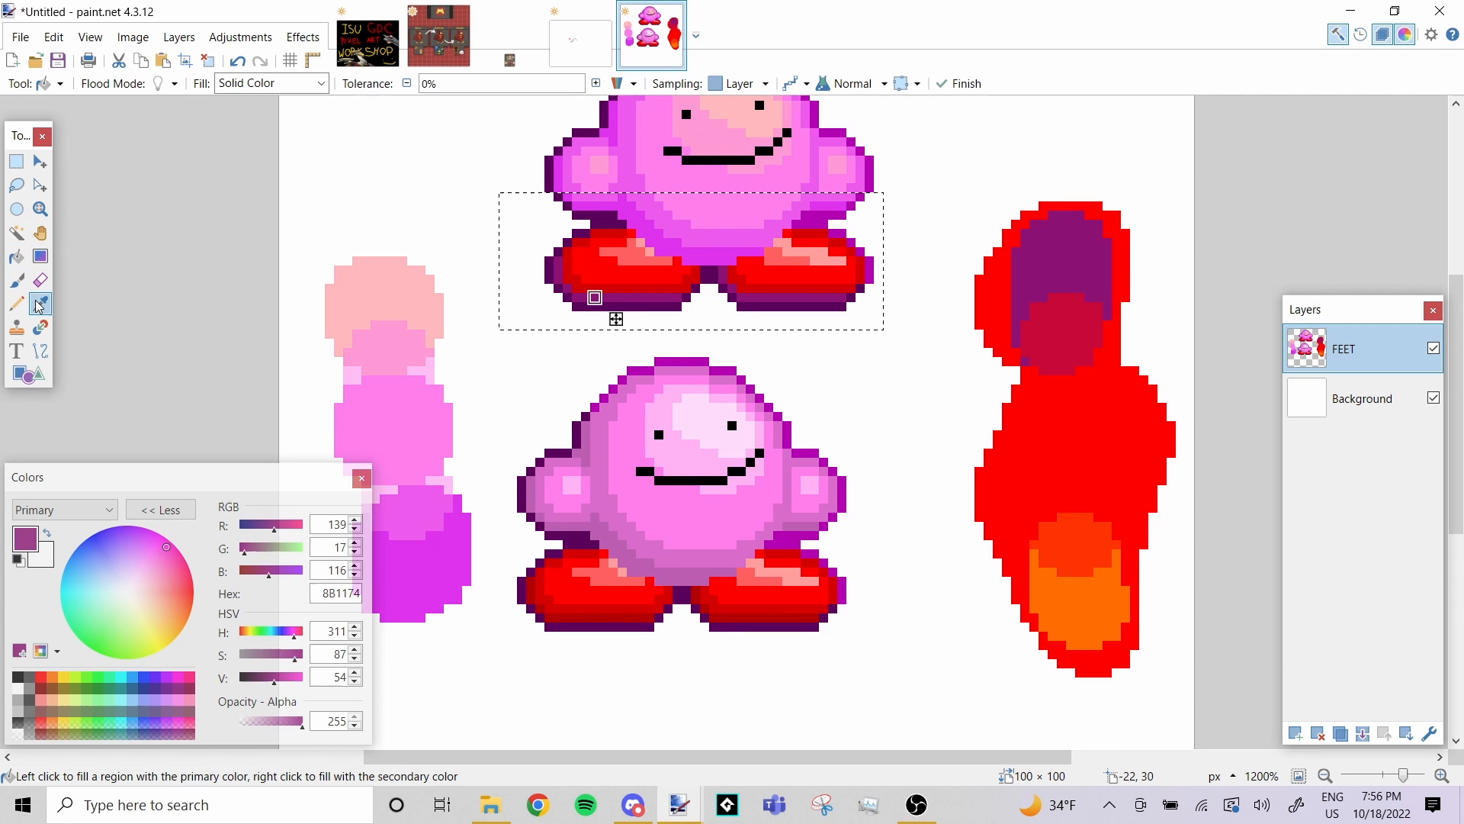
click(1072, 328)
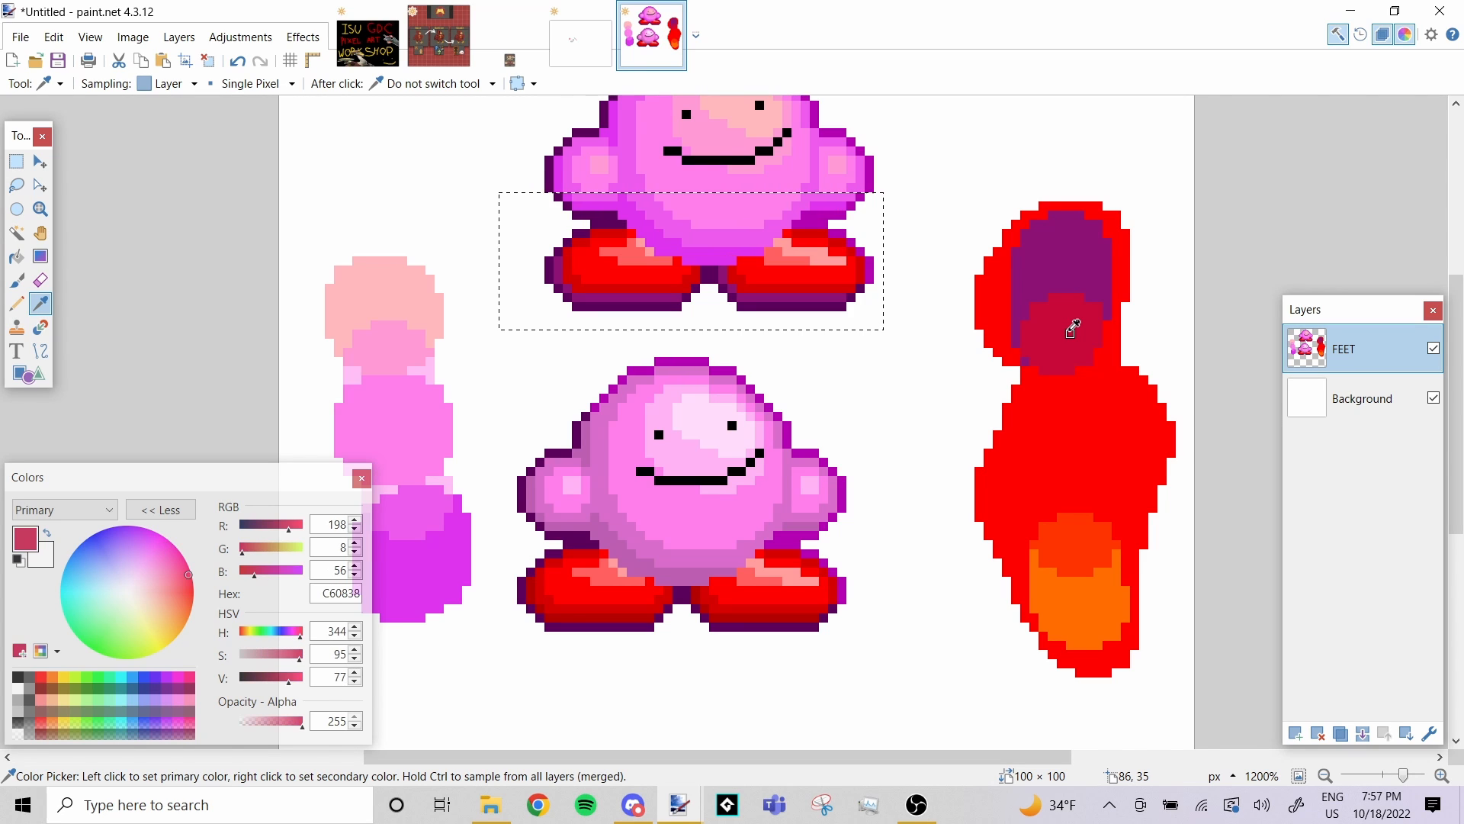
click(16, 256)
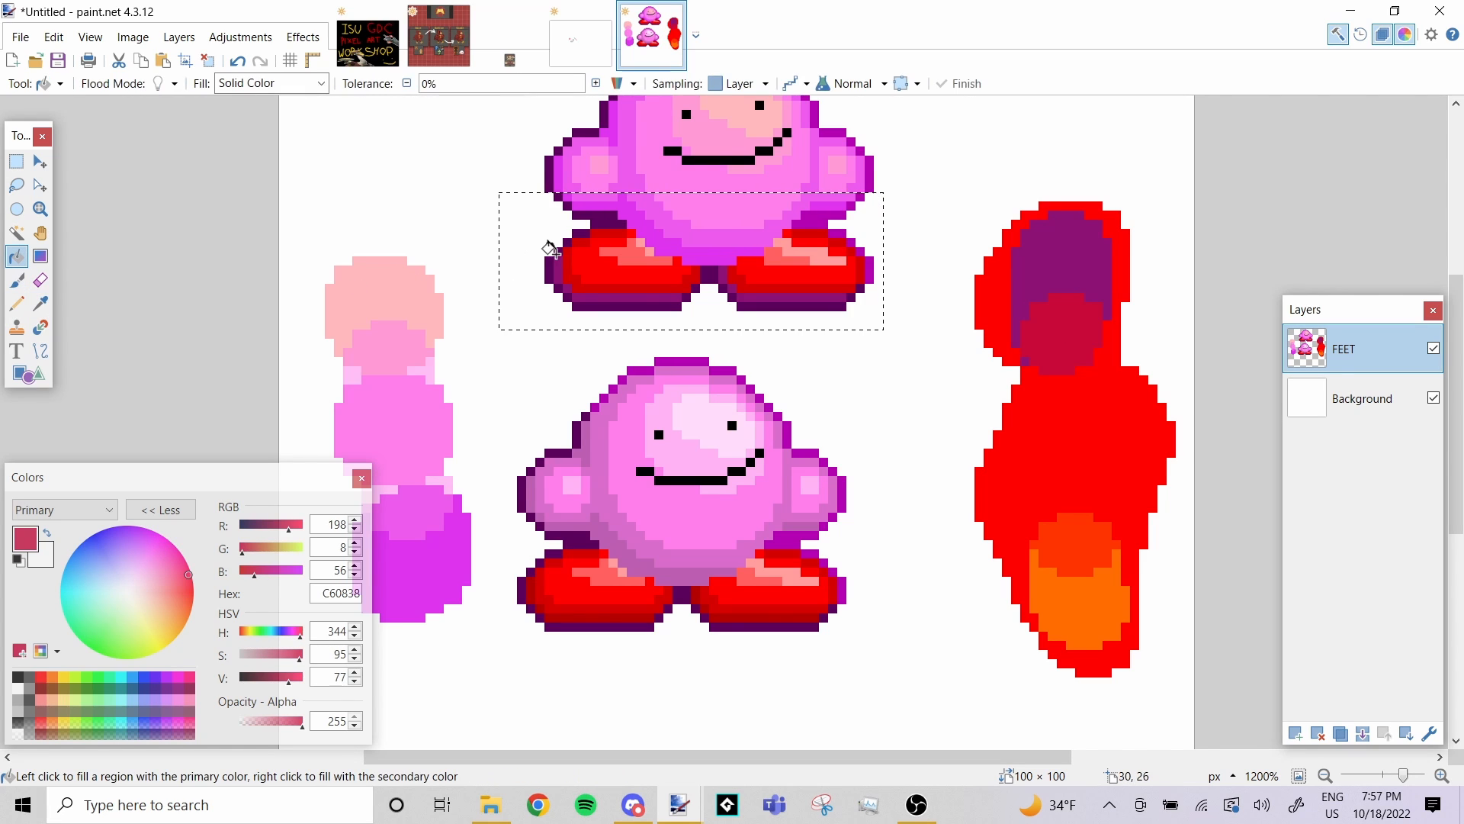
click(568, 261)
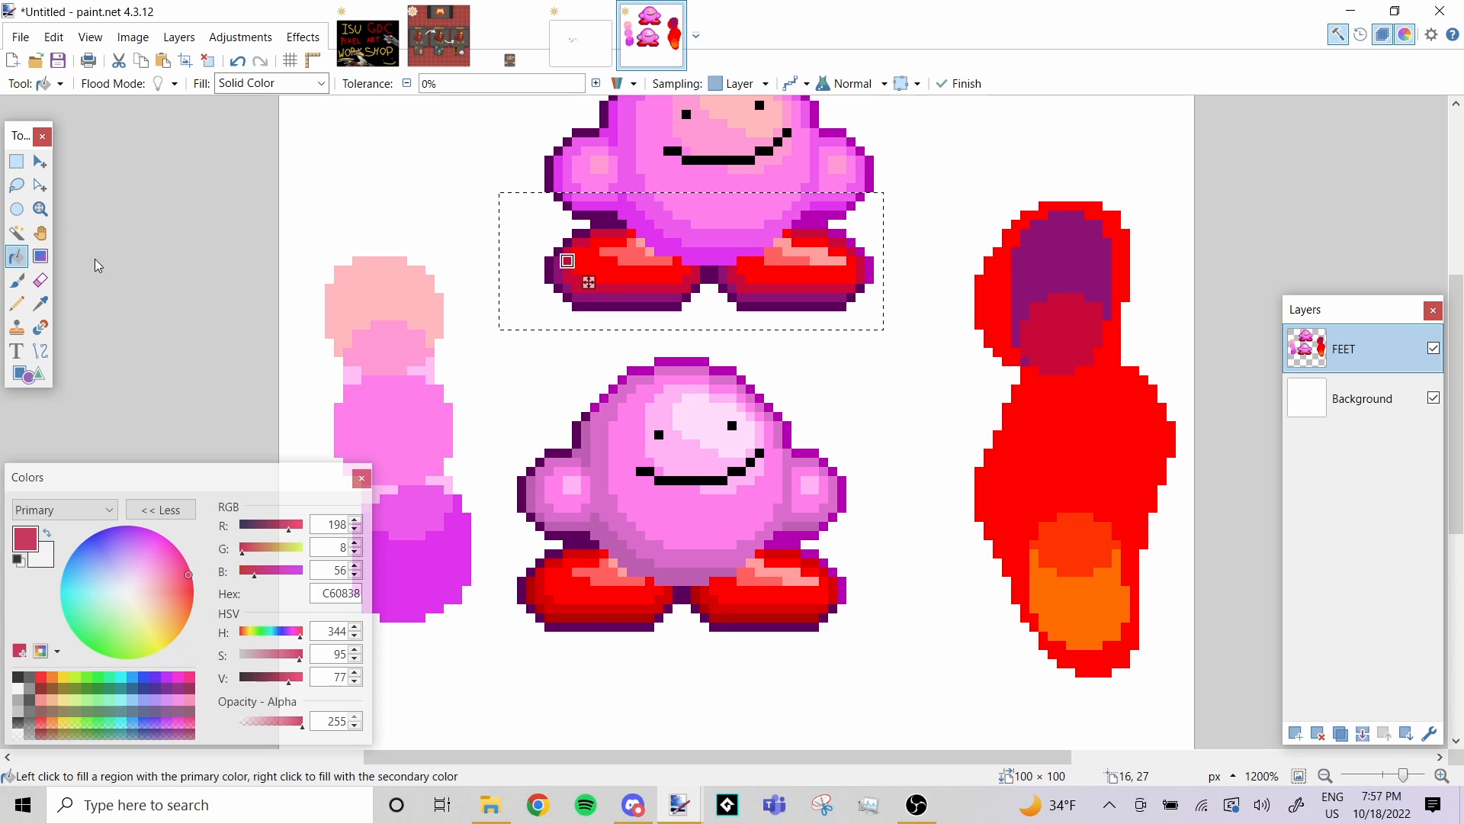
Sample FF3400 from the red-orange mix and fill the darker highlight shade on the feet with it
click(40, 303)
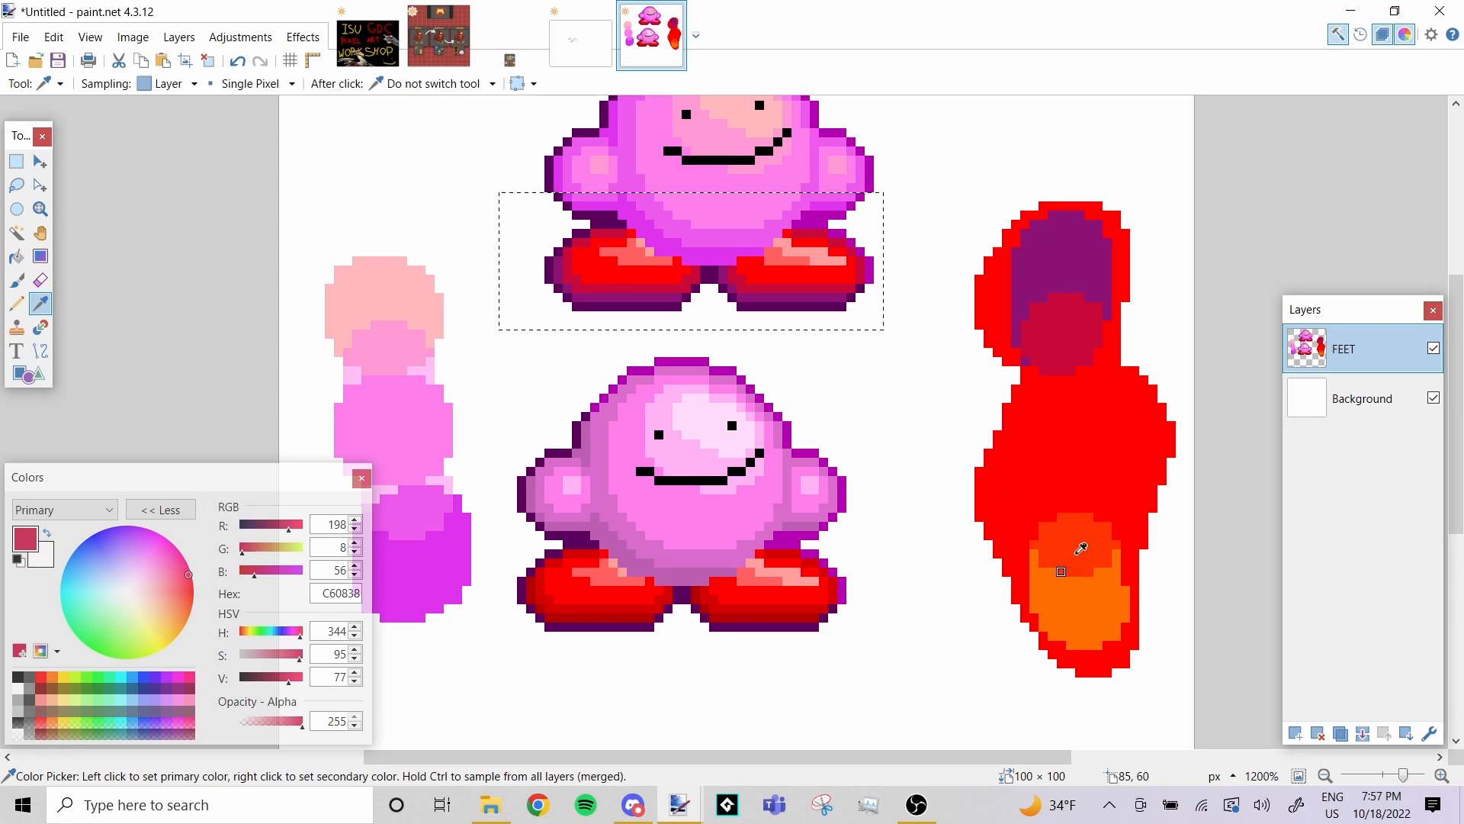
click(1062, 571)
click(16, 258)
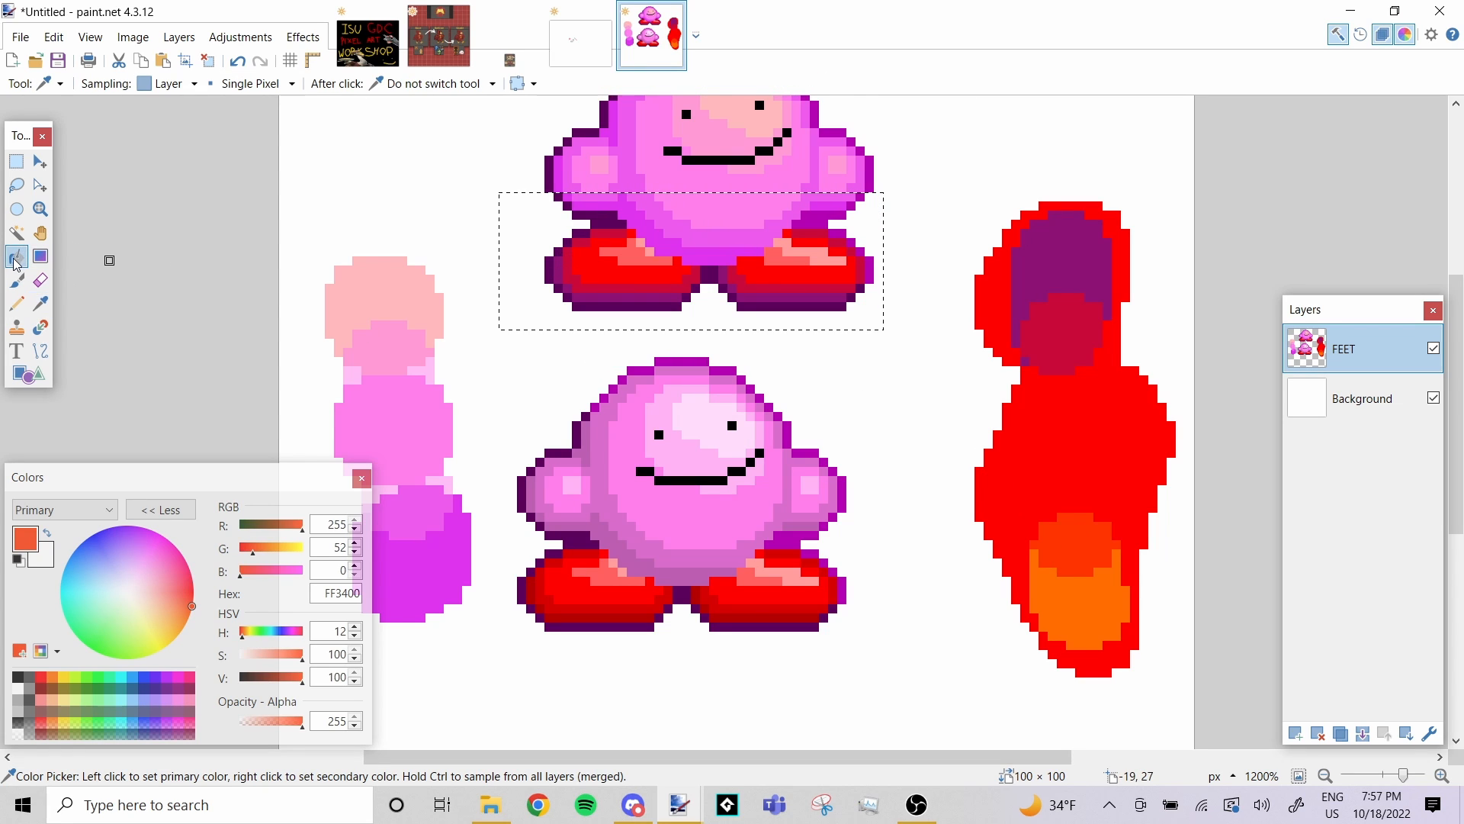
click(623, 248)
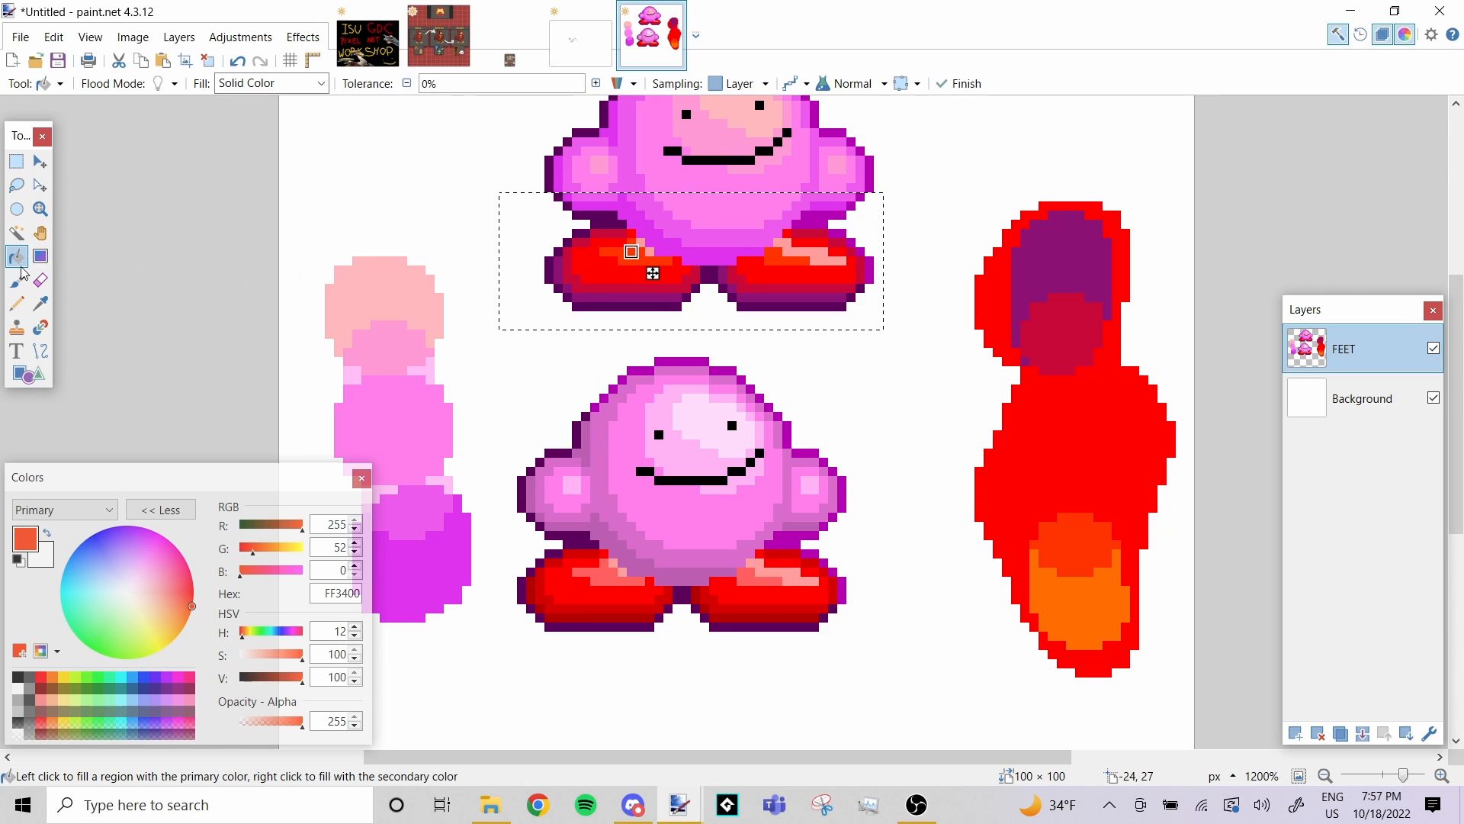
Sample orange FF6C00 from the mixed patch, fill the feet's lightest highlights with it, and clear the selection
click(44, 307)
click(1106, 598)
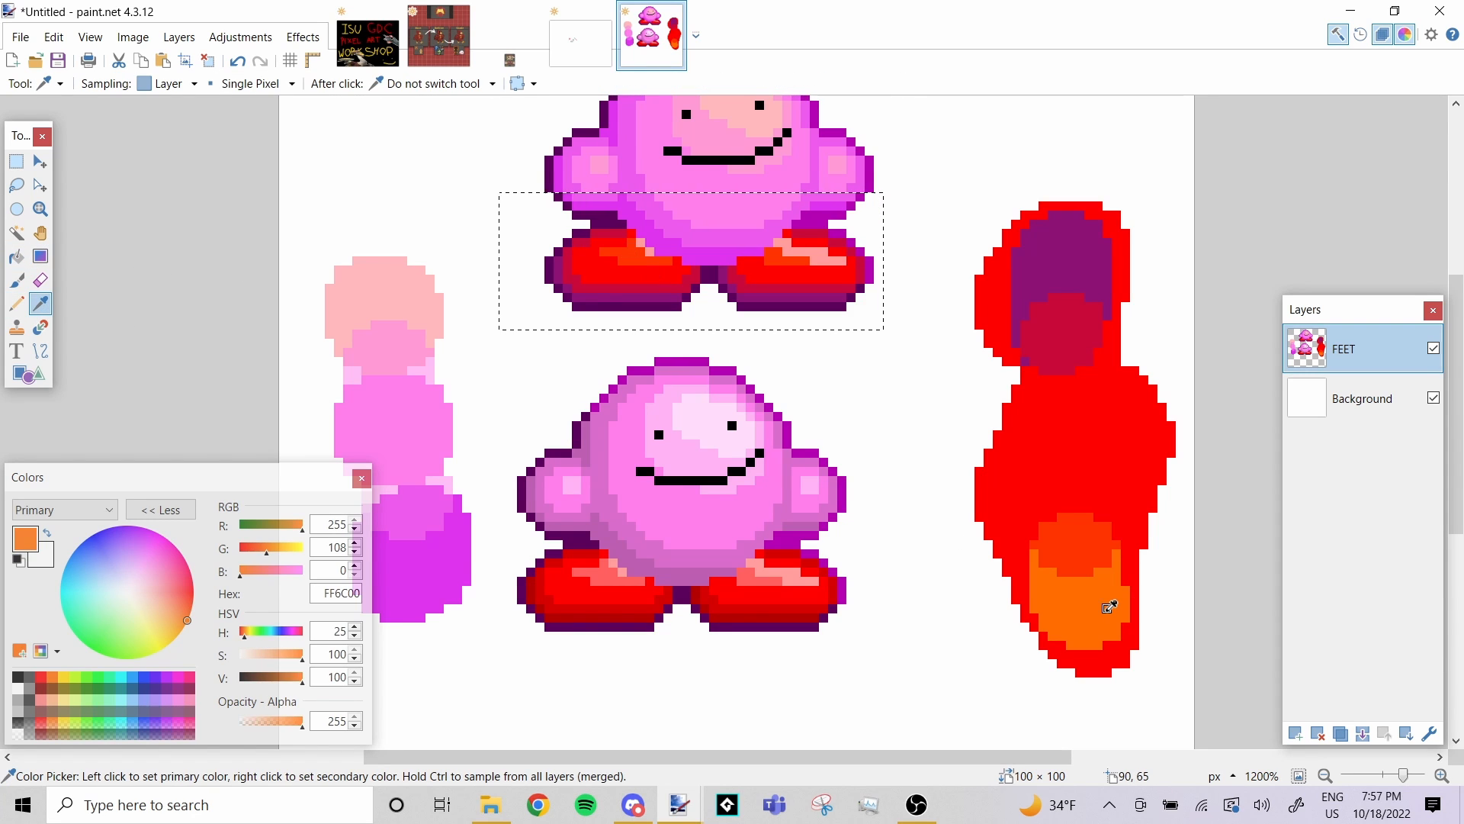
click(17, 258)
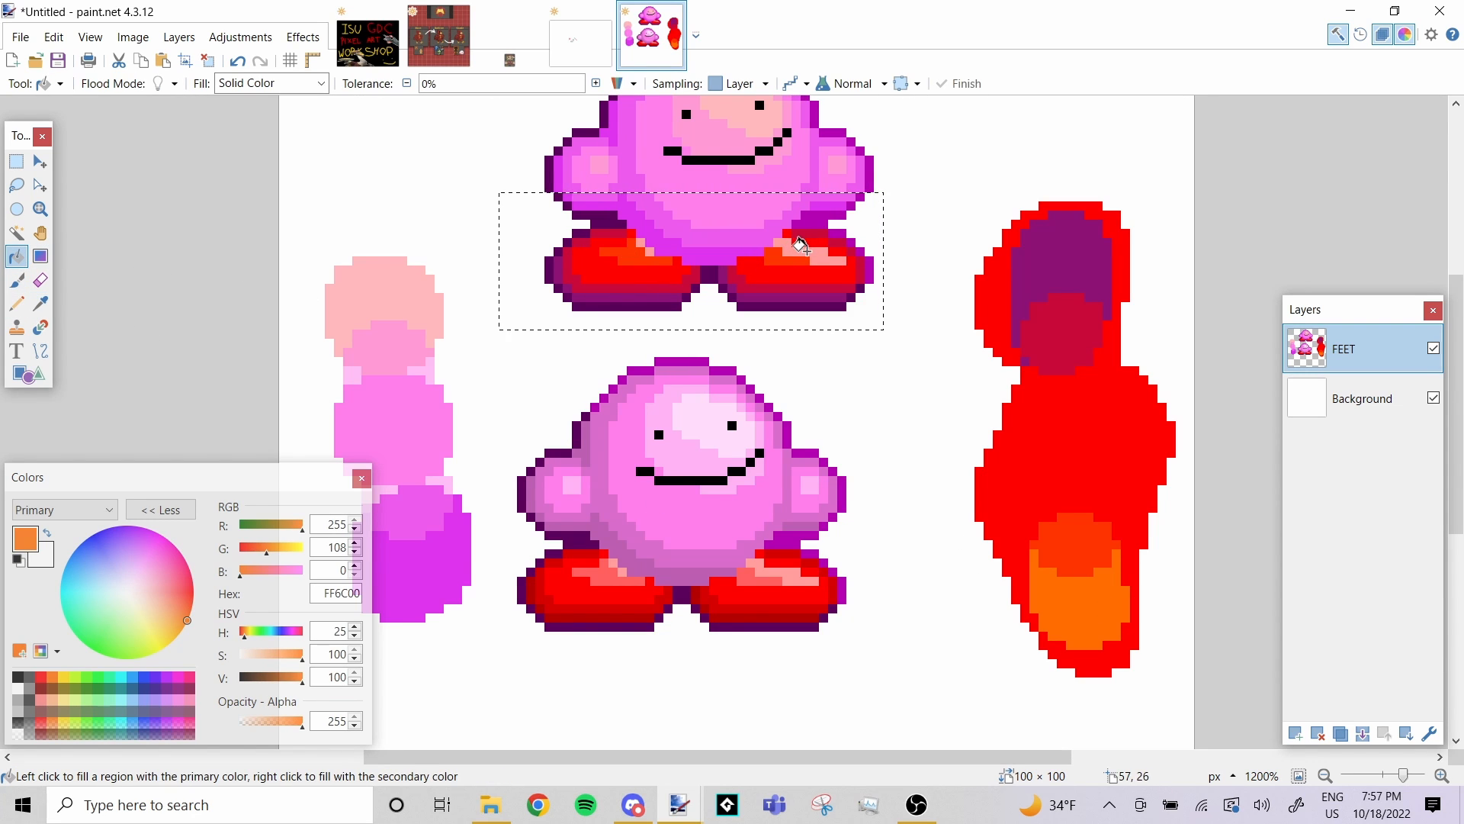
click(806, 251)
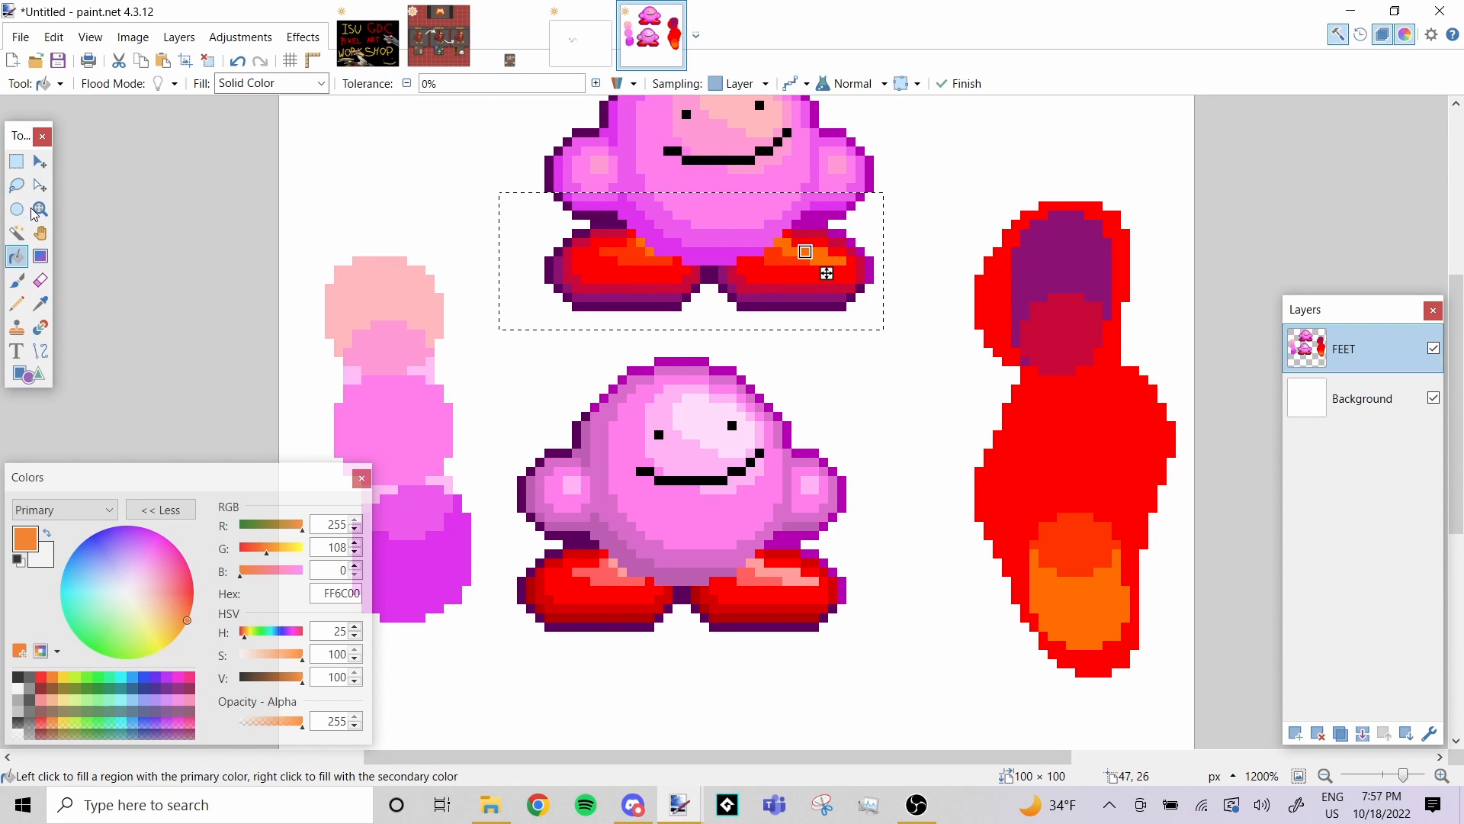
click(17, 161)
click(209, 209)
drag(500, 249, 628, 324)
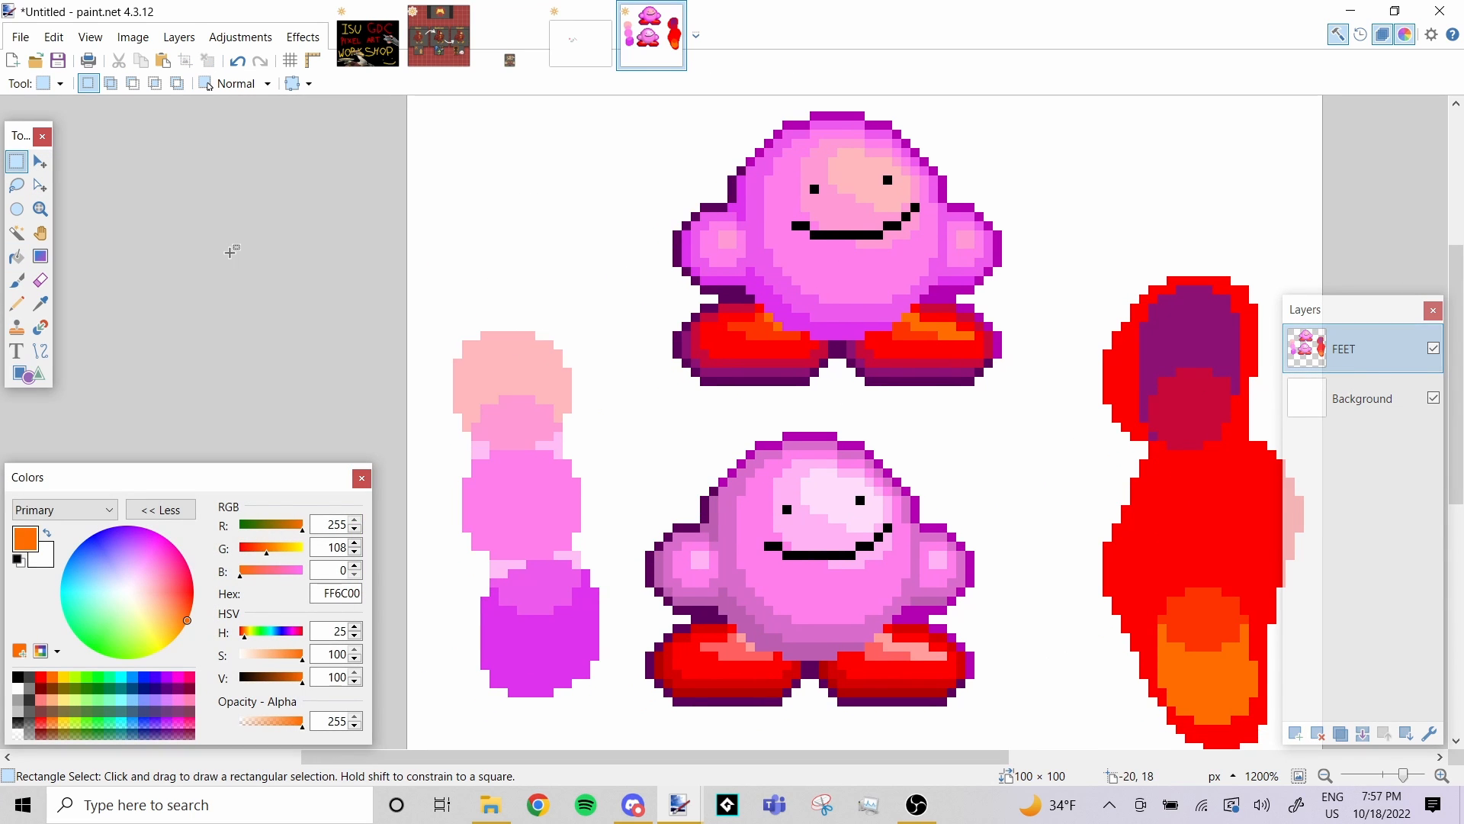